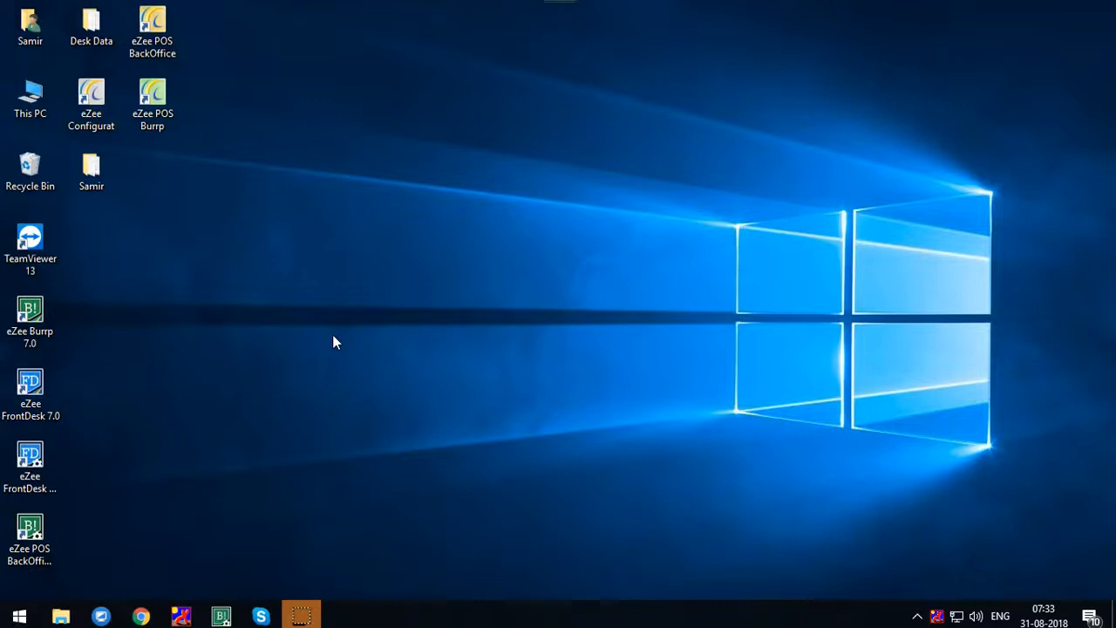
Launch eZee Burrp 7.0 in the Sample Practice Data Environment and continue with the evaluation version
left_click(21, 315)
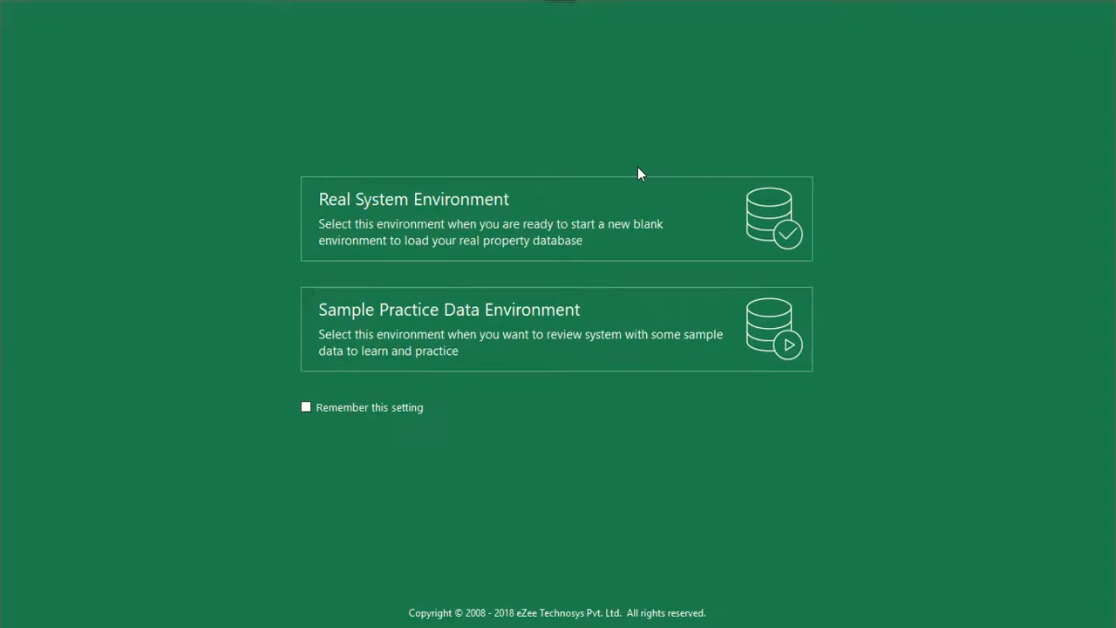
left_click(517, 329)
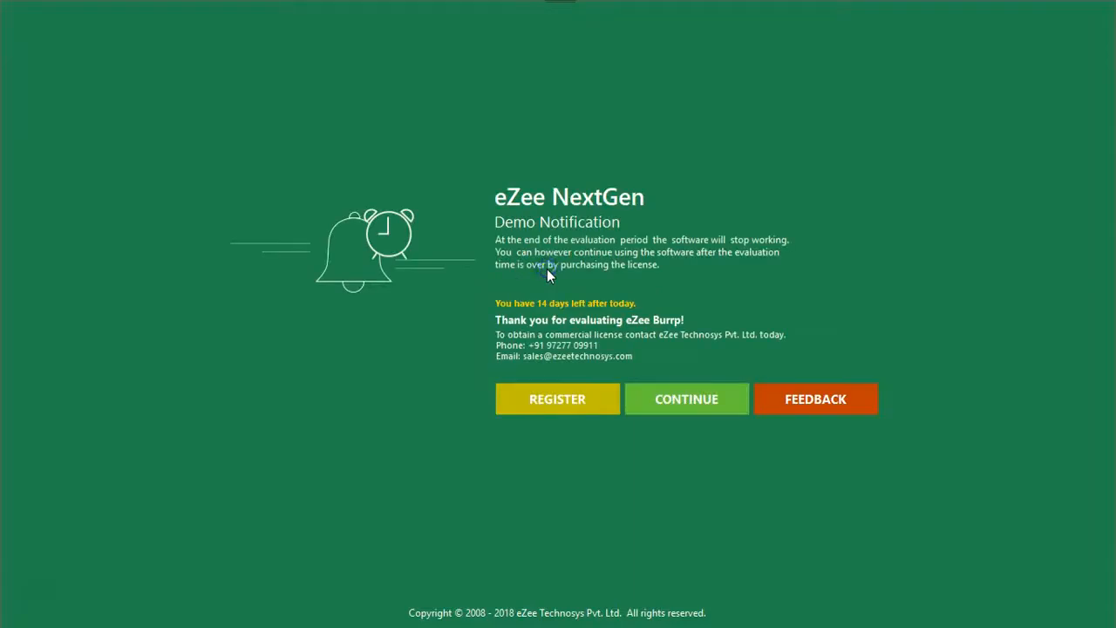
left_click(711, 394)
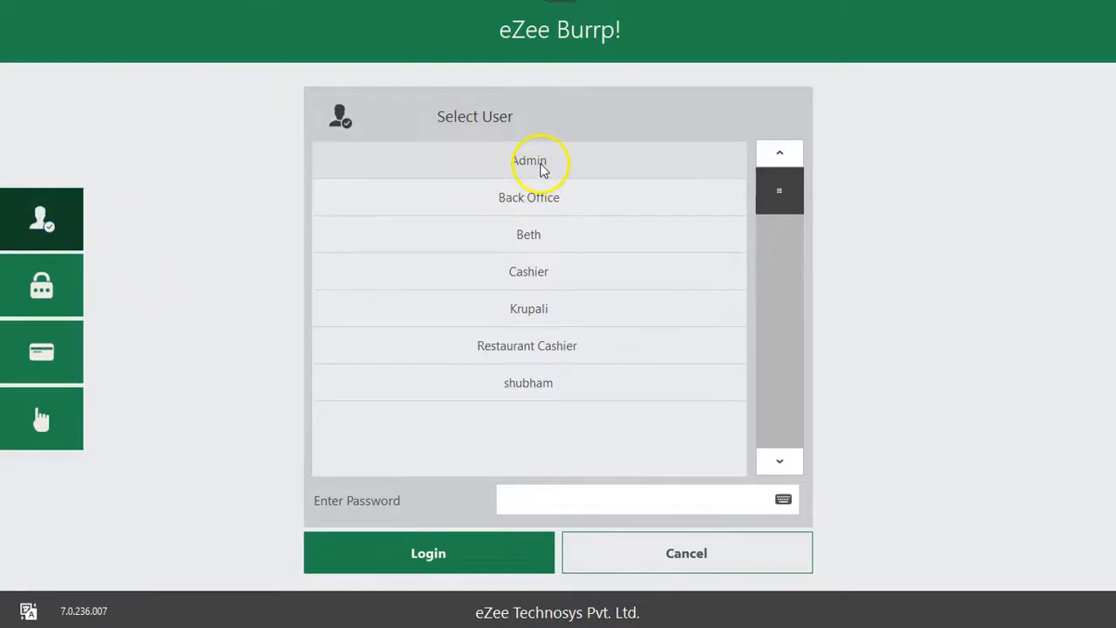
Review the user code, swipe card and fingerprint login methods, and log in as Admin through user selection
left_click(633, 498)
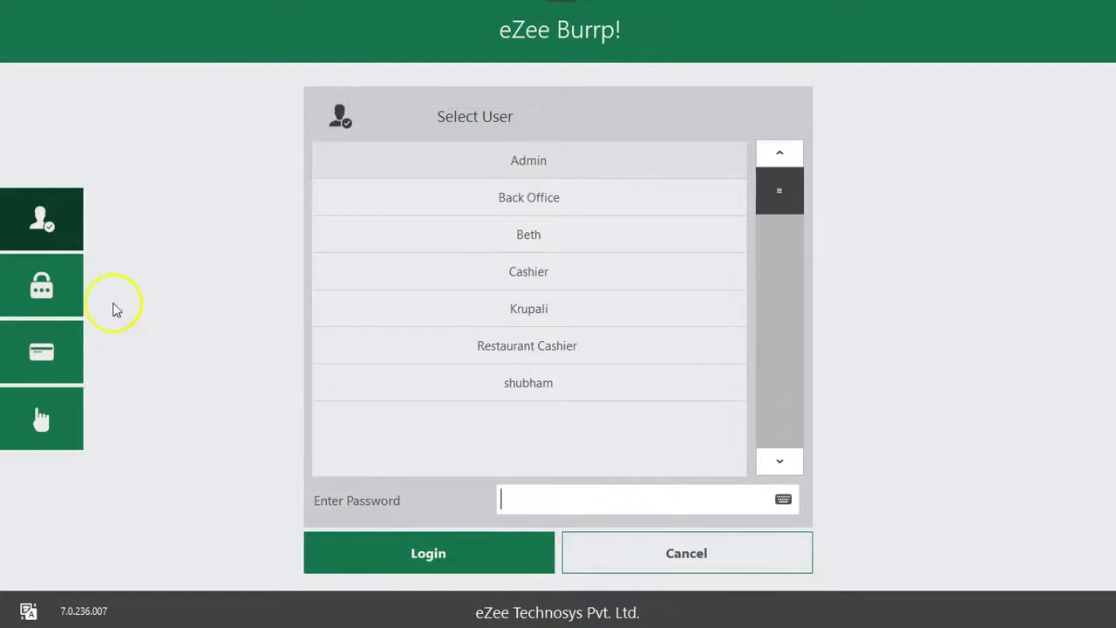
left_click(70, 295)
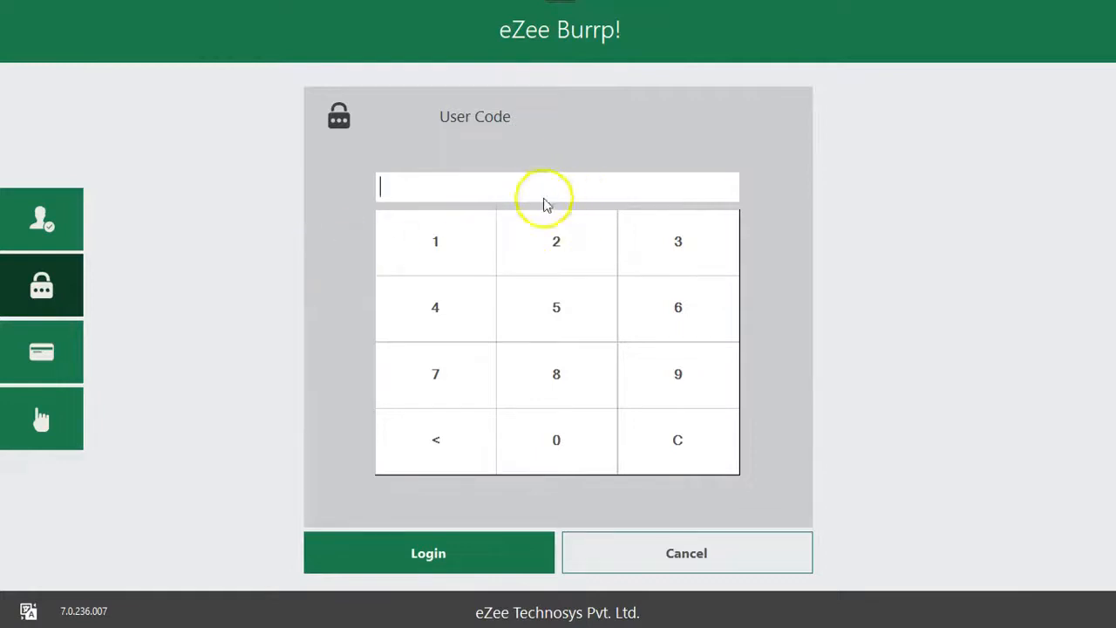
left_click(77, 351)
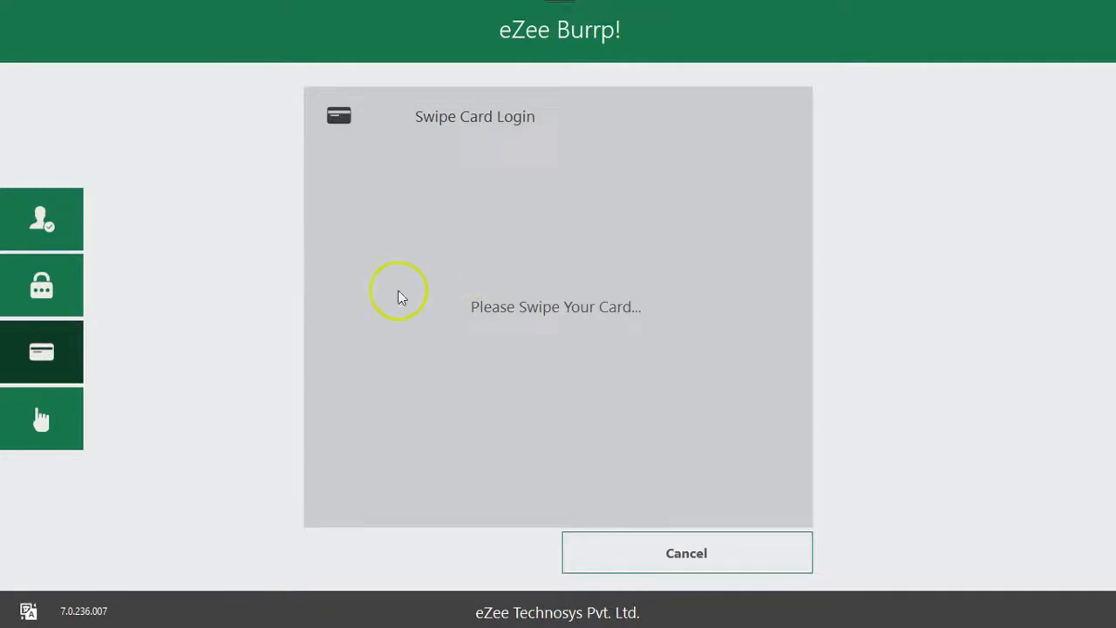
left_click(26, 432)
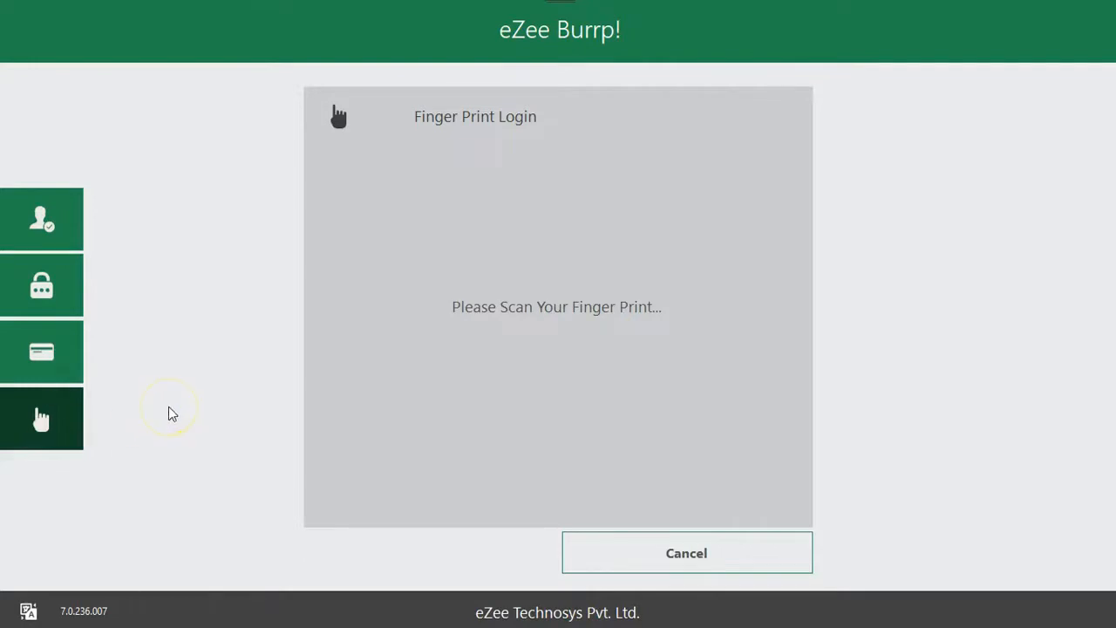
left_click(46, 214)
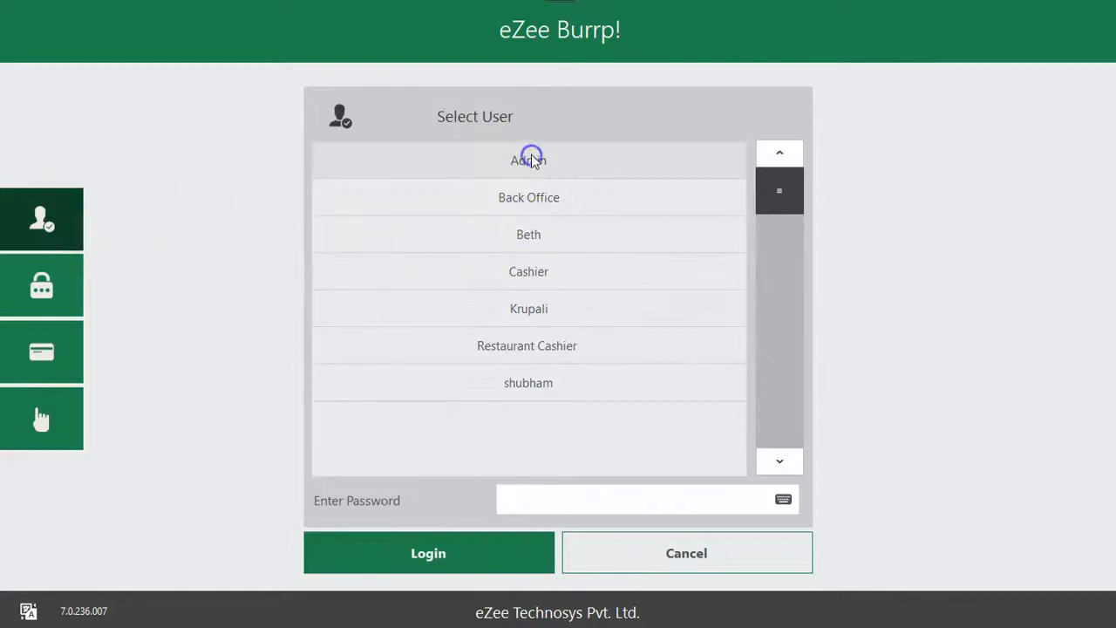
left_click(493, 553)
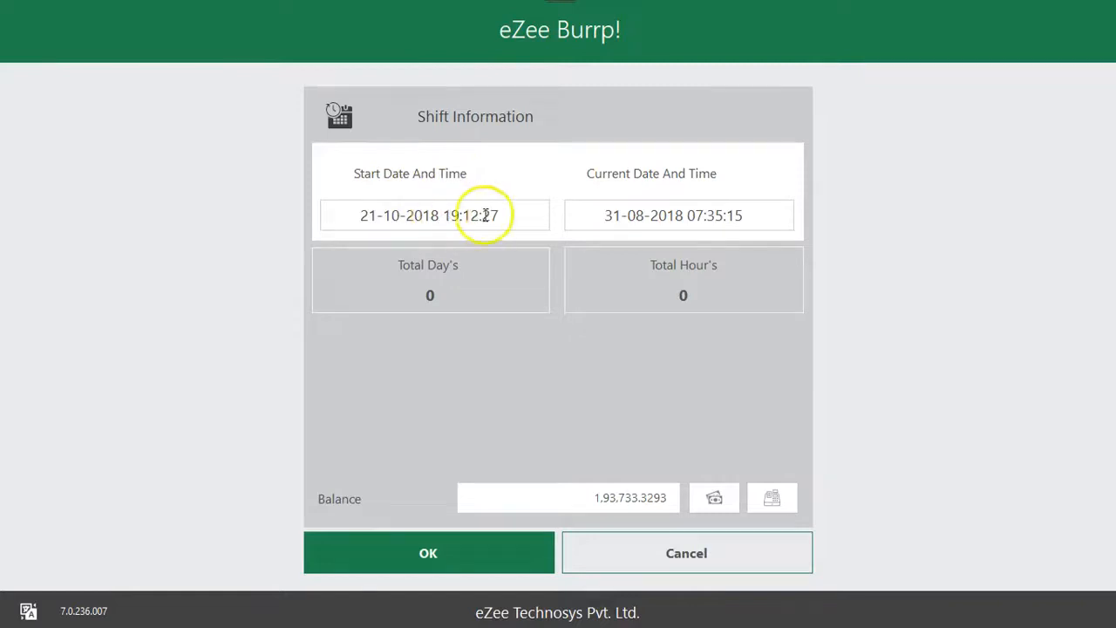
Accept the shift information after reviewing its dates and balance, and open the Massimo Ristorante outlet
left_click_drag(498, 216, 352, 215)
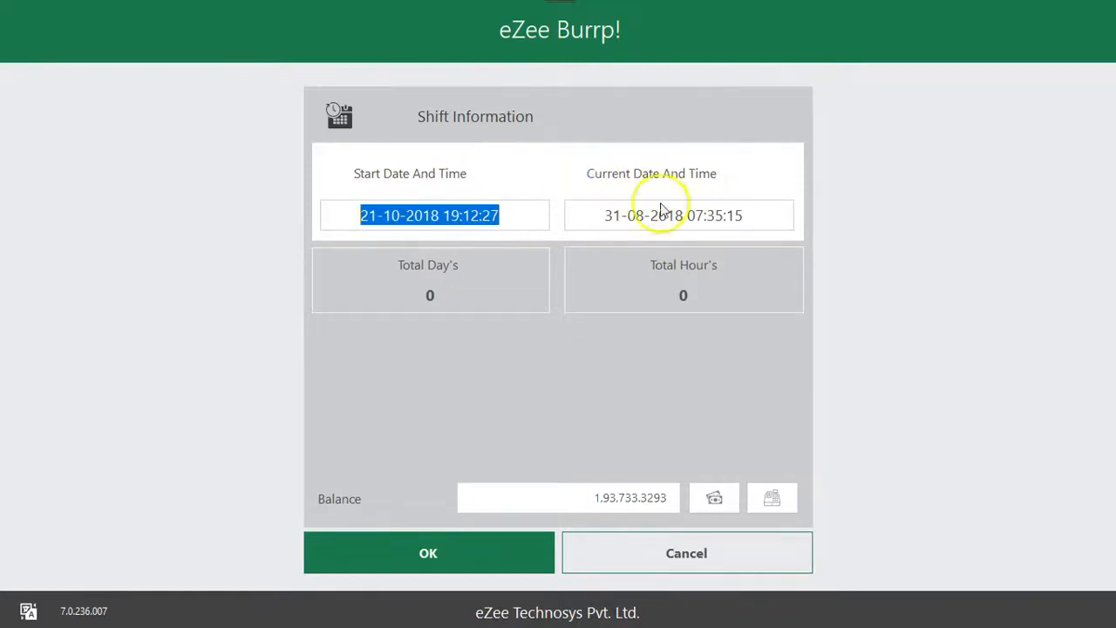
left_click_drag(601, 217, 752, 222)
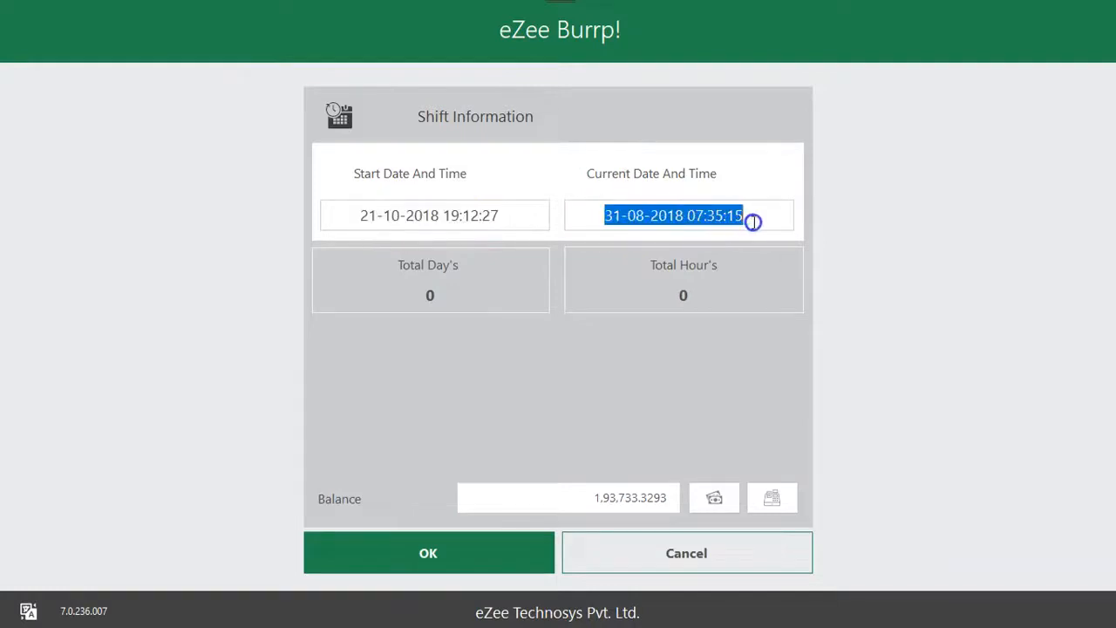
left_click(752, 222)
left_click_drag(606, 217, 742, 217)
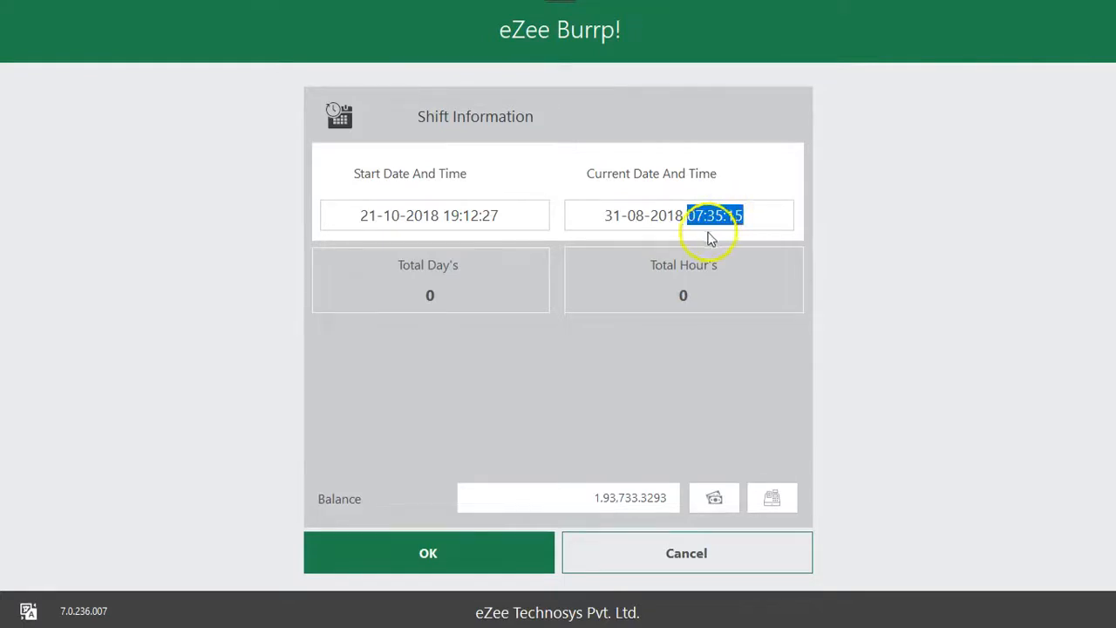
left_click_drag(550, 497, 591, 496)
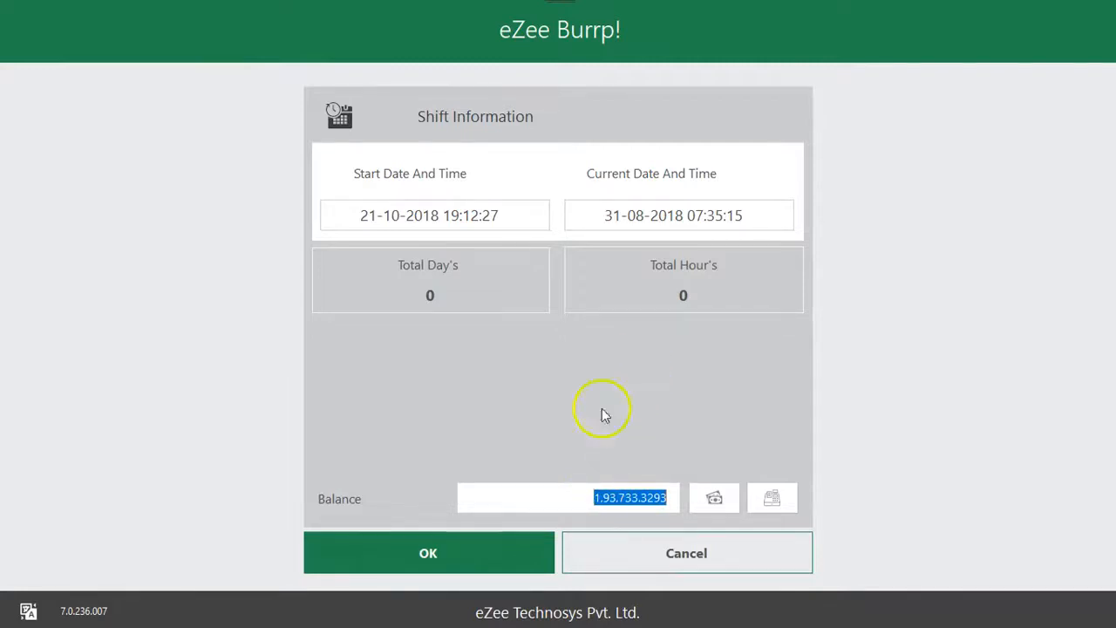
left_click_drag(590, 496, 676, 499)
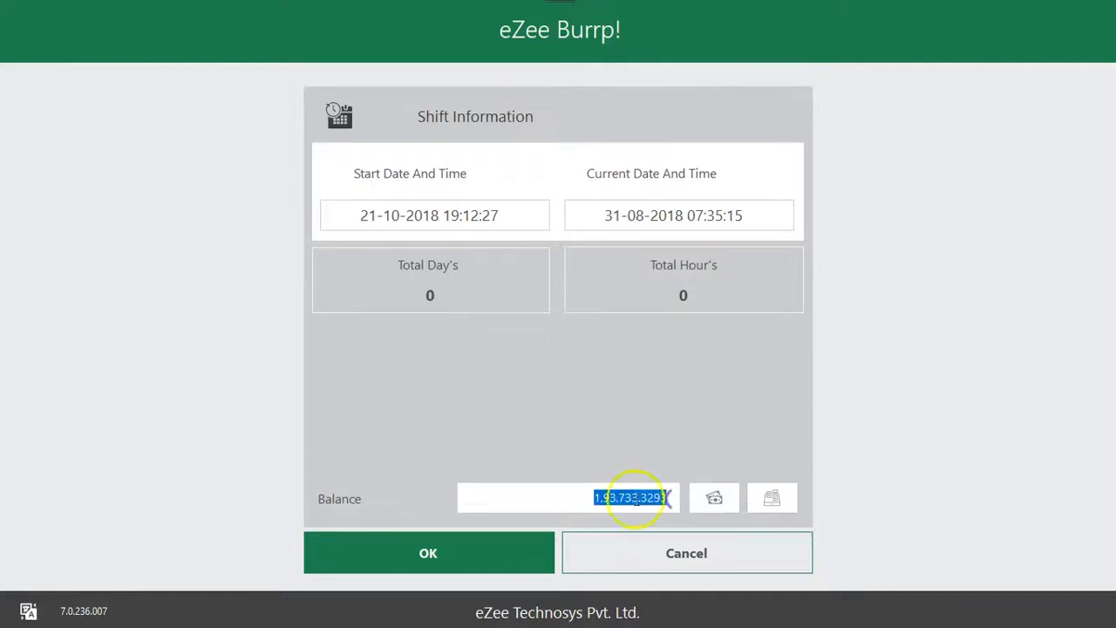
left_click_drag(589, 498, 683, 498)
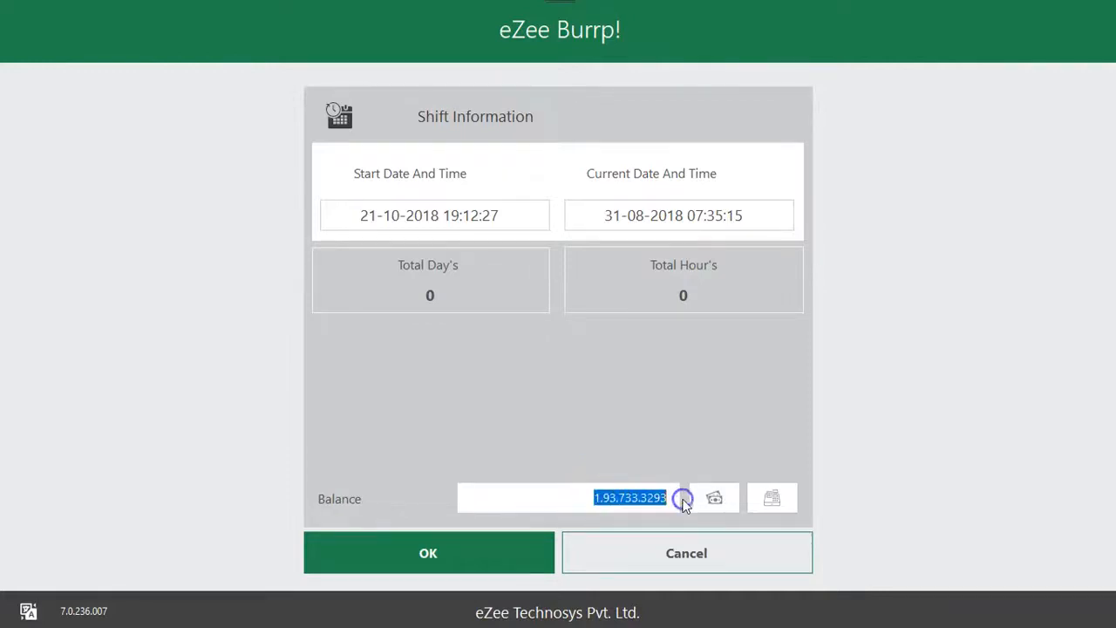
left_click(498, 552)
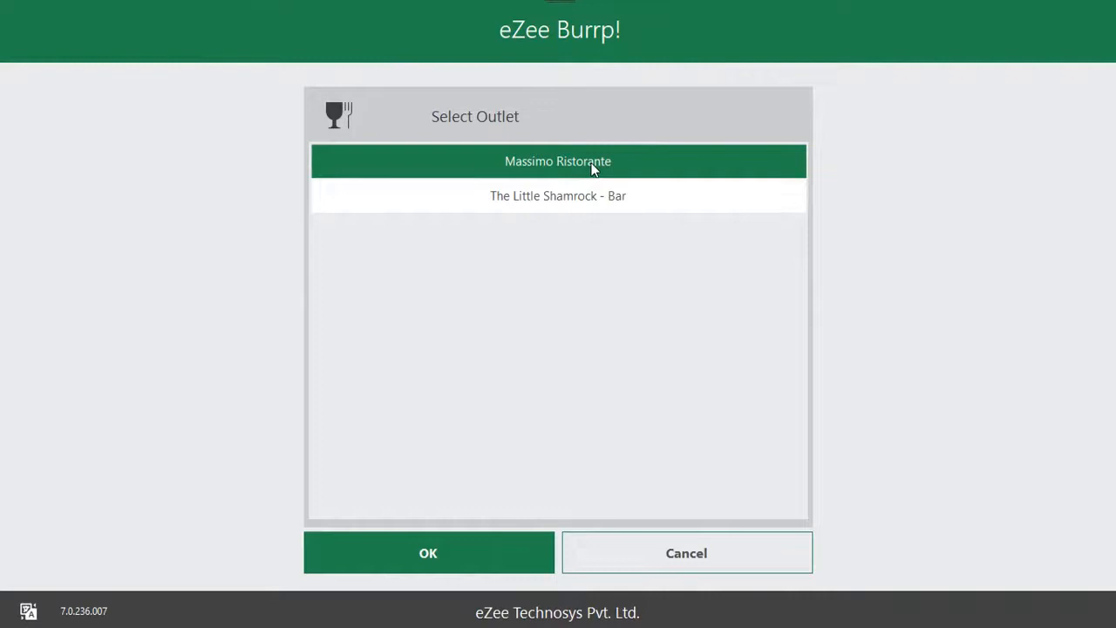
left_click(476, 542)
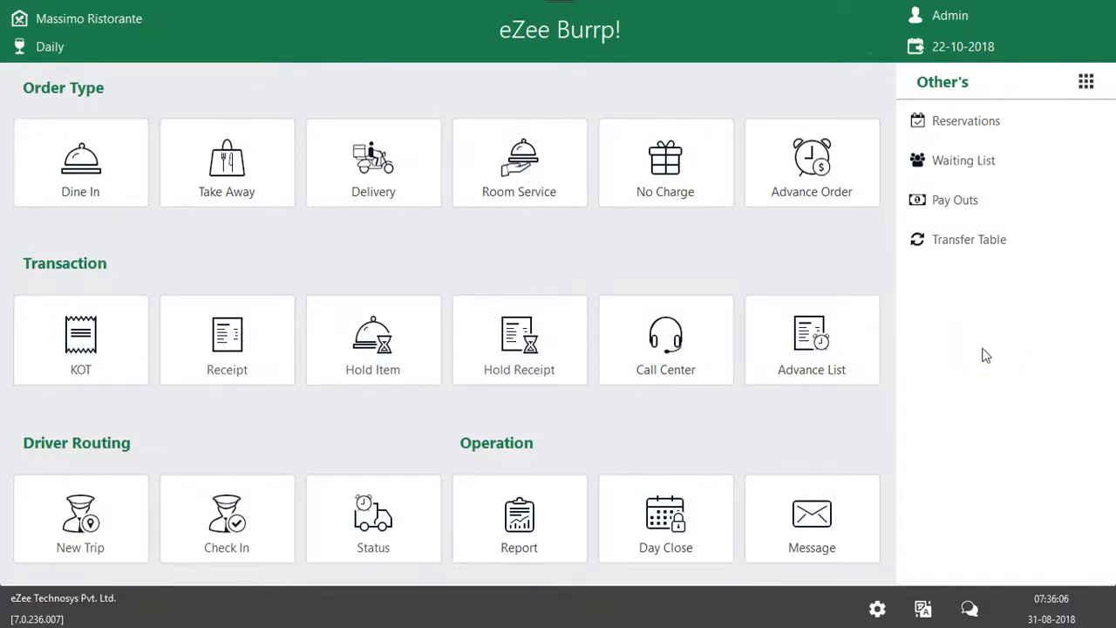
Examine the Admin session options, the outlet details and the order types on the home screen
left_click(949, 15)
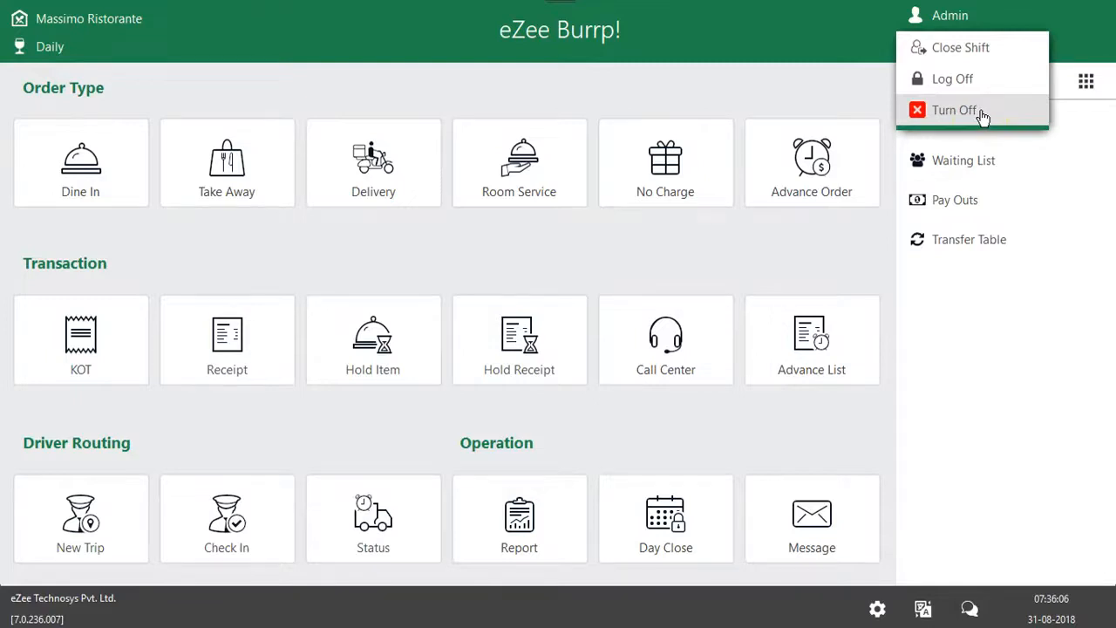
left_click(752, 81)
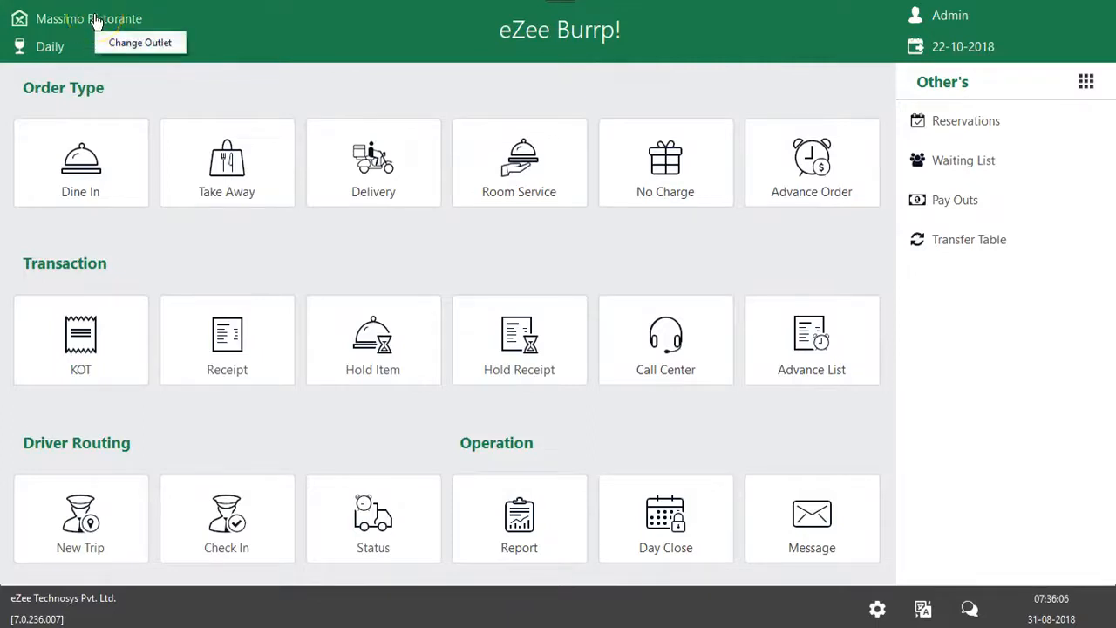
left_click(170, 43)
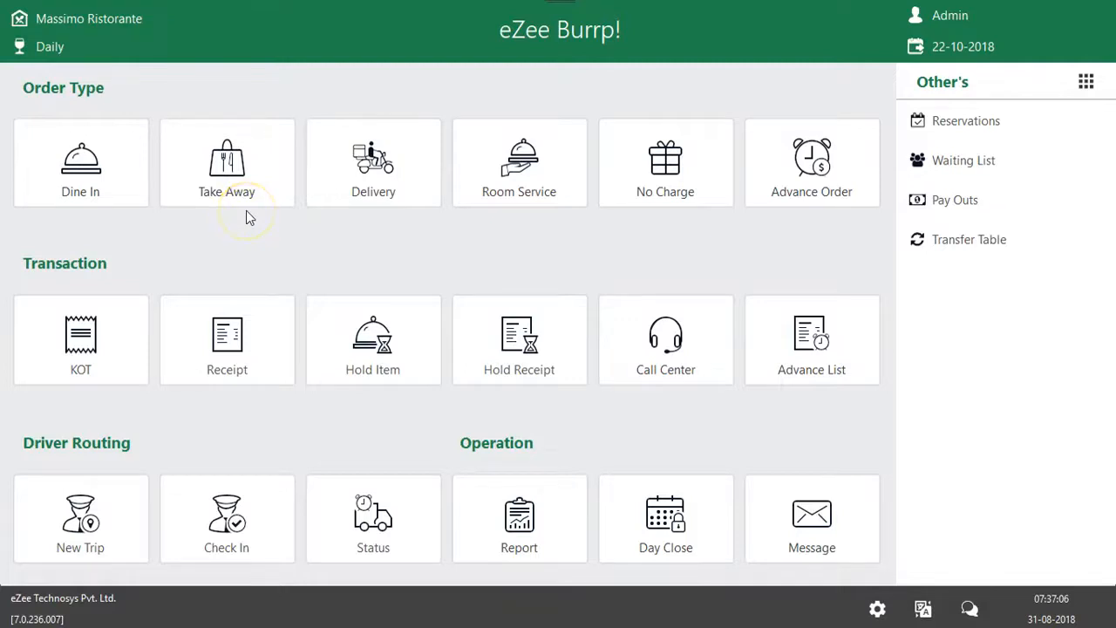
left_click(220, 172)
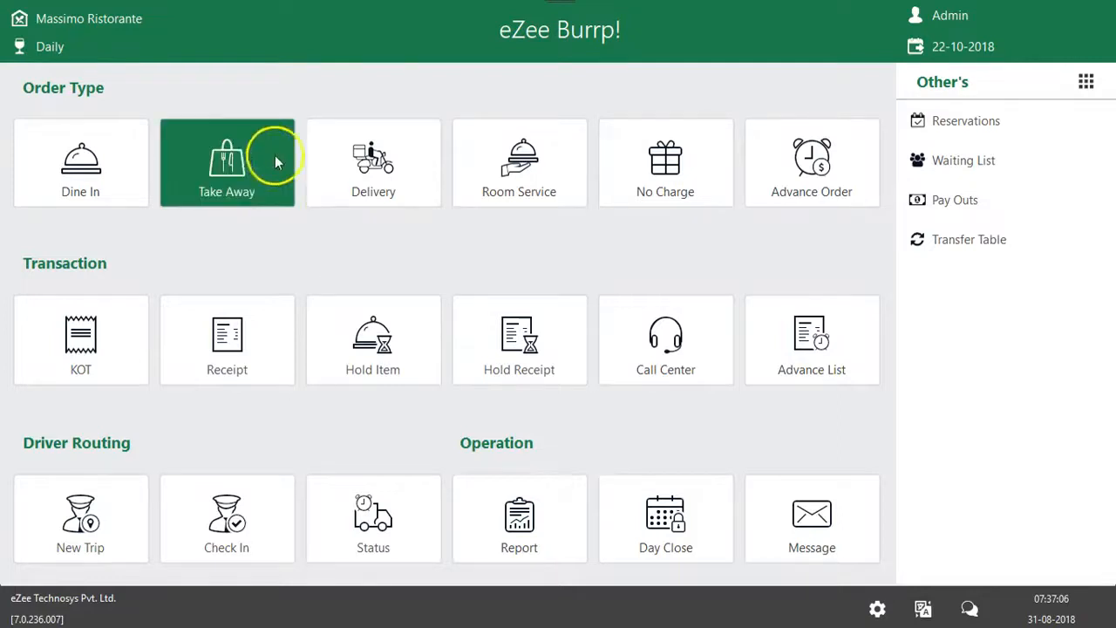
left_click(378, 174)
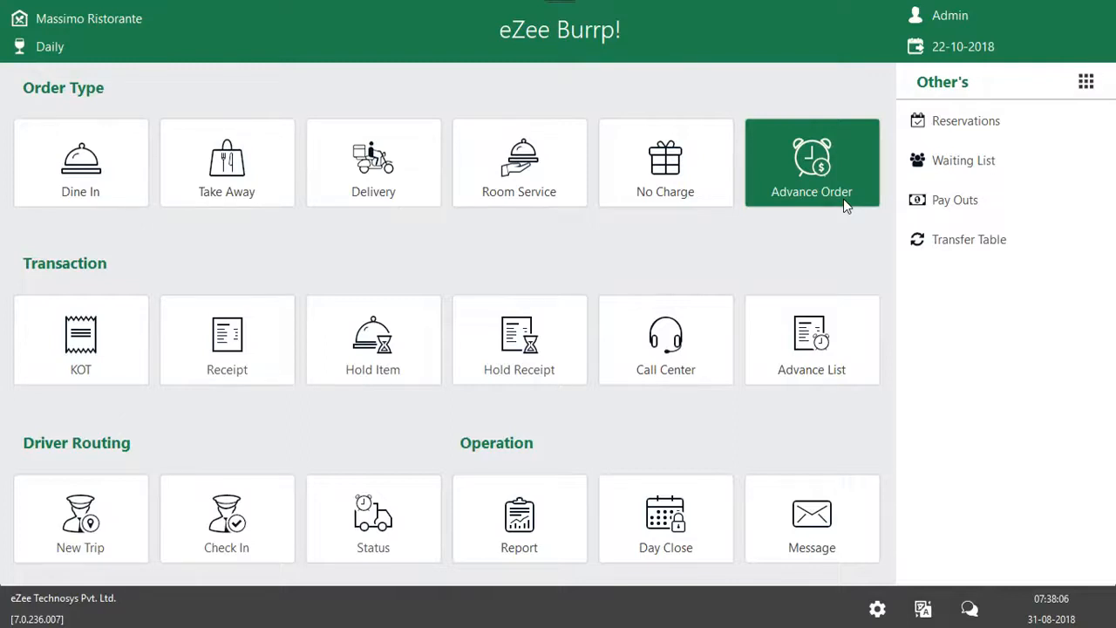
left_click(818, 325)
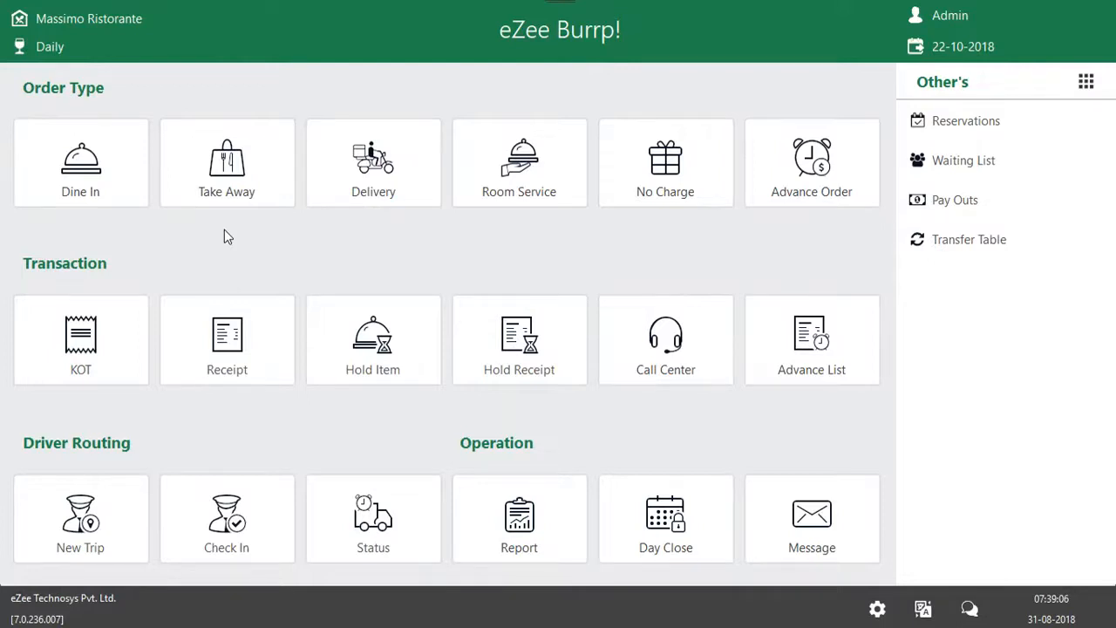
Start a dine-in order for table MD 1 in the Main Dining Hall and assign waiter 106
left_click(98, 171)
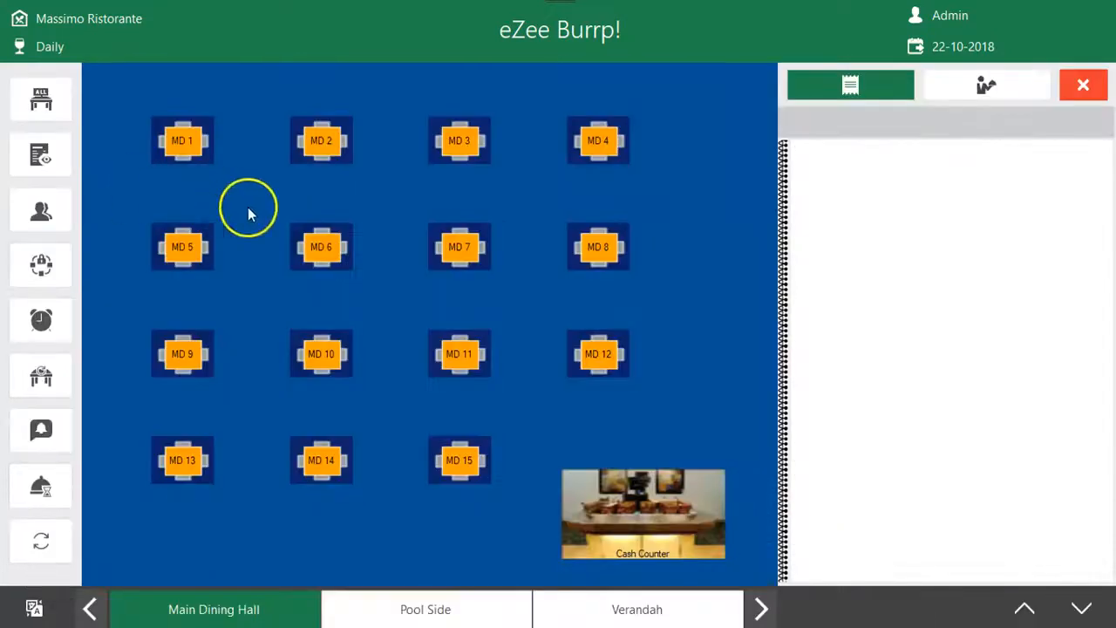
left_click(187, 146)
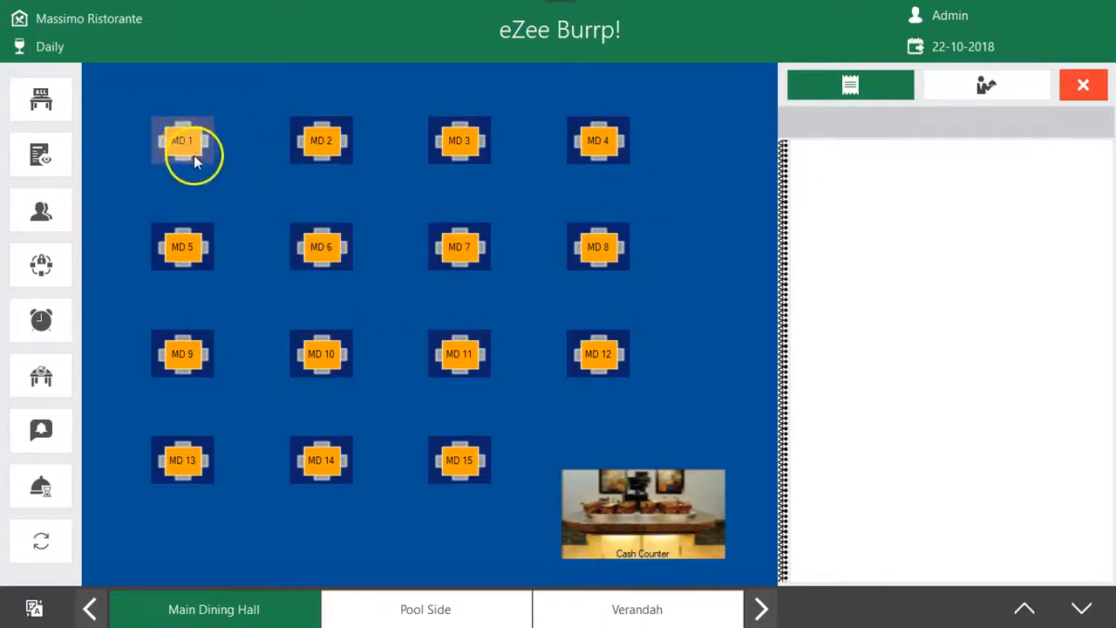
left_click(192, 152)
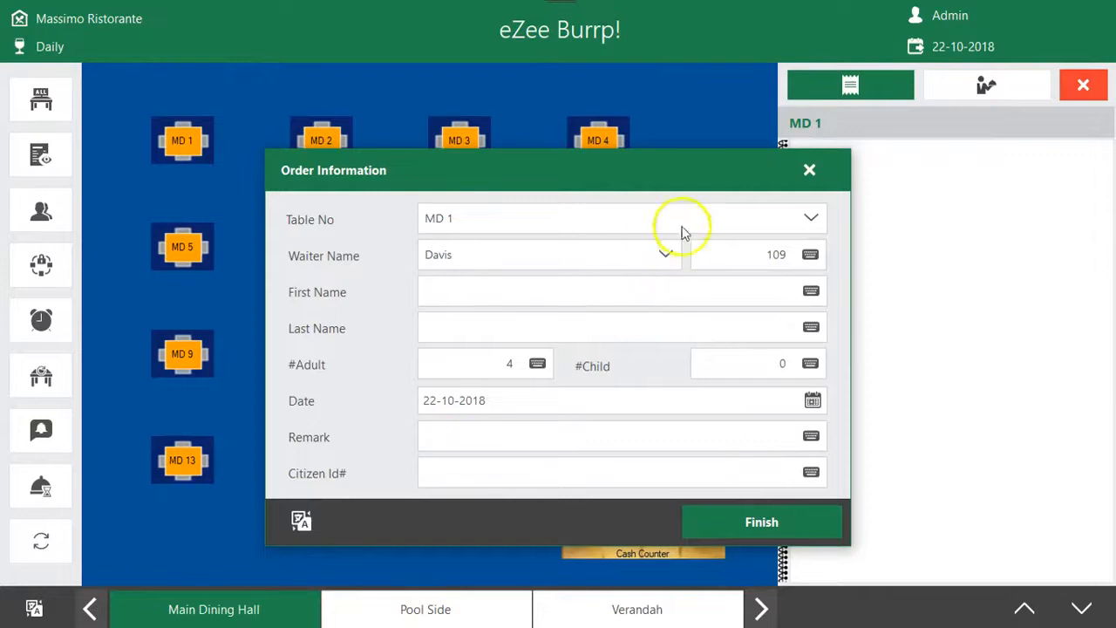
left_click(669, 257)
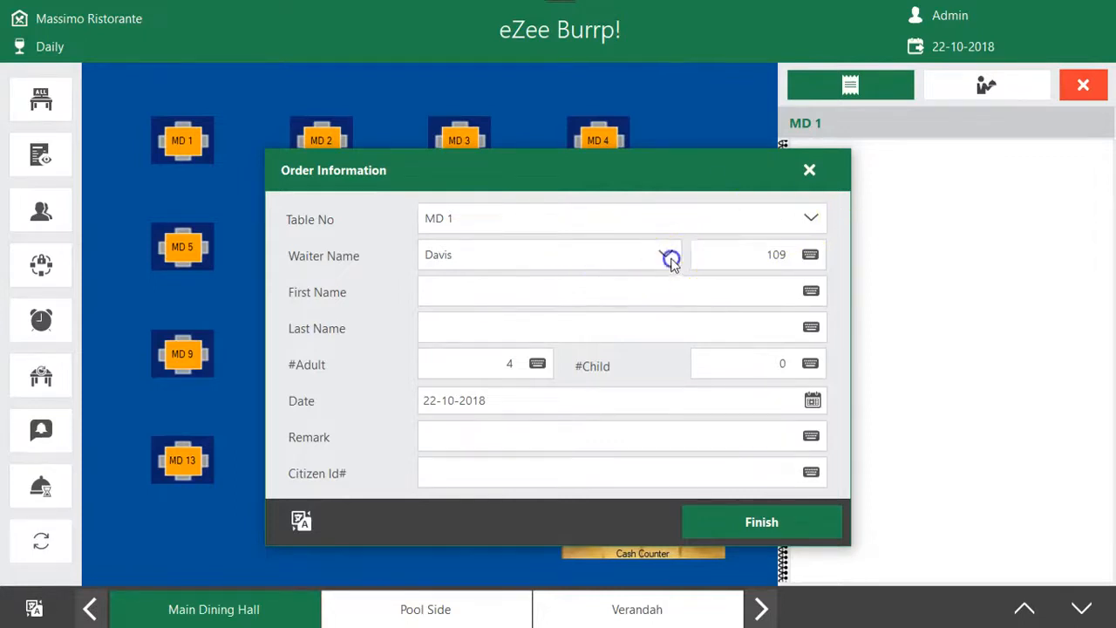
left_click(556, 265)
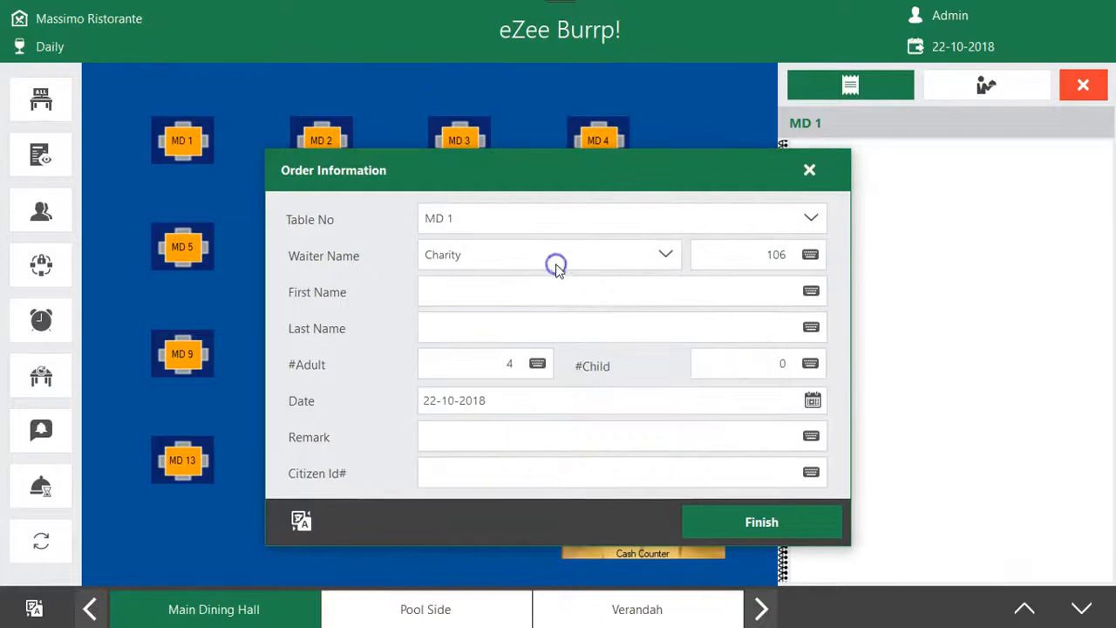
Enter the guest's first name and last name in the order information
left_click(528, 301)
left_click(552, 326)
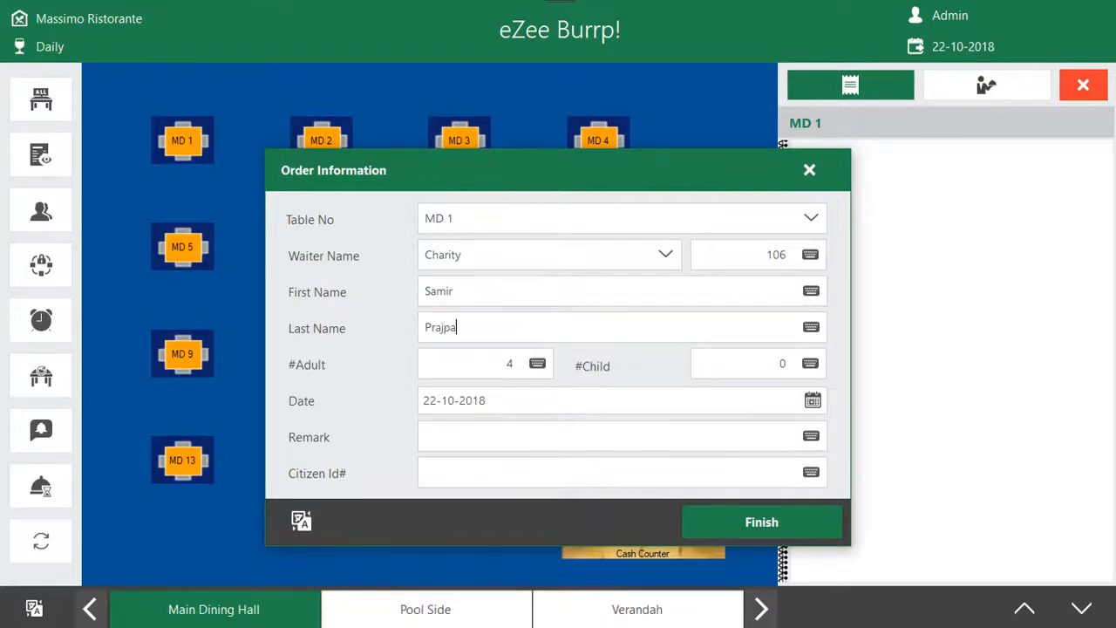
Set the number of guests to 4 adults and 2 children
left_click(537, 363)
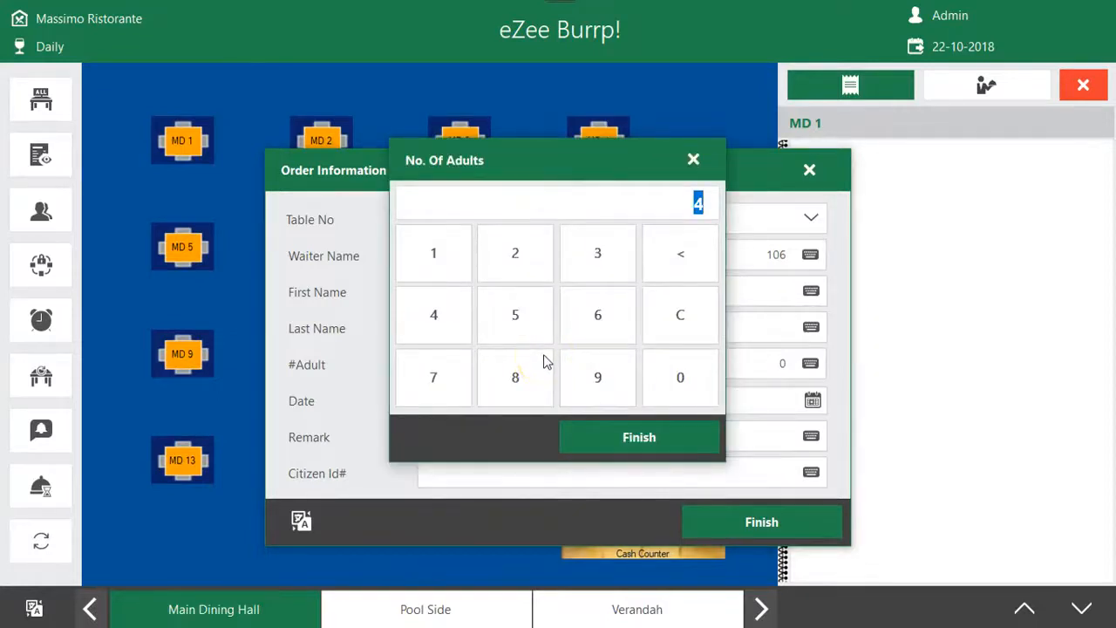
left_click(467, 322)
left_click(615, 429)
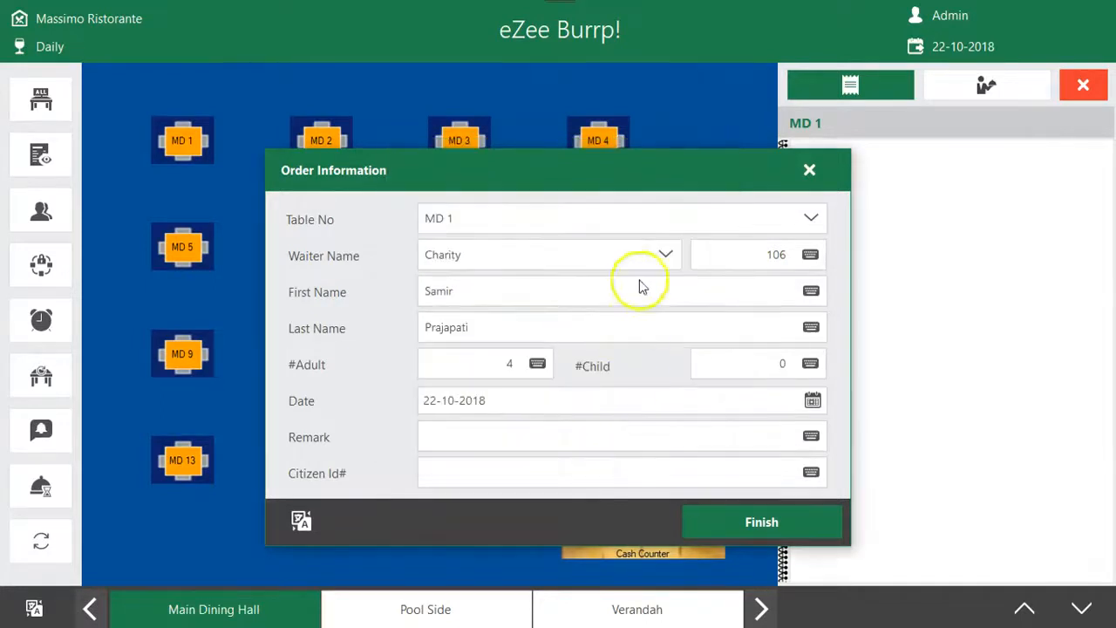
left_click(803, 366)
left_click(545, 262)
left_click(619, 437)
Add the remark "Give some promotions for next time" to the order information
left_click(496, 433)
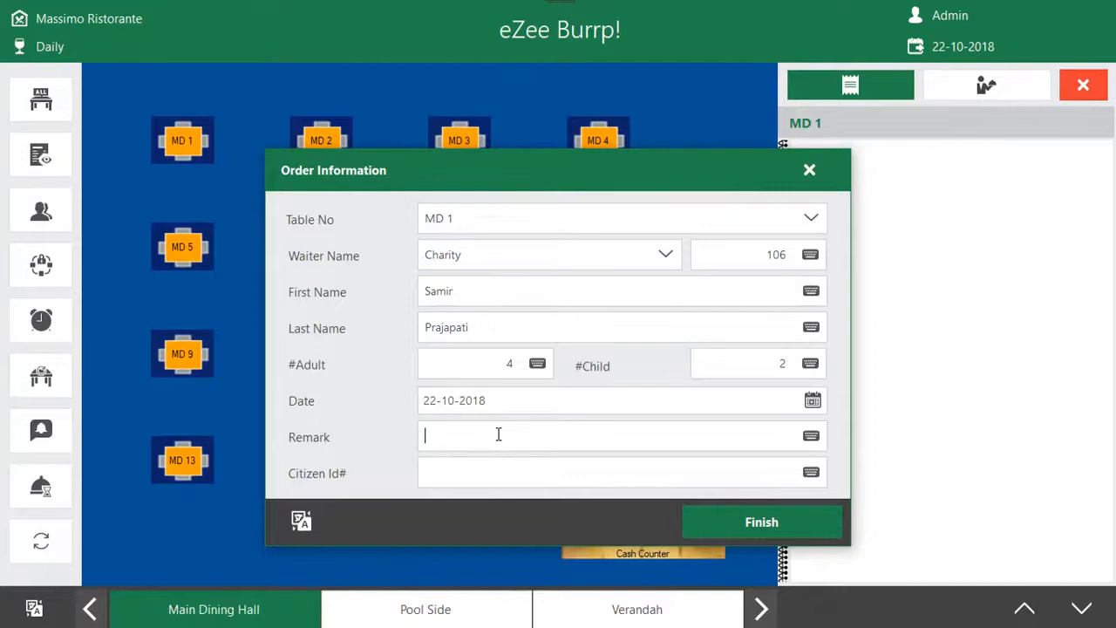
type("Give some promotions for next time")
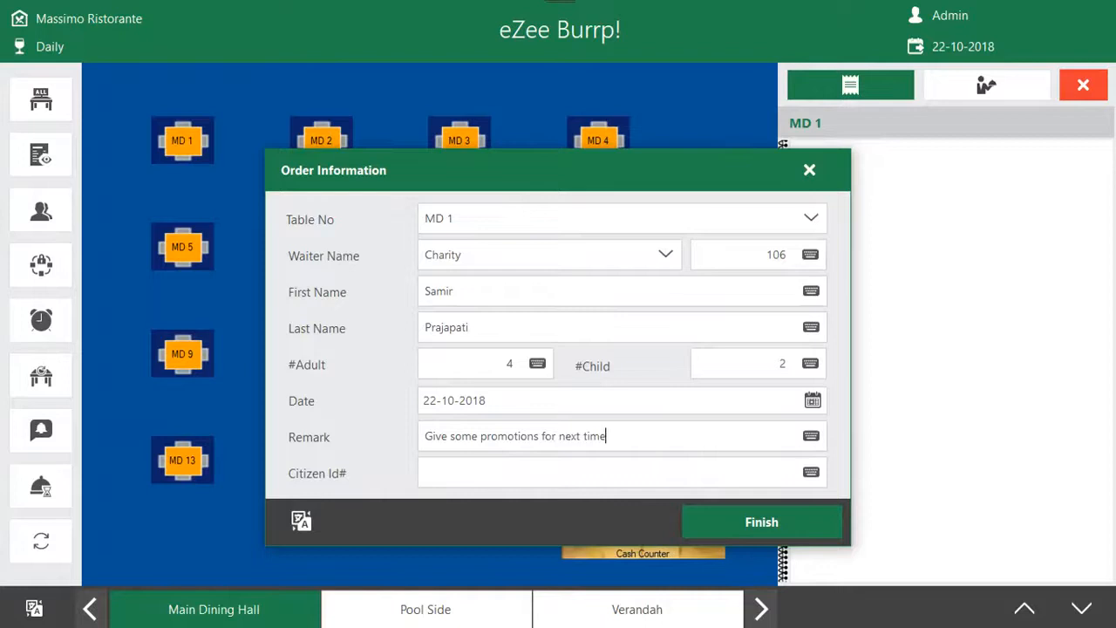
Enter the guest's citizen ID and finish the order information for table MD 1
left_click(505, 475)
type("CITIXENID1202")
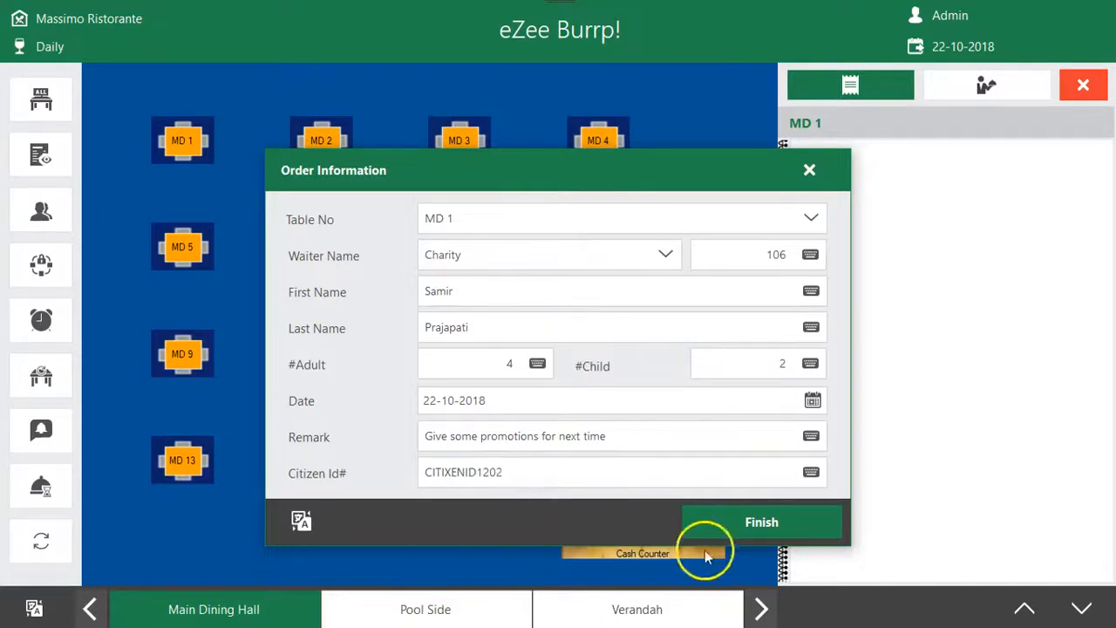
left_click(736, 523)
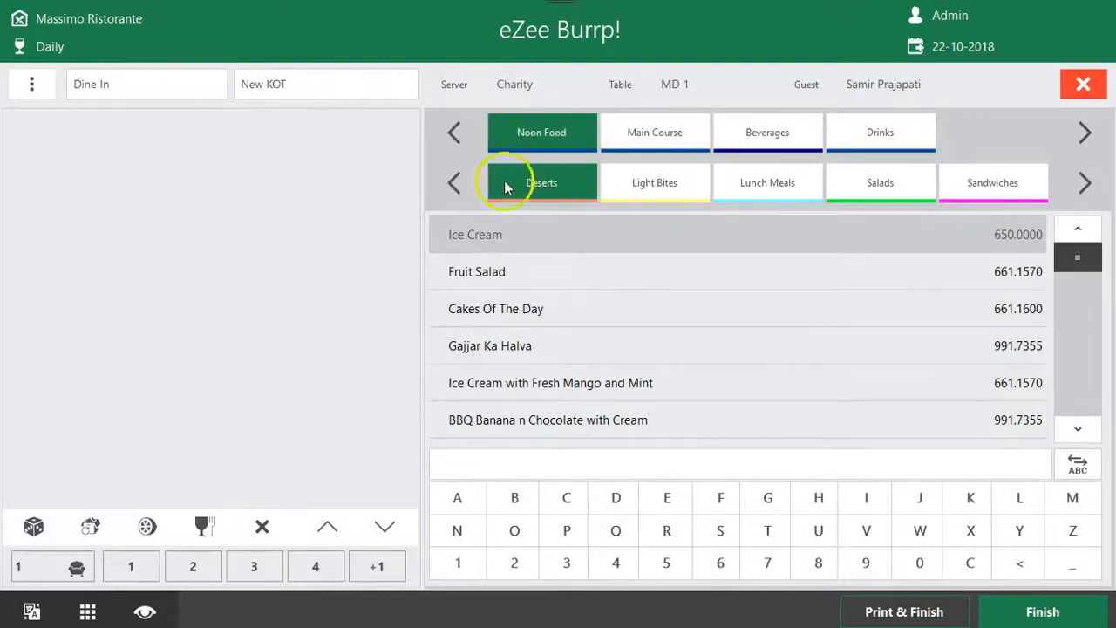
Add 5 servings of Fruit Salad from the Noon Food Deserts category to the order
left_click(533, 279)
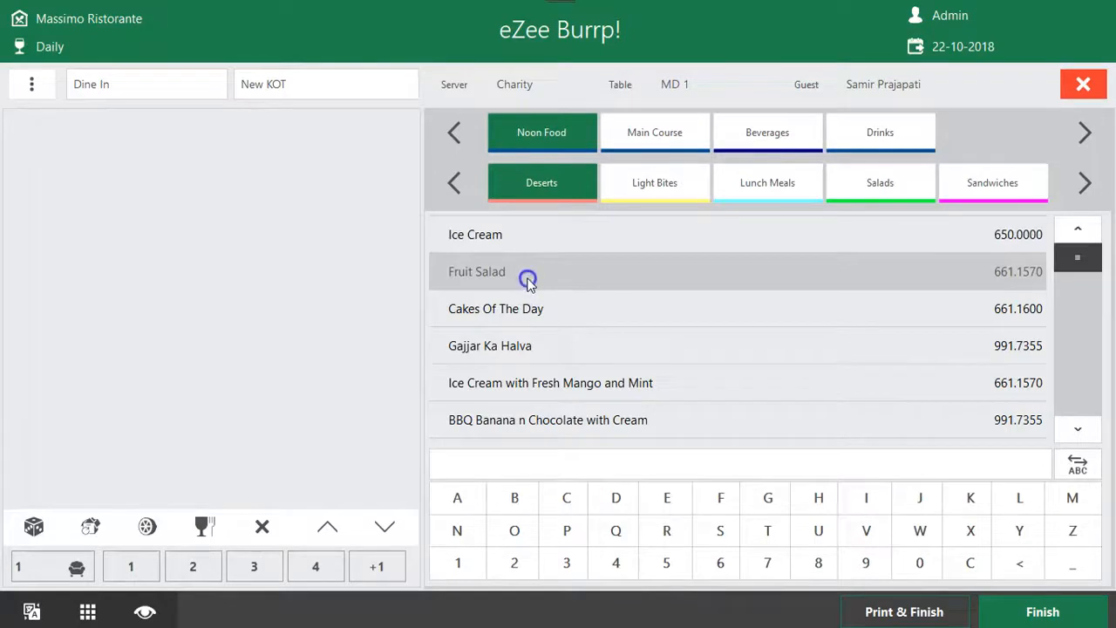
left_click(528, 279)
left_click(516, 290)
left_click(643, 254)
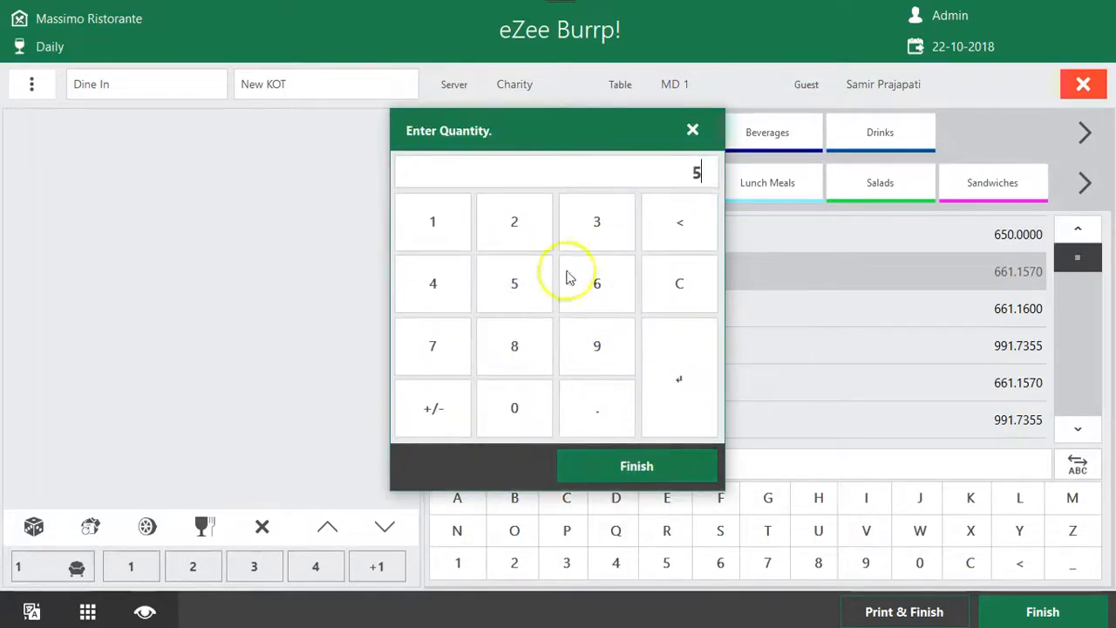
left_click(668, 465)
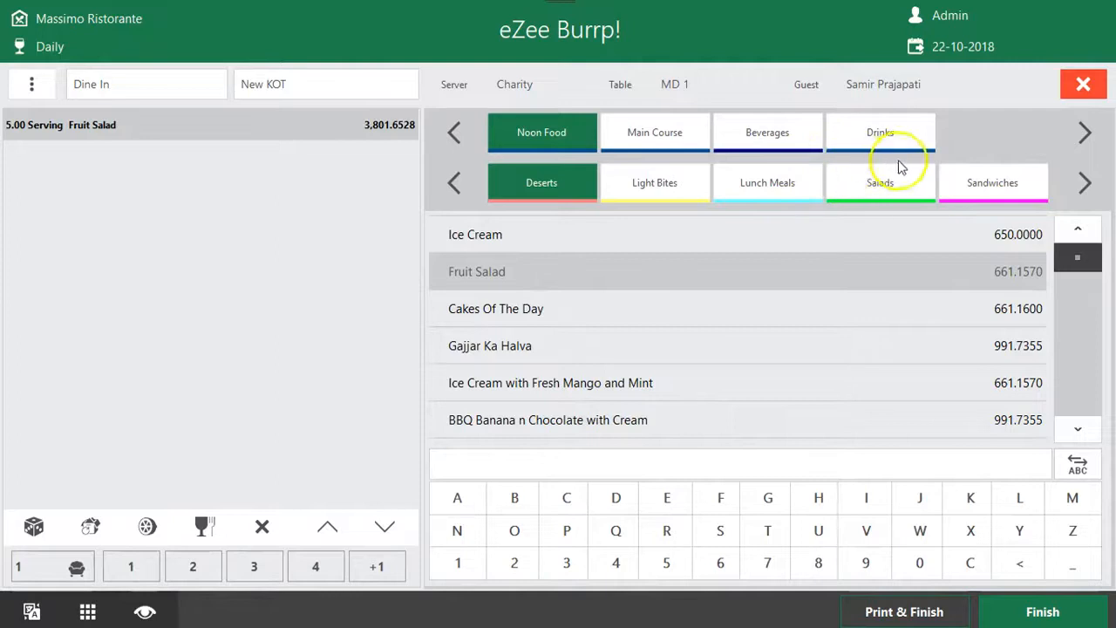
Add 2 units of Rent Banquet from the Drinks category's Hot Cafe group to the order
left_click(805, 142)
left_click(607, 245)
left_click(633, 339)
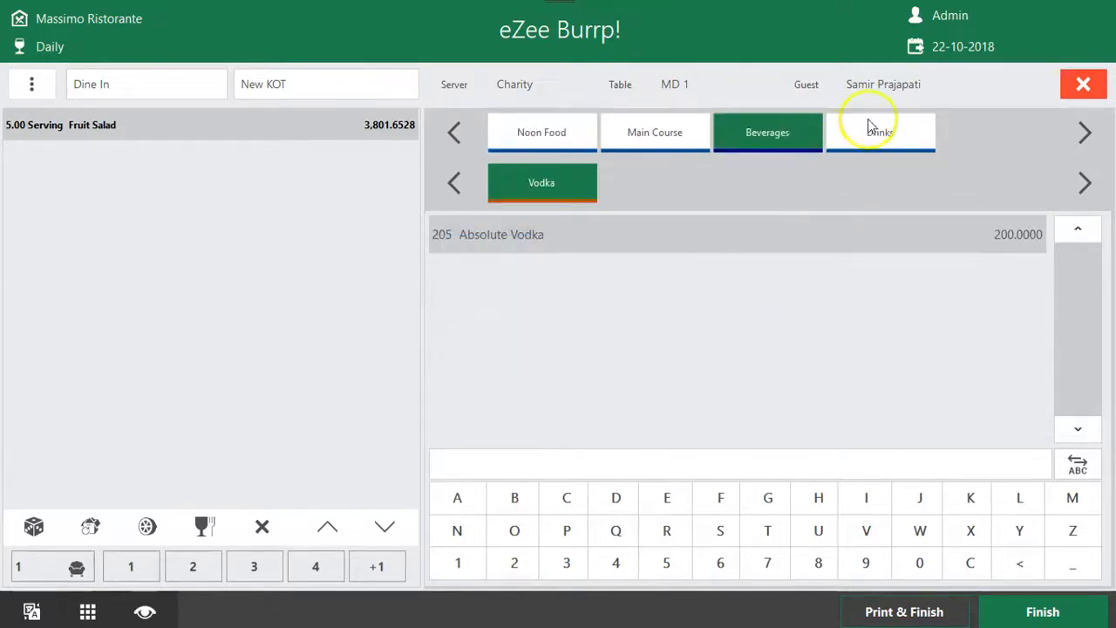
left_click(833, 140)
left_click(575, 231)
left_click(513, 228)
left_click(640, 464)
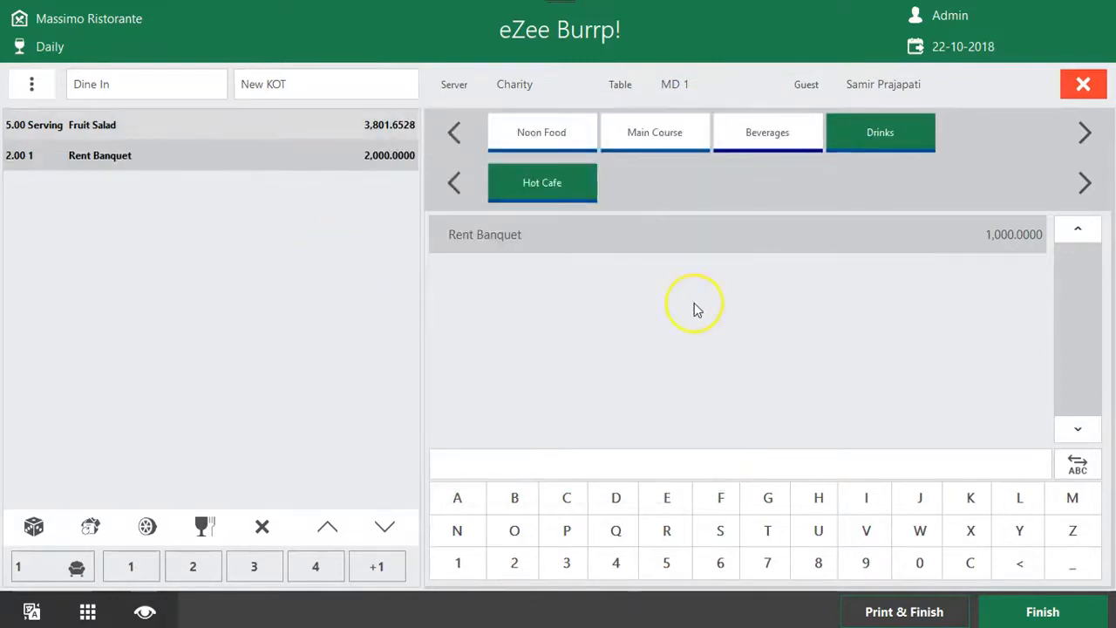
Print and finish the order containing Fruit Salad and Rent Banquet for table MD 1
left_click(137, 127)
left_click(151, 148)
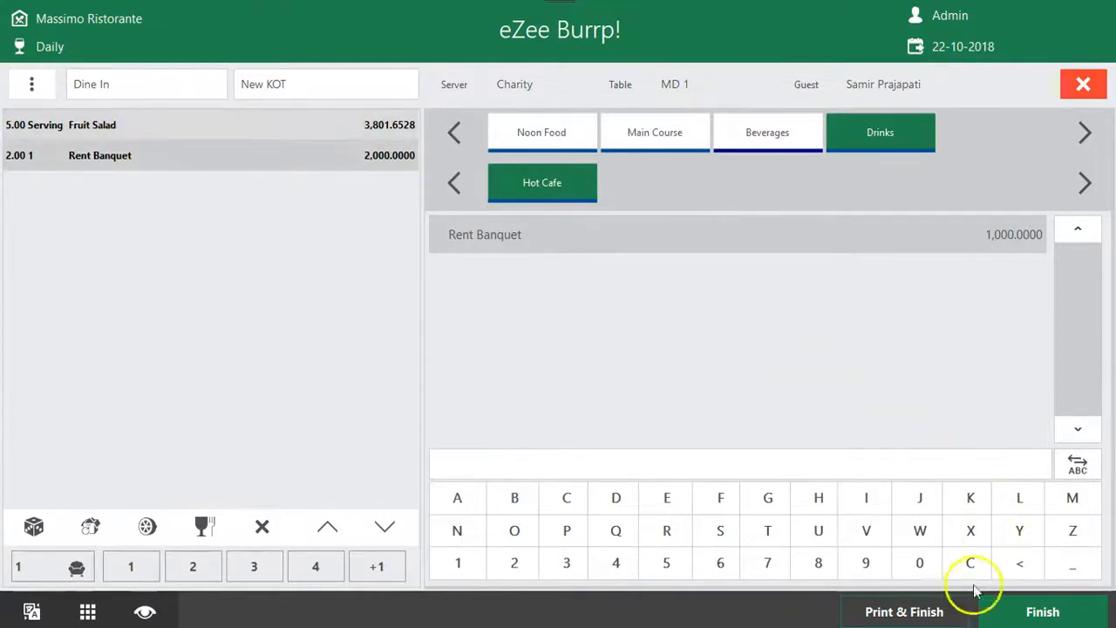
left_click(948, 616)
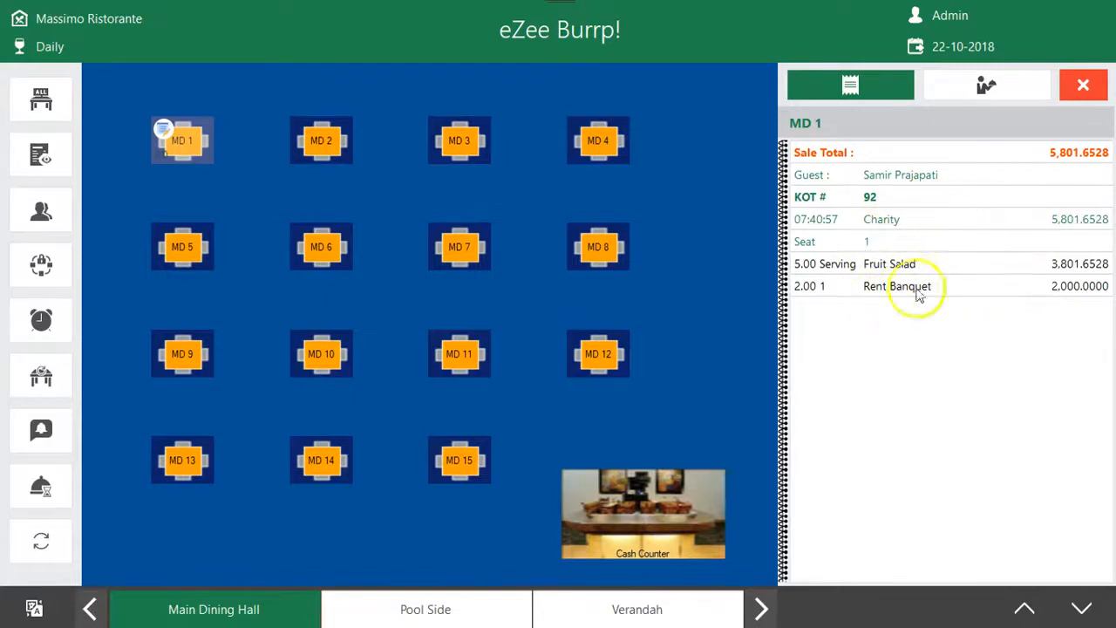
left_click(903, 265)
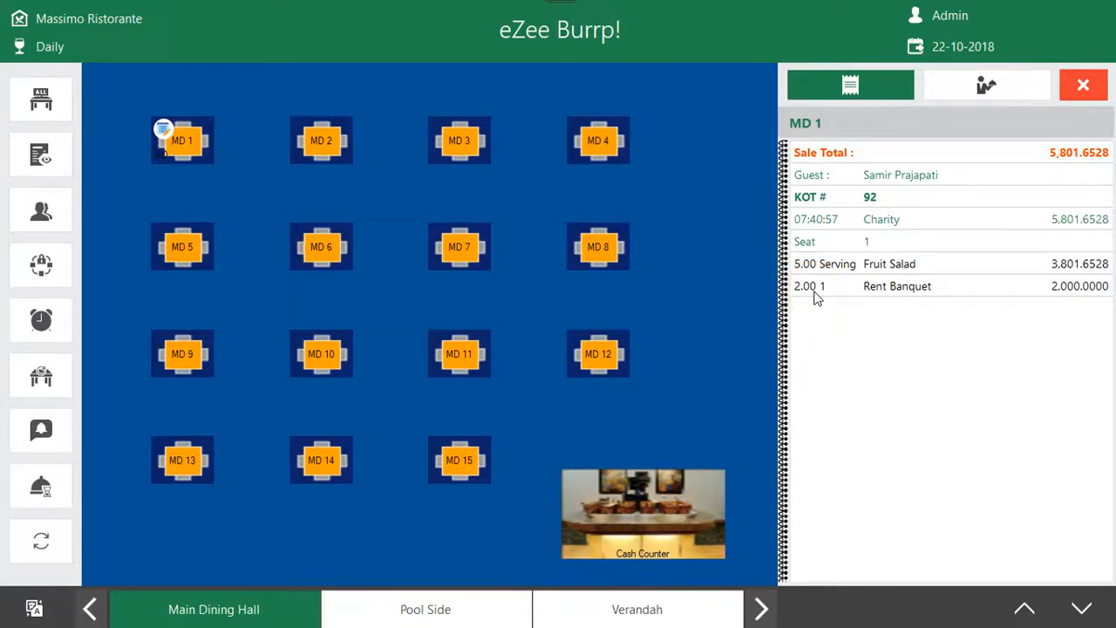
Start a new KOT for table MD 1 and accept its prefilled order information
left_click(192, 141)
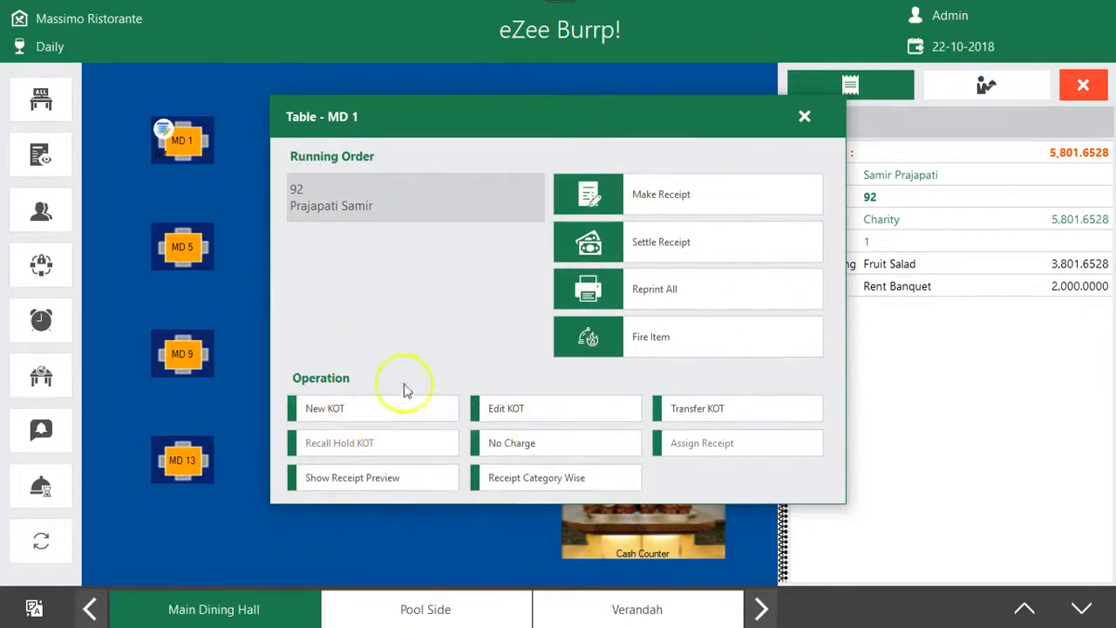
left_click(331, 414)
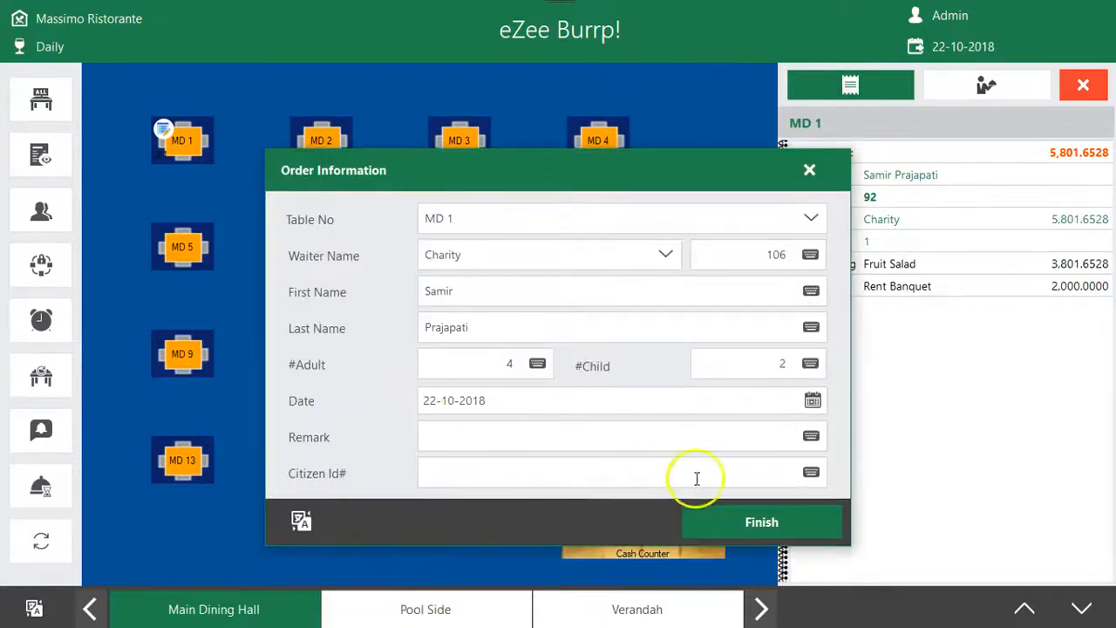
left_click(775, 524)
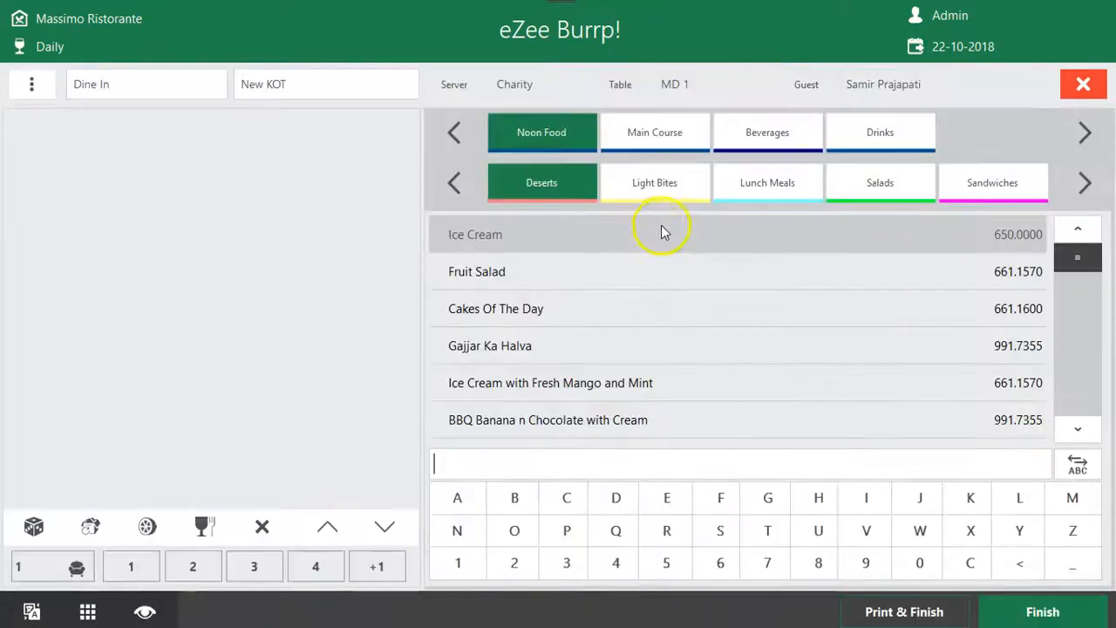
Add 2 servings of African Surf n Turf from the Main Course category's Main Course group
left_click(659, 138)
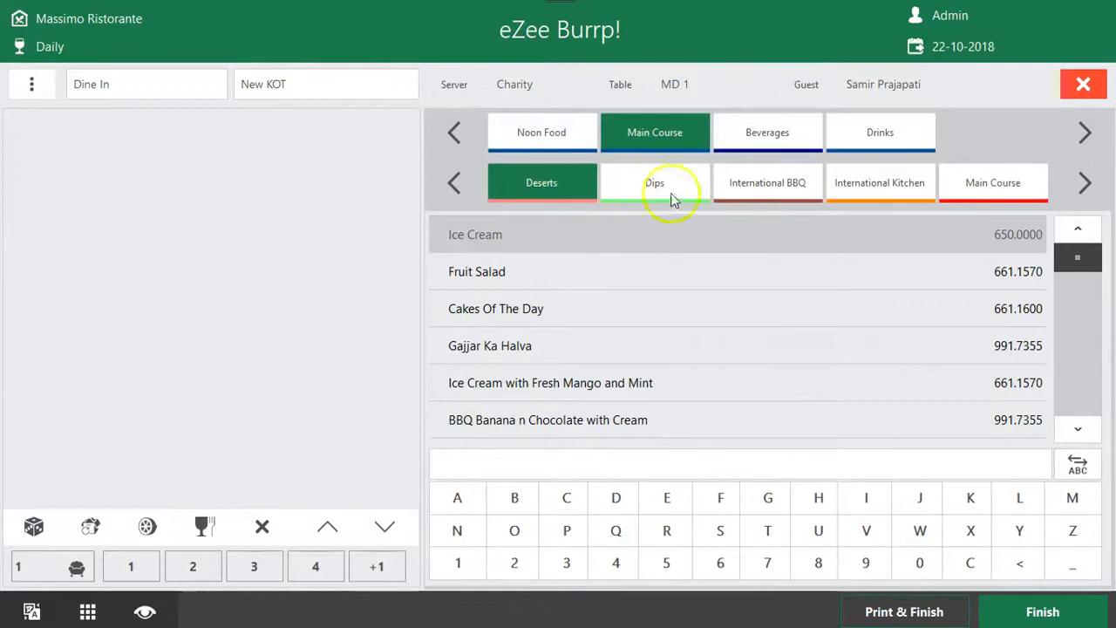
left_click(881, 190)
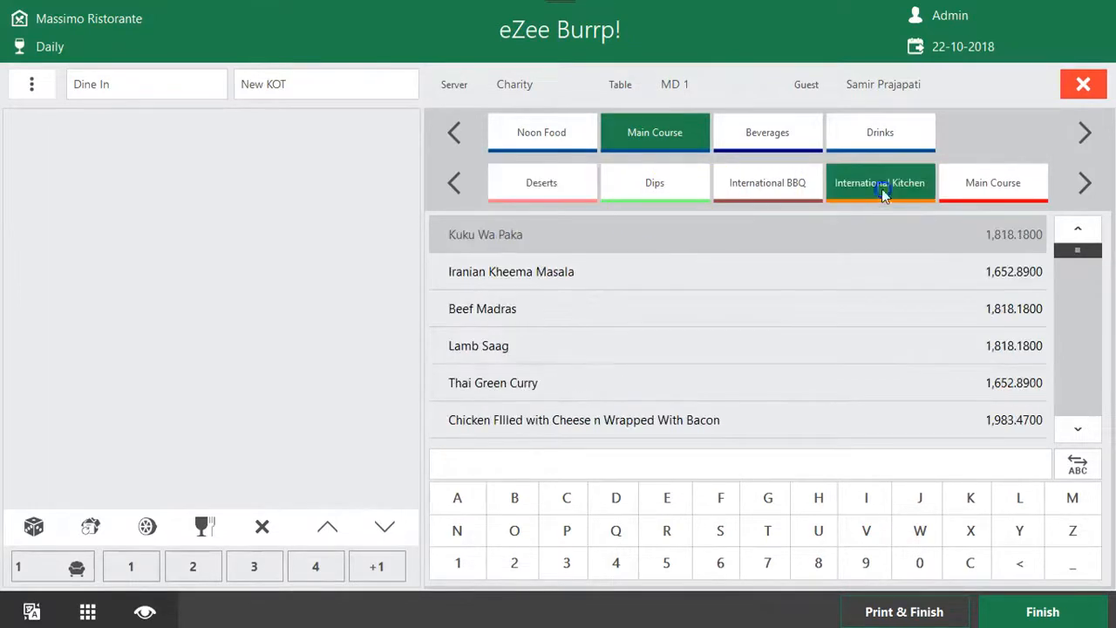
left_click(992, 183)
left_click(634, 276)
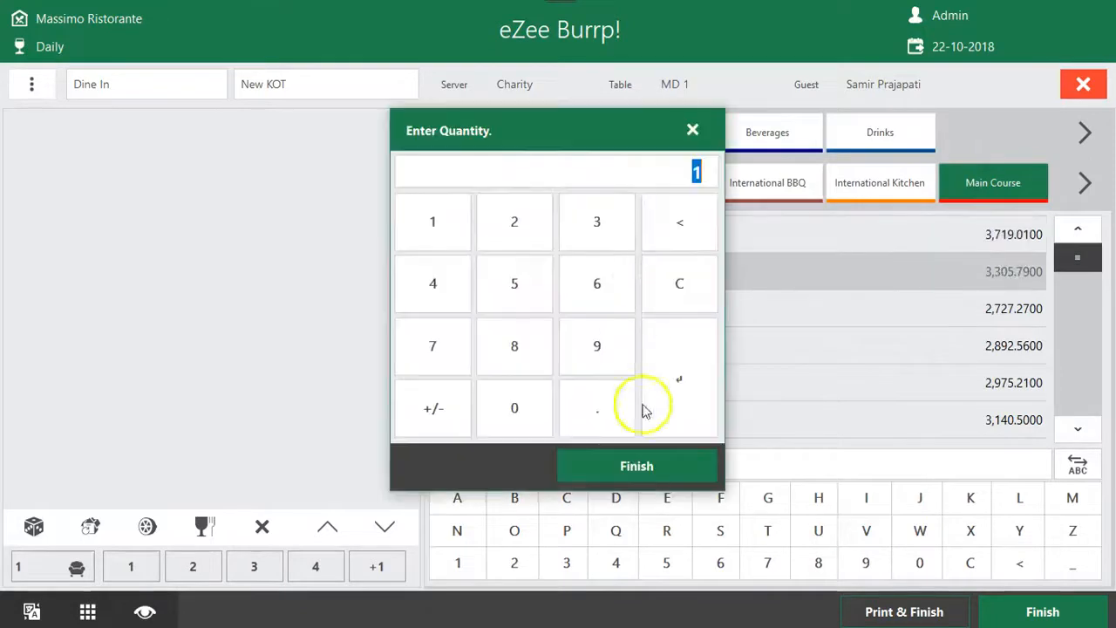
left_click(515, 222)
left_click(636, 462)
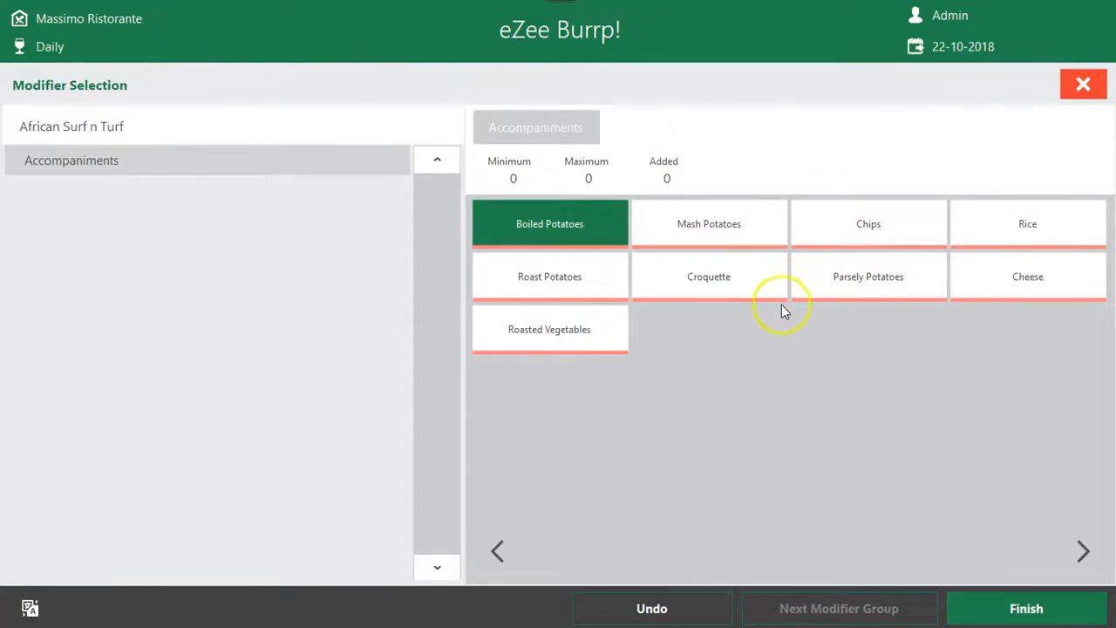
Choose Croquette and Parsely Potatoes as accompaniments for the African Surf n Turf and finish the modifier selection
left_click(757, 274)
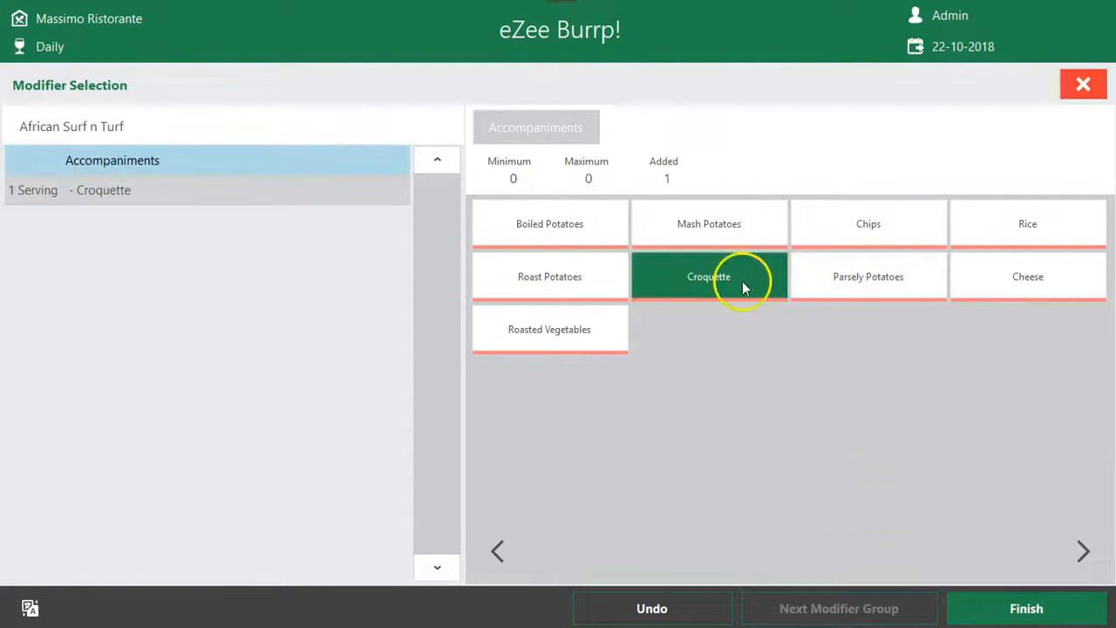
left_click(828, 292)
left_click(1015, 601)
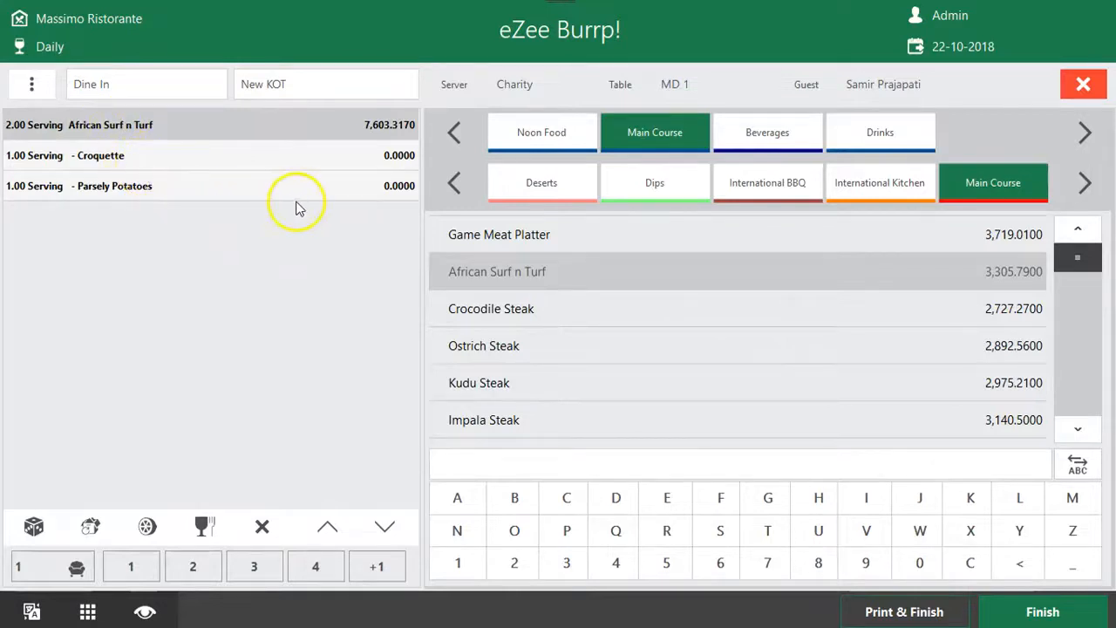
left_click(171, 162)
left_click(167, 180)
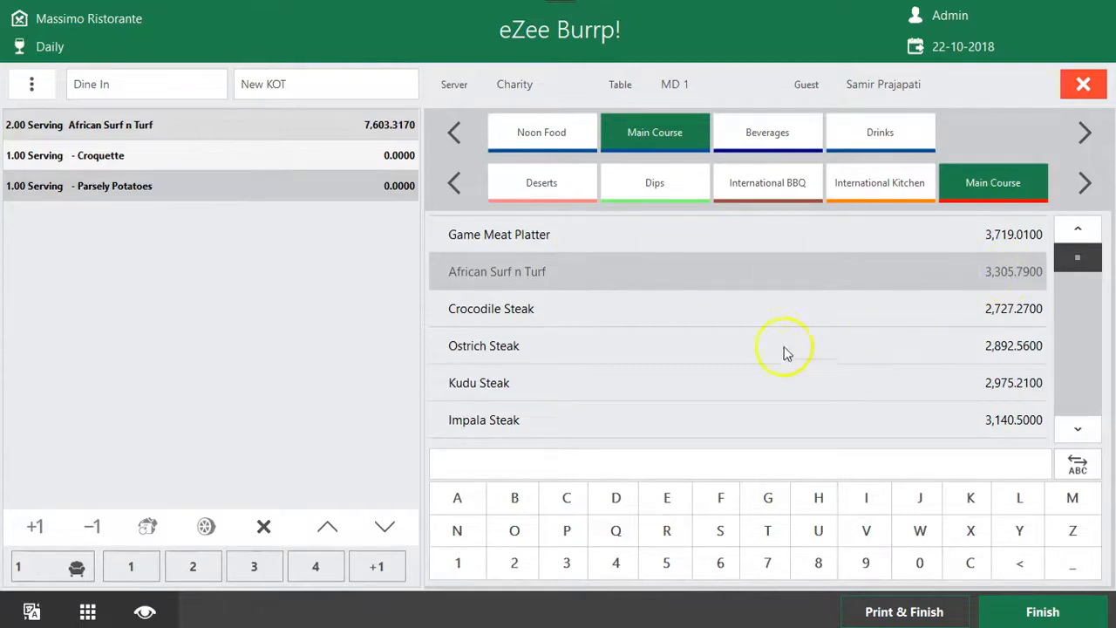
Add 5 servings of Ostrich Steak from the Main Course group to the KOT
left_click(697, 352)
type("5")
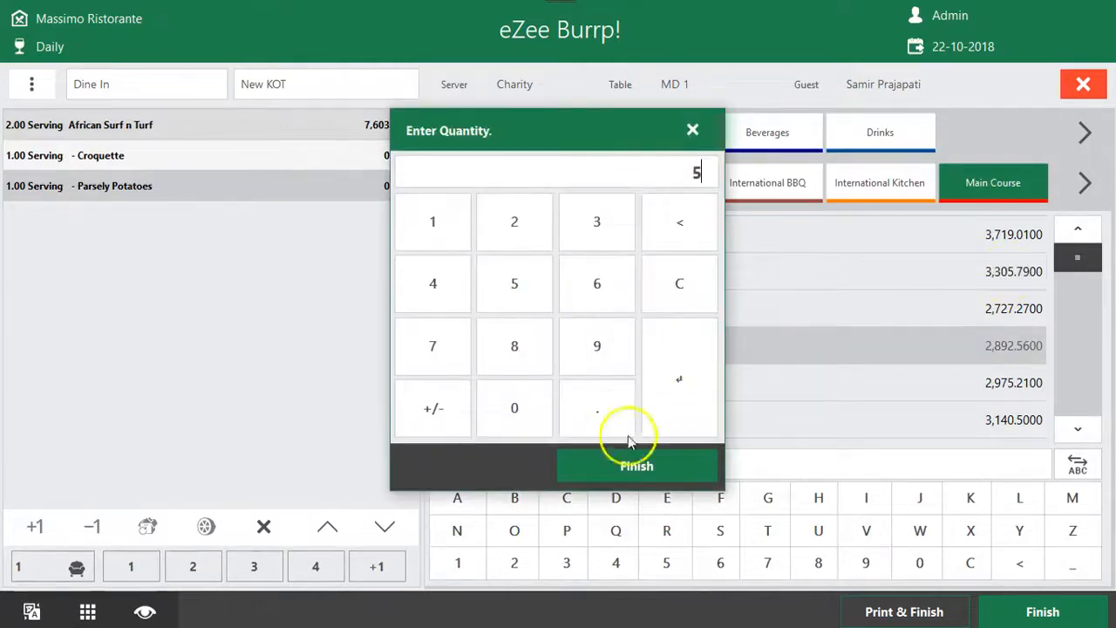
left_click(634, 460)
Choose Medium Done, Well Done and Pepper Sauce as modifiers for the Ostrich Steak, with no accompaniments
left_click(779, 224)
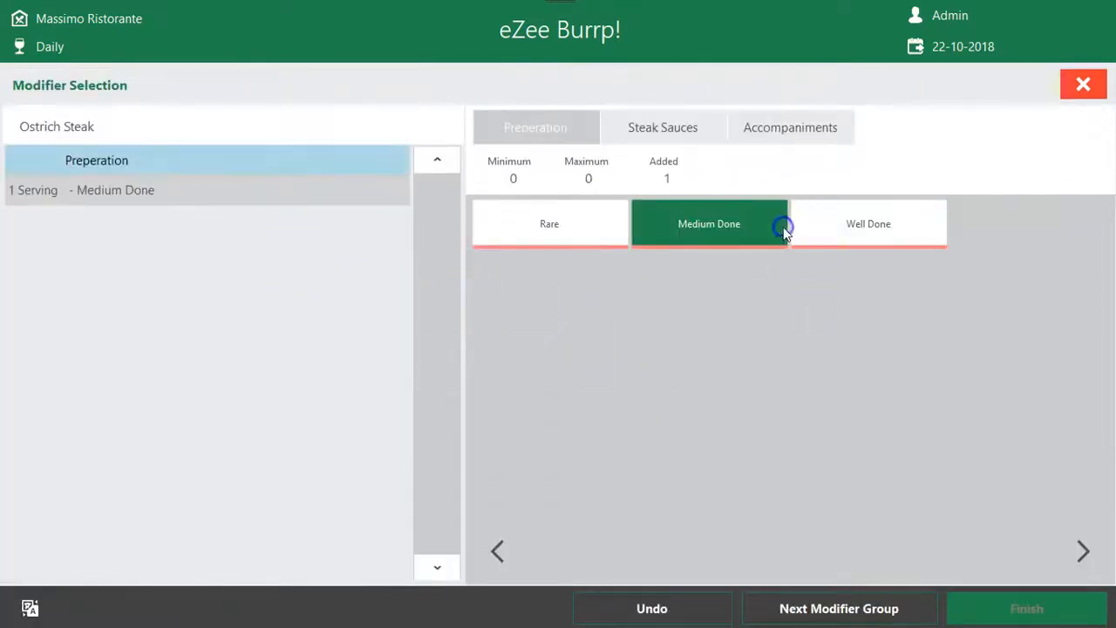
left_click(882, 230)
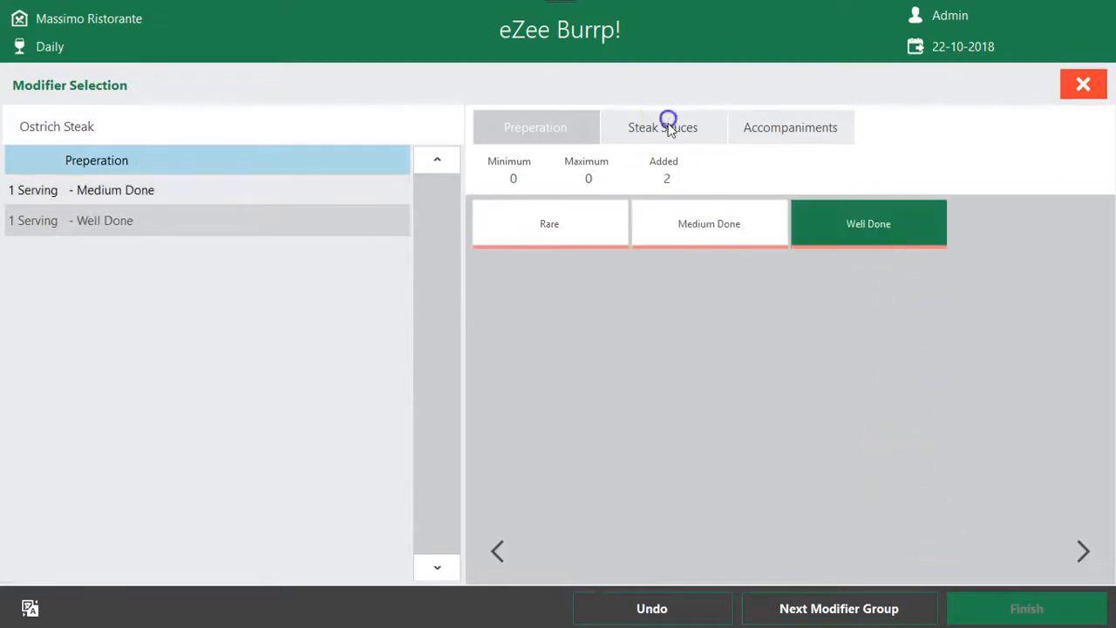
left_click(890, 605)
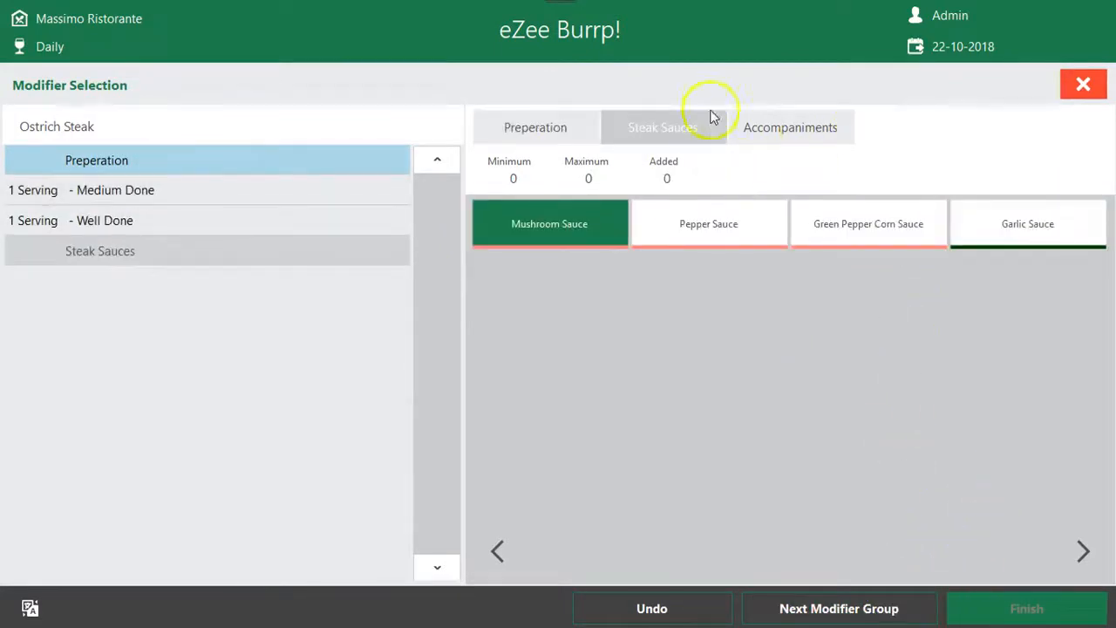
left_click(762, 226)
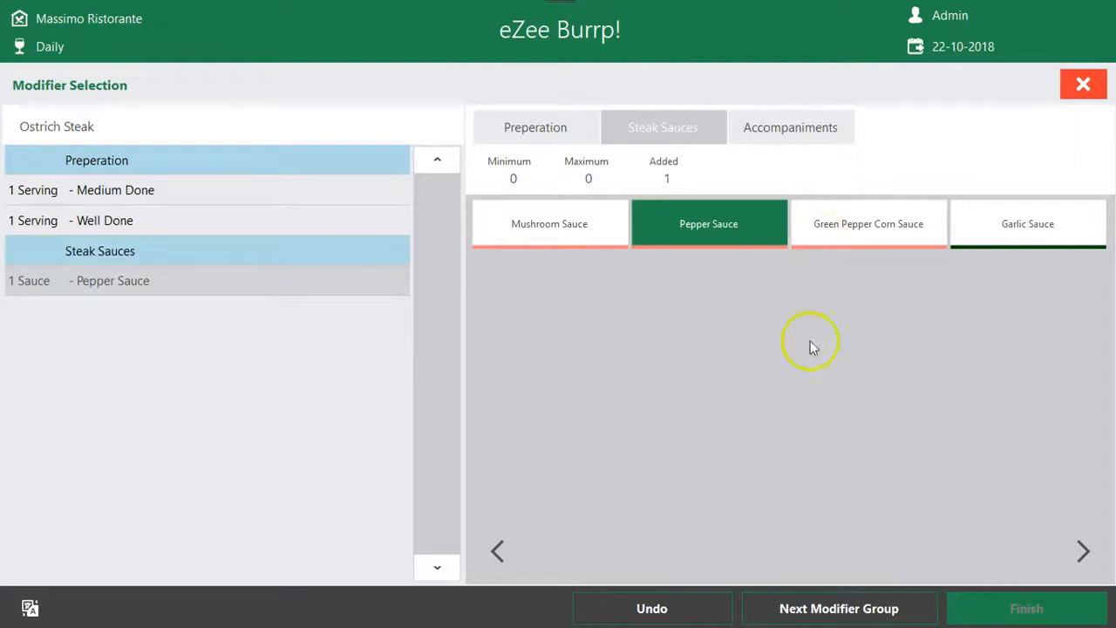
left_click(869, 605)
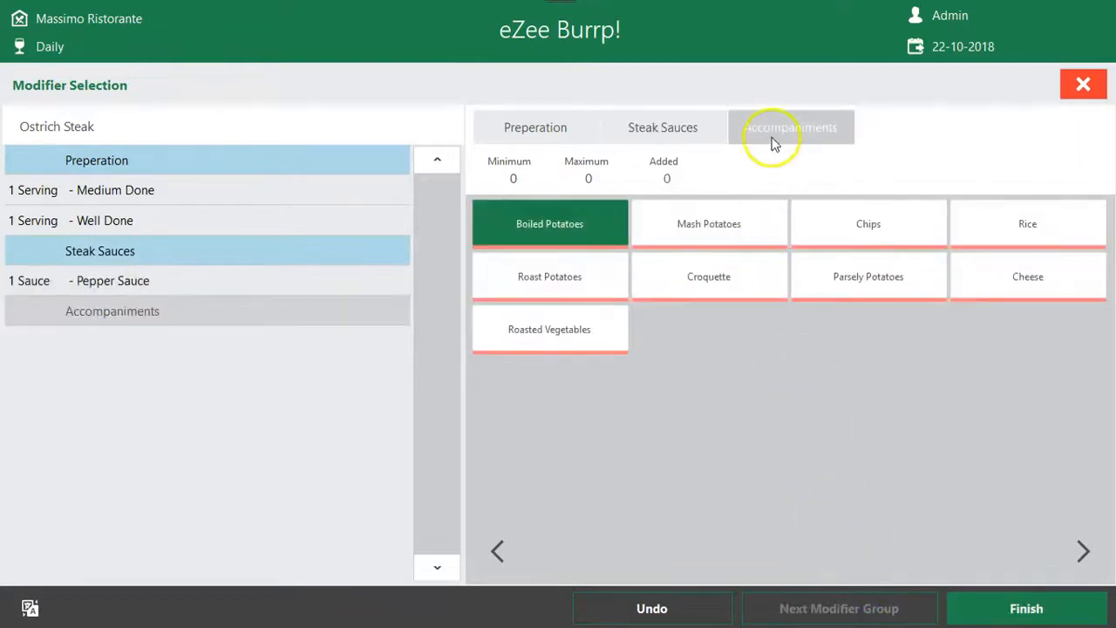
left_click(1025, 607)
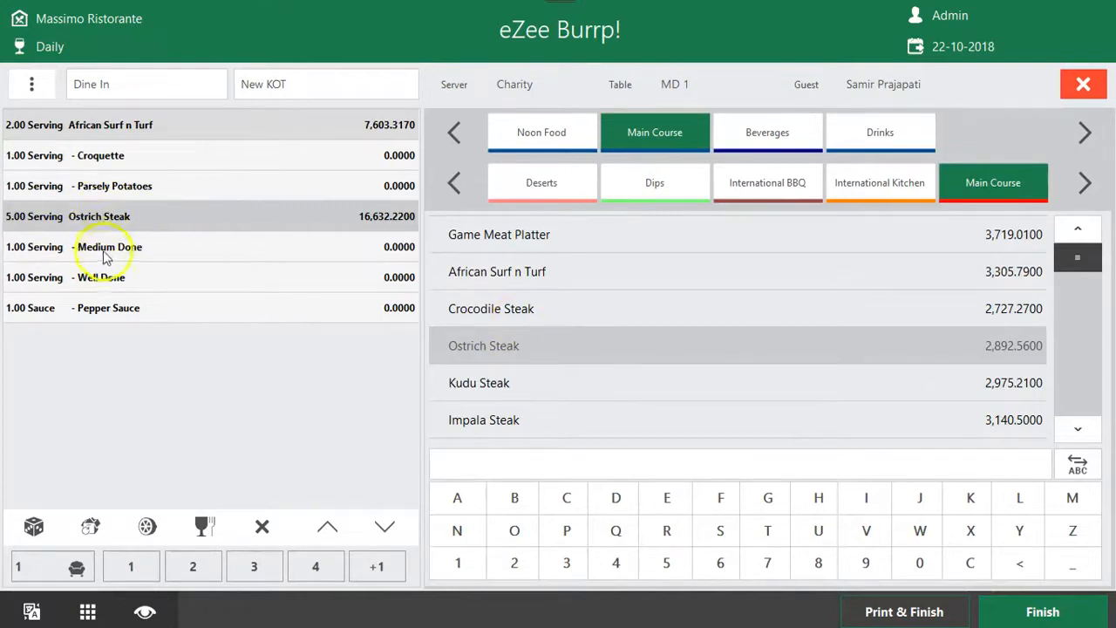
Print and finish the KOT containing African Surf n Turf and Ostrich Steak for table MD 1
left_click(105, 276)
left_click(150, 244)
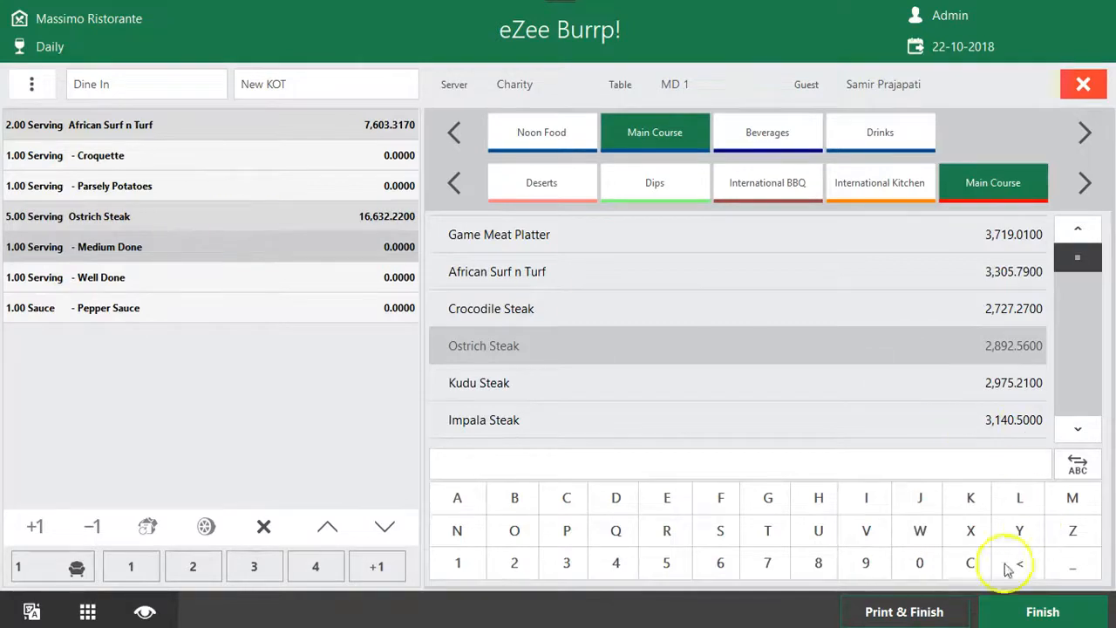
left_click(924, 610)
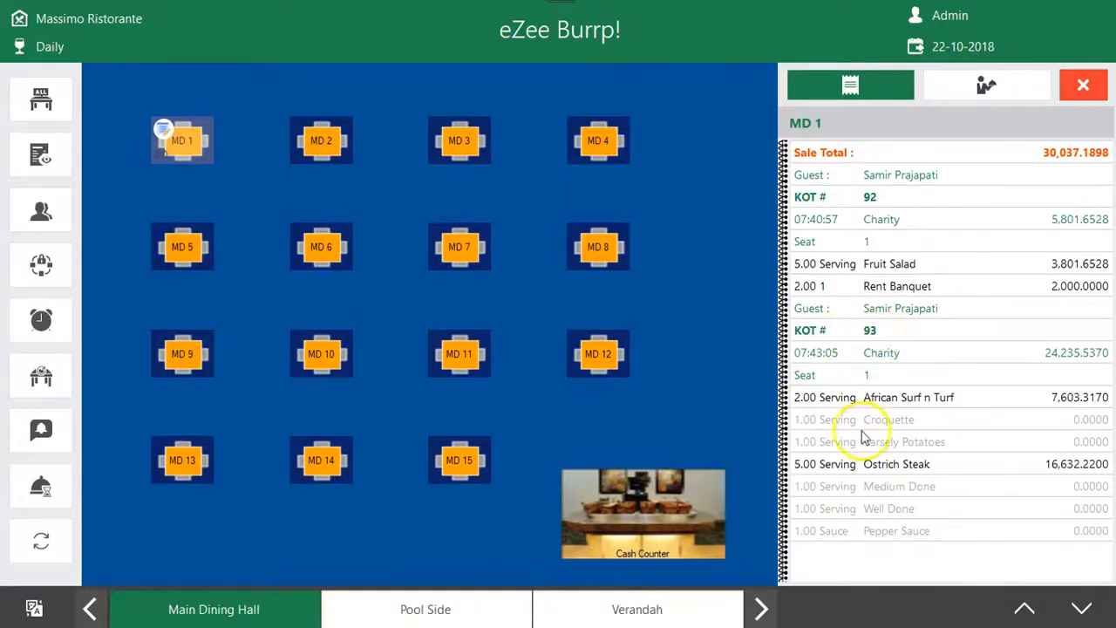
Start another new KOT for table MD 1 from the table's operations and accept the order information
left_click(177, 142)
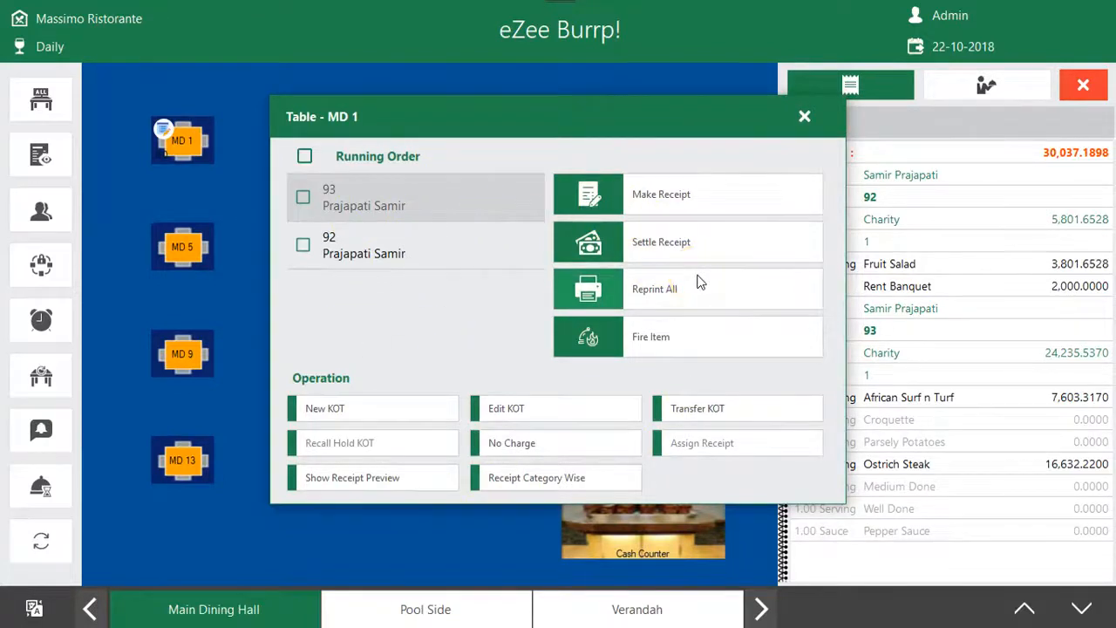
left_click(804, 116)
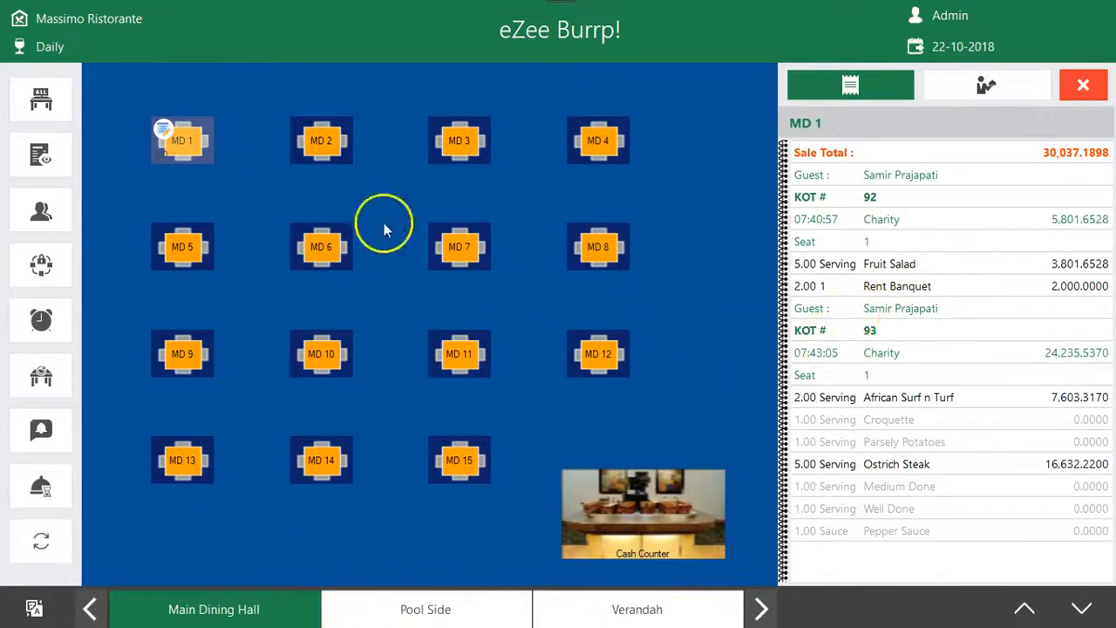
left_click(190, 142)
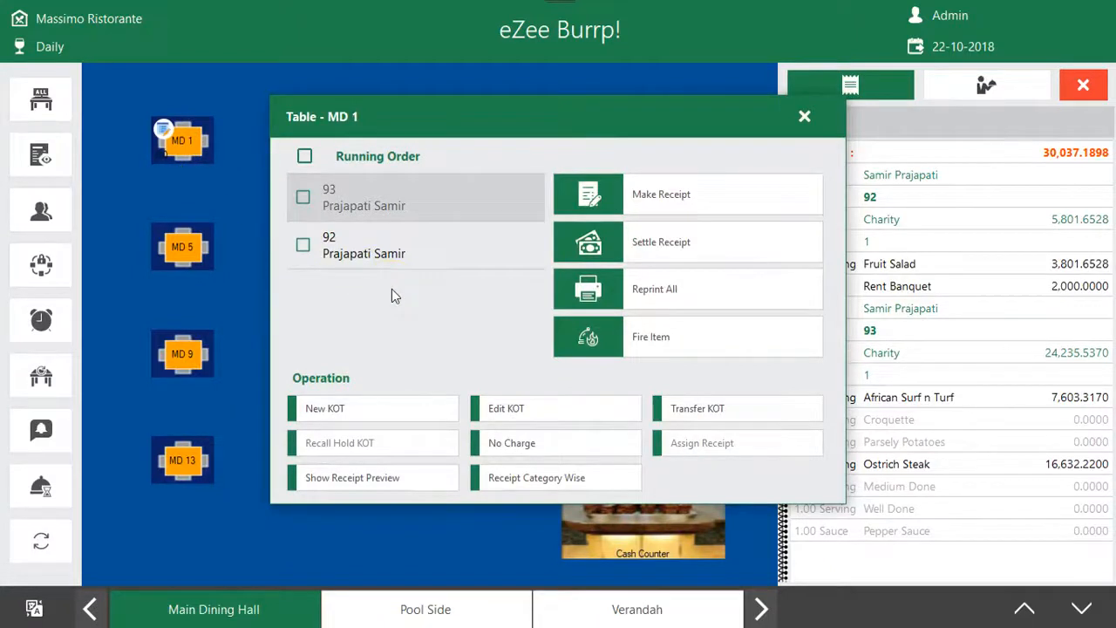
left_click(347, 414)
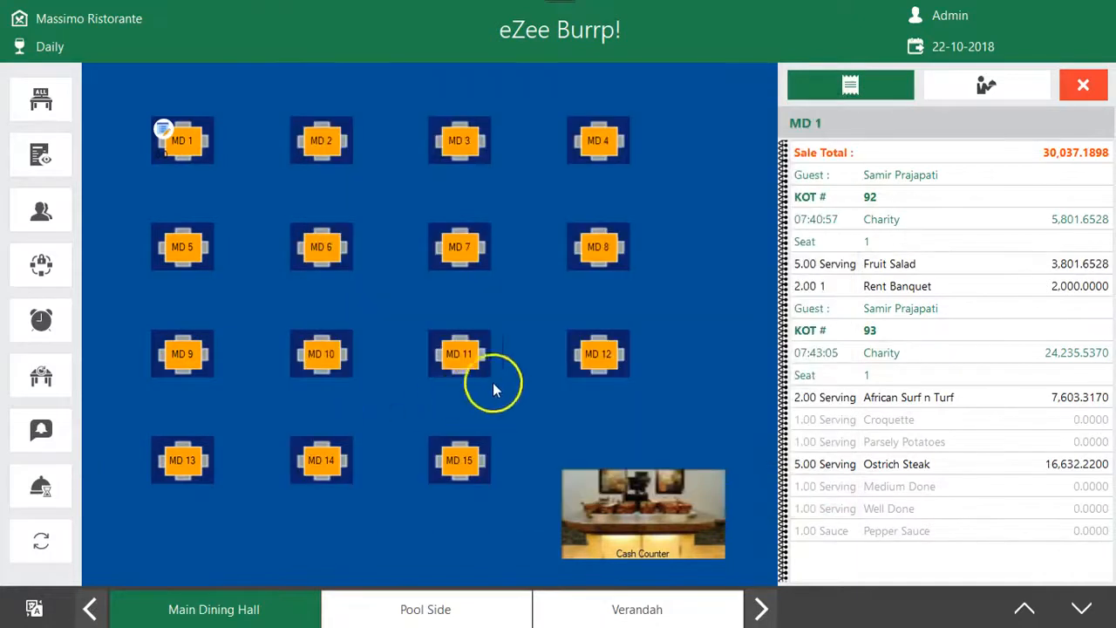
left_click(759, 518)
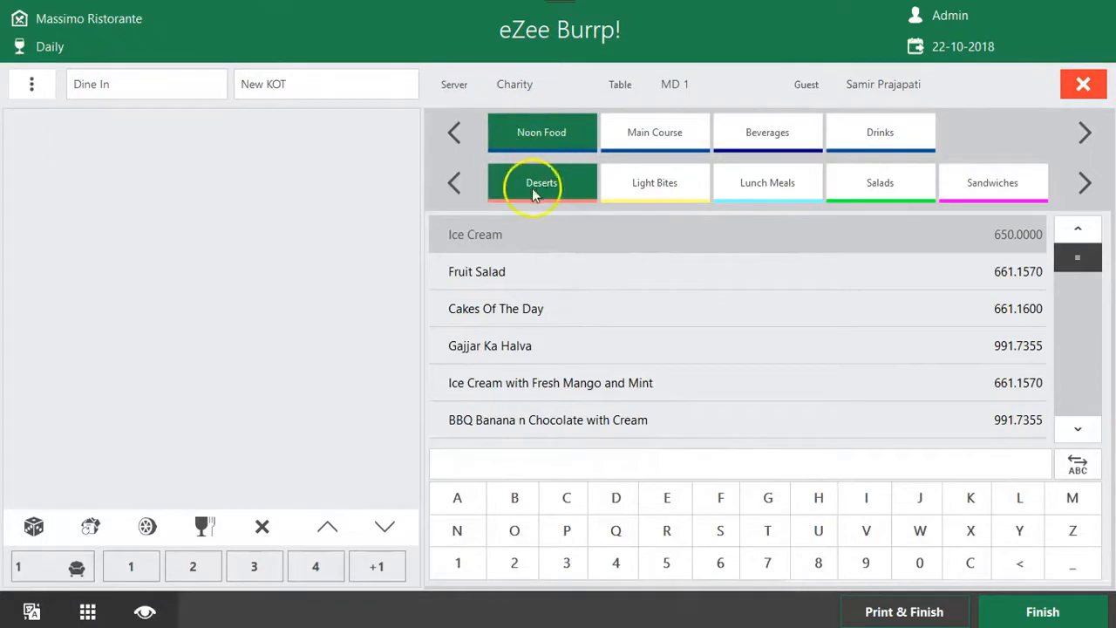
Add 3 servings of Fruit Salad and 2 servings of Gajjar Ka Halva from the Noon Food Deserts group
left_click(561, 268)
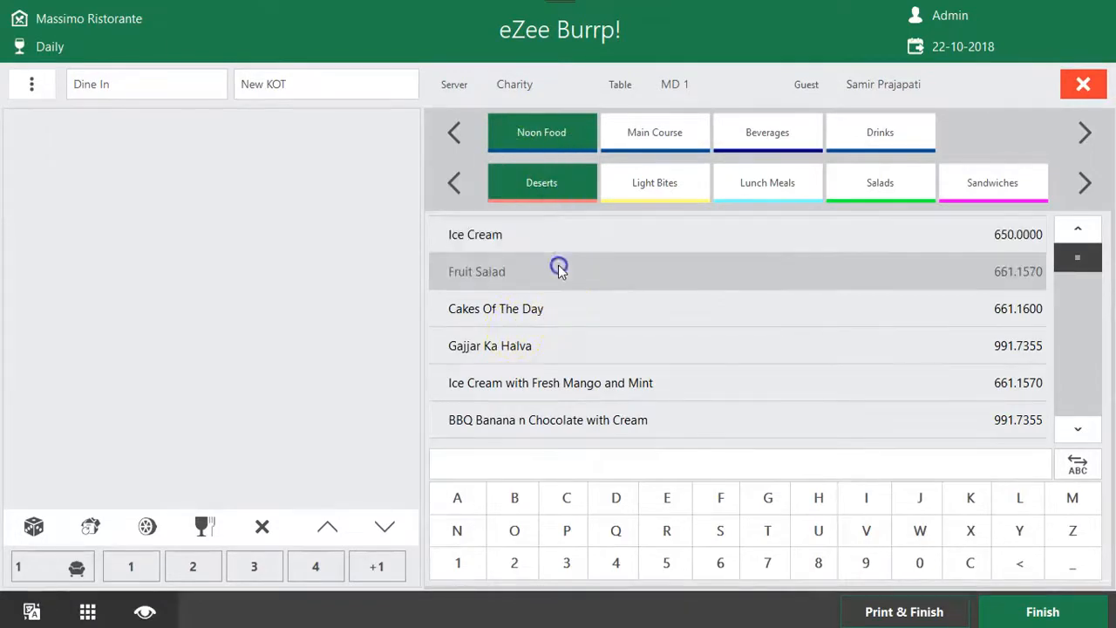
left_click(565, 279)
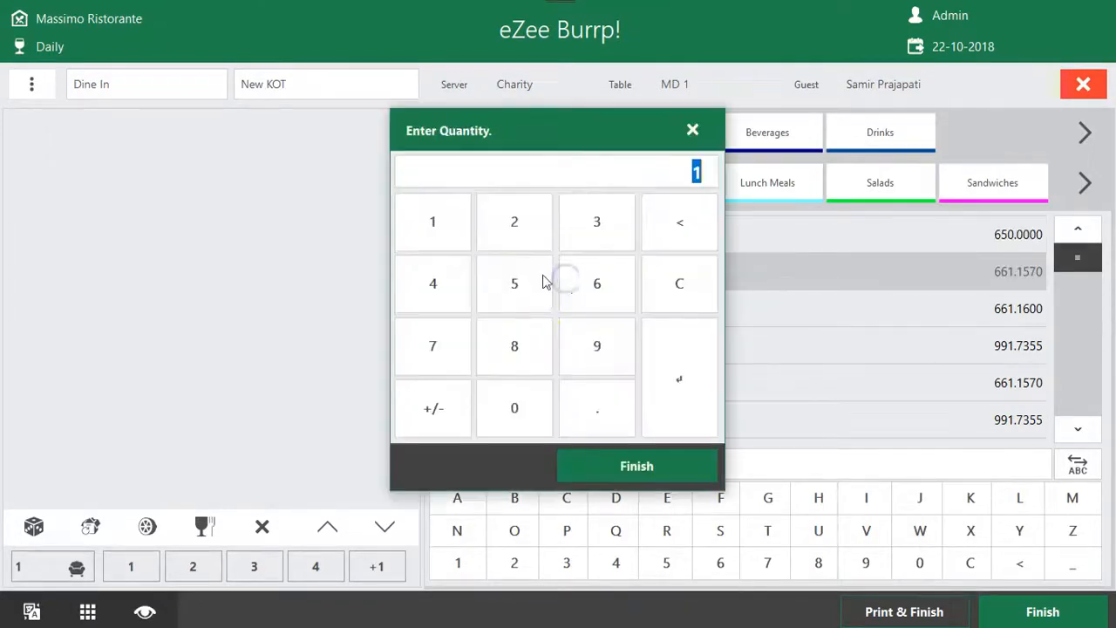
left_click(596, 222)
left_click(636, 466)
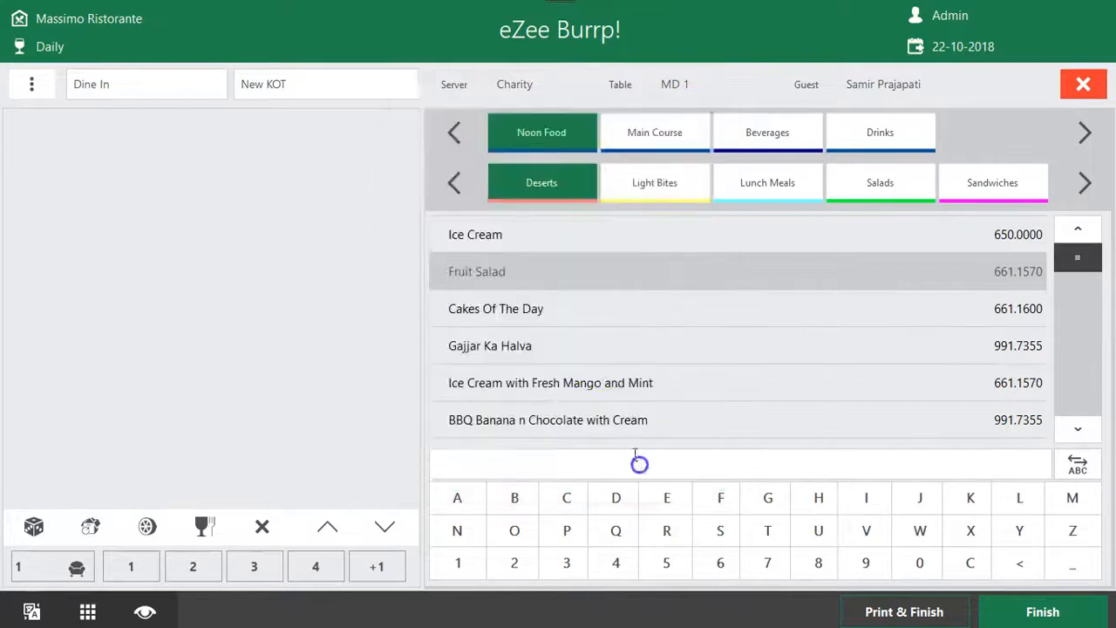
left_click(553, 351)
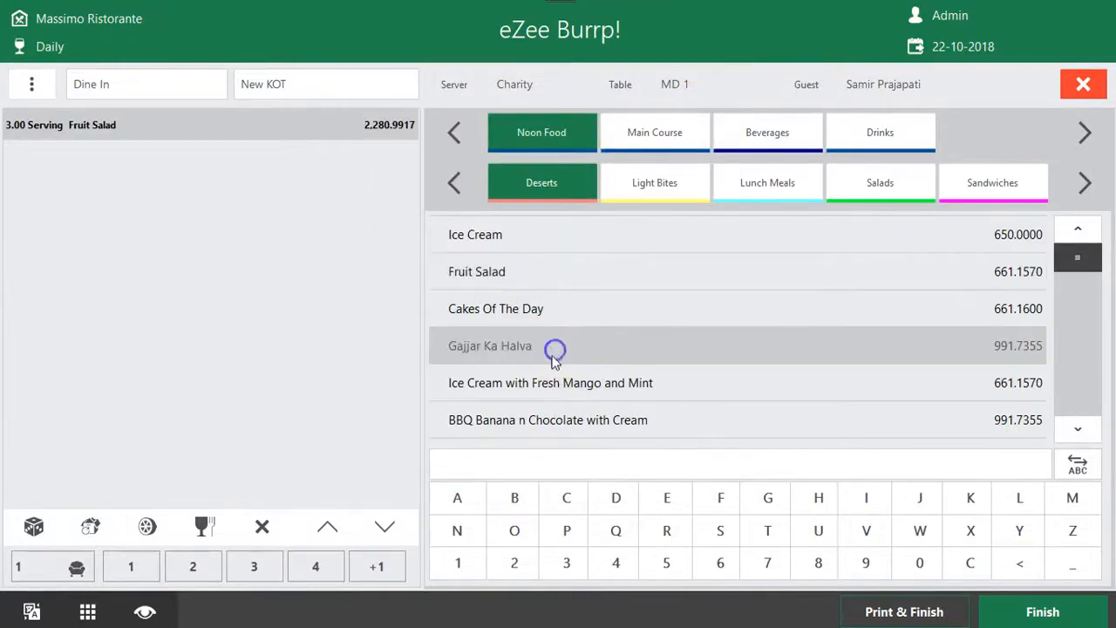
left_click(513, 223)
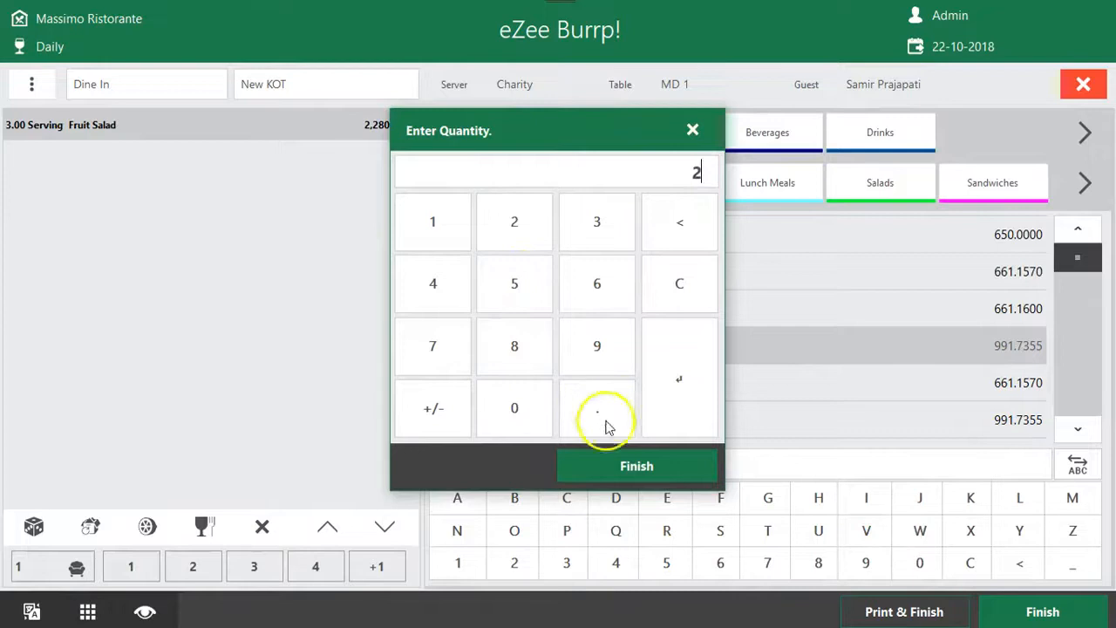
left_click(610, 465)
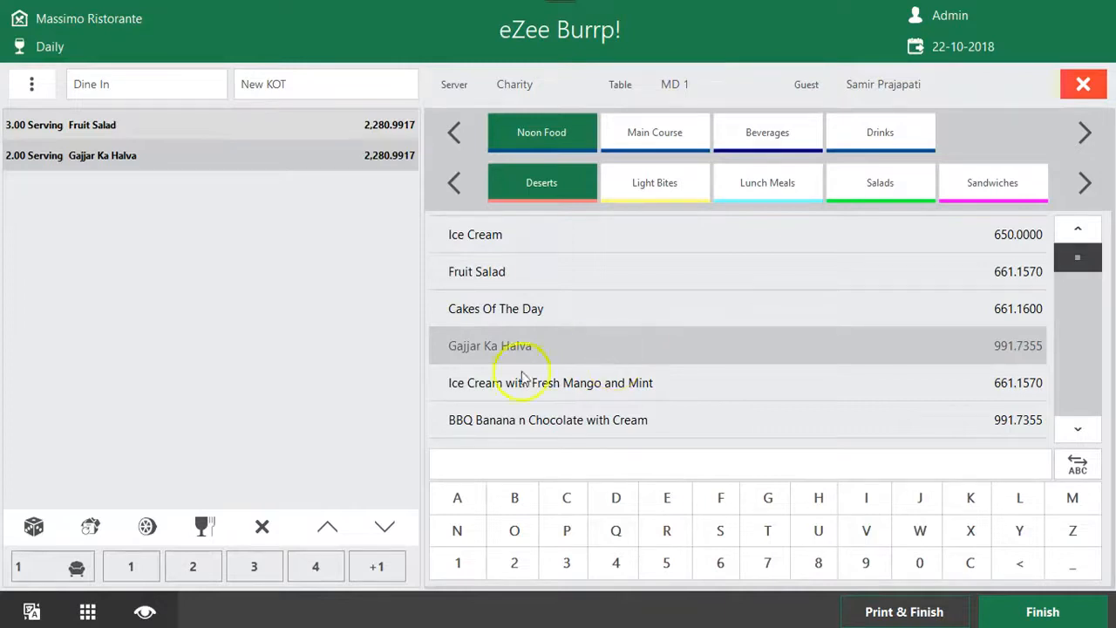
Change the quantity of the Fruit Salad line to 2 servings, and again to 5 servings
left_click(209, 135)
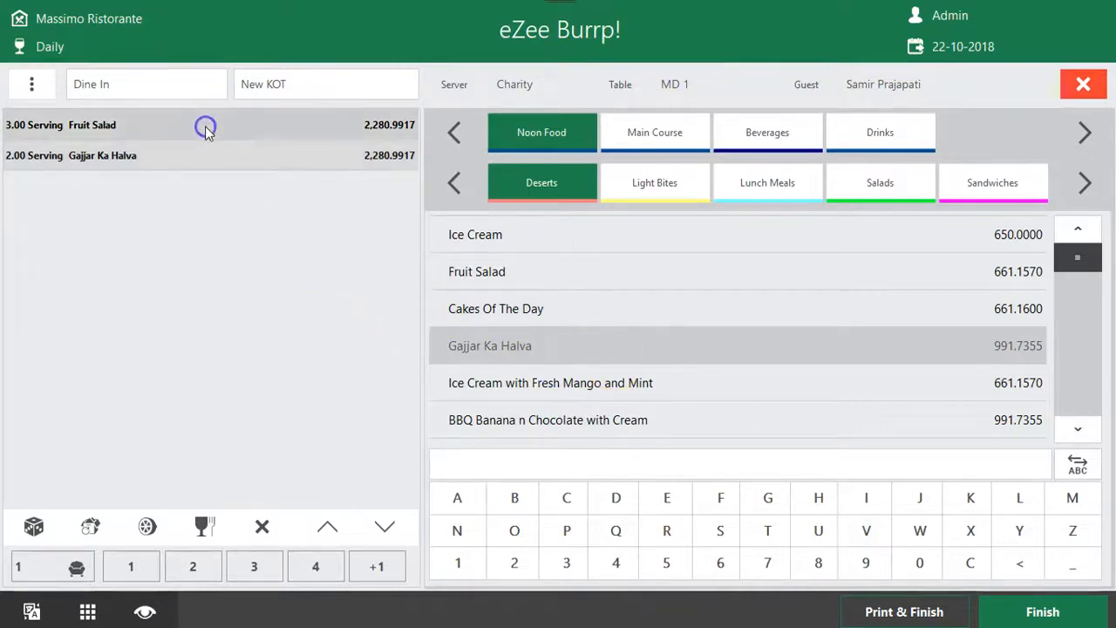
left_click(159, 128)
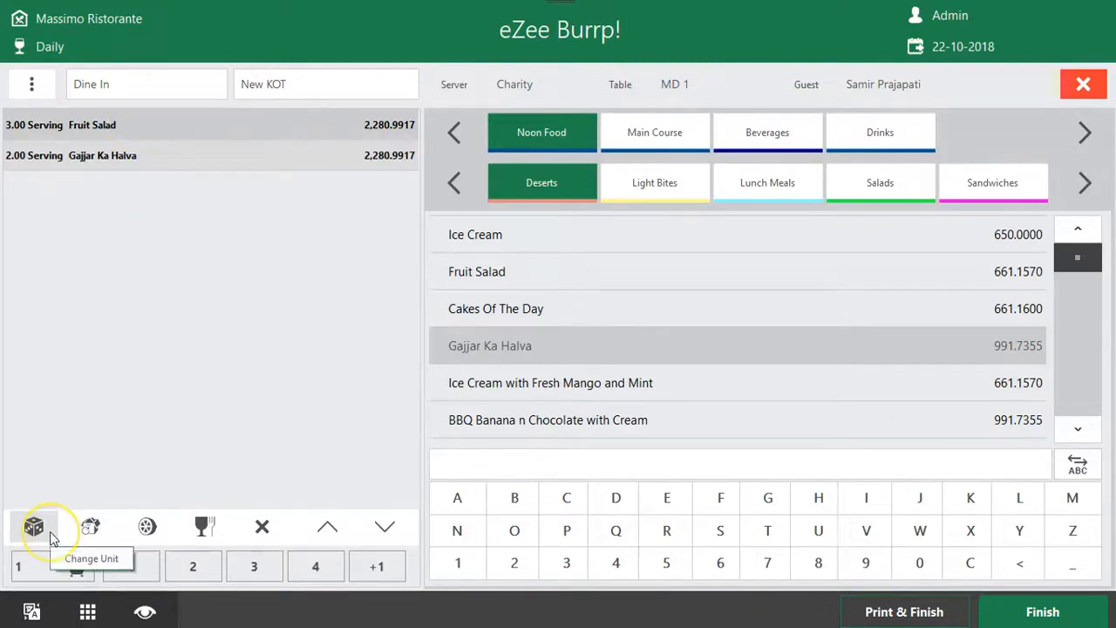
left_click(130, 122)
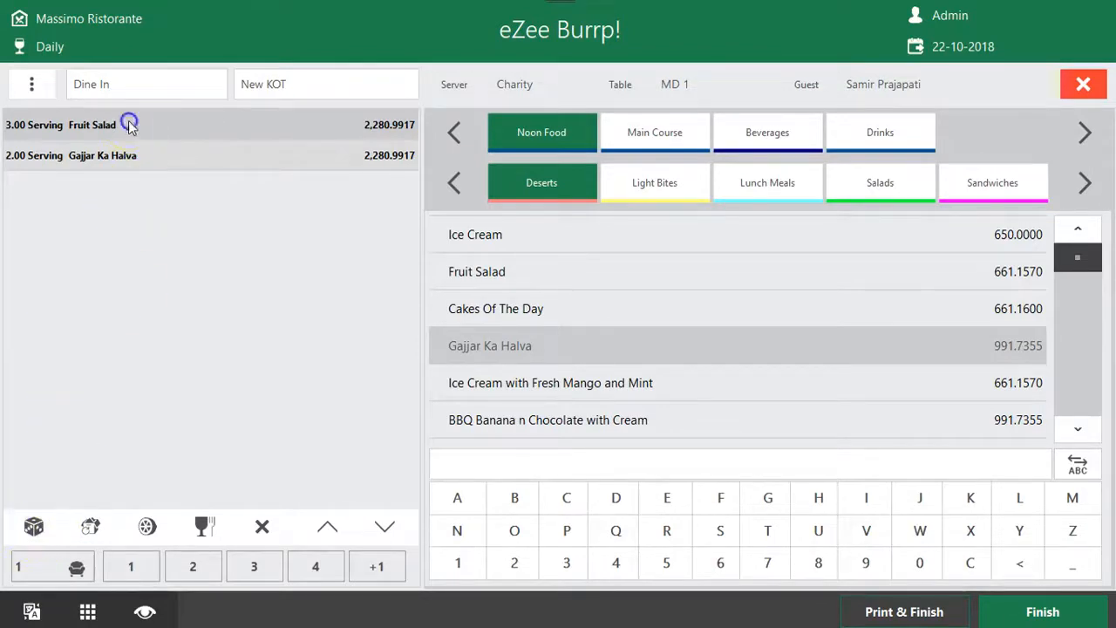
left_click(90, 527)
left_click(540, 225)
left_click(728, 471)
left_click(92, 528)
left_click(580, 288)
left_click(703, 484)
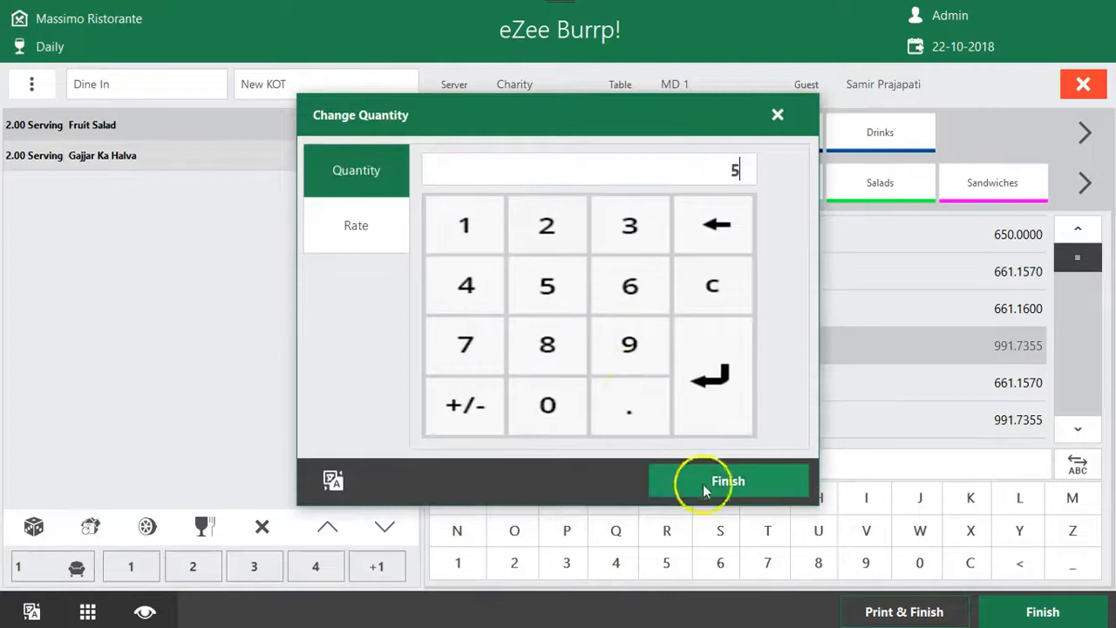
left_click(154, 526)
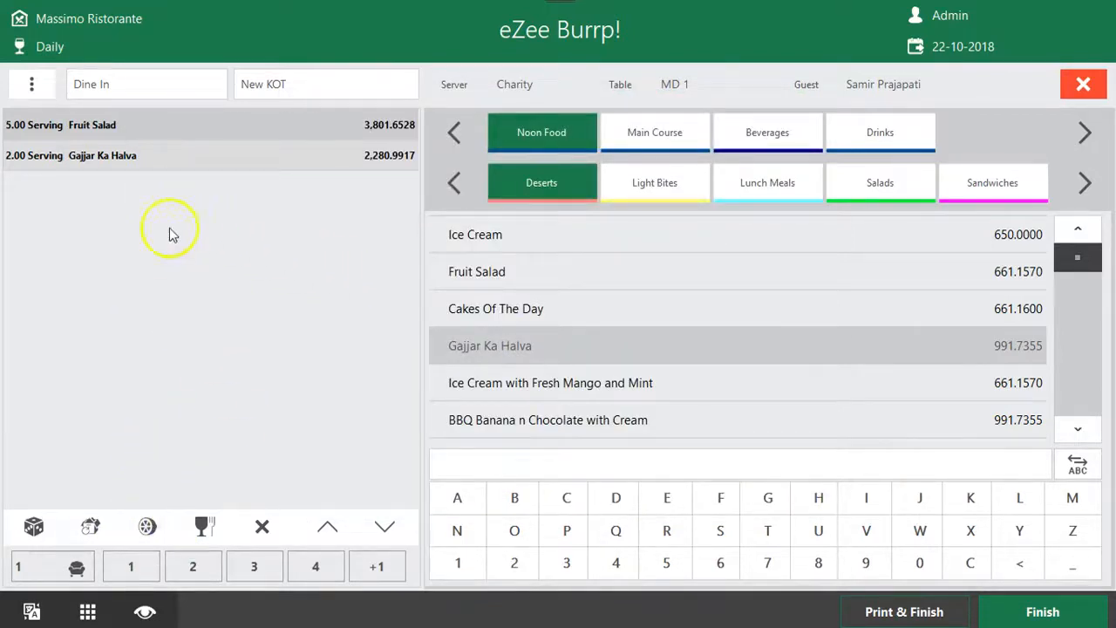
Check the predefined remarks for Gajjar Ka Halva and replace its preparation remark with the custom text "Preparation Remark"
left_click(175, 155)
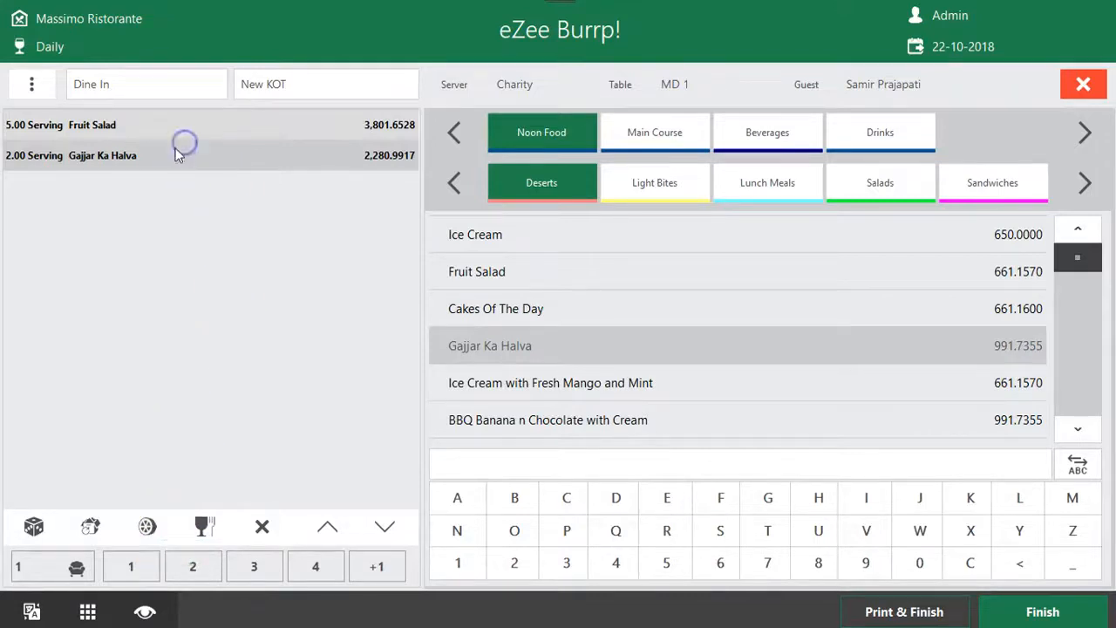
left_click(204, 526)
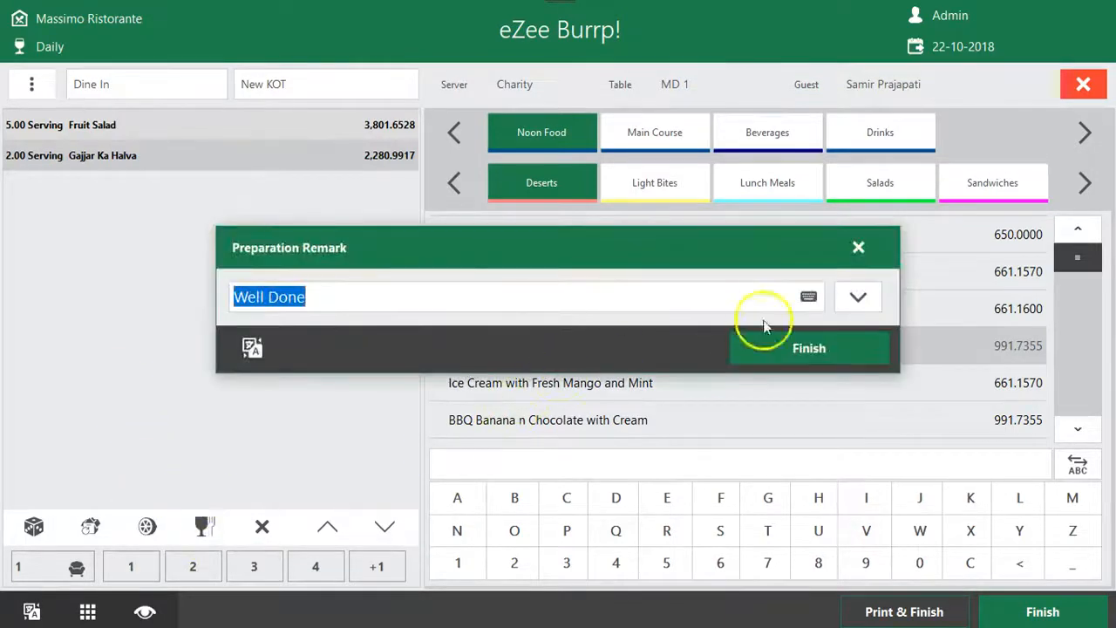
left_click(858, 298)
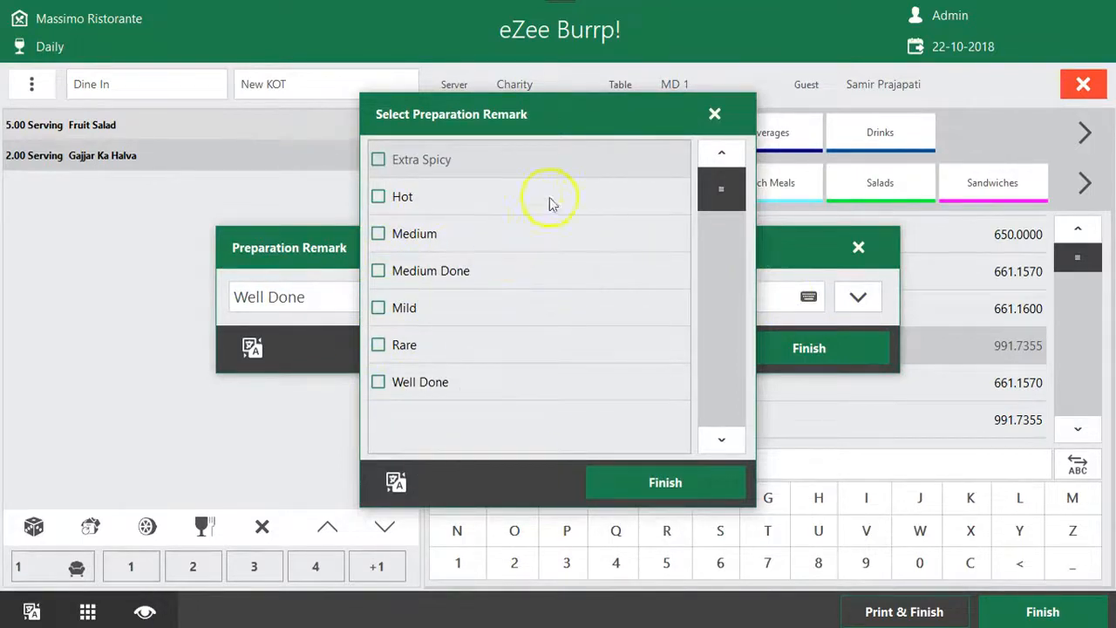
left_click(714, 114)
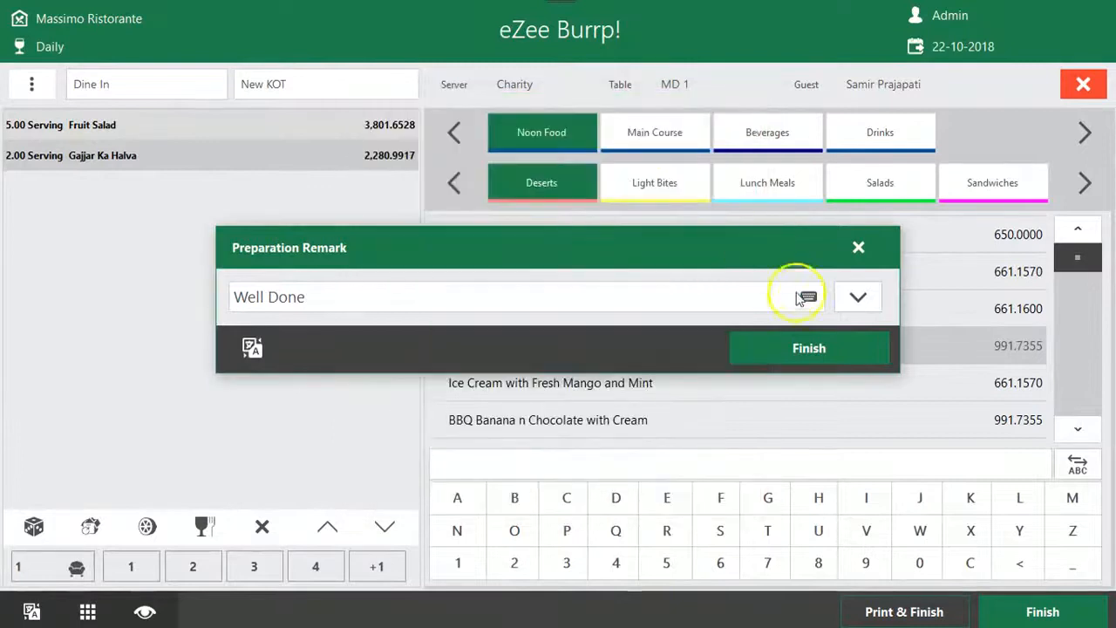
left_click(808, 298)
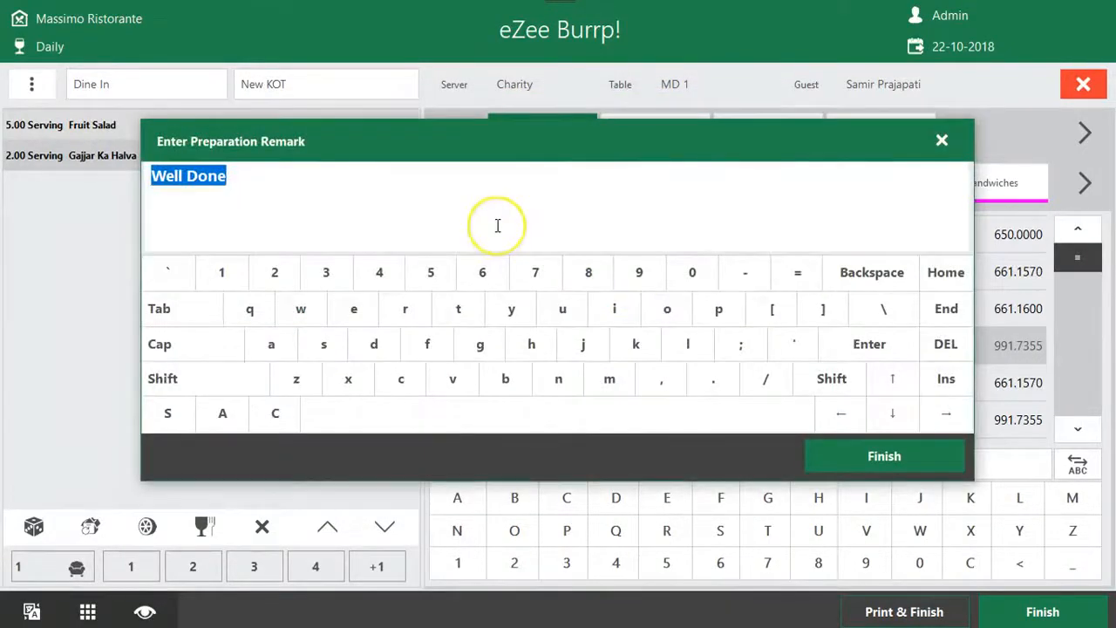
type("Prepat")
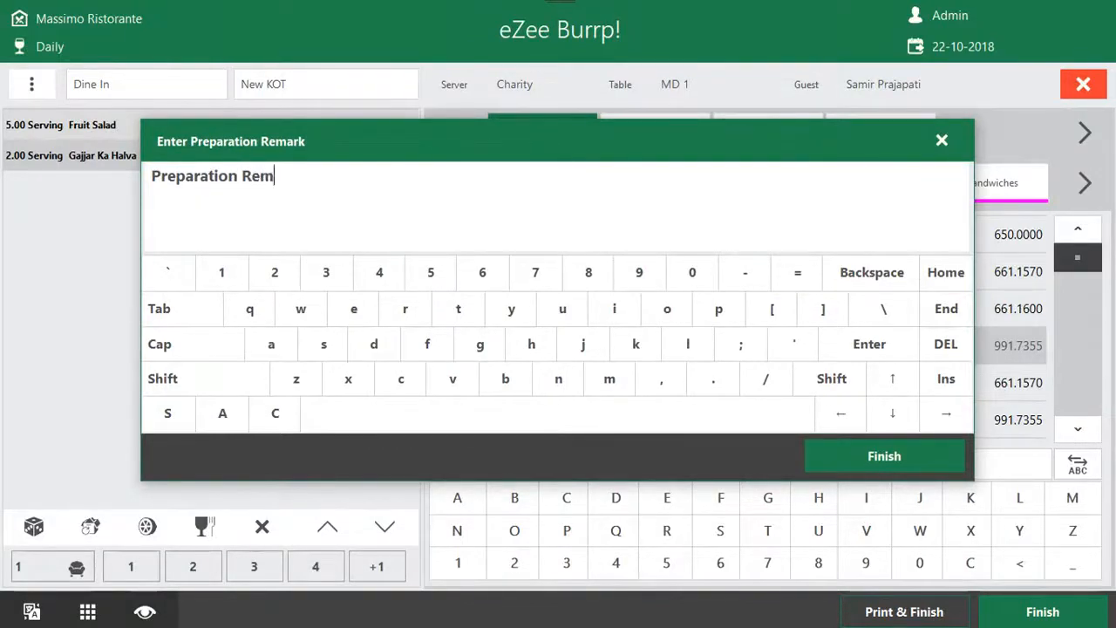
type("ion Remark")
left_click(950, 448)
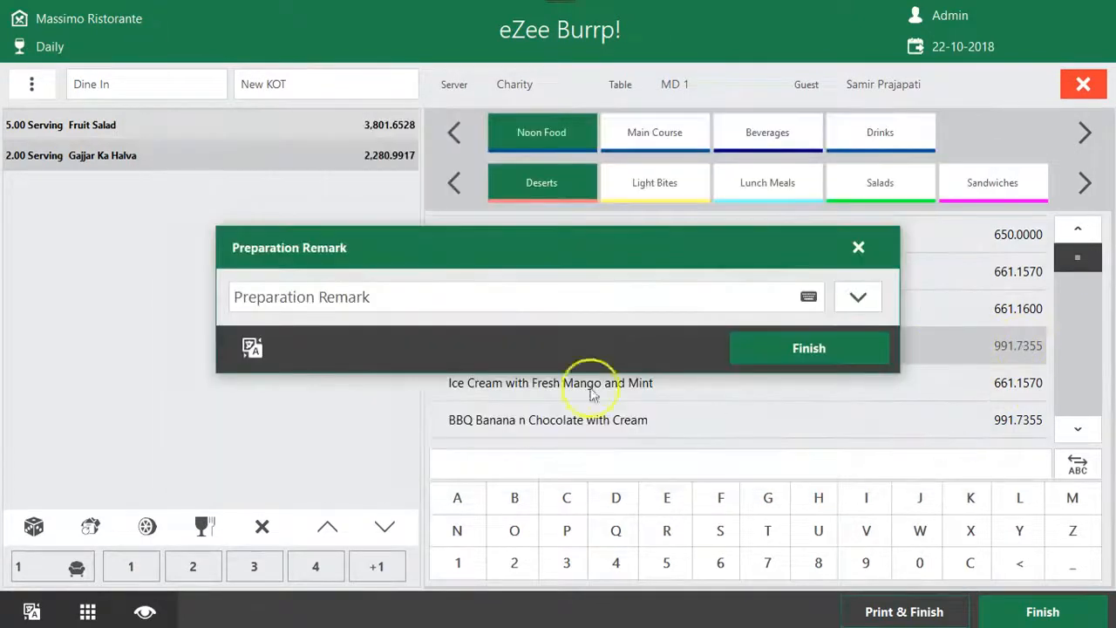
left_click(792, 346)
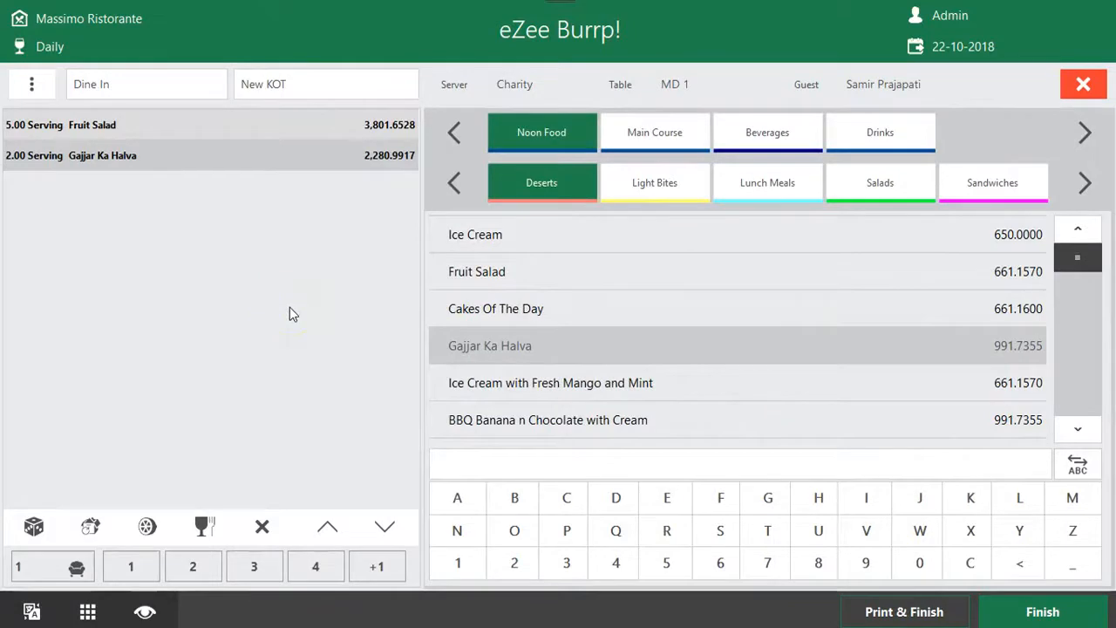
Print and finish the KOT containing Fruit Salad and Gajjar Ka Halva, and review the order summary of table MD 1
left_click(916, 608)
left_click(193, 131)
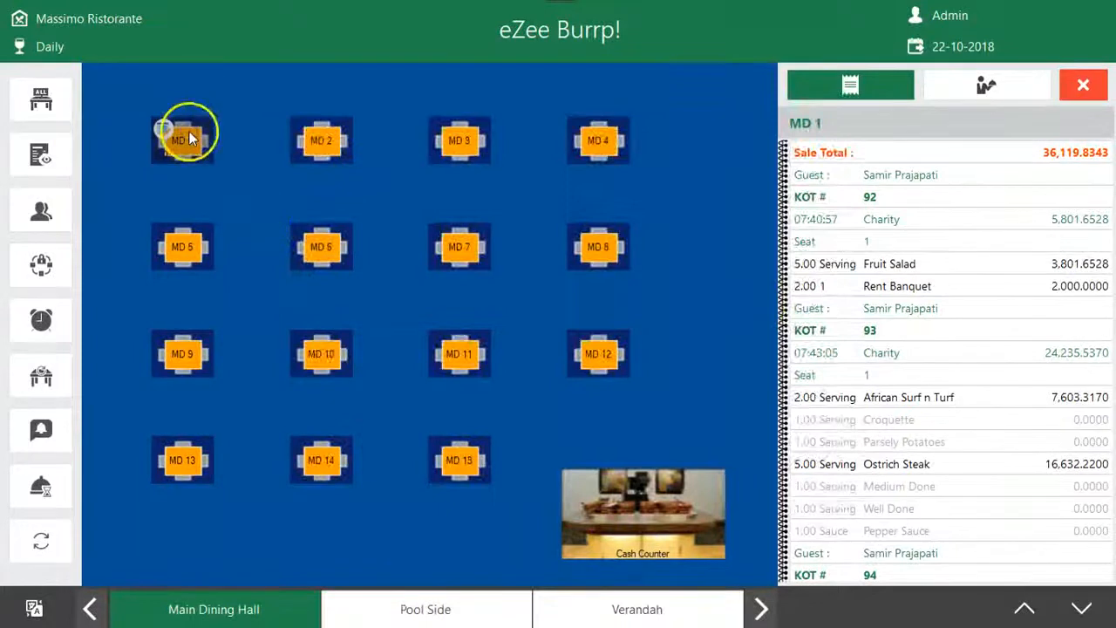
left_click(800, 120)
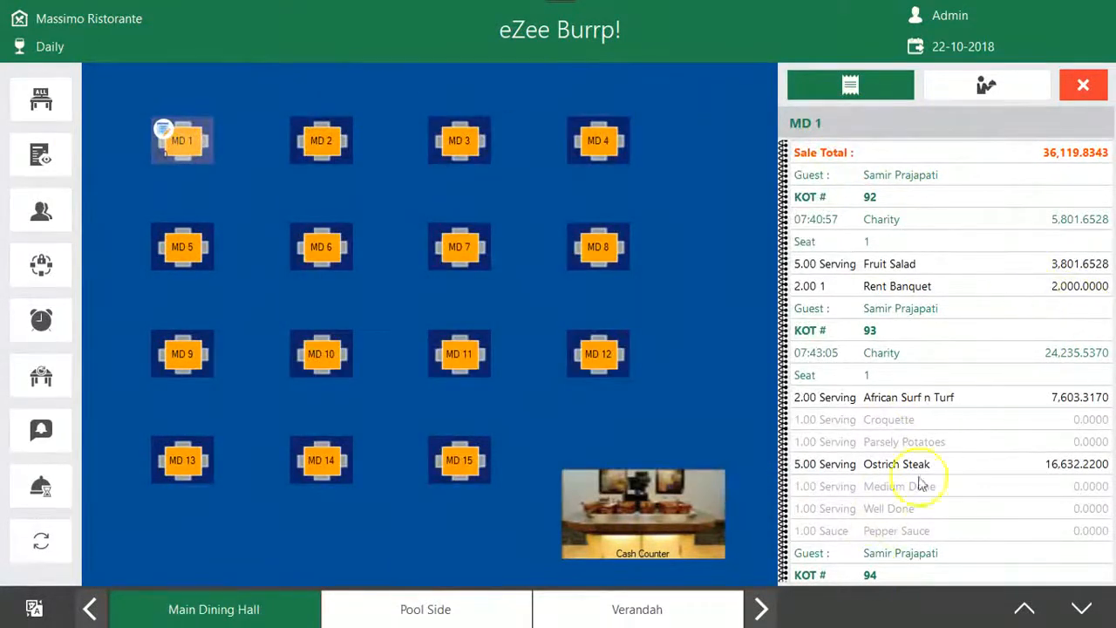
left_click(1061, 222)
left_click(861, 168)
left_click(864, 195)
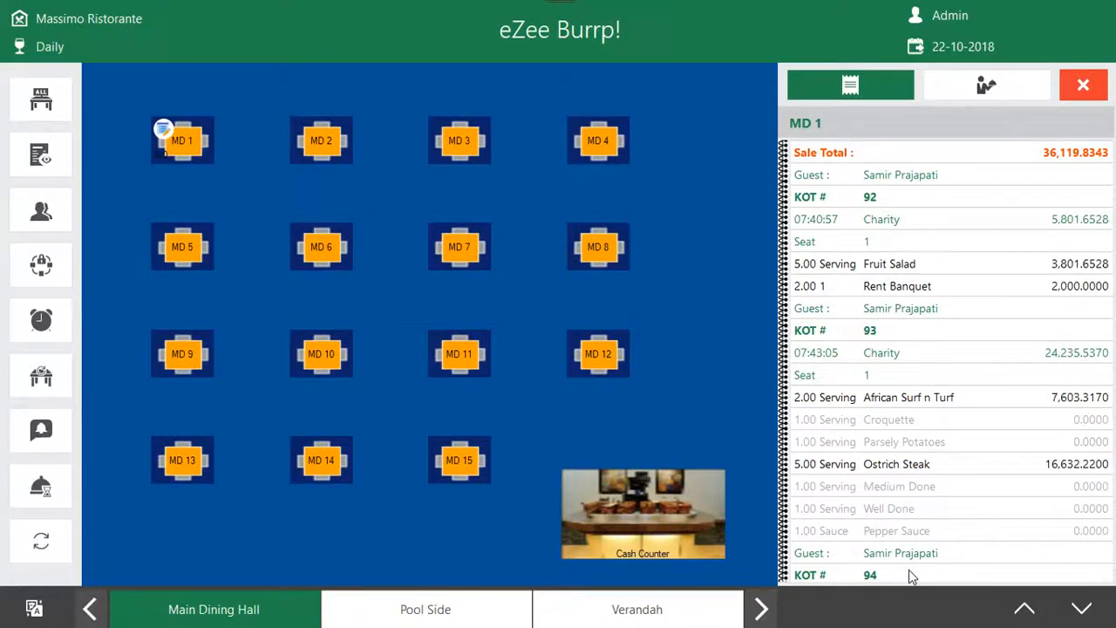
Open the operations of table MD 1 and select all its running orders
left_click(198, 146)
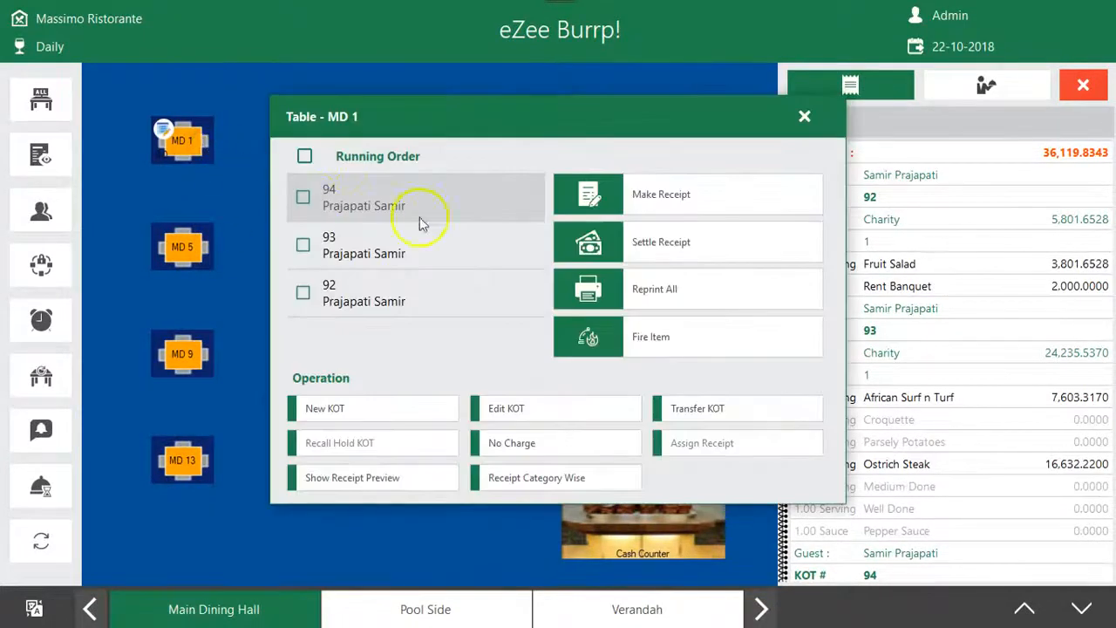
left_click(304, 157)
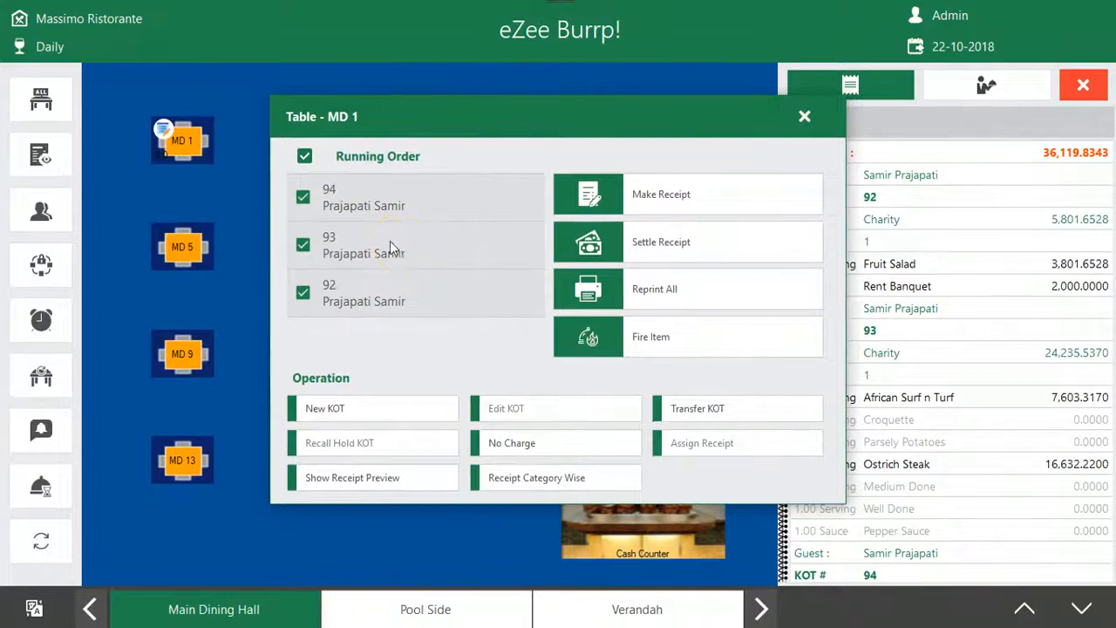
Deselect all three KOTs individually, toggle the two newest ones on and off, and reselect all running orders
left_click(302, 199)
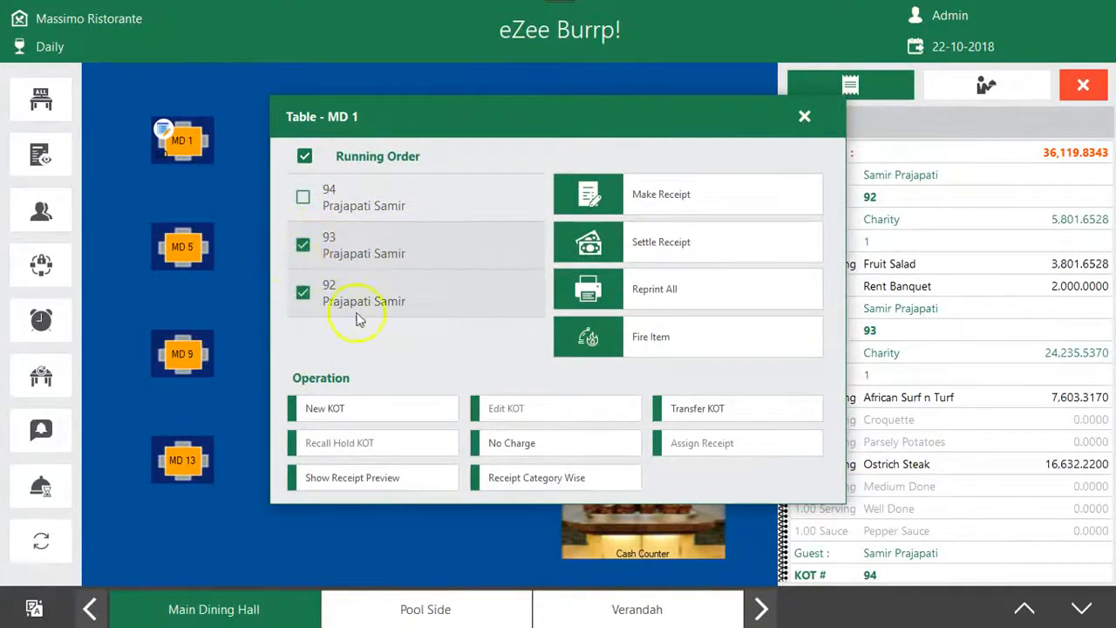
left_click(336, 246)
left_click(336, 299)
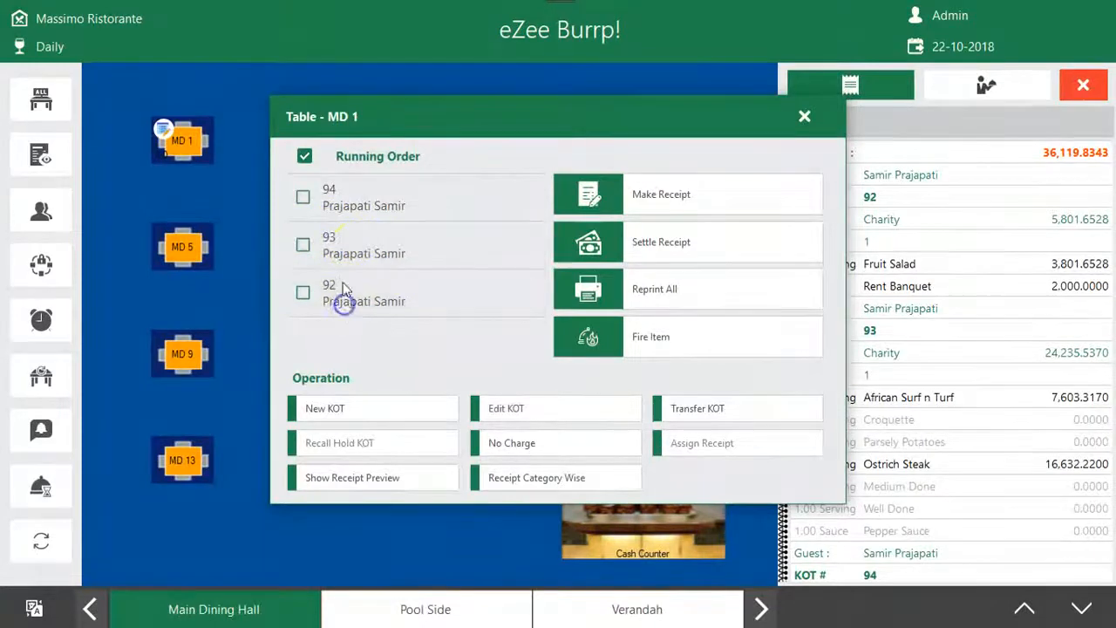
left_click(305, 198)
left_click(303, 245)
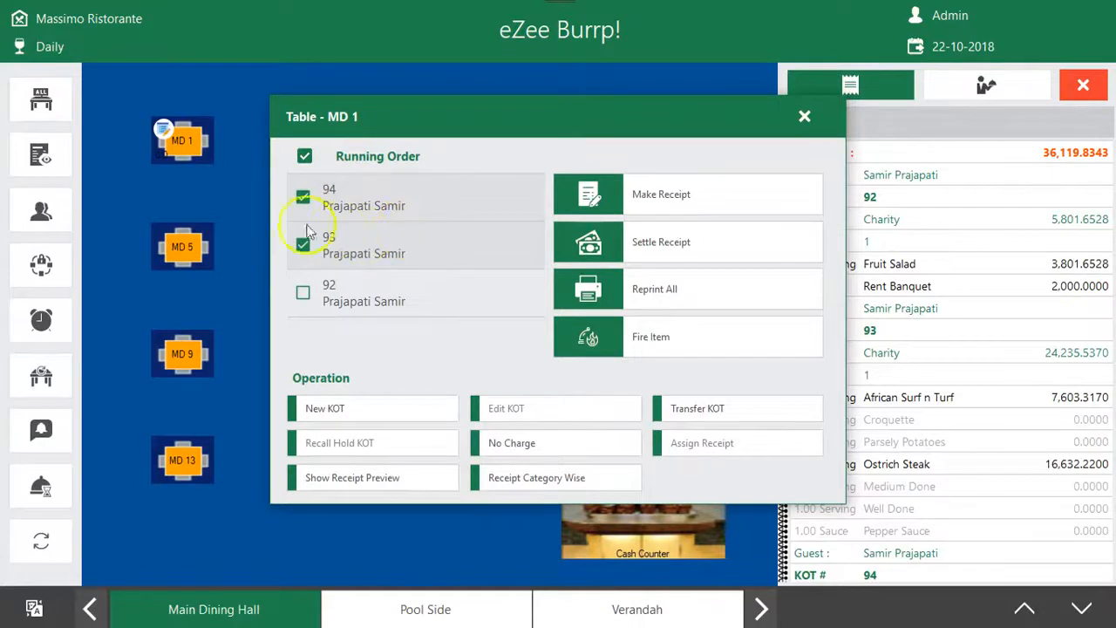
left_click(302, 196)
left_click(302, 244)
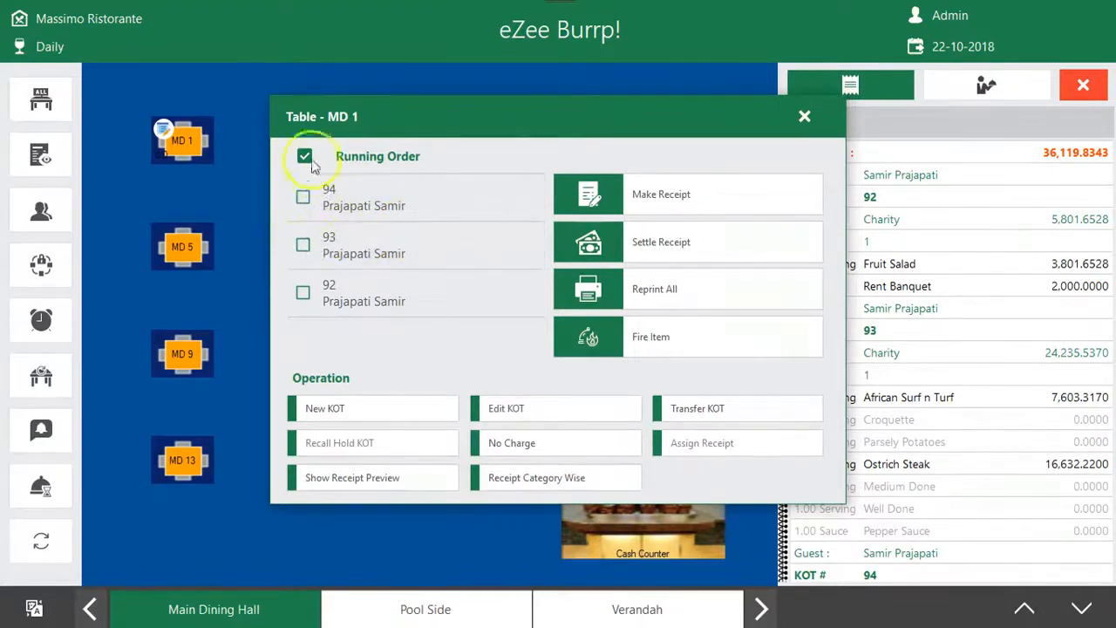
left_click(305, 157)
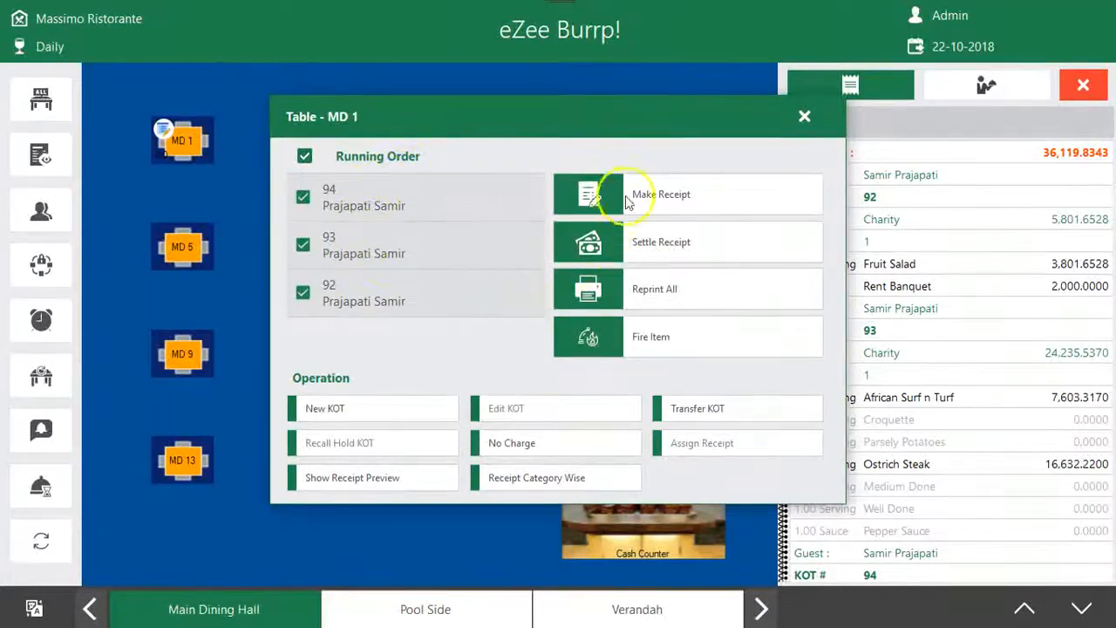
Make a combined receipt for the selected KOTs, using the first listed KOT as the master
left_click(575, 197)
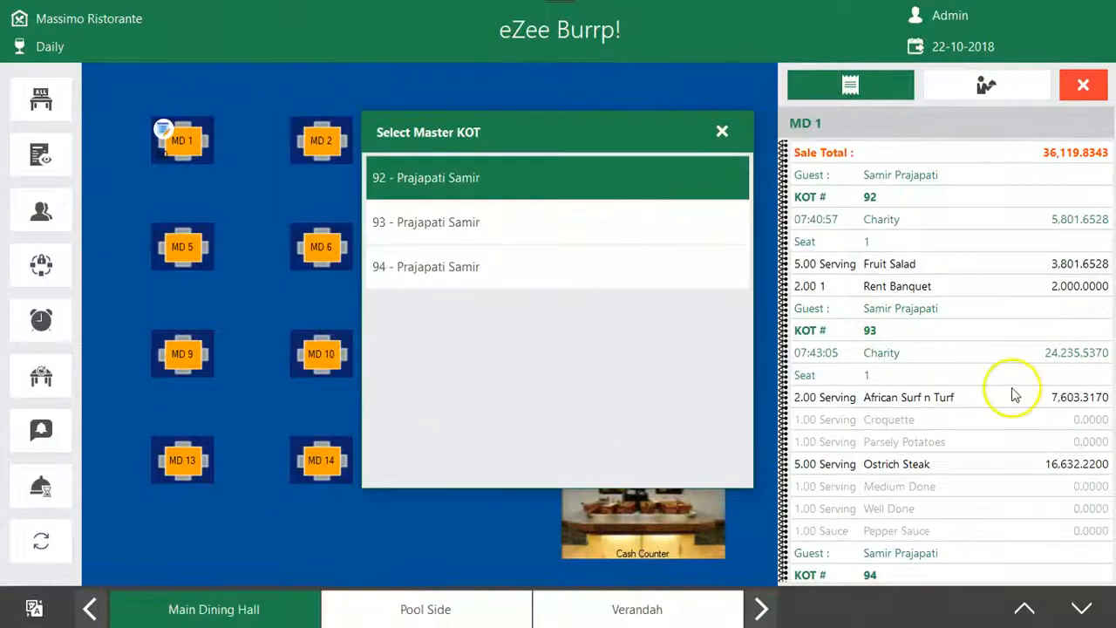
left_click(484, 185)
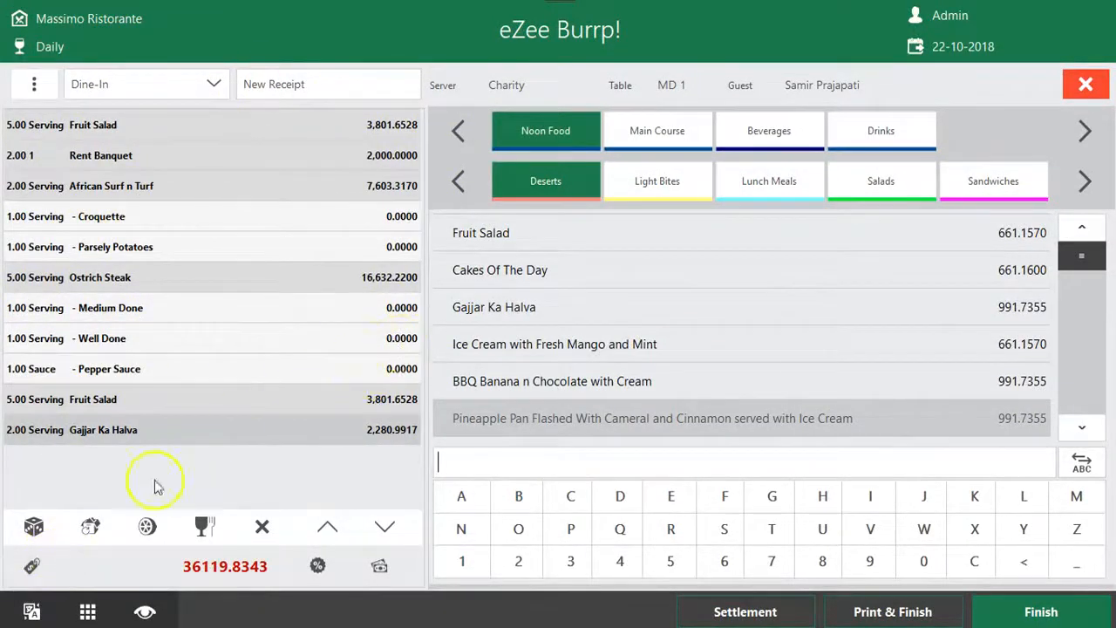
Examine the receipt's charges information, including the total, settled and due figures, amount, item discount and bill discount
left_click(32, 566)
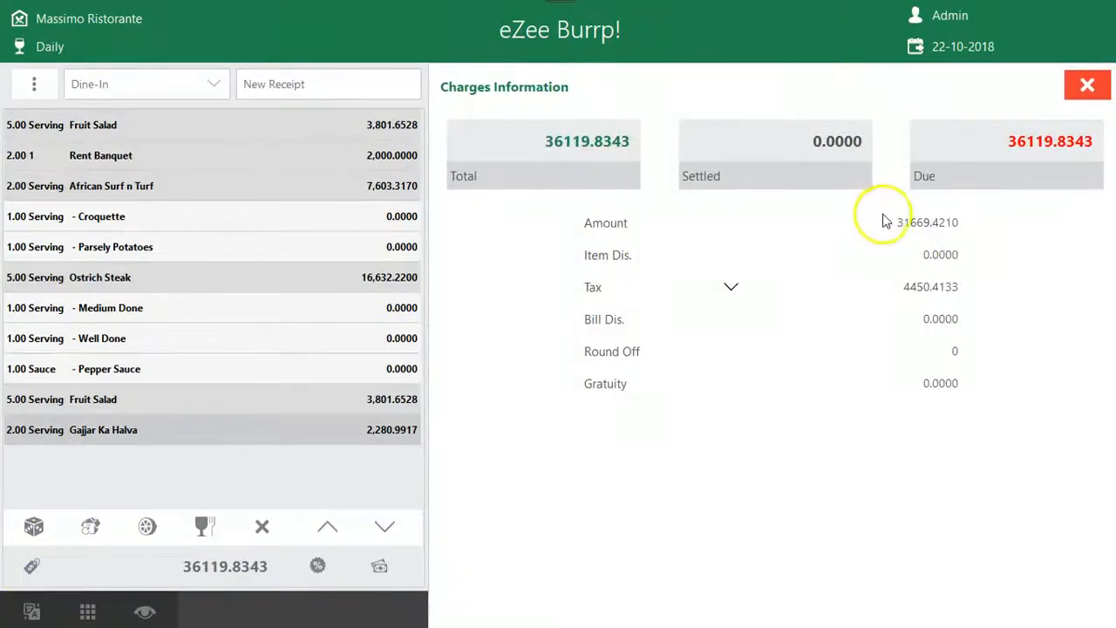
left_click_drag(551, 135, 609, 140)
left_click_drag(811, 140, 865, 141)
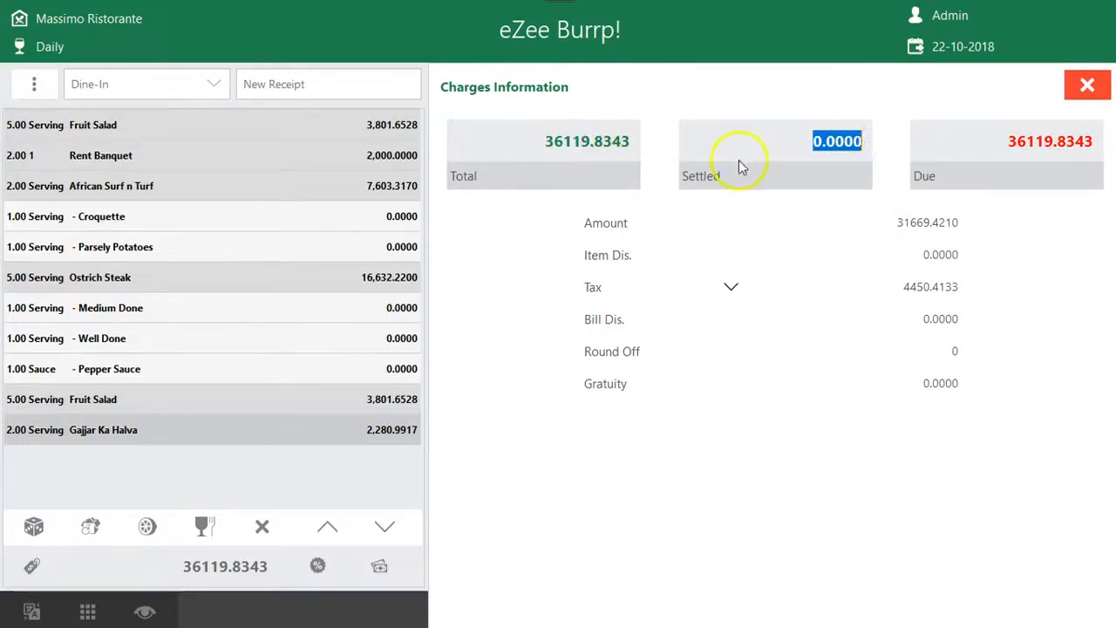
left_click(798, 144)
left_click_drag(1006, 145, 1098, 147)
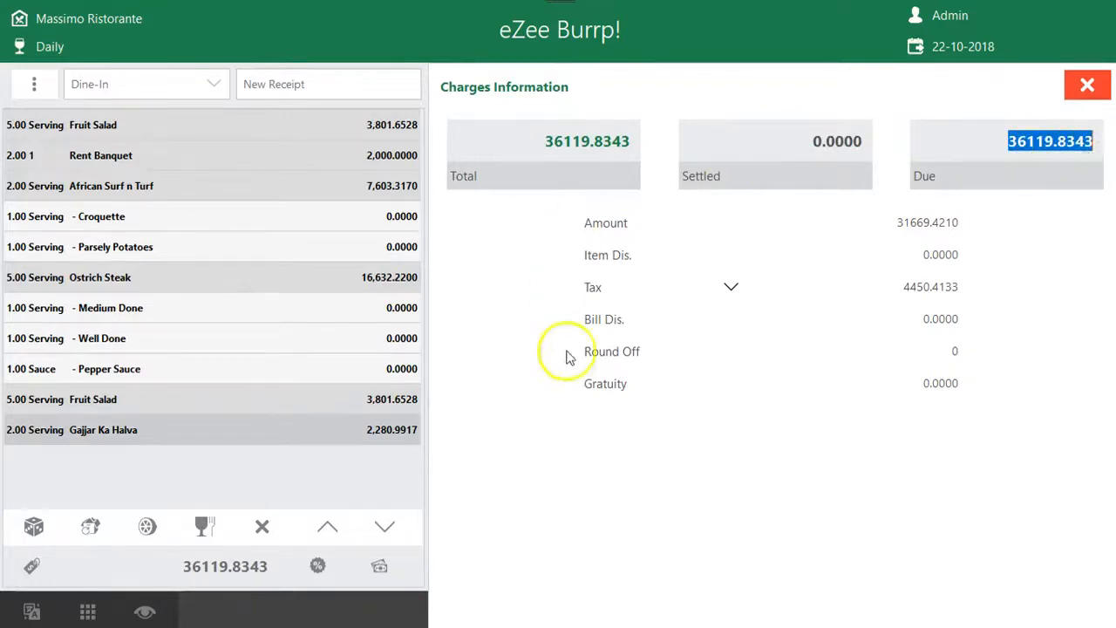
left_click_drag(1002, 142, 1108, 141)
left_click_drag(891, 225, 989, 229)
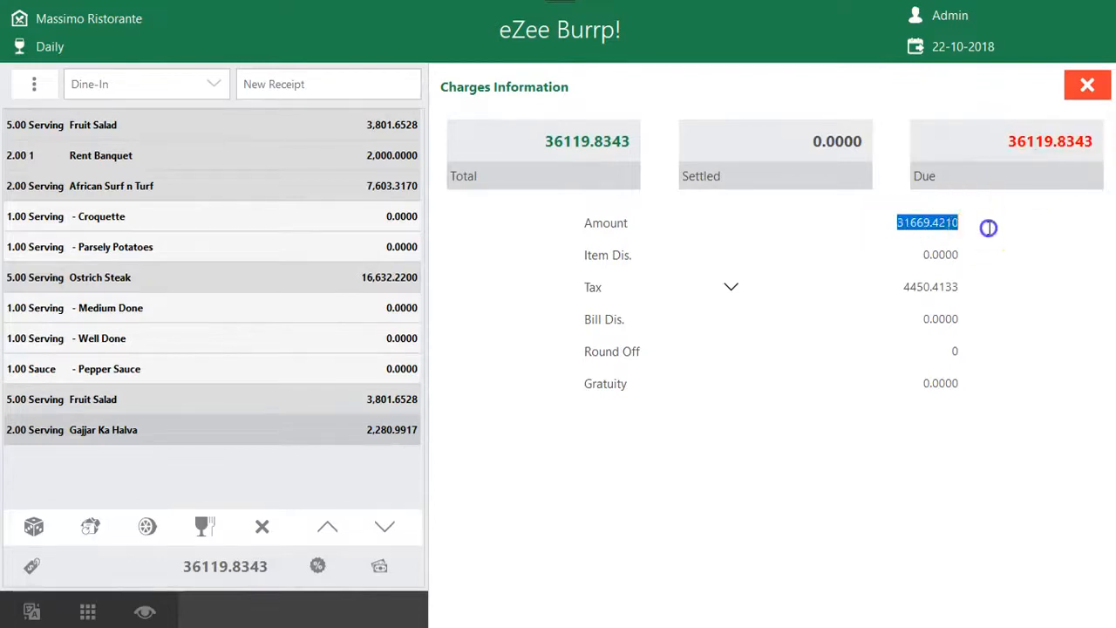
left_click_drag(921, 256, 974, 256)
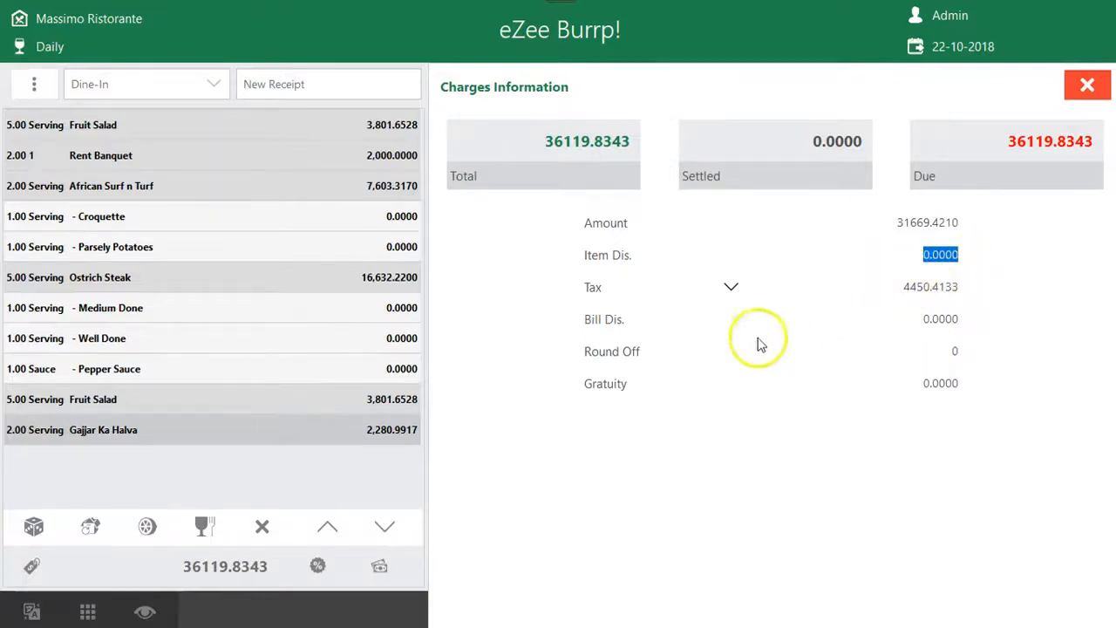
left_click_drag(920, 319, 974, 319)
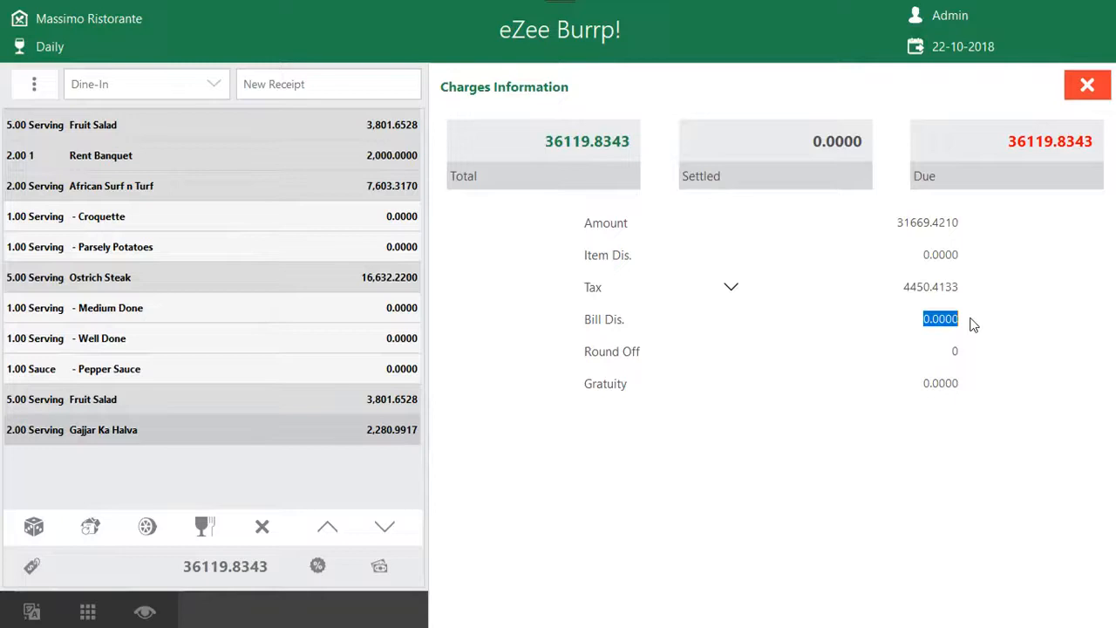
left_click(1086, 85)
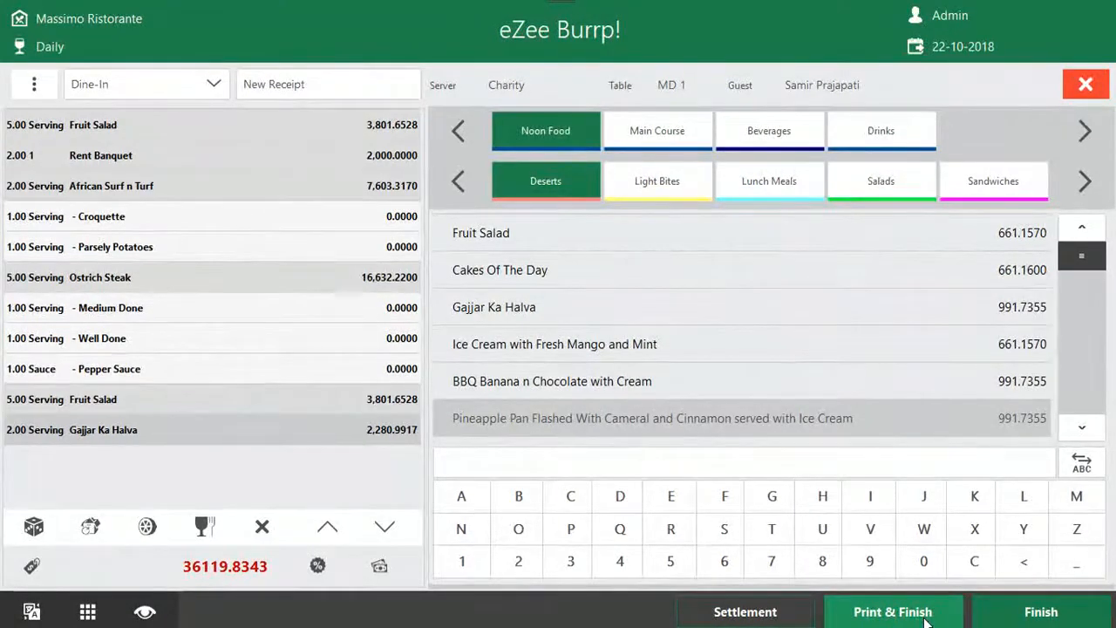
Print and finish the combined receipt for table MD 1, and look through its print preview
left_click(957, 609)
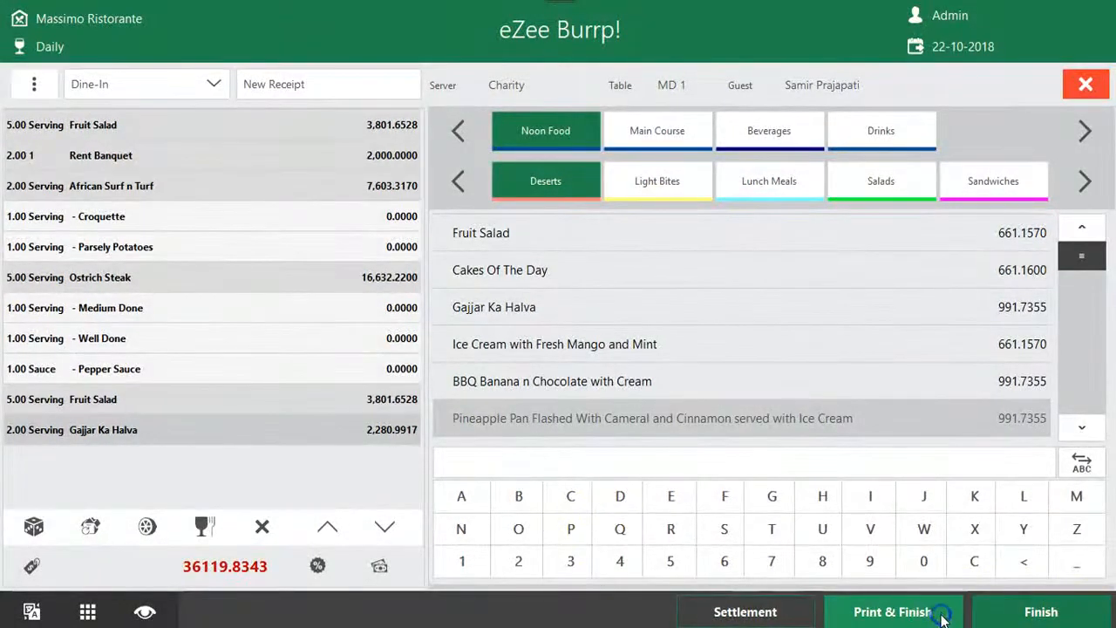
left_click_drag(700, 212, 698, 342)
left_click_drag(702, 291, 698, 192)
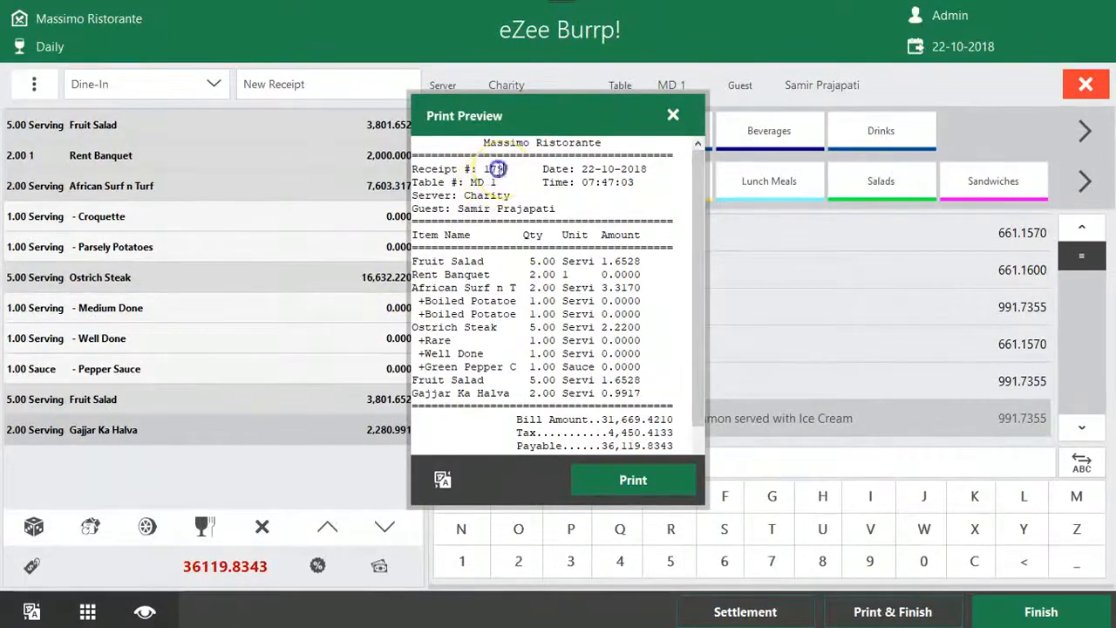
Examine the printed receipt's header details: receipt number, table, server, guest, date and time
left_click_drag(504, 169, 427, 171)
left_click_drag(503, 182, 426, 184)
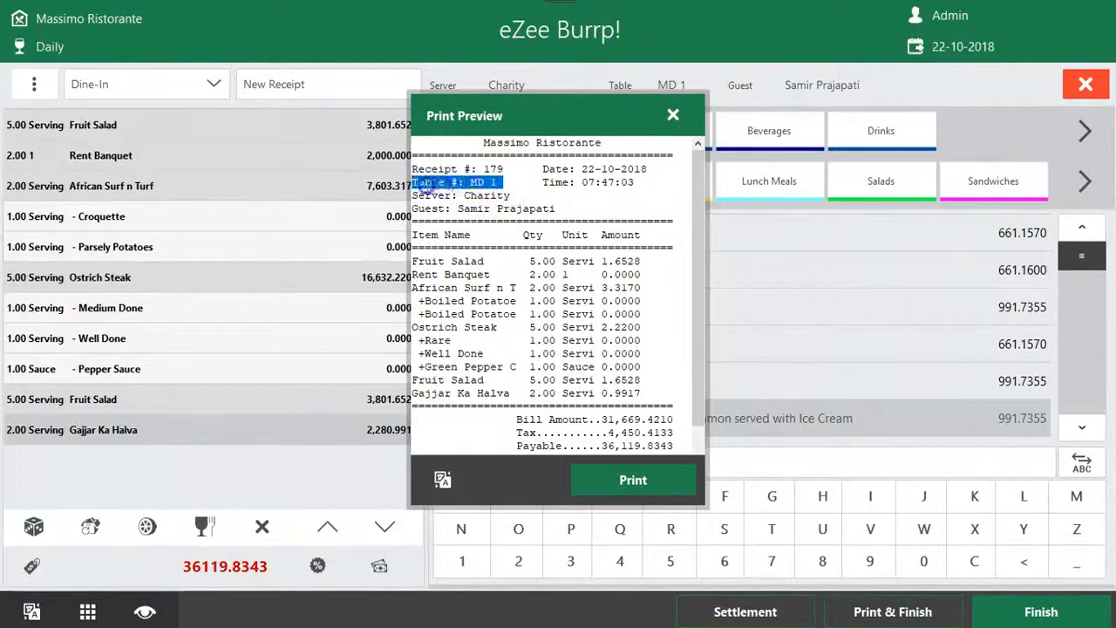
left_click_drag(514, 195, 417, 200)
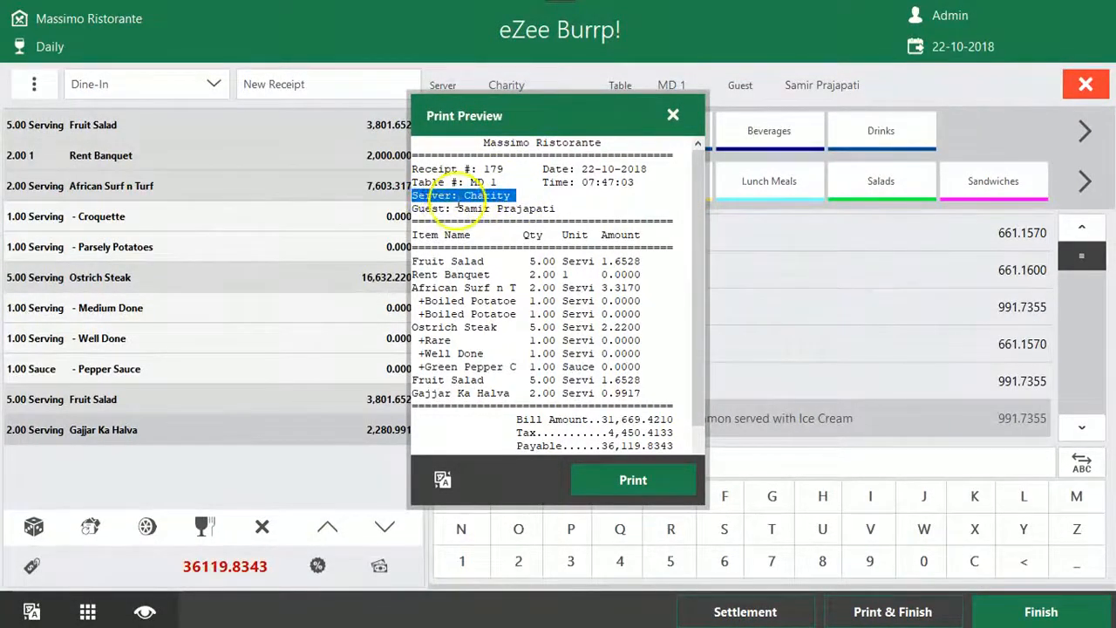
left_click_drag(568, 209, 400, 207)
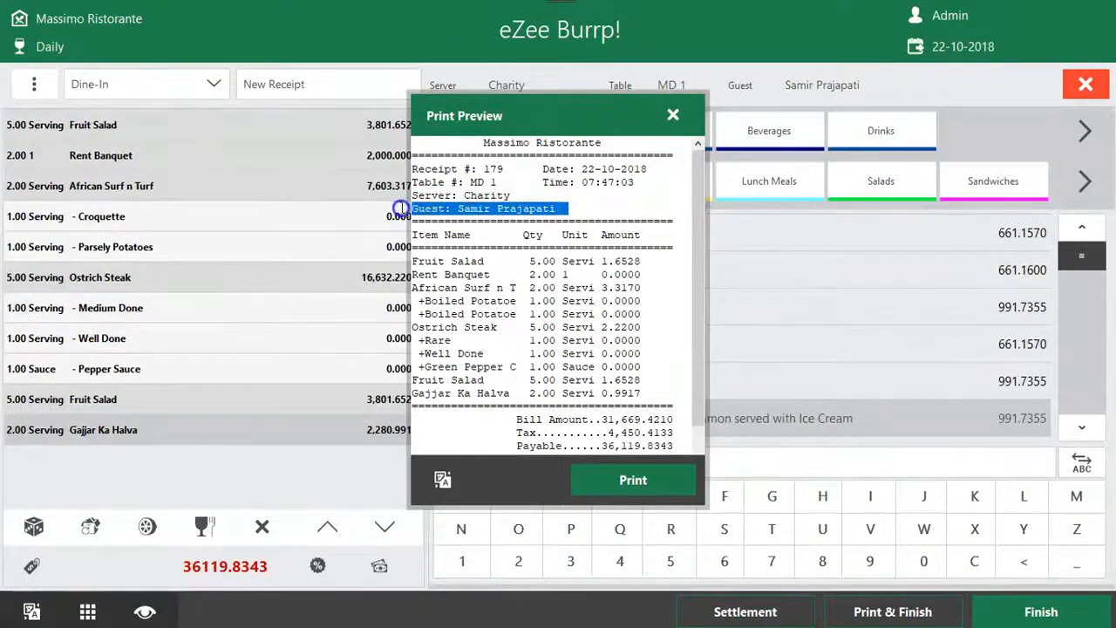
left_click_drag(543, 168, 650, 168)
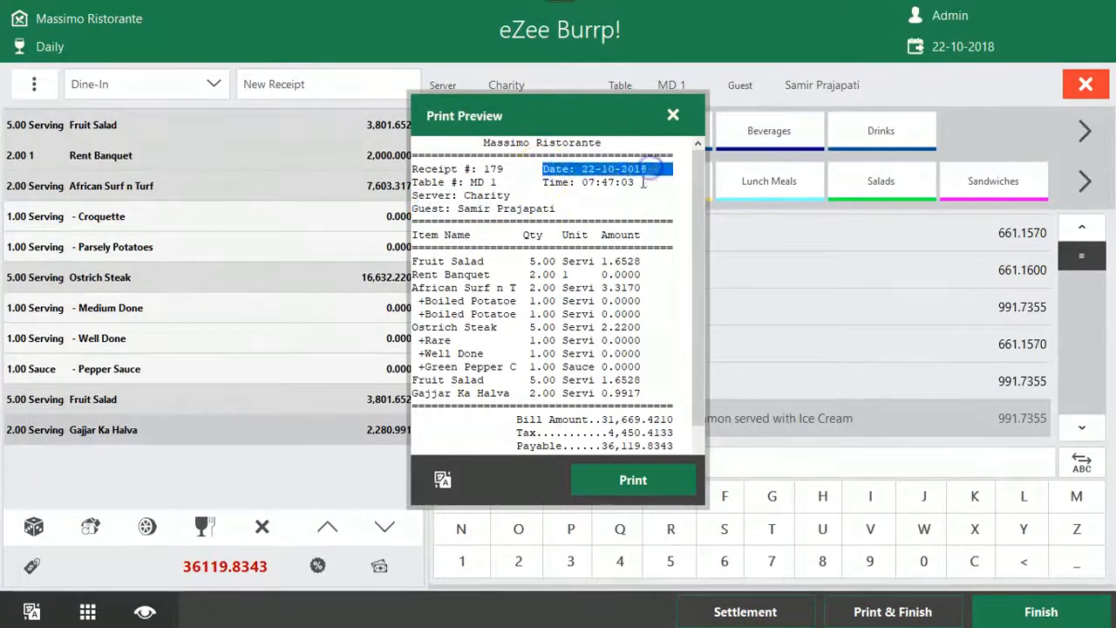
left_click_drag(543, 185, 619, 188)
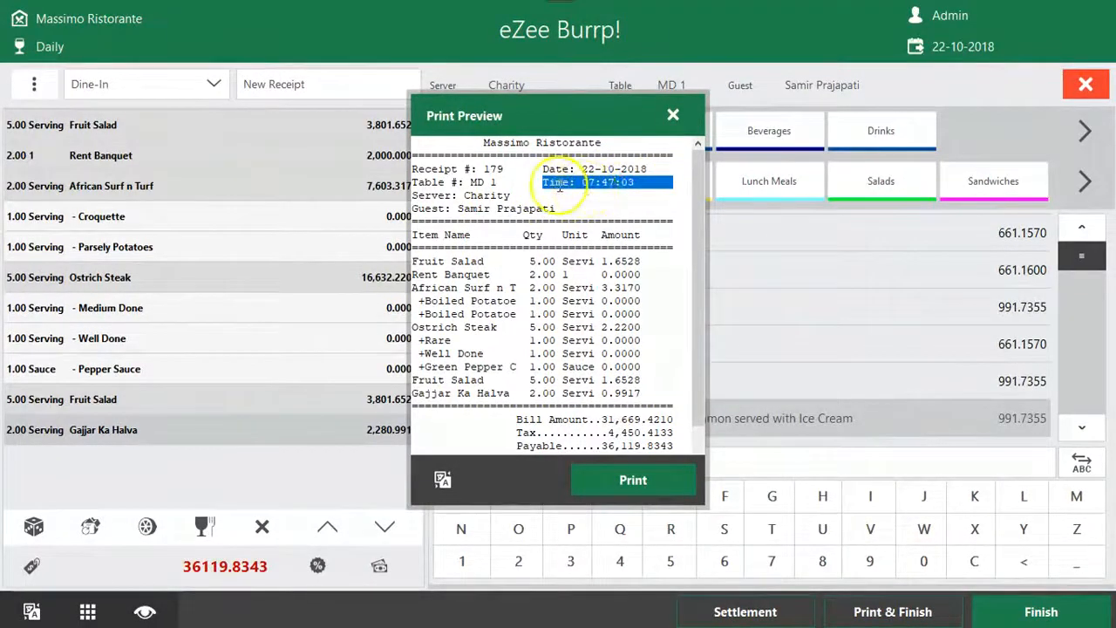
Examine the item lines in the receipt preview, covering item name, quantity, unit and amount
scroll(601, 253, "down", 1)
left_click_drag(479, 199, 411, 195)
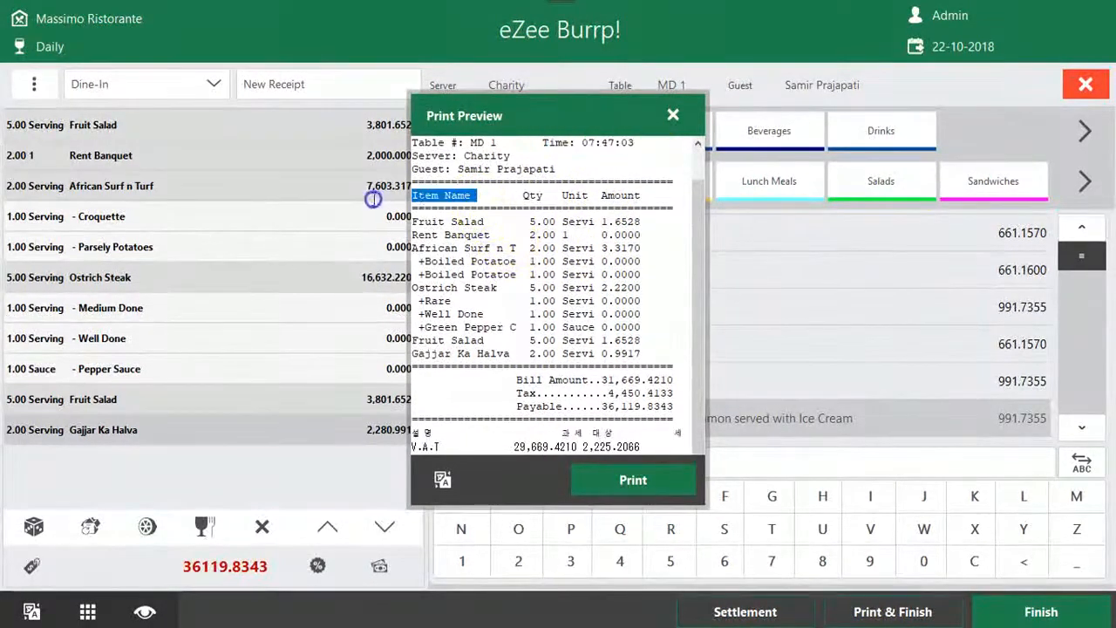
double_click(538, 199)
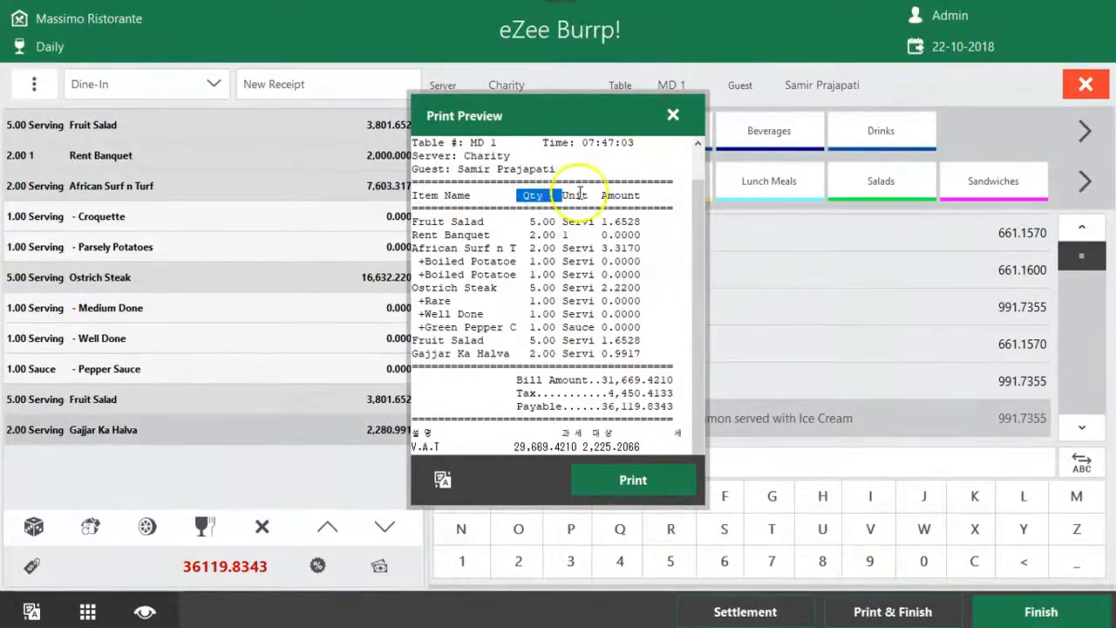
double_click(576, 196)
left_click(534, 218)
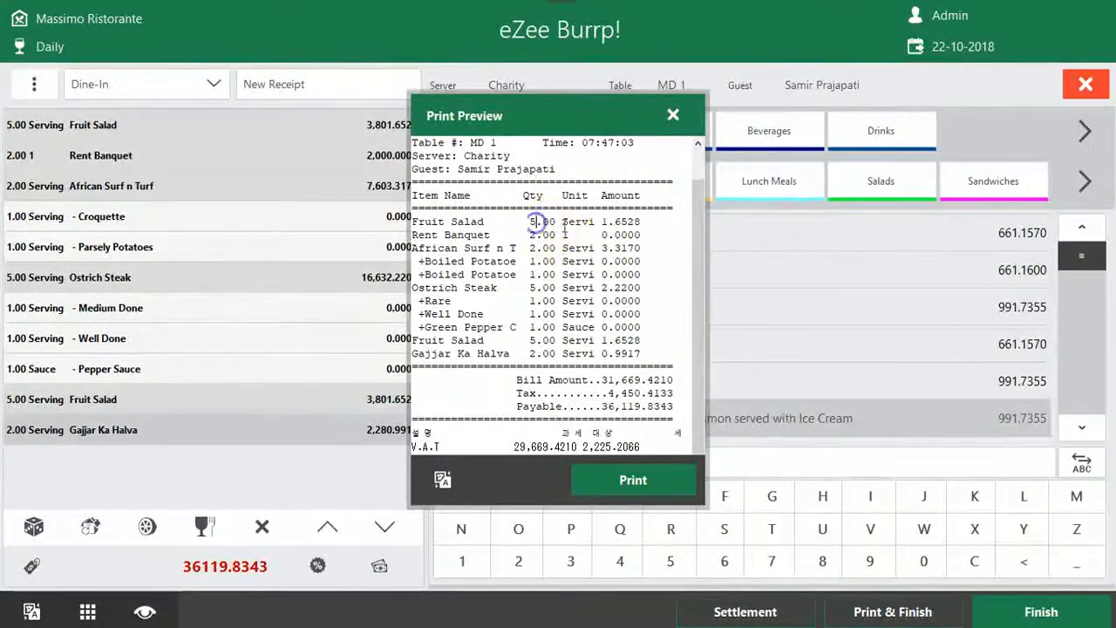
left_click_drag(602, 199, 620, 199)
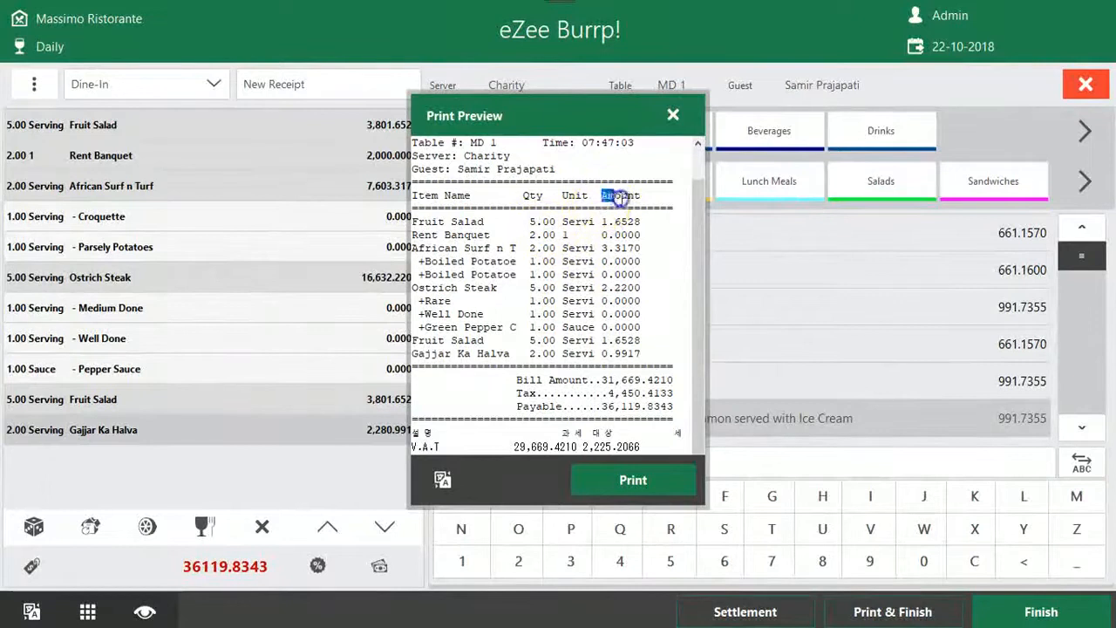
double_click(656, 223)
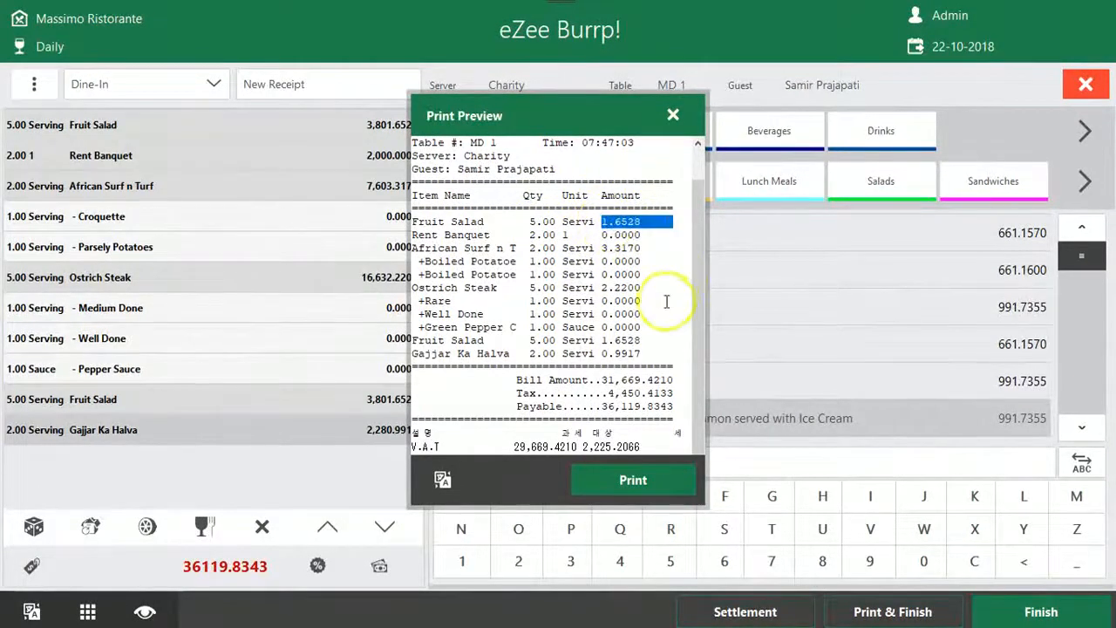
Examine the bill amount, tax, payable total and tax breakdown on the receipt, and close the print preview
scroll(624, 375, "down", 1)
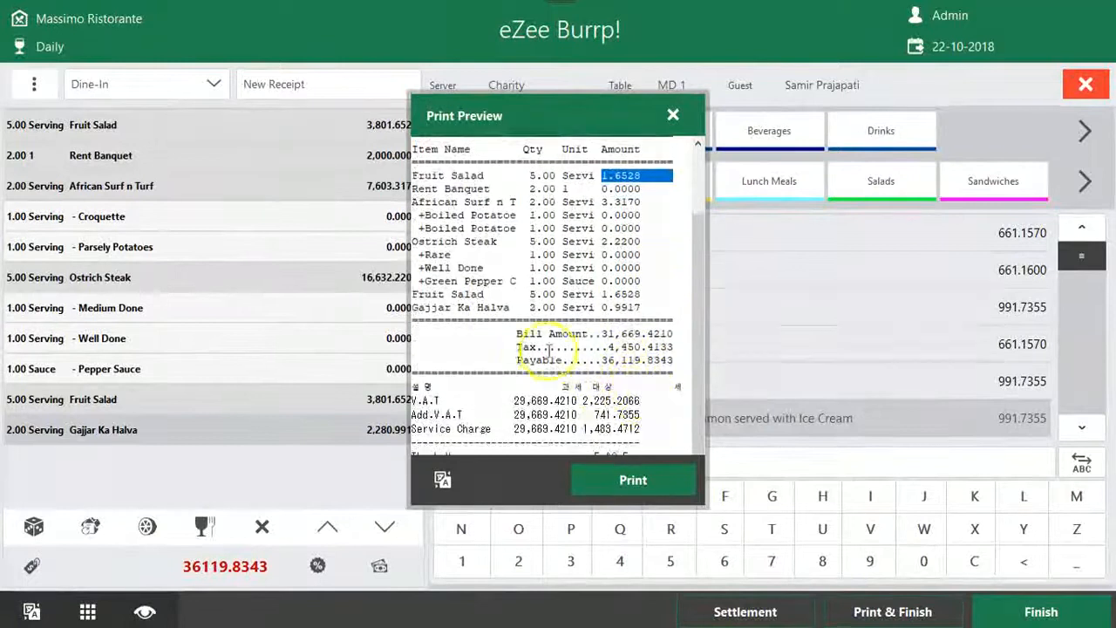
double_click(615, 321)
double_click(628, 332)
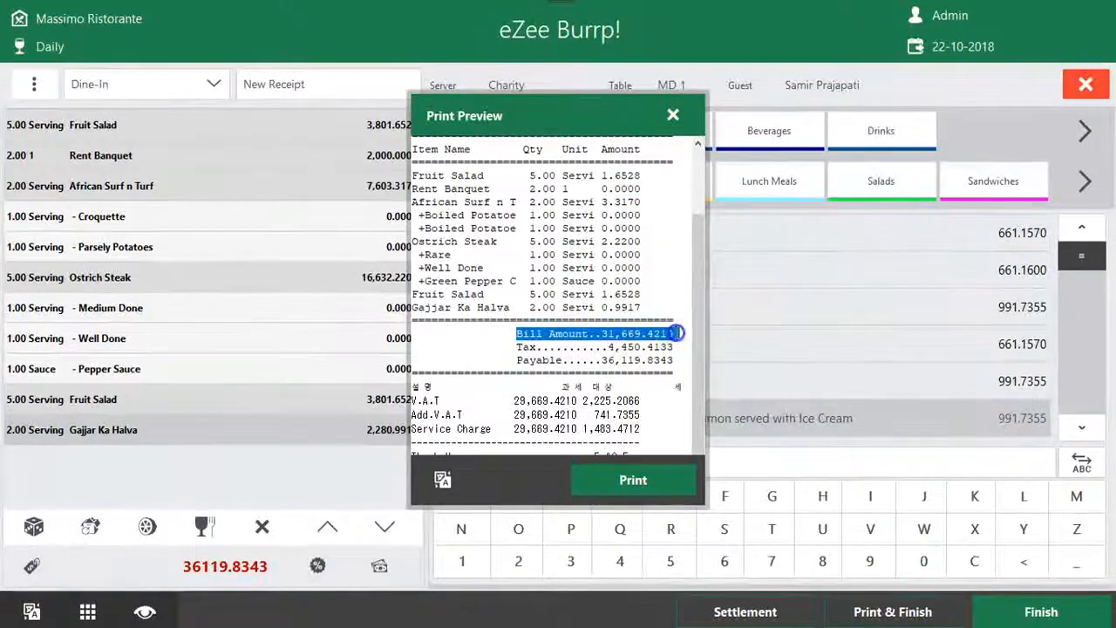
double_click(524, 347)
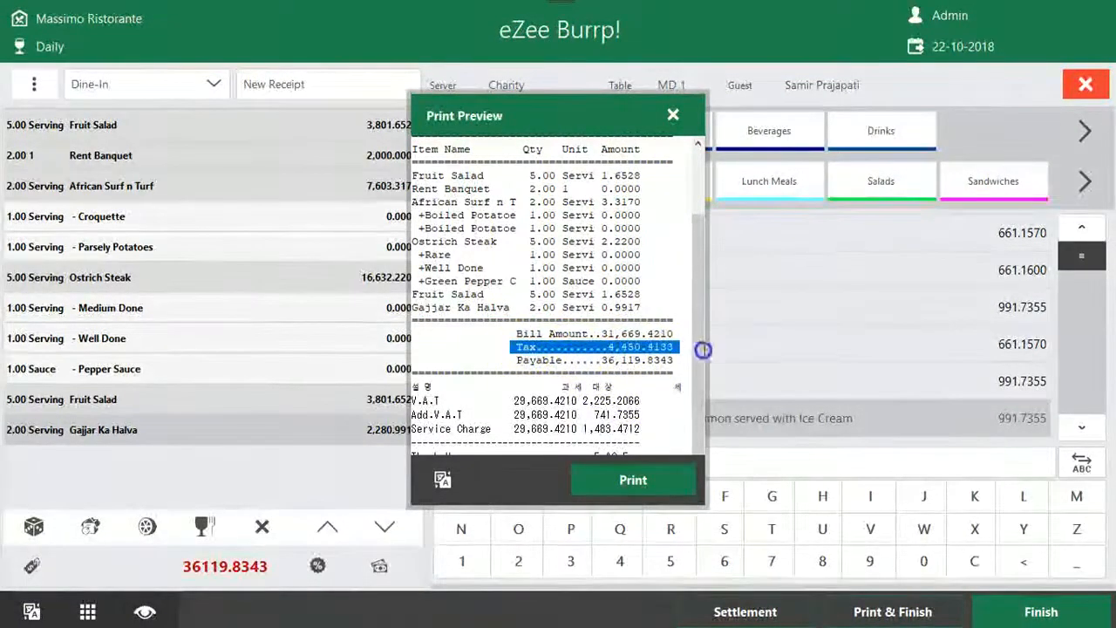
left_click(515, 364)
left_click_drag(515, 365, 688, 366)
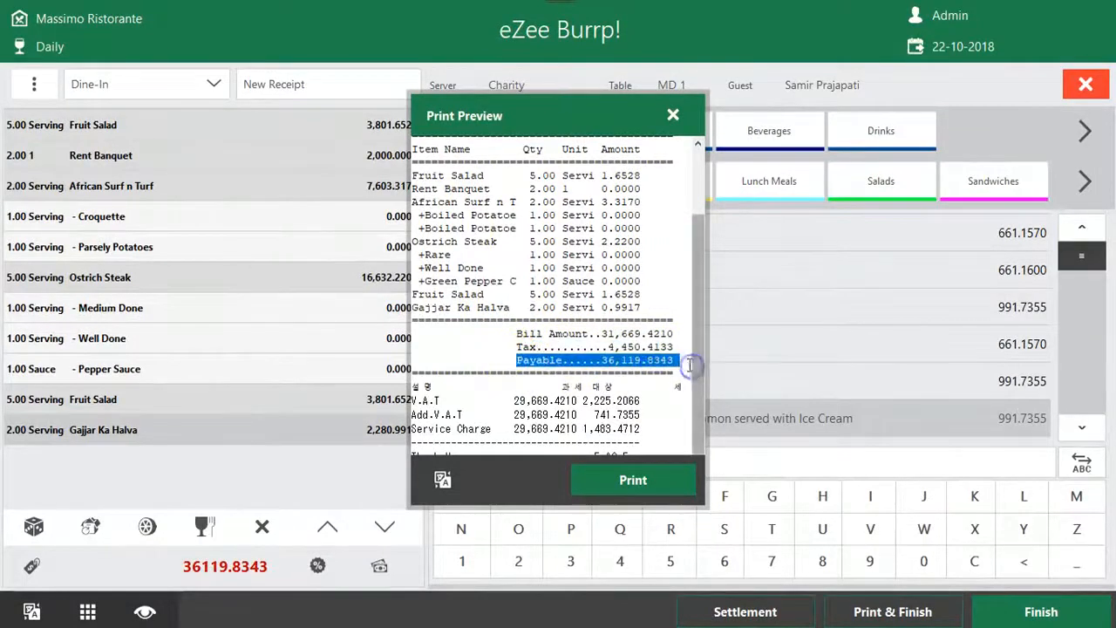
left_click_drag(647, 430, 409, 400)
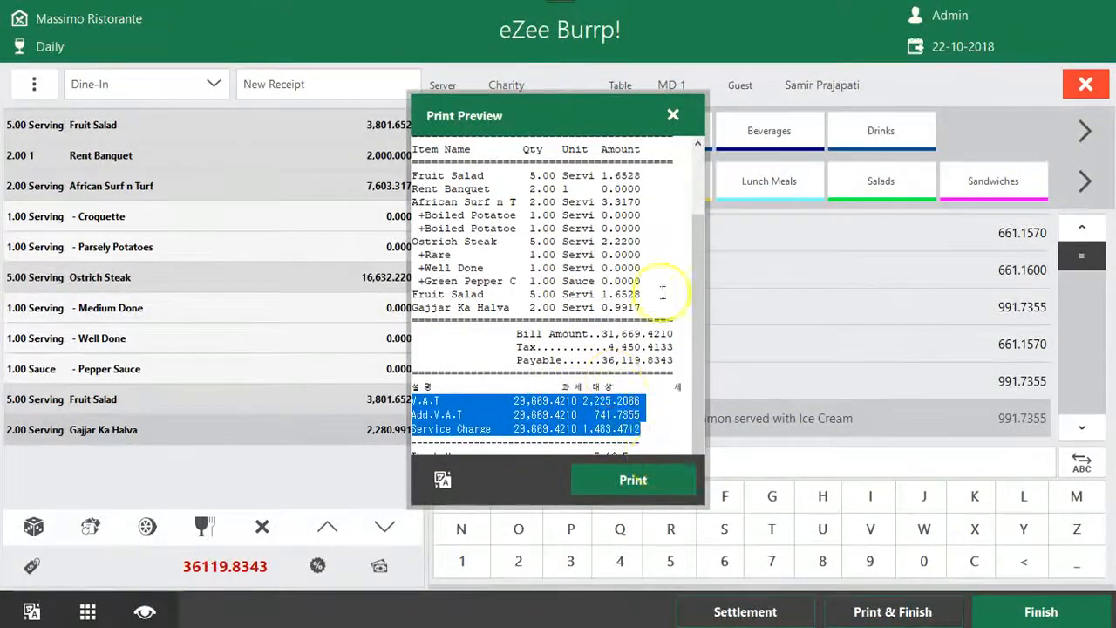
left_click(673, 115)
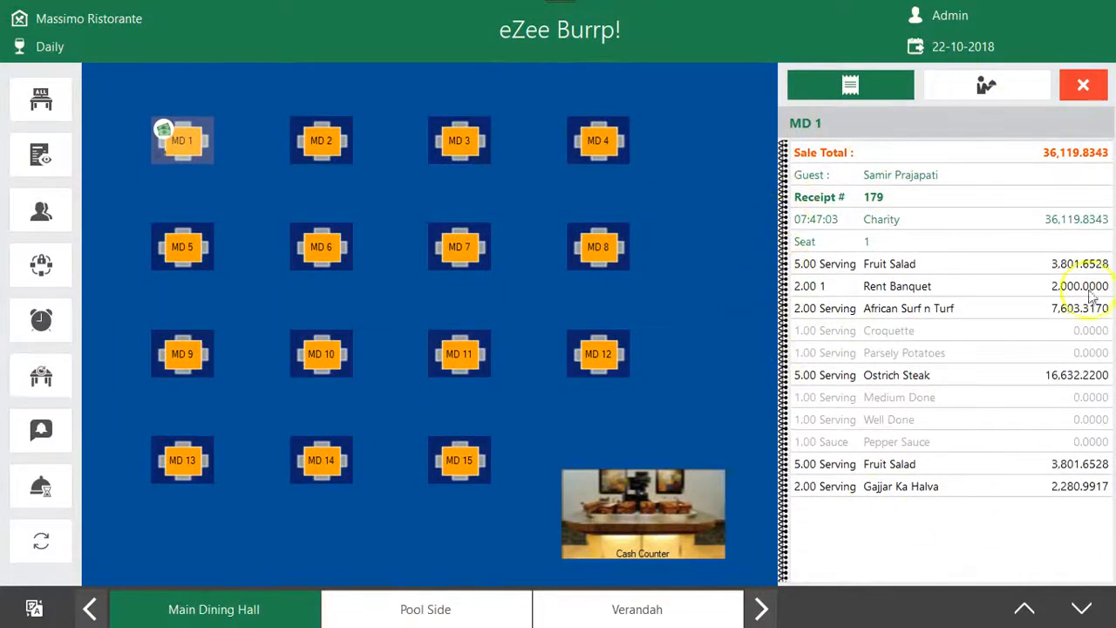
Check the receipt number in the order summary of table MD 1 and view the operations offered for the table
left_click(895, 200)
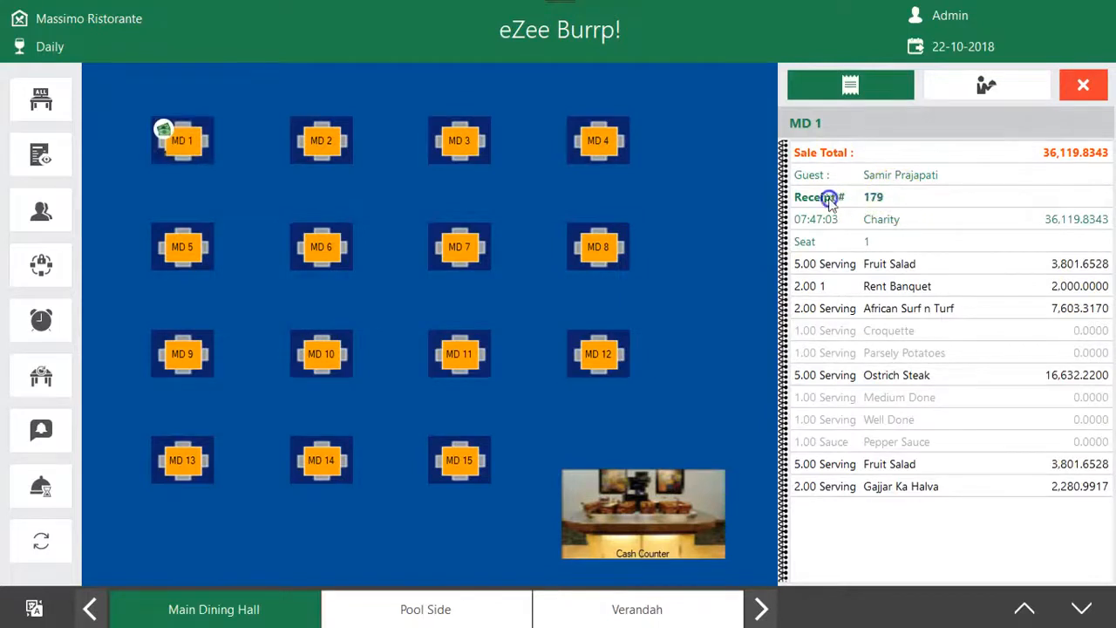
left_click(169, 133)
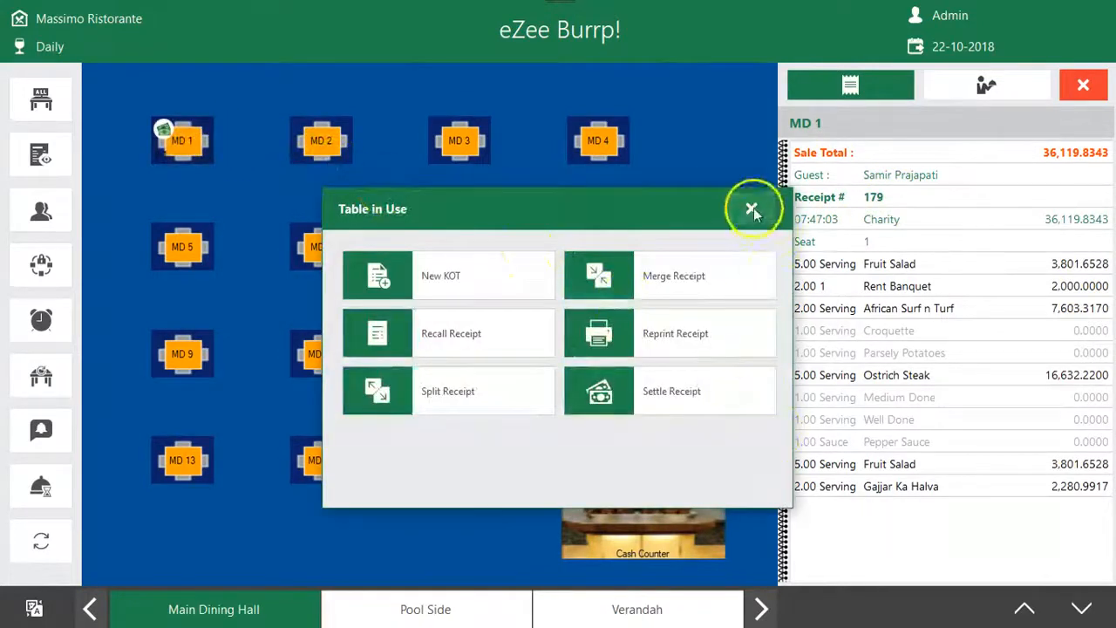
left_click(751, 210)
left_click(888, 200)
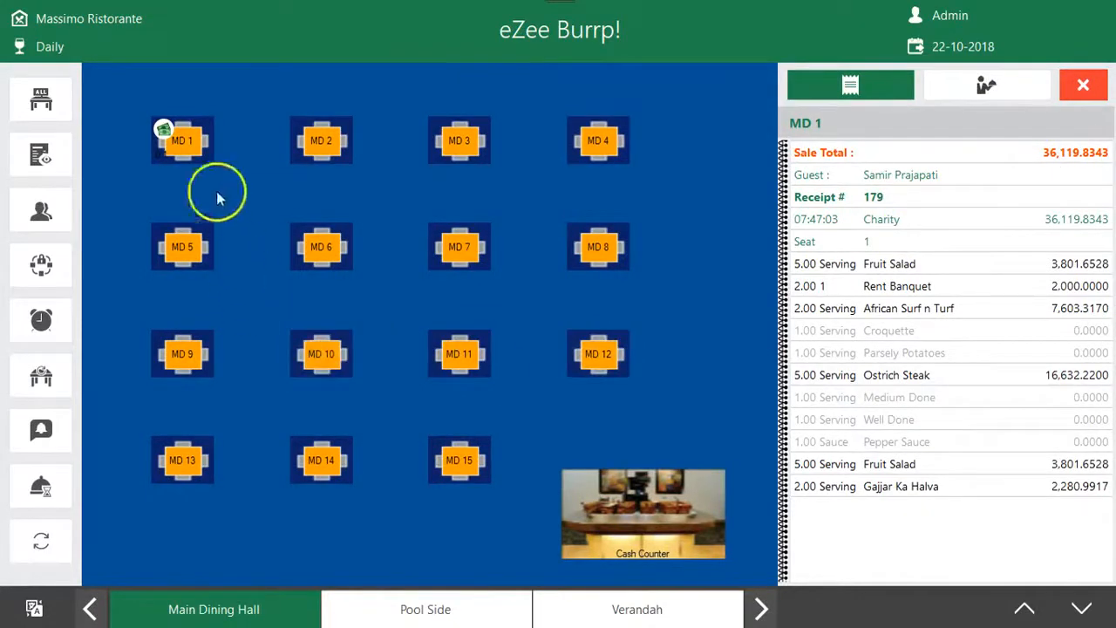
Recall the receipt of table MD 1 and open its discount options
left_click(192, 141)
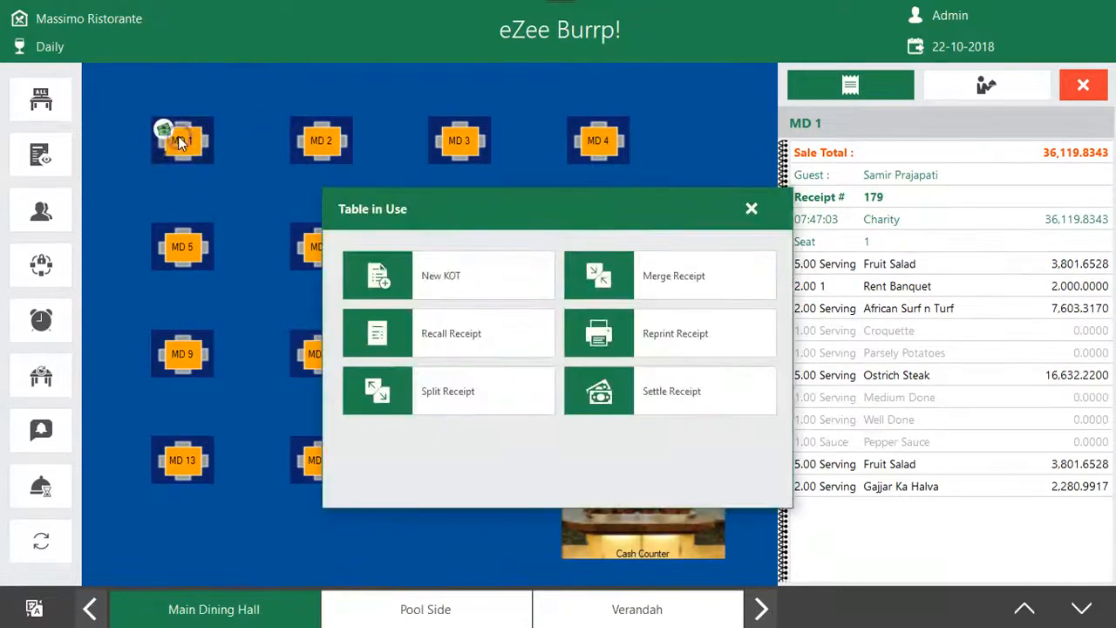
left_click(485, 332)
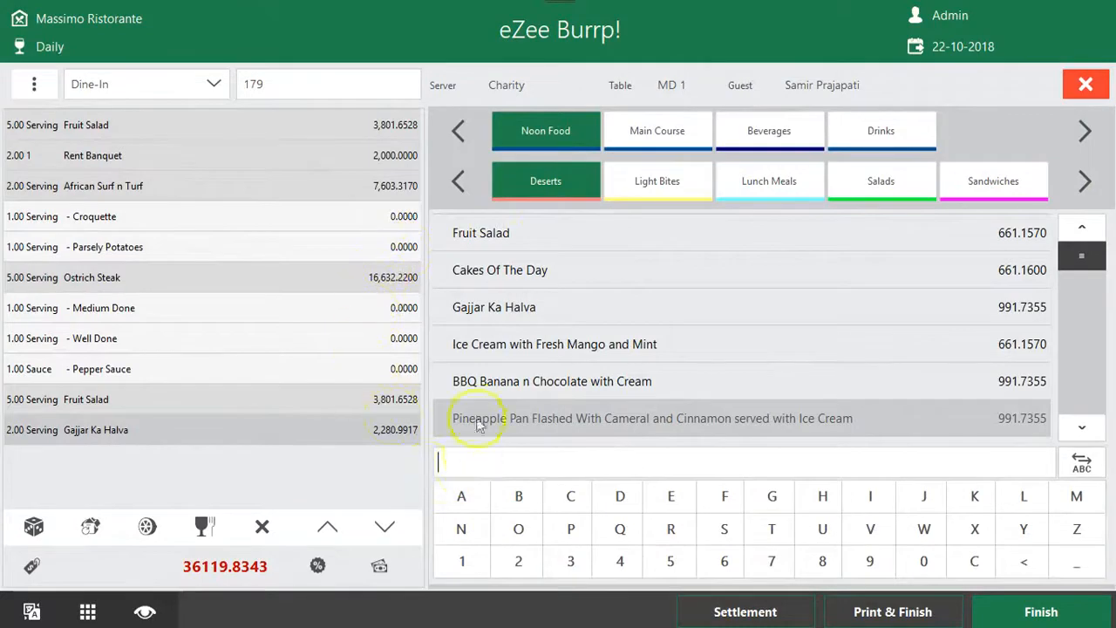
left_click(320, 567)
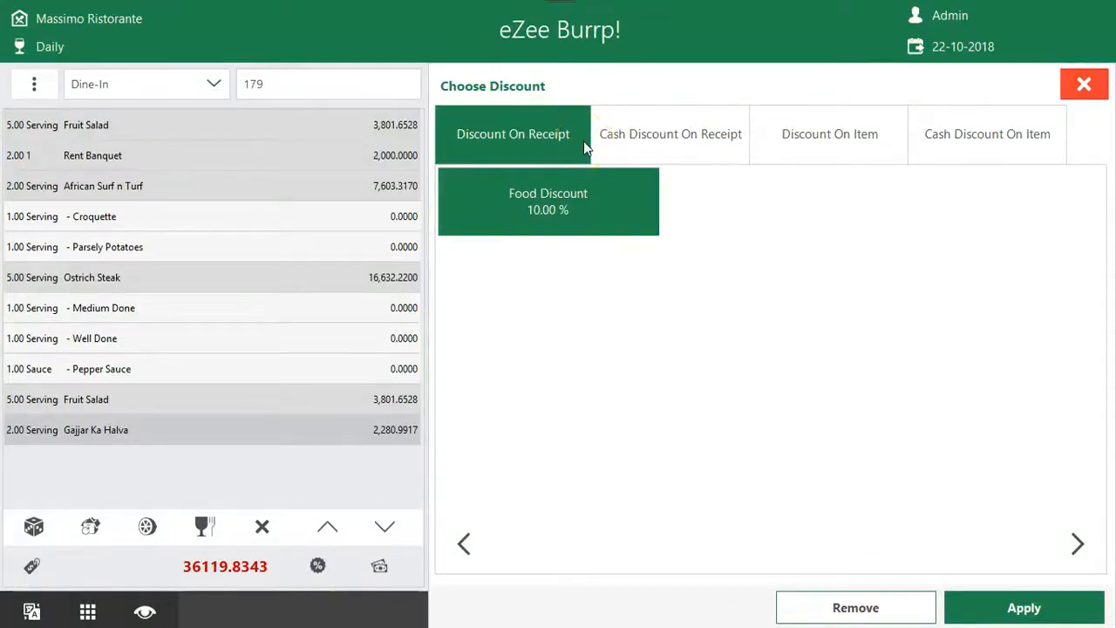
View the item discounts, and apply the 10% Food Discount to the whole receipt
left_click(573, 194)
left_click(876, 144)
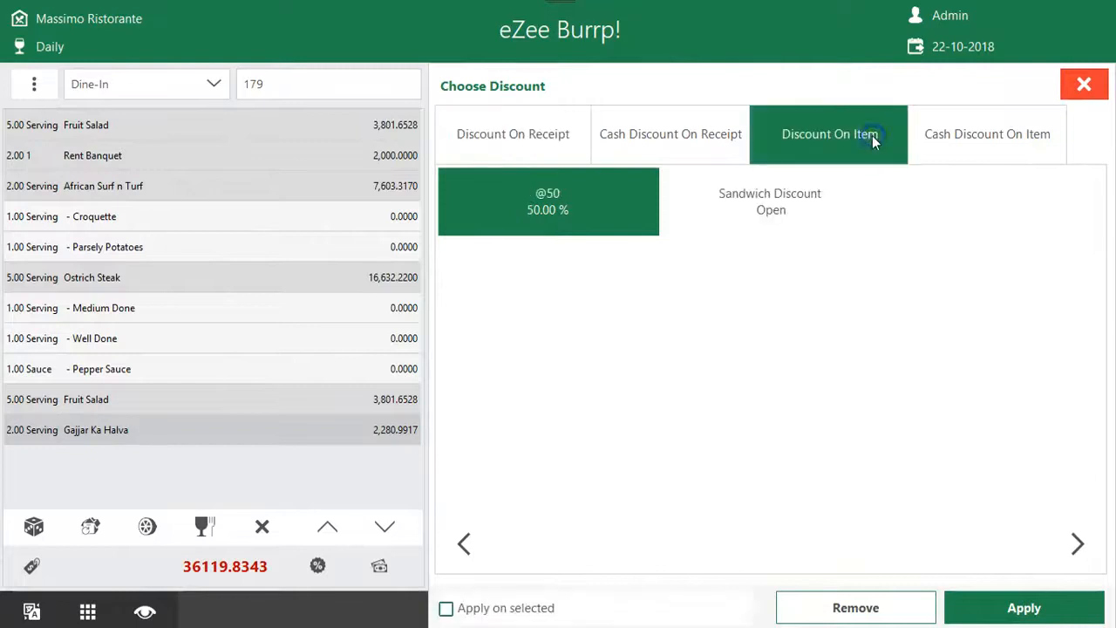
left_click(553, 138)
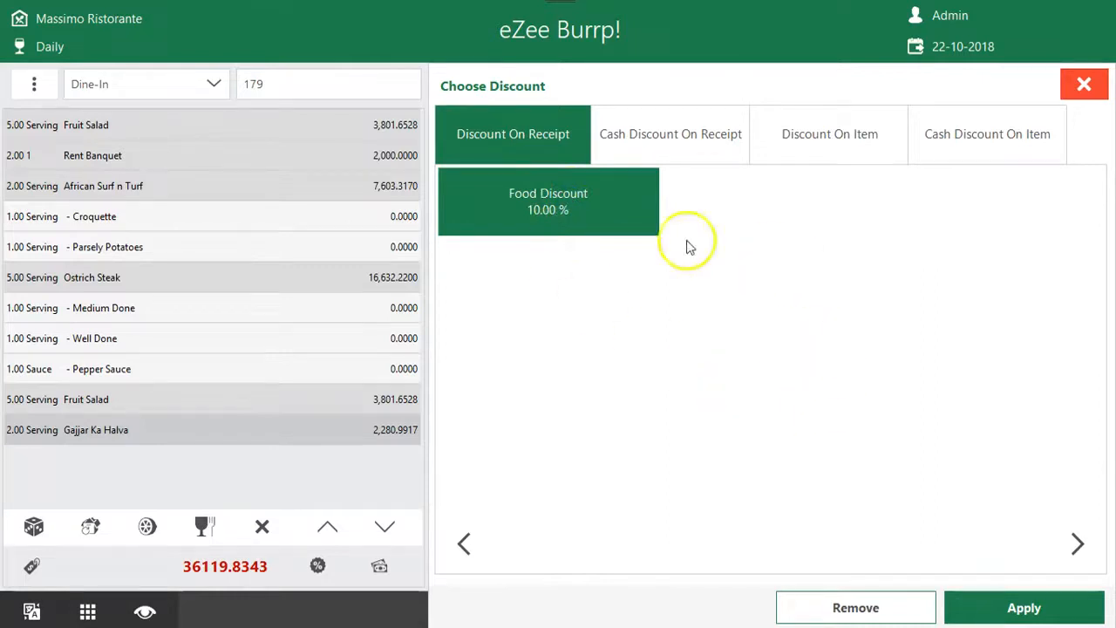
left_click(1019, 605)
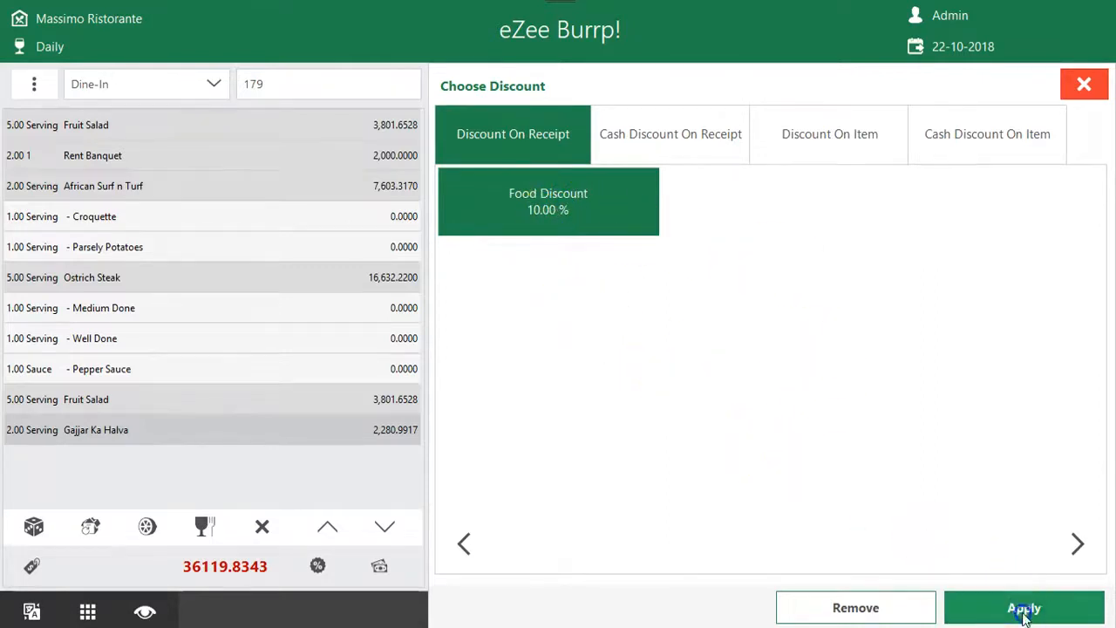
left_click(668, 439)
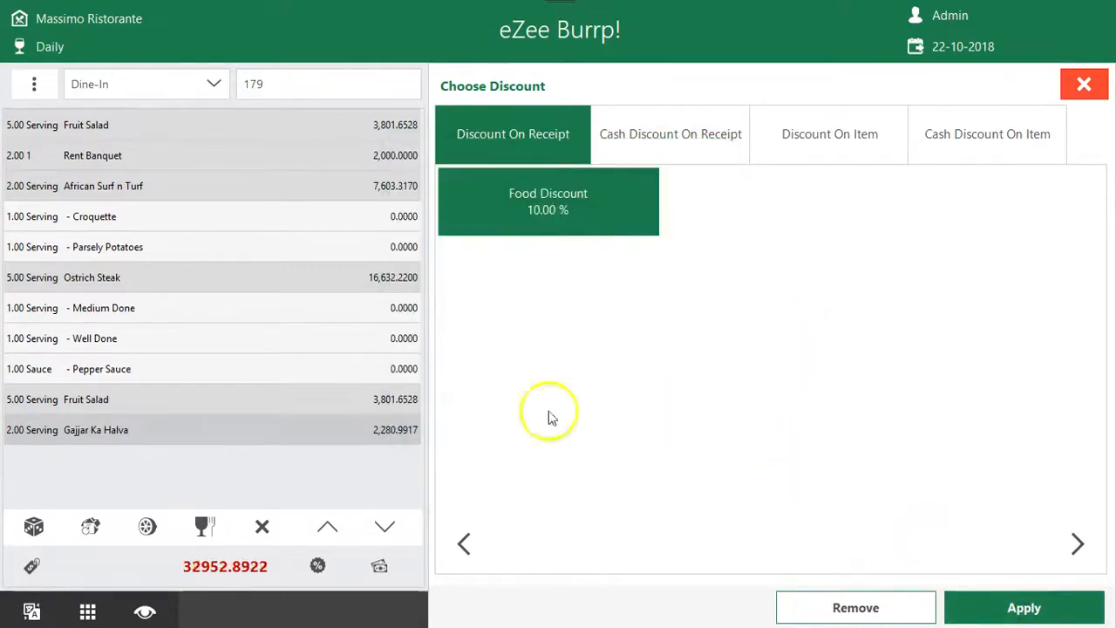
Examine the bill discount amount in the receipt's charges information and close it
left_click(31, 566)
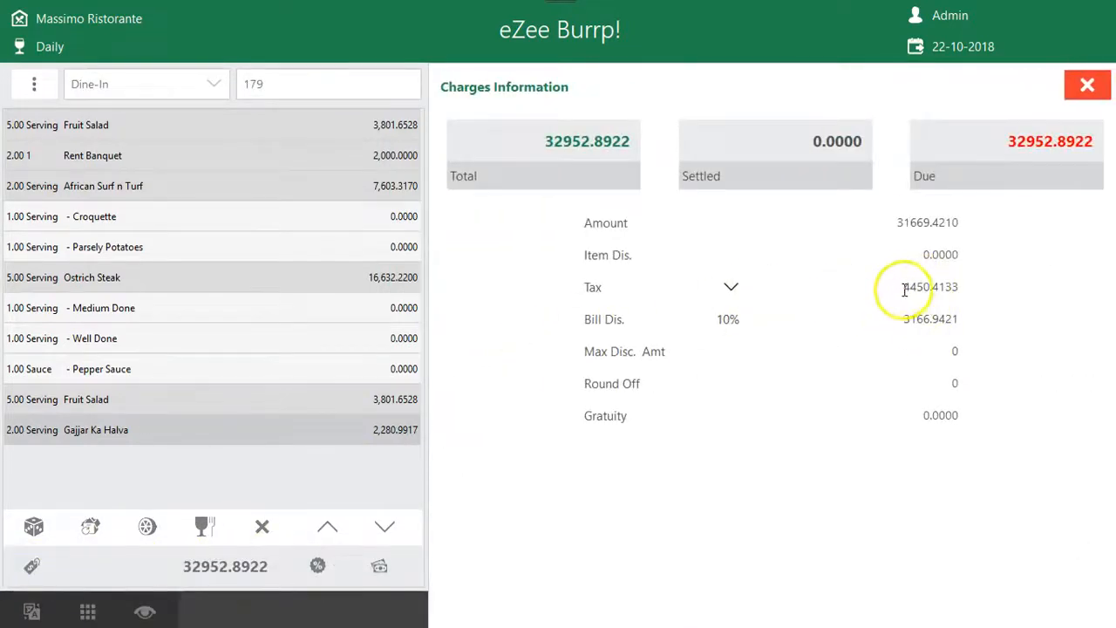
left_click_drag(890, 318, 998, 330)
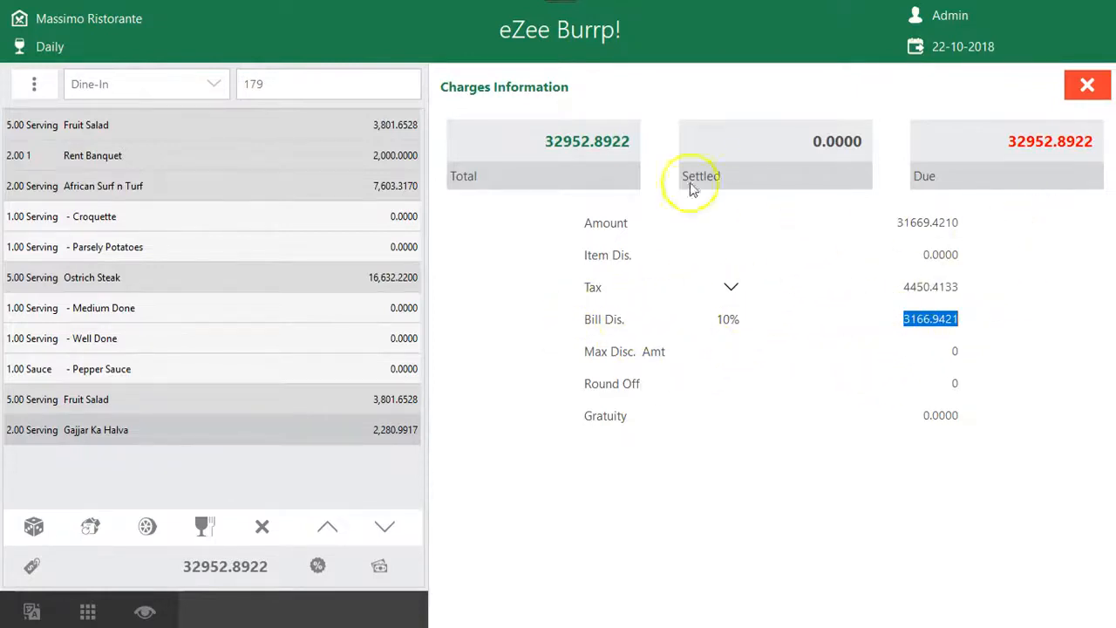
left_click(1087, 85)
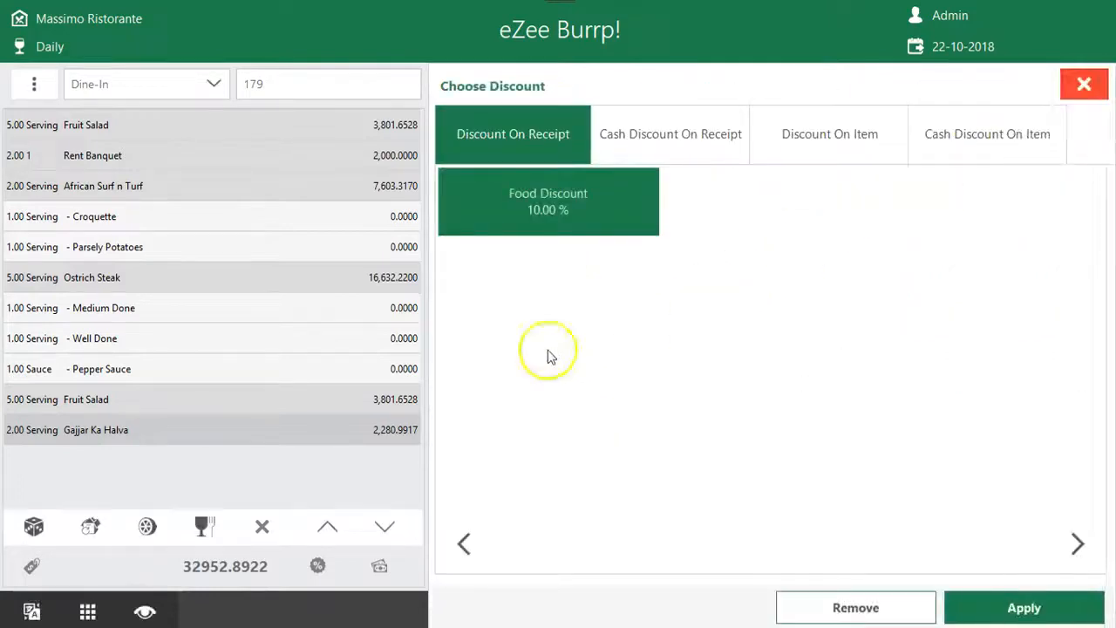
Remove the 10% Food Discount from the whole receipt and check the bill discount in the charges information
left_click(529, 129)
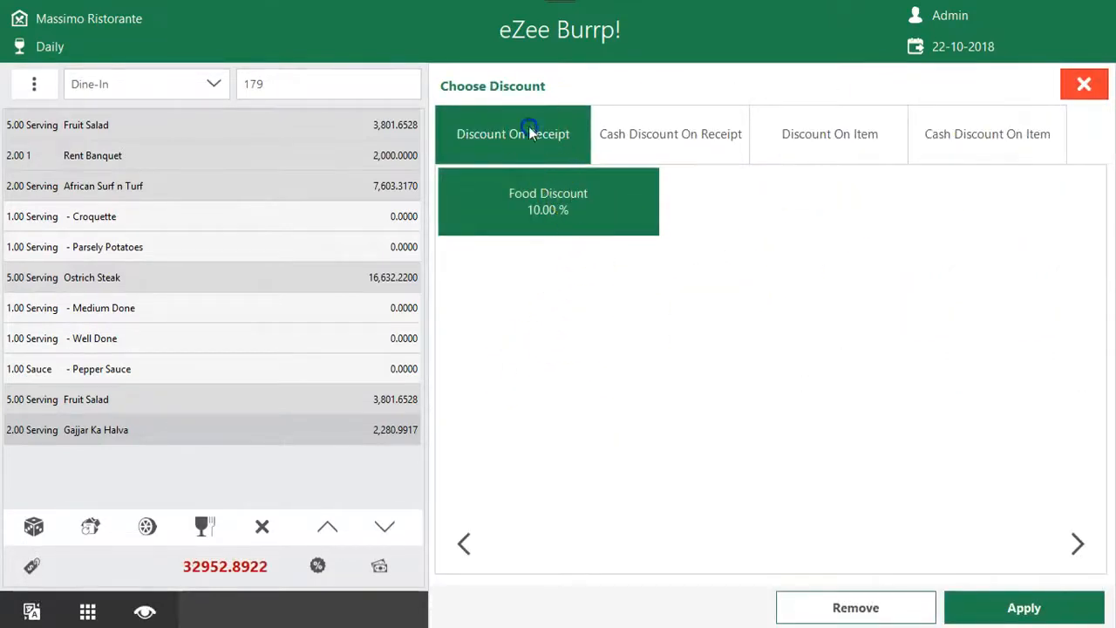
left_click(541, 195)
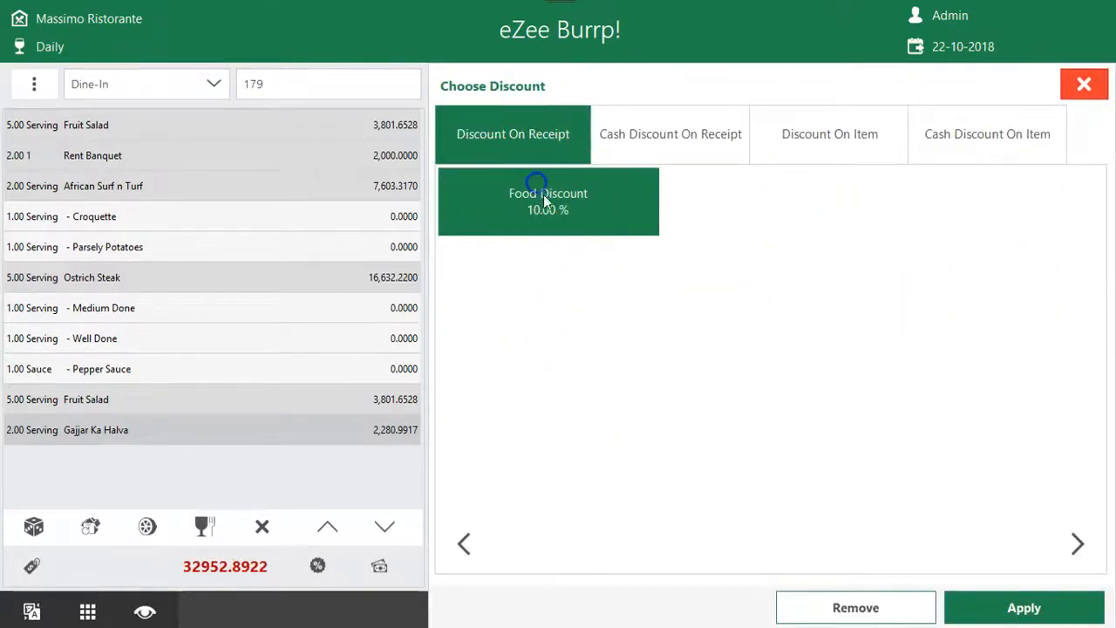
left_click(1083, 83)
left_click(318, 566)
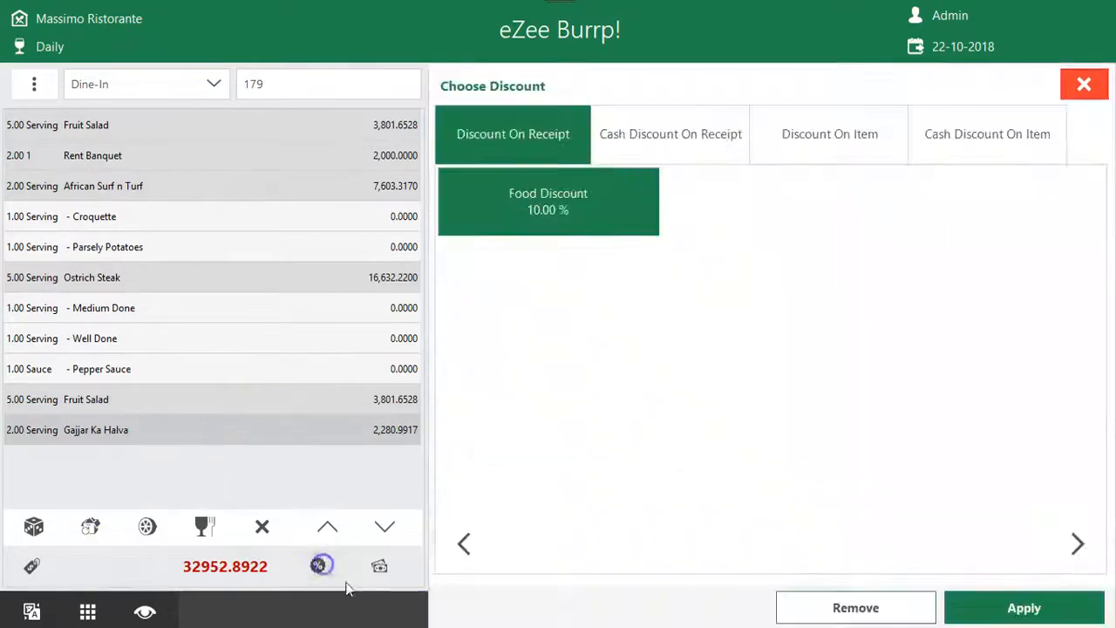
left_click(889, 606)
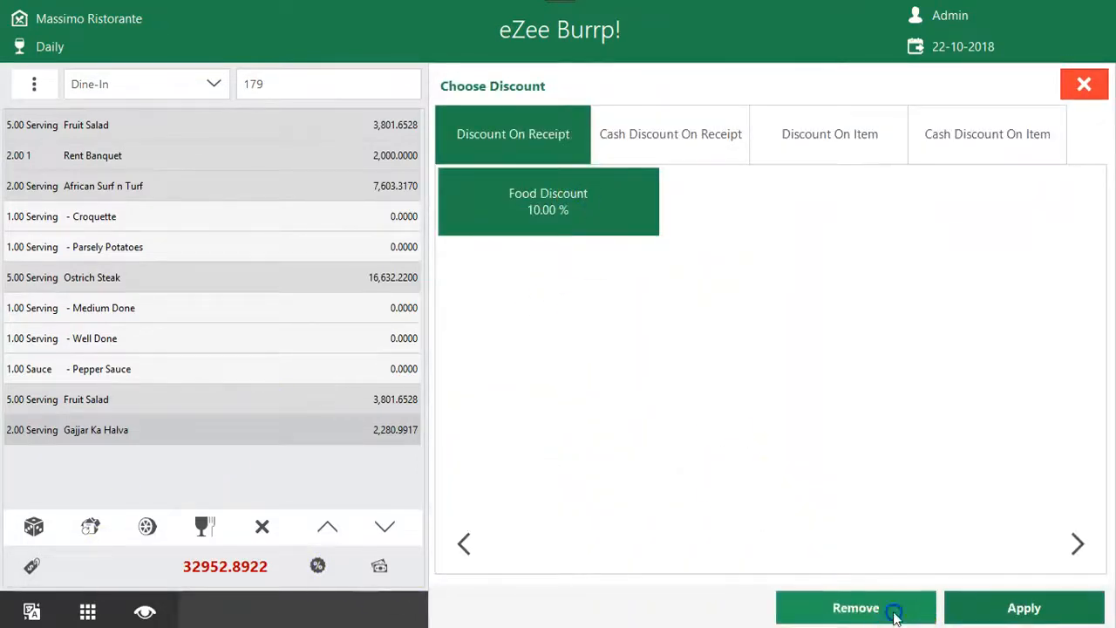
left_click(588, 339)
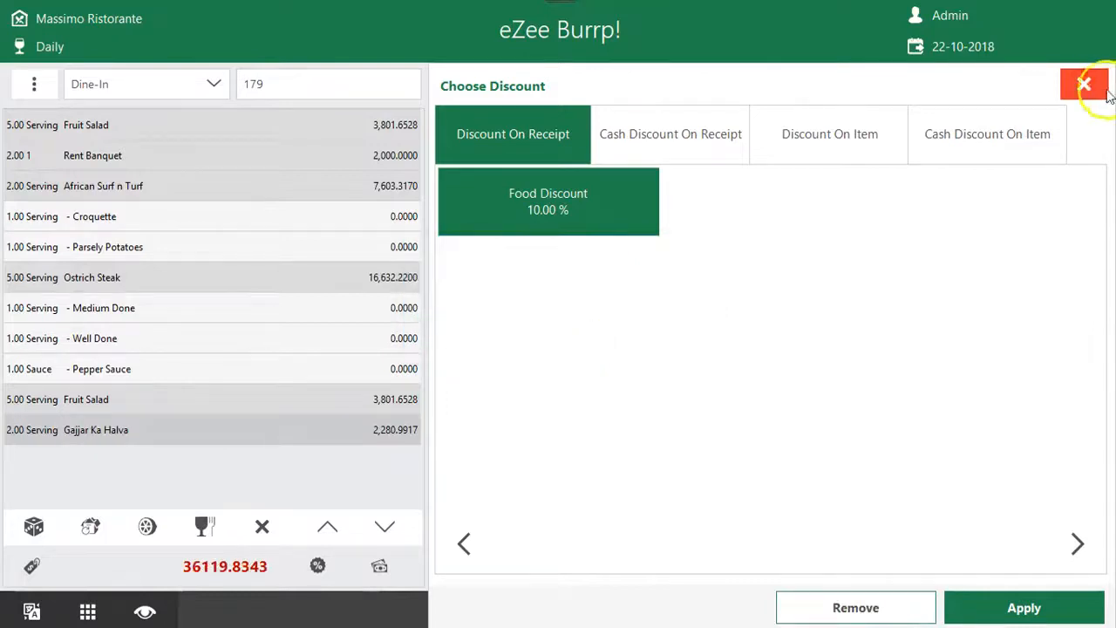
left_click(1104, 92)
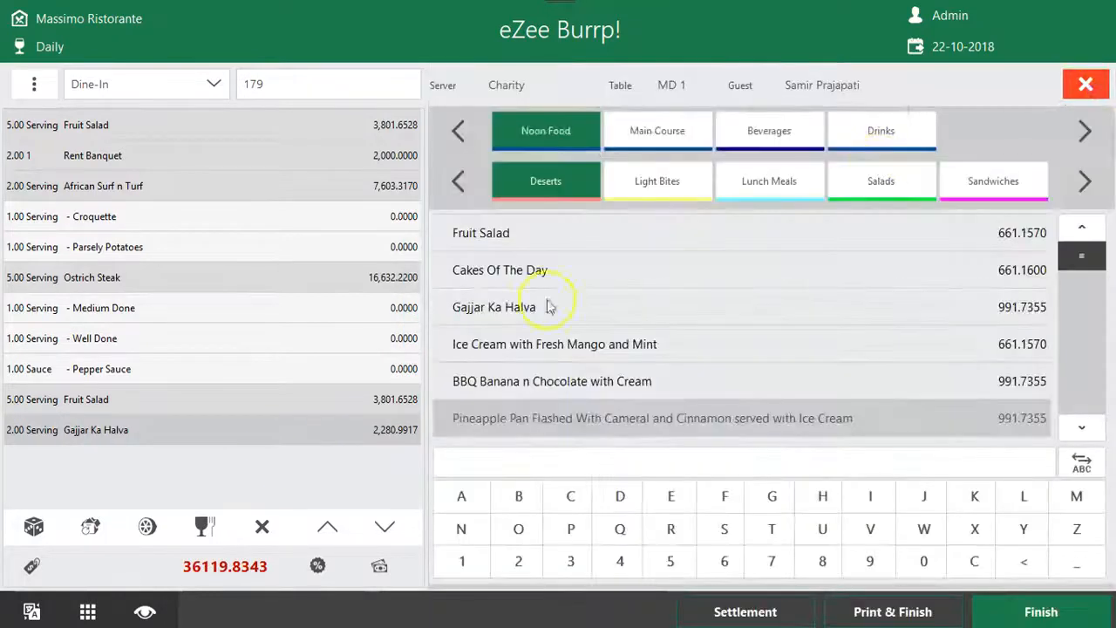
left_click(32, 566)
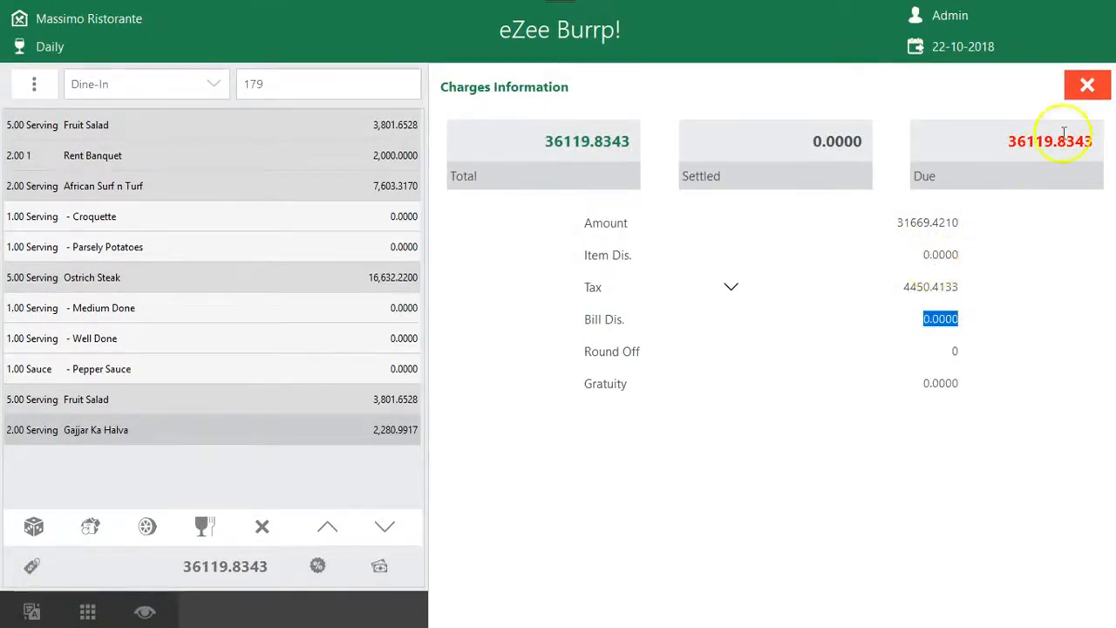
left_click(1086, 84)
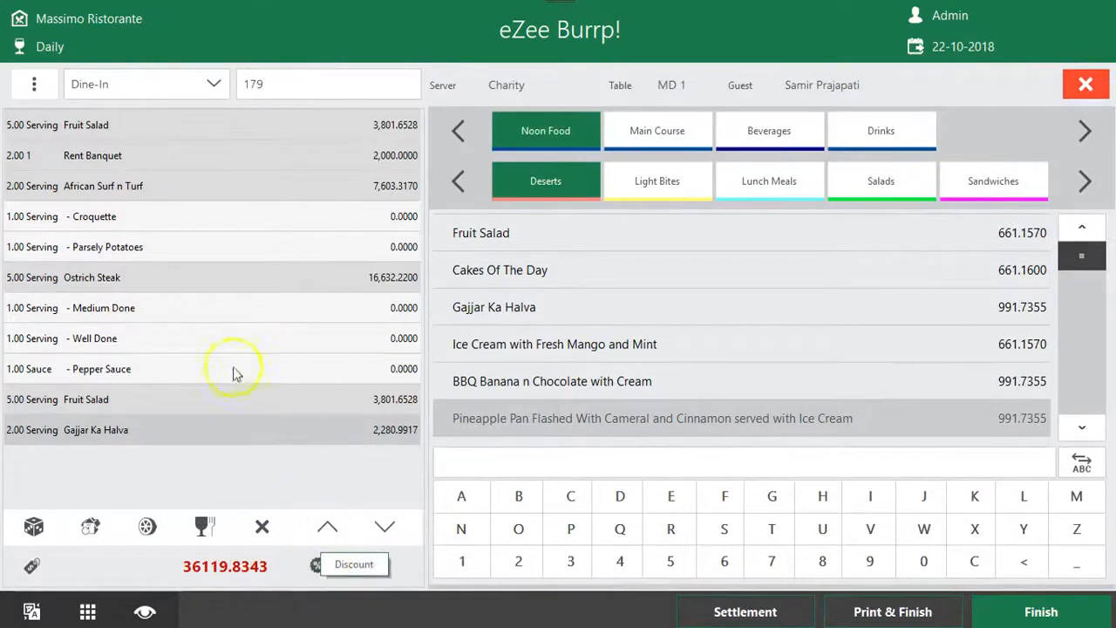
left_click(198, 155)
left_click(200, 182)
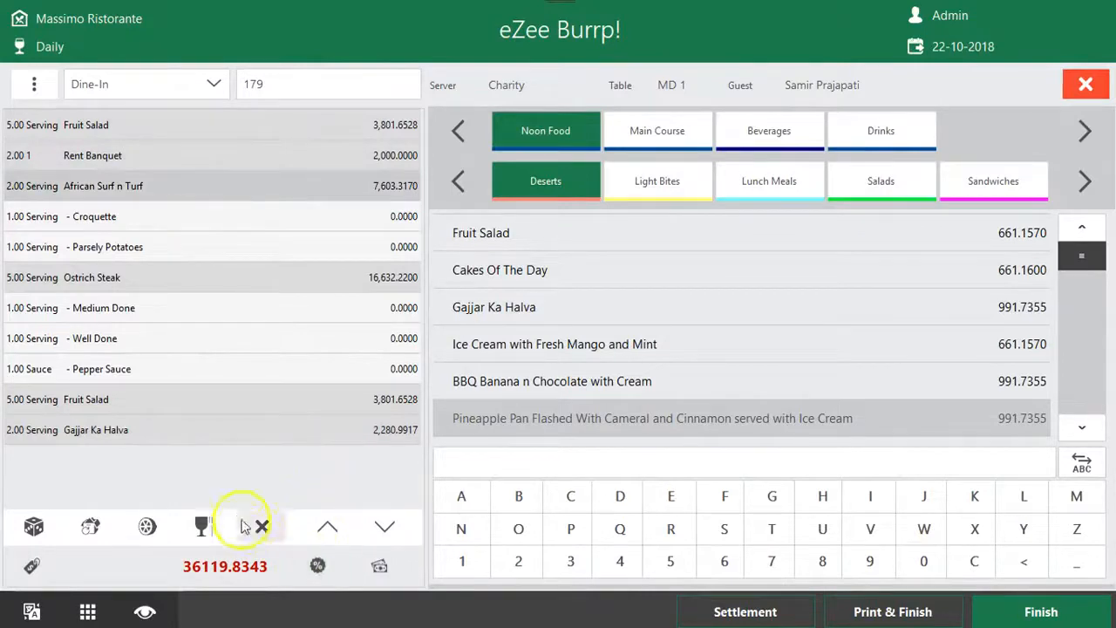
left_click(317, 568)
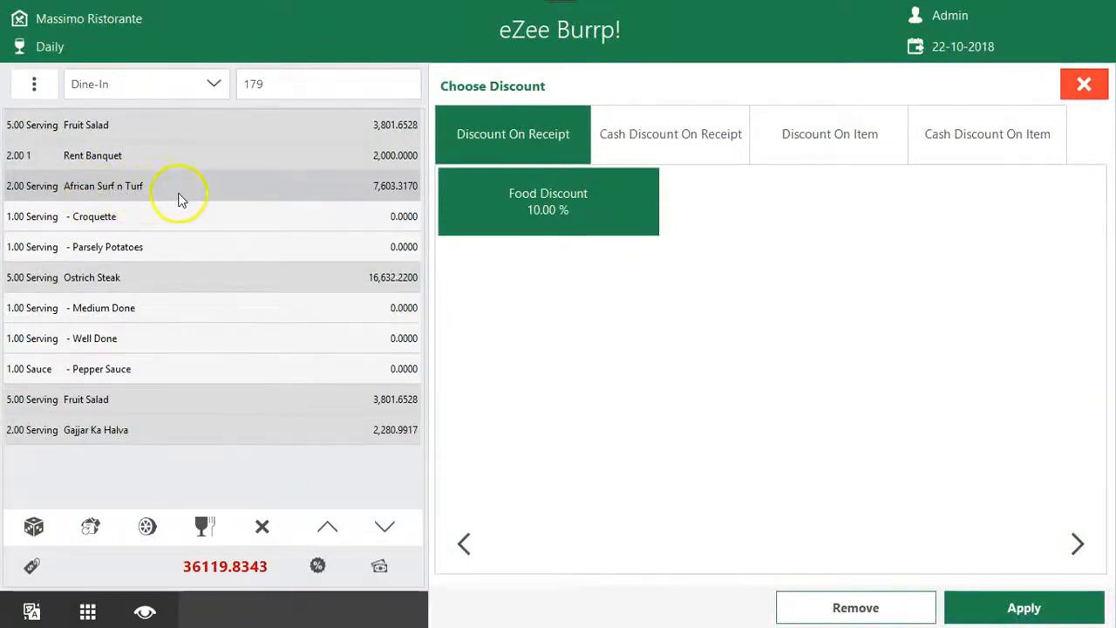
left_click(835, 145)
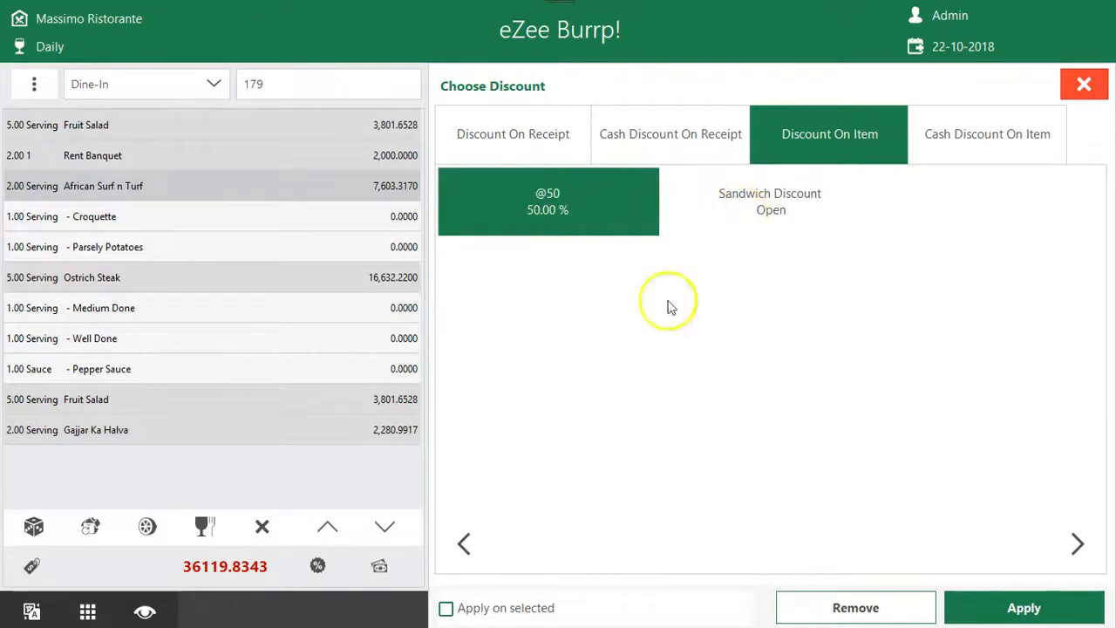
left_click(1003, 605)
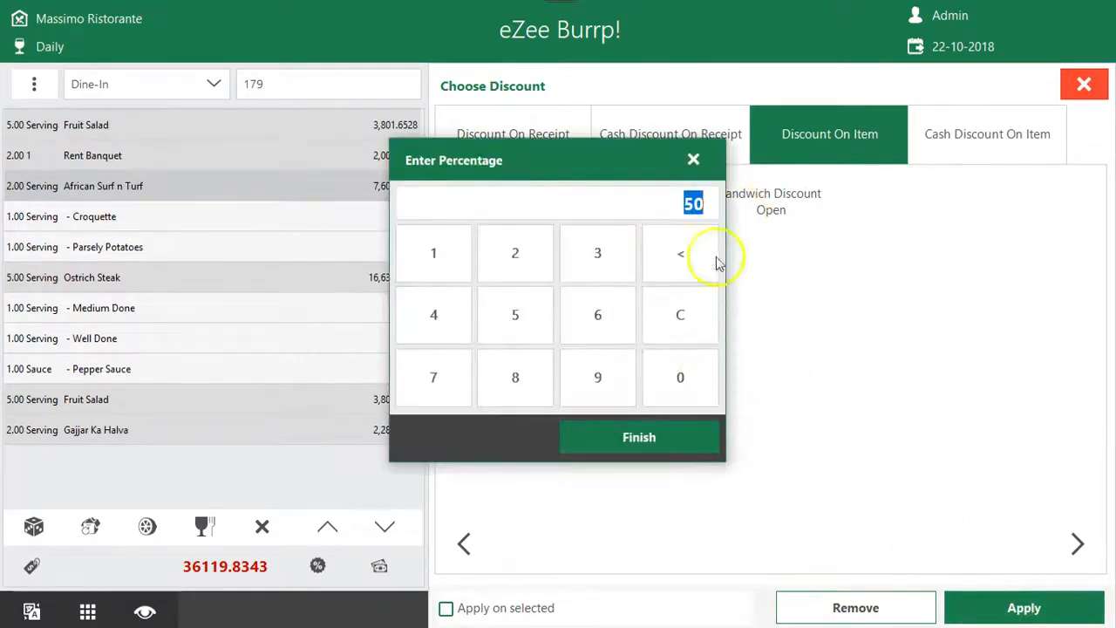
left_click(693, 162)
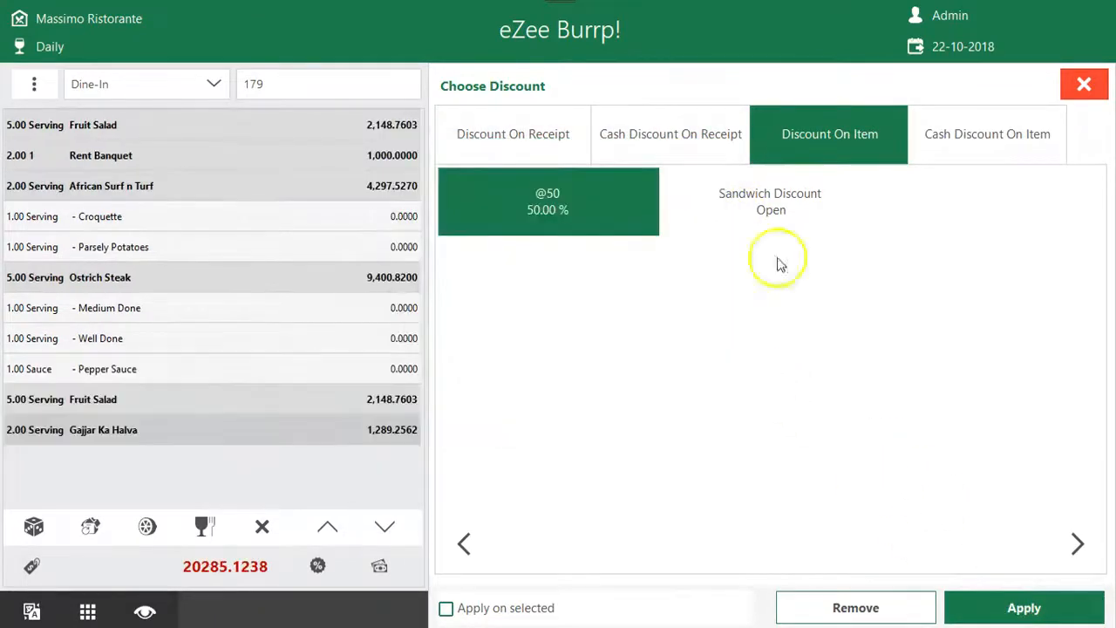
left_click(144, 193)
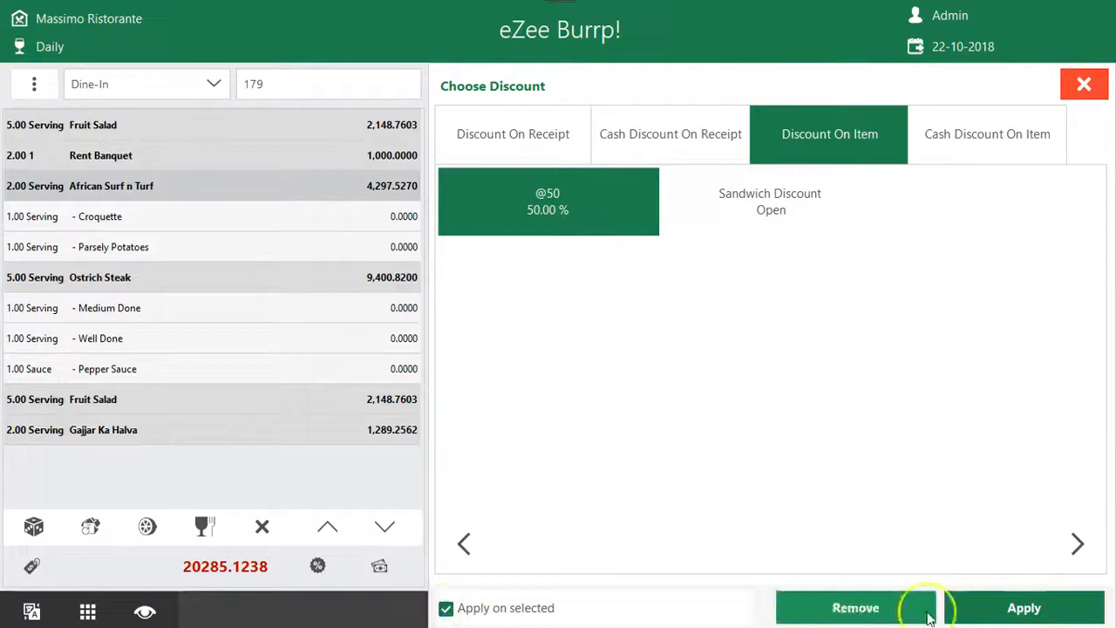
left_click(1088, 614)
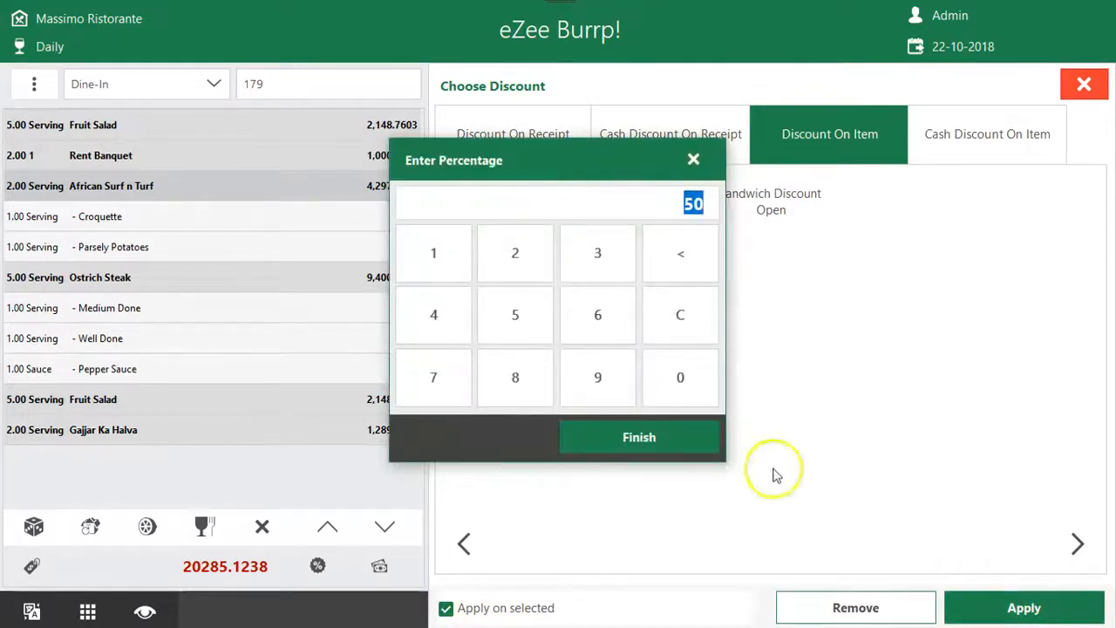
left_click(695, 441)
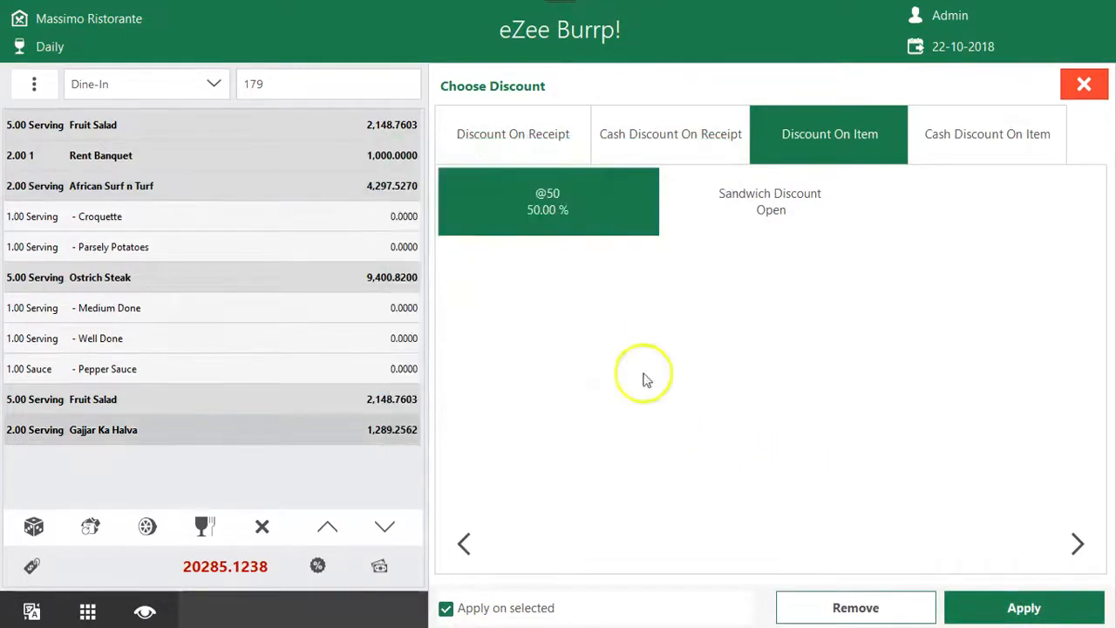
left_click(180, 194)
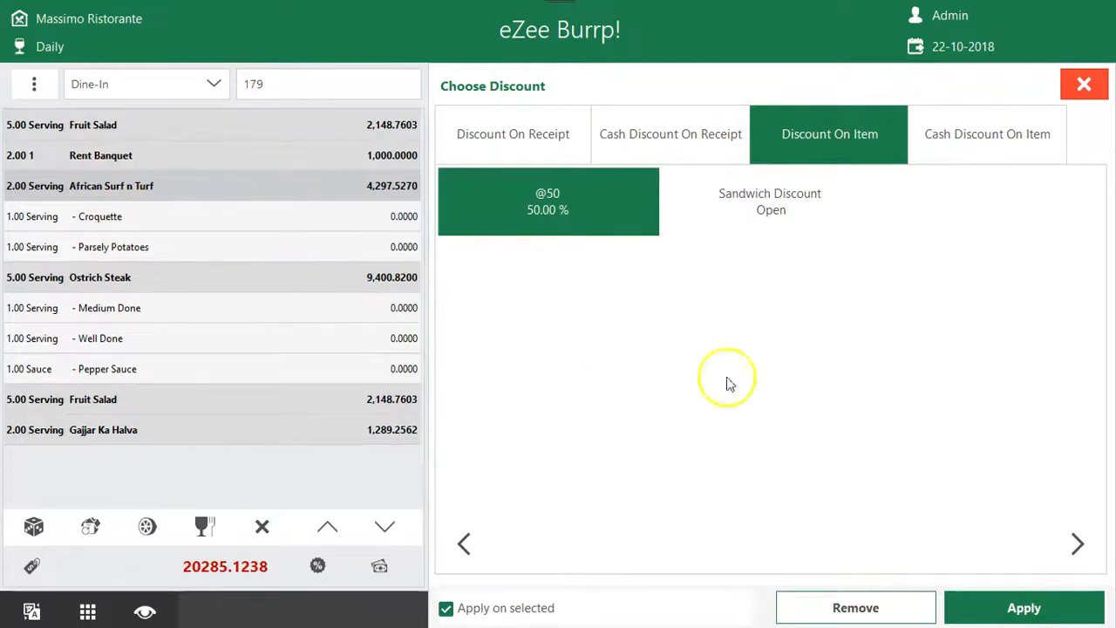
Leave the discount options, examine the item discount amount in the charges information and close it
left_click(1084, 84)
left_click(317, 564)
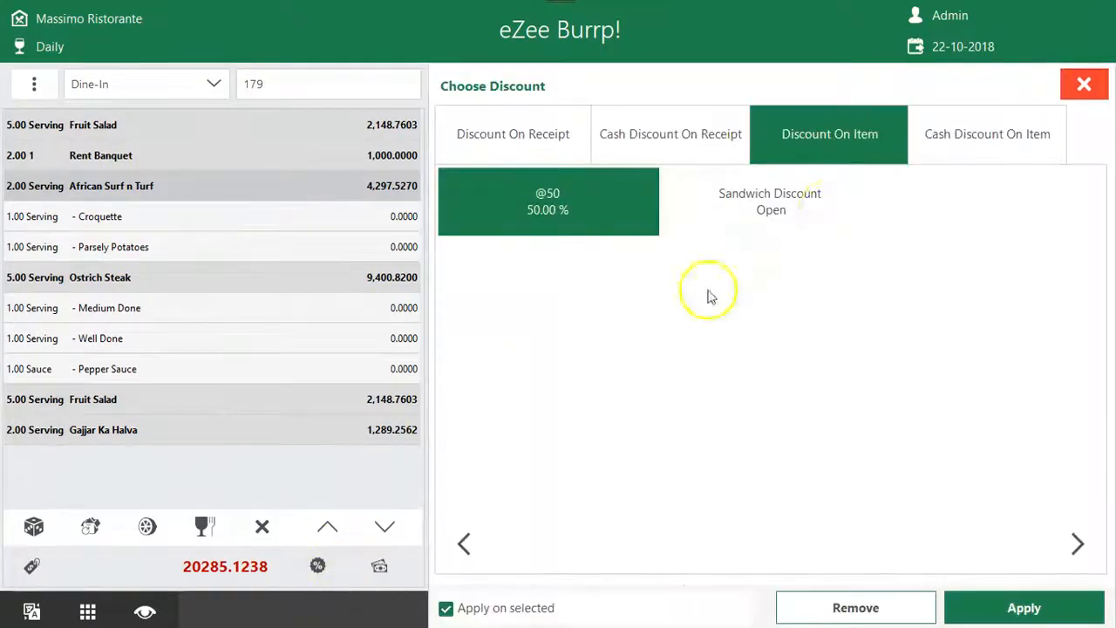
left_click(1083, 84)
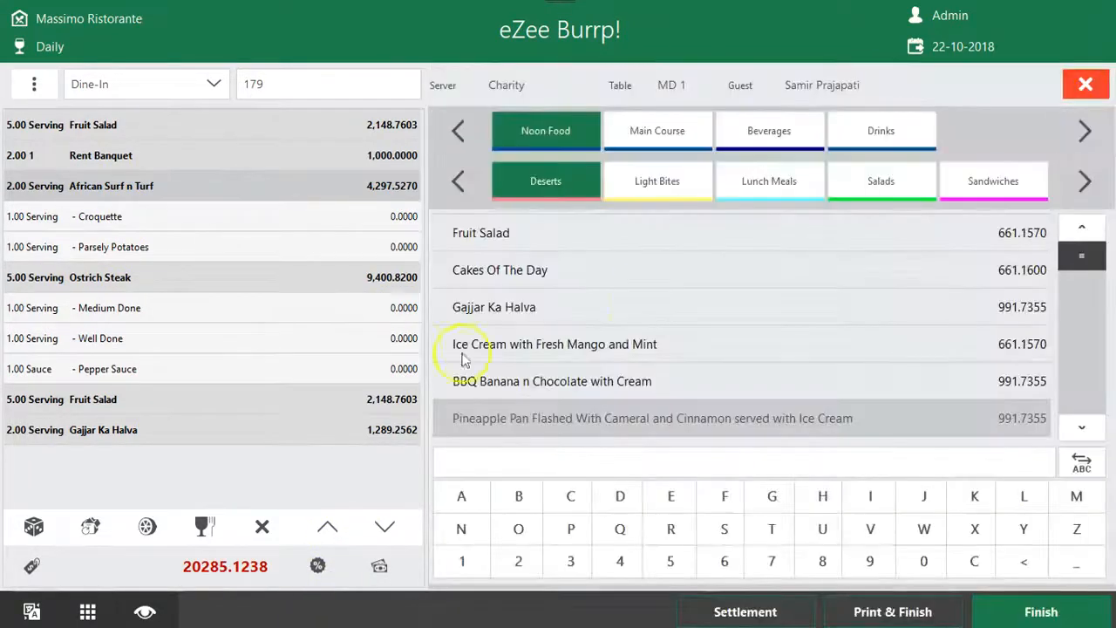
left_click(31, 566)
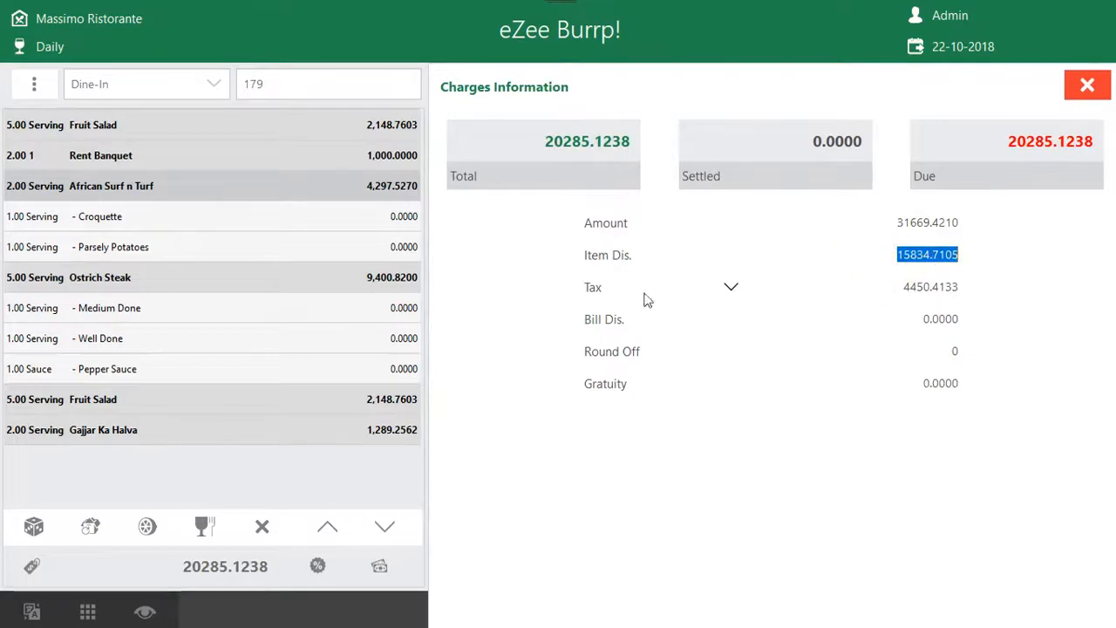
left_click(1088, 88)
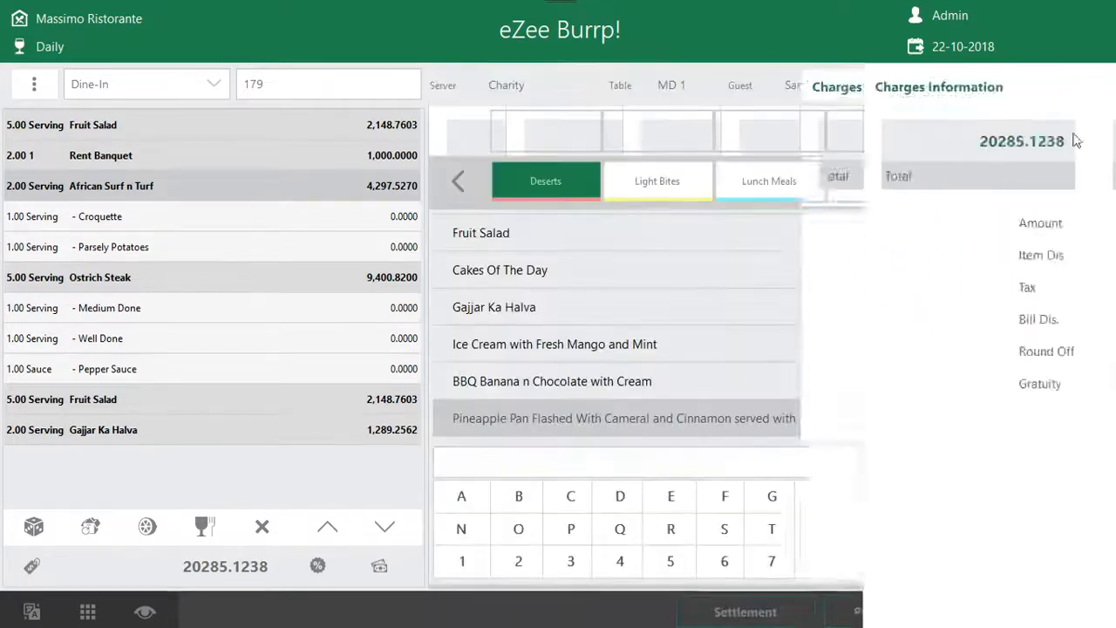
left_click(329, 565)
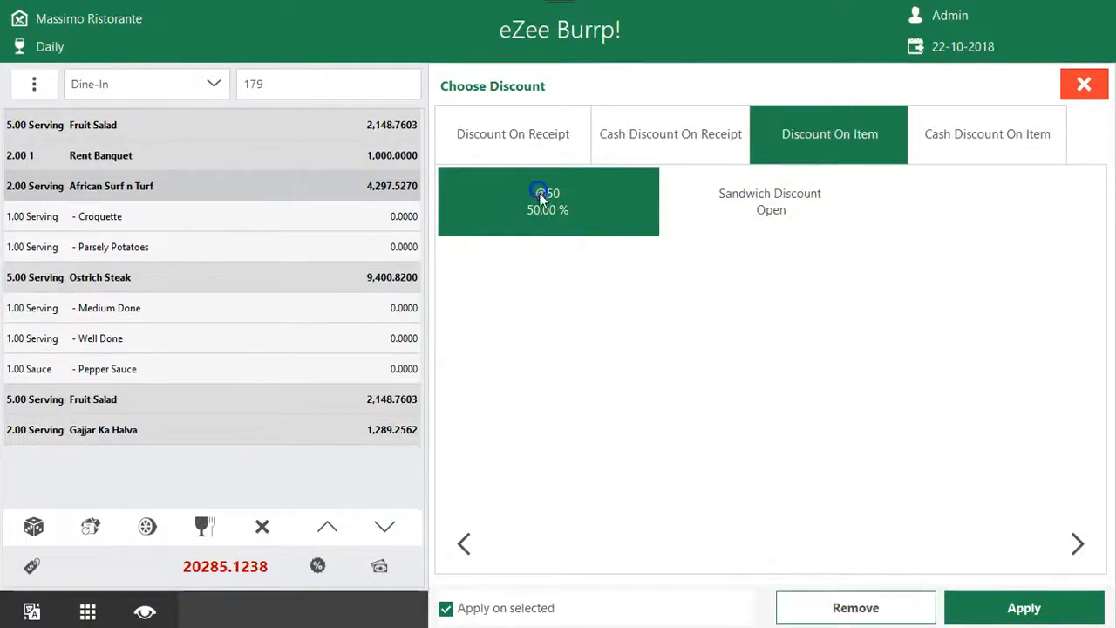
left_click(892, 605)
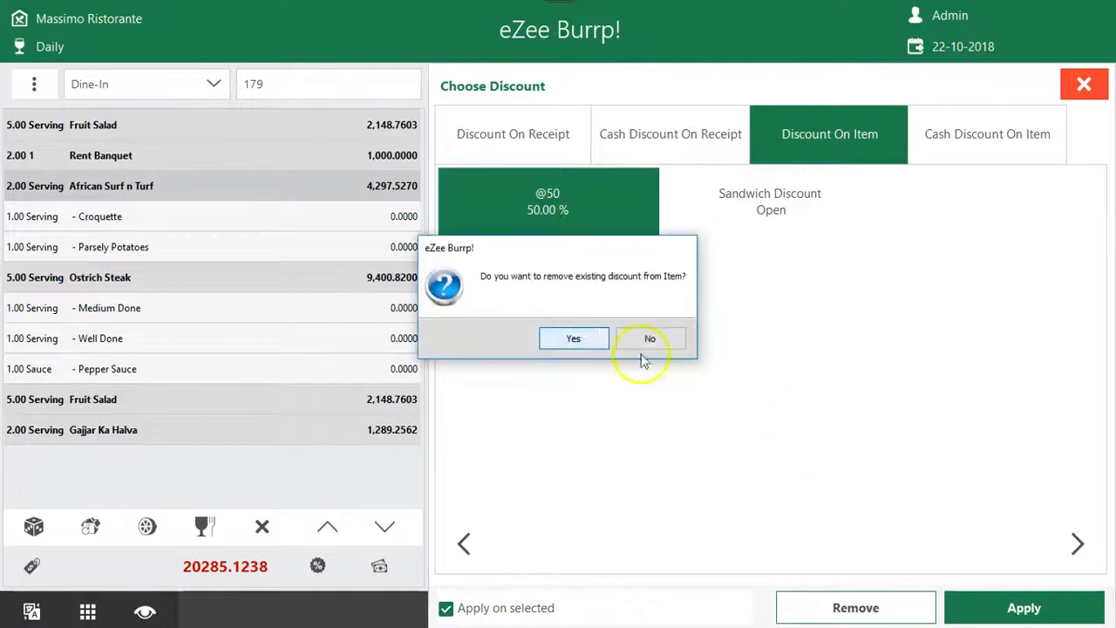
left_click(646, 342)
left_click(1084, 84)
left_click(35, 566)
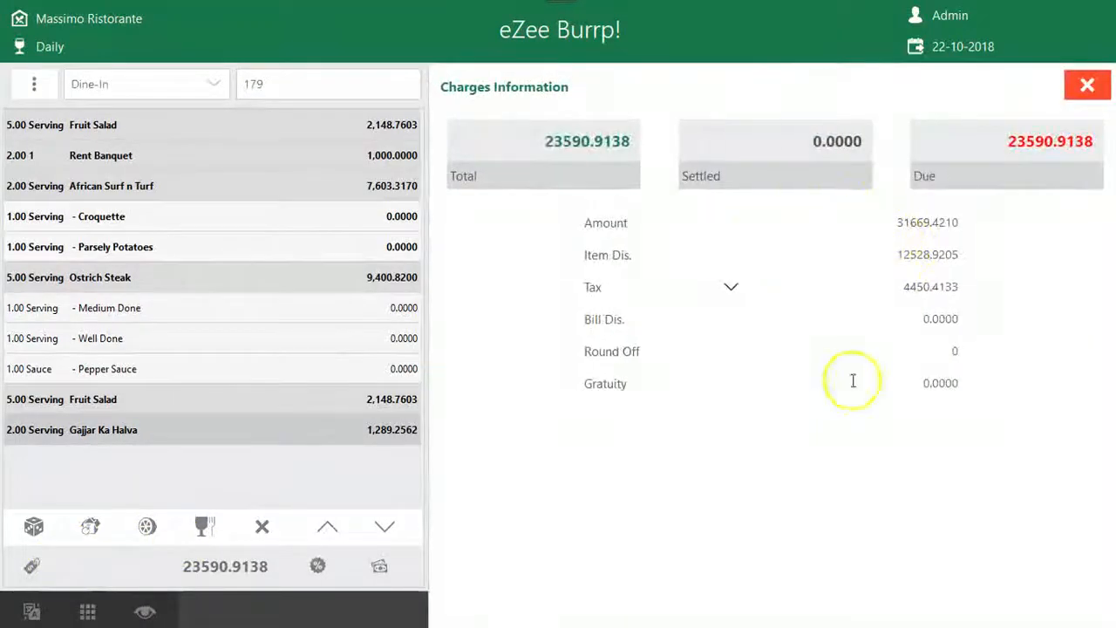
left_click(1085, 86)
left_click(315, 566)
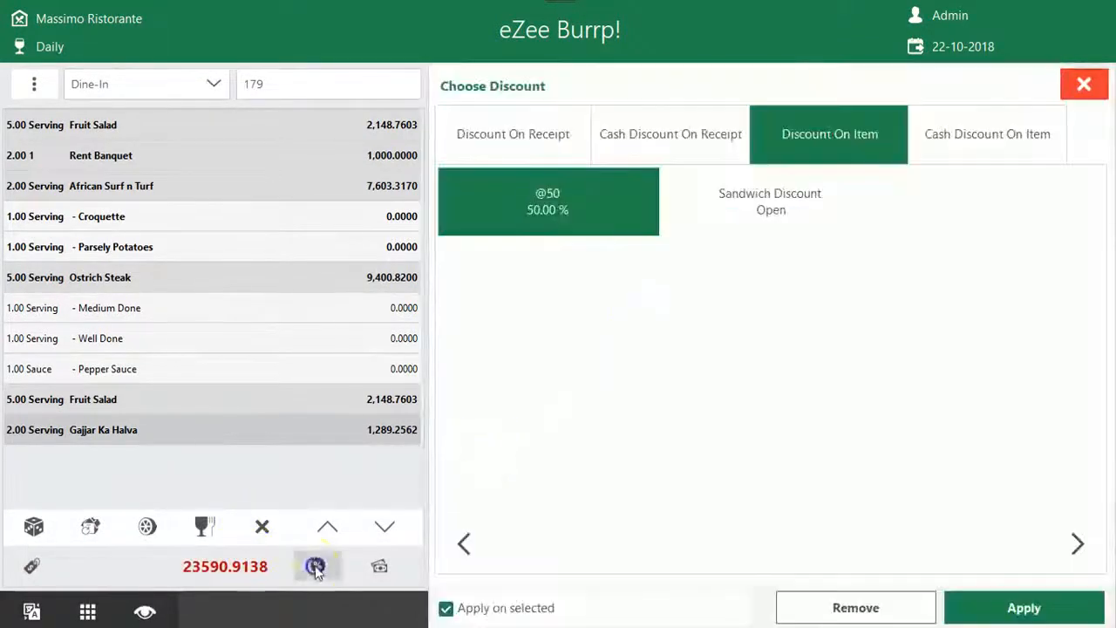
left_click(601, 218)
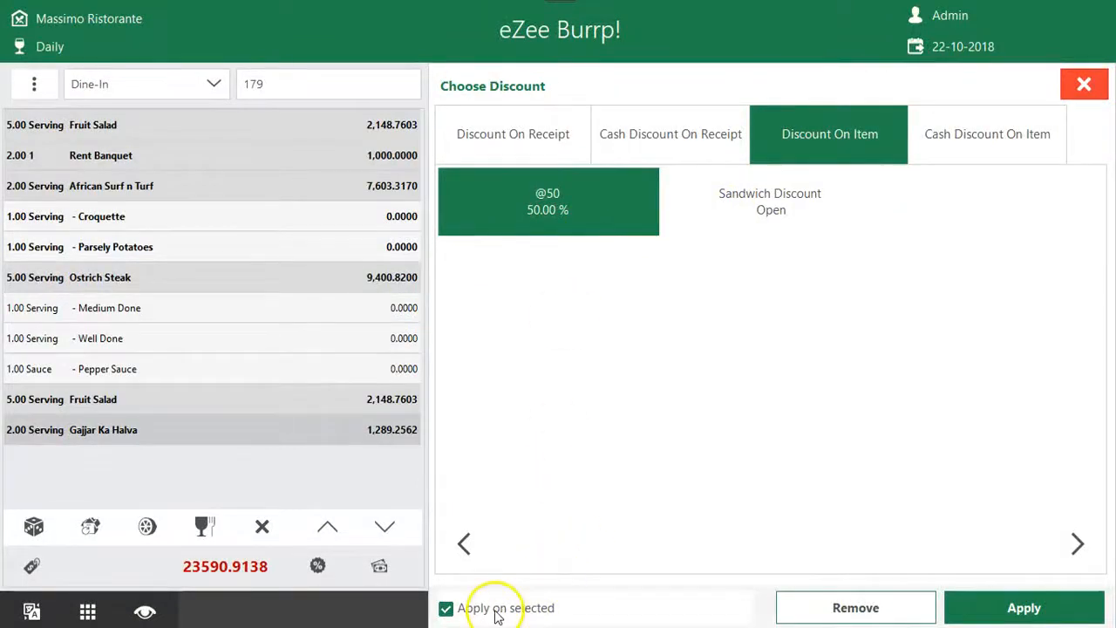
left_click(822, 605)
left_click(577, 340)
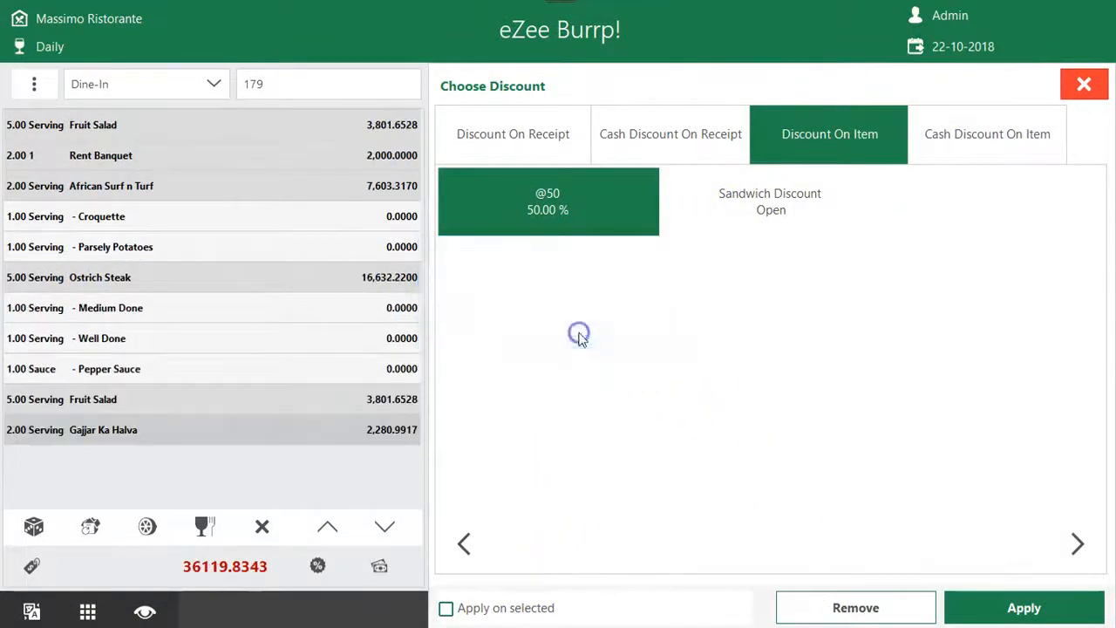
left_click(1097, 87)
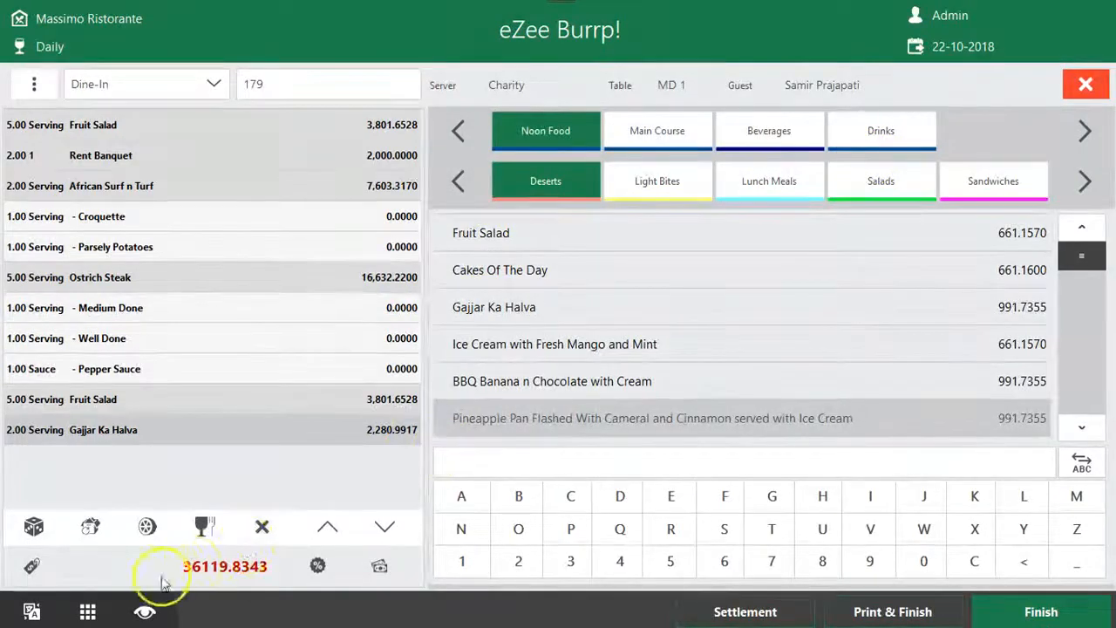
View the cash discount options for items and open those for the whole receipt
left_click(317, 565)
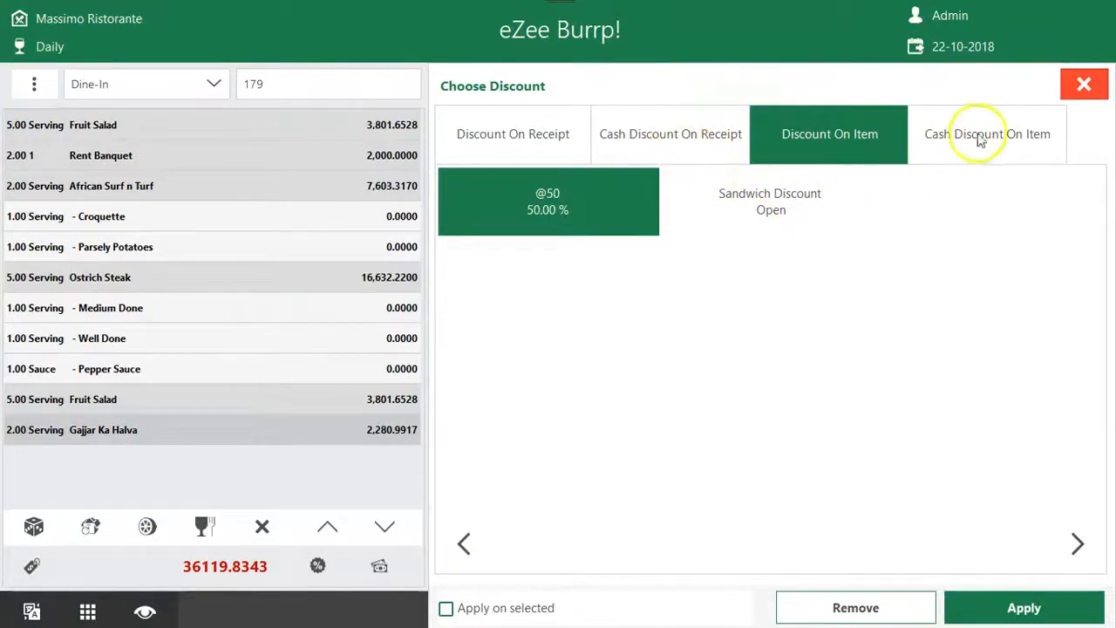
left_click(702, 139)
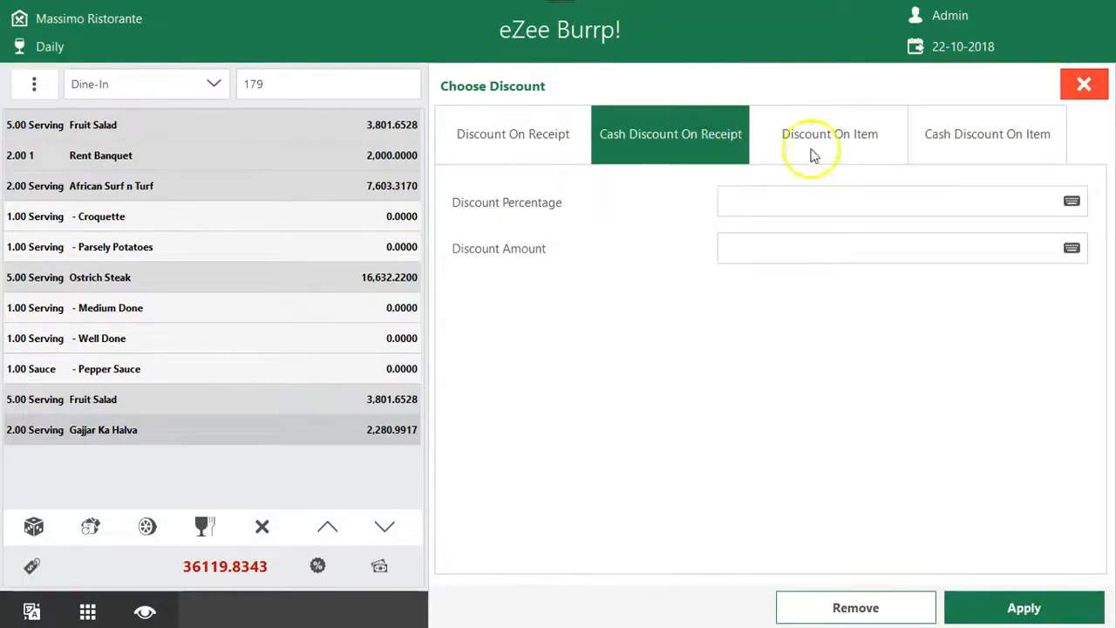
left_click(994, 133)
left_click(1027, 133)
left_click(680, 157)
left_click(916, 193)
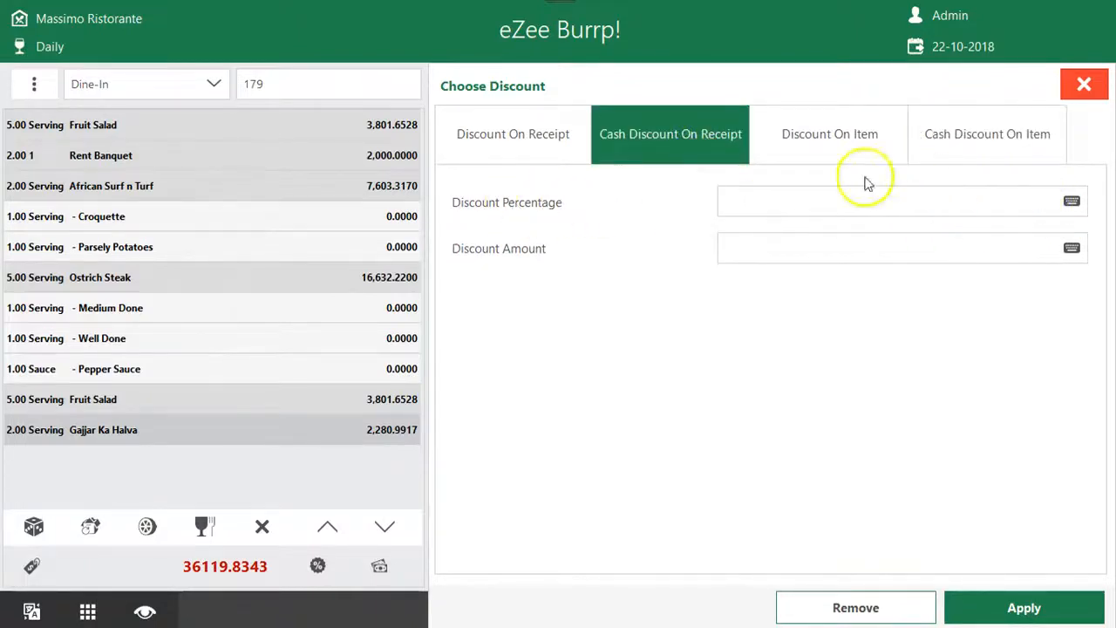
Set the cash discount percentage on the receipt to 10
left_click(1077, 207)
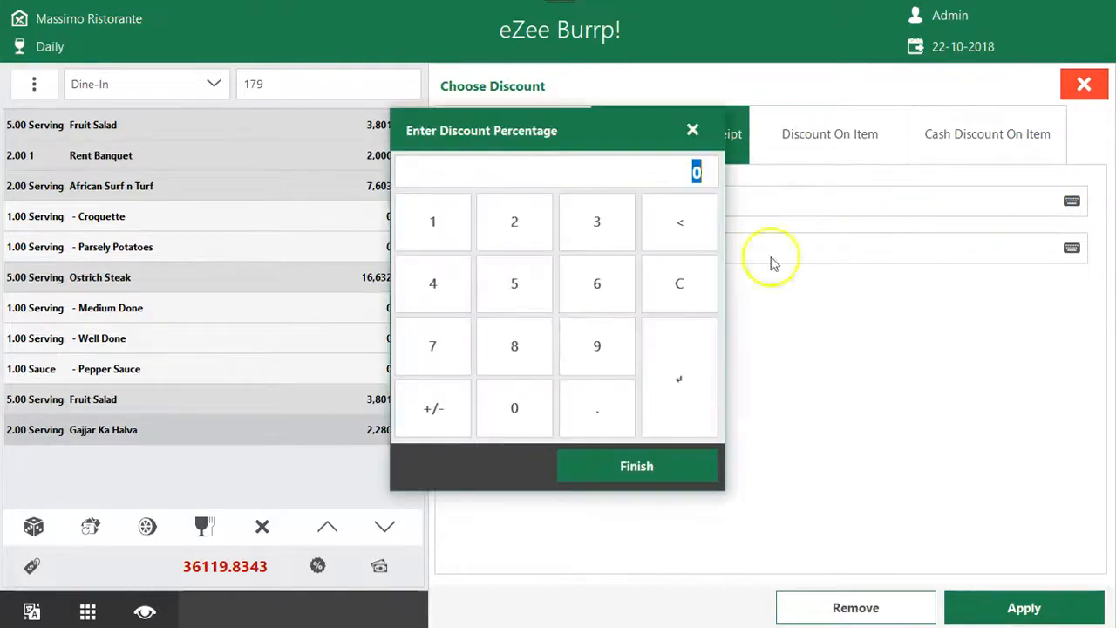
left_click(433, 229)
left_click(503, 384)
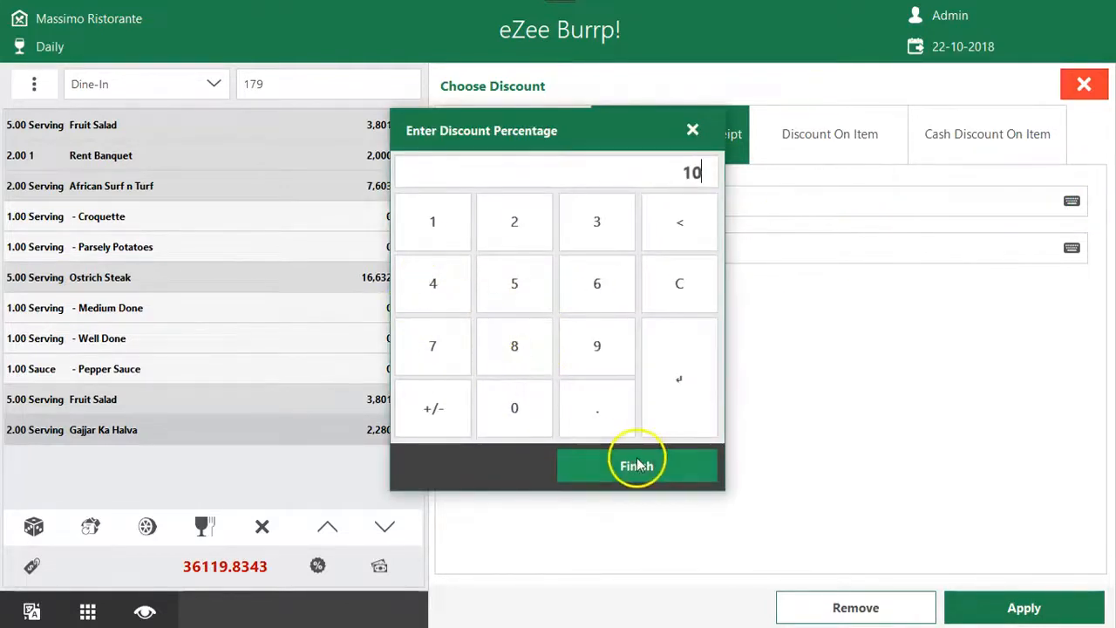
left_click(639, 466)
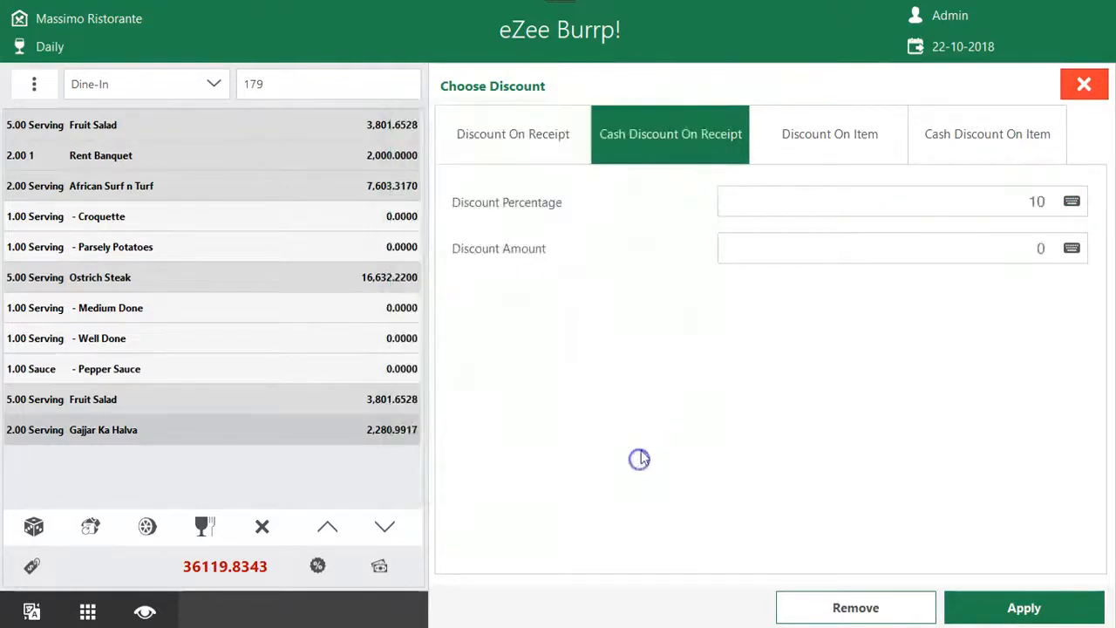
Reset the cash discount percentage on the receipt to 0
left_click(1071, 202)
left_click(542, 408)
left_click(574, 462)
Enter 50 as the receipt's cash discount amount and correct it to 500
left_click(1071, 250)
left_click(536, 292)
left_click(523, 401)
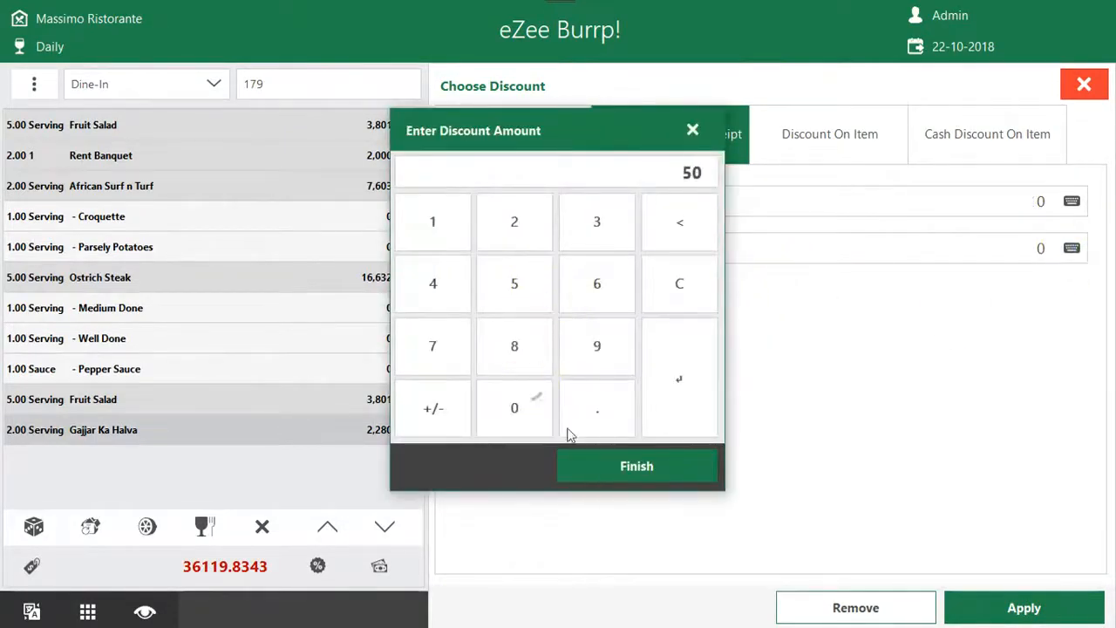
left_click(611, 464)
left_click(1072, 250)
left_click(516, 286)
left_click(533, 397)
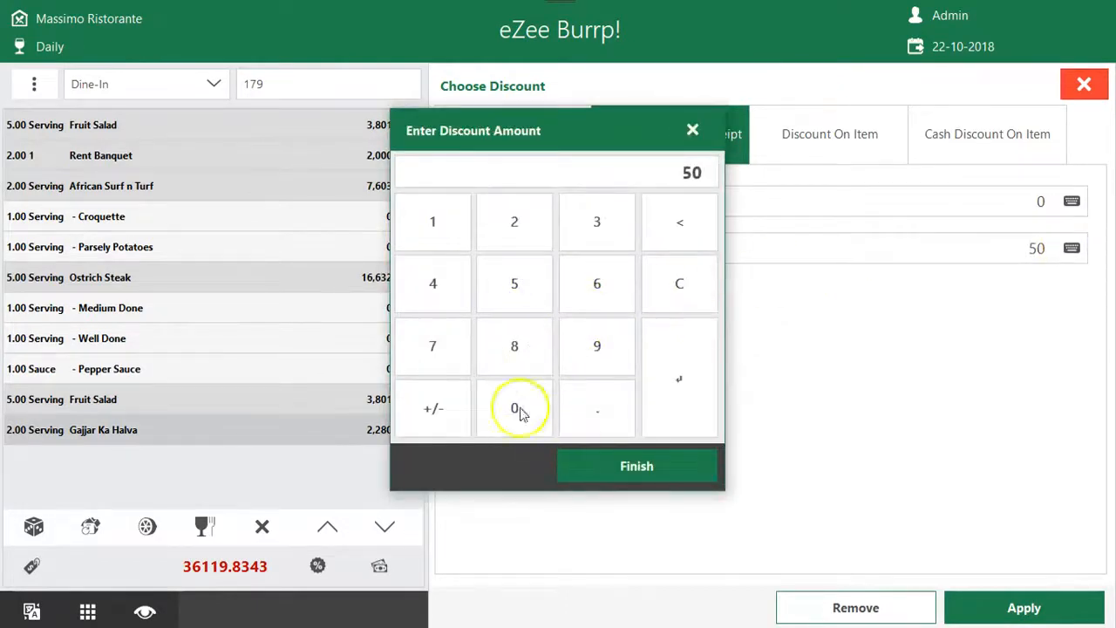
left_click(515, 407)
left_click(636, 465)
left_click(1056, 248)
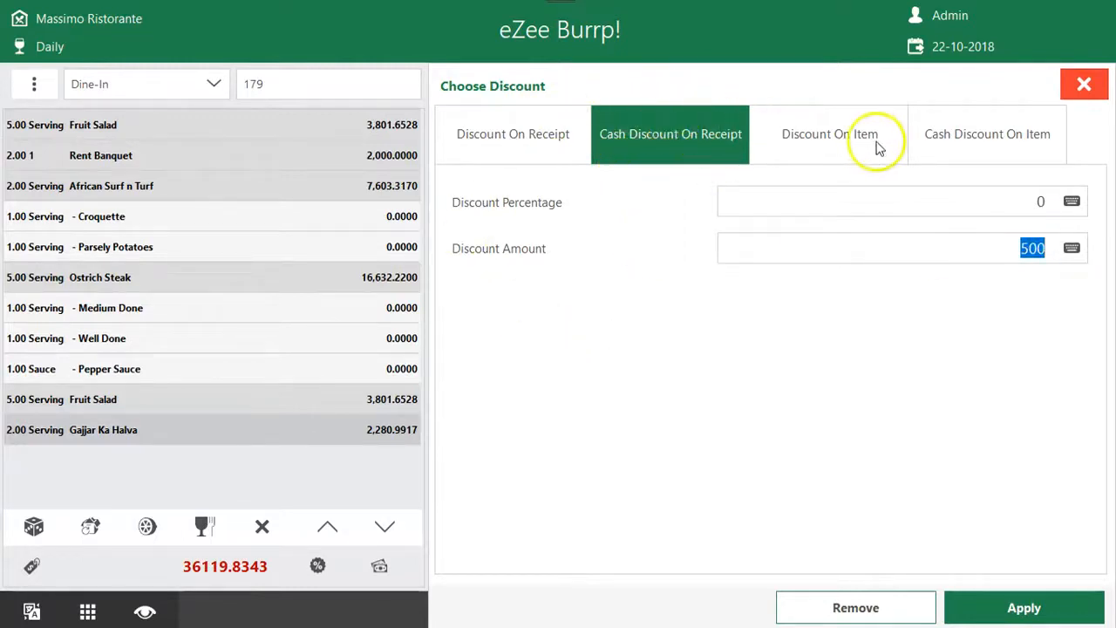
Set the cash discount amount on items to 500
left_click(1020, 147)
left_click(1068, 251)
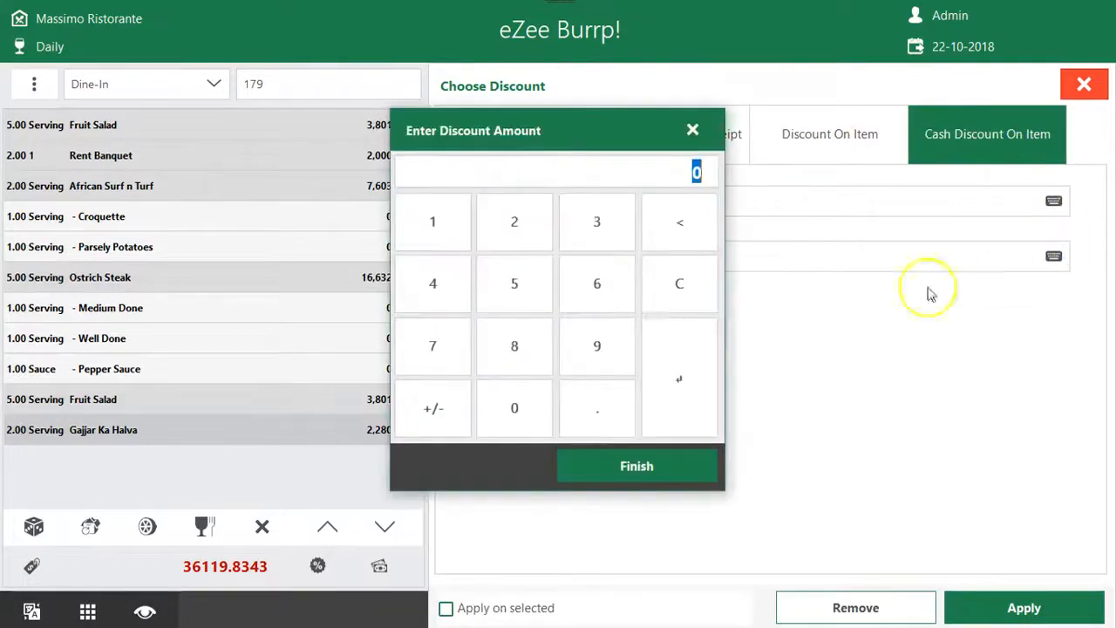
left_click(520, 294)
left_click(515, 406)
left_click(514, 406)
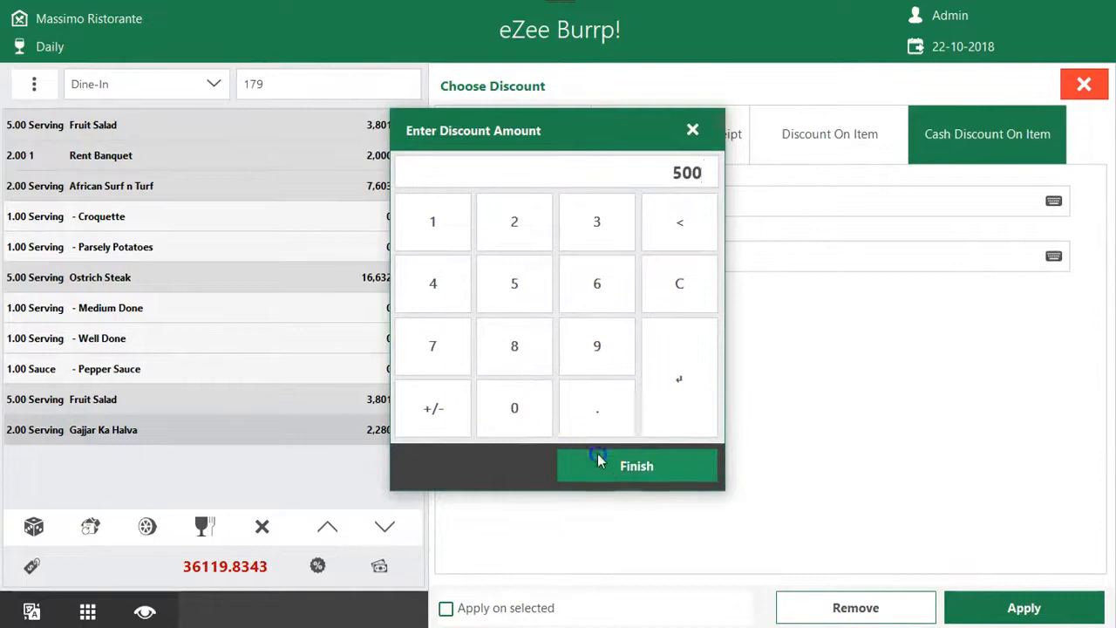
left_click(599, 461)
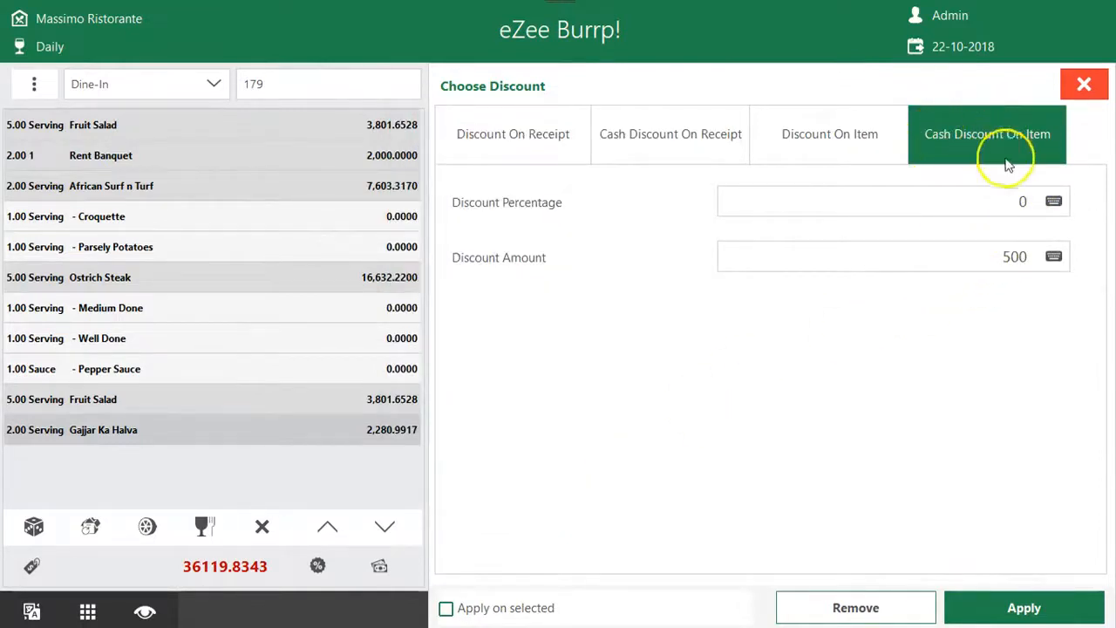
Review the predefined receipt discount and the cash discount options for the receipt and for items
left_click(613, 130)
left_click(536, 139)
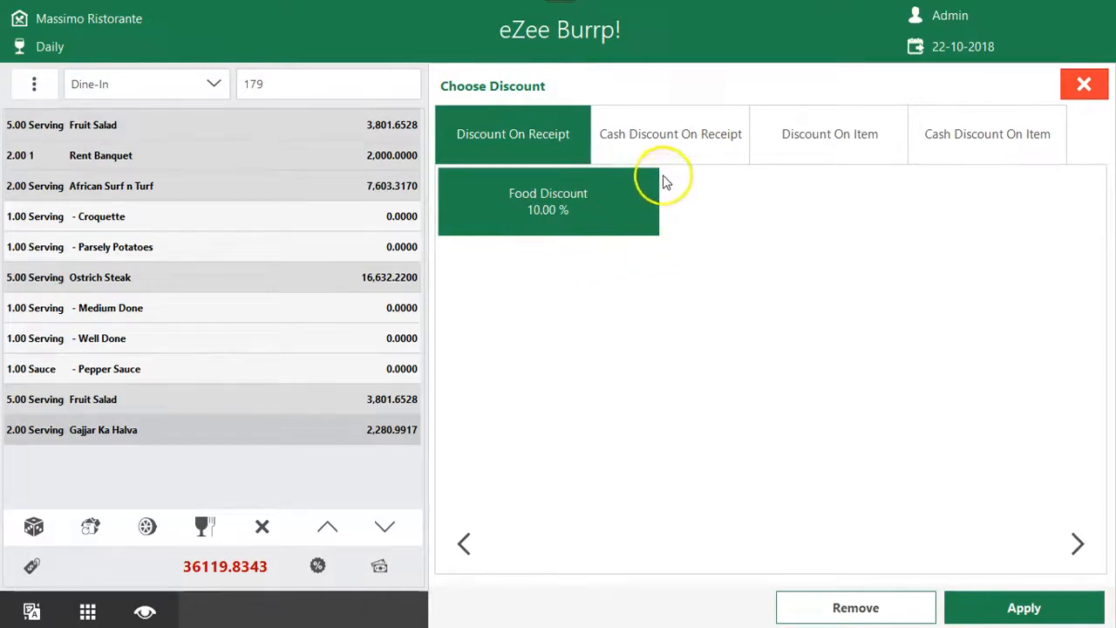
left_click(660, 135)
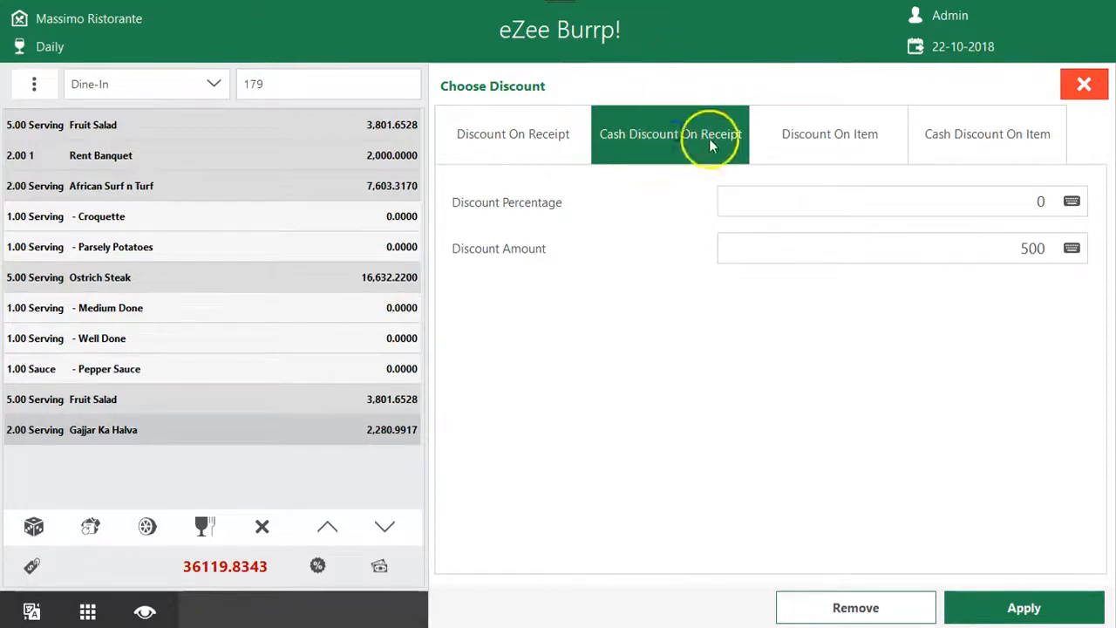
left_click(1027, 137)
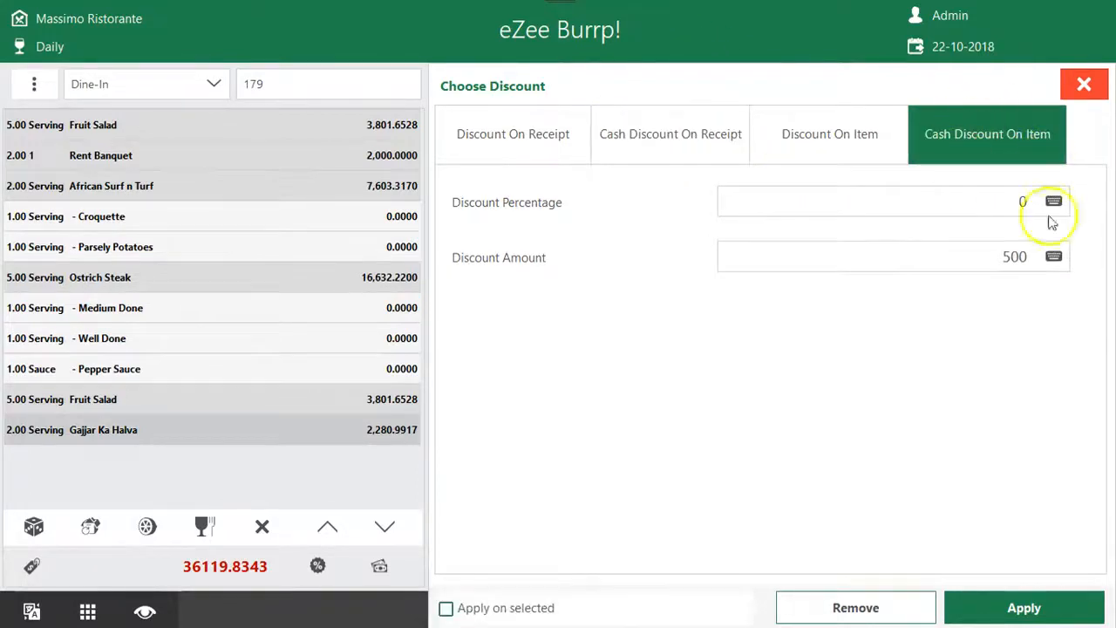
Apply the 10% Food Discount to the whole receipt and check the charges information
left_click(584, 141)
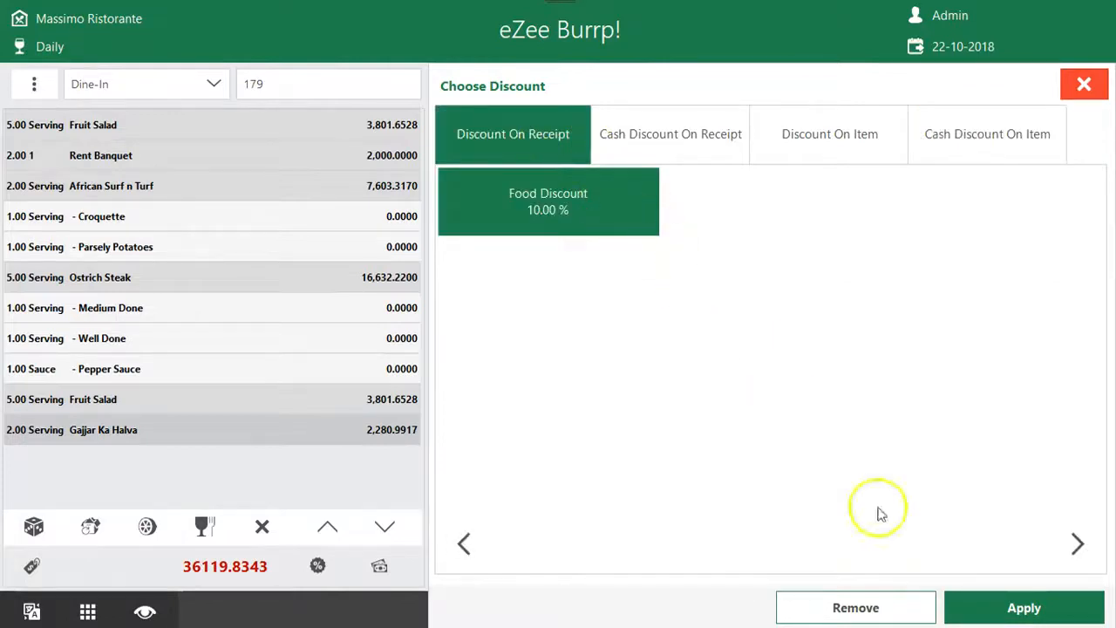
left_click(1020, 606)
left_click(639, 436)
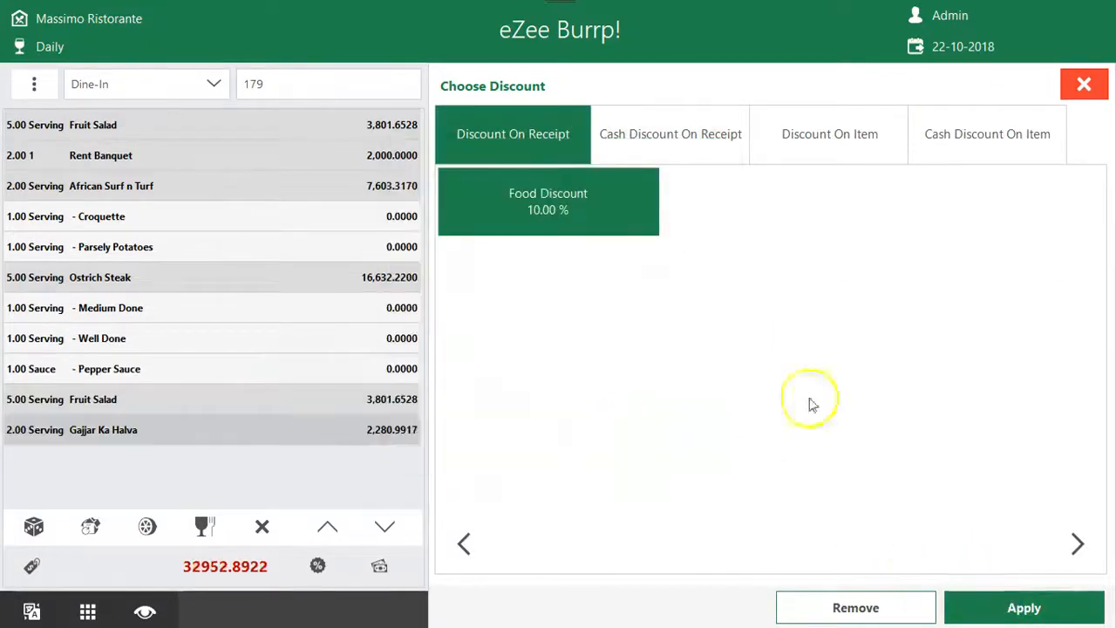
left_click(1086, 85)
left_click(32, 565)
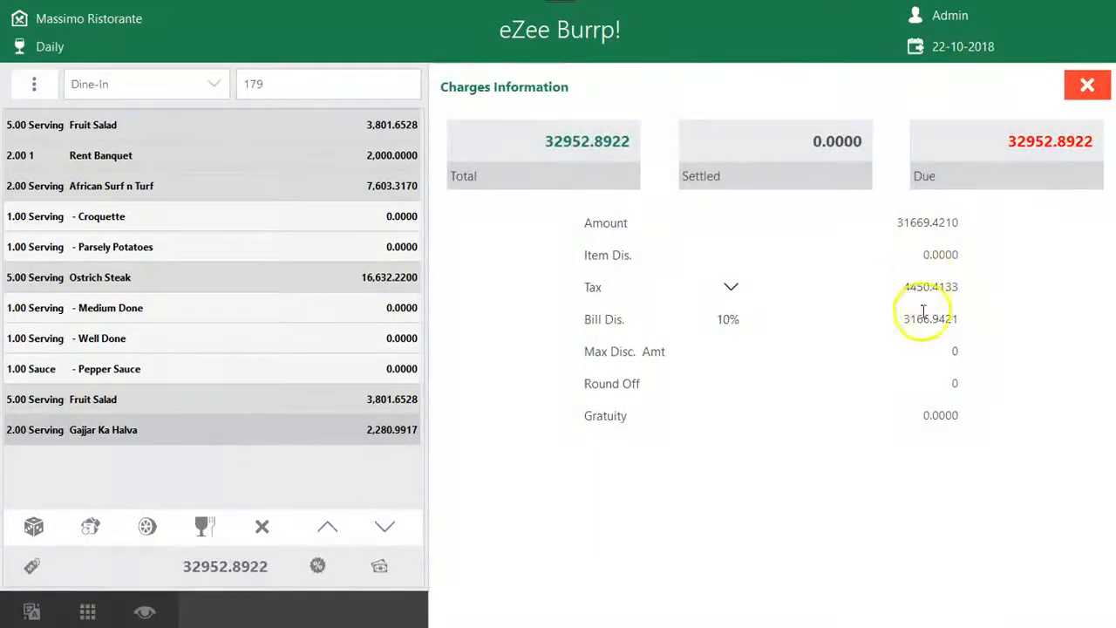
left_click(1086, 85)
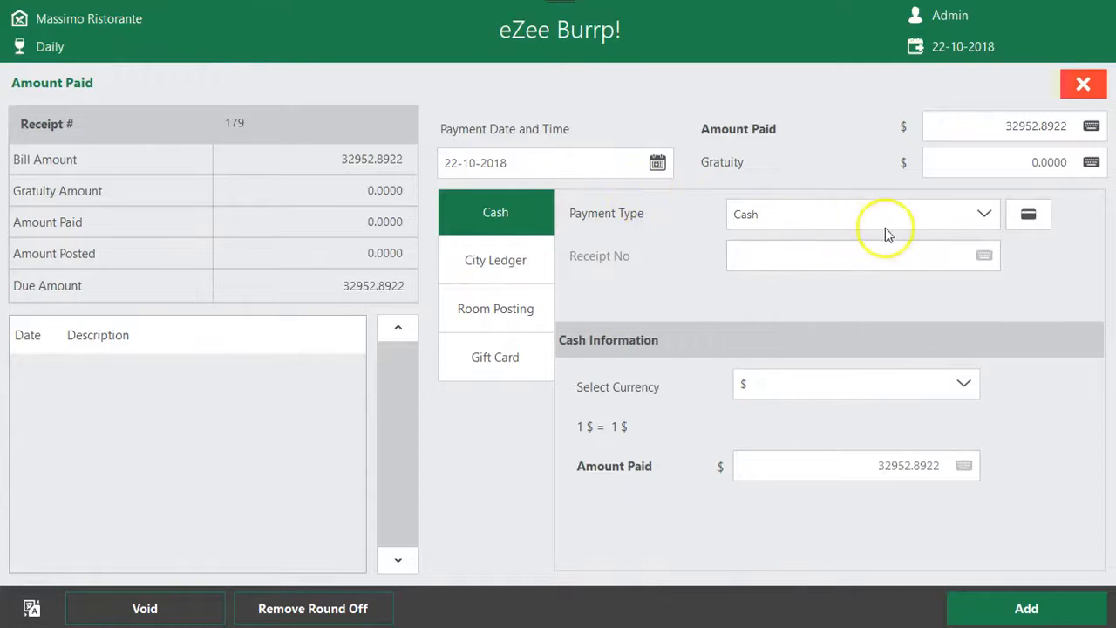
Preview the payment details for Cheque, Visa and Master Card and set the payment type back to Cash
left_click(980, 217)
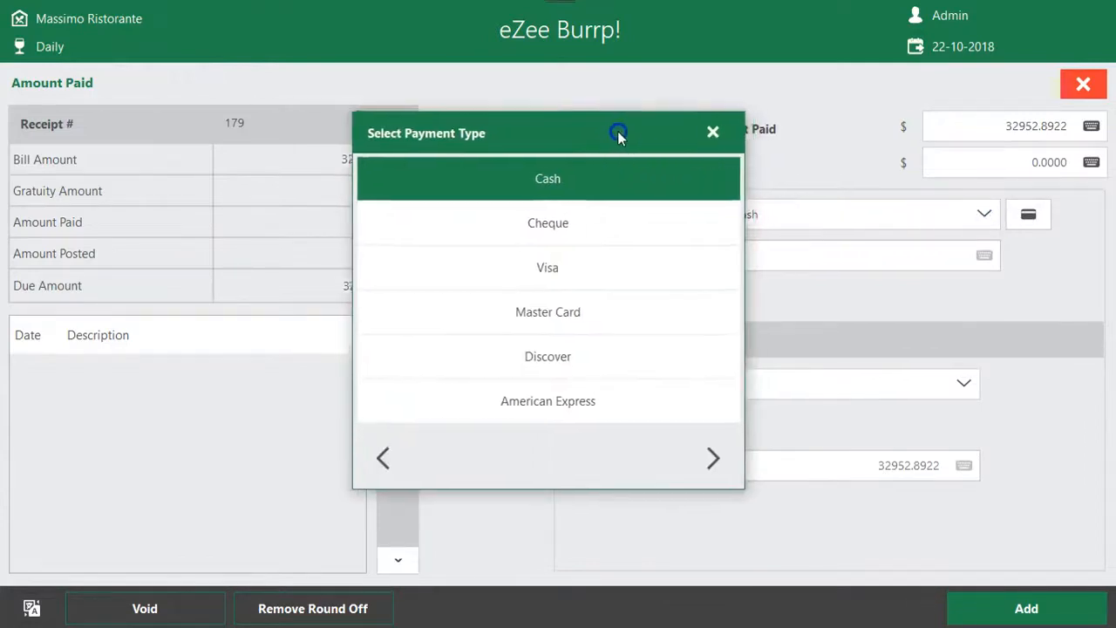
left_click(533, 224)
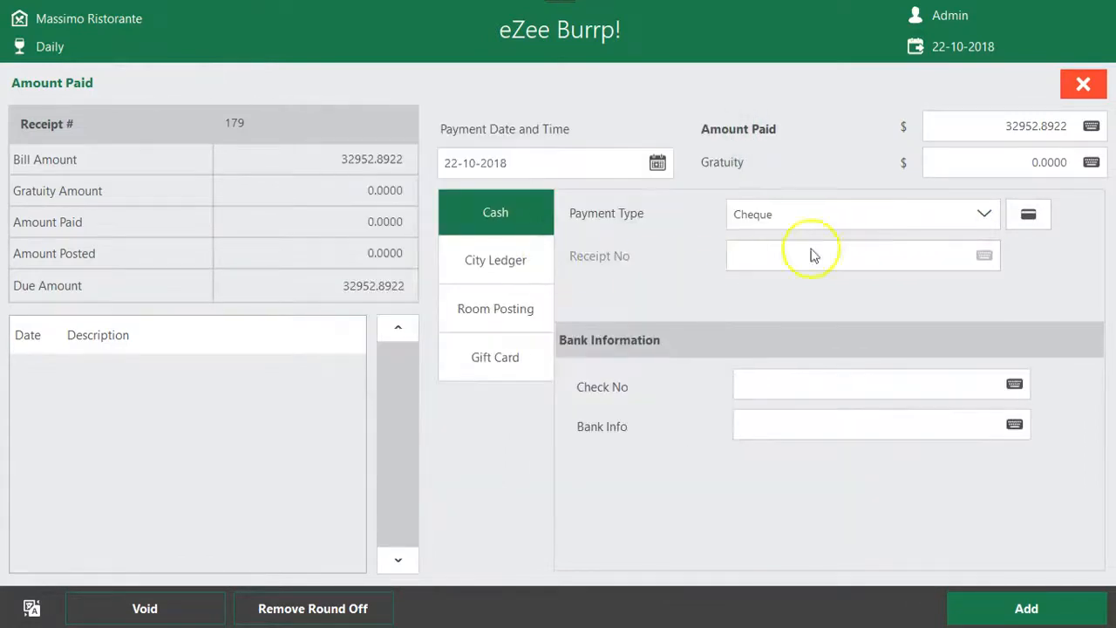
left_click(985, 215)
left_click(561, 277)
left_click(984, 216)
left_click(616, 307)
left_click(989, 213)
left_click(604, 201)
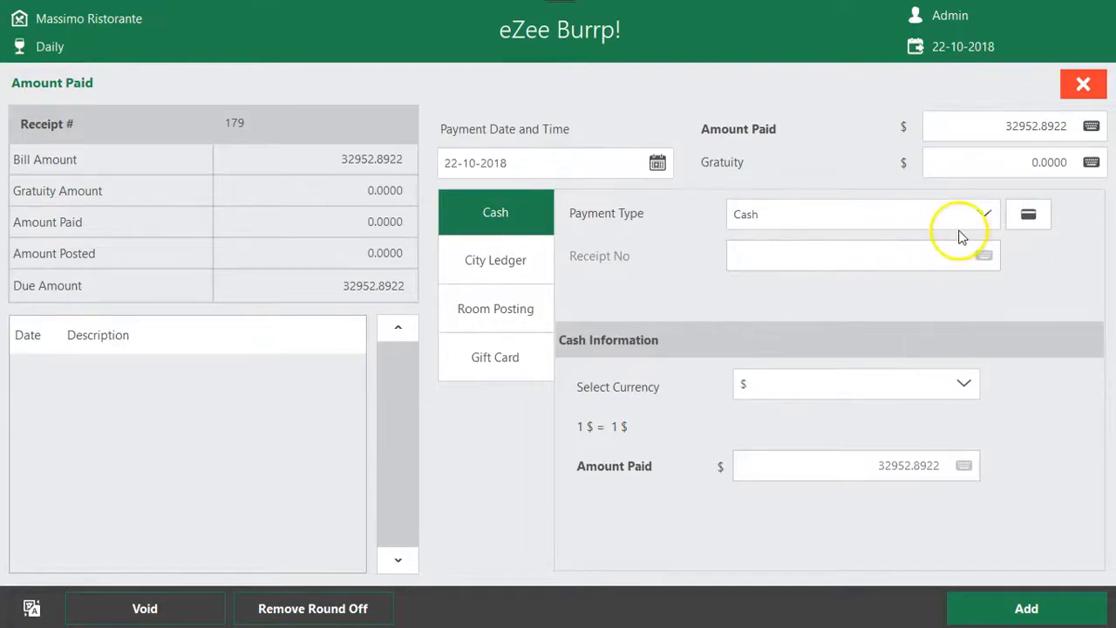
Browse the list of city ledger accounts for the payment and close it without choosing one
left_click(532, 275)
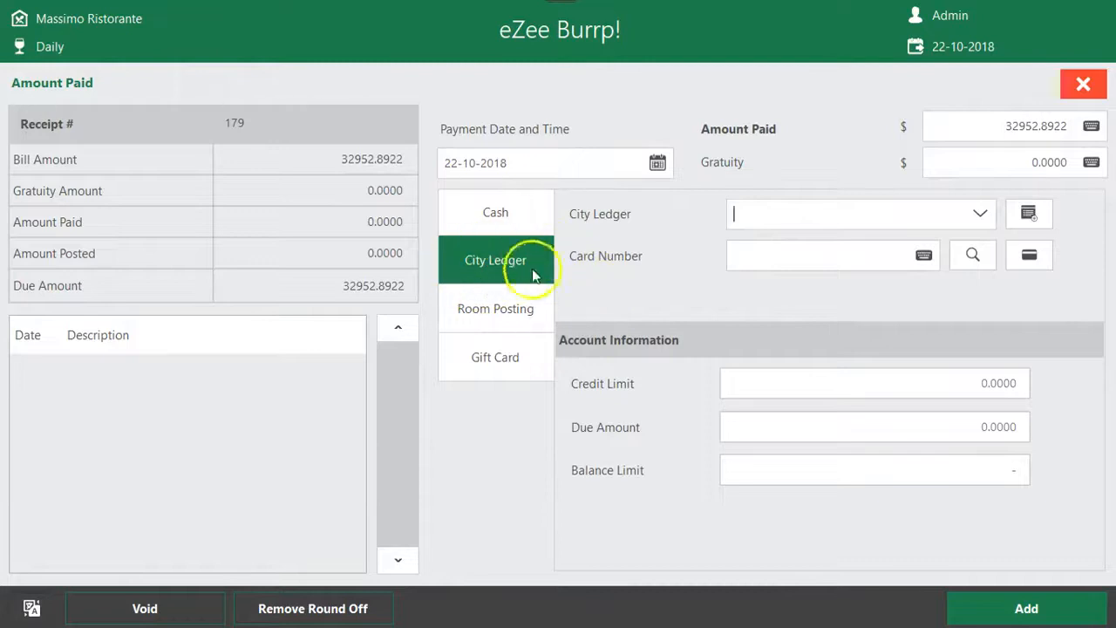
left_click(979, 216)
left_click_drag(640, 61, 496, 60)
left_click(376, 283)
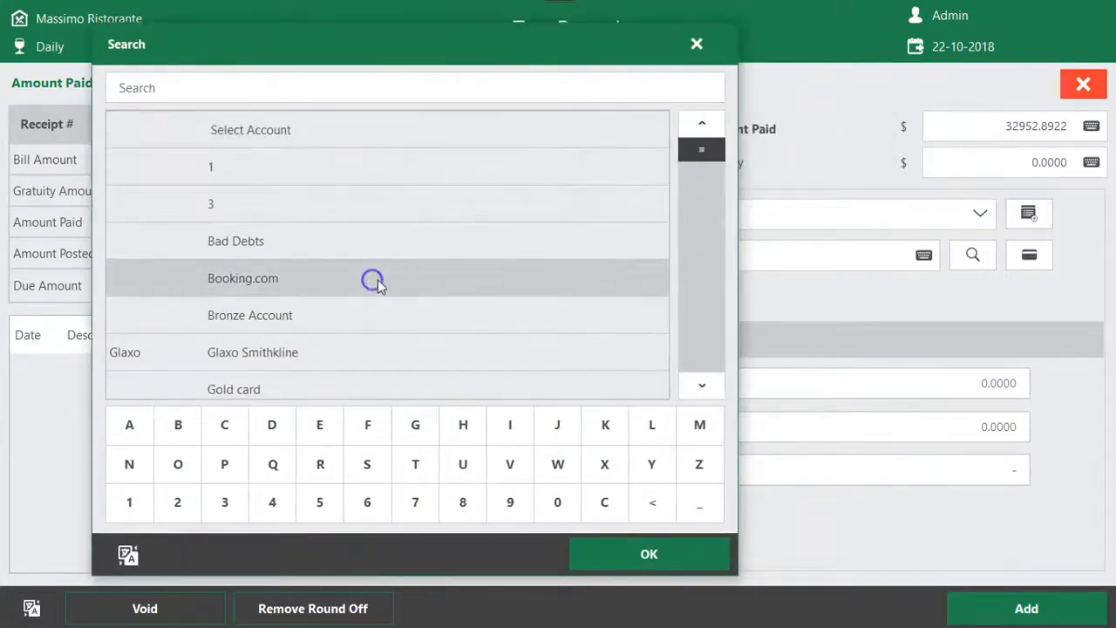
left_click(719, 381)
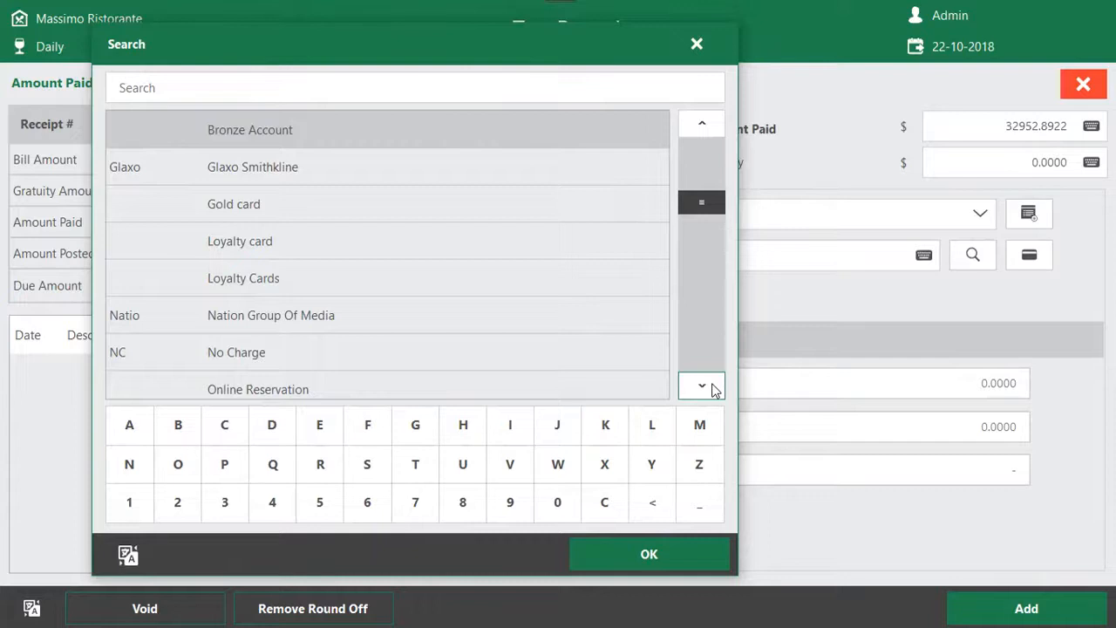
left_click(442, 201)
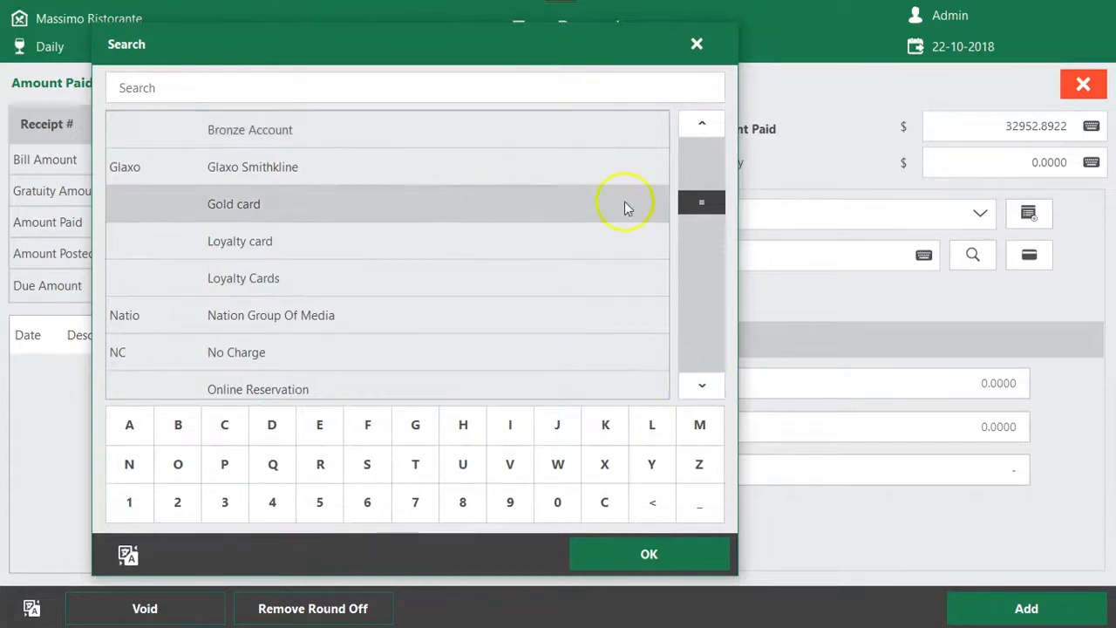
left_click(696, 44)
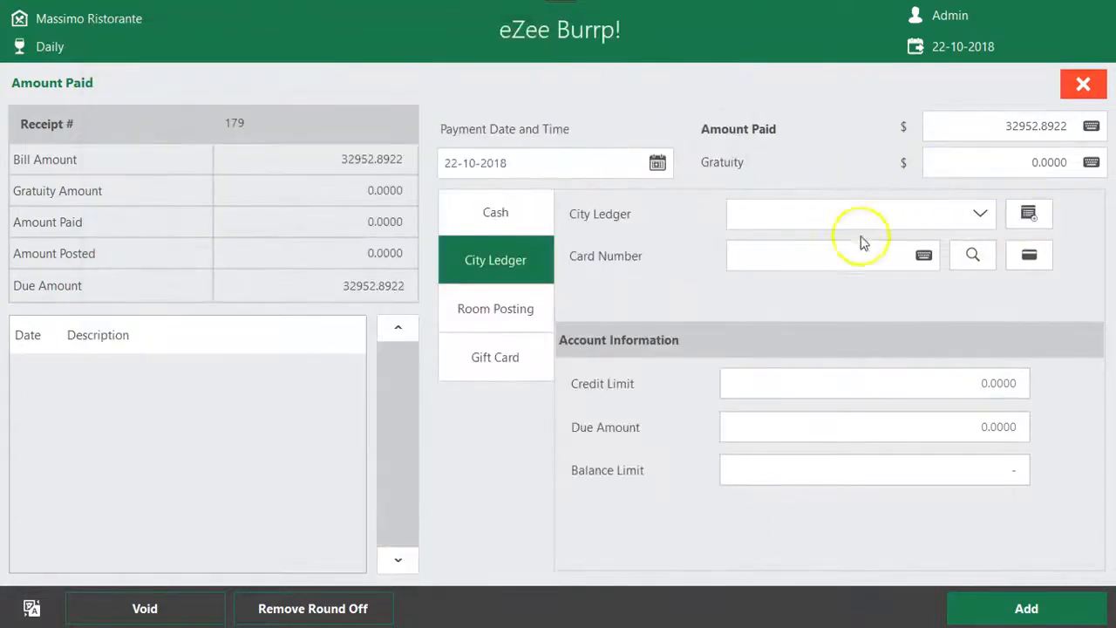
Create a city ledger account for the customer, using the customer's full name as both first name and account name
left_click(885, 213)
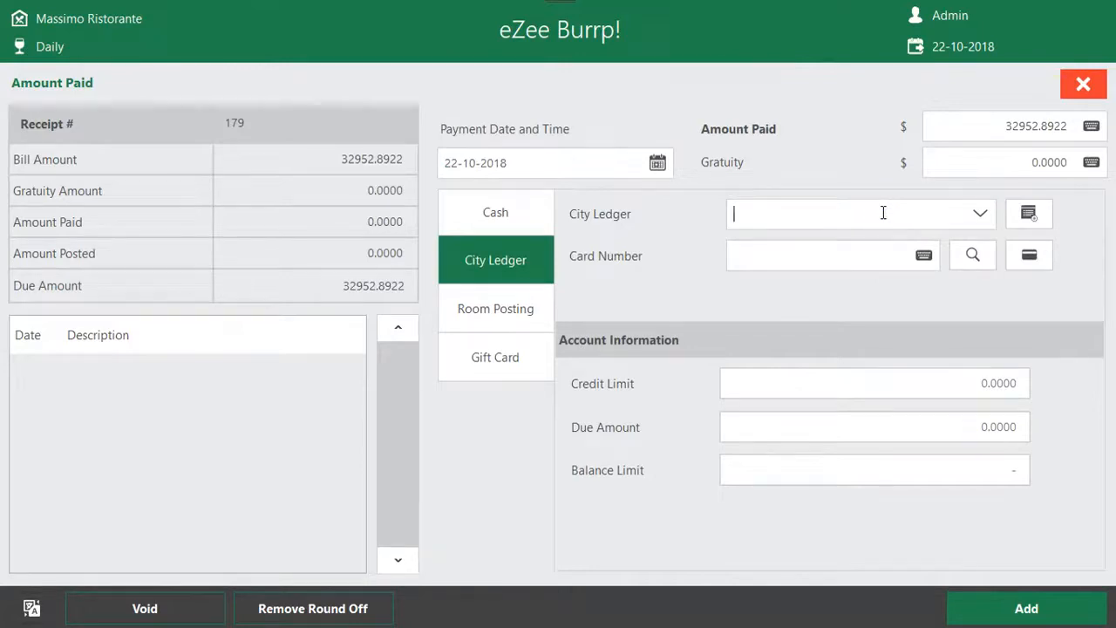
left_click(1031, 218)
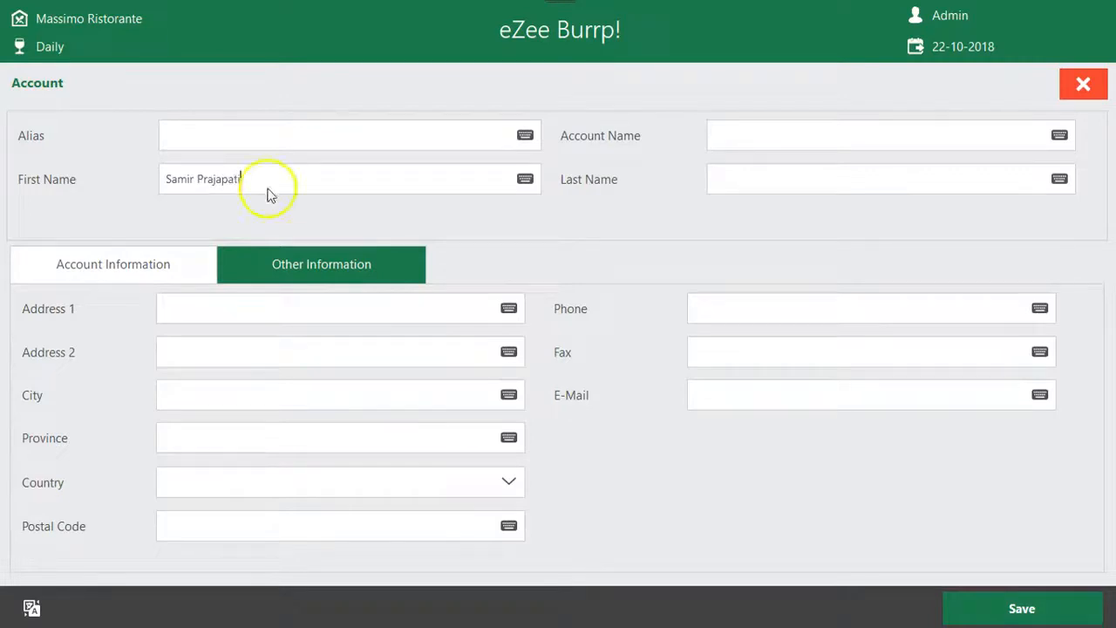
left_click_drag(301, 179, 102, 179)
key("ctrl+c")
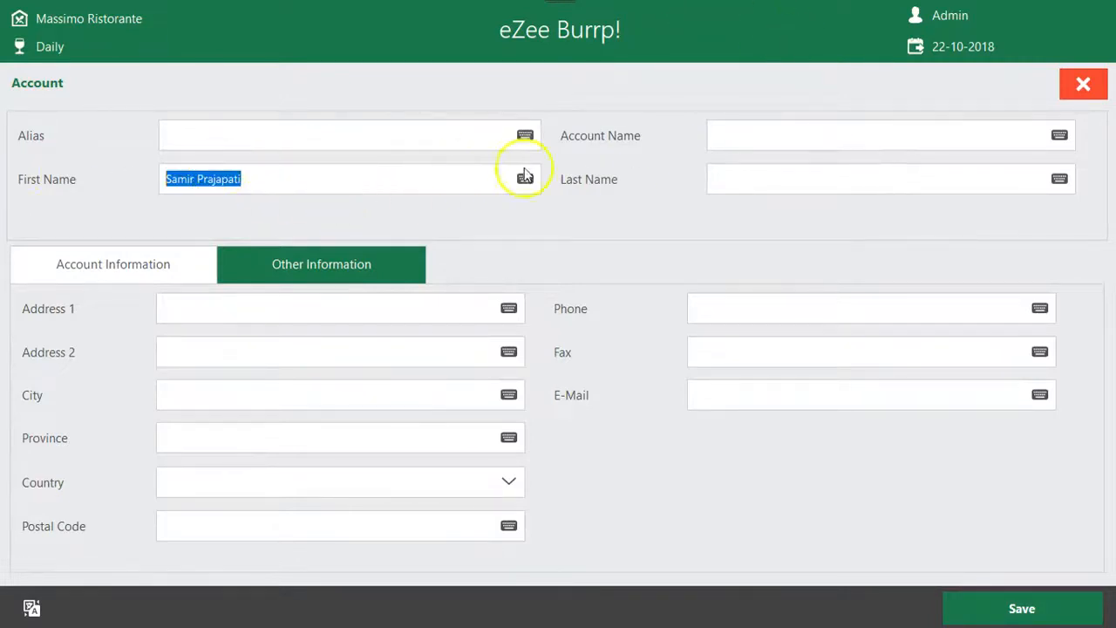
left_click(890, 140)
key("ctrl+v")
left_click(824, 177)
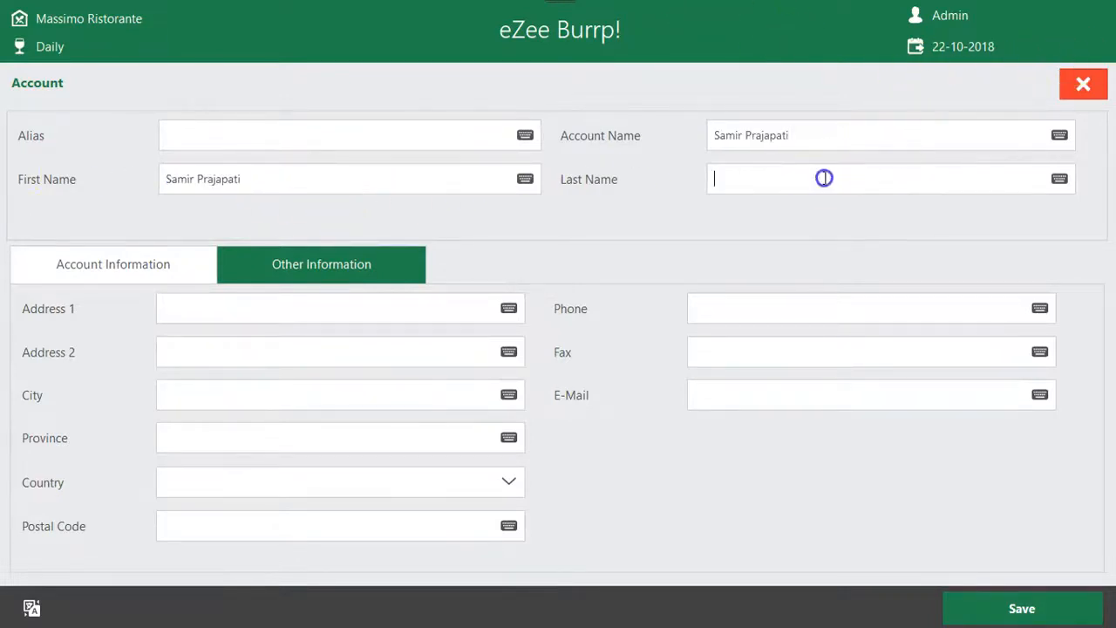
left_click(994, 602)
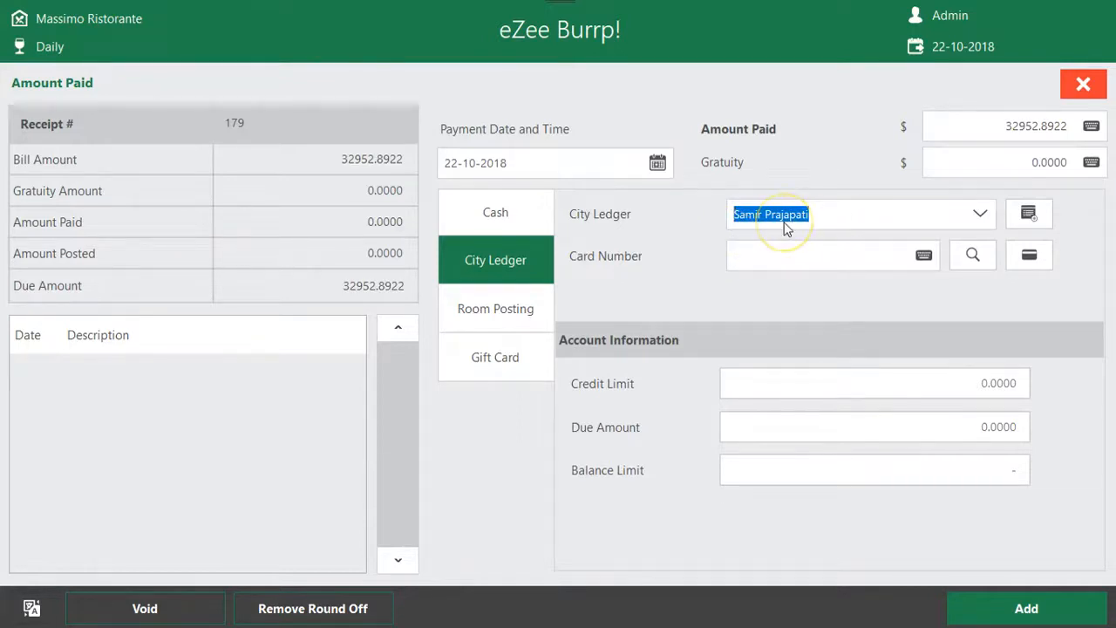
Switch to room posting, sort the in-house guest folios by room and choose the folio of room 105
left_click(529, 310)
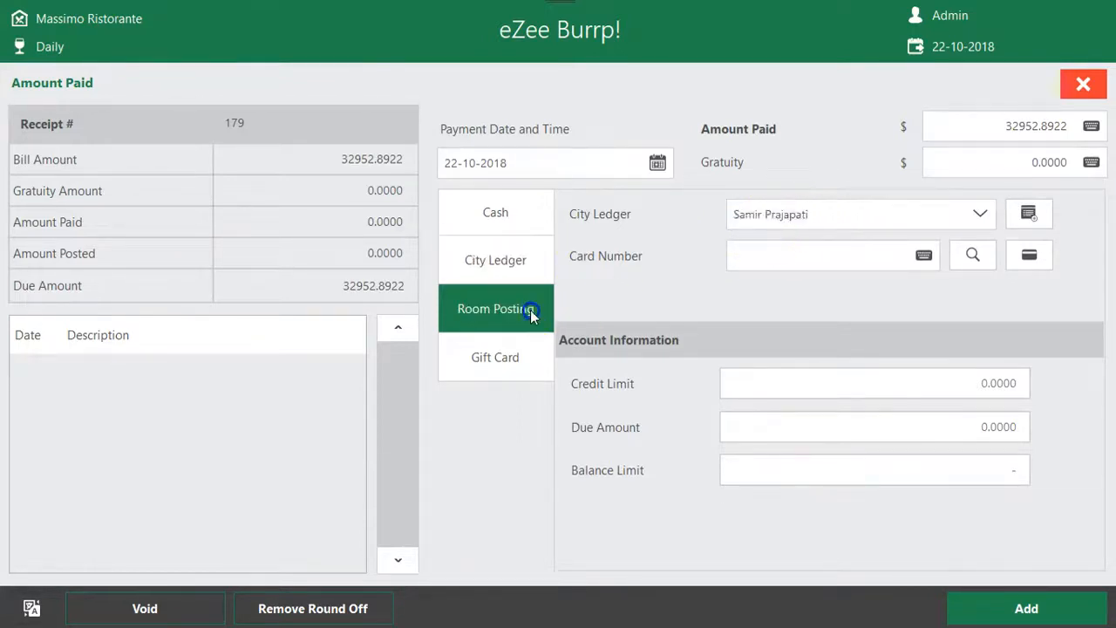
left_click(971, 215)
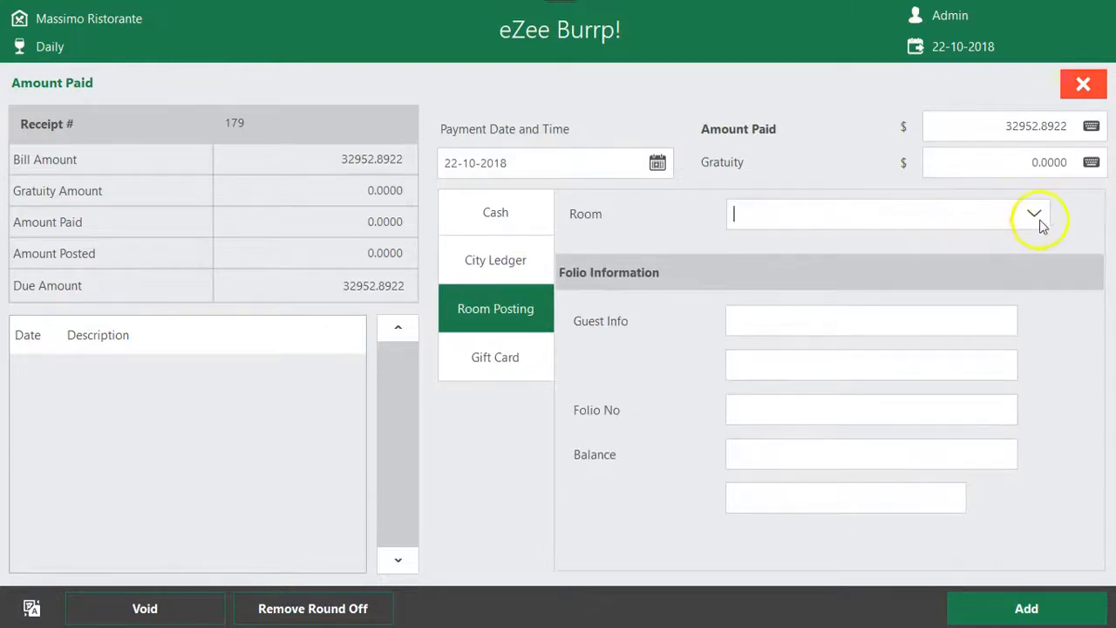
left_click(1002, 218)
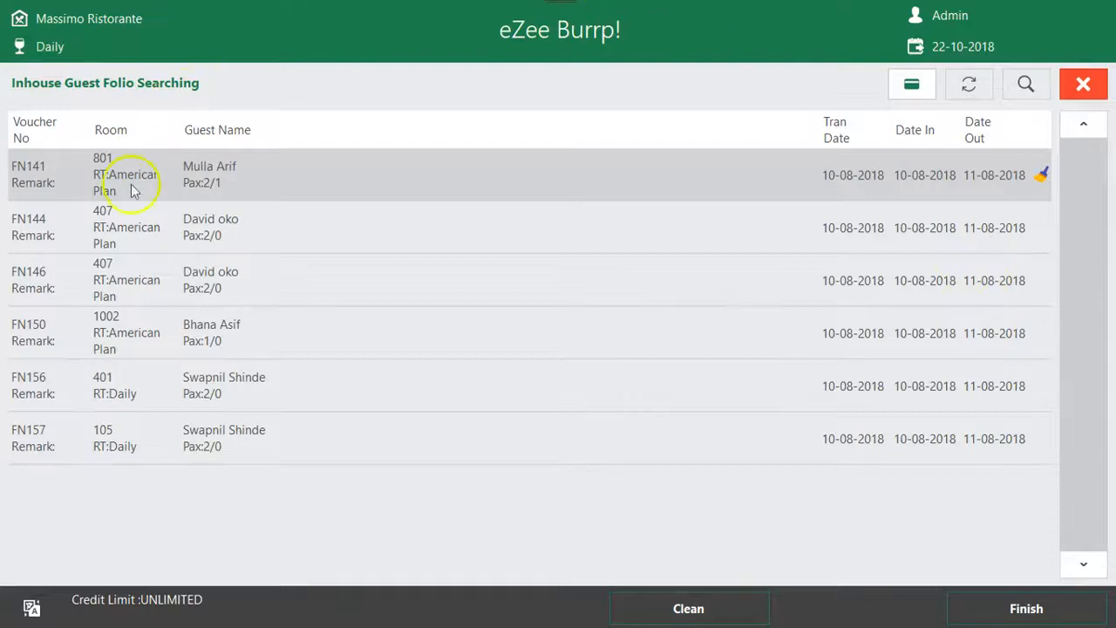
left_click(266, 238)
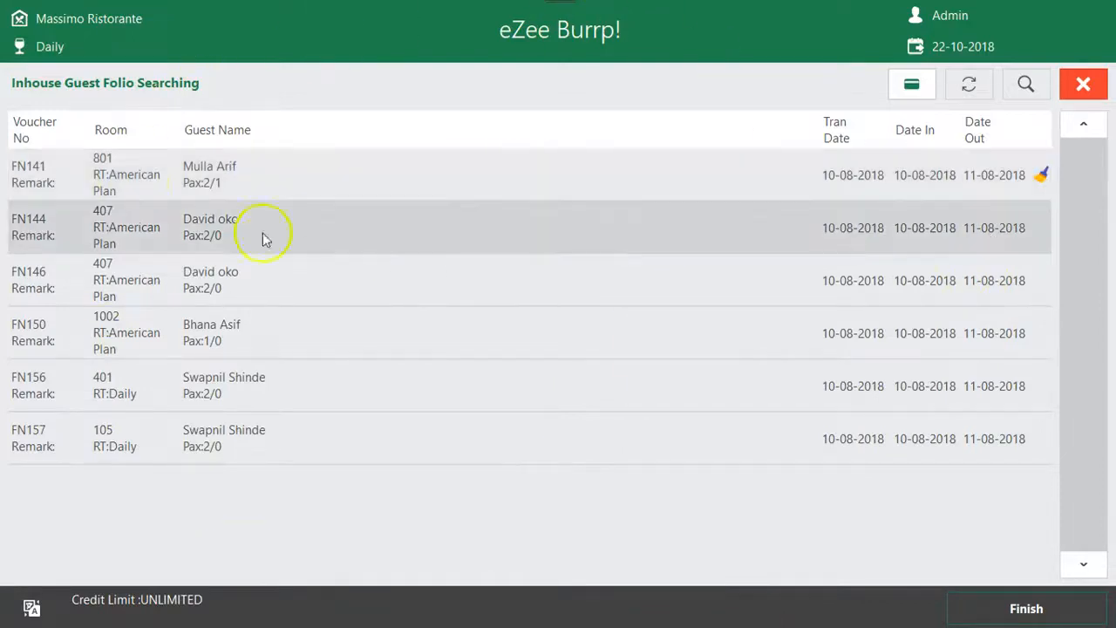
left_click(61, 179)
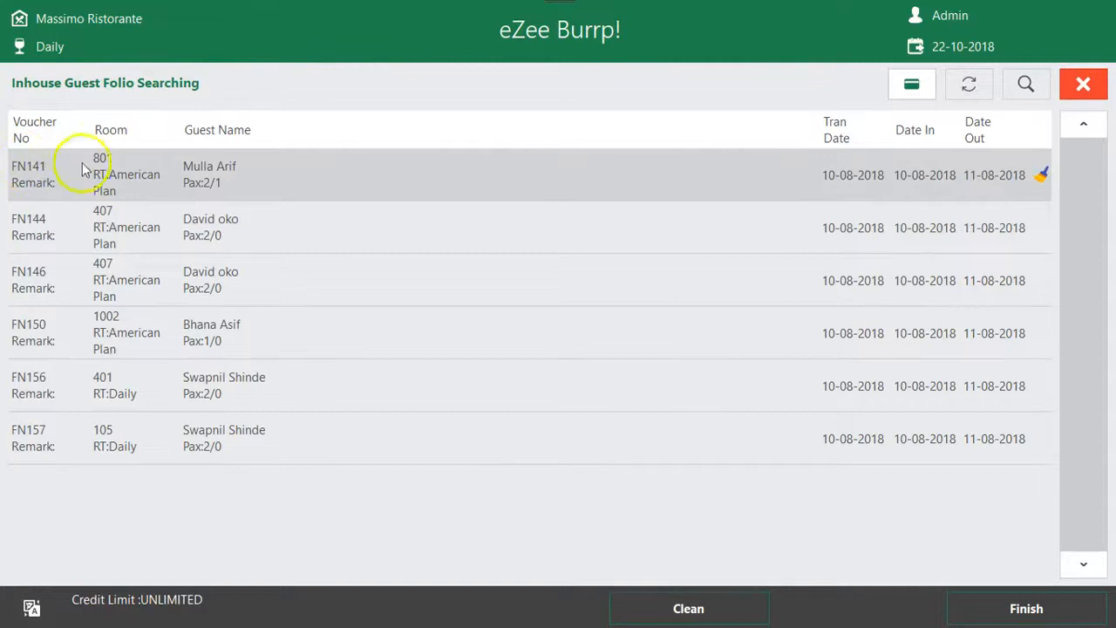
left_click(113, 131)
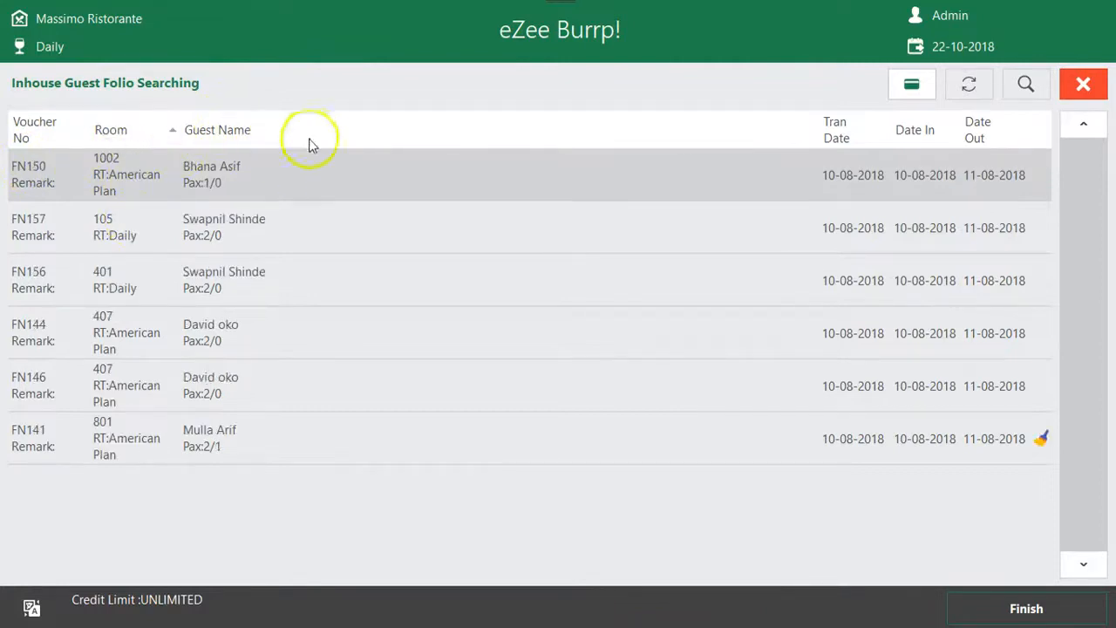
left_click(236, 241)
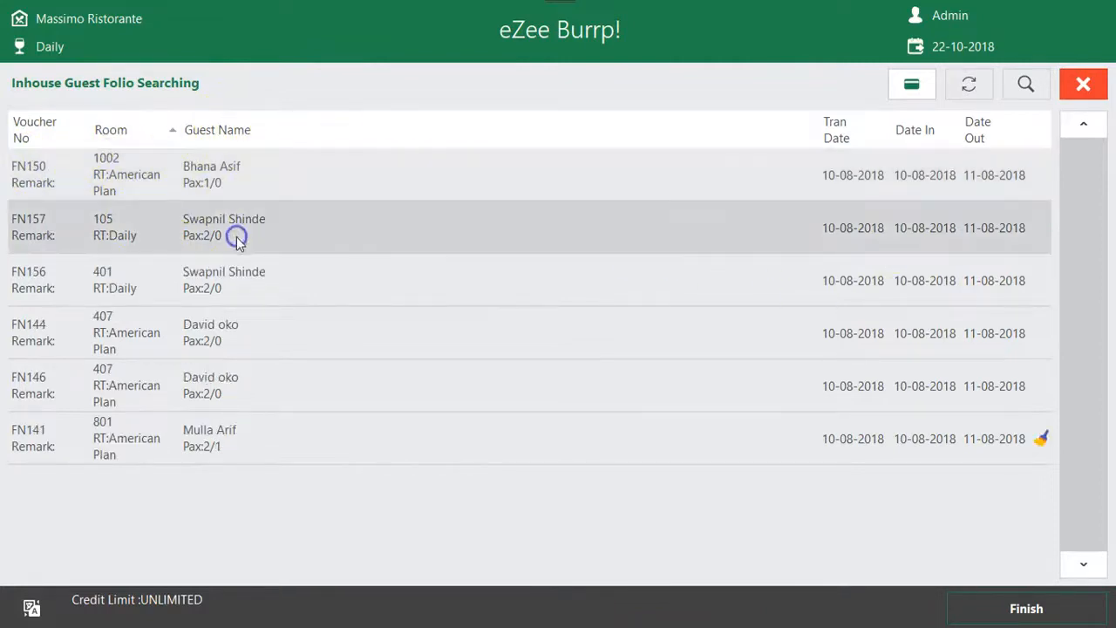
left_click(1014, 586)
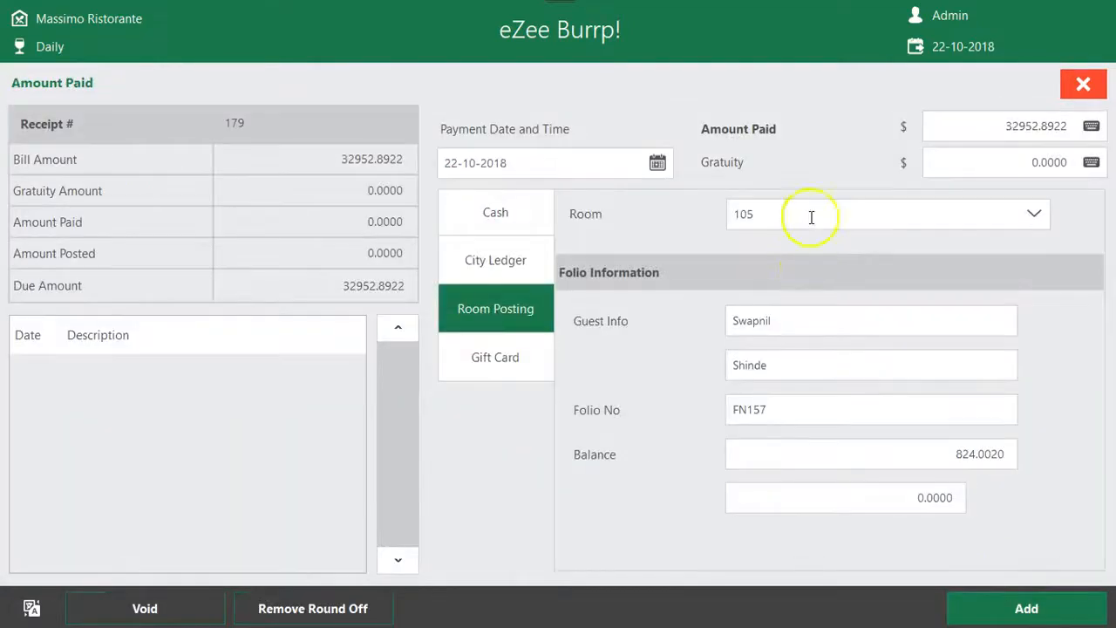
Review the amount paid and the room 105 selection for room posting, and view the gift card payment form
double_click(1001, 125)
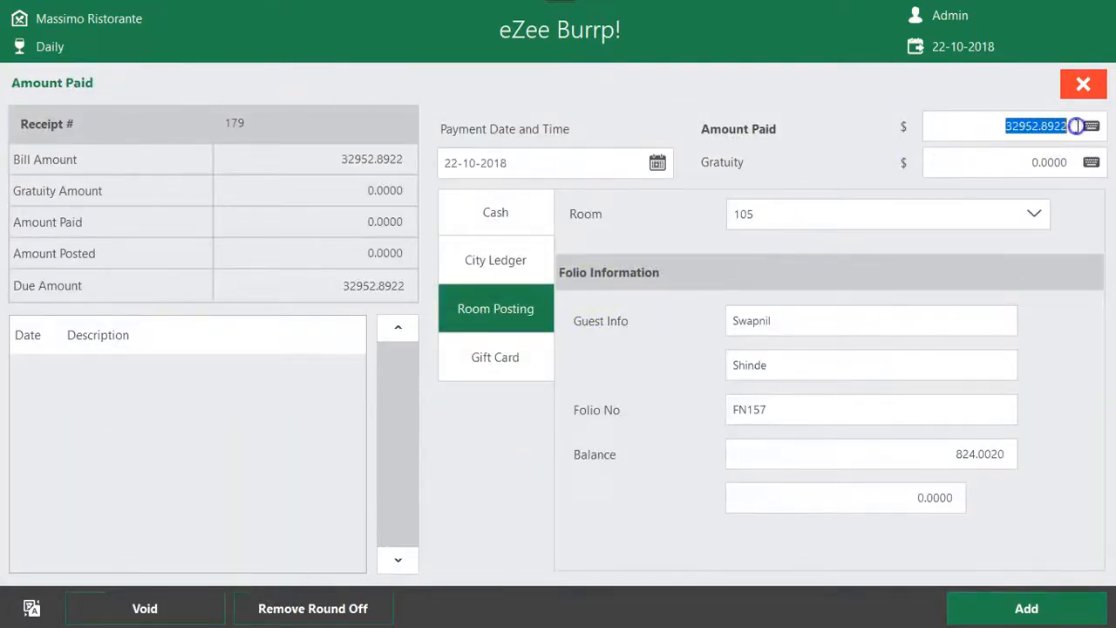
left_click(783, 219)
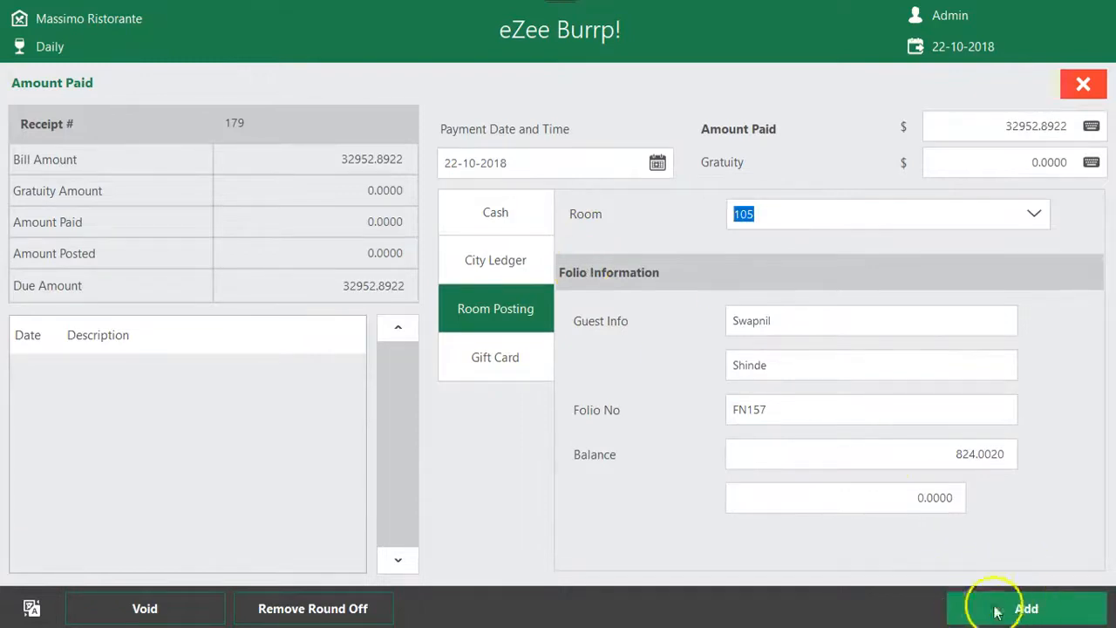
left_click_drag(994, 125, 1090, 123)
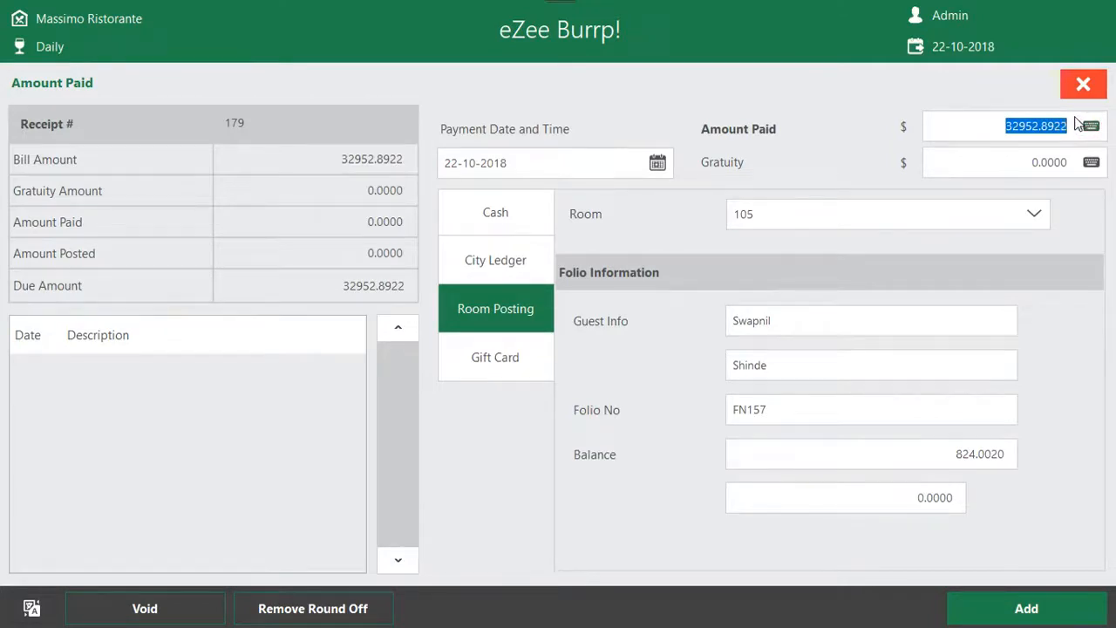
left_click(518, 375)
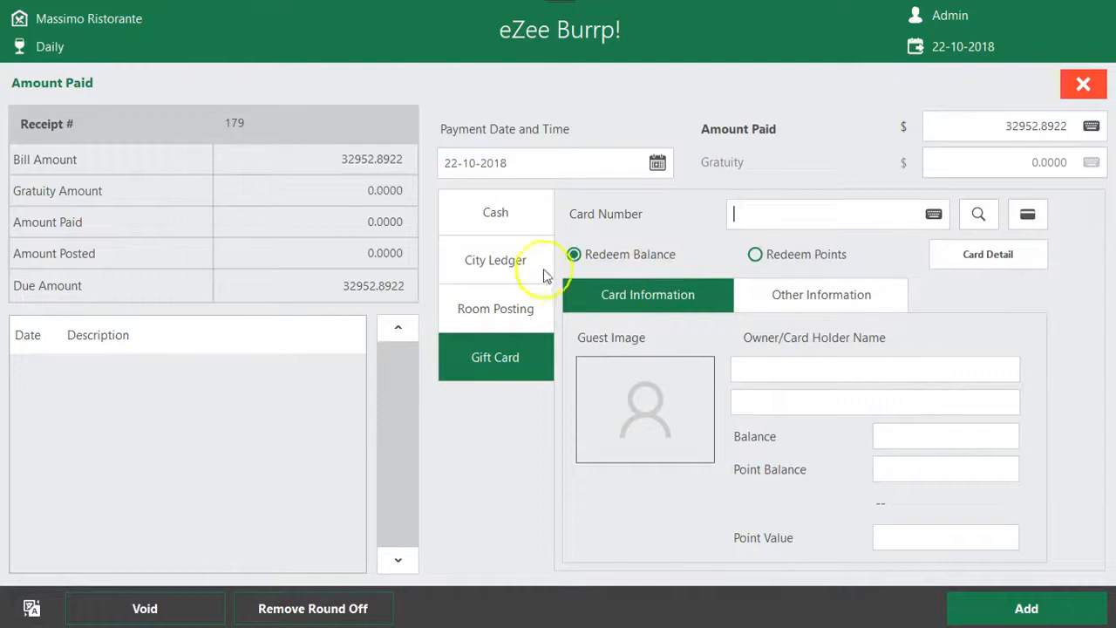
Settle the full amount due on the receipt with a cash payment and open the receipt's print preview
left_click(523, 220)
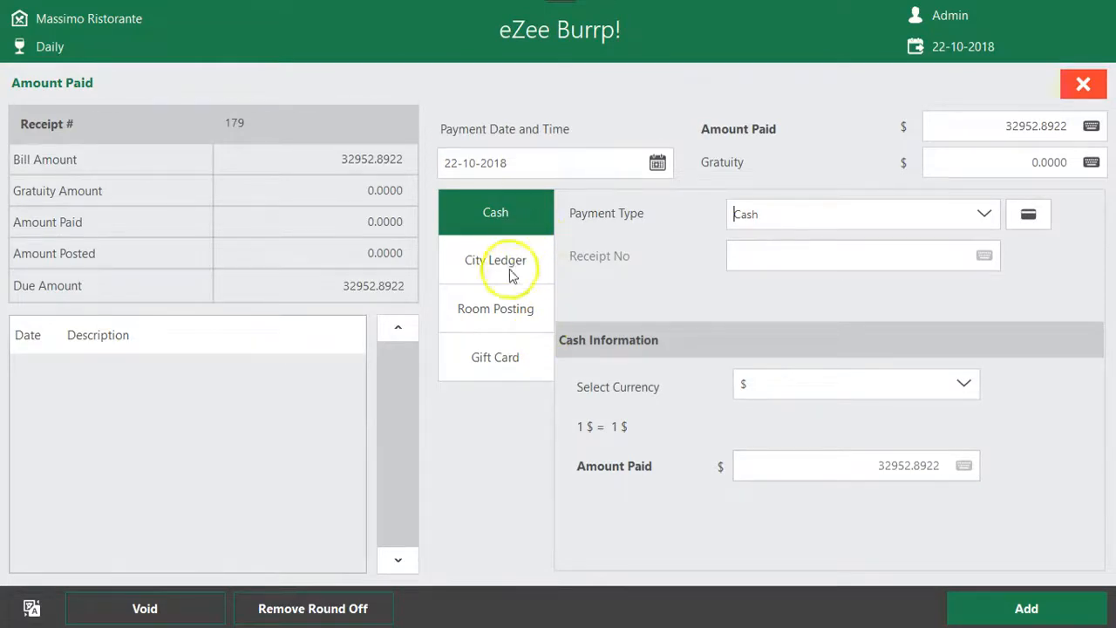
left_click_drag(776, 214, 682, 227)
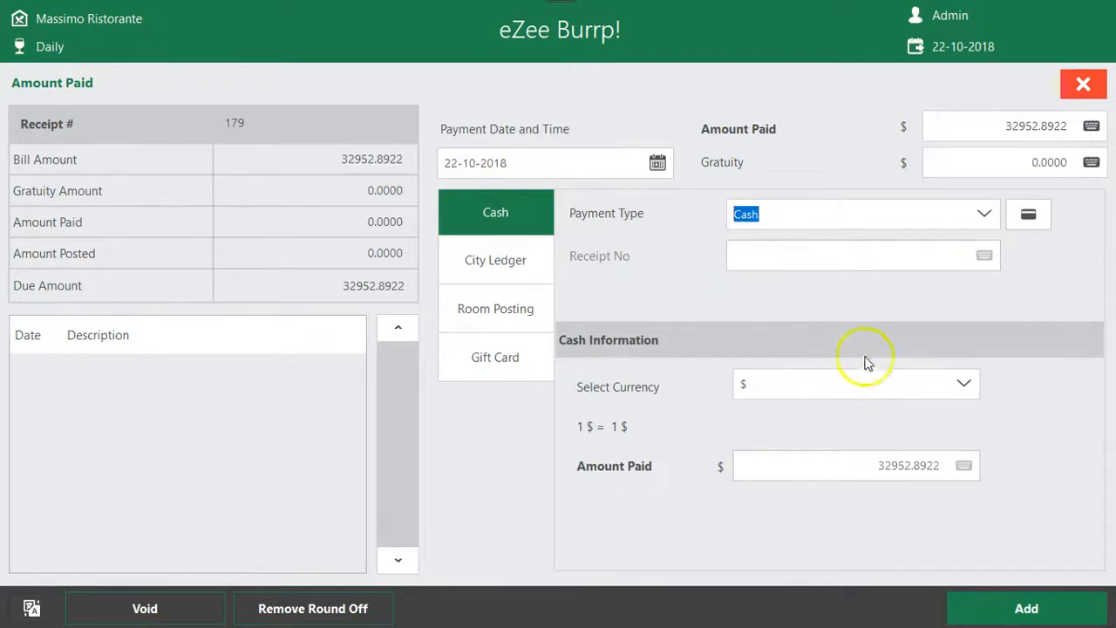
left_click(1020, 605)
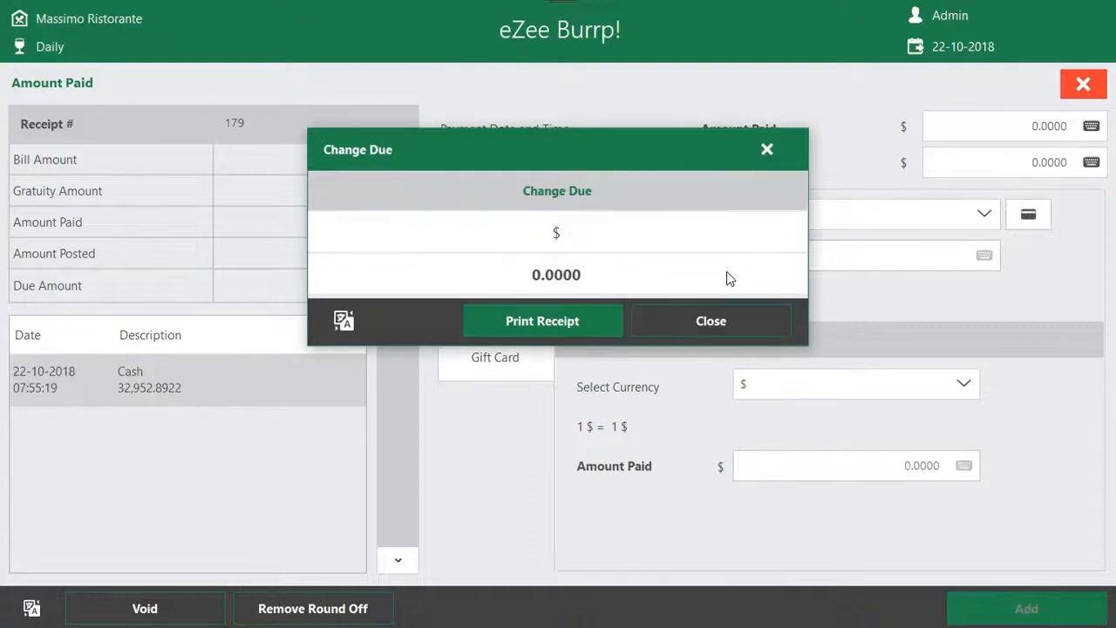
left_click(533, 320)
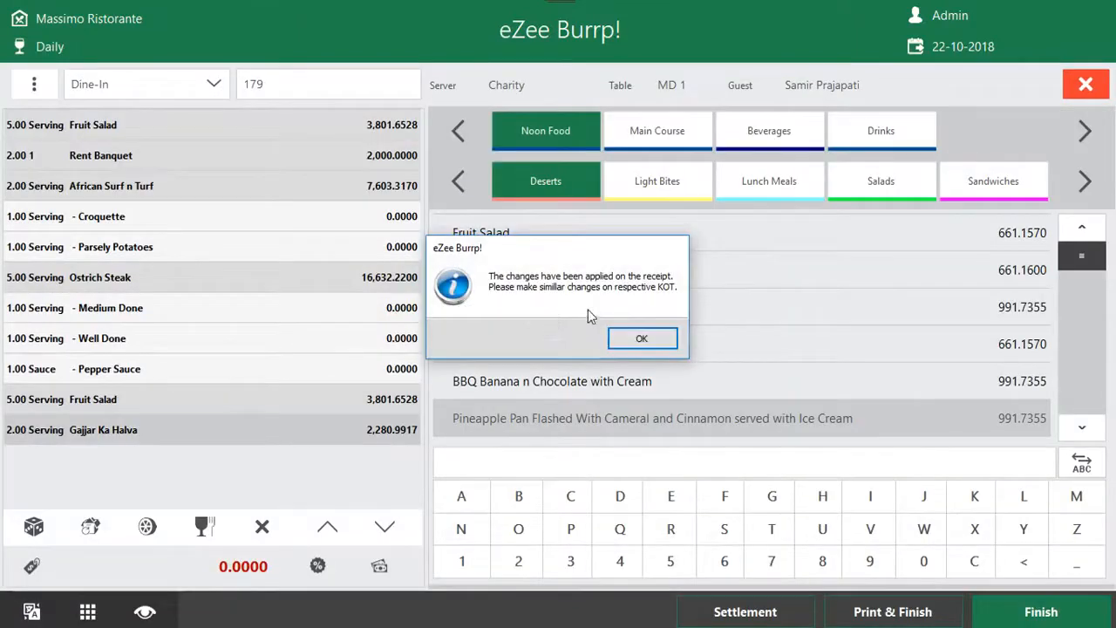
left_click(626, 327)
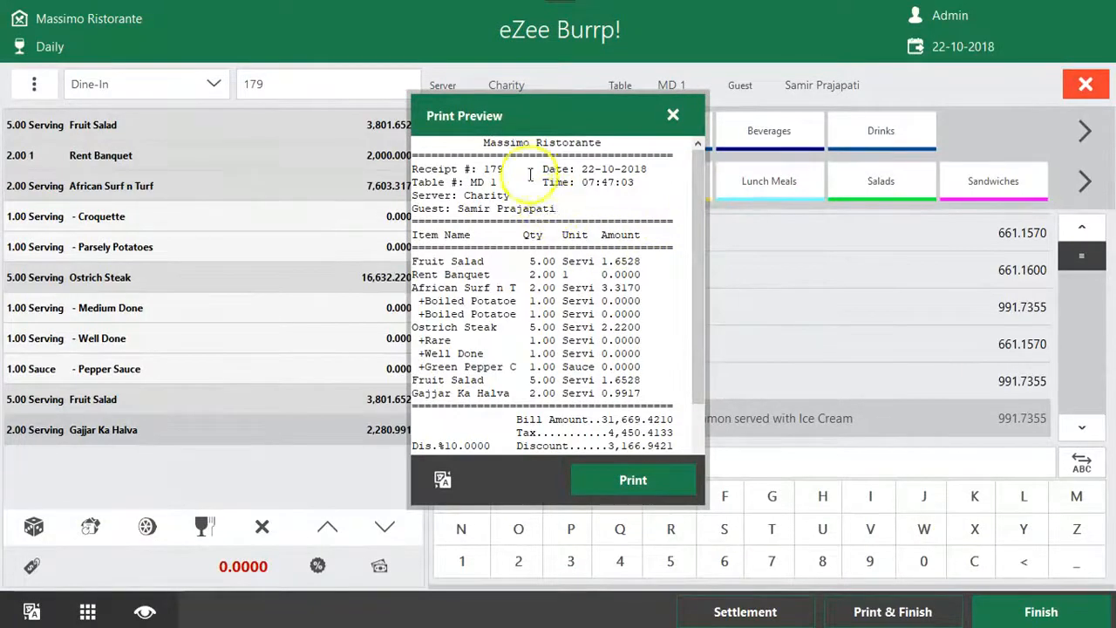
Examine the receipt number, table, totals and cash payment line in the receipt's print preview, and close it
left_click_drag(521, 169, 413, 167)
left_click_drag(521, 185, 403, 182)
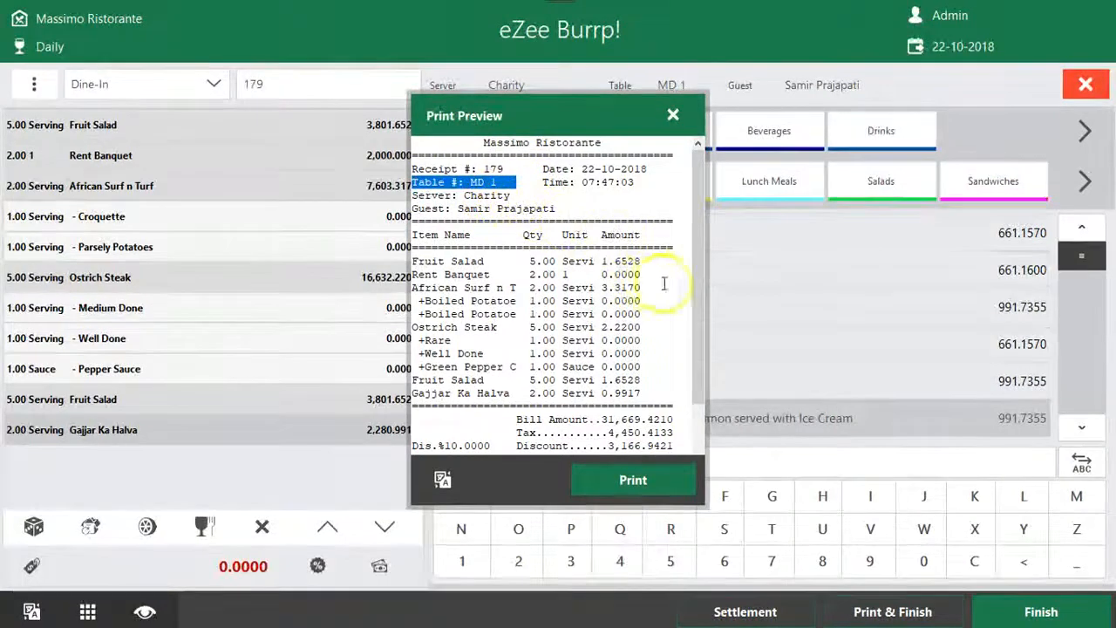
left_click_drag(705, 269, 706, 328)
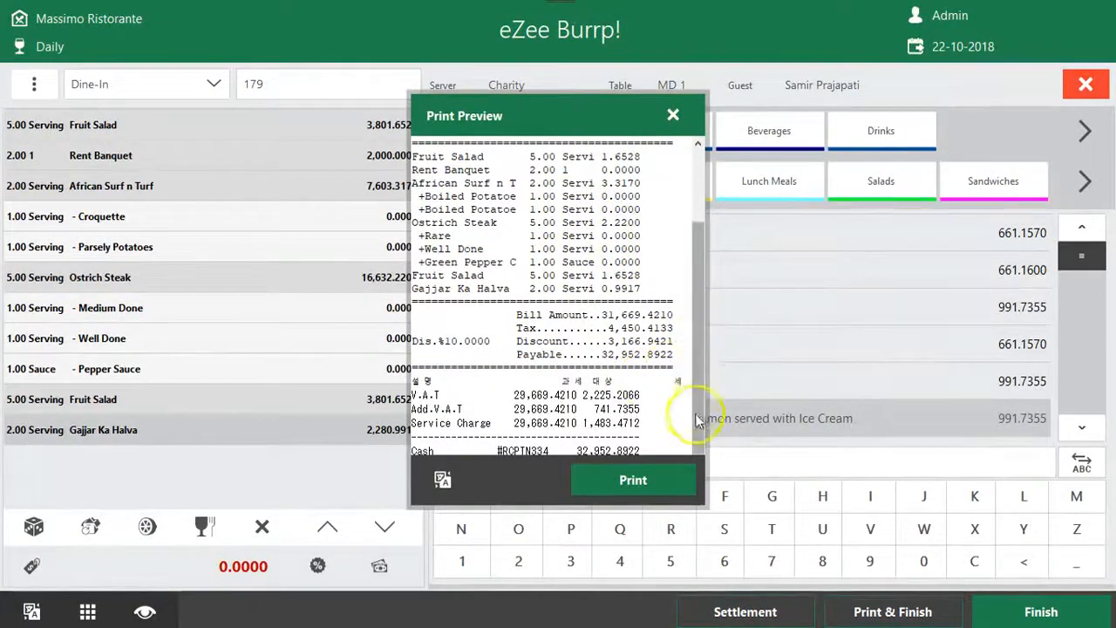
left_click_drag(648, 448, 422, 446)
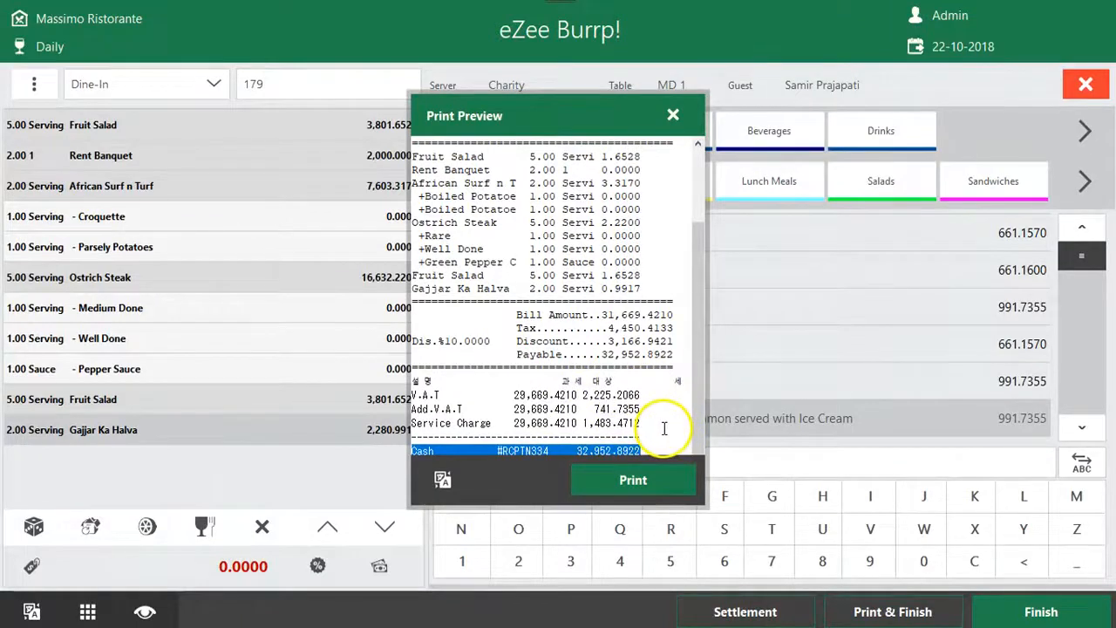
left_click(673, 116)
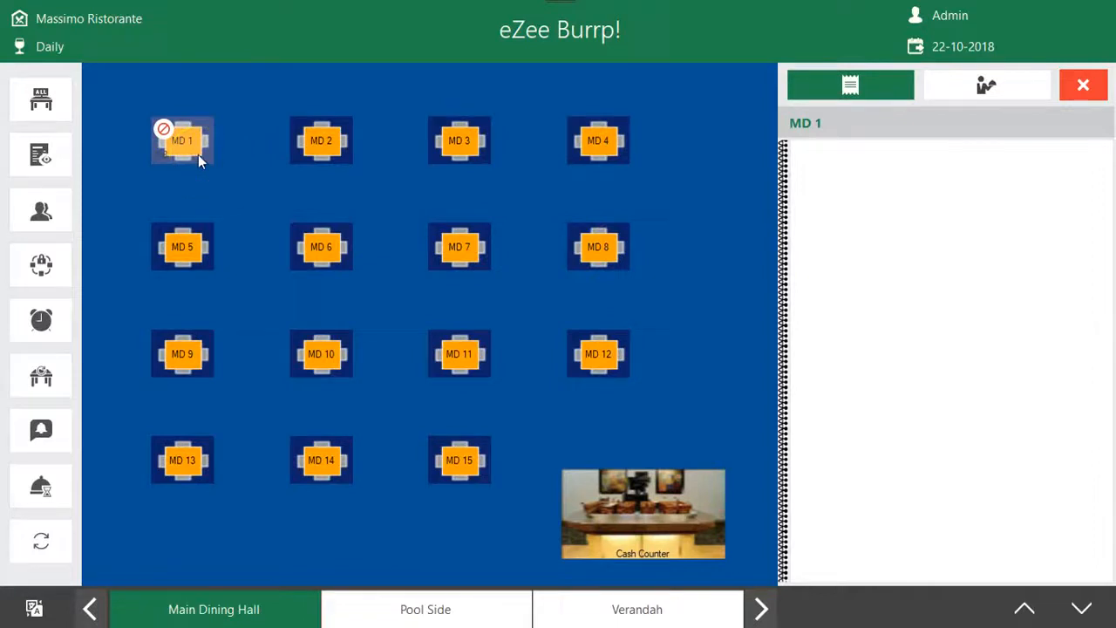
View the actions offered for the settled table MD 1 and close them without choosing one
left_click(195, 142)
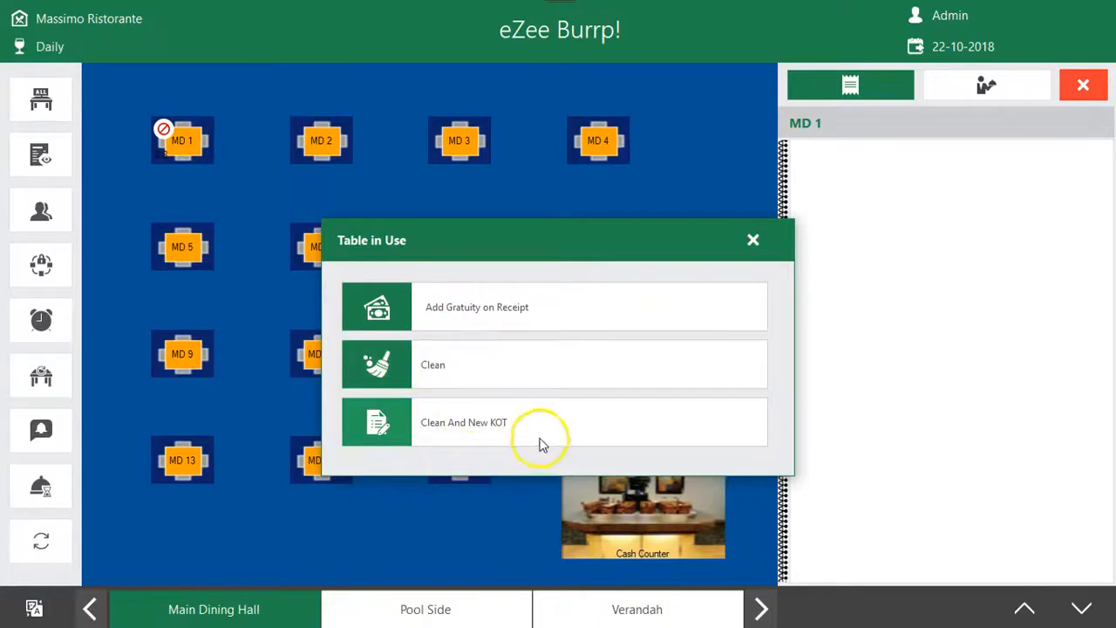
left_click(752, 240)
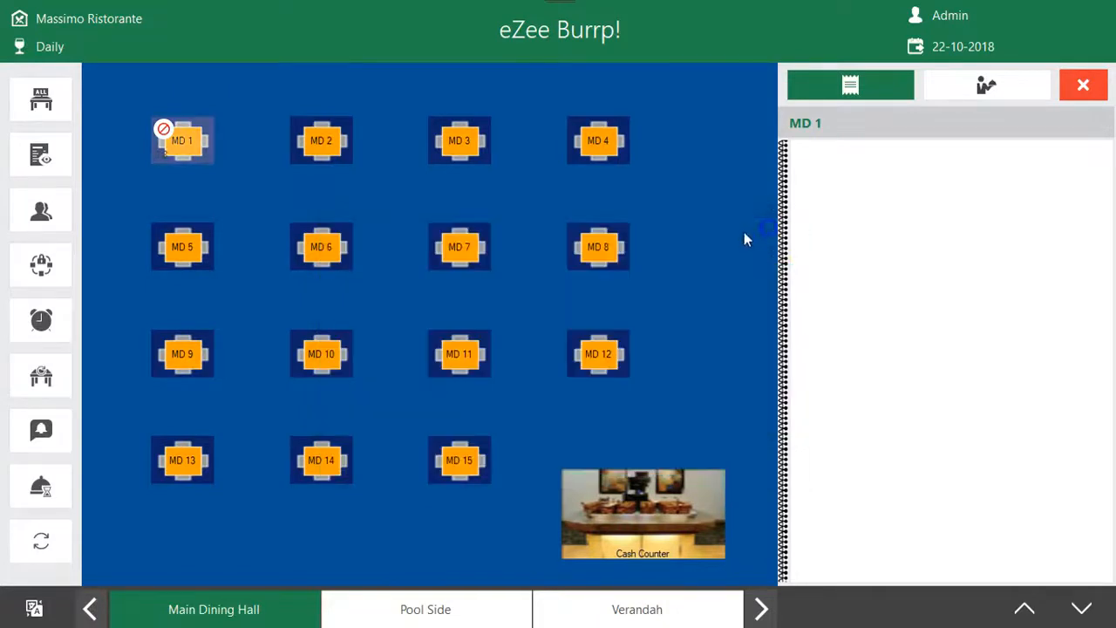
Look through the table layout's table status, receipt view and guest display options and the Net Locks list
left_click(41, 101)
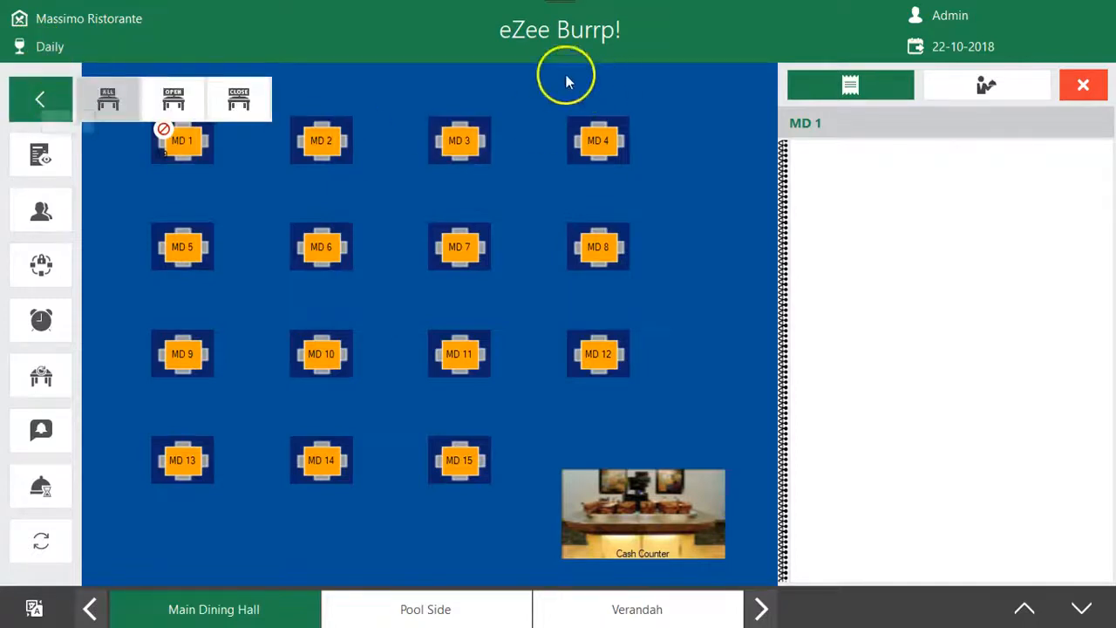
left_click(106, 97)
left_click(45, 153)
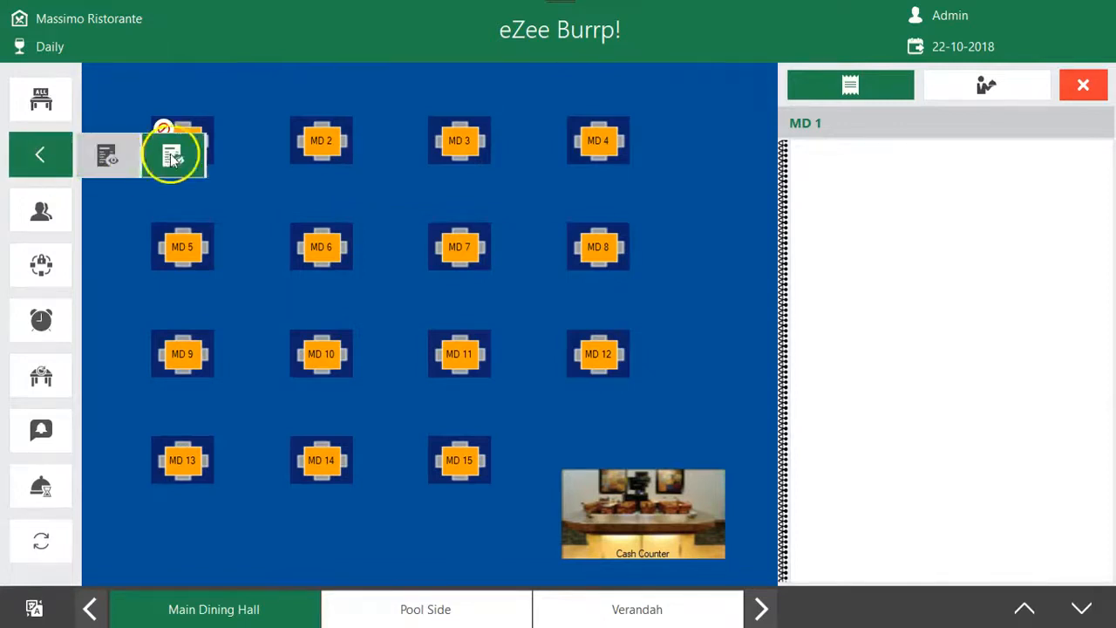
left_click(120, 145)
left_click(61, 199)
left_click(122, 199)
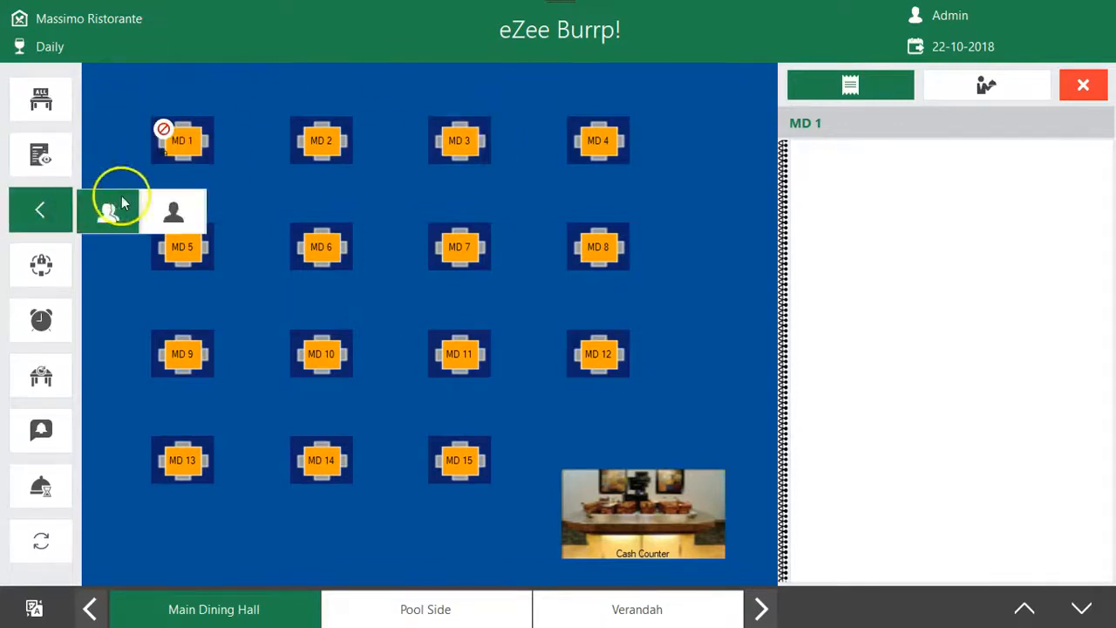
left_click(41, 263)
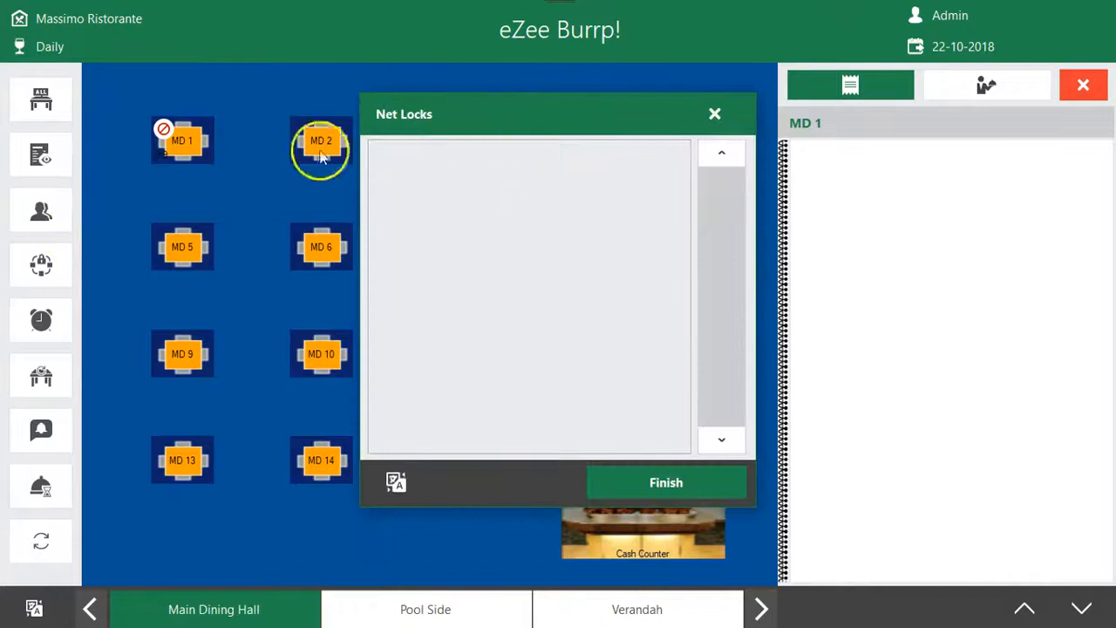
left_click(714, 113)
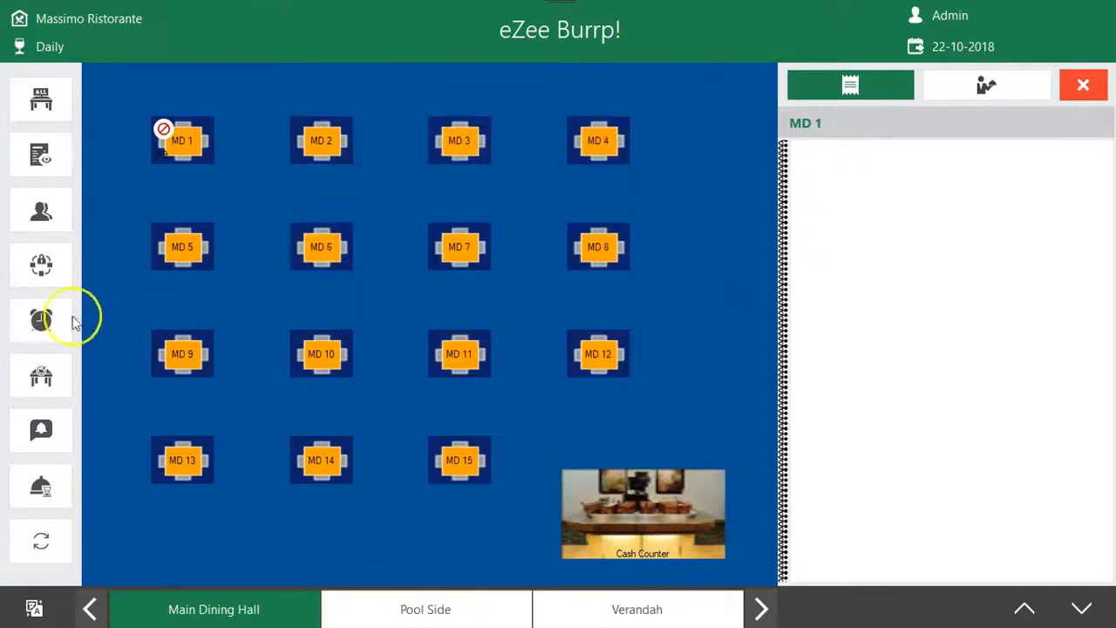
Leave the table layout for the main screen and open the Dine In order type again
left_click(1079, 86)
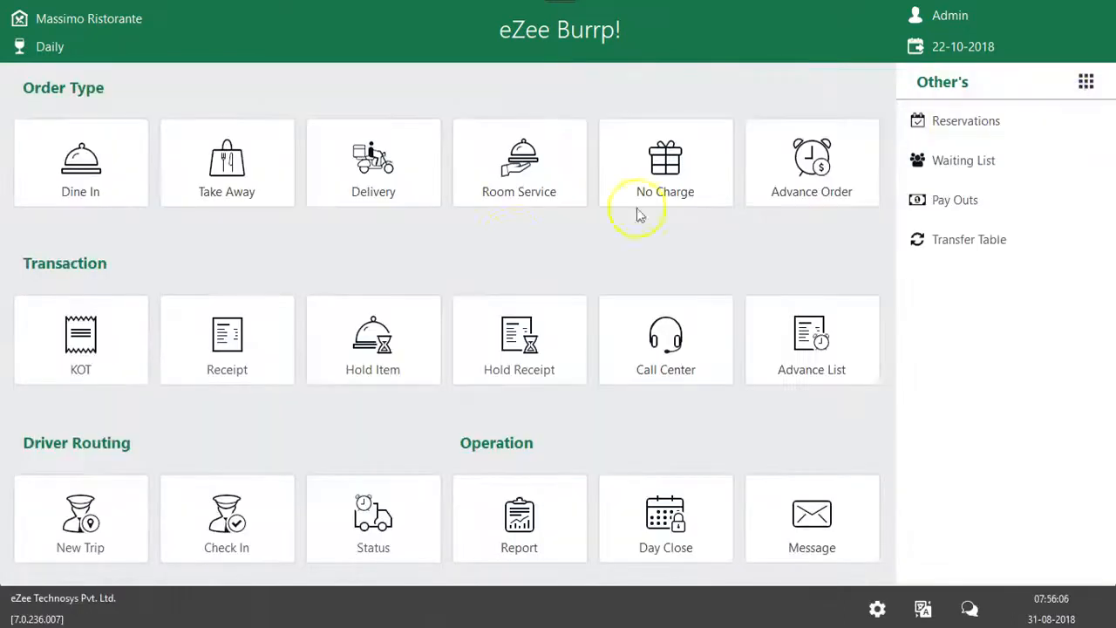
left_click(230, 143)
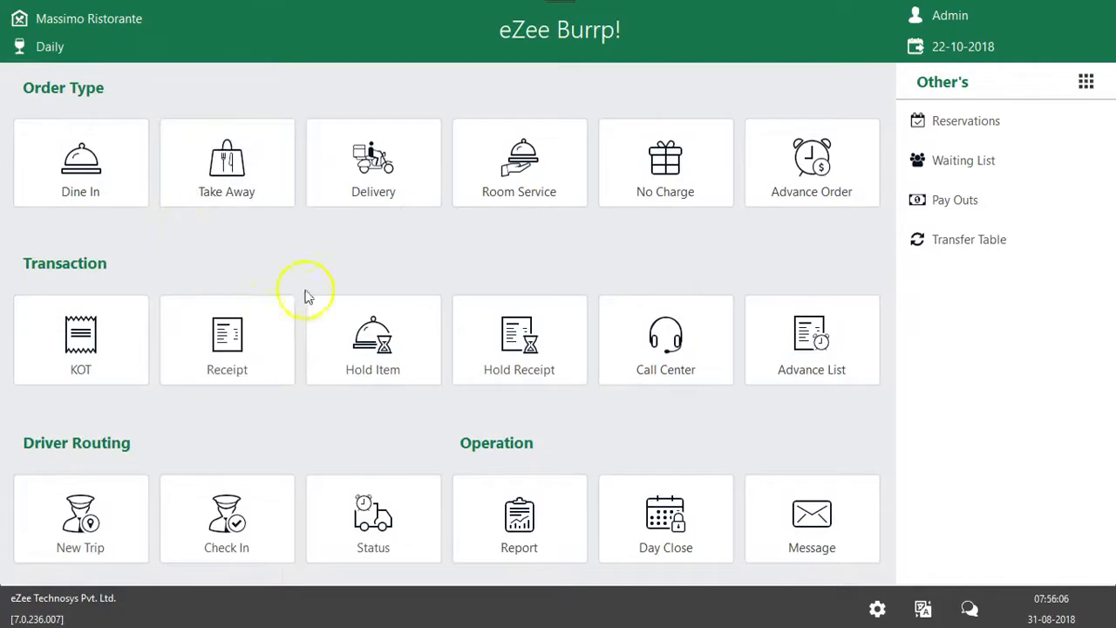
left_click(73, 181)
left_click(326, 144)
left_click(813, 167)
left_click(325, 142)
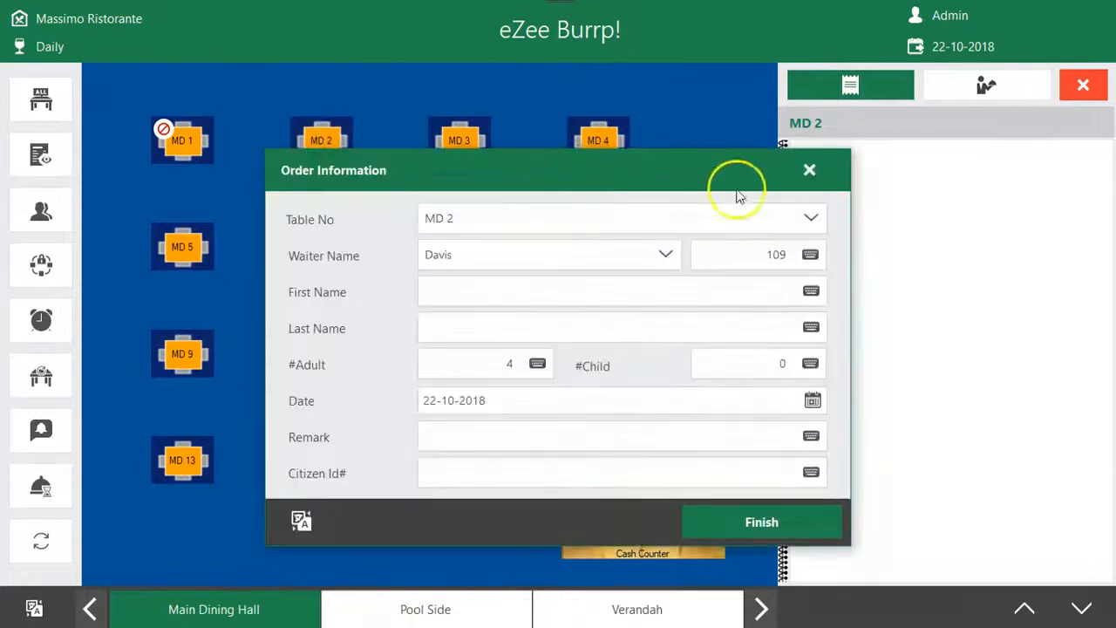
left_click(809, 170)
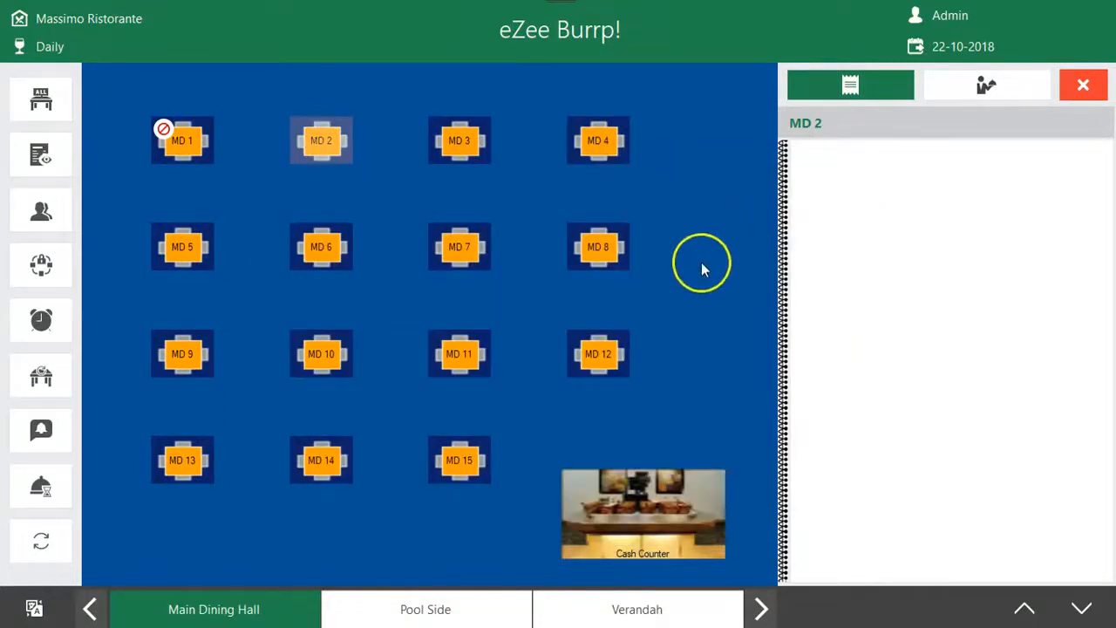
Start a new dine-in KOT for table MD 2 using the default order information
left_click(311, 141)
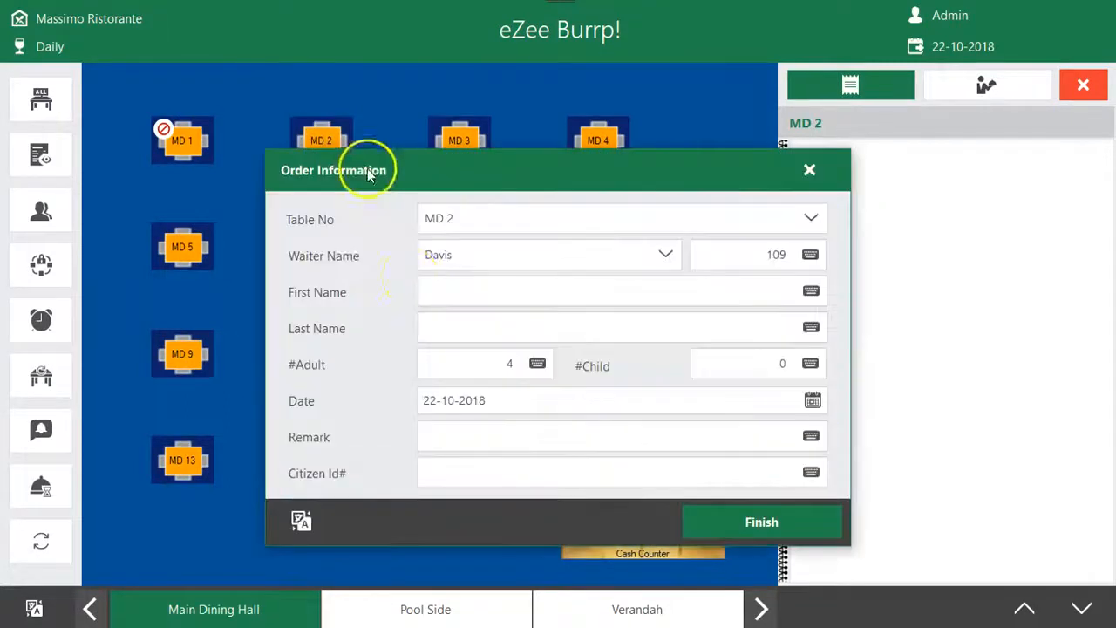
left_click(715, 527)
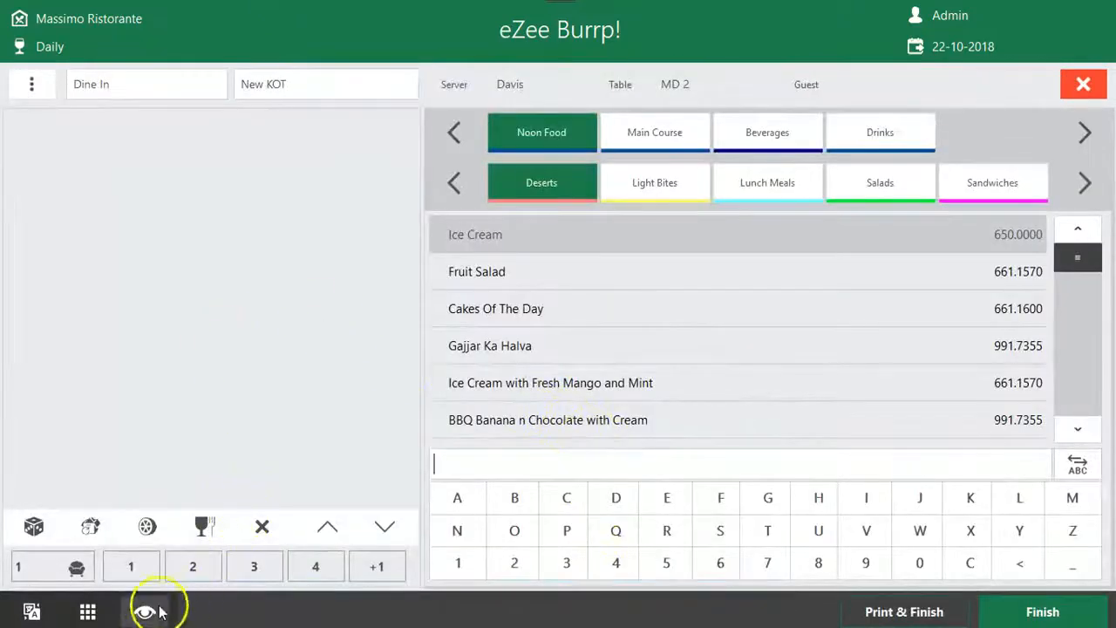
Show the menu items of the KOT in Main View and switch back to Retail View
left_click(145, 612)
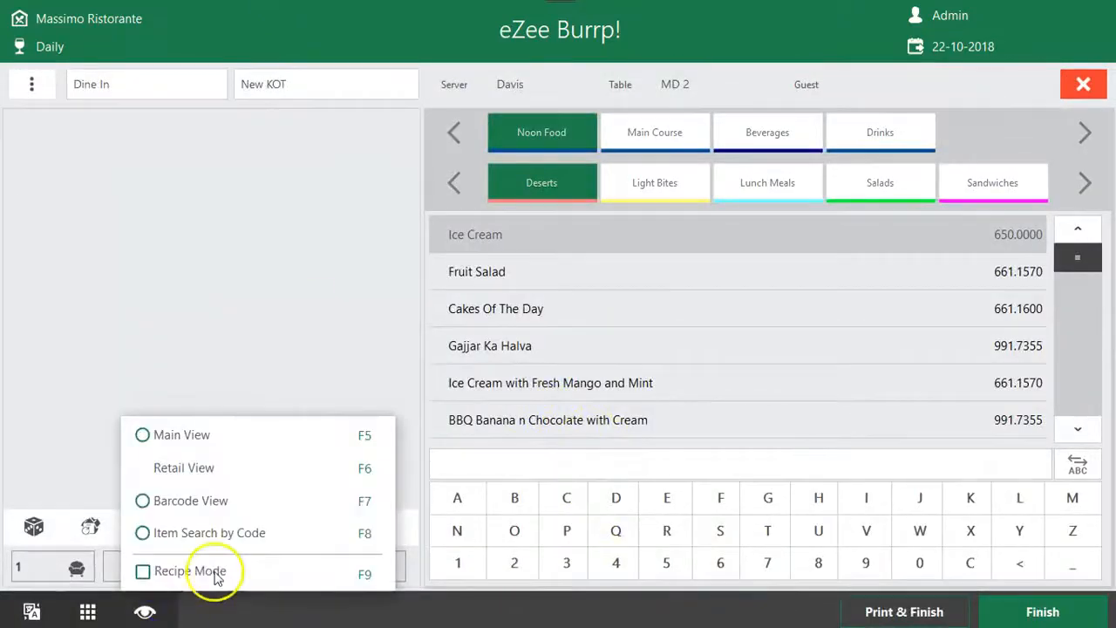
left_click(198, 438)
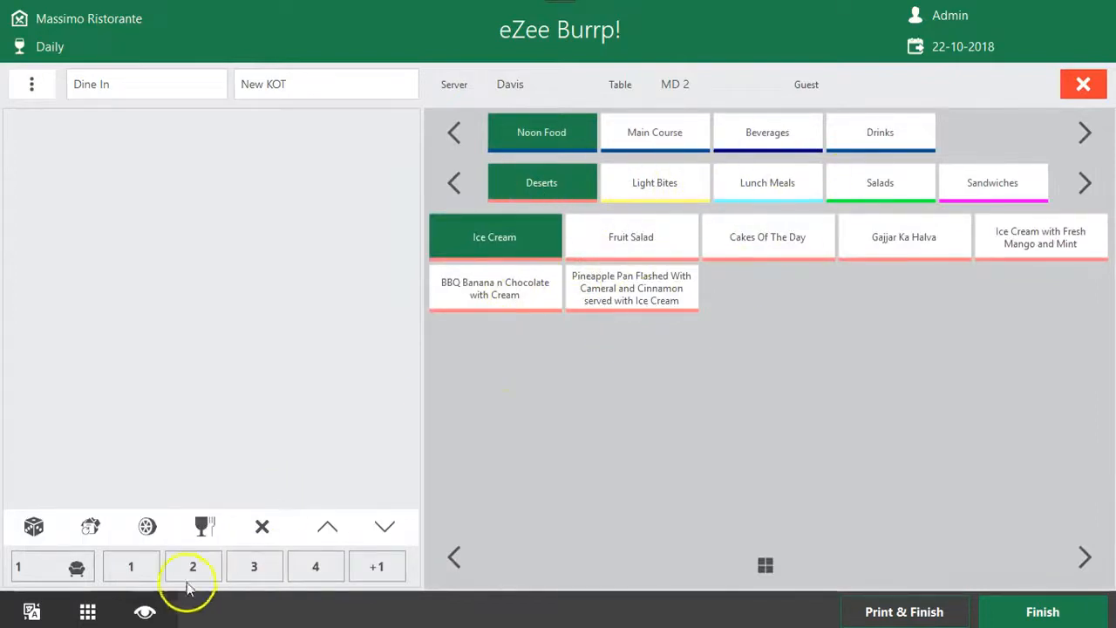
left_click(144, 612)
left_click(213, 471)
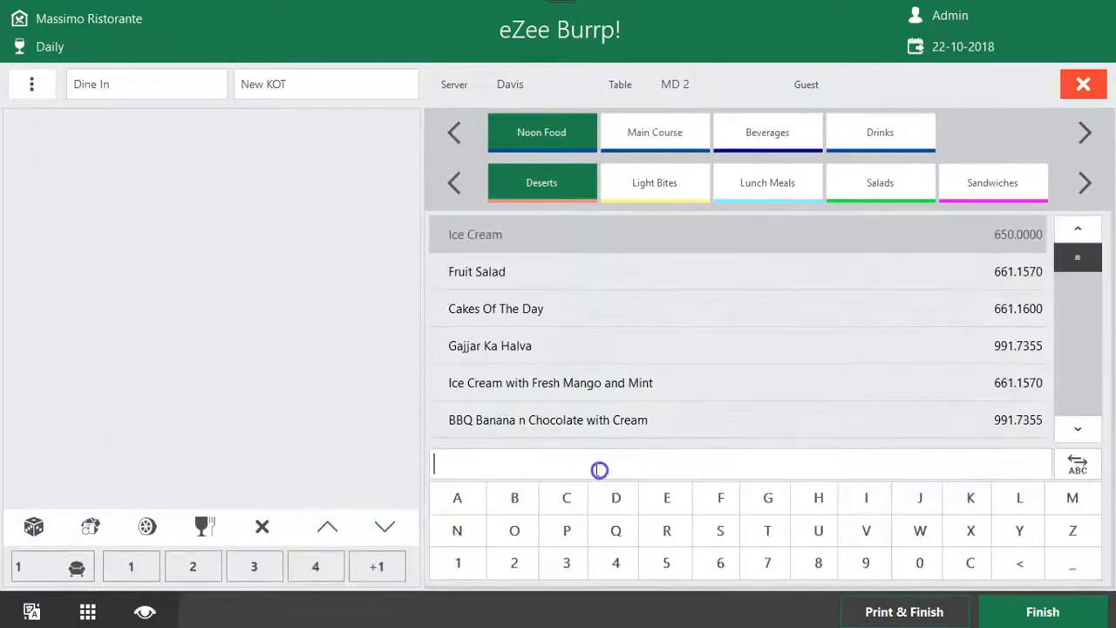
Search the menu items for "sa" and add one serving of Salad to the KOT
left_click(593, 469)
type("sa")
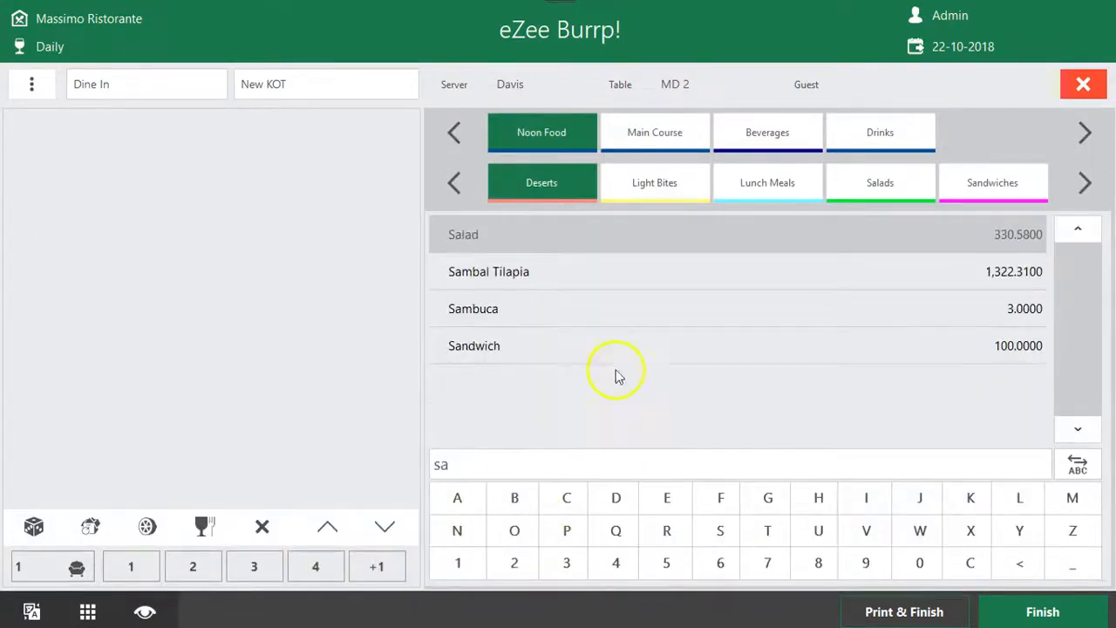
left_click(604, 237)
left_click(628, 465)
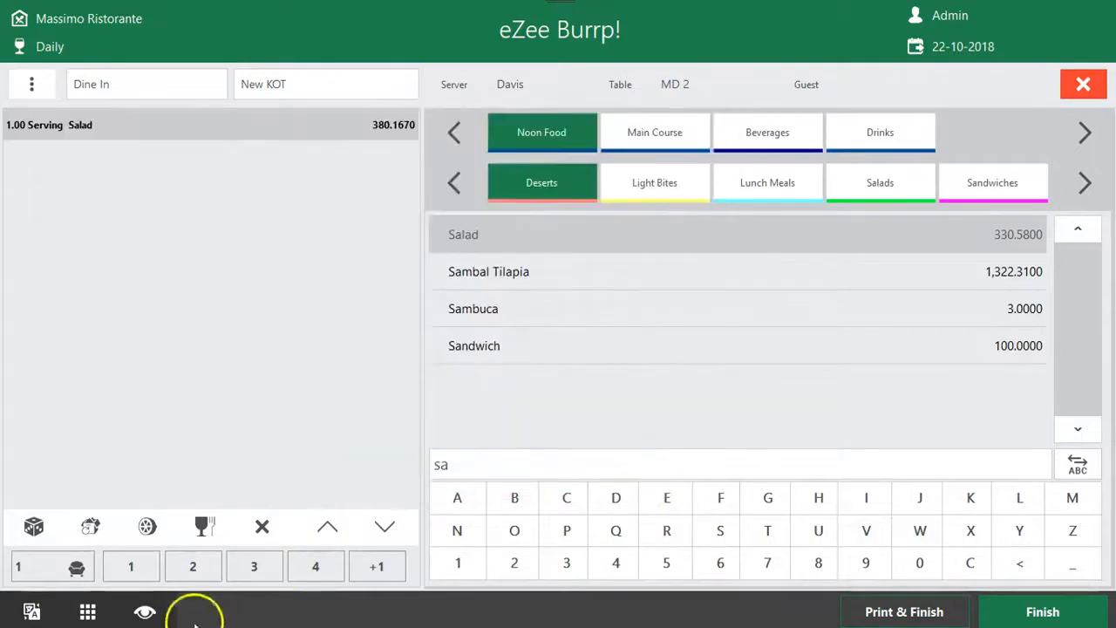
Show the Barcode View, switch the KOT to Item Search by Code and search for "ga"
left_click(145, 612)
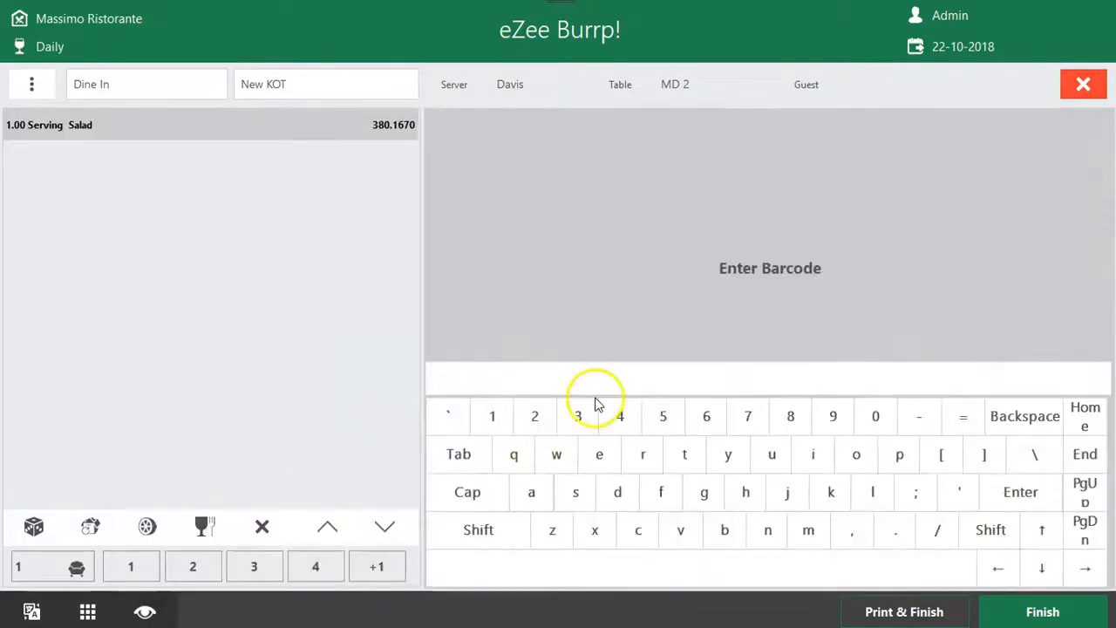
left_click(161, 612)
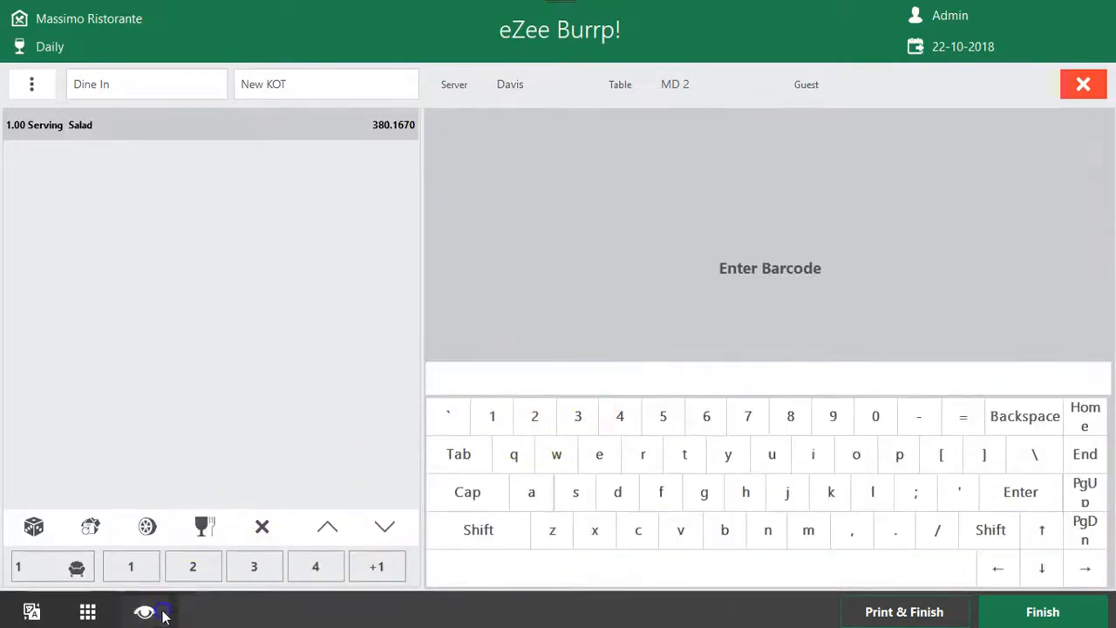
left_click(248, 532)
double_click(551, 458)
key("BackSpace")
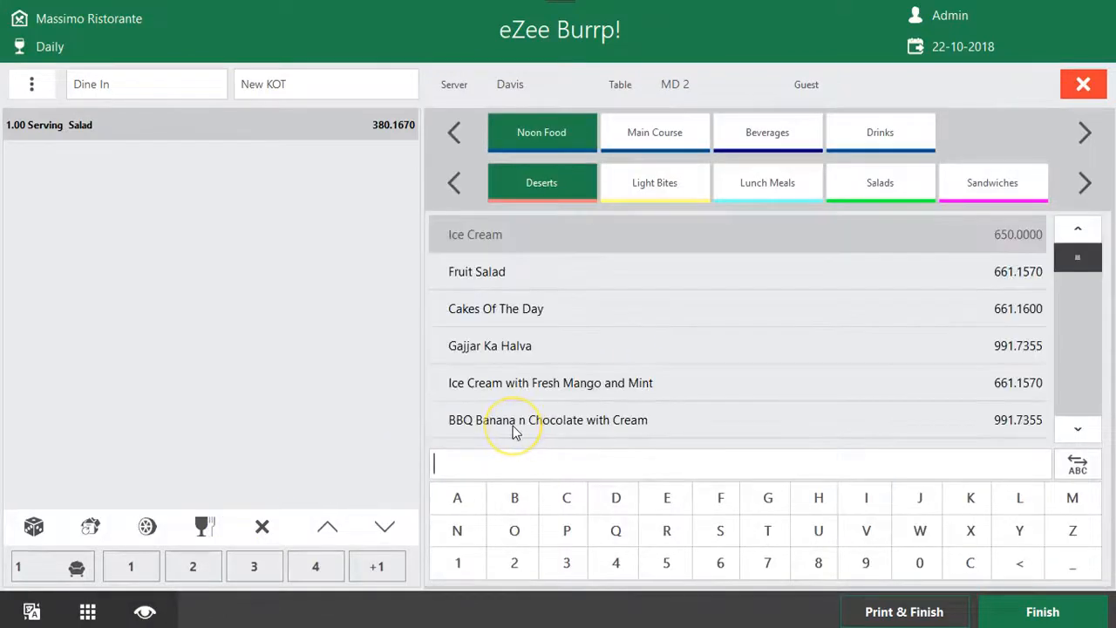
type("ga")
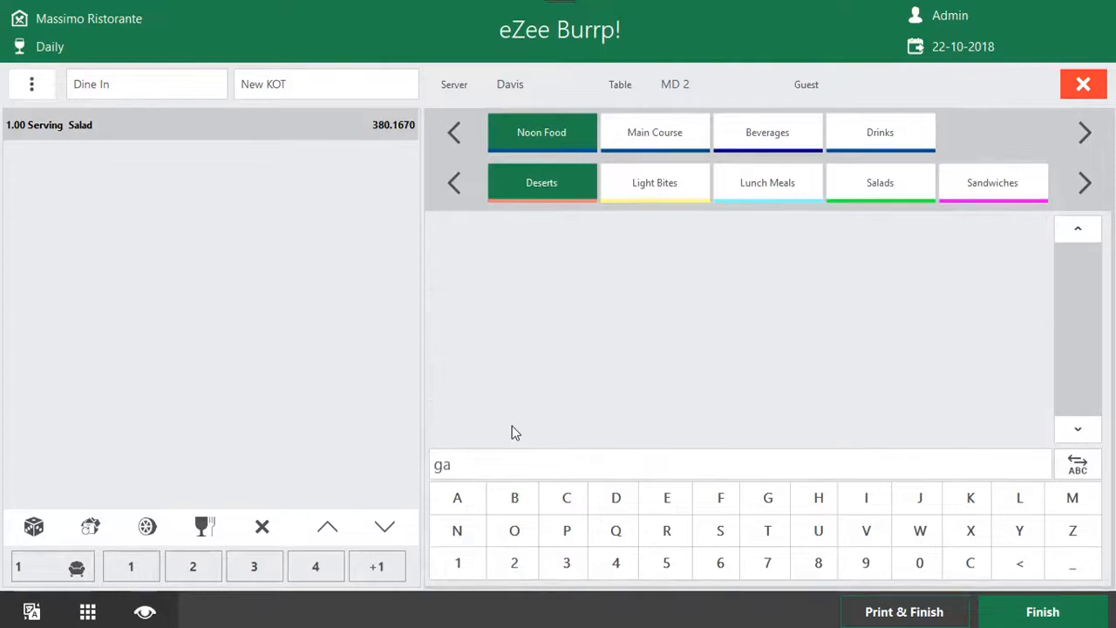
Clear the menu item search, search by code for "45" and clear the search field again
key("BackSpace")
key("BackSpace")
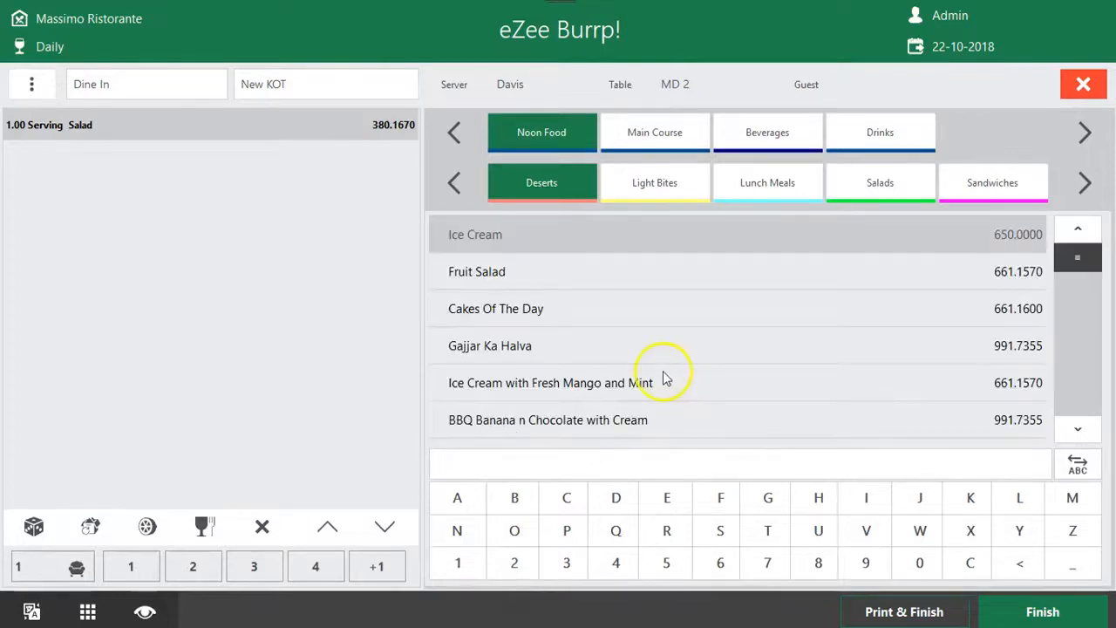
type("45")
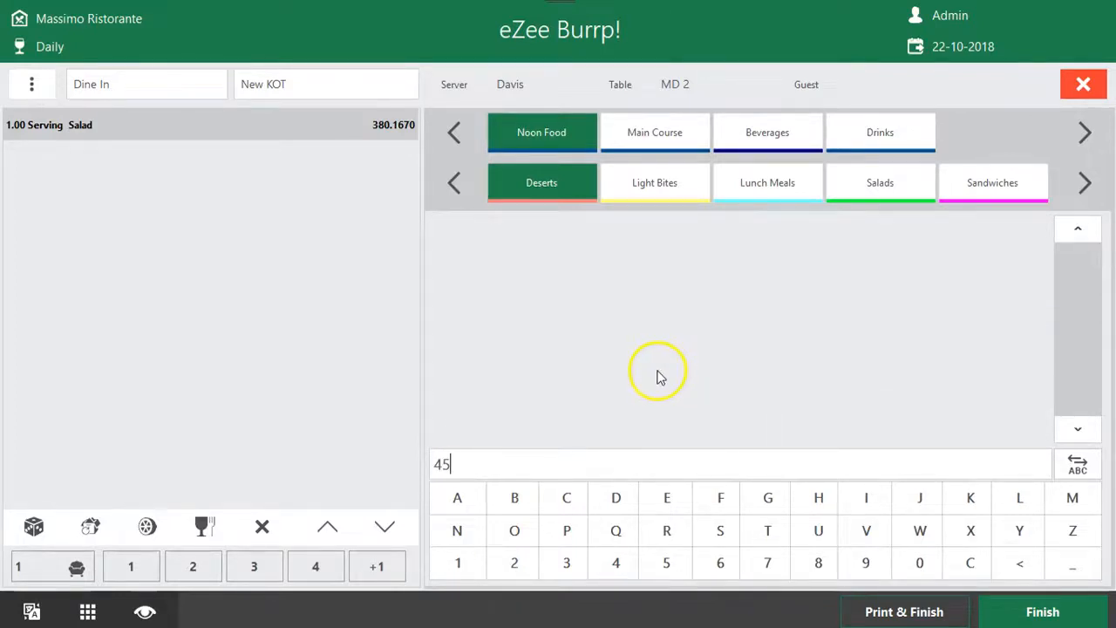
key("BackSpace")
key("BackSpace")
left_click(150, 612)
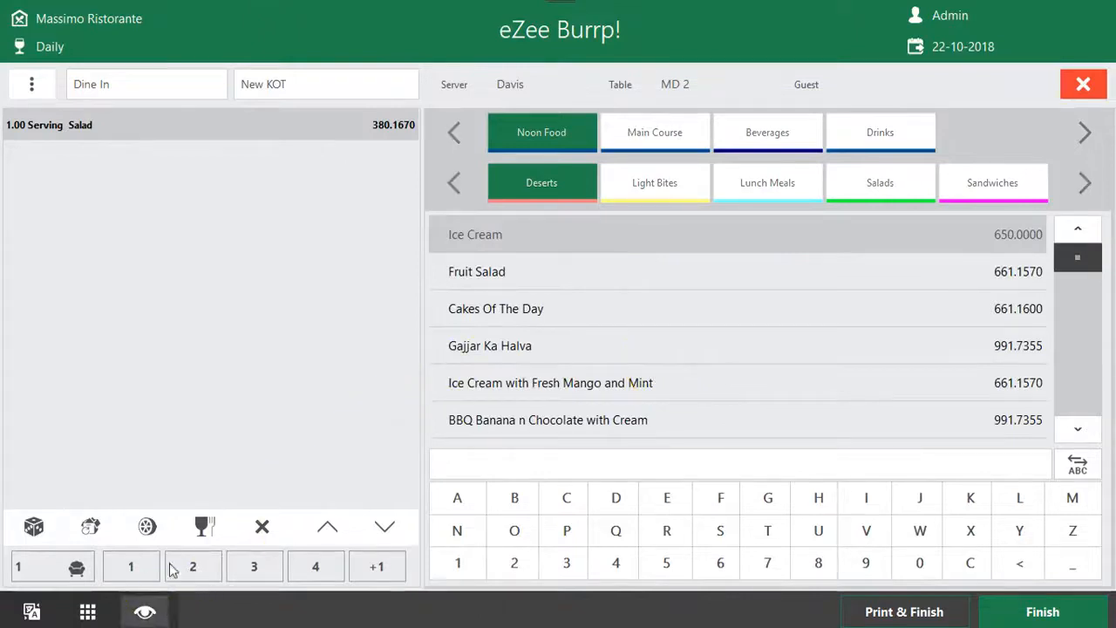
left_click(459, 407)
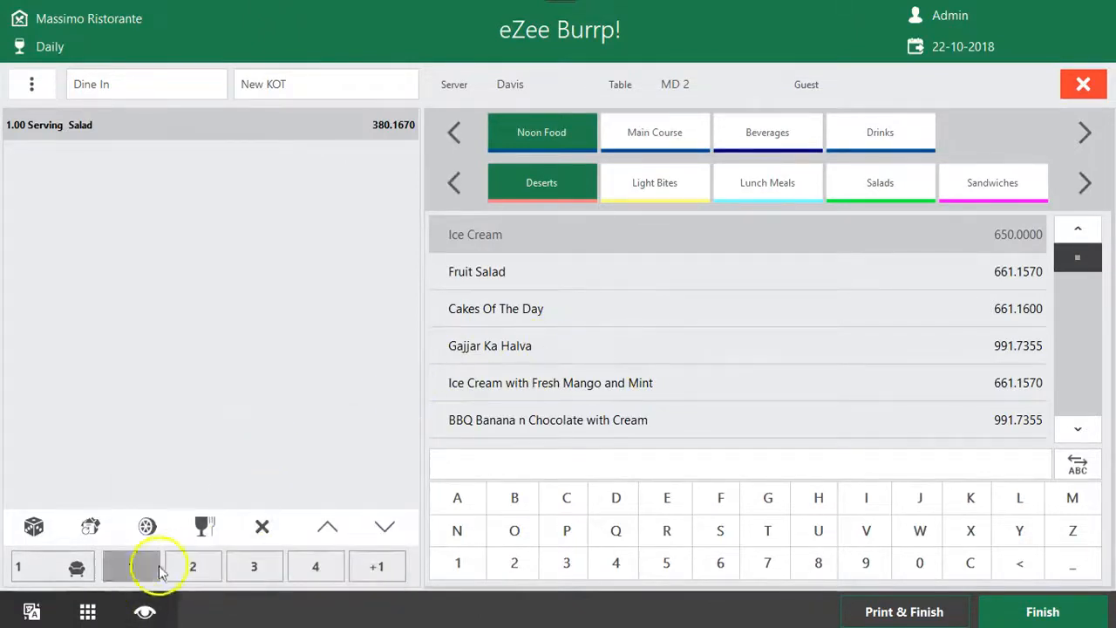
Add five servings of Gajjar Ka Halva to the KOT and finish it
left_click(615, 345)
left_click(514, 288)
left_click(623, 453)
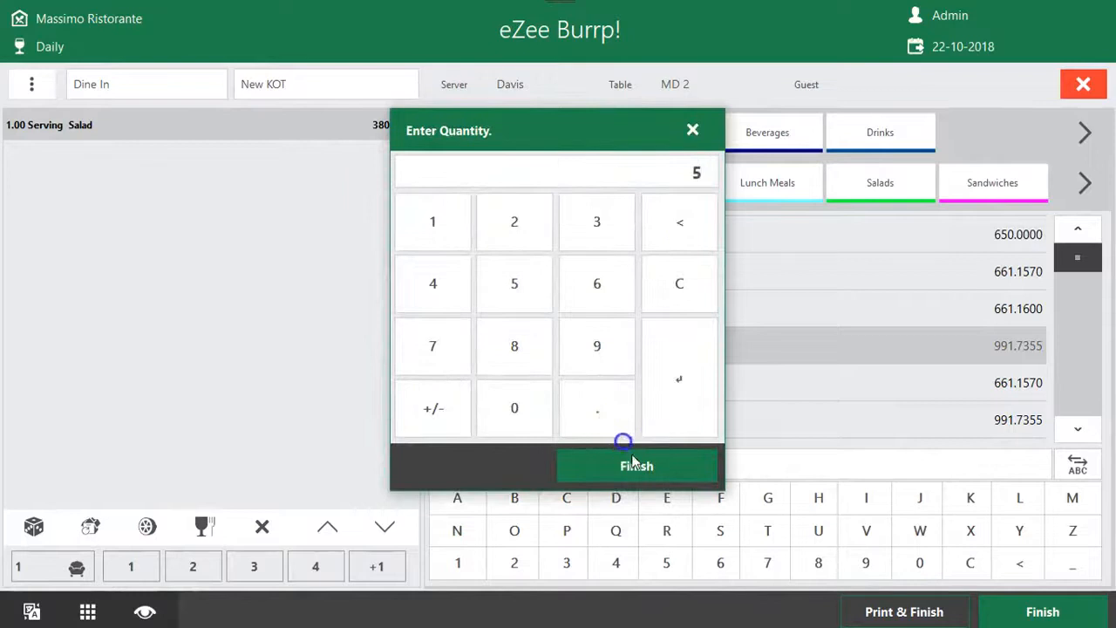
left_click(1011, 610)
Create another KOT for table MD 2 with the default order information and five servings of Cakes Of The Day
left_click(340, 147)
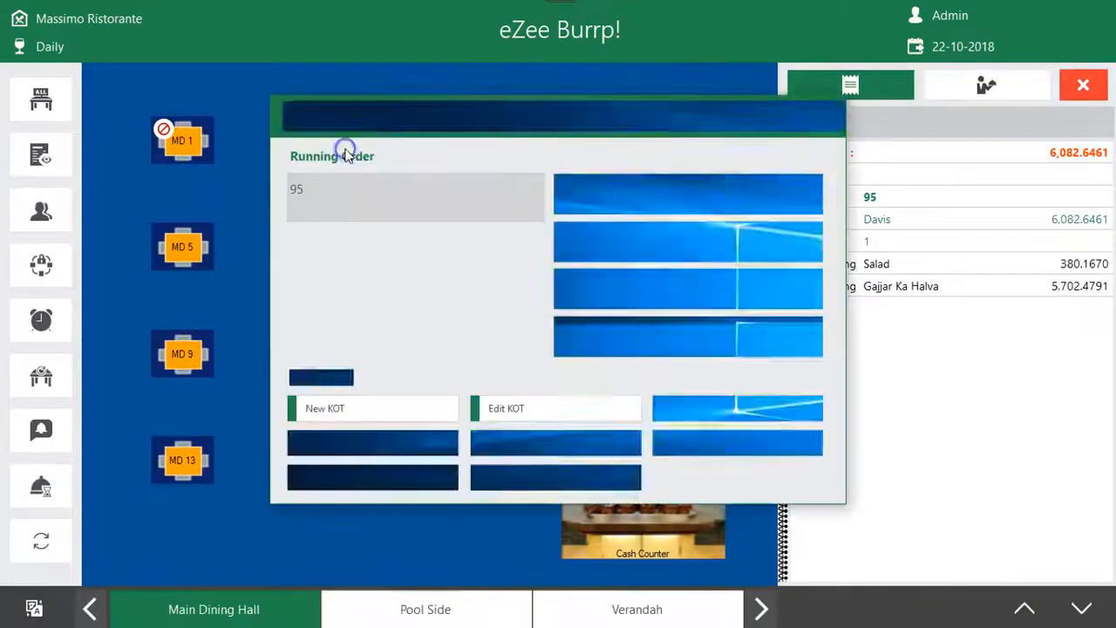
left_click(383, 410)
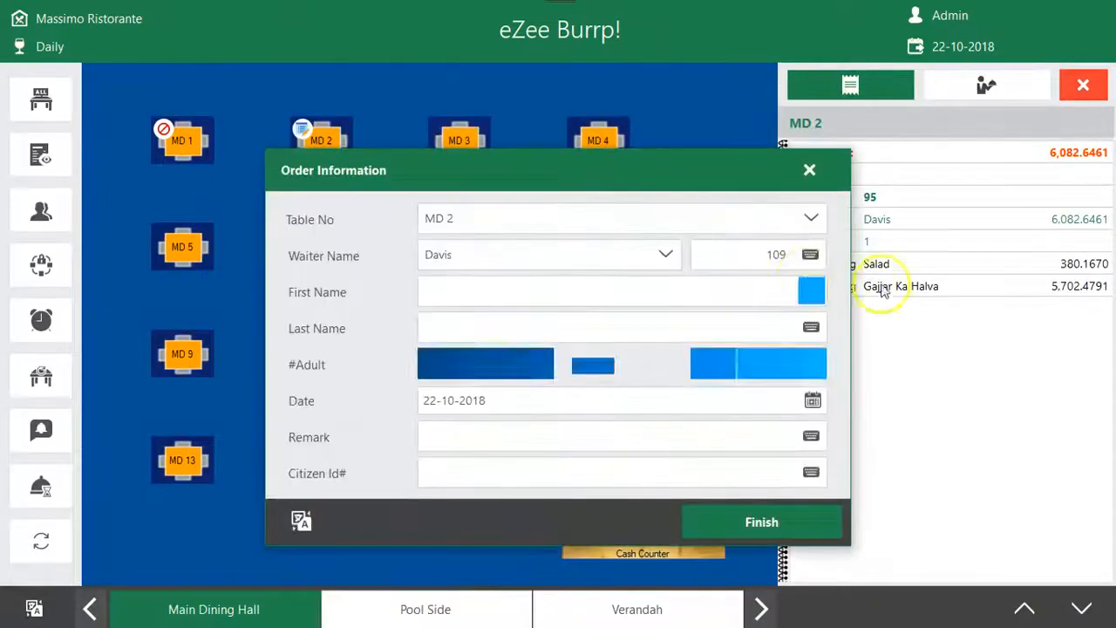
left_click(755, 514)
left_click(705, 308)
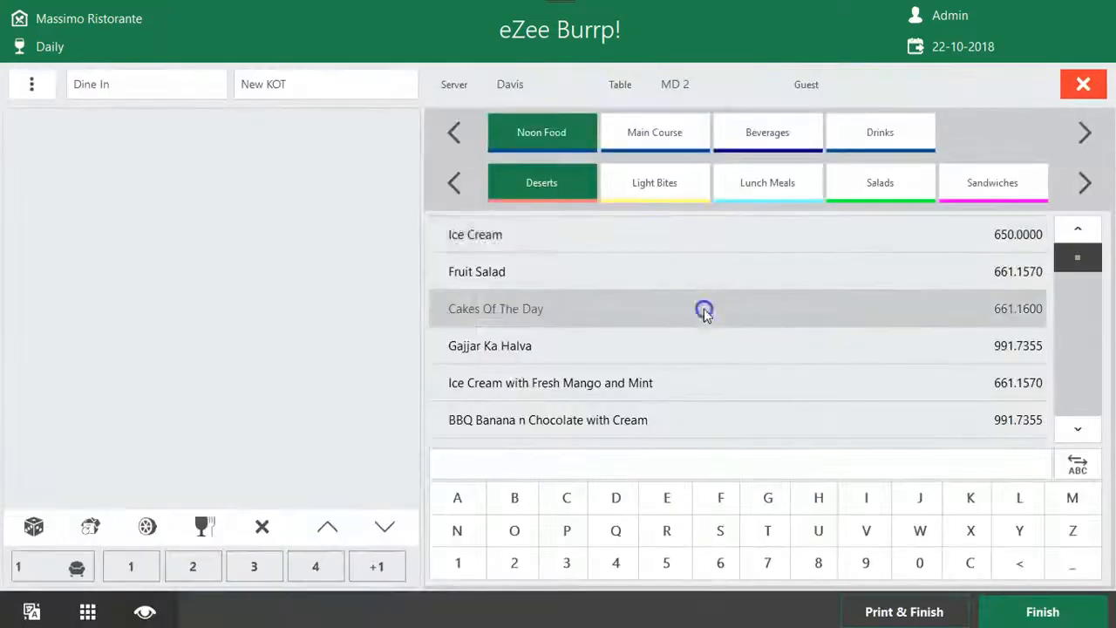
type("5")
left_click(656, 467)
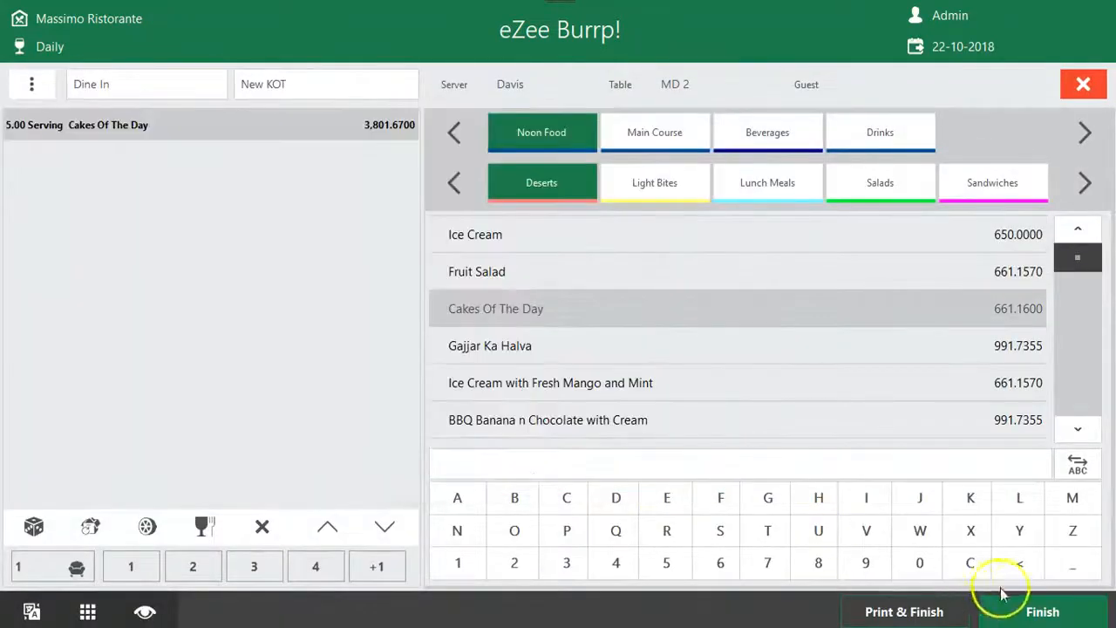
left_click(1003, 608)
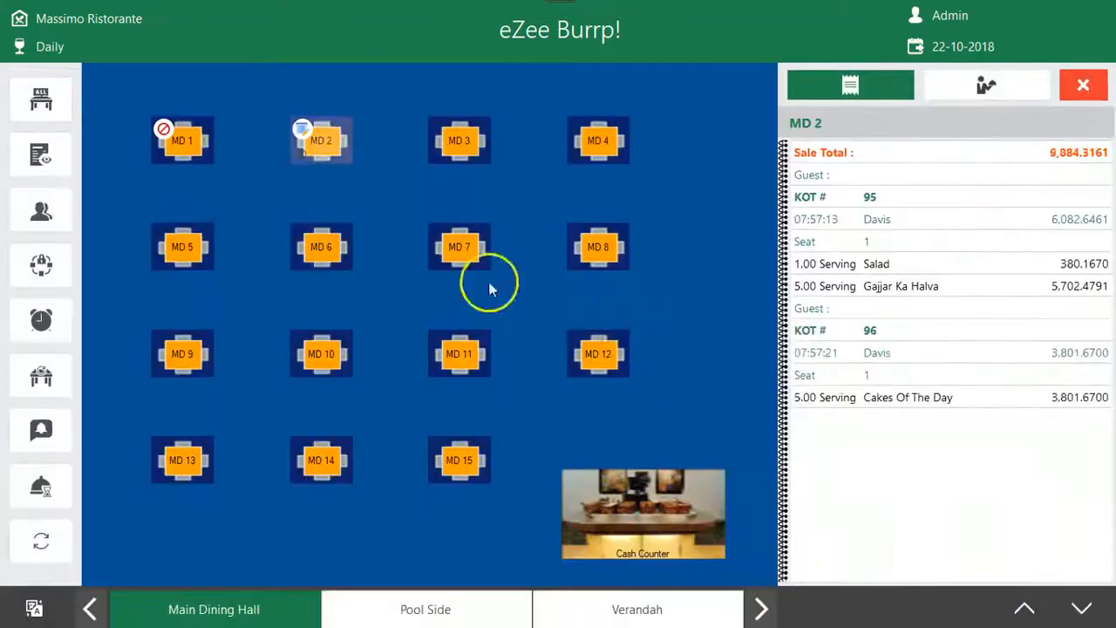
Review the running KOTs of table MD 2 on the table layout and in the KOT list
left_click(319, 155)
left_click(802, 118)
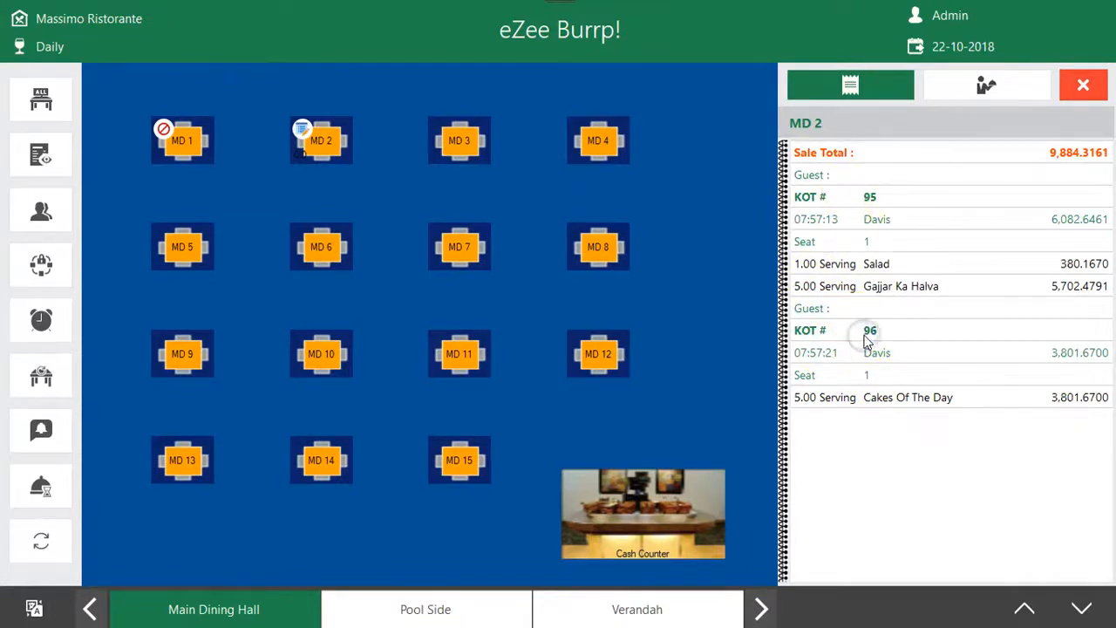
left_click(1081, 87)
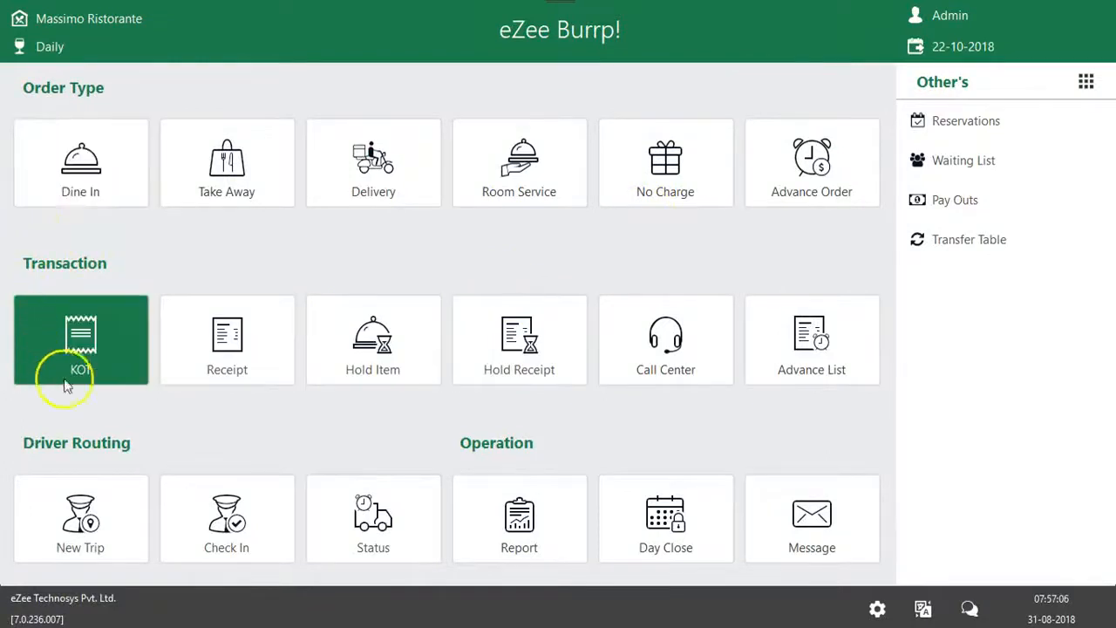
left_click(63, 335)
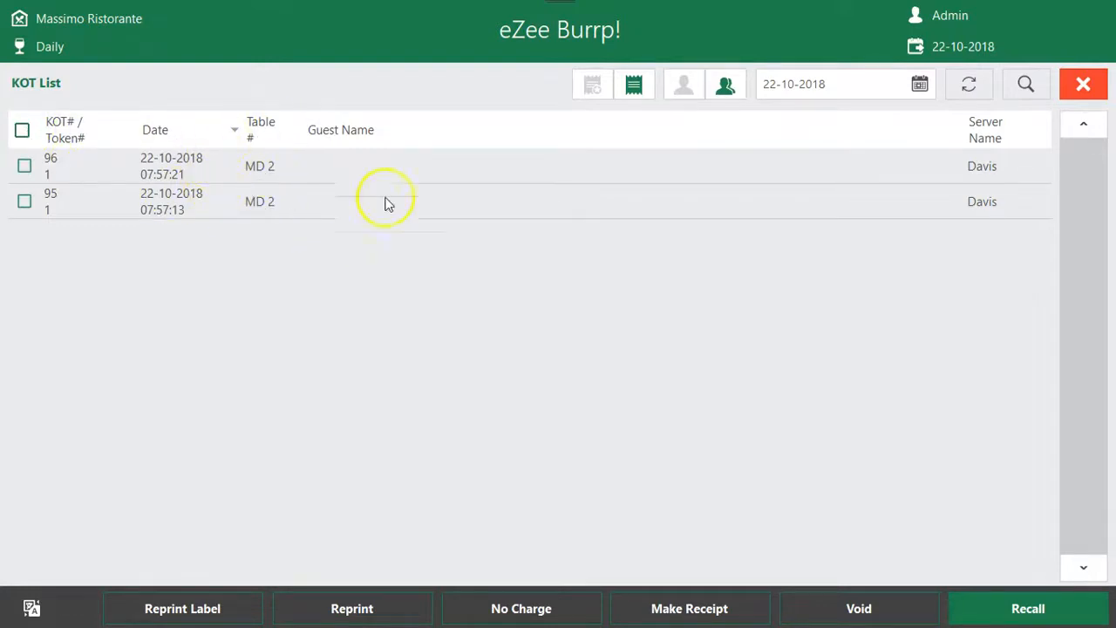
left_click(1095, 89)
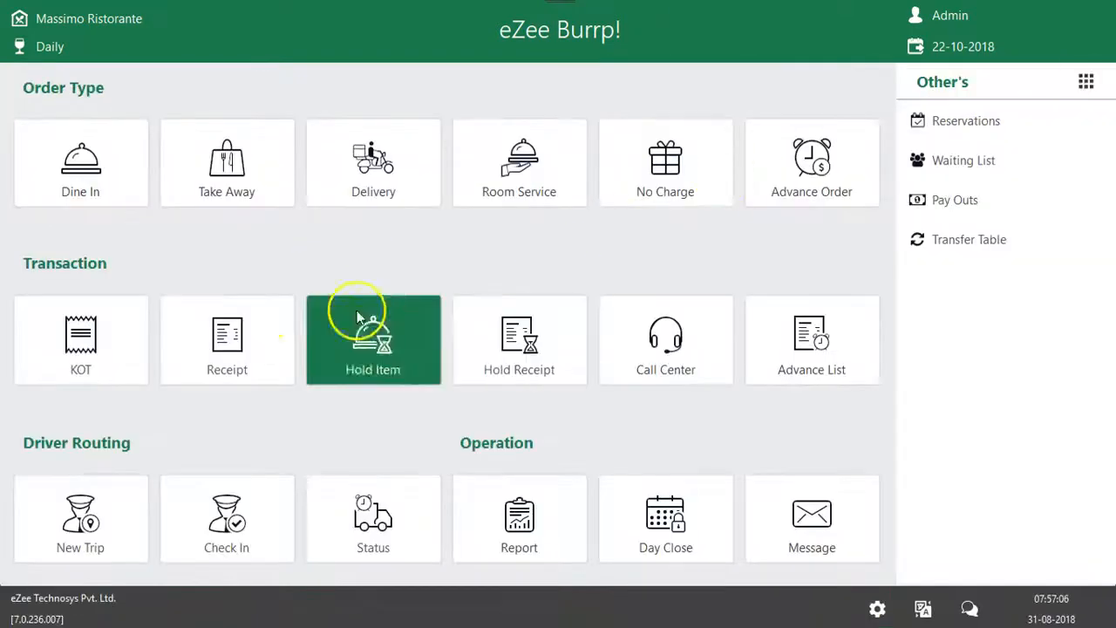
Make one receipt from all running orders of dine-in table MD 2, with KOT 96 as the master KOT
left_click(139, 175)
left_click(308, 157)
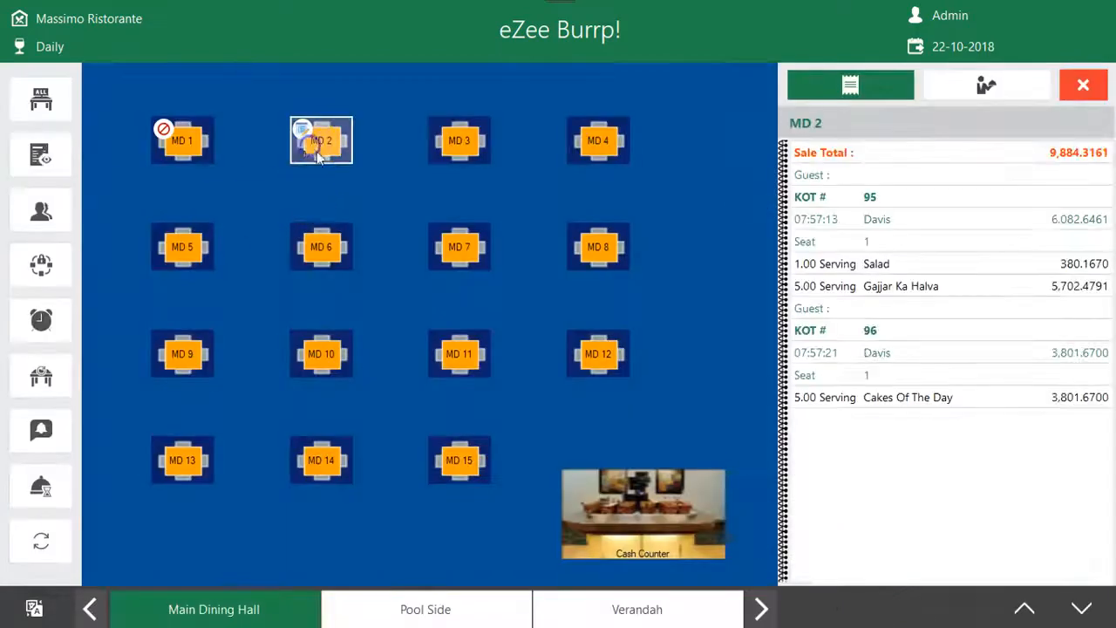
left_click(327, 154)
left_click(305, 157)
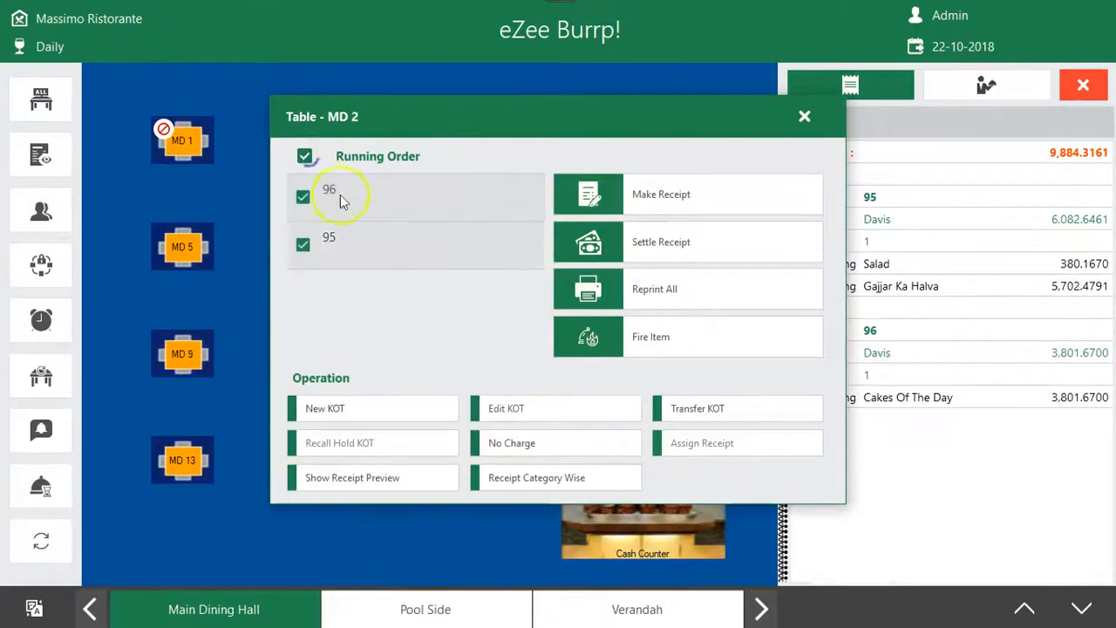
left_click(652, 196)
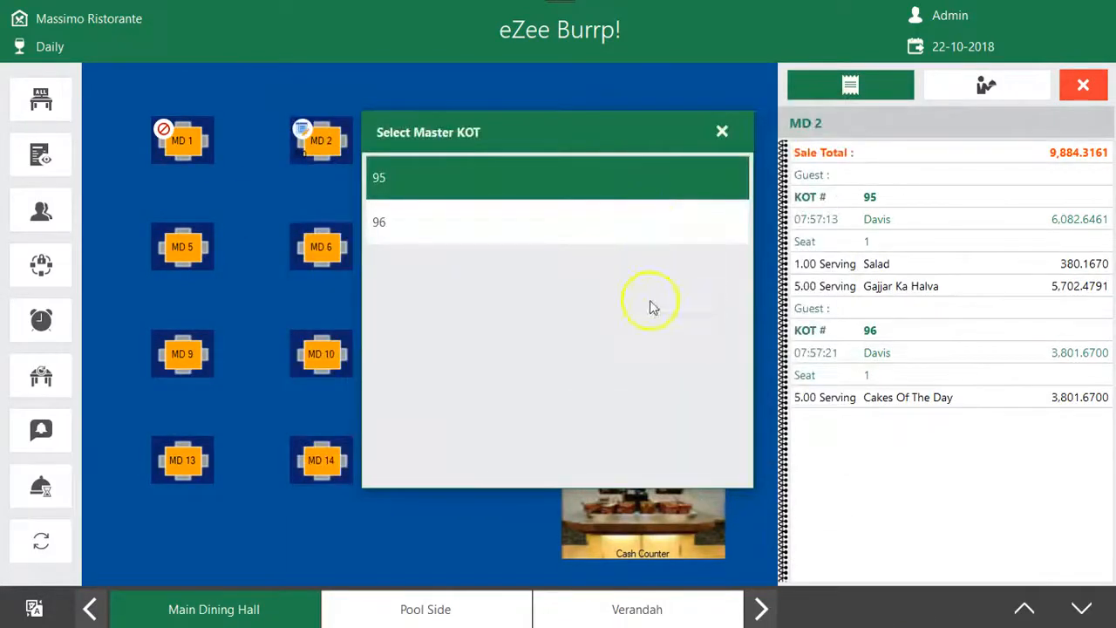
left_click(483, 219)
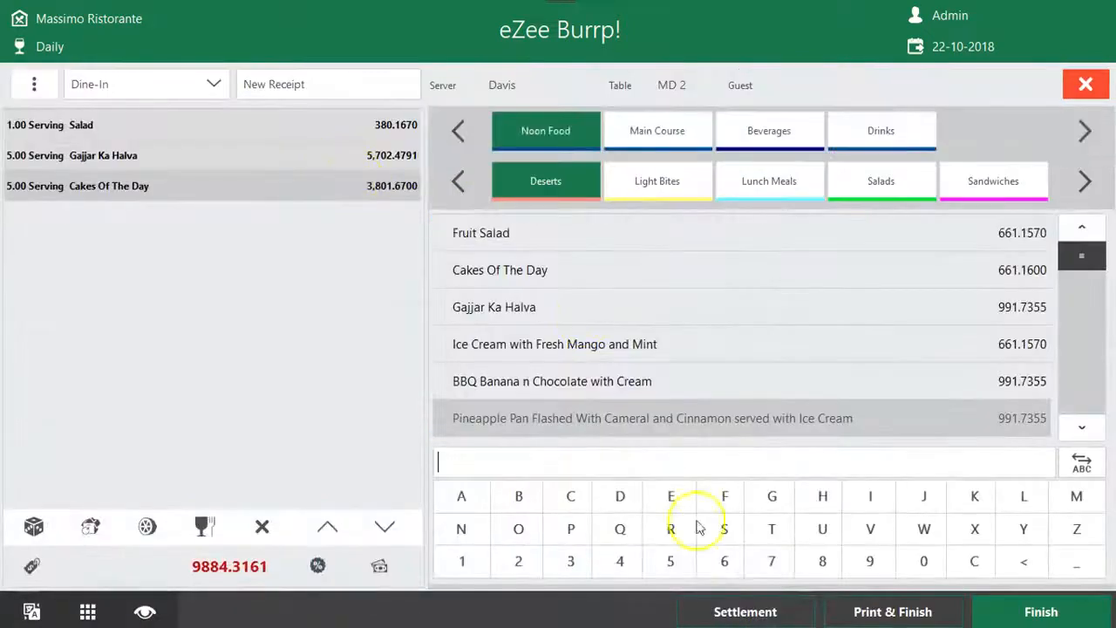
Settle the MD 2 receipt in full to the City Ledger account Payment on Hold
left_click(755, 609)
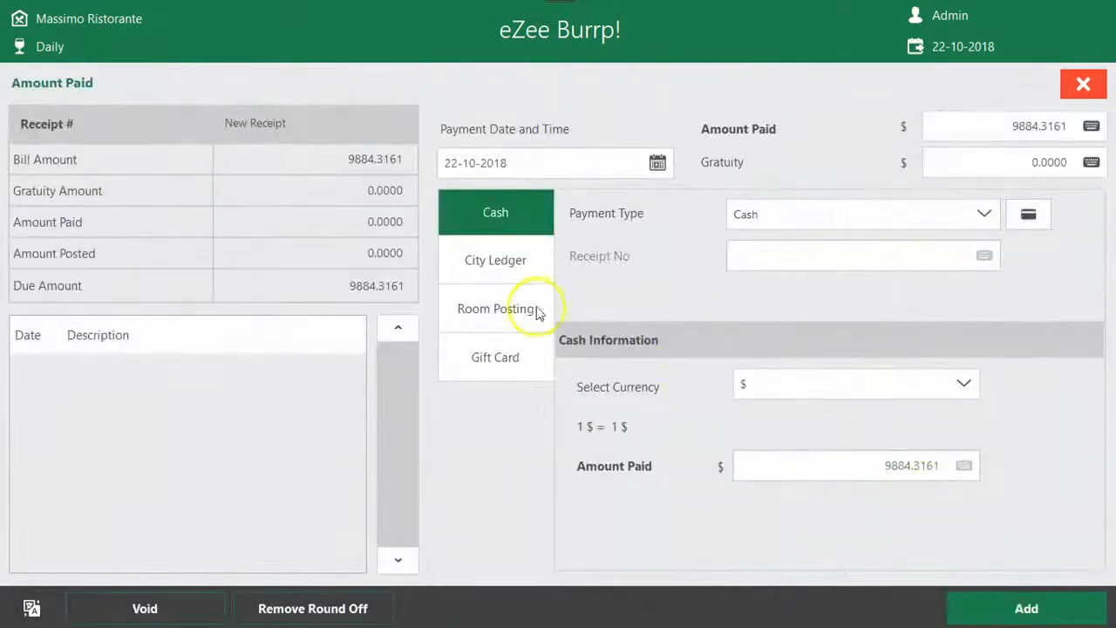
left_click(521, 264)
left_click(982, 218)
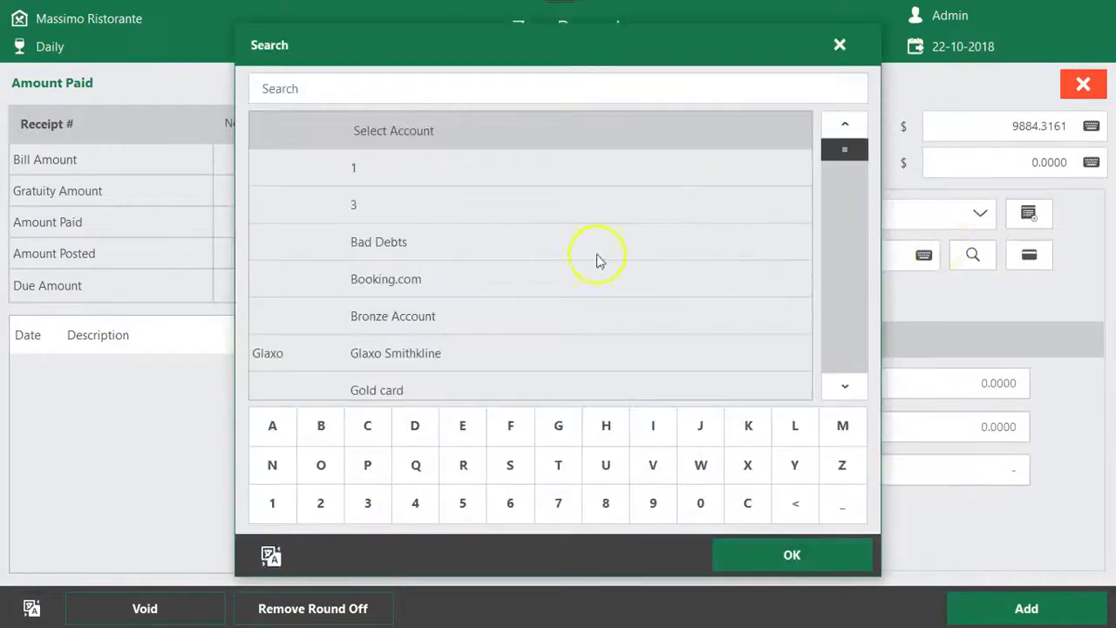
left_click(463, 281)
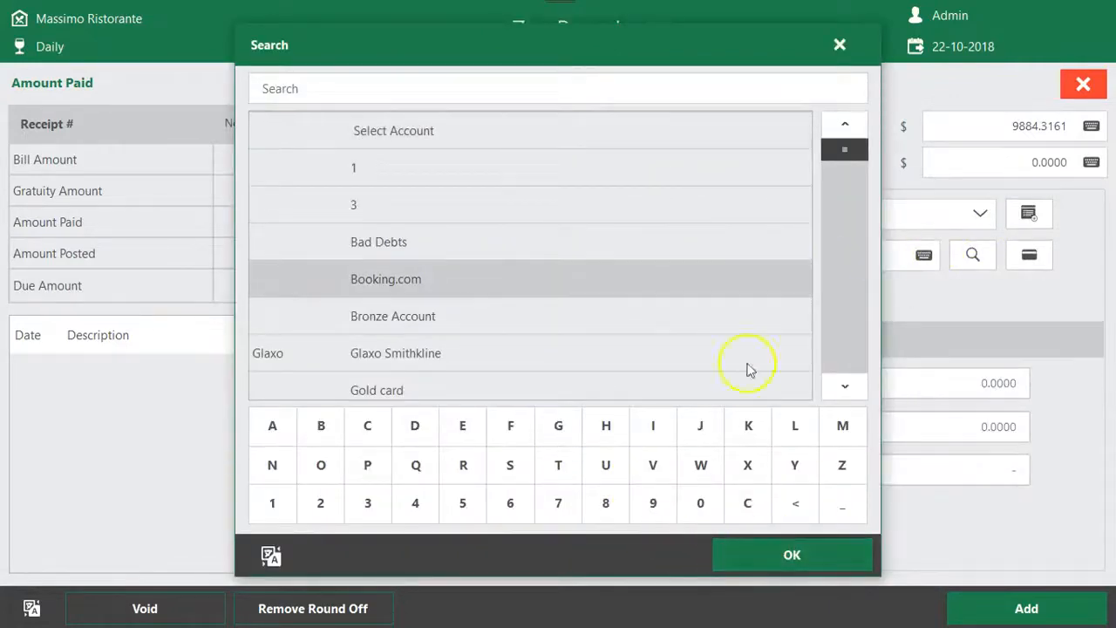
left_click(844, 386)
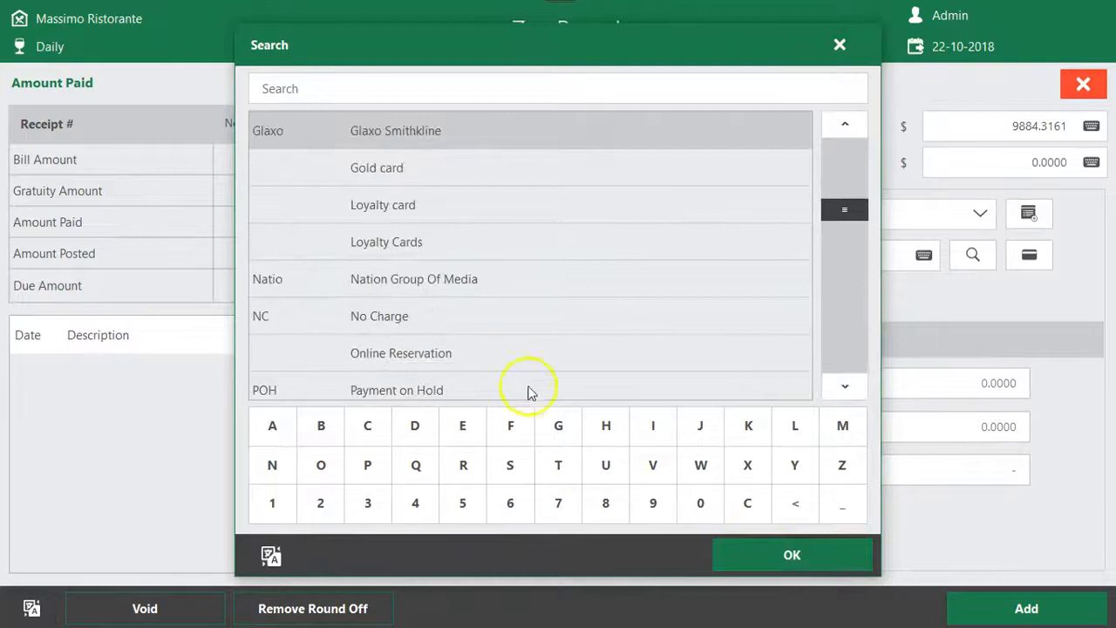
left_click(453, 391)
left_click(790, 552)
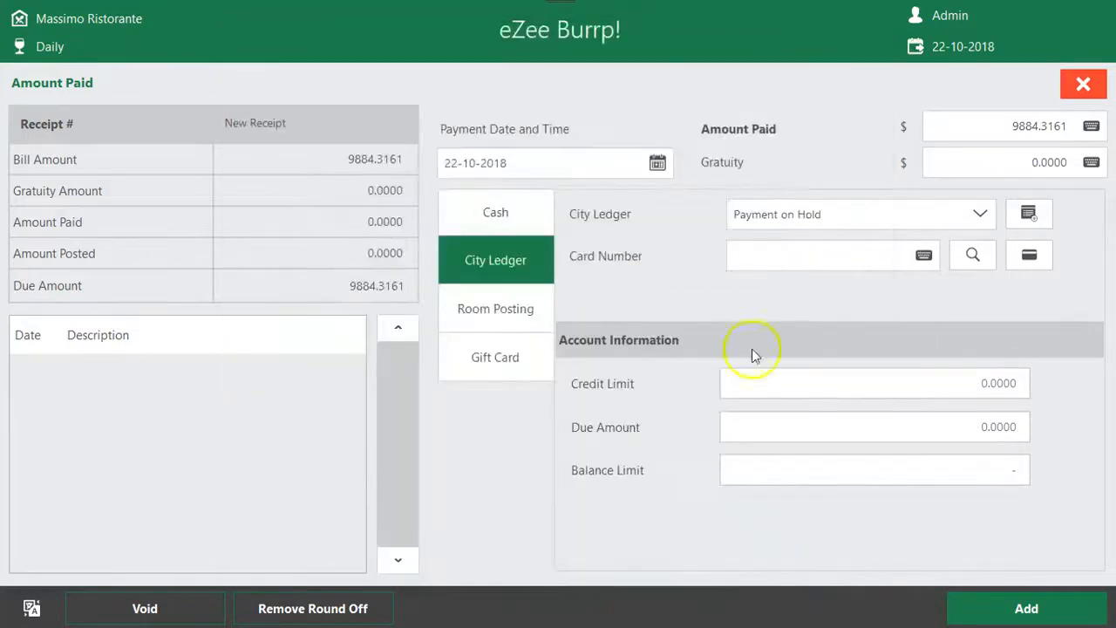
left_click(1056, 605)
Examine the Payment on Hold line in the receipt's print preview and close the preview
left_click(506, 341)
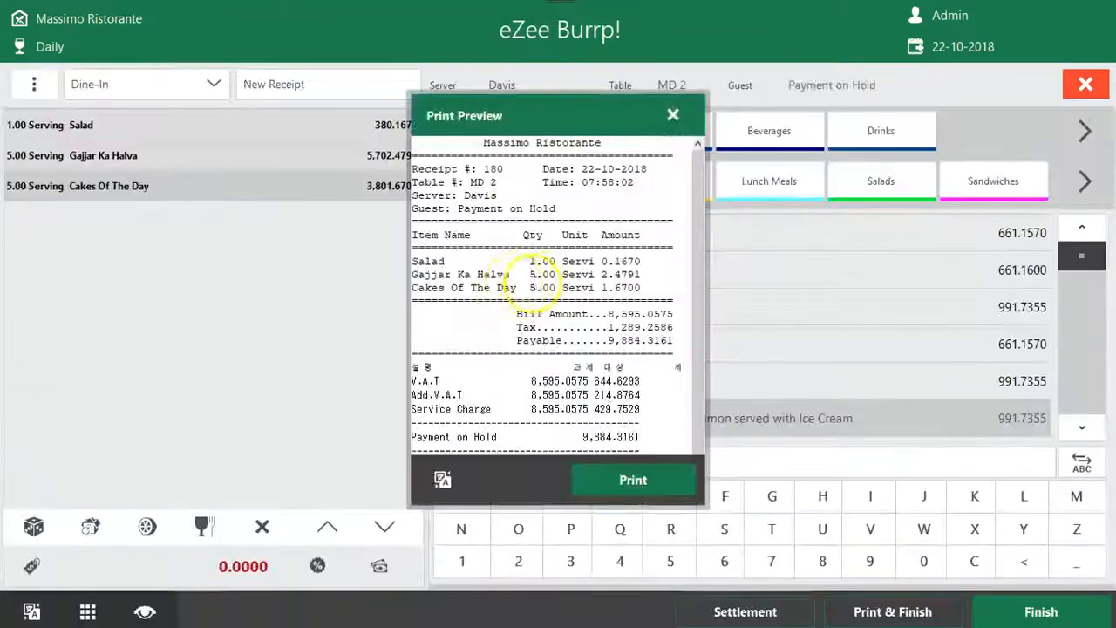
left_click_drag(660, 436, 281, 442)
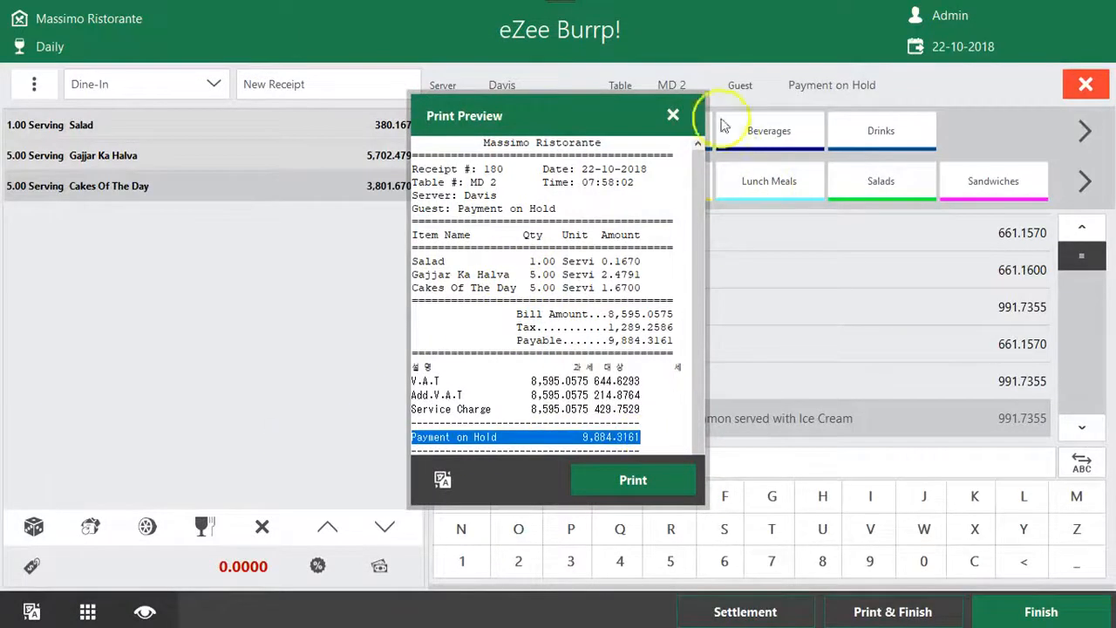
left_click(673, 115)
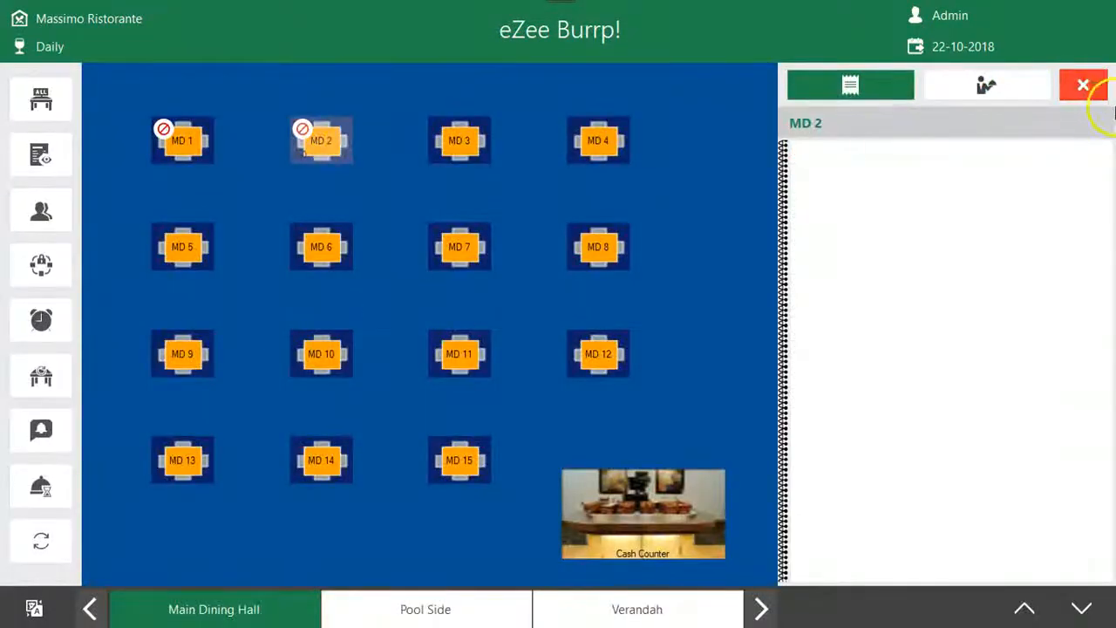
Return to the main screen and check the KOT list for remaining open KOTs
left_click(1100, 91)
left_click(79, 325)
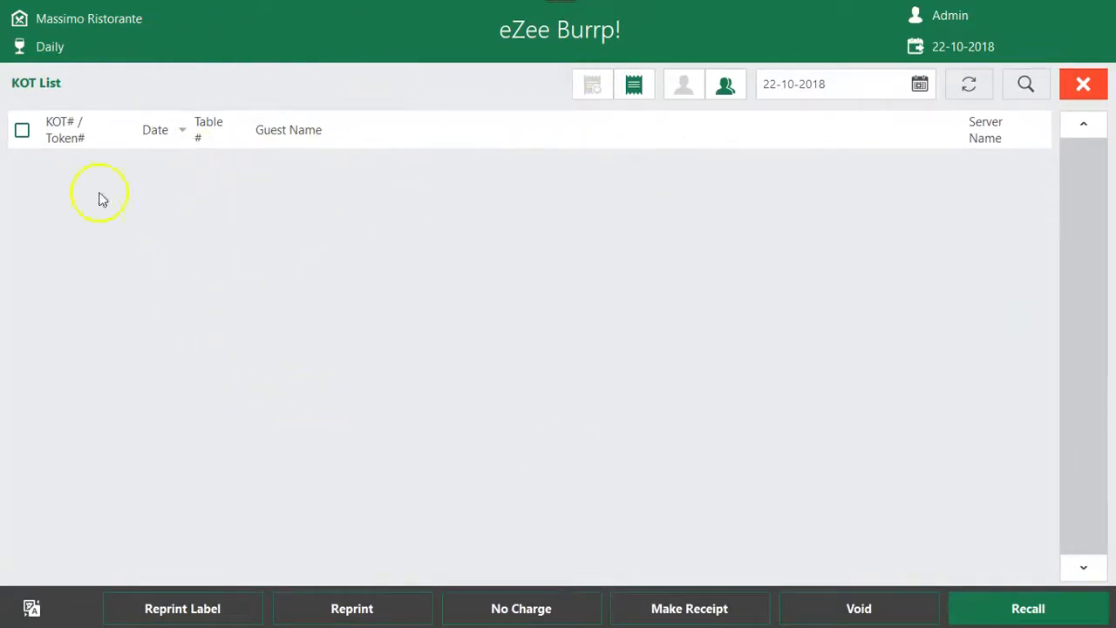
left_click(1083, 84)
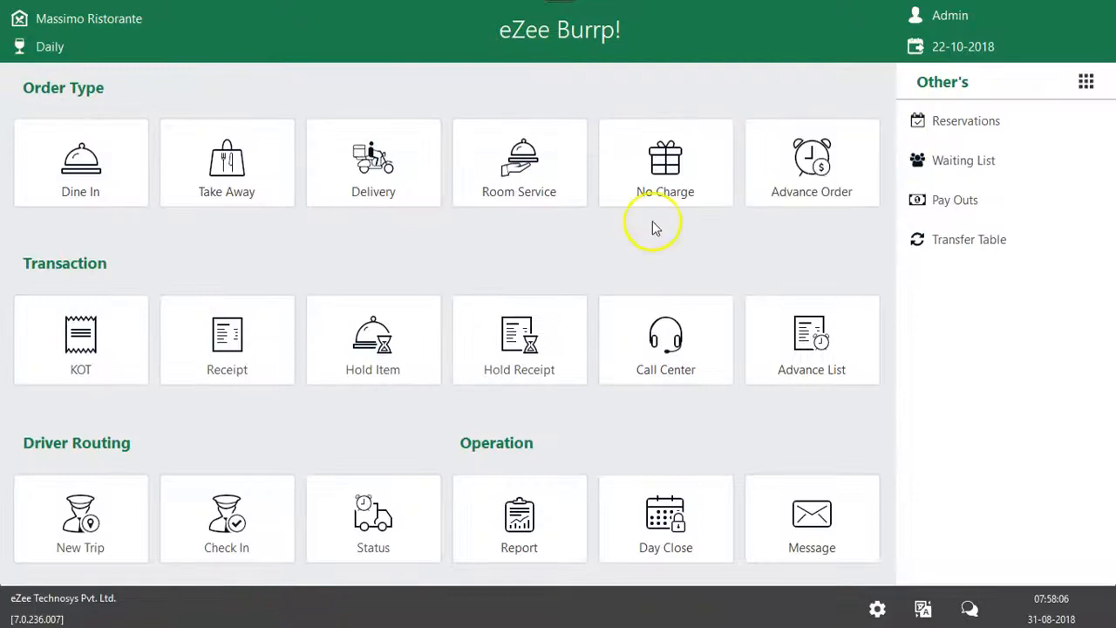
left_click(144, 377)
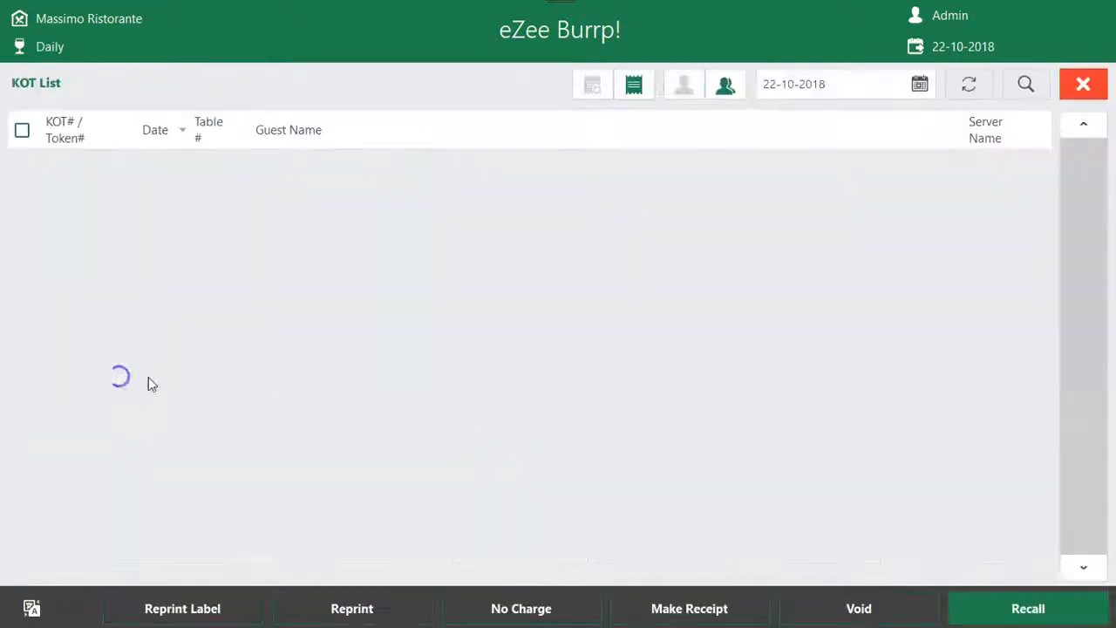
left_click(1102, 80)
Show the settled receipts in the receipt list and return to the main screen
left_click(262, 326)
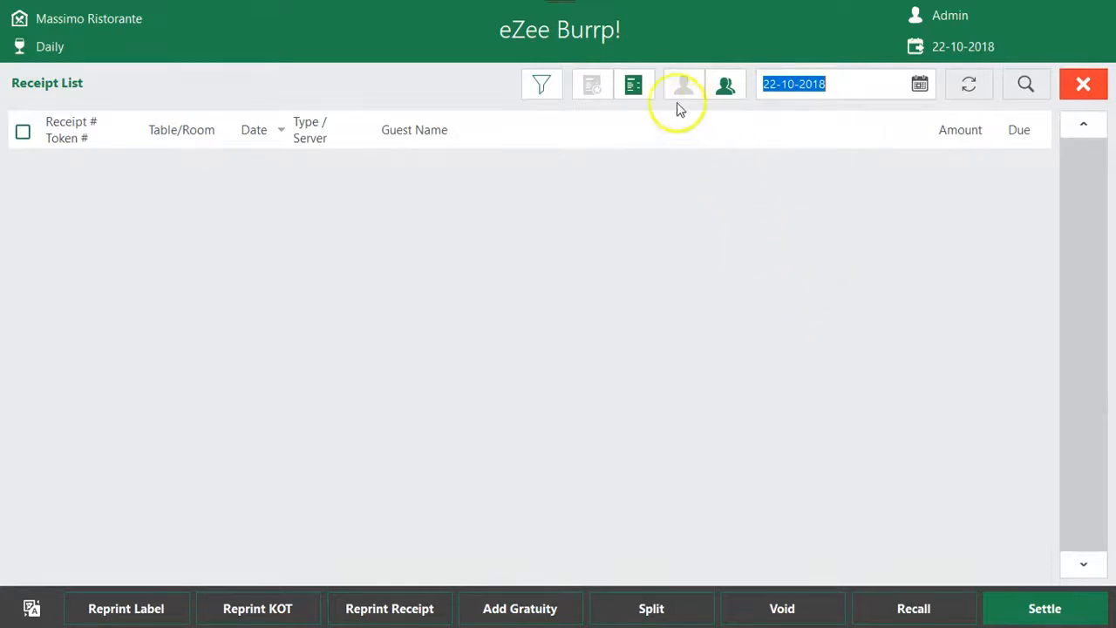
left_click(637, 85)
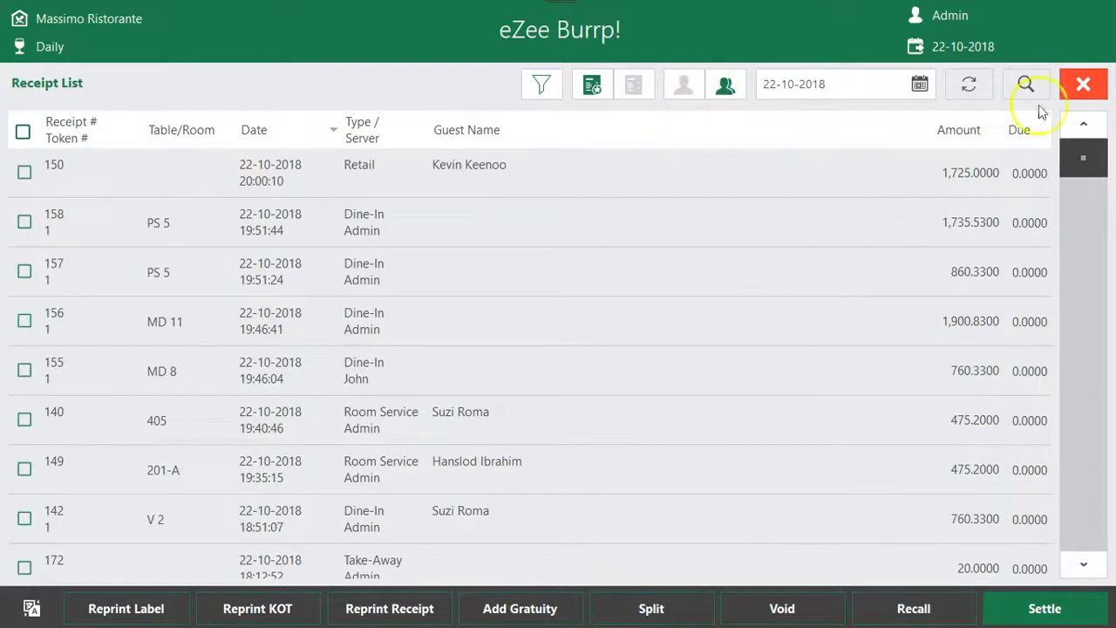
left_click(1083, 83)
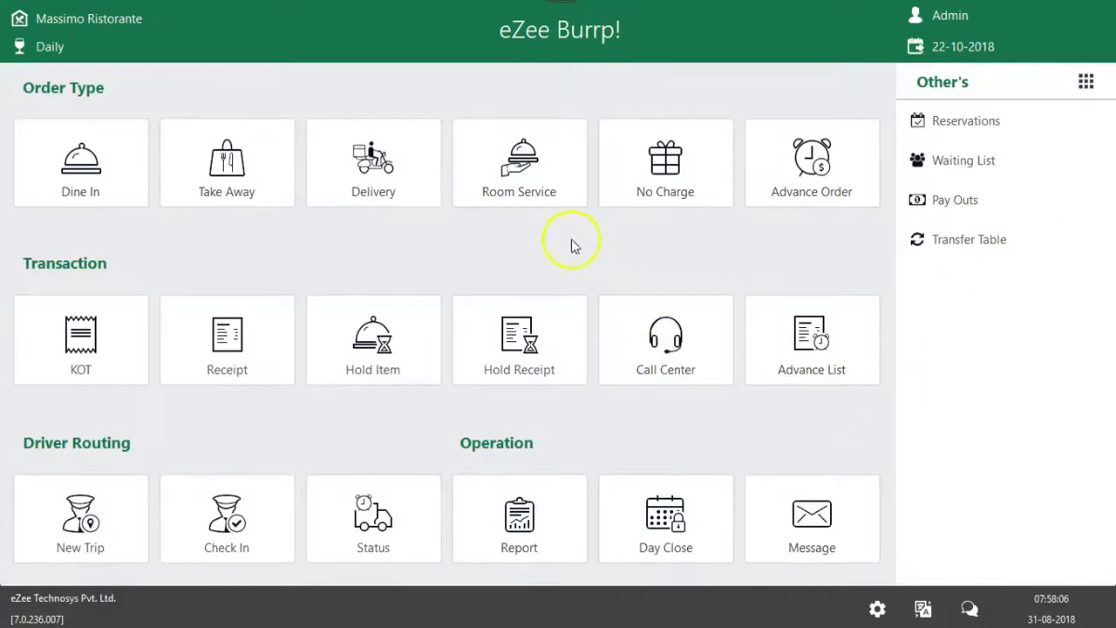
Start a new take-away receipt and add five servings of Fruit Salad
left_click(226, 200)
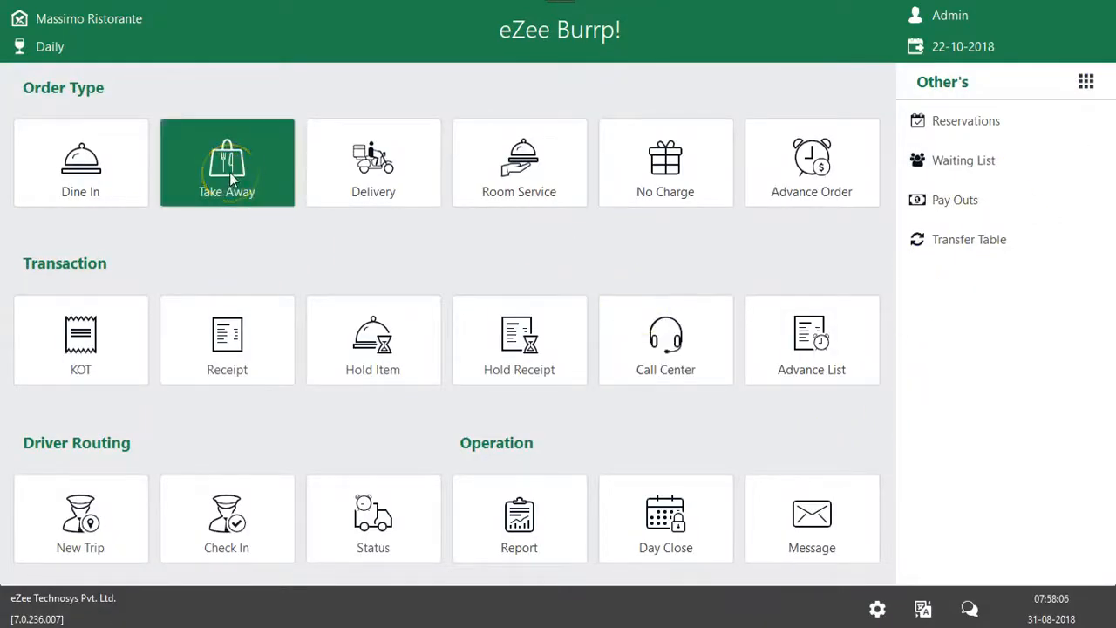
left_click(229, 171)
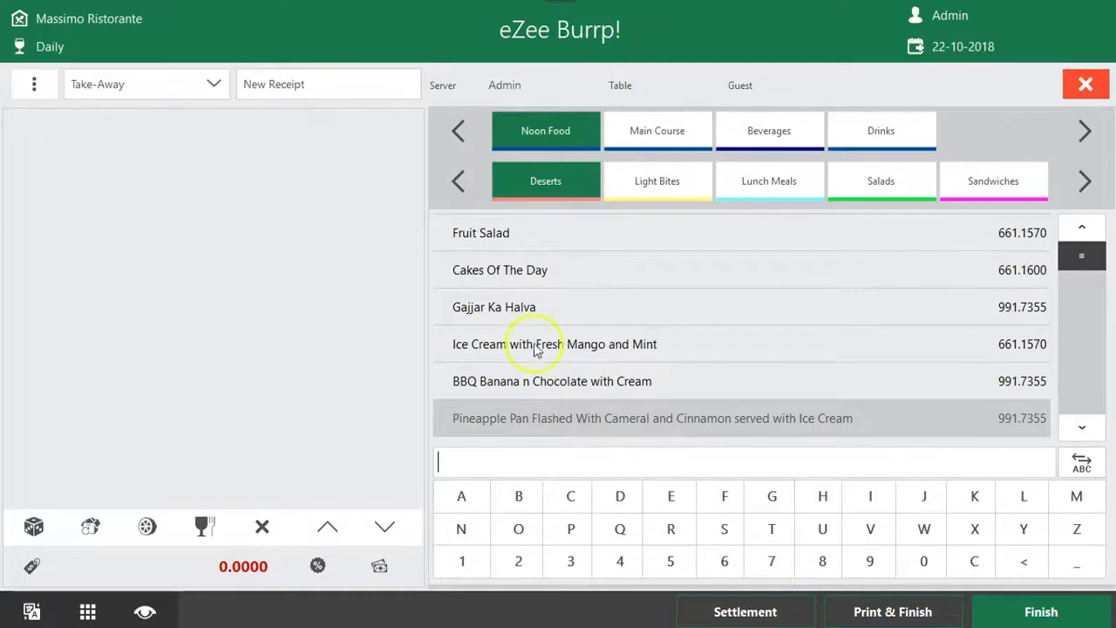
left_click(551, 245)
left_click(522, 286)
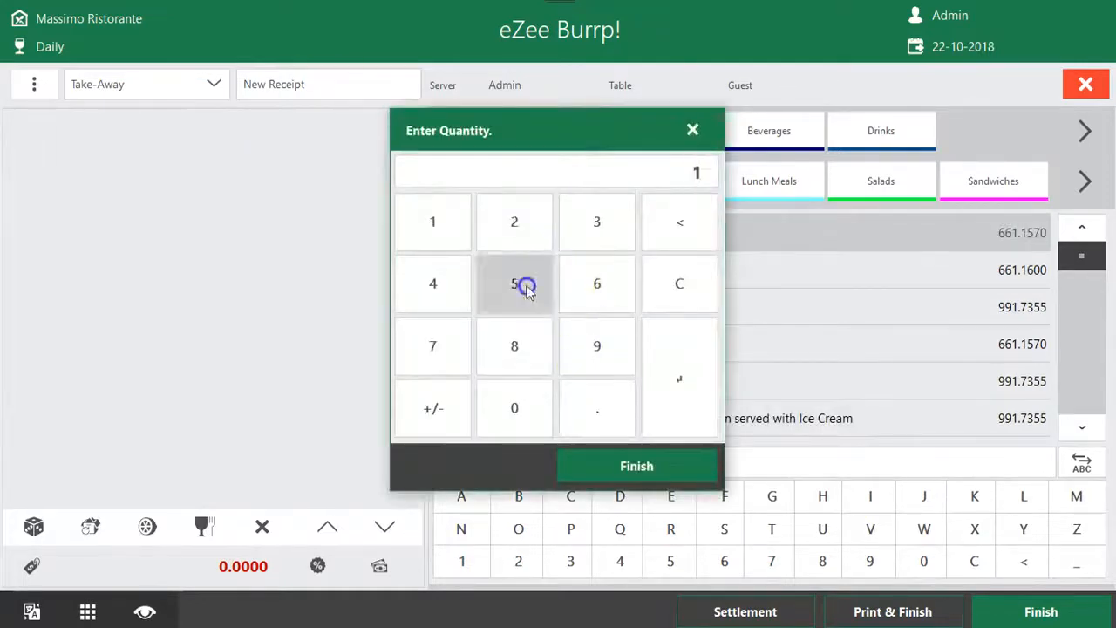
left_click(628, 468)
Add five servings of Gajjar Ka Halva to the take-away receipt
left_click(606, 314)
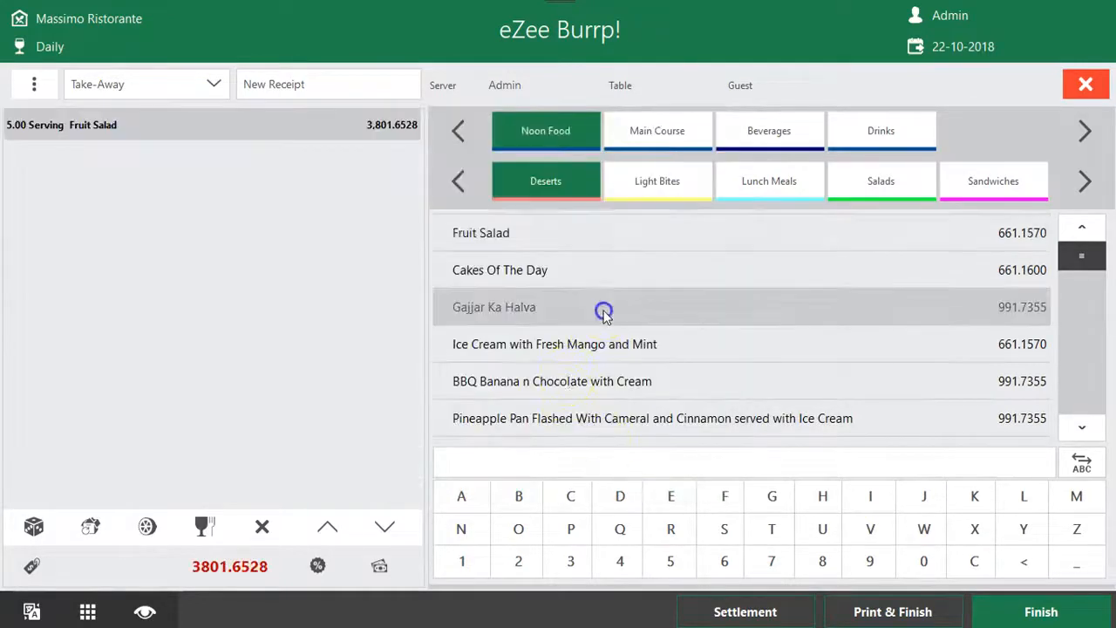
left_click(512, 286)
left_click(636, 466)
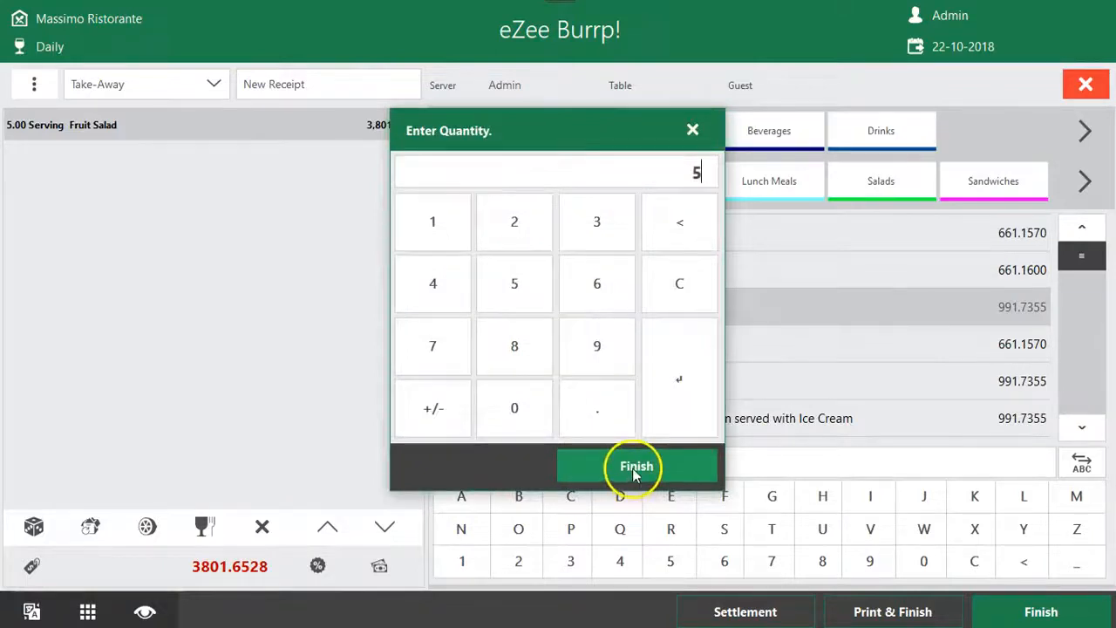
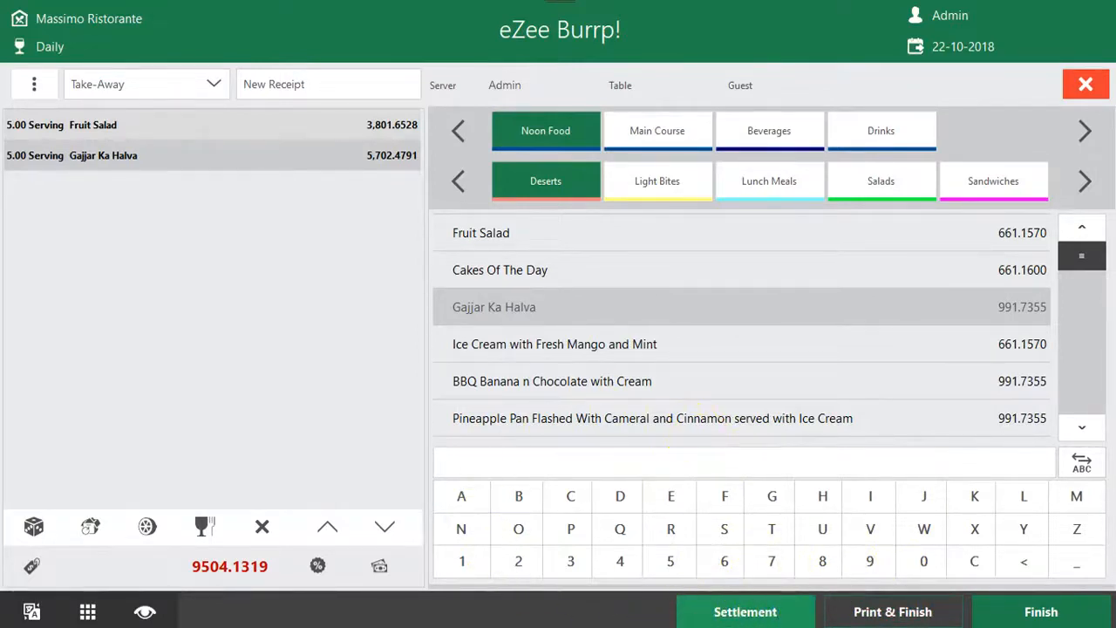
Settle the take-away receipt in full with the Cash payment type and open its print preview
left_click(759, 611)
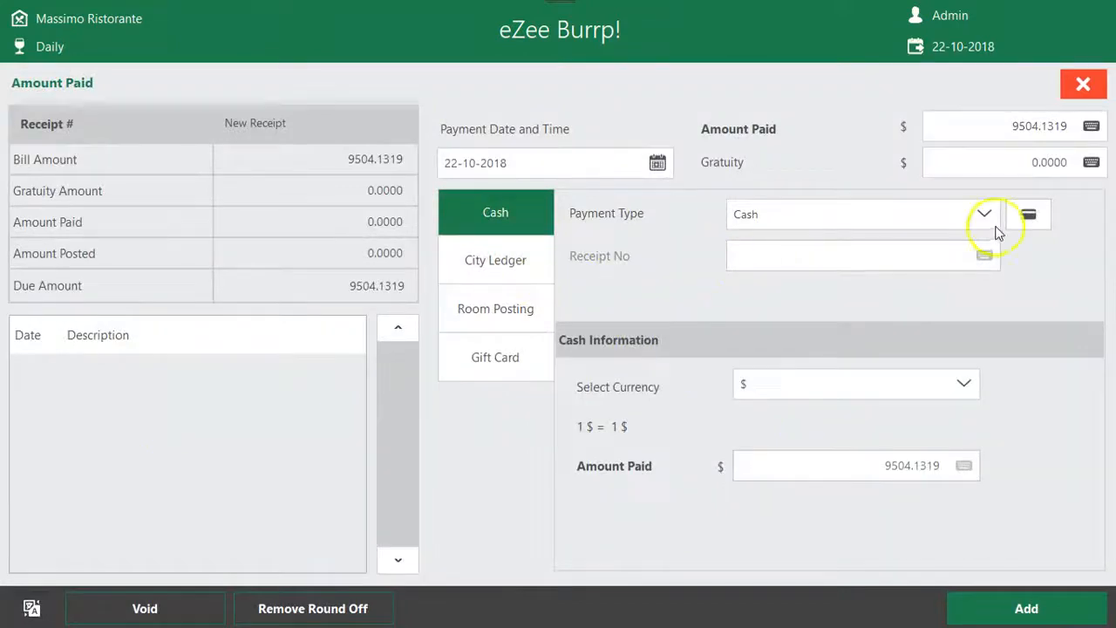
left_click(1011, 610)
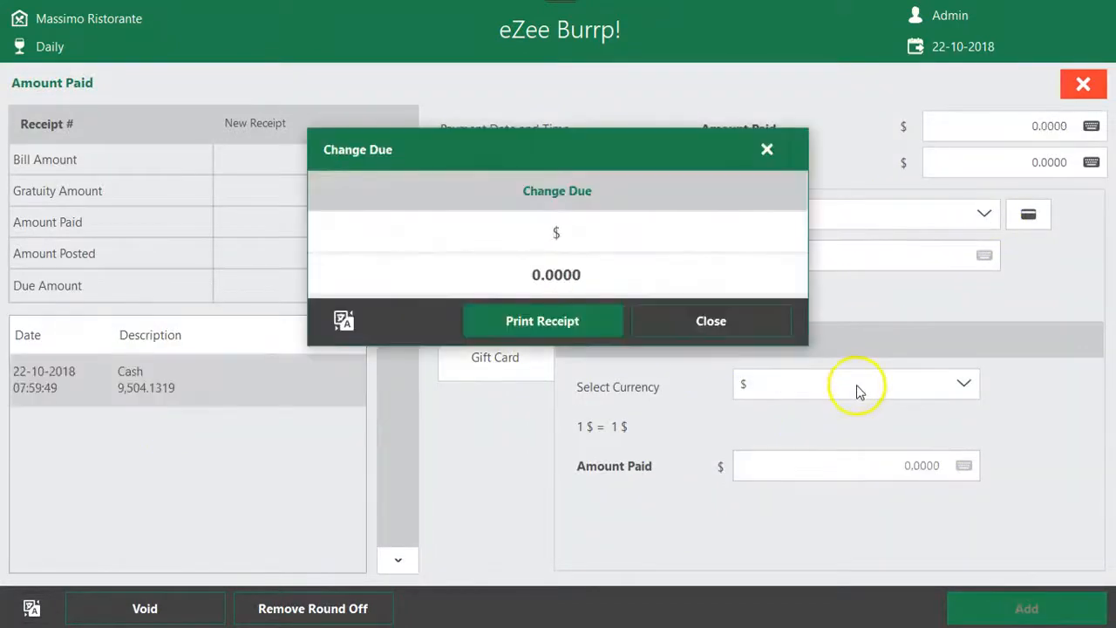
left_click(544, 319)
left_click(509, 276)
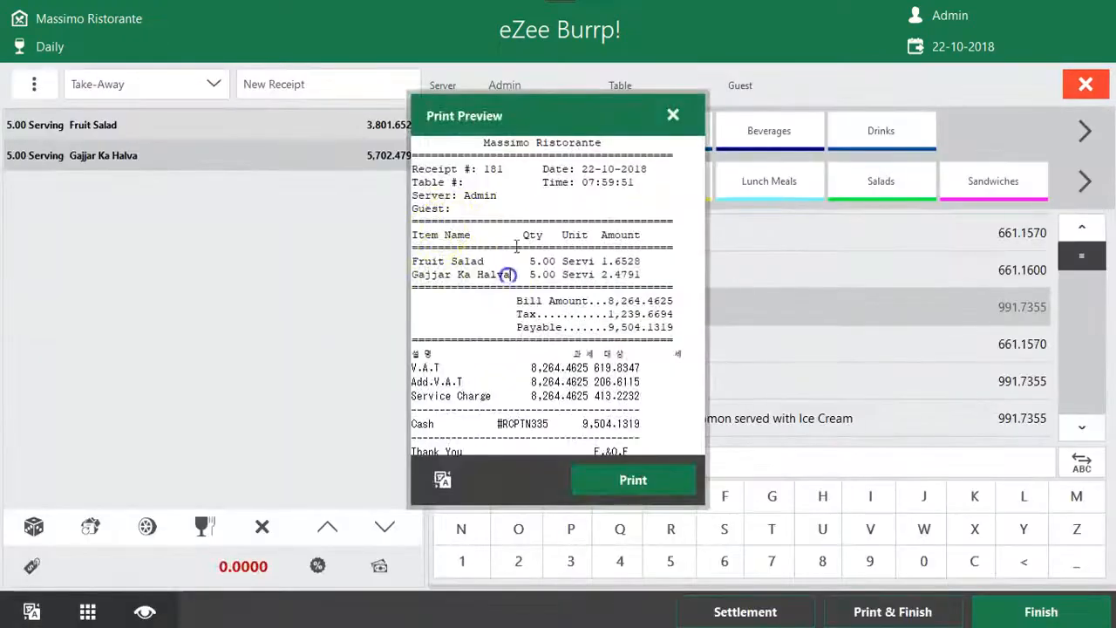
Examine the receipt details and totals in the print preview, close it and return to the main screen
left_click_drag(517, 169, 388, 168)
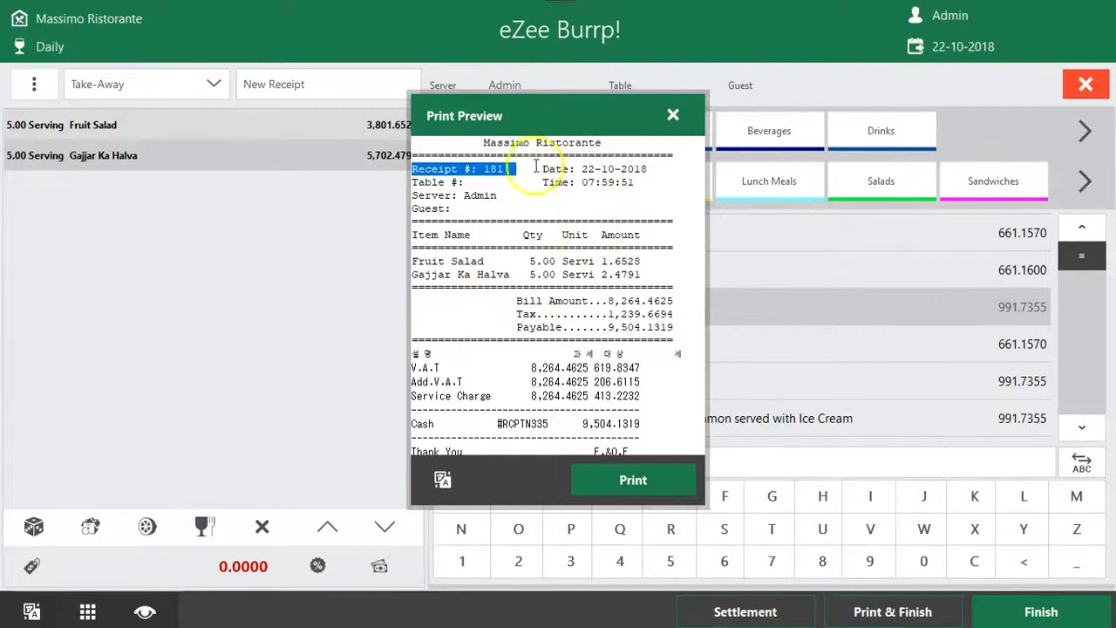
left_click_drag(550, 113, 515, 95)
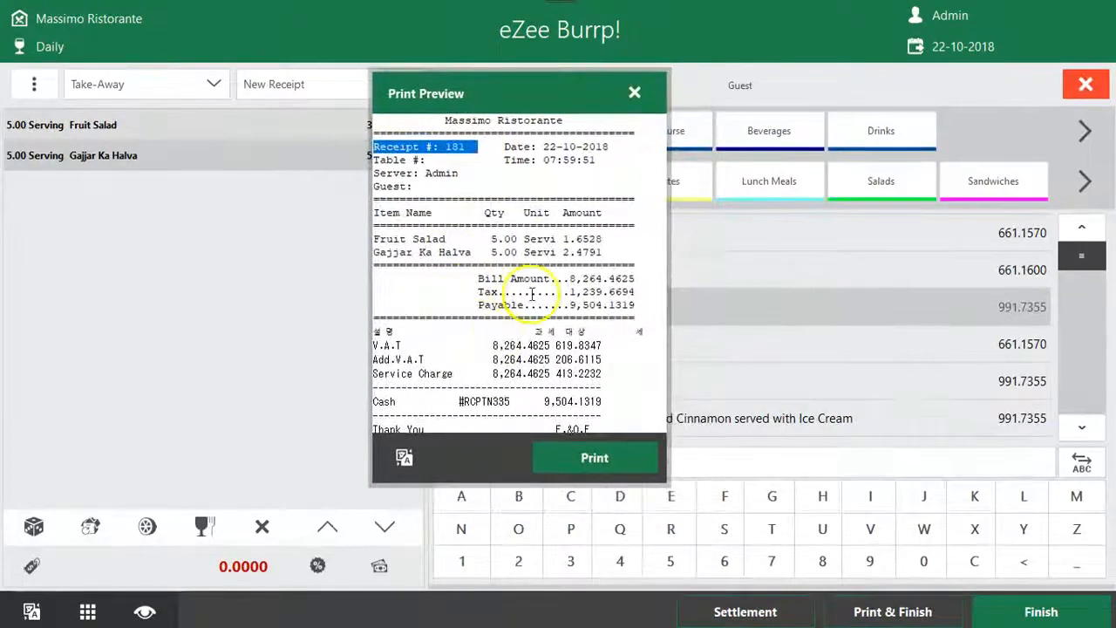
left_click(462, 173)
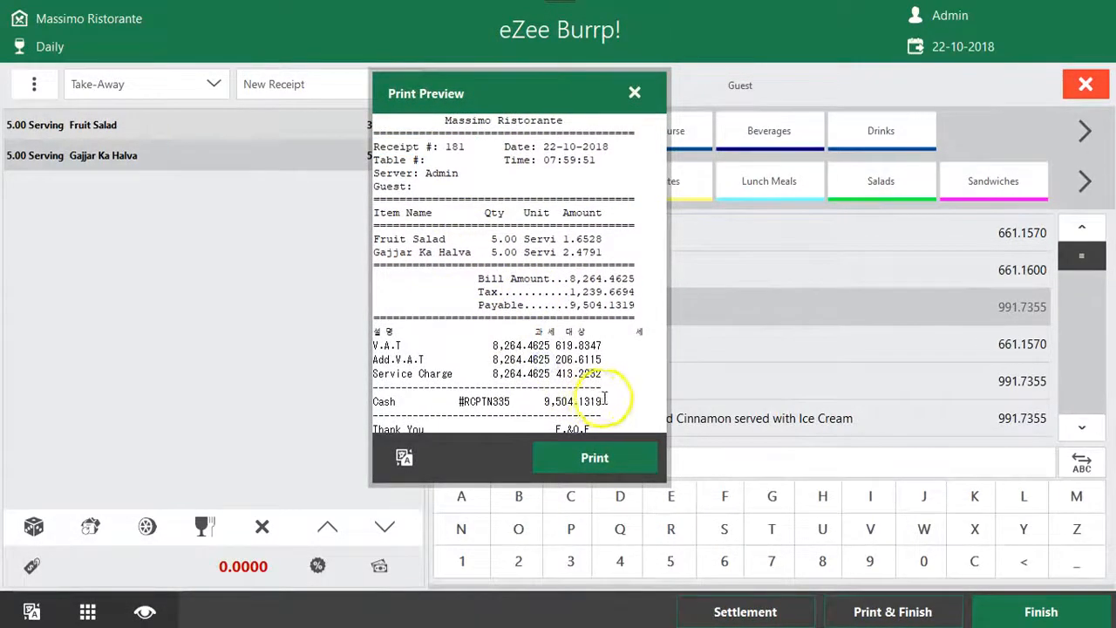
triple_click(610, 392)
left_click(633, 102)
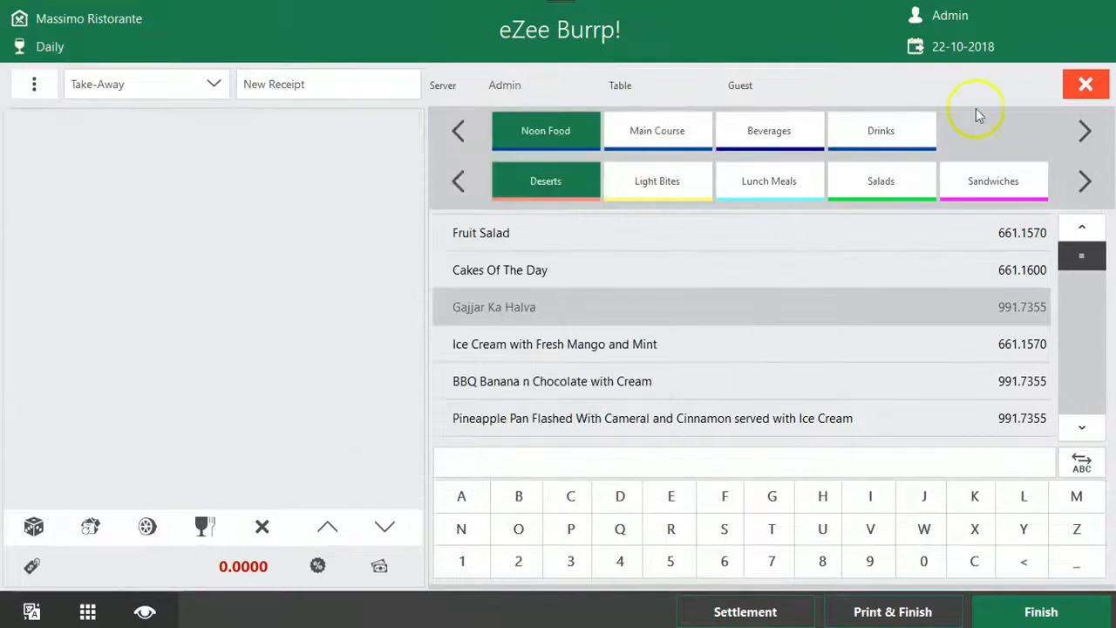
left_click(1085, 84)
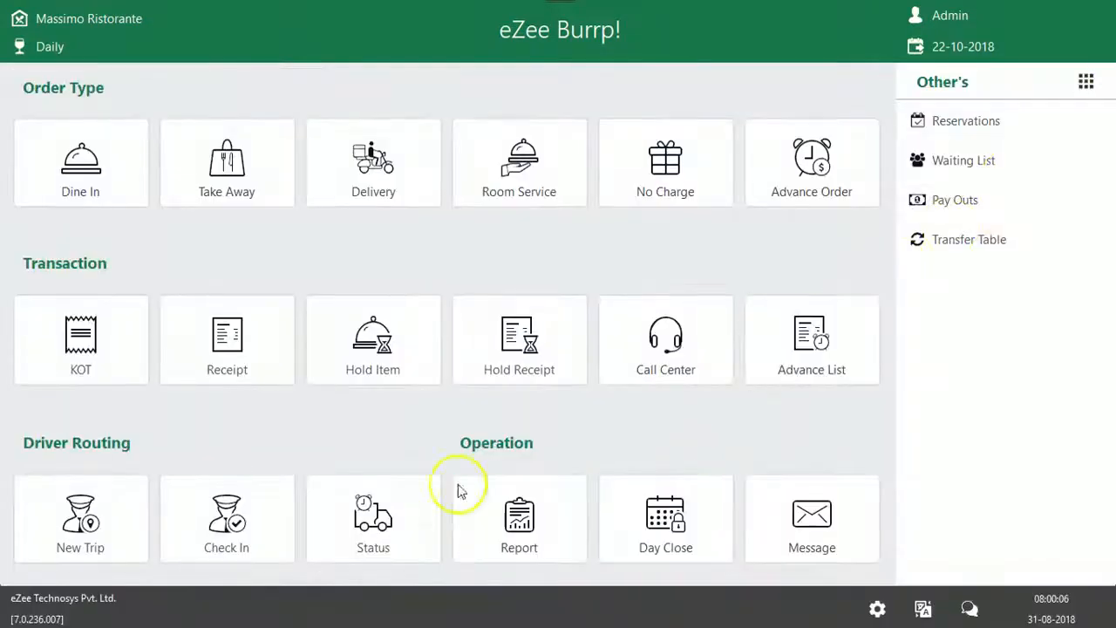
Show the settled receipts in the receipt list and mark the take-away receipt for 20.0000
left_click(251, 330)
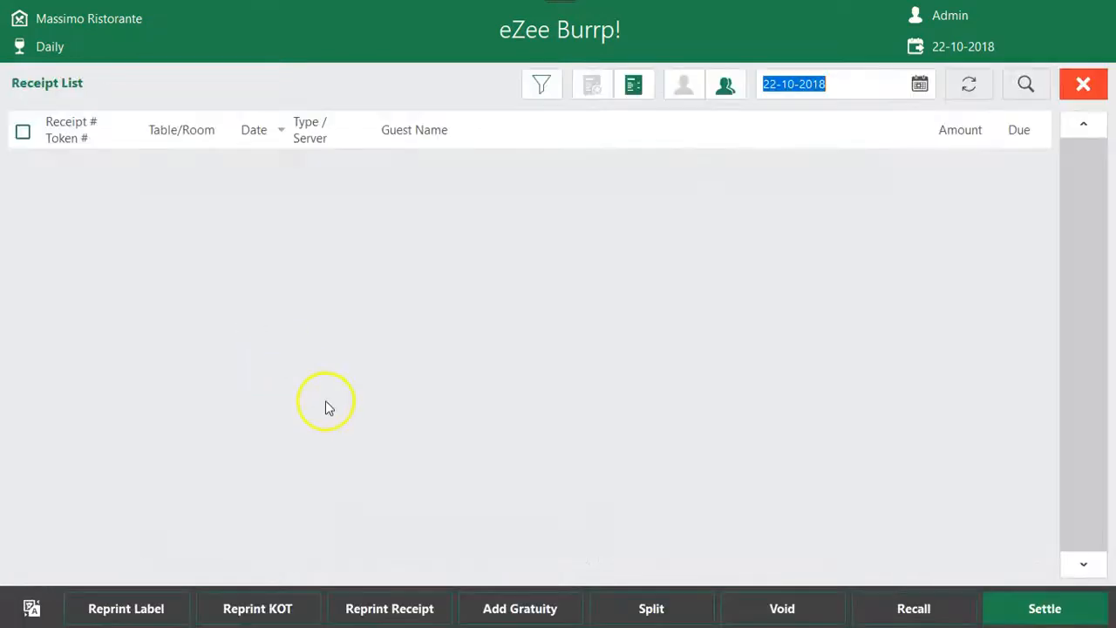
left_click(643, 83)
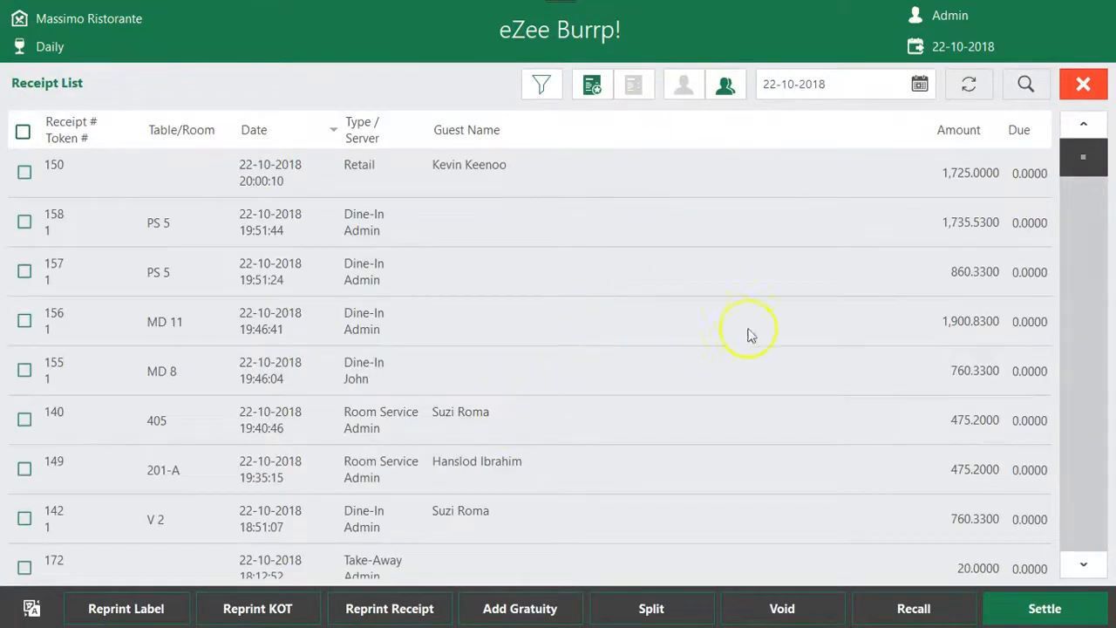
left_click(410, 556)
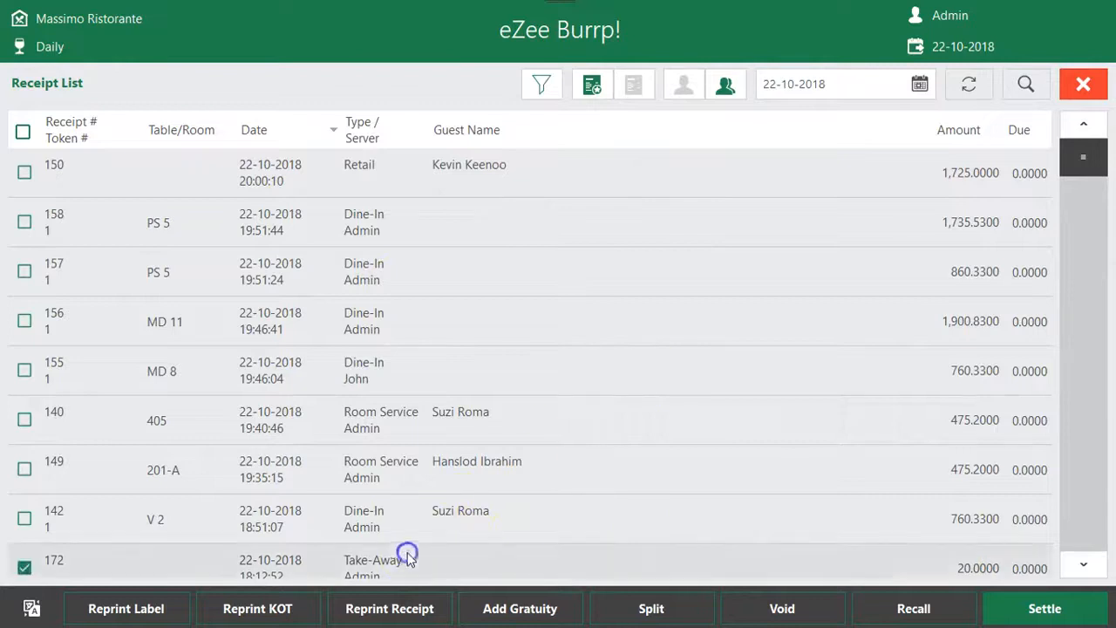
left_click(1083, 564)
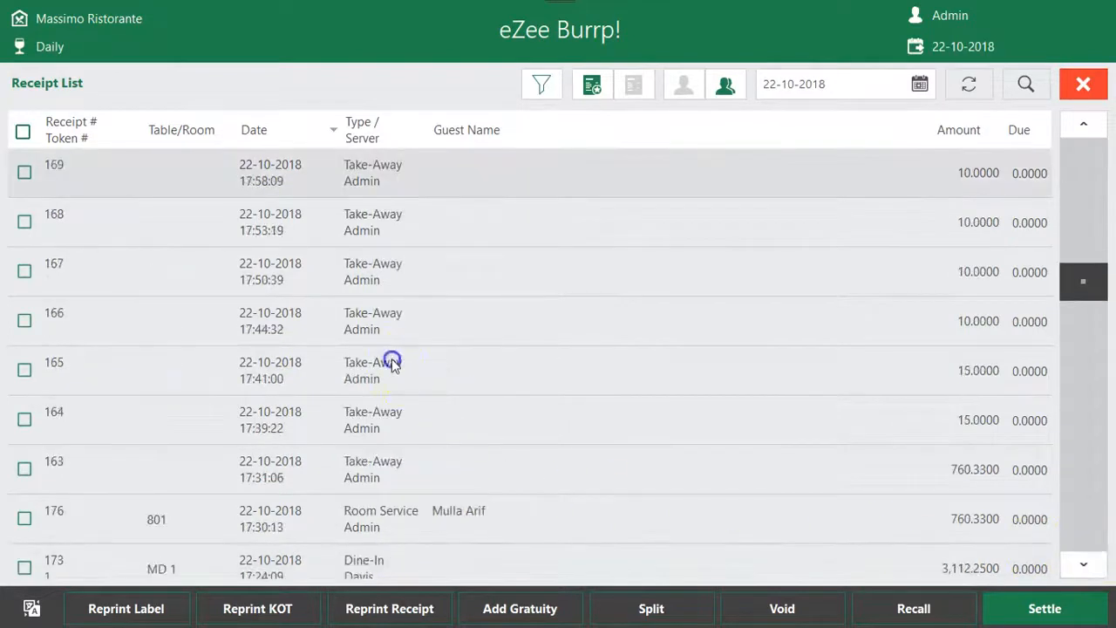
Mark five consecutive settled take-away receipts in the receipt list and clear their marks again
left_click(392, 364)
left_click(386, 318)
left_click(386, 270)
left_click(383, 225)
left_click(378, 179)
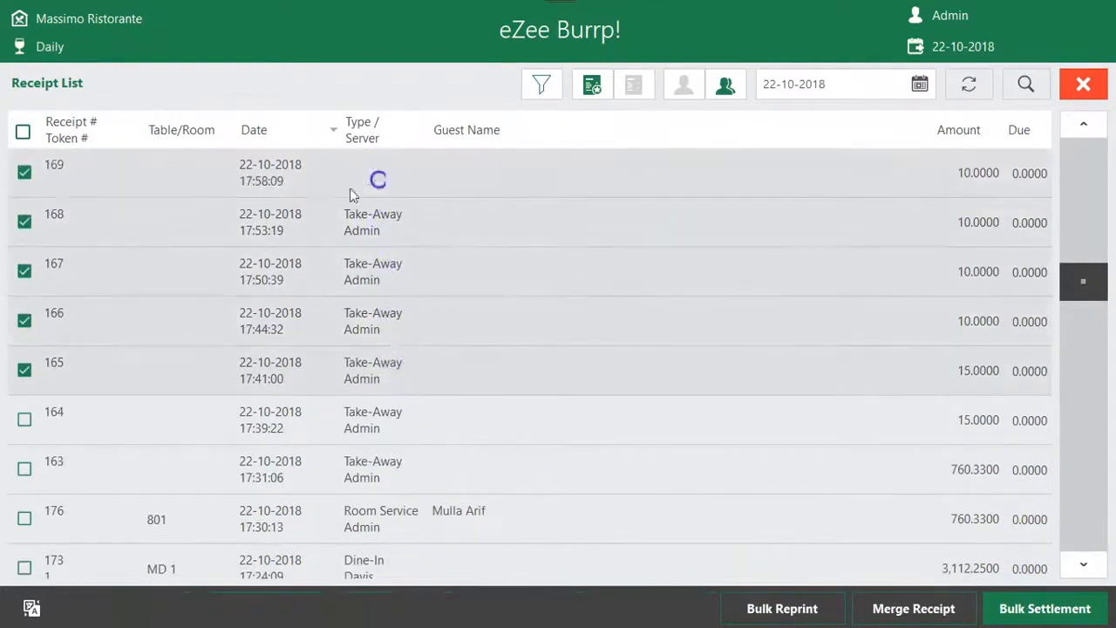
left_click(75, 177)
left_click(104, 225)
left_click(137, 289)
left_click(138, 322)
left_click(144, 371)
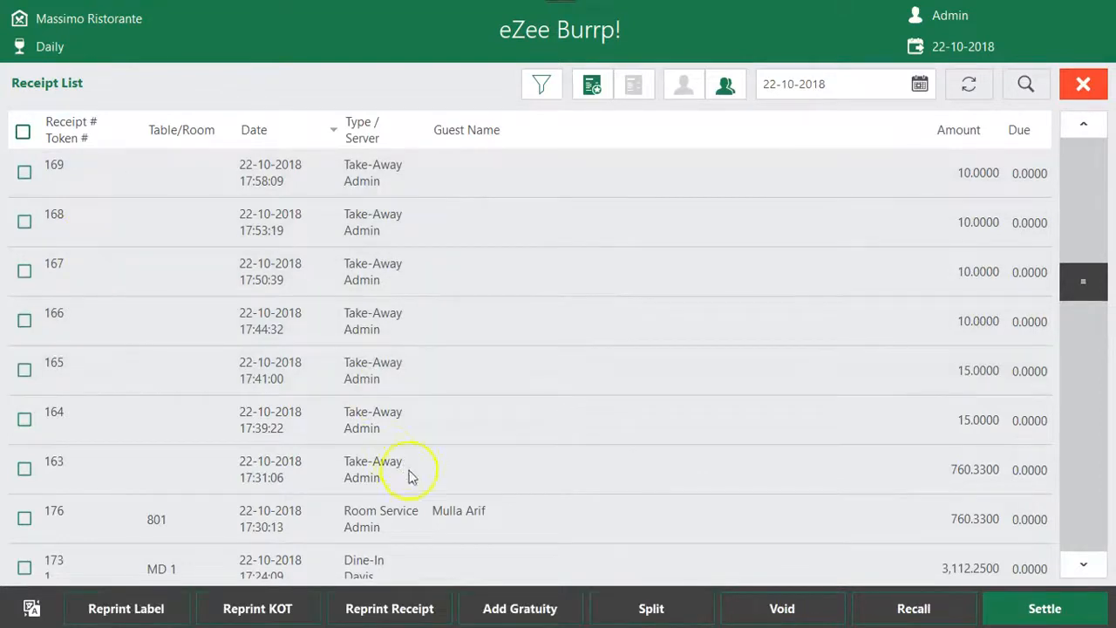
Mark the settled dine-in receipt for table V 2 and leave the receipt list
left_click(438, 534)
left_click(438, 533)
left_click(1081, 122)
left_click(1081, 125)
left_click(1081, 126)
left_click(1081, 126)
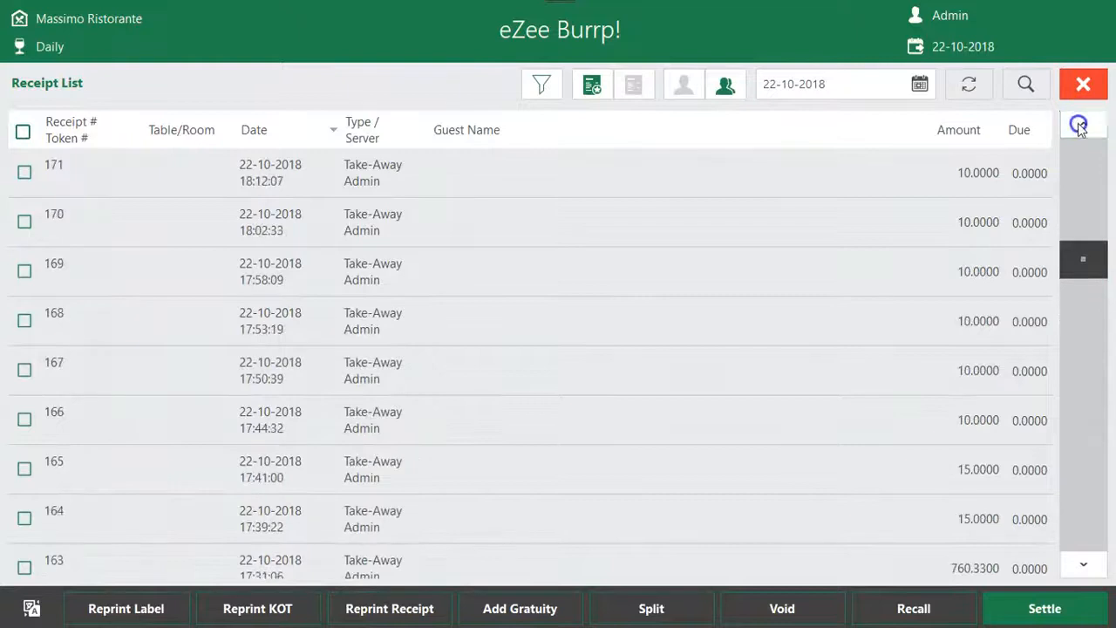
left_click(1081, 126)
left_click(1081, 127)
left_click(394, 272)
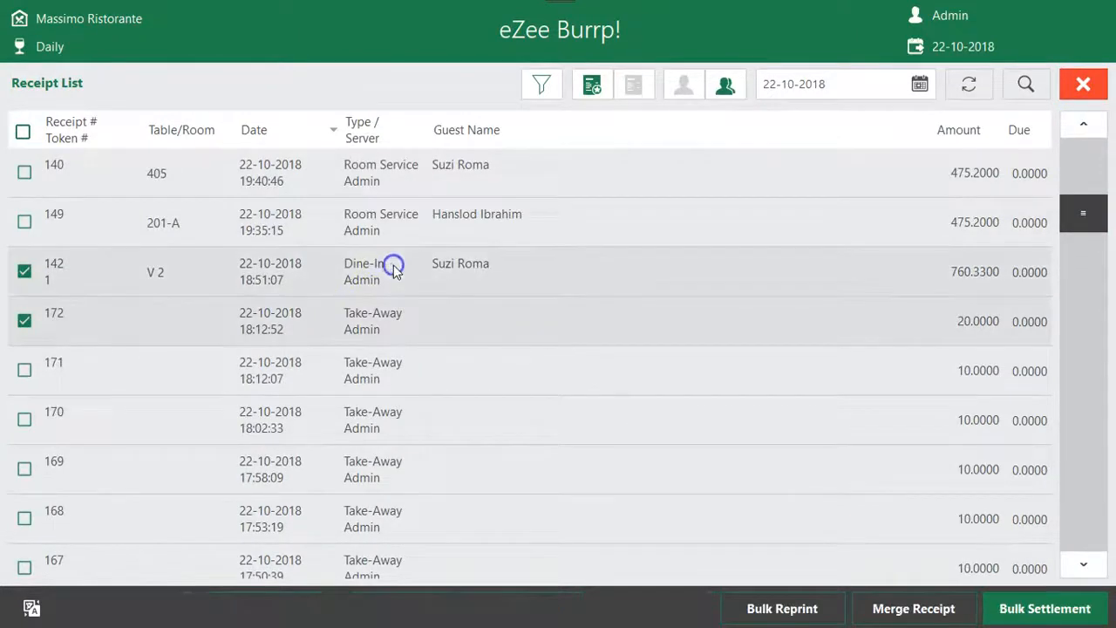
left_click(1081, 84)
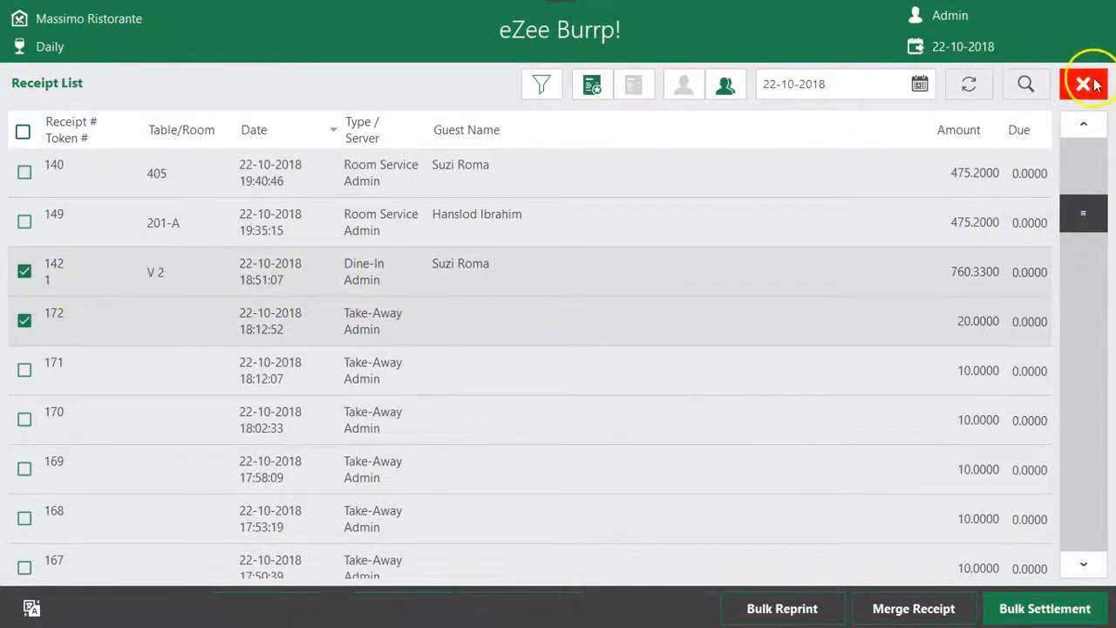
Show the already billed KOTs in the KOT list and return to the main screen
left_click(103, 311)
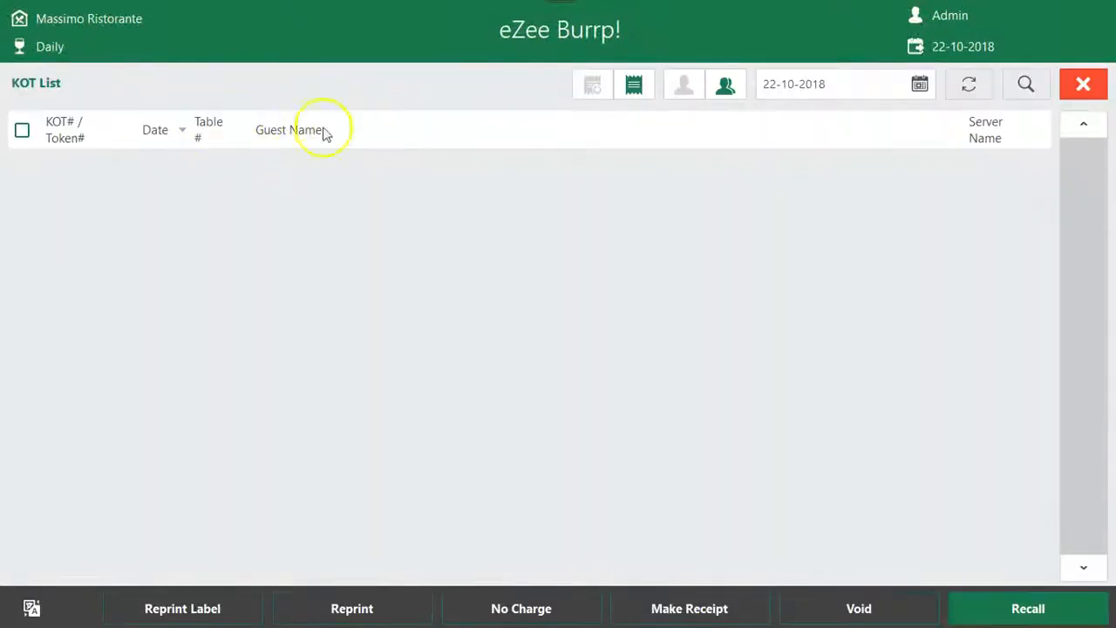
left_click(636, 85)
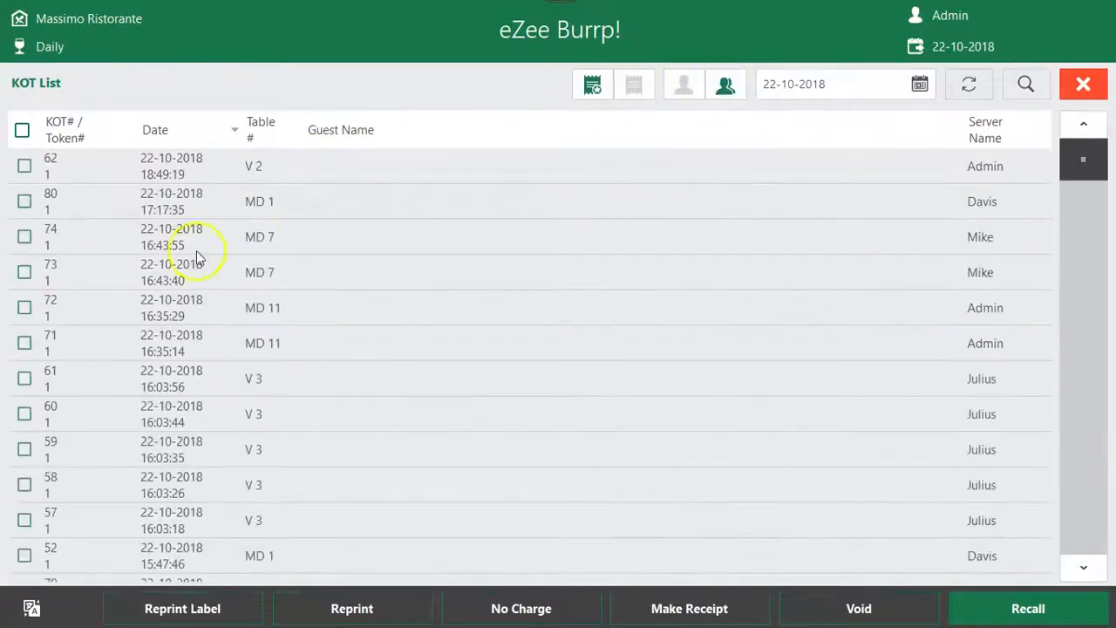
left_click(1083, 85)
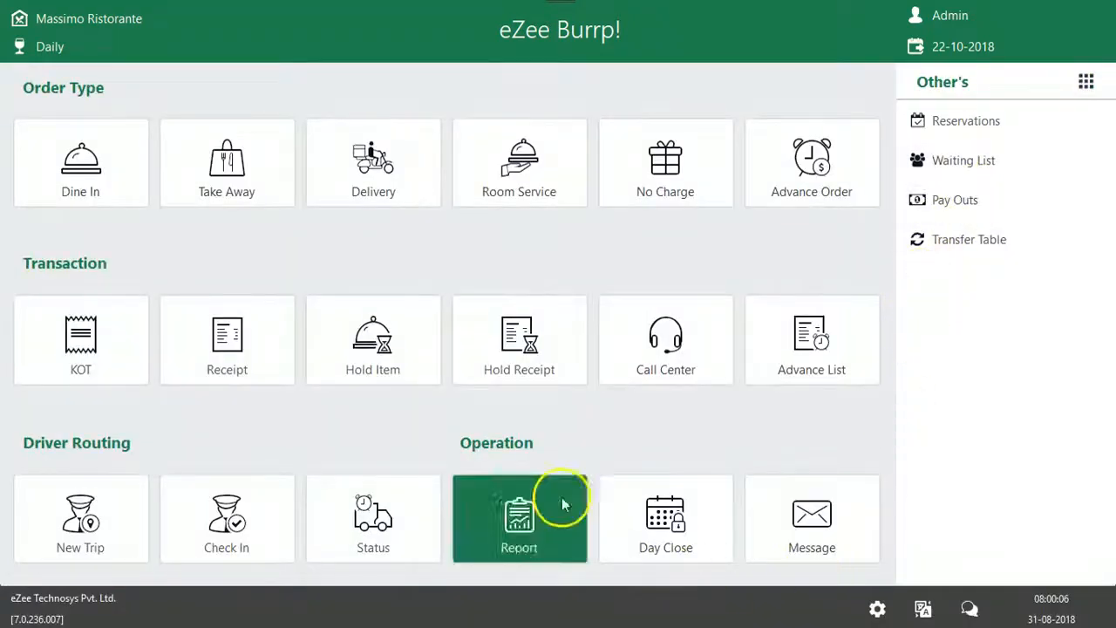
Start a delivery order, enter the guest's phone number and proceed to the guest information
left_click(379, 168)
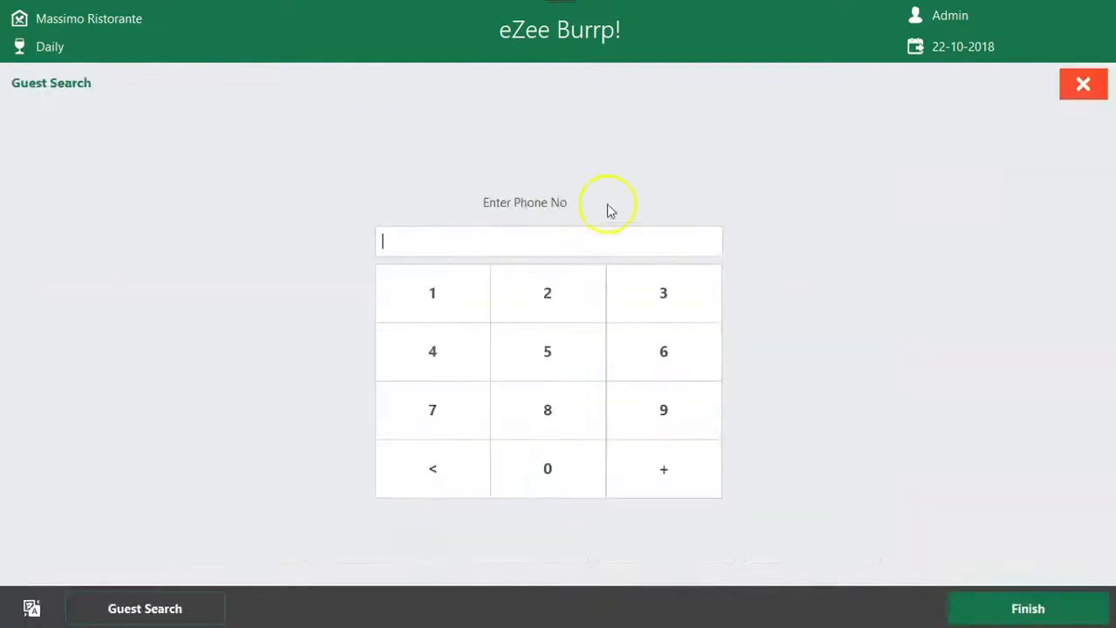
left_click(1085, 84)
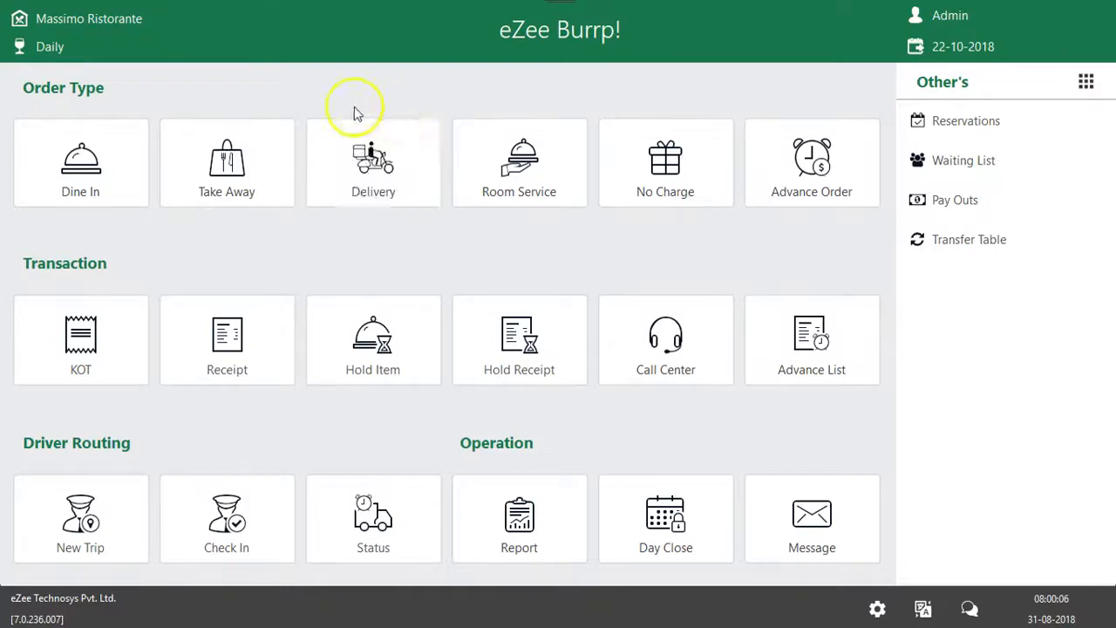
left_click(371, 167)
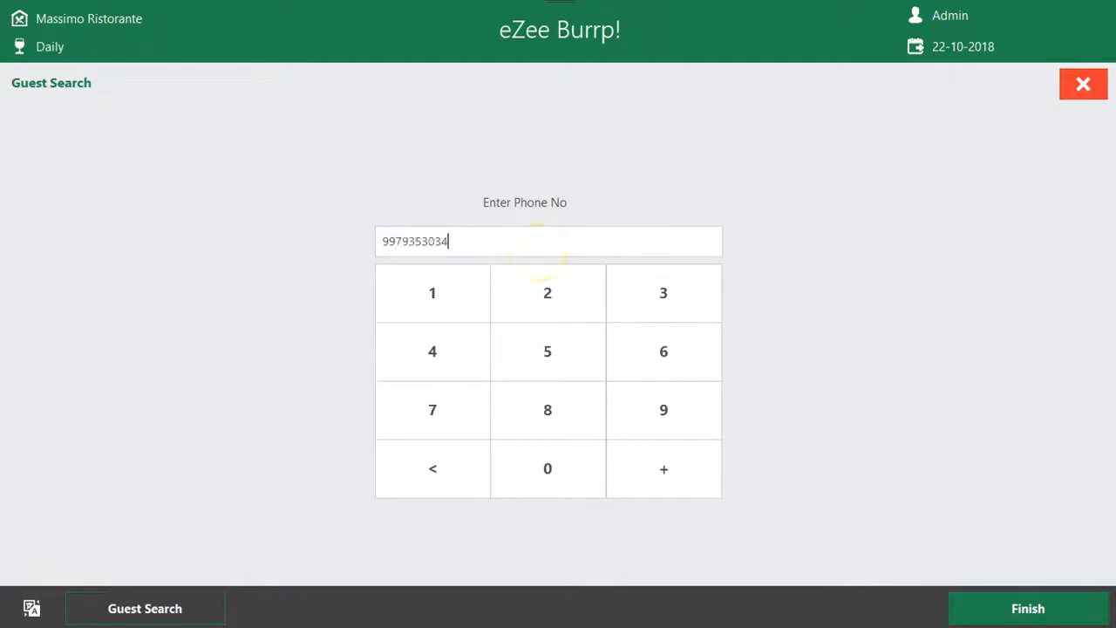
left_click_drag(459, 242, 207, 244)
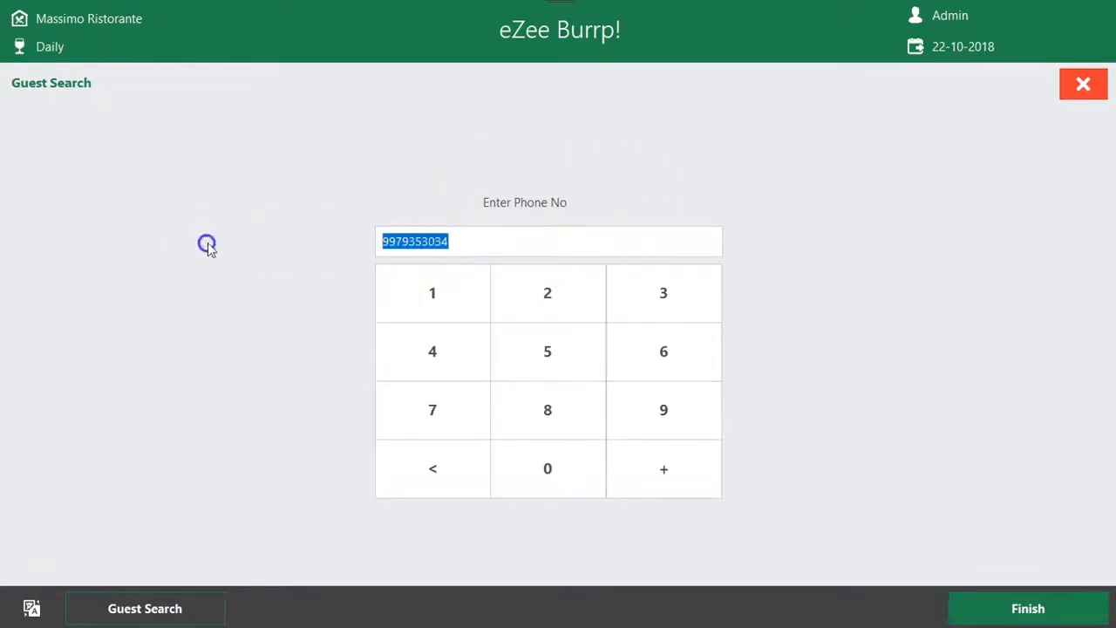
left_click(1025, 608)
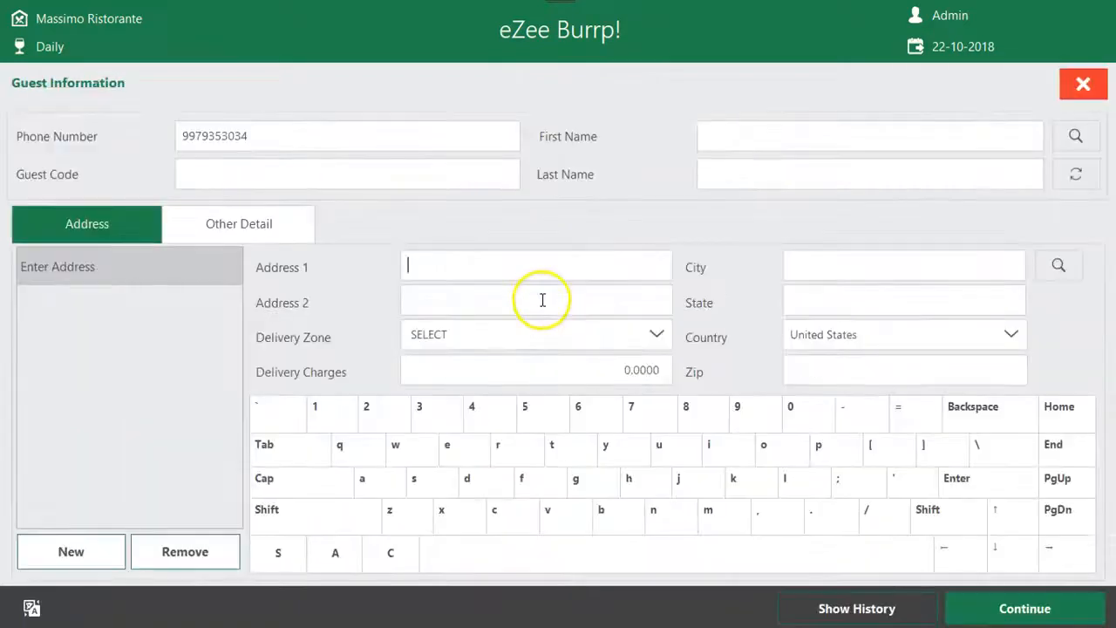
Fill in the guest's first name, last name and guest code for the delivery order
left_click(861, 140)
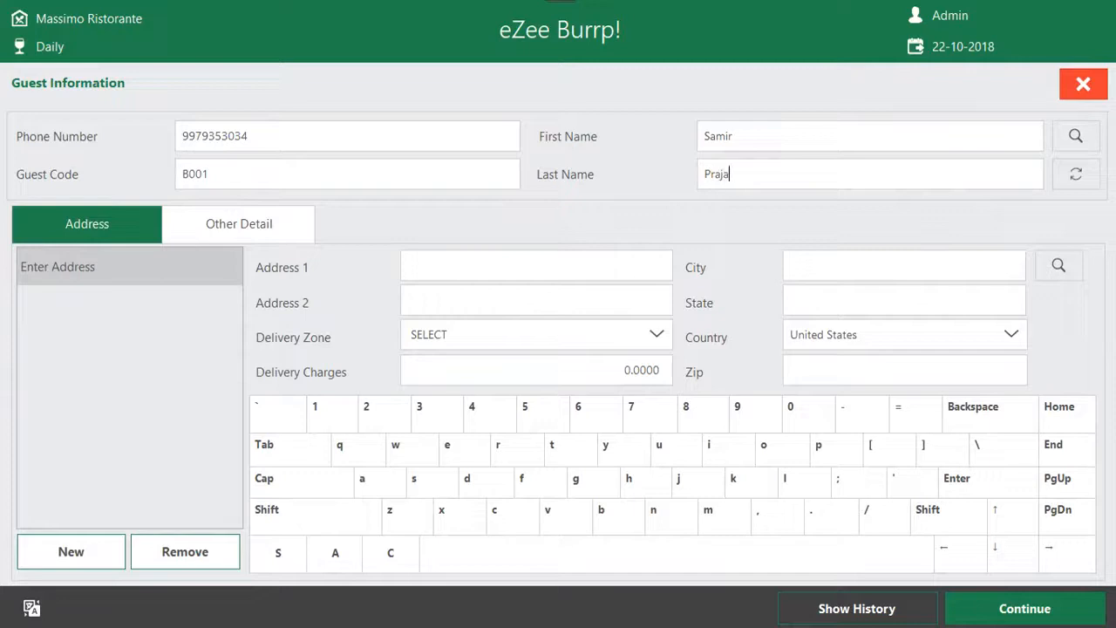
left_click(187, 127)
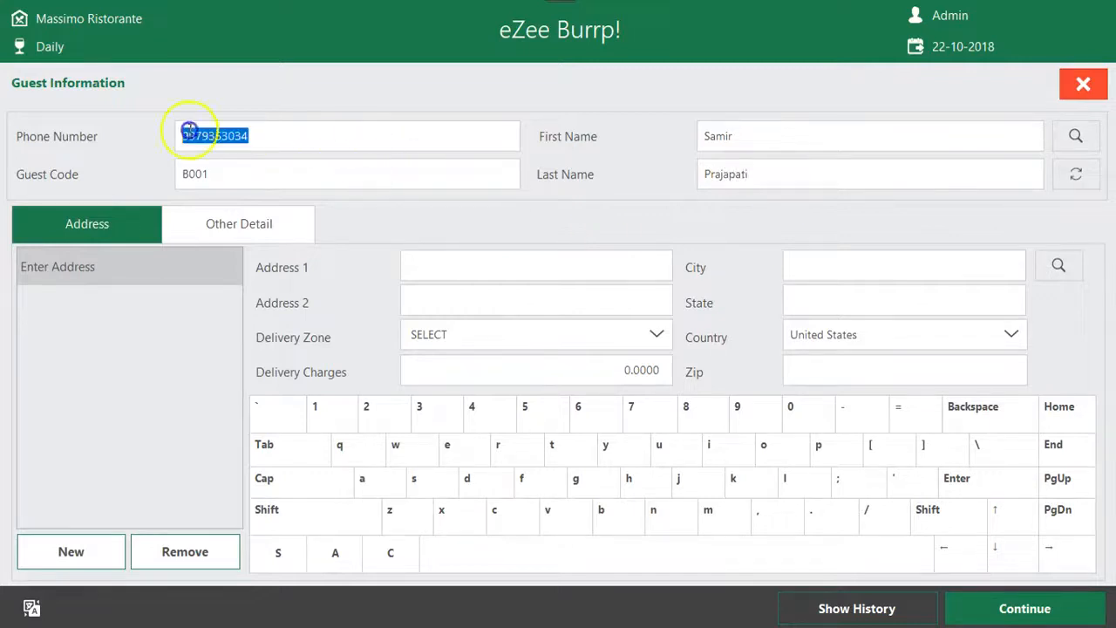
left_click(833, 144)
left_click(784, 179)
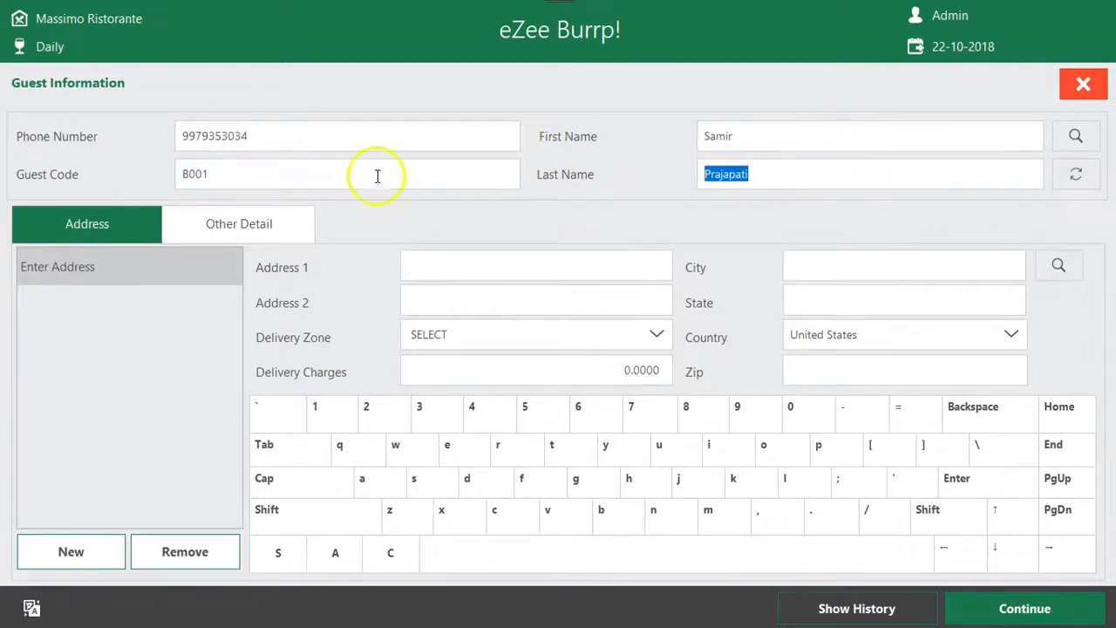
Fill in the guest's first address line, city and state
left_click(475, 269)
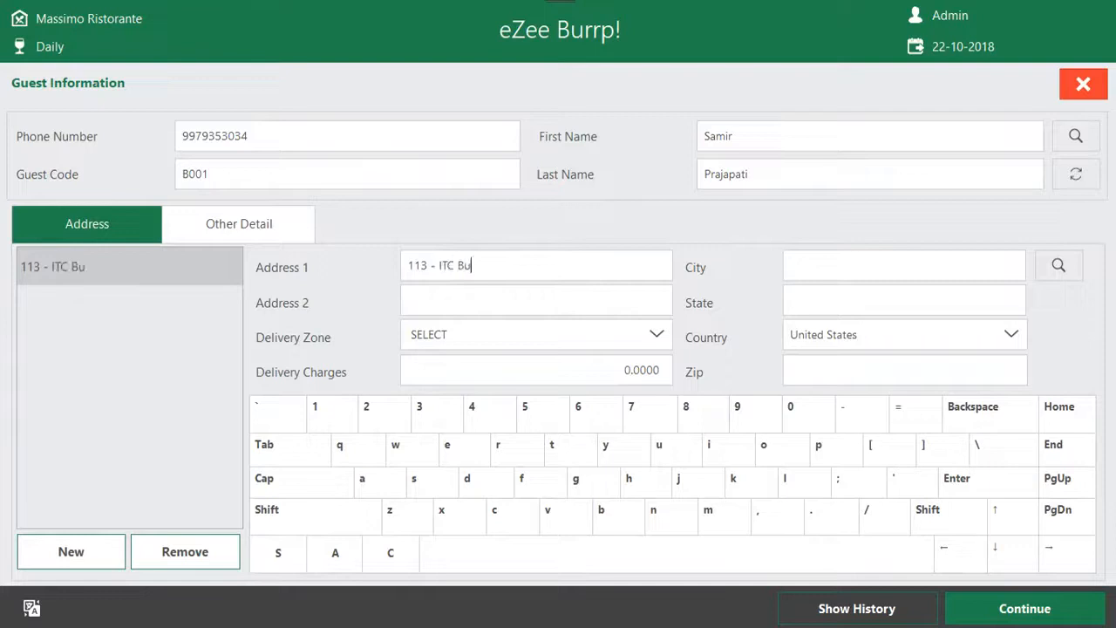
left_click(888, 270)
type("Surat")
left_click(898, 305)
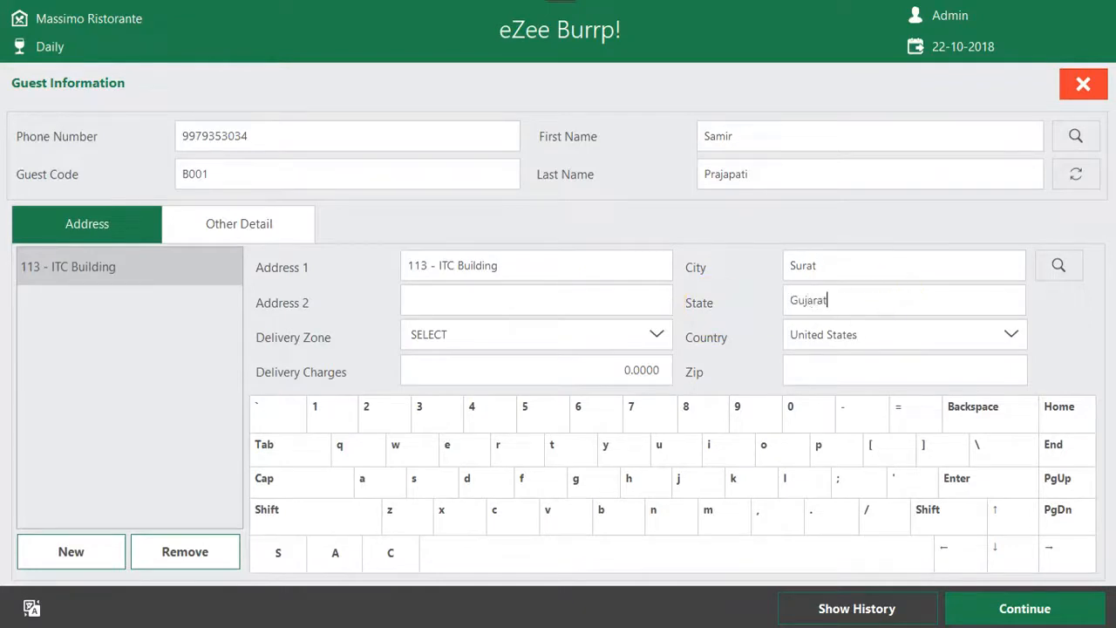
Set the delivery zone to South Zone and check its delivery charges
left_click(656, 336)
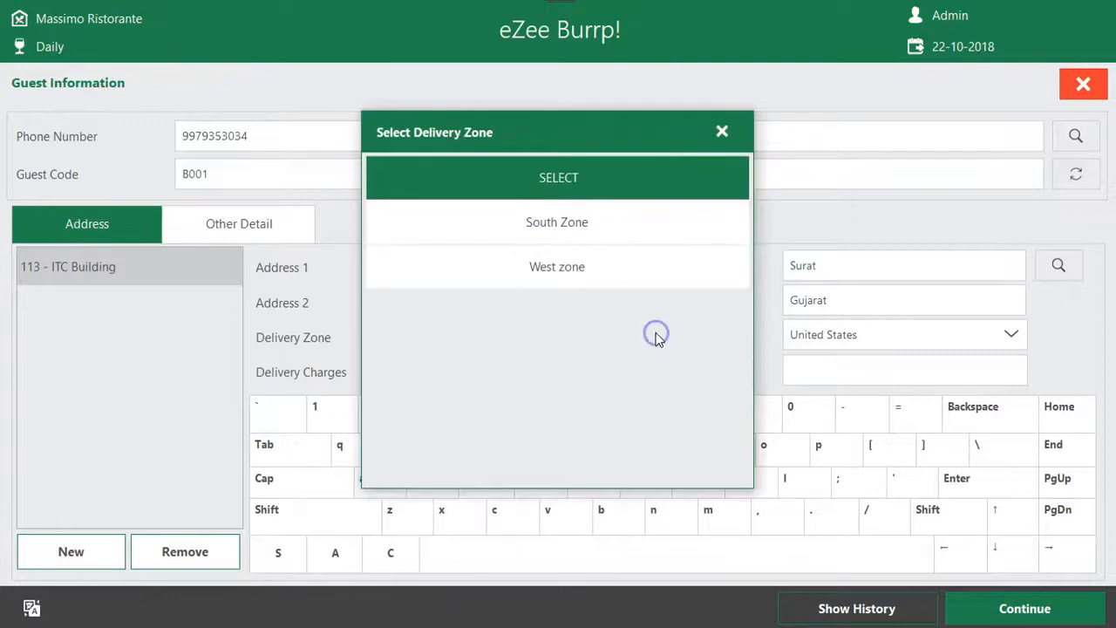
left_click(610, 237)
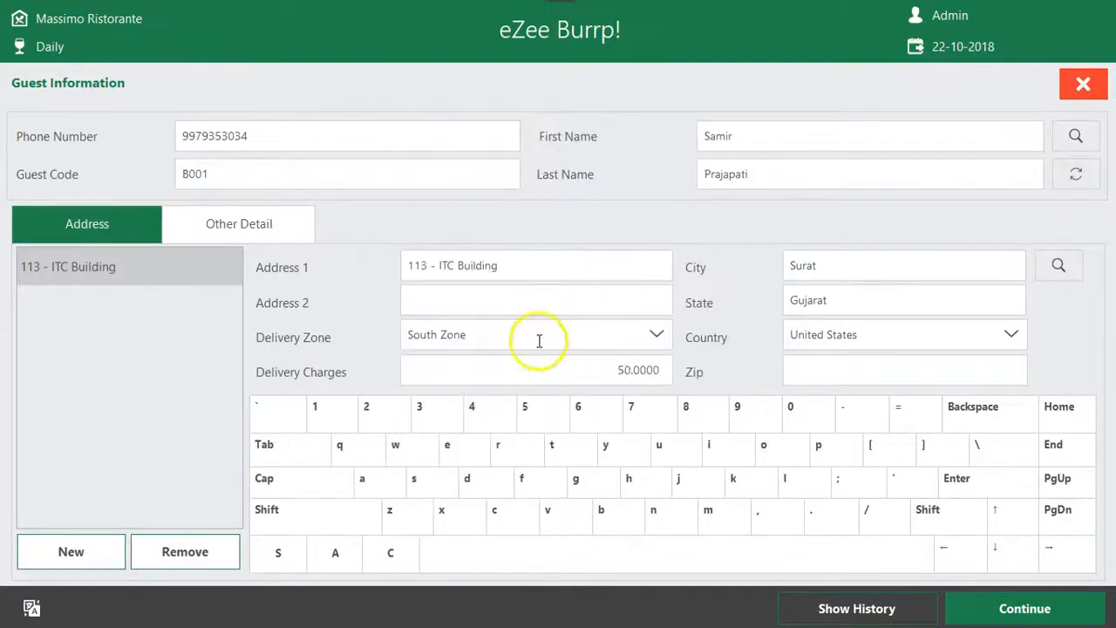
left_click(601, 370)
Complete the guest's second address line, set the delivery zone to West zone and check its delivery charges
left_click(656, 334)
left_click(621, 277)
left_click(626, 370)
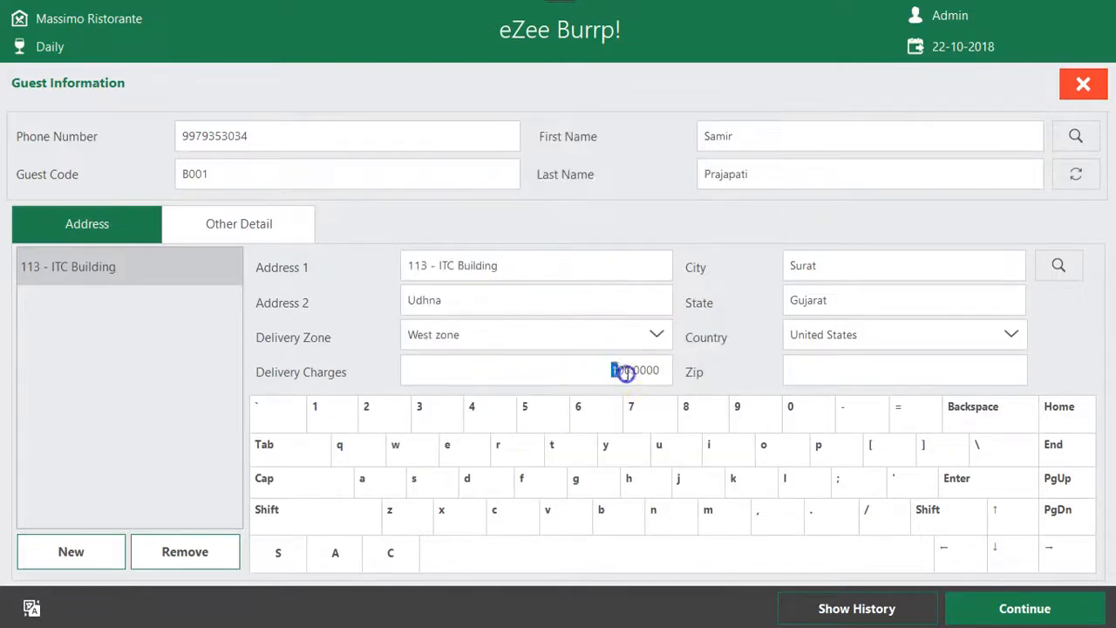
left_click(508, 341)
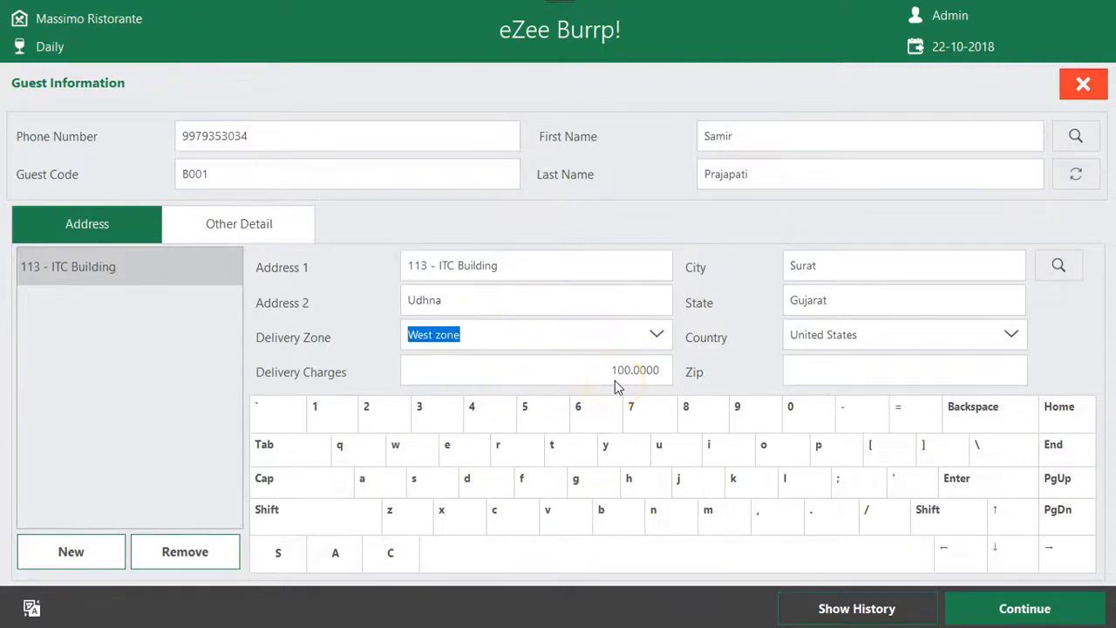
left_click_drag(610, 369, 660, 370)
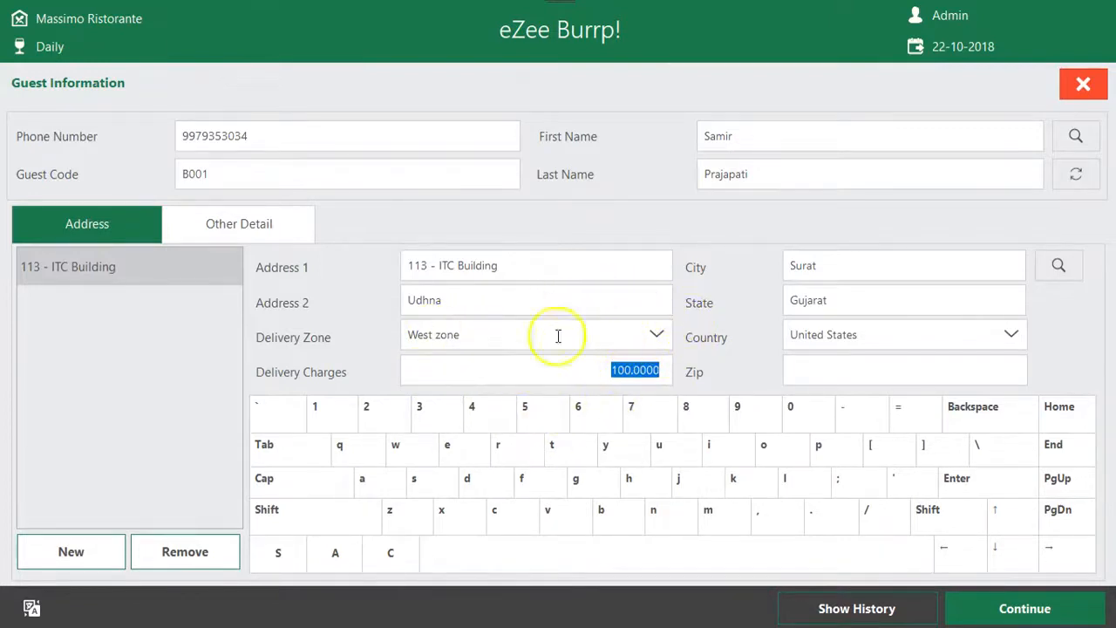
Check the delivery zone choices, keep West zone and set the delivery charges to 1500
left_click(661, 337)
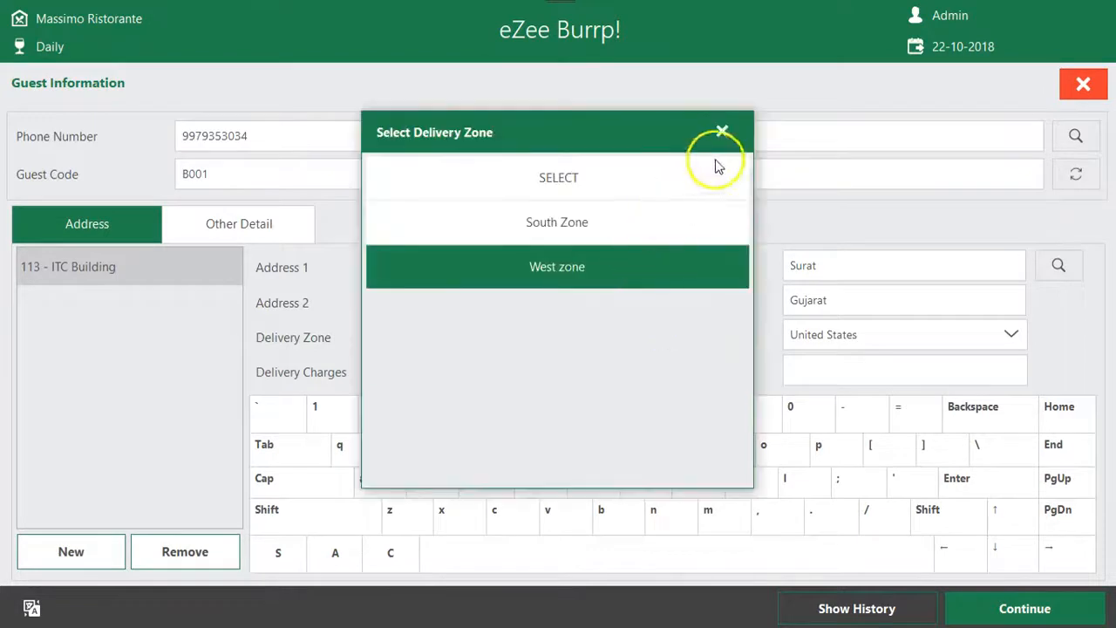
left_click(720, 131)
left_click(633, 373)
double_click(633, 373)
type("150")
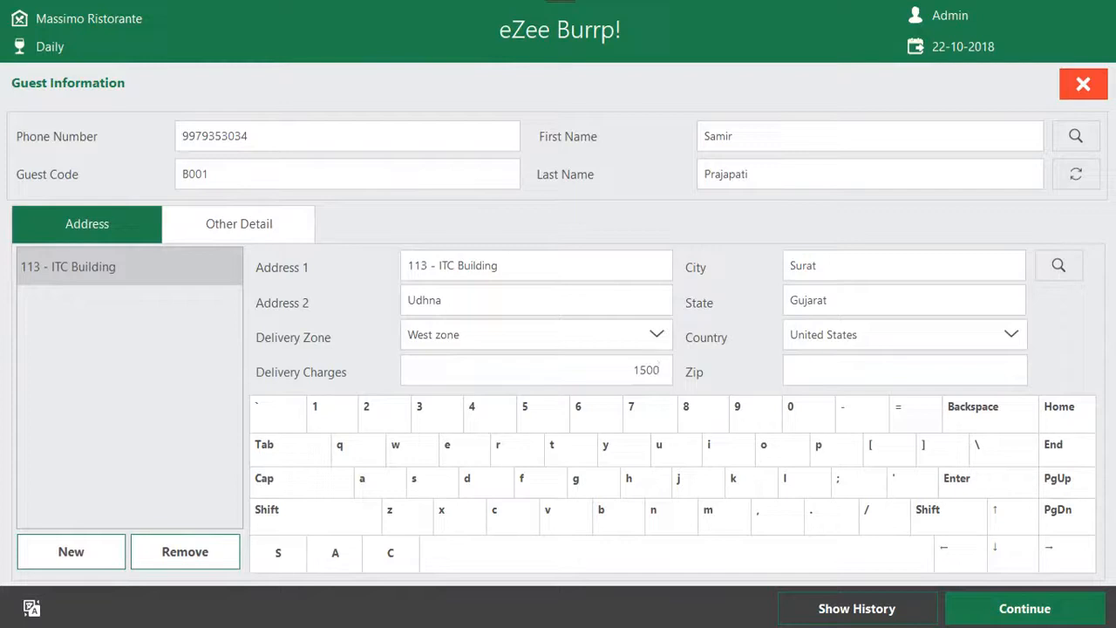
type("0")
Browse the country choices without changing the country, enter the guest's zip code and continue to the order
left_click(1013, 337)
left_click(721, 456)
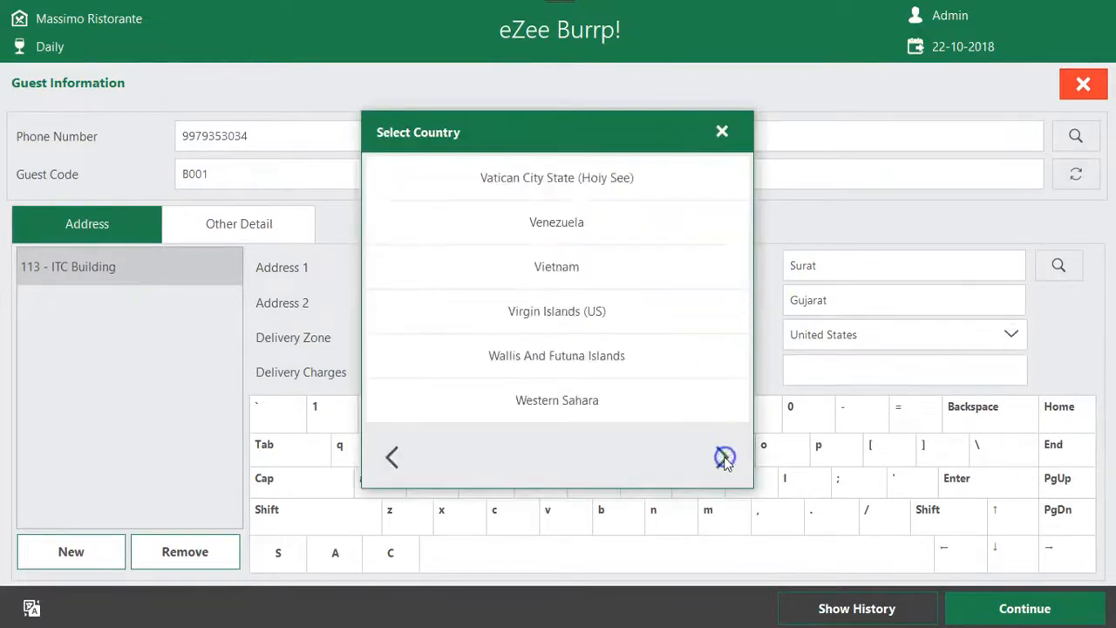
left_click(722, 456)
left_click(721, 131)
left_click(881, 366)
type("394620")
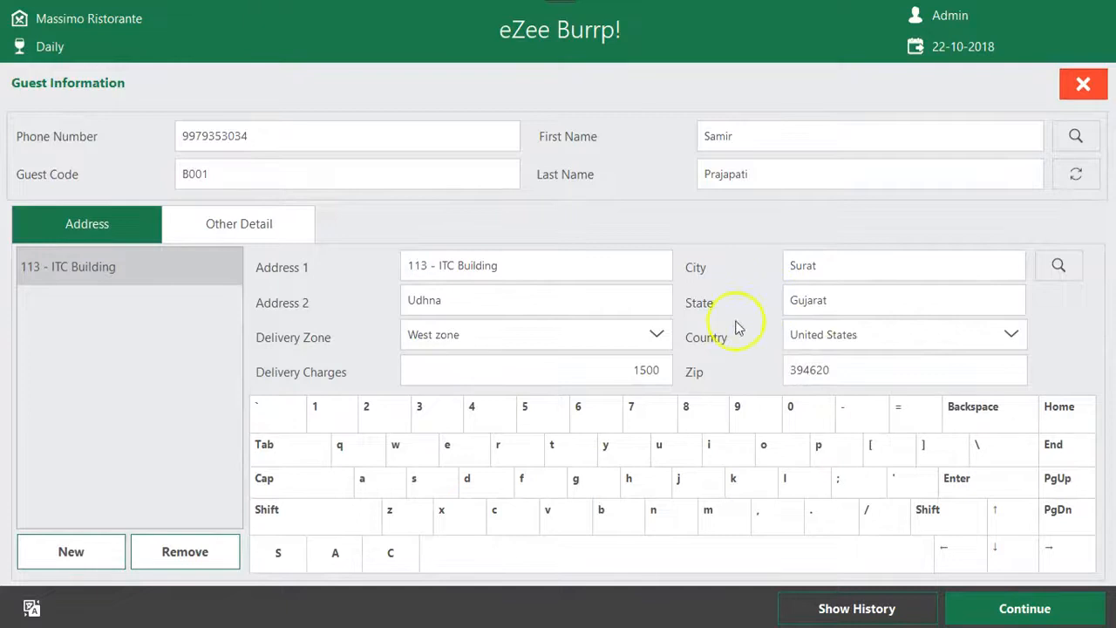
left_click(983, 615)
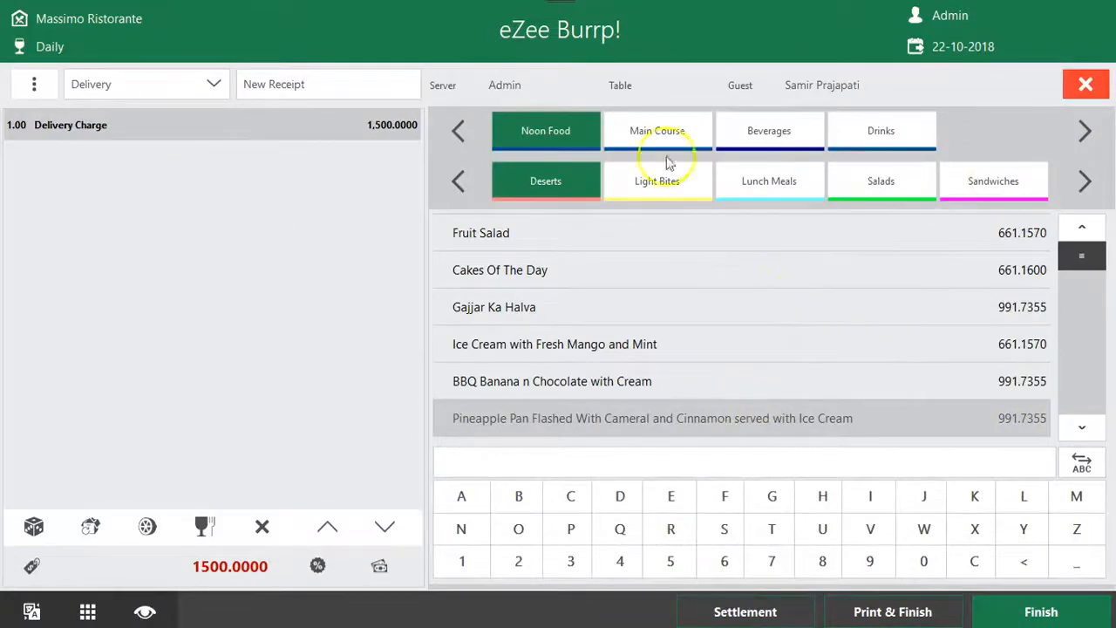
Add 5 servings of Cakes Of The Day and 5 servings of Pasta with Roasted Vegetables to the delivery order
left_click(635, 275)
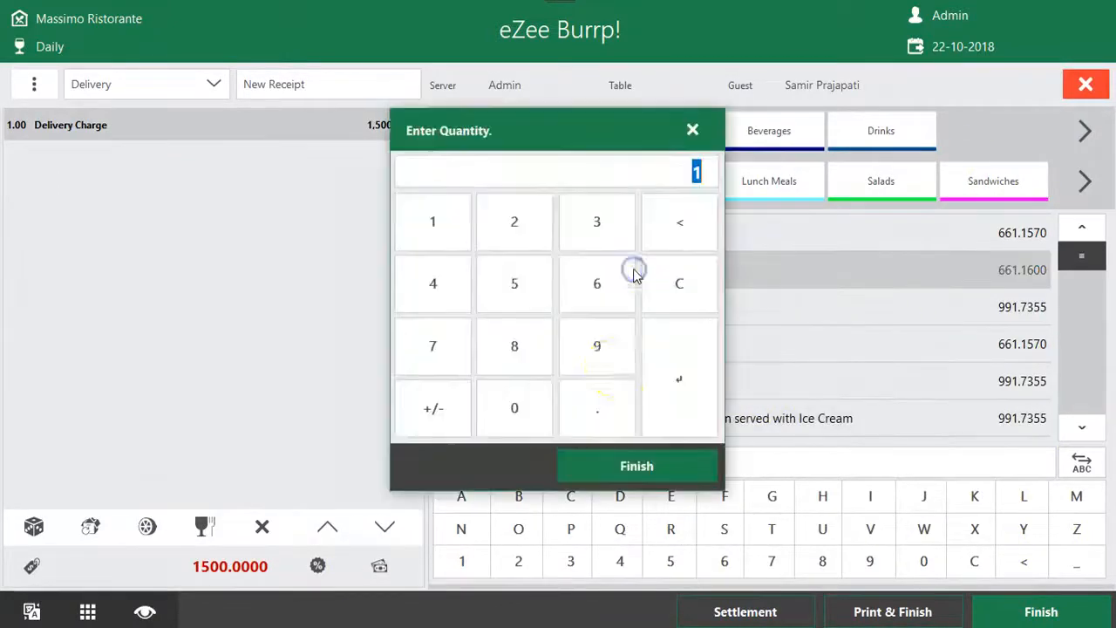
left_click(519, 294)
left_click(633, 464)
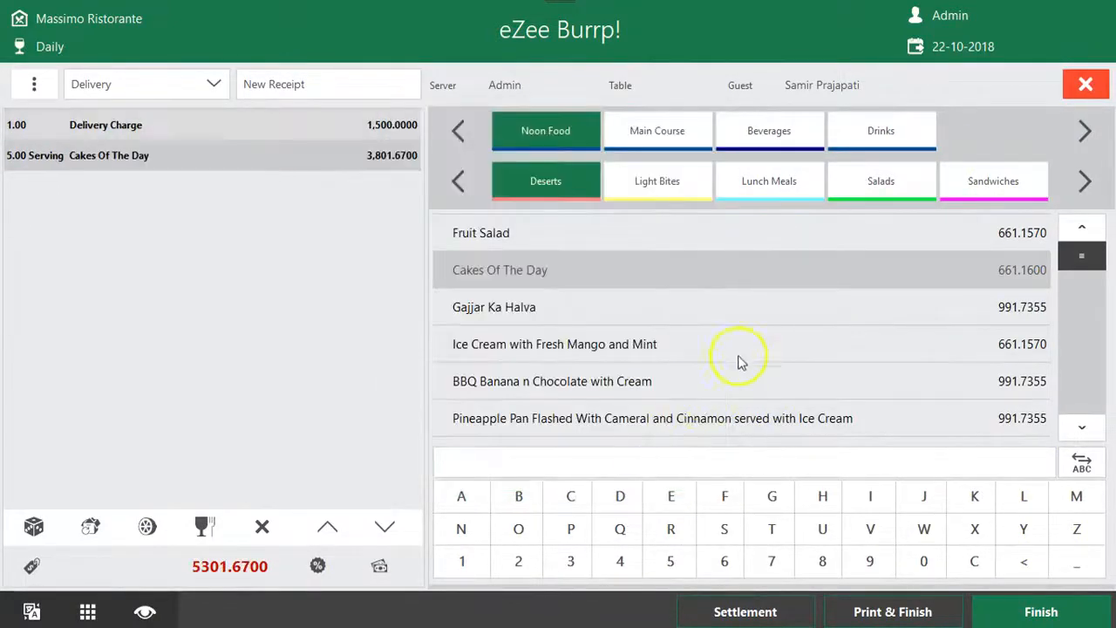
left_click(739, 352)
left_click(670, 187)
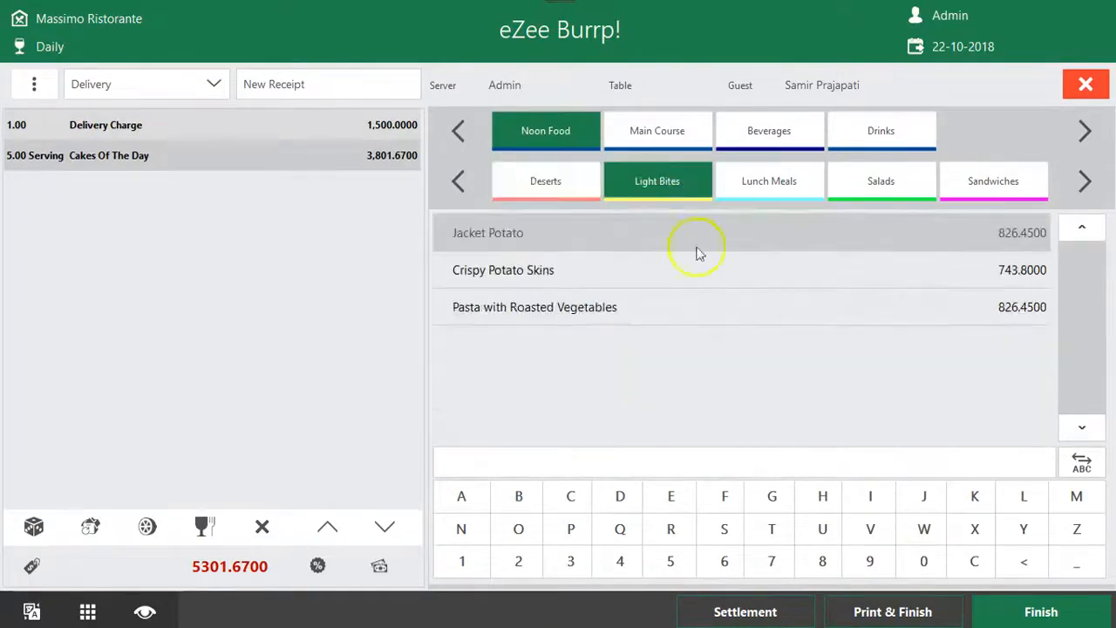
left_click(729, 306)
left_click(514, 288)
left_click(693, 466)
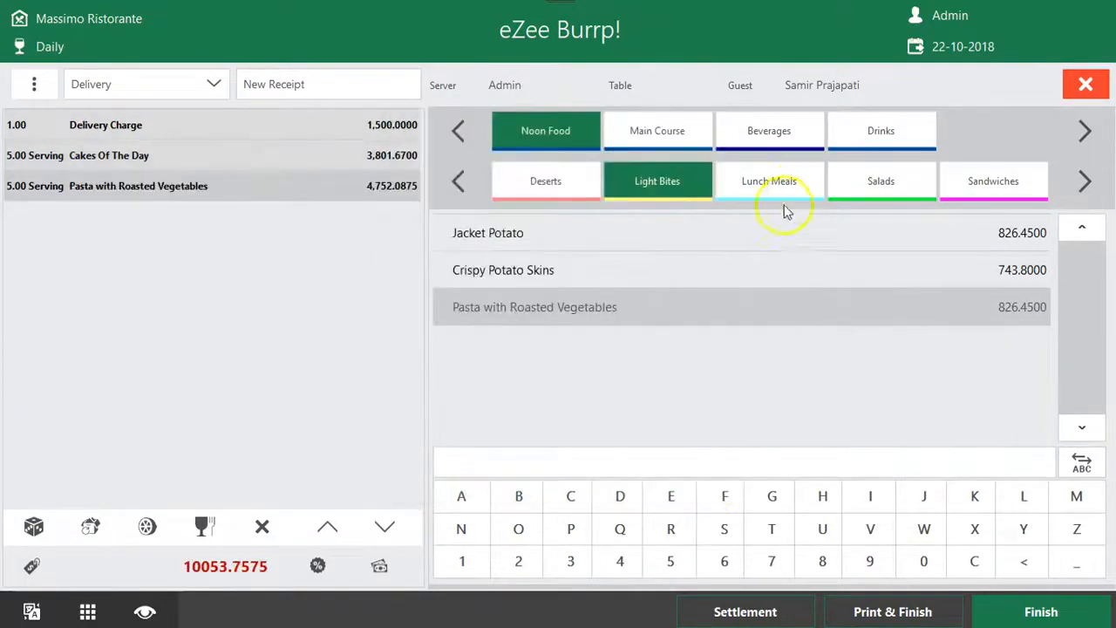
Add 5 servings of Grilled Chicken Breast from the lunch meals to the order
left_click(785, 188)
left_click(779, 307)
left_click(514, 284)
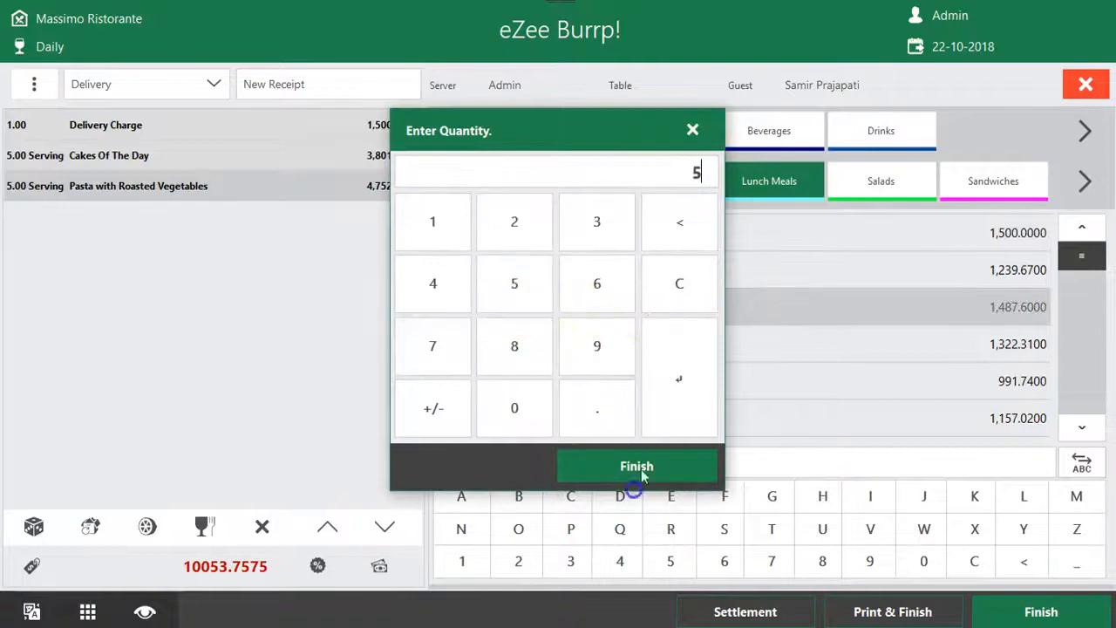
left_click(678, 462)
Add Chips, Rice, Parsely Potatoes, Croquette and Roast Potatoes as accompaniments to the Grilled Chicken Breast
left_click(833, 240)
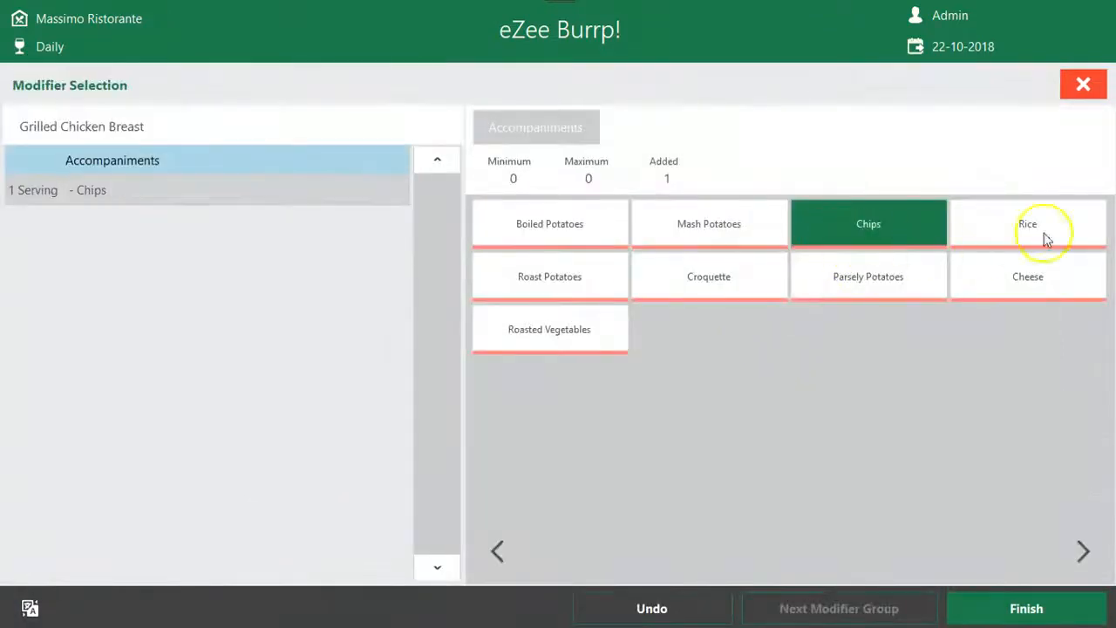
left_click(1041, 229)
left_click(868, 276)
left_click(735, 288)
left_click(613, 288)
left_click(1026, 609)
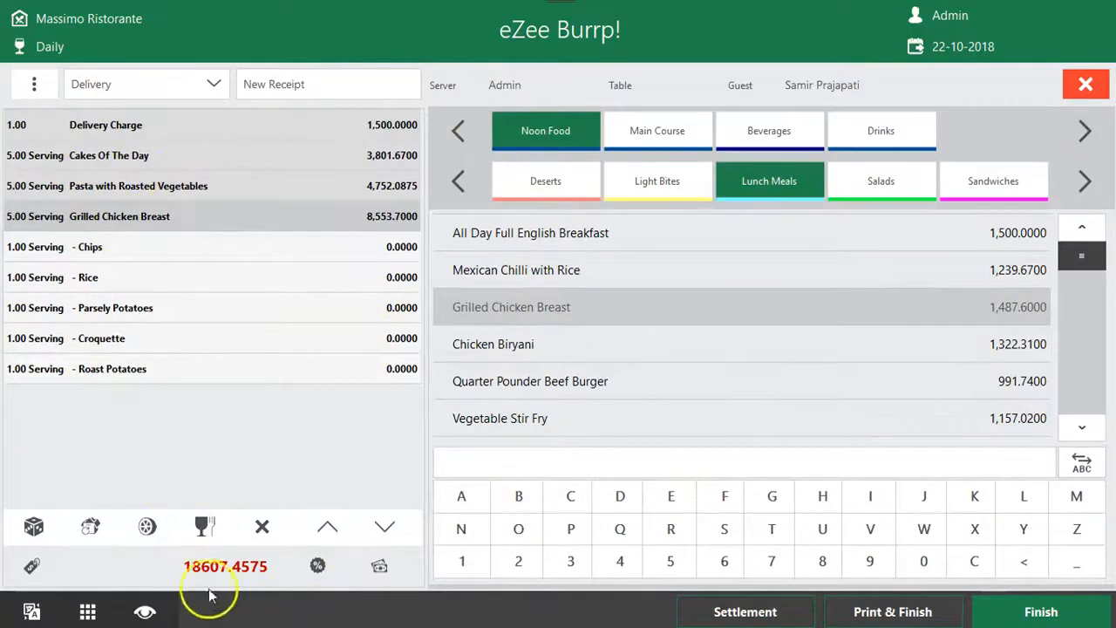
Review the order's charges breakdown and apply the Food Discount on the receipt at 59 percent
left_click(35, 567)
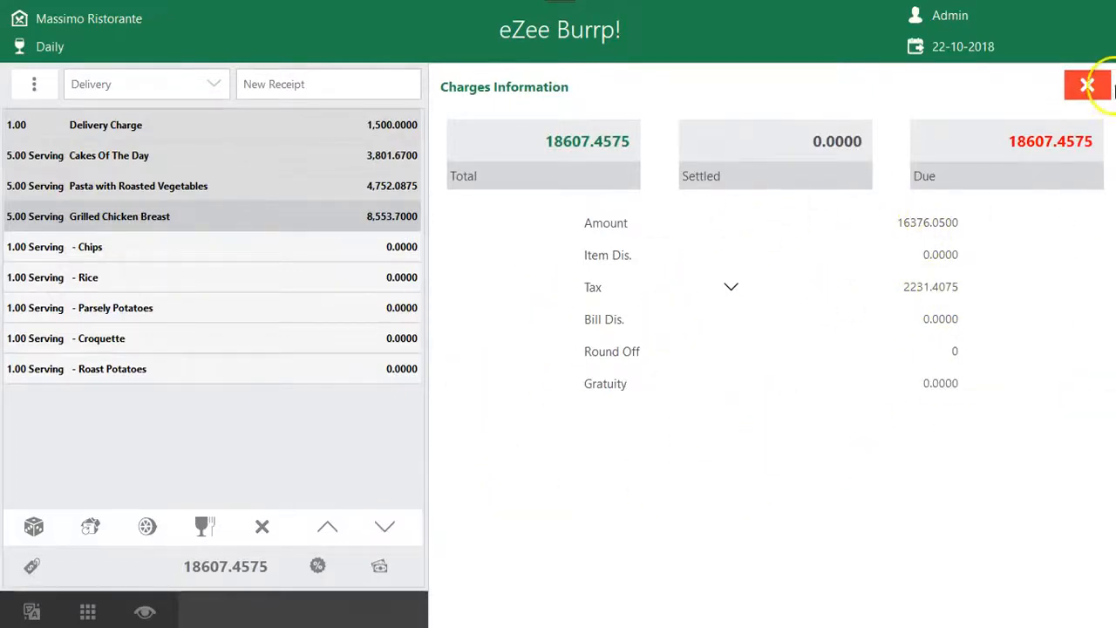
left_click(1109, 87)
left_click(317, 566)
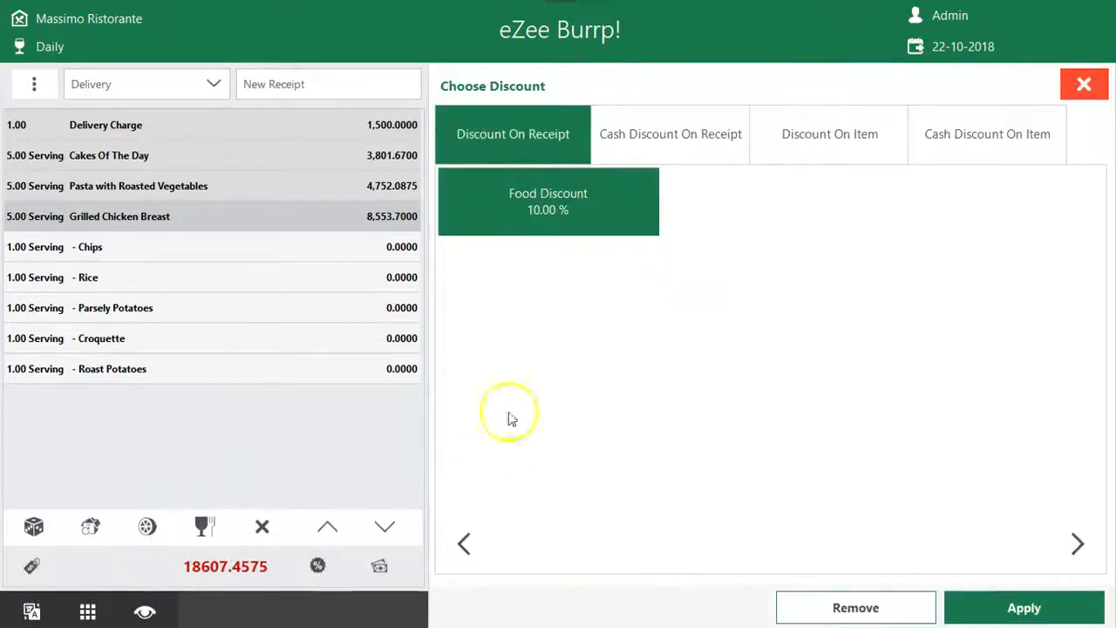
left_click(999, 608)
left_click(542, 307)
left_click(605, 399)
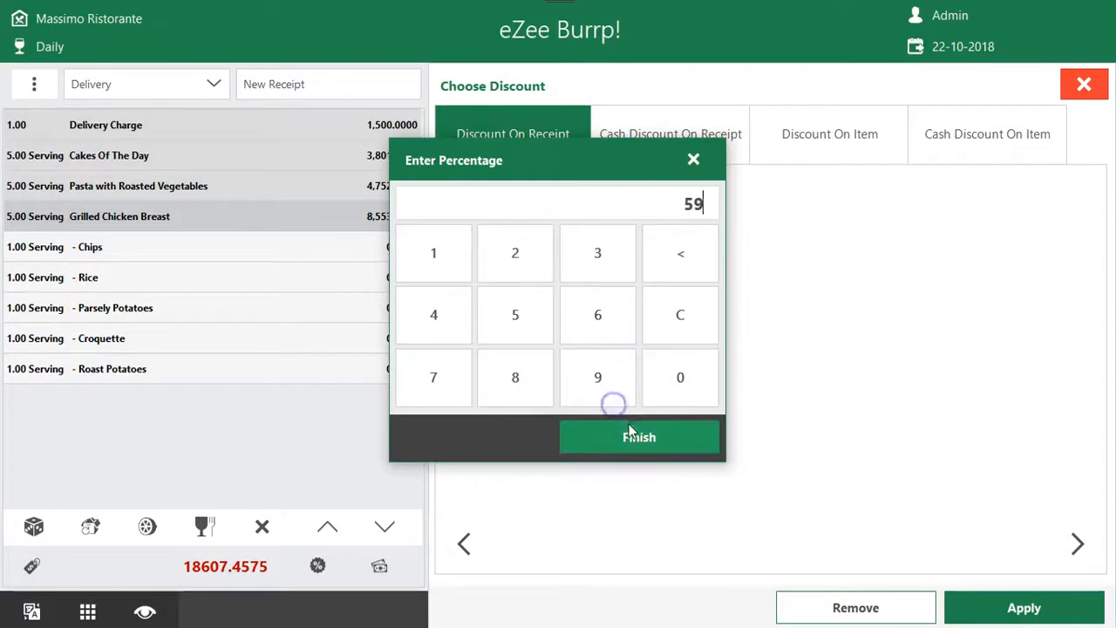
left_click(630, 431)
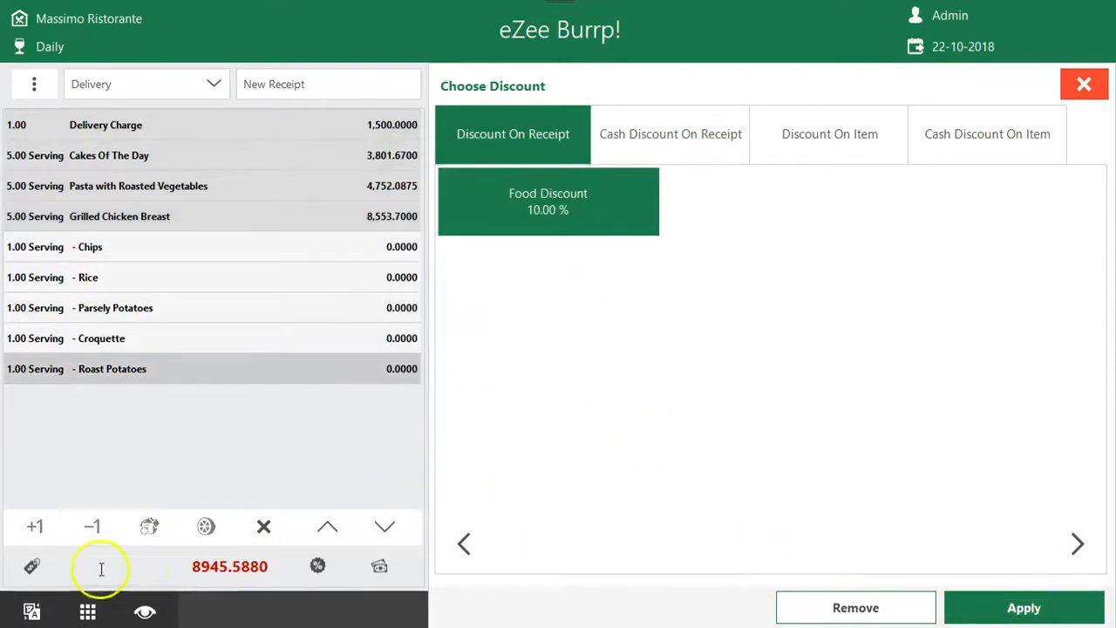
Review the charges information of the discounted bill and return to the order's item list
left_click(31, 566)
left_click(716, 321)
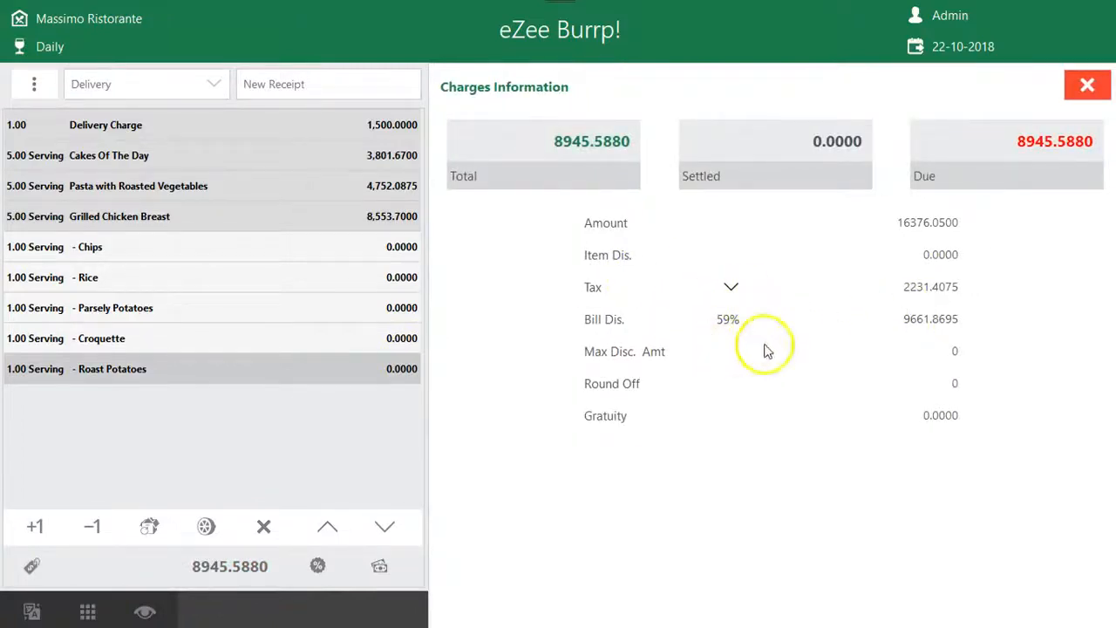
left_click(1081, 92)
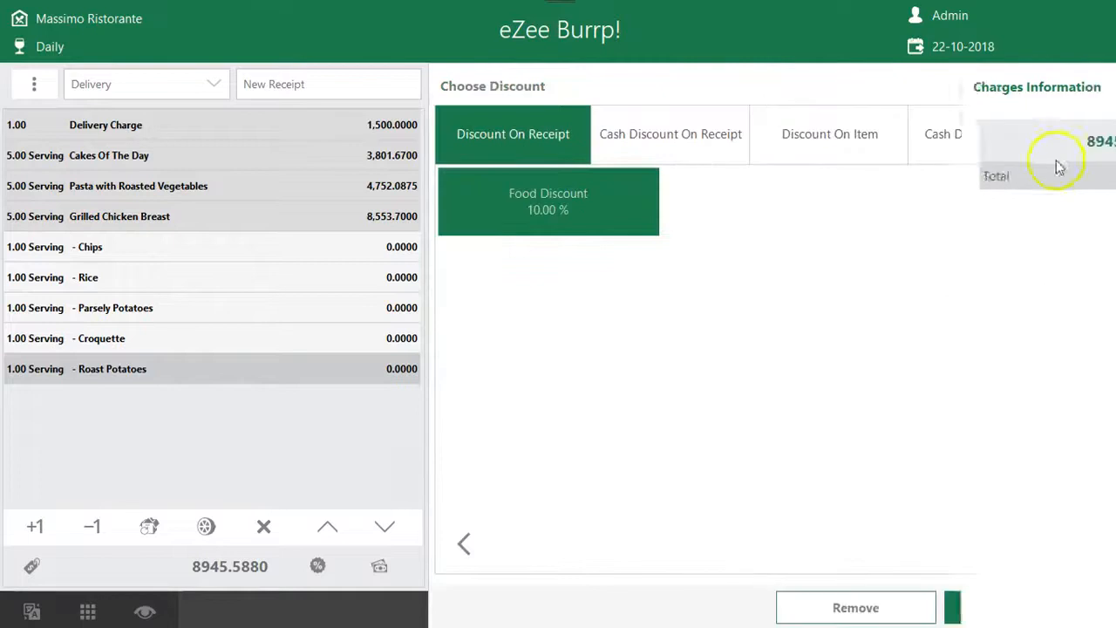
left_click(1086, 88)
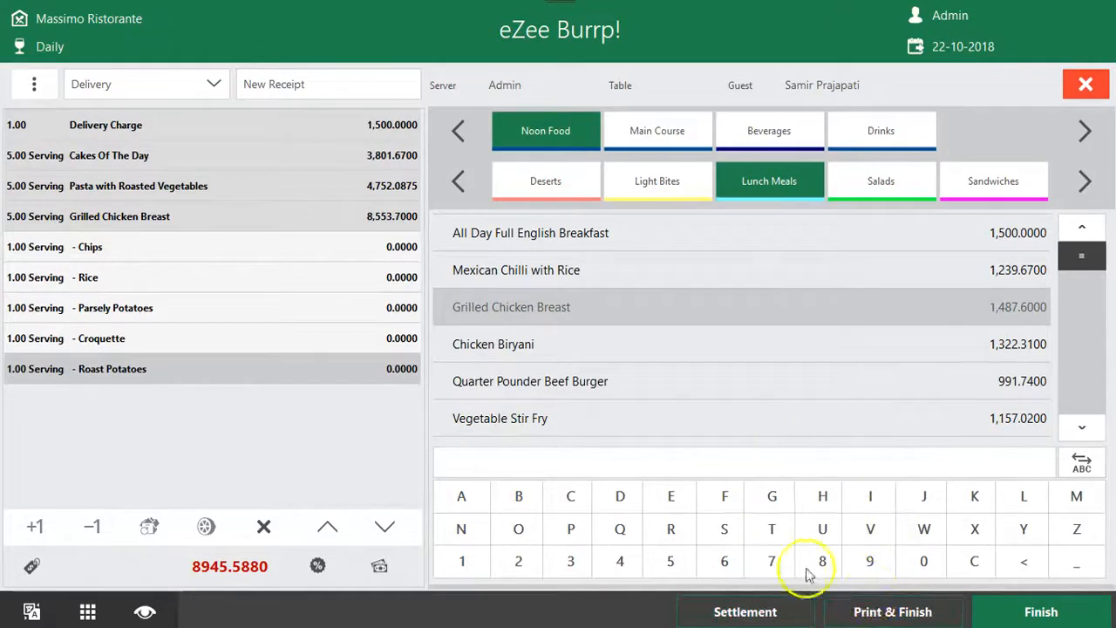
Print and finish the delivery order, reading through the receipt in the print preview
left_click(892, 612)
left_click_drag(695, 207, 703, 337)
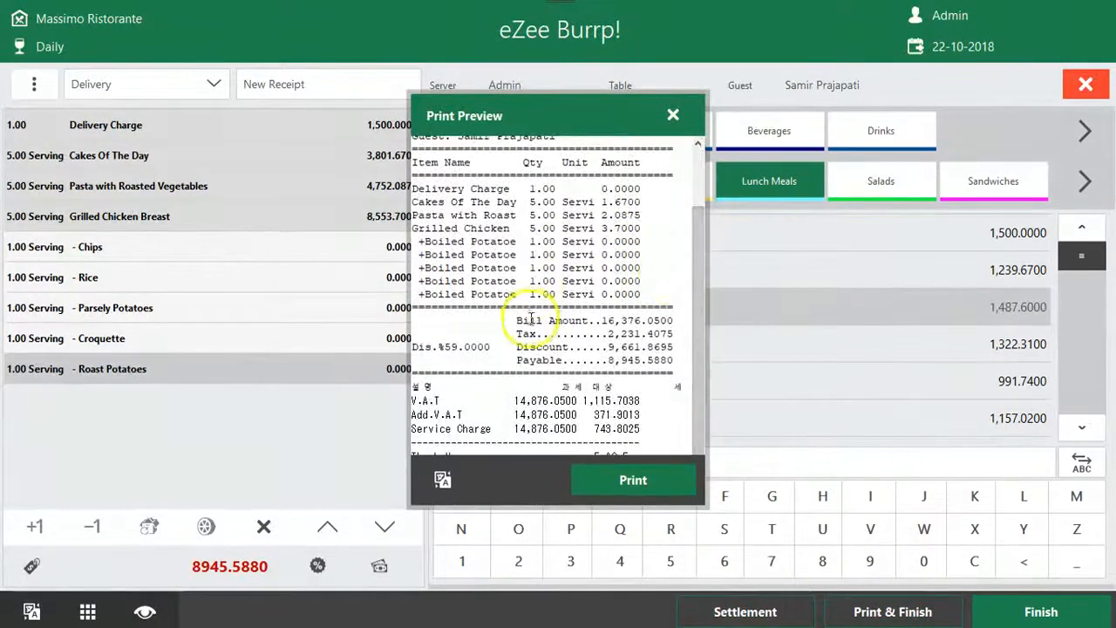
scroll(534, 319, "up", 2)
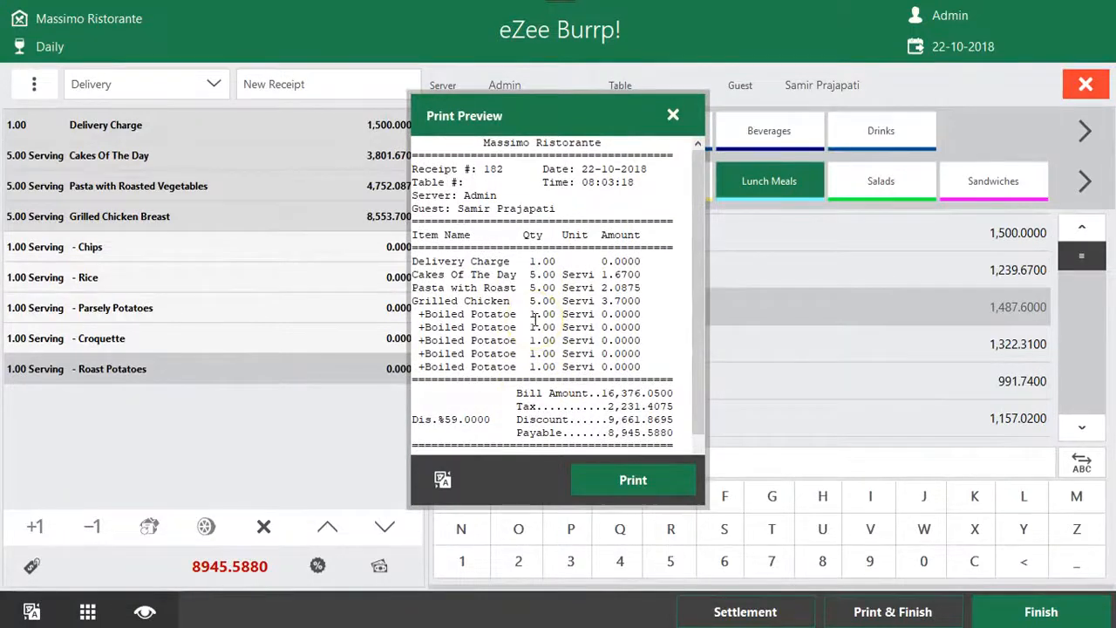
scroll(550, 320, "down", 2)
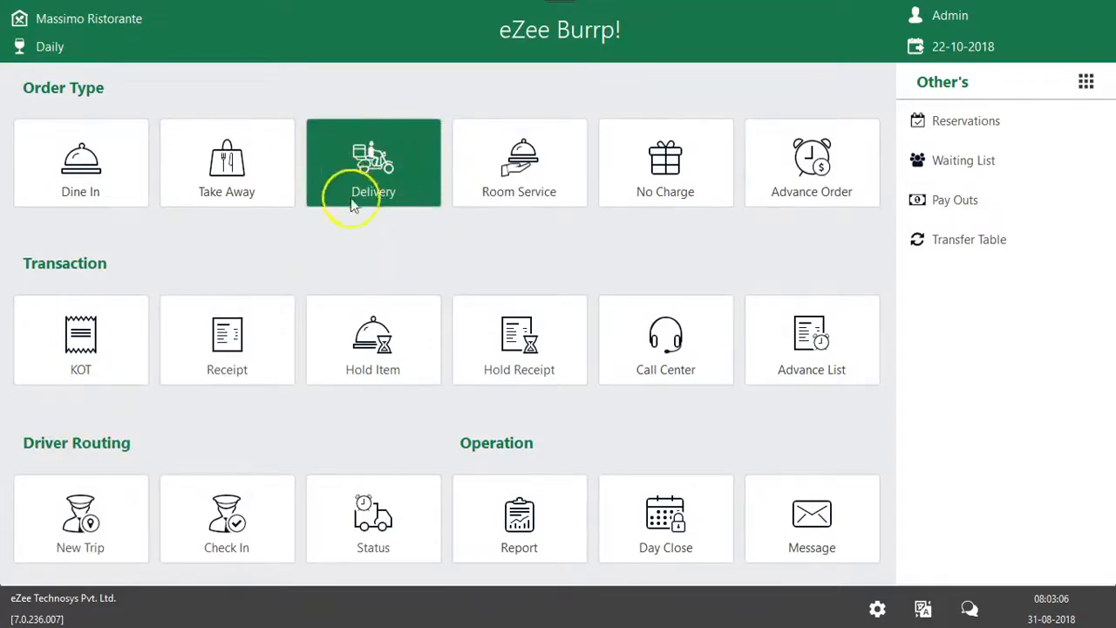
Start a new driver trip, select the West zone delivery receipt and choose a driver for it
left_click(81, 521)
left_click(24, 187)
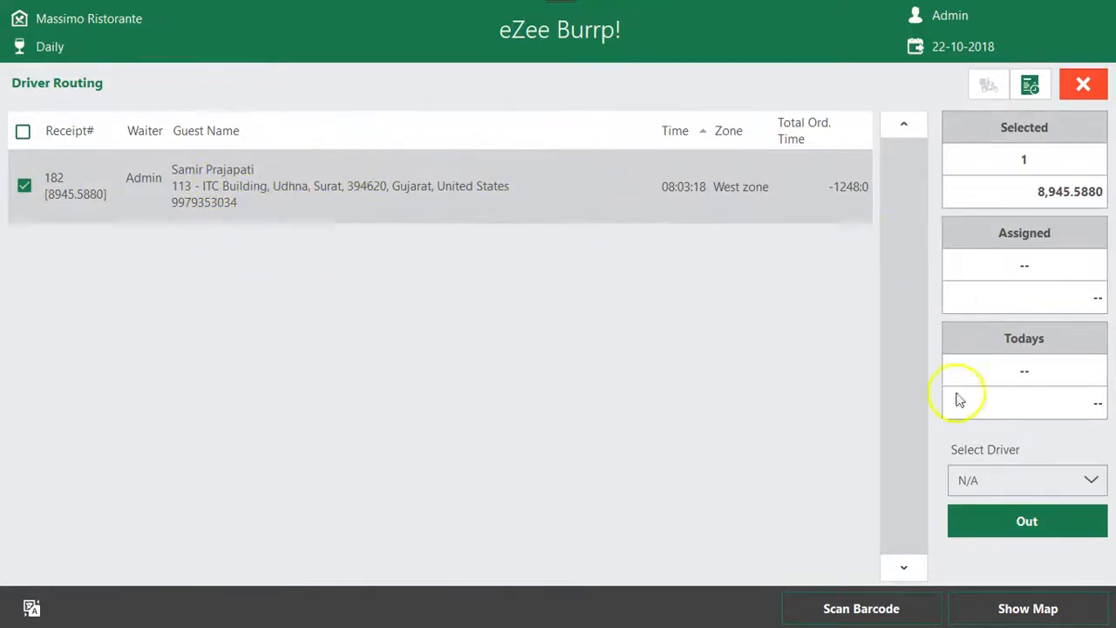
left_click(1090, 479)
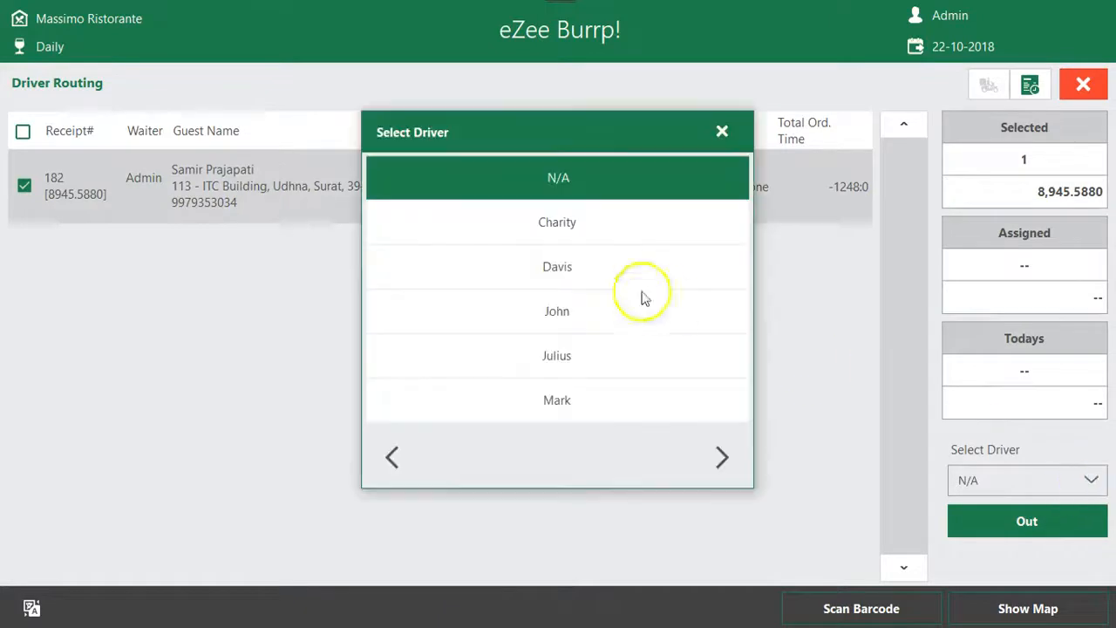
left_click(589, 277)
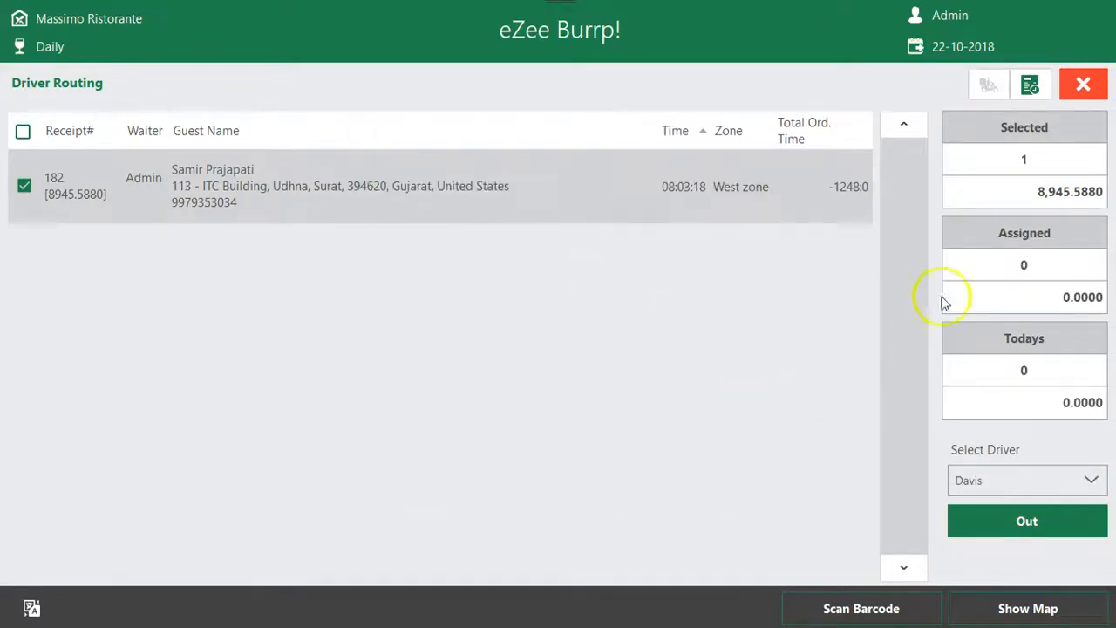
View the trip's map, mark the driver as out with the selected delivery and close driver routing
left_click(1029, 609)
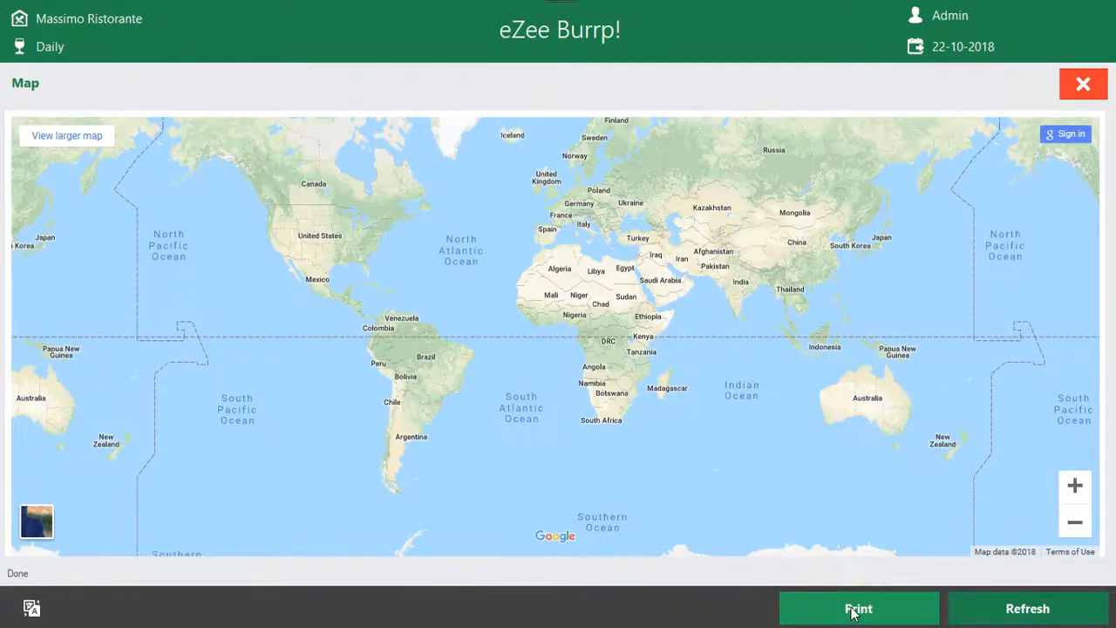
left_click(1081, 87)
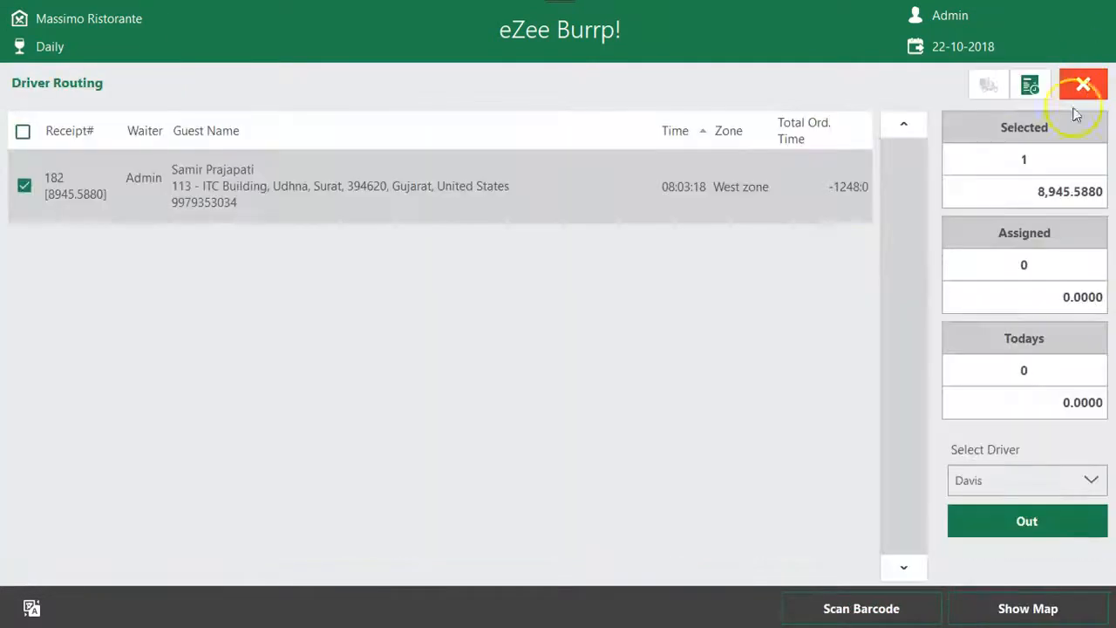
left_click(1061, 524)
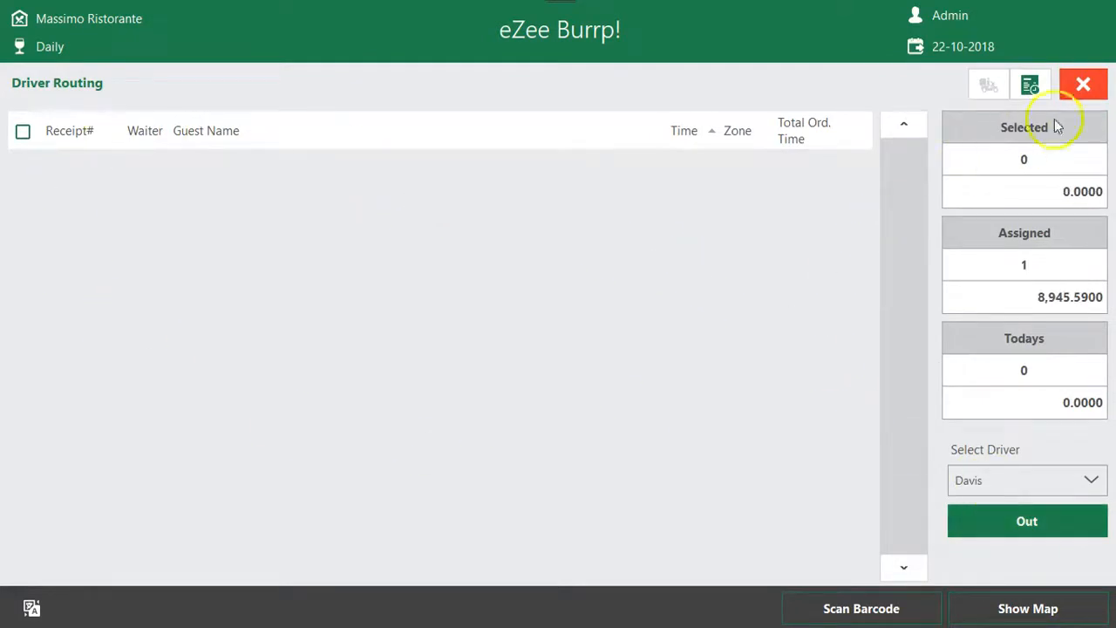
left_click(1083, 84)
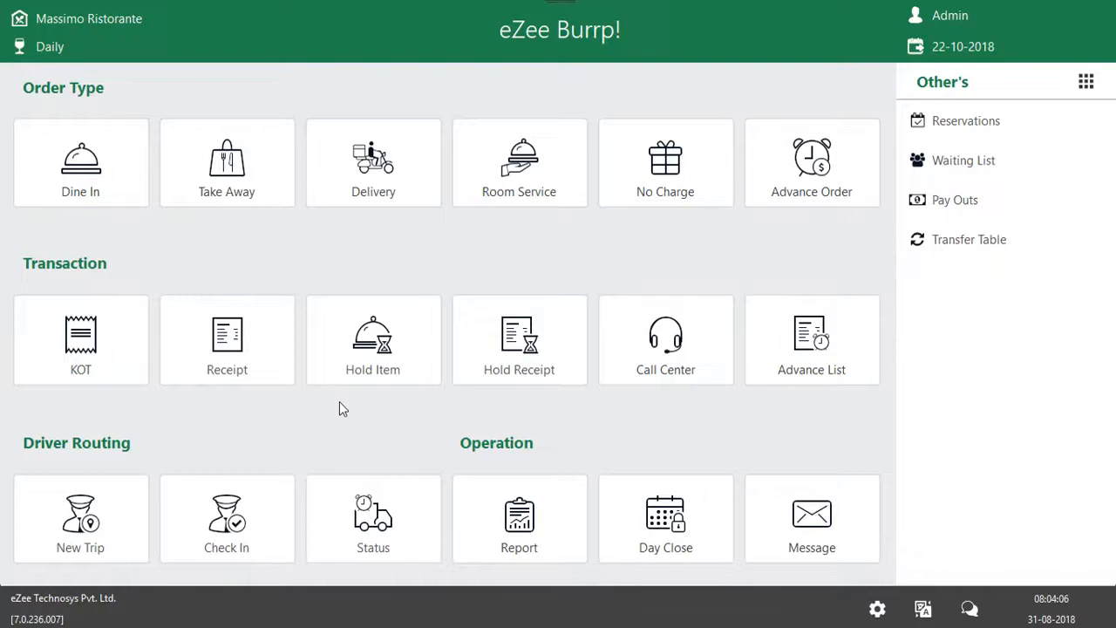
Check the driver back in for the West zone delivery and close driver routing
left_click(231, 515)
left_click(182, 504)
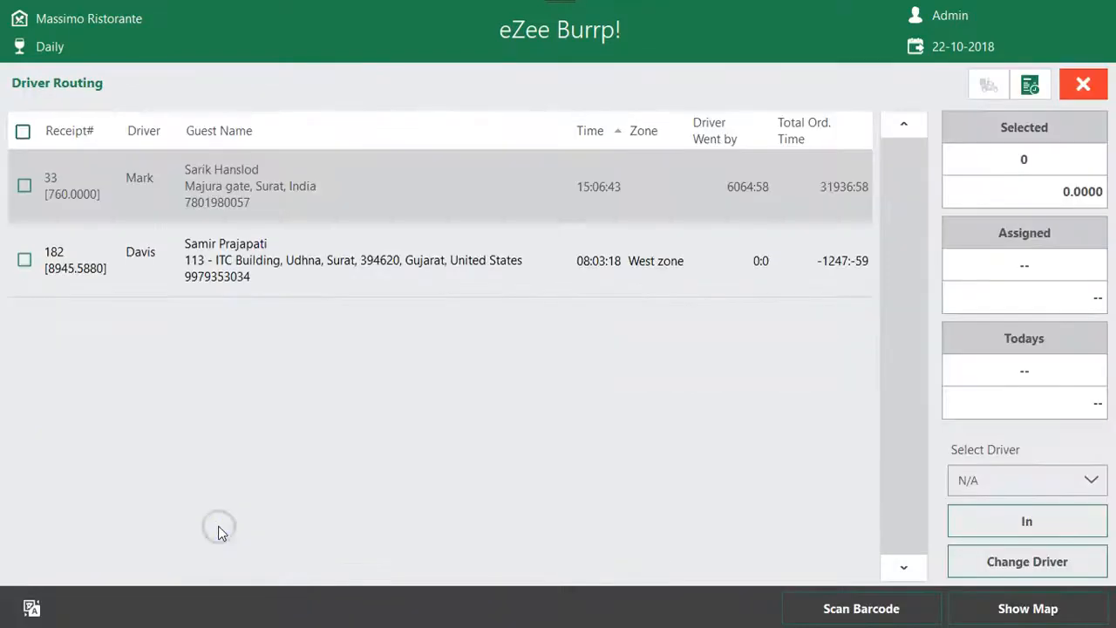
left_click(24, 259)
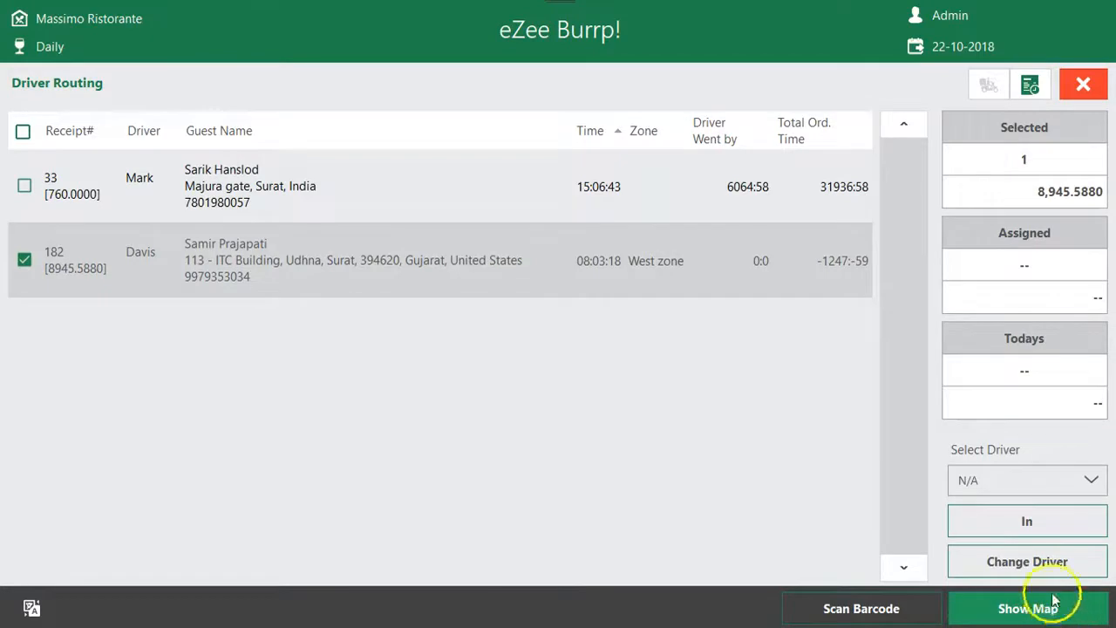
left_click(1047, 520)
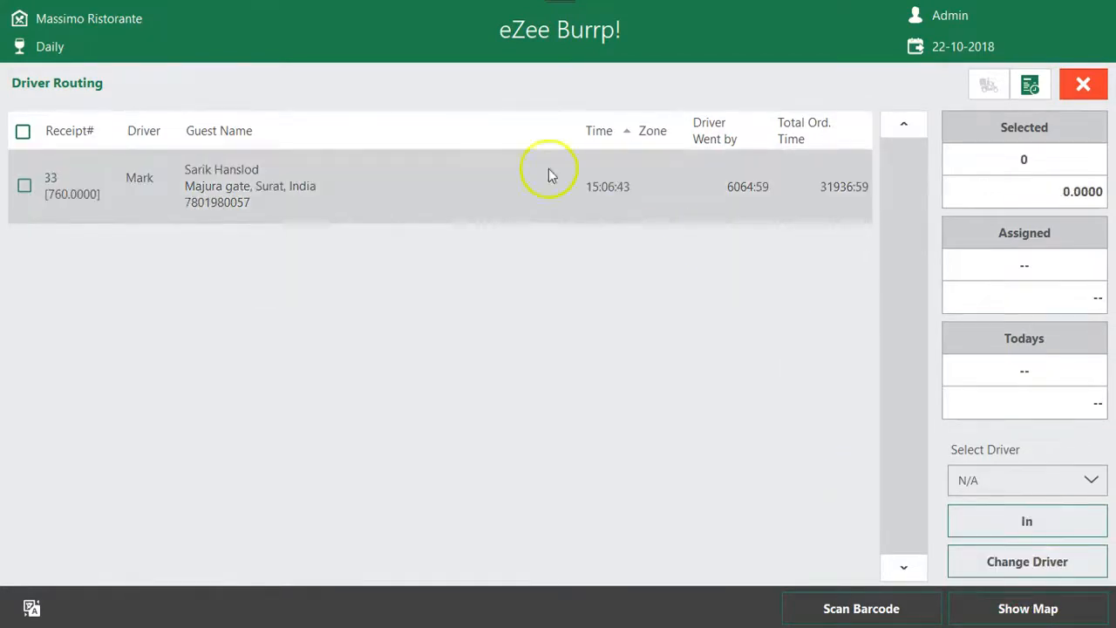
left_click(1086, 84)
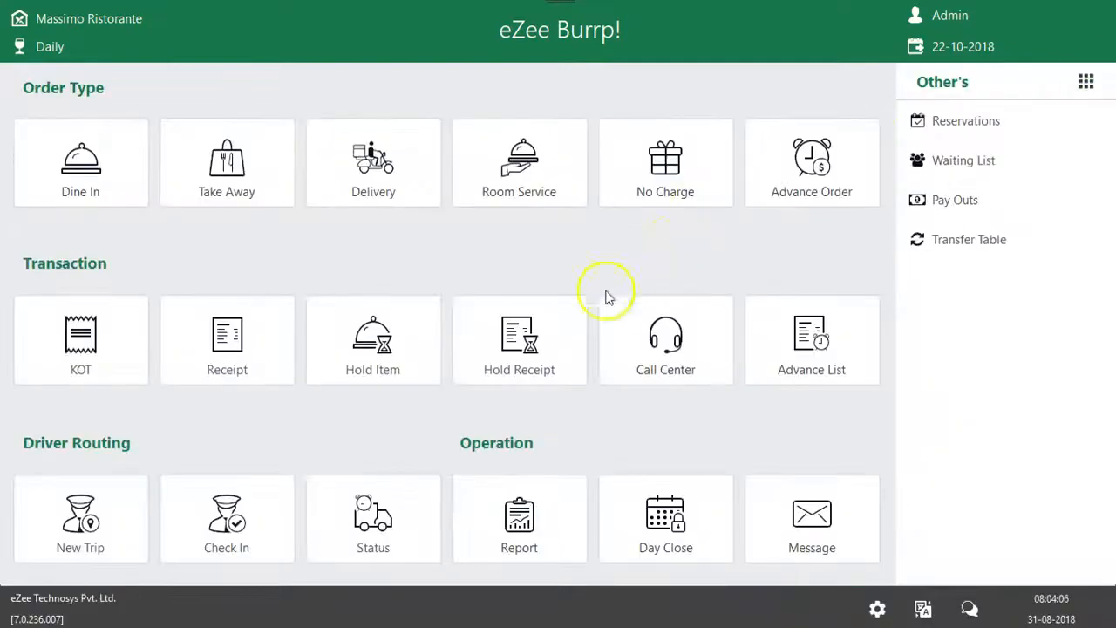
Settle the delivery receipt dated 22-10-2018 in full with a cash payment
left_click(260, 328)
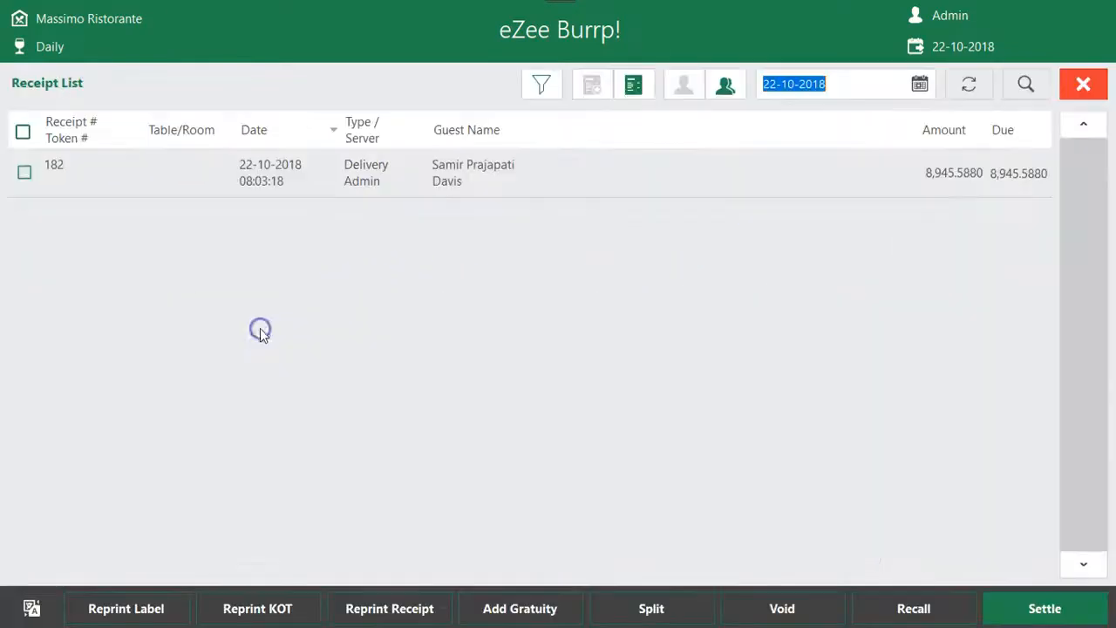
left_click(440, 178)
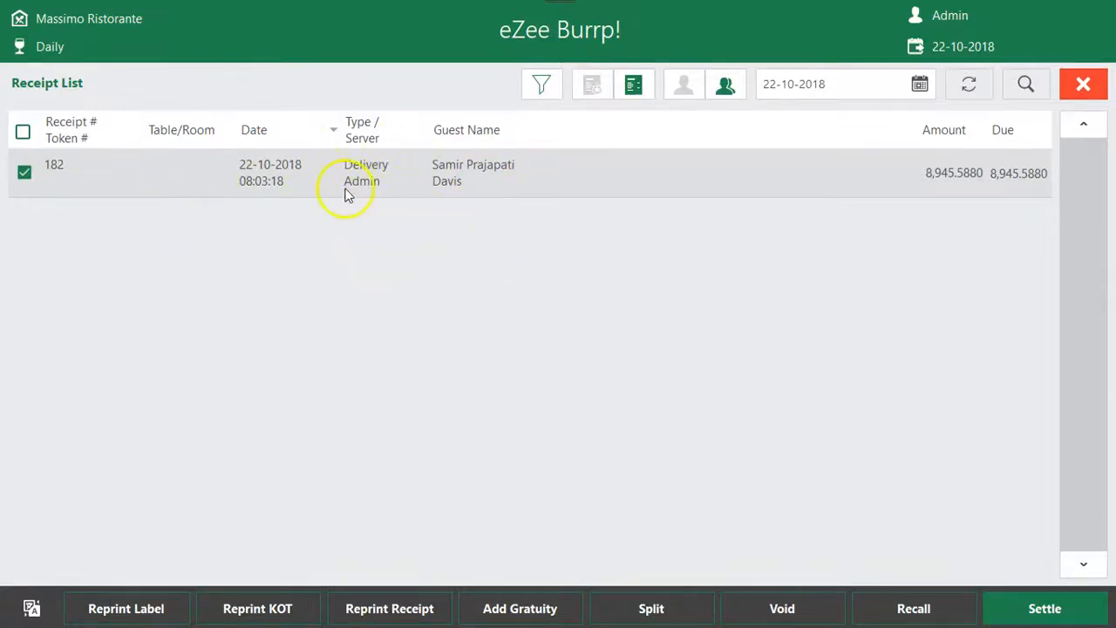
left_click(1028, 601)
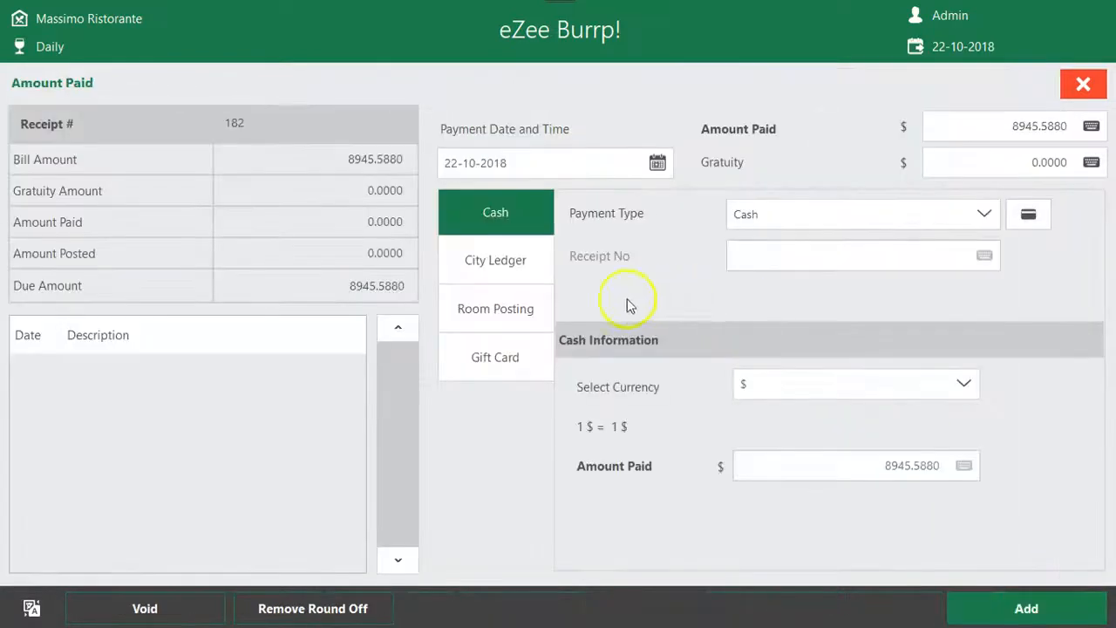
left_click_drag(781, 220, 510, 239)
left_click(1006, 605)
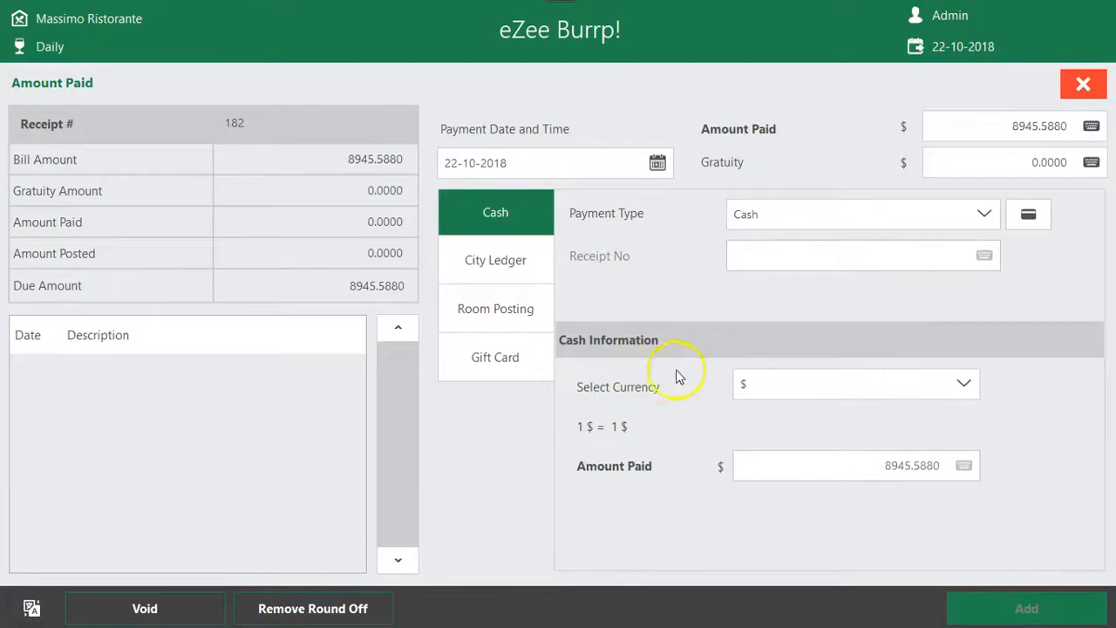
left_click(595, 321)
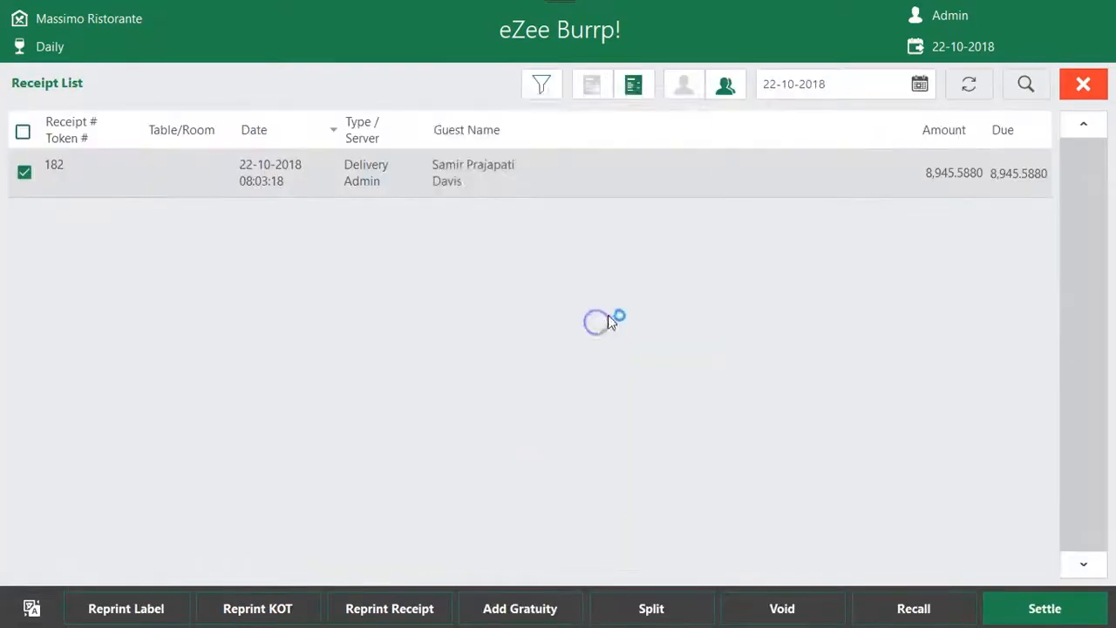
Read through the settled receipt's totals and cash payment line in the print preview, and close the receipt list
left_click_drag(697, 252, 698, 337)
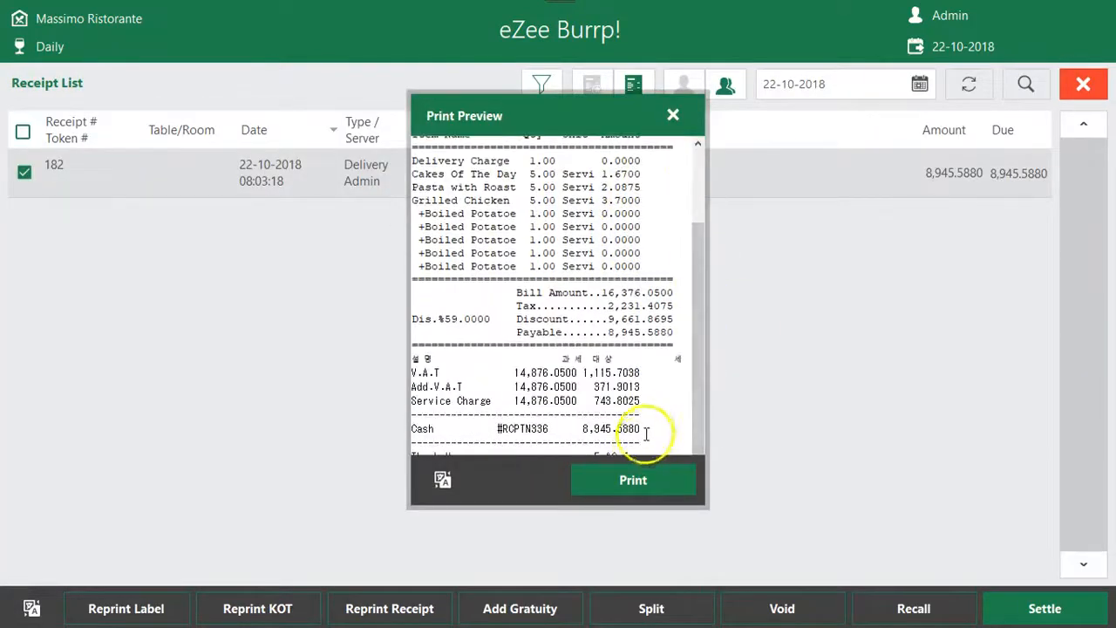
left_click_drag(645, 430, 414, 375)
left_click(674, 120)
left_click(1082, 84)
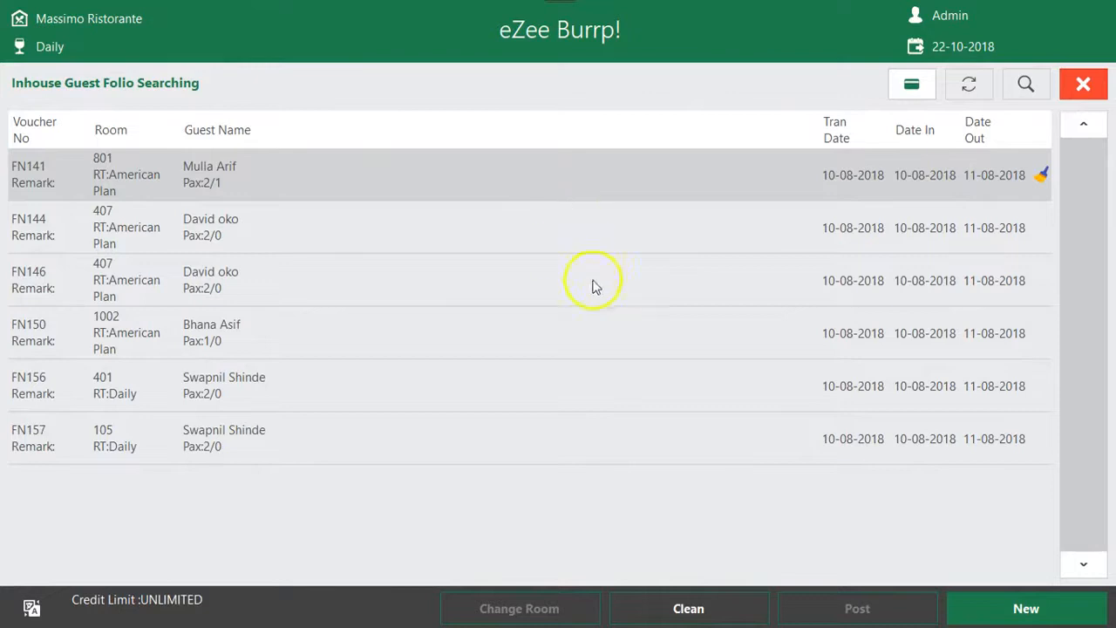
Look over the in-house guest folios available for room service and close the list
left_click(593, 286)
left_click(1083, 85)
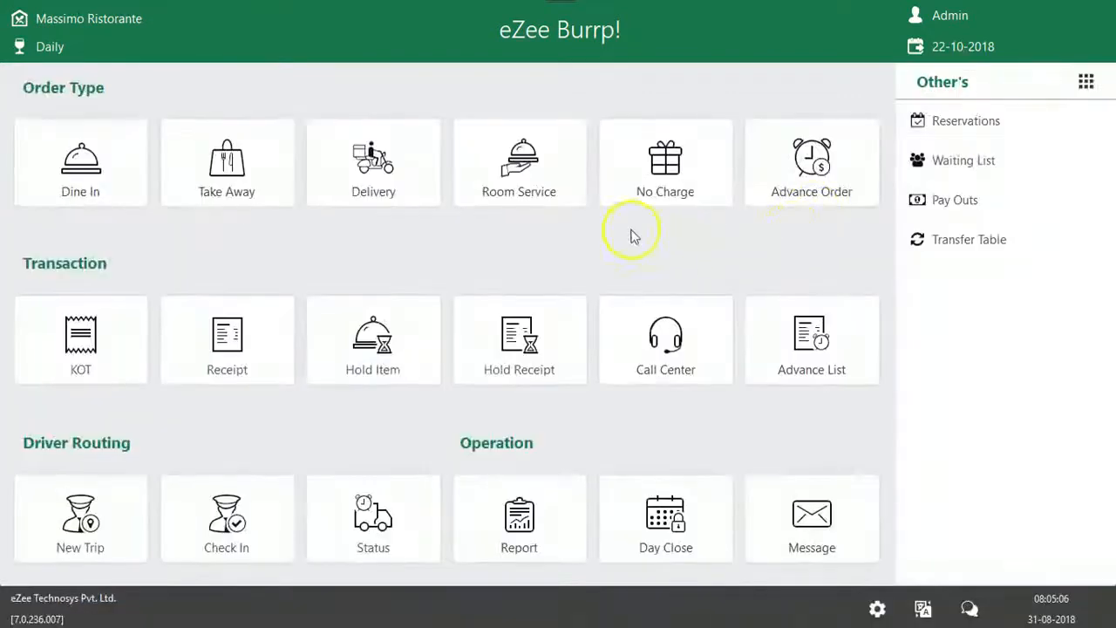
left_click(523, 193)
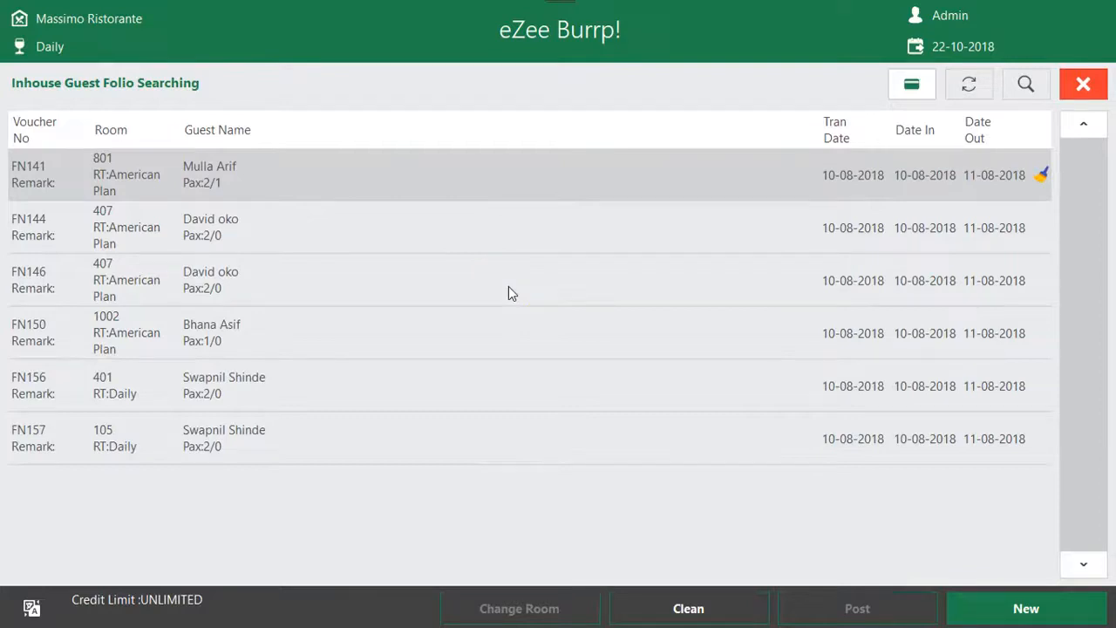
left_click(262, 227)
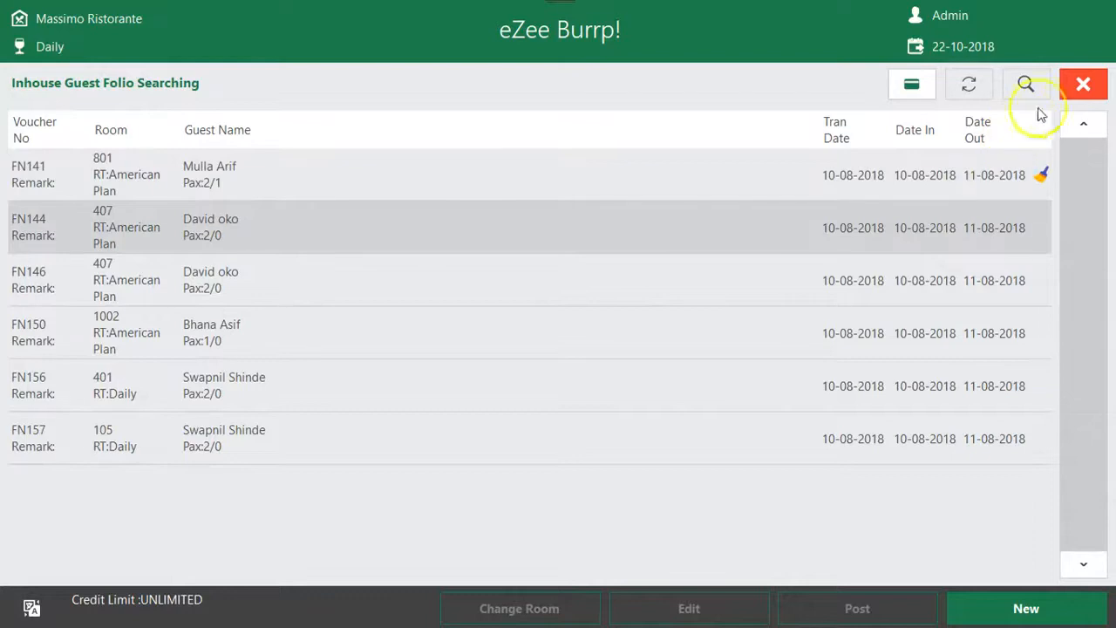
left_click(1083, 85)
Search the room service guest folios for room number 407
left_click(511, 192)
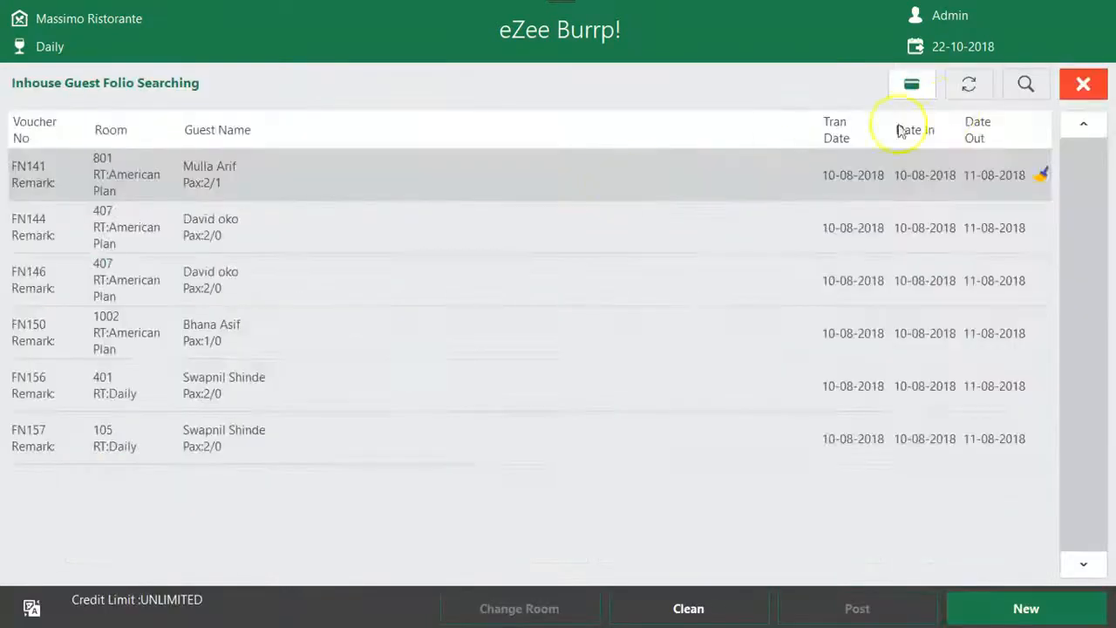
left_click(1027, 84)
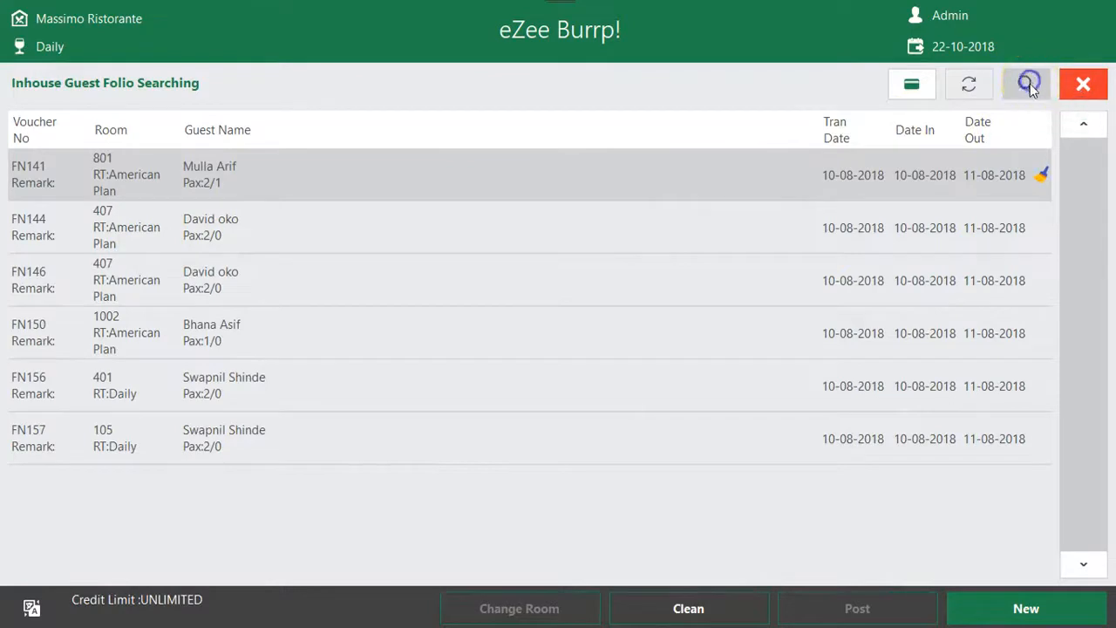
left_click(932, 153)
type("401")
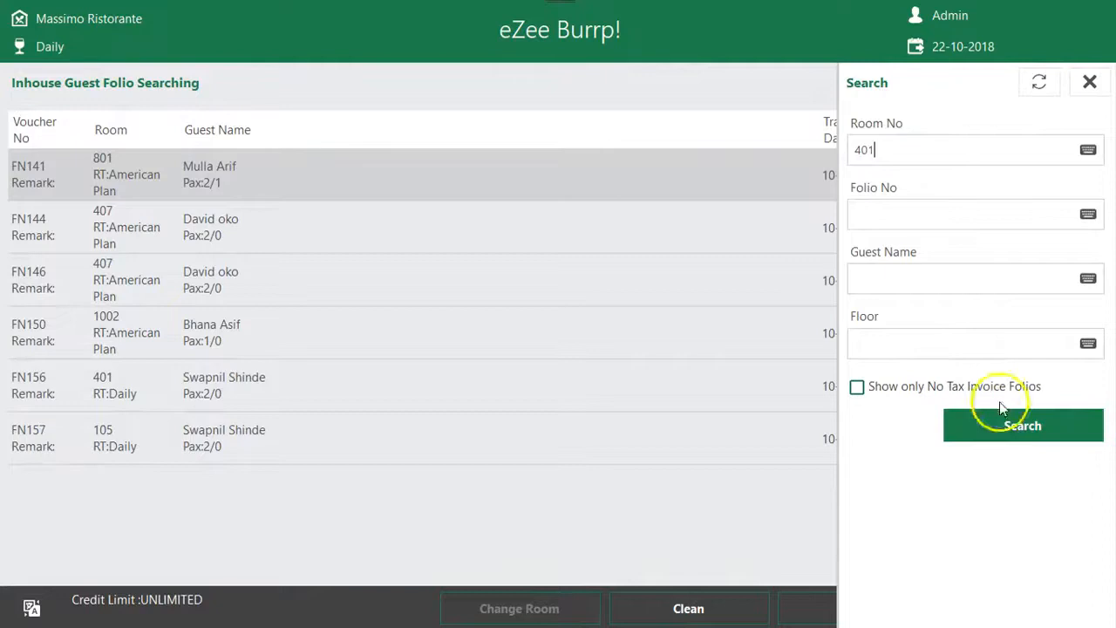
key("BackSpace")
type("7")
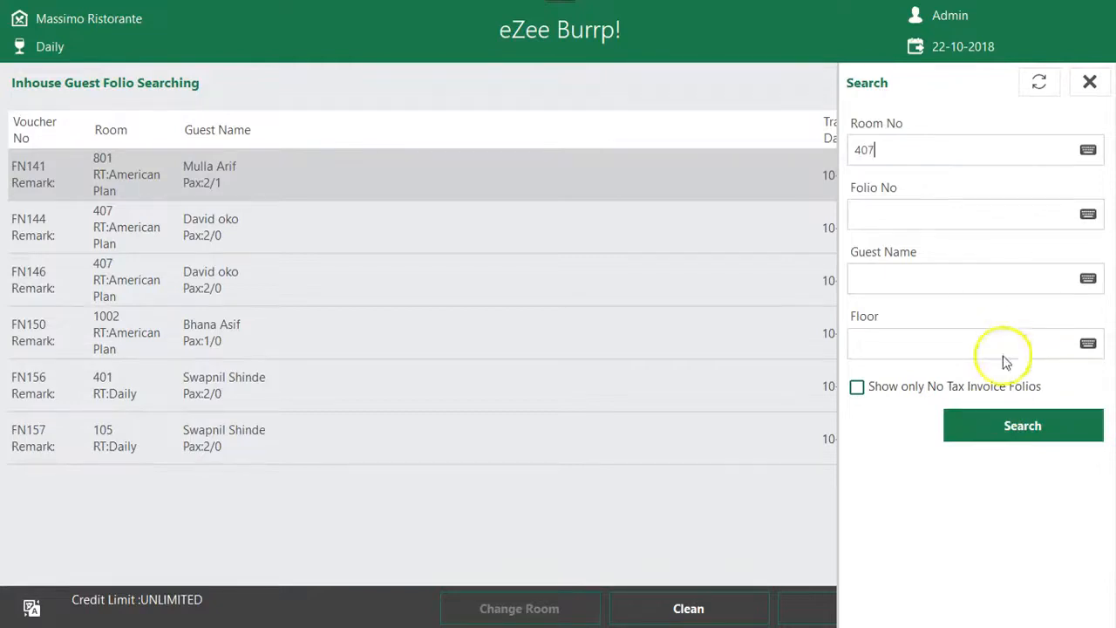
left_click(1002, 425)
left_click(1090, 82)
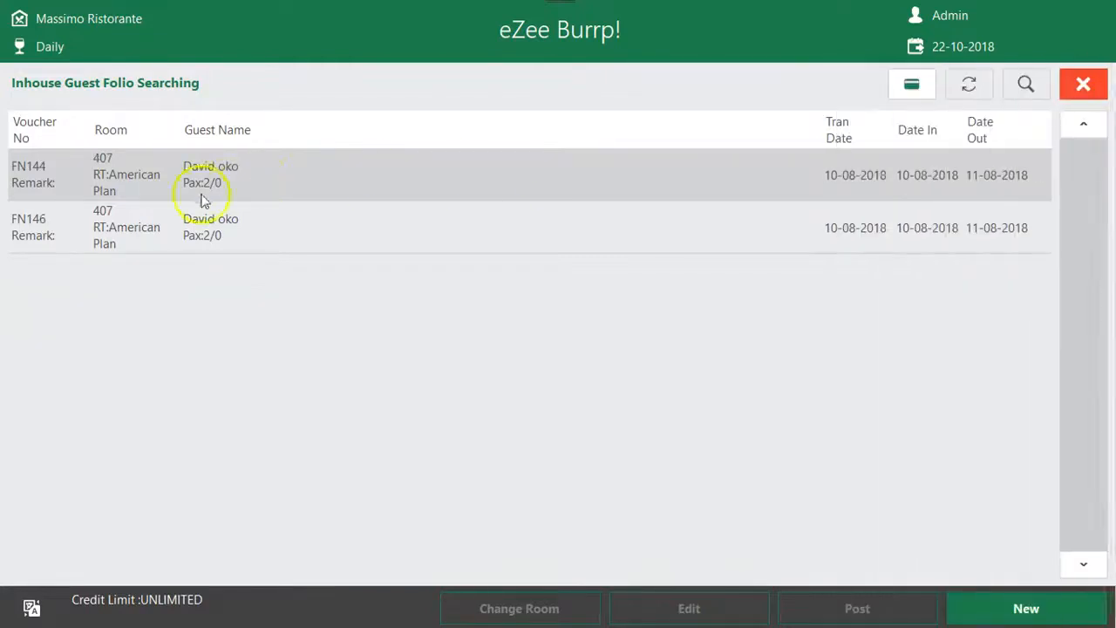
Compare the two in-house folios listed for room 407 and select the first one
left_click(314, 227)
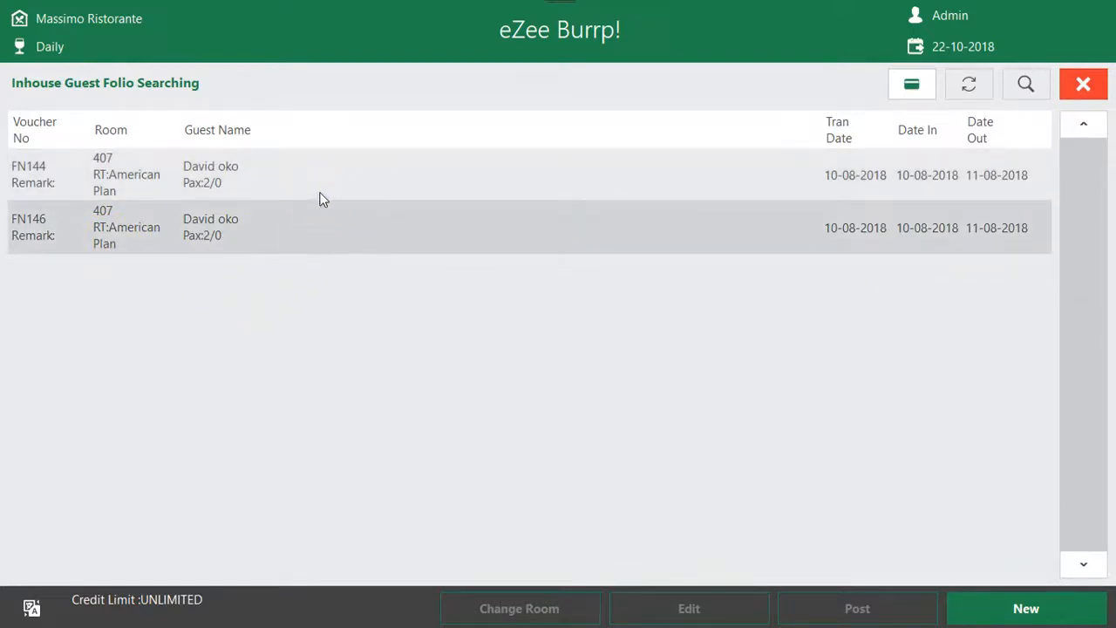
left_click(319, 191)
left_click(293, 237)
left_click(287, 183)
left_click(282, 219)
left_click(274, 169)
left_click(288, 218)
left_click(294, 187)
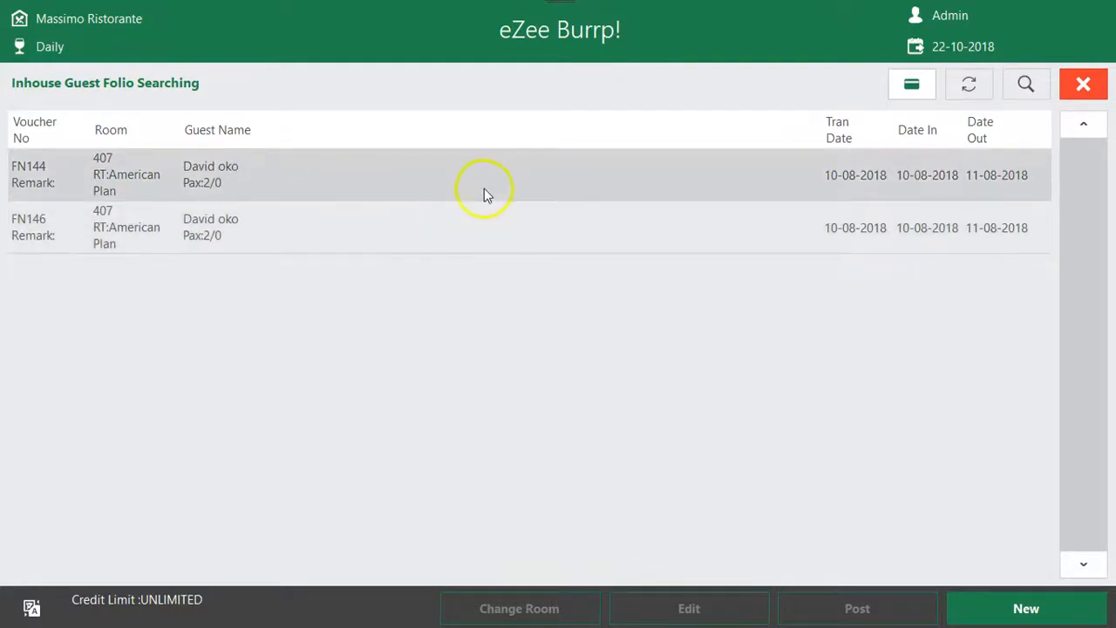
Create a room service order with 5 servings each of Cakes Of The Day, Ice Cream with Fresh Mango and Mint, and BBQ Banana n Chocolate with Cream
left_click(1046, 610)
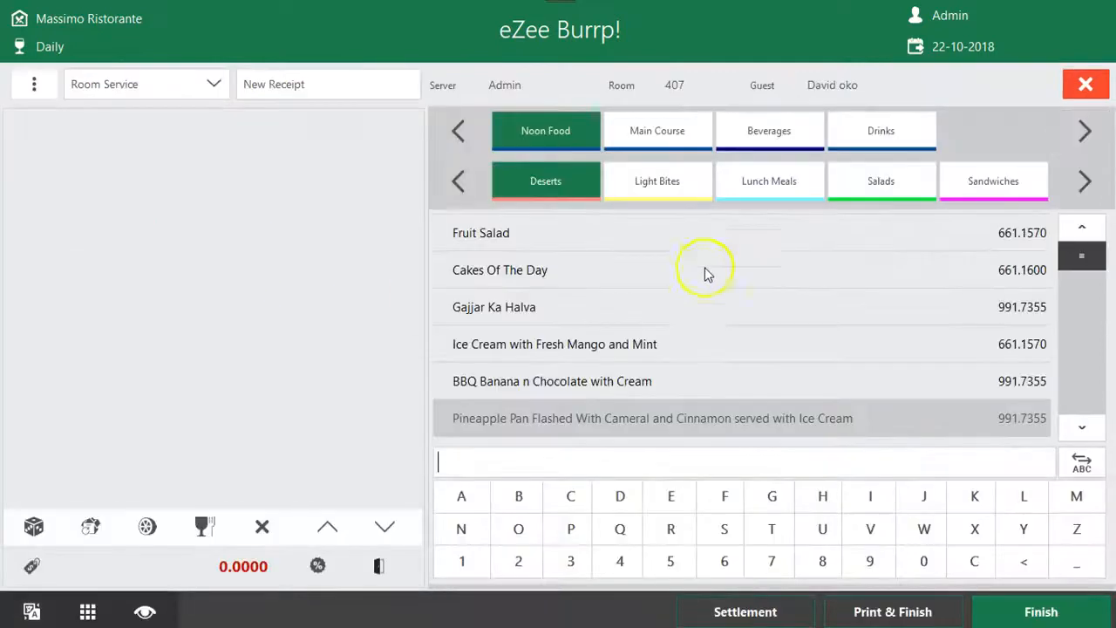
left_click(579, 279)
left_click(526, 290)
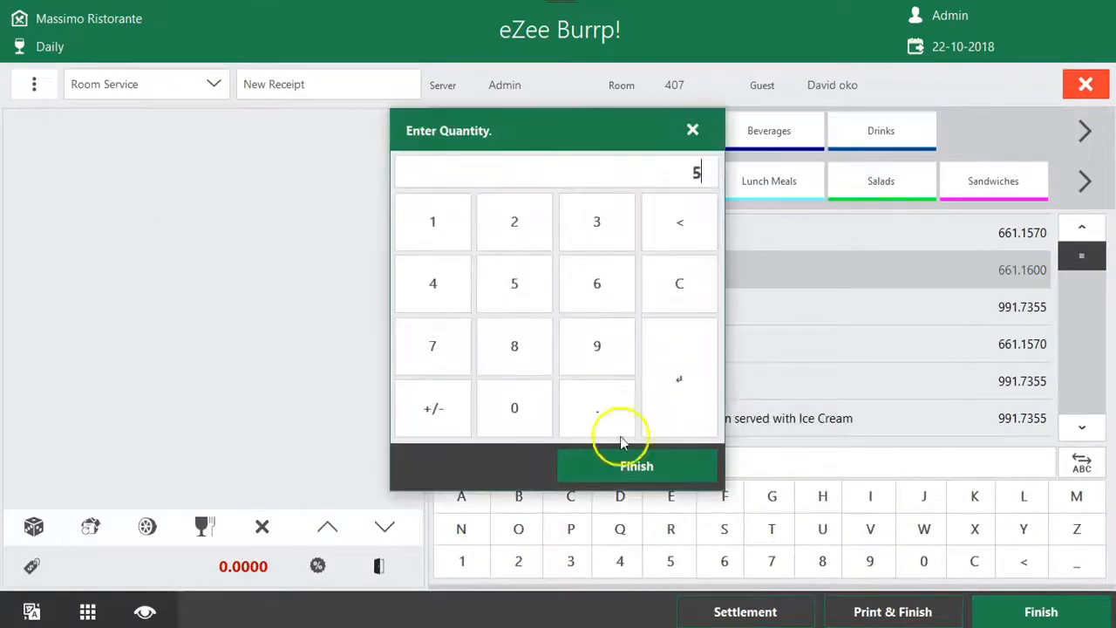
left_click(623, 453)
left_click(513, 292)
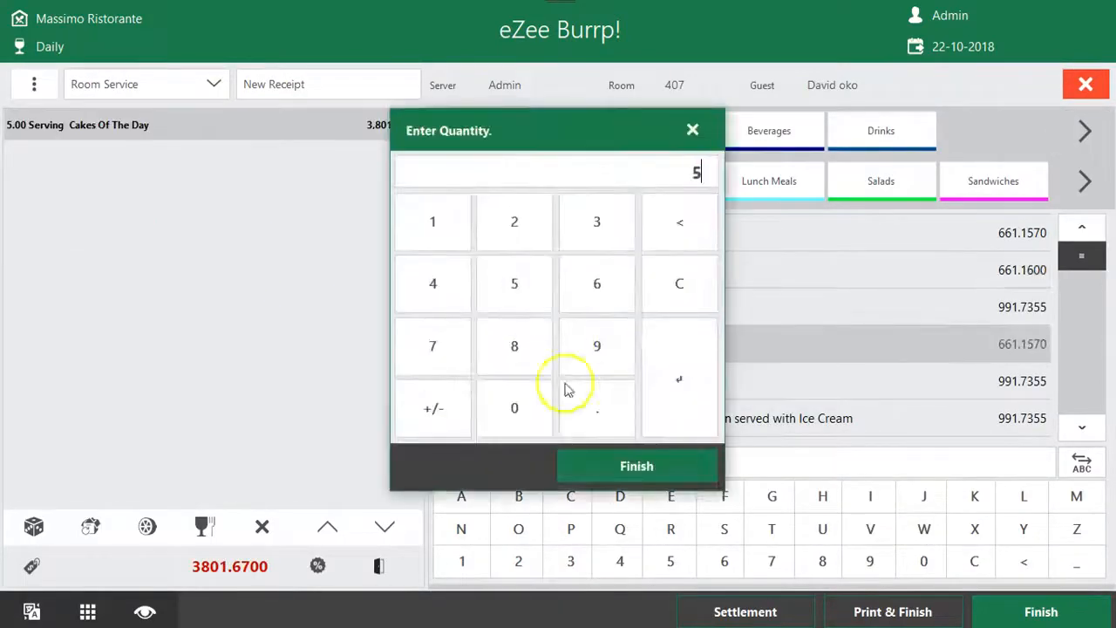
left_click(635, 466)
left_click(652, 394)
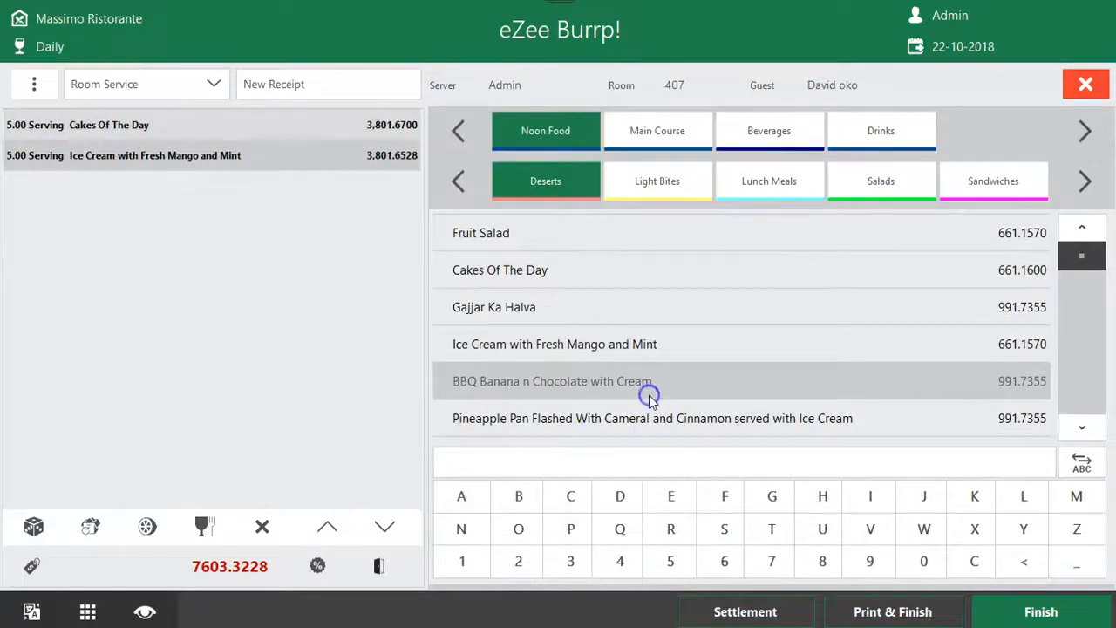
left_click(514, 286)
left_click(621, 462)
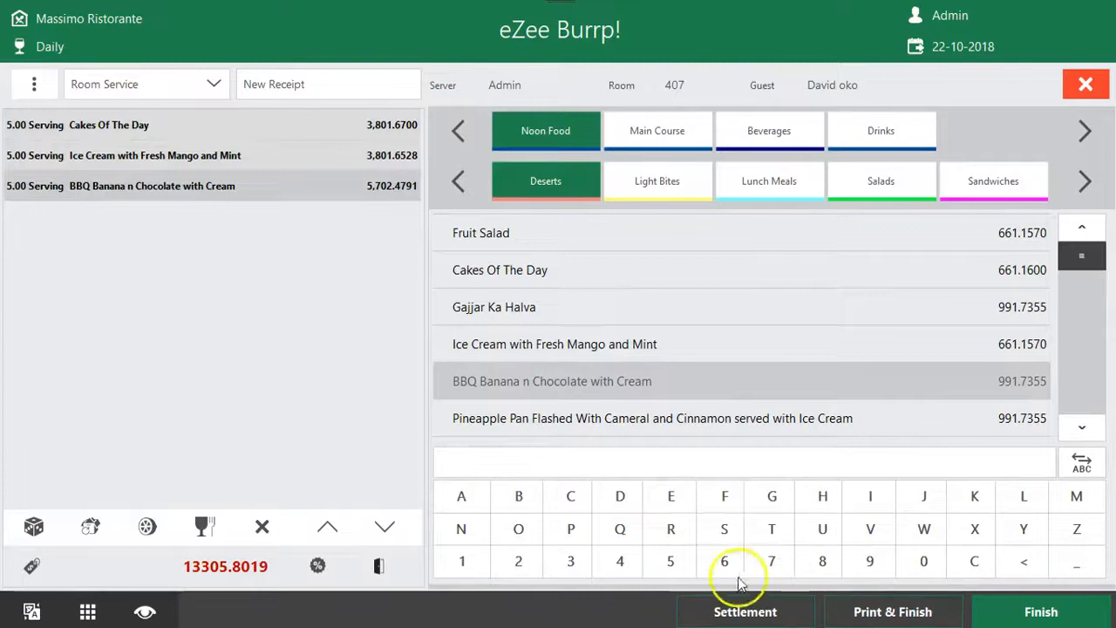
Print and finish the room service order, review its receipt in the print preview and close the folio list
left_click(877, 614)
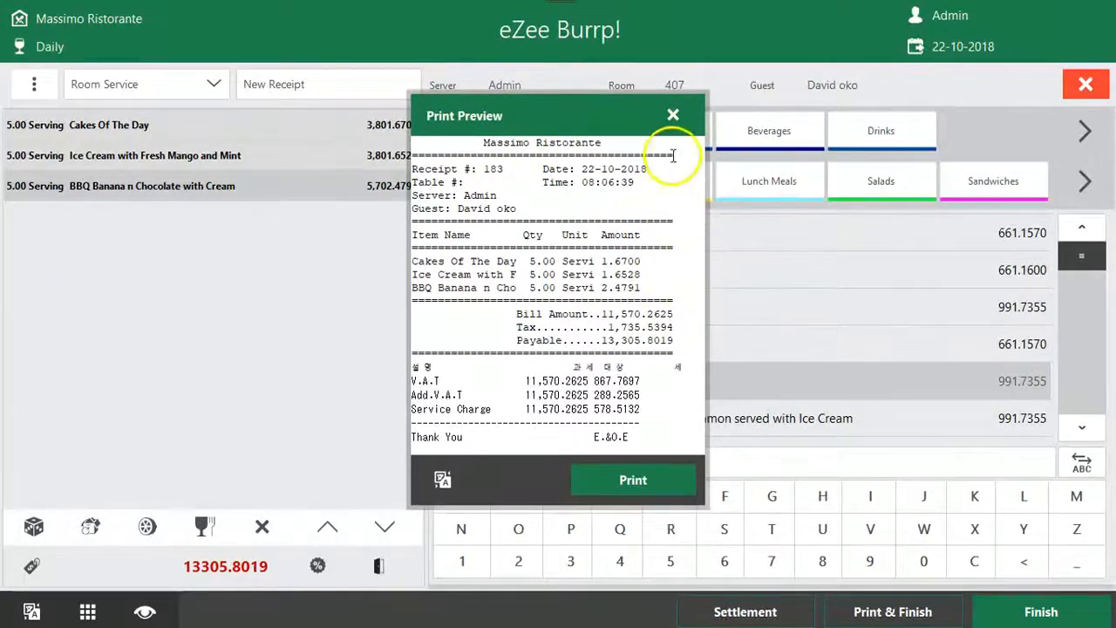
left_click_drag(625, 442, 422, 145)
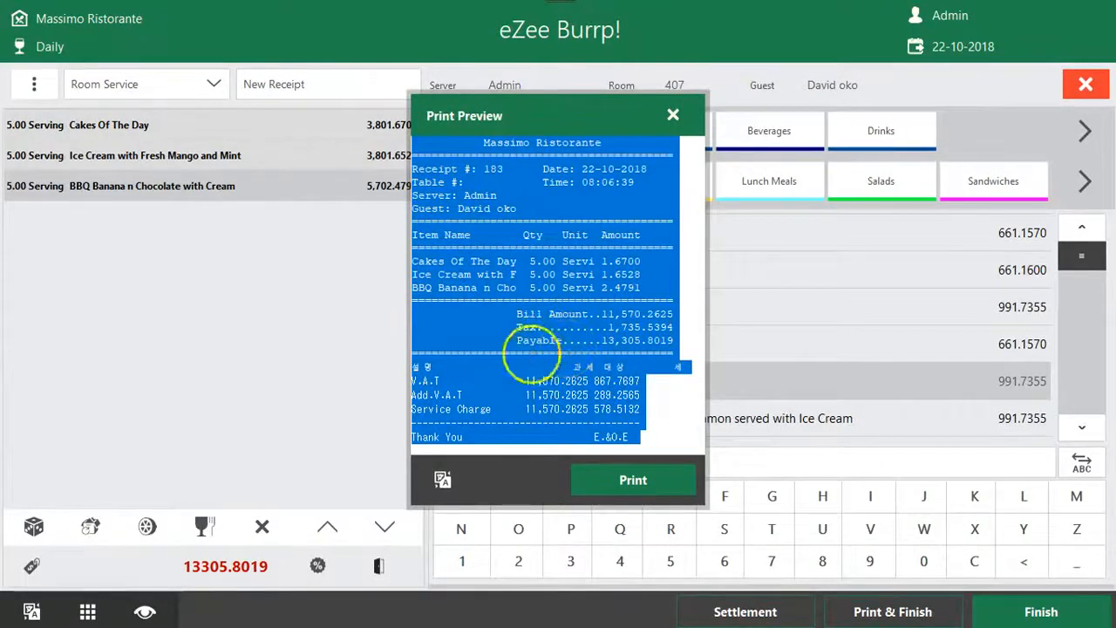
left_click(674, 115)
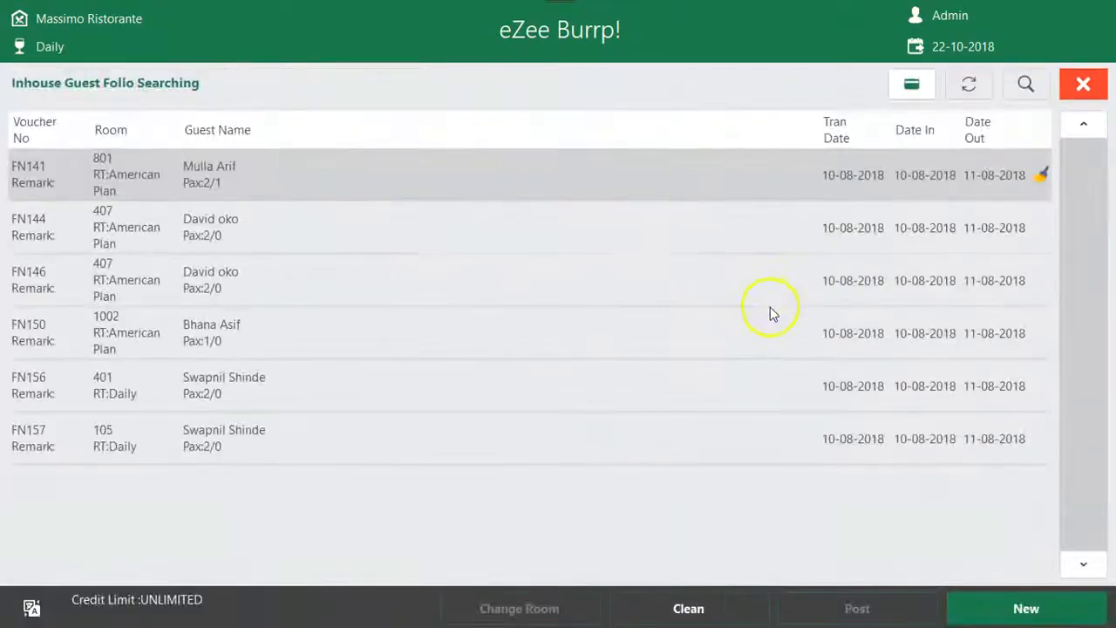
left_click(1083, 85)
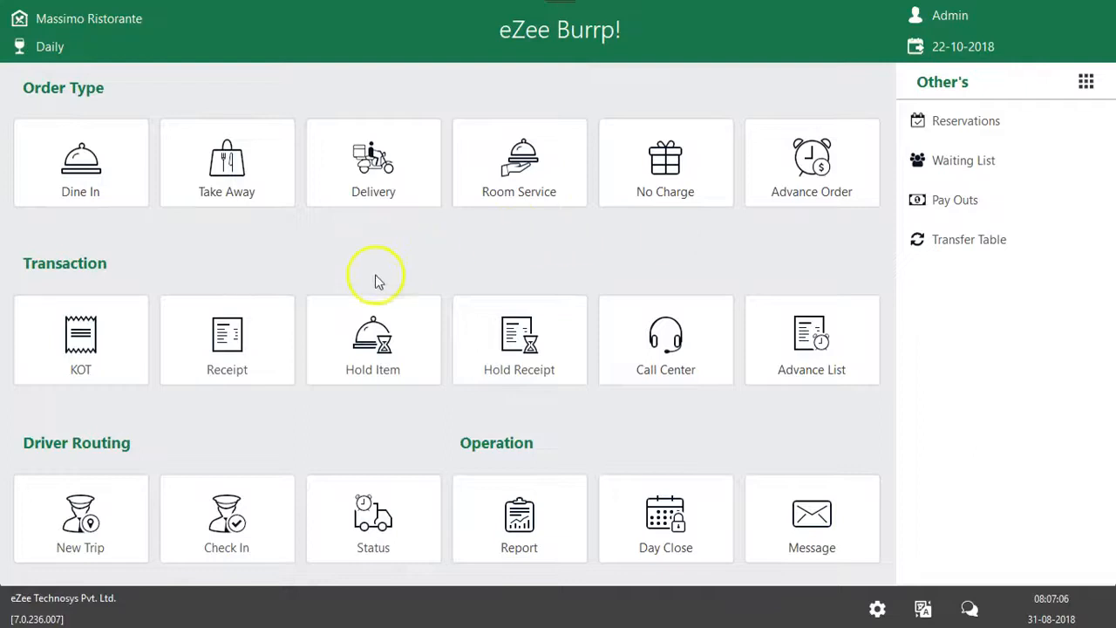
Post the first room 407 folio from the room service guest list and close the list
left_click(549, 173)
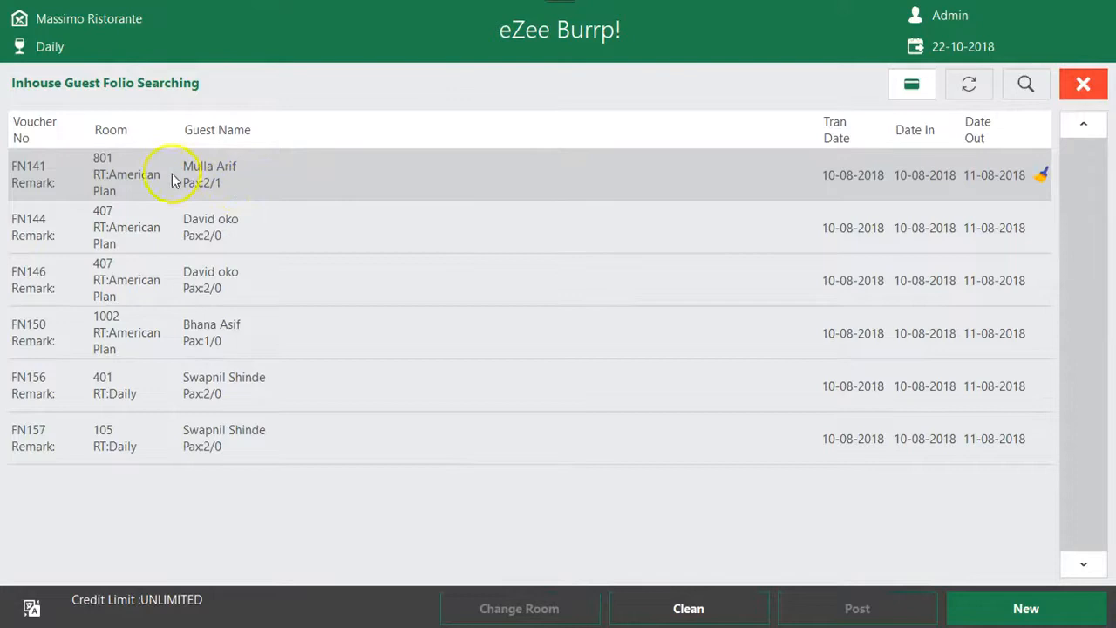
left_click(269, 237)
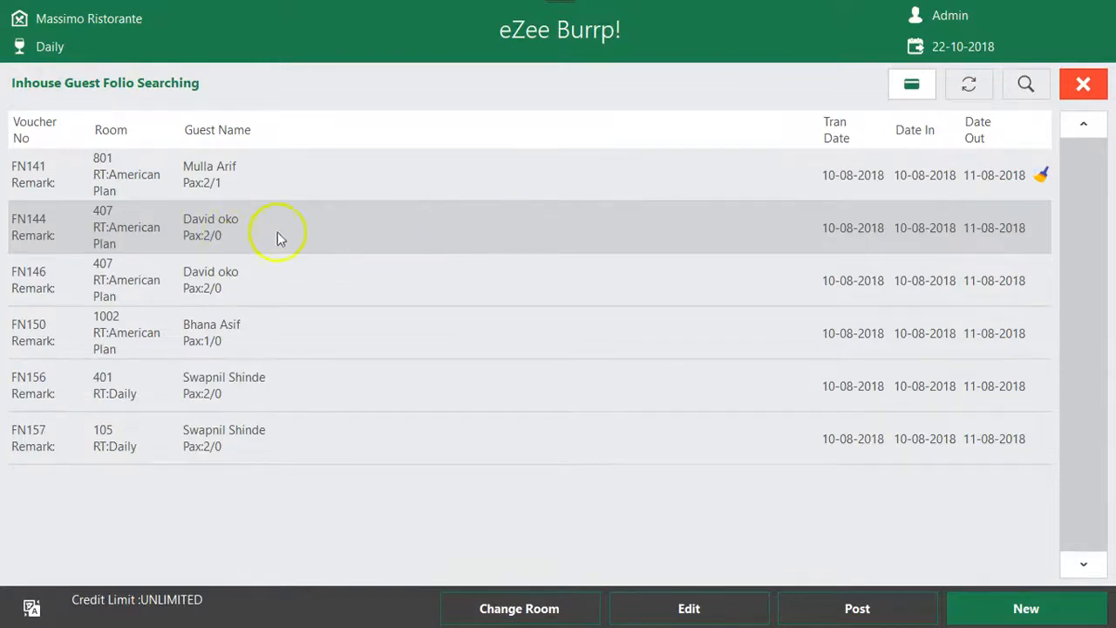
left_click(863, 613)
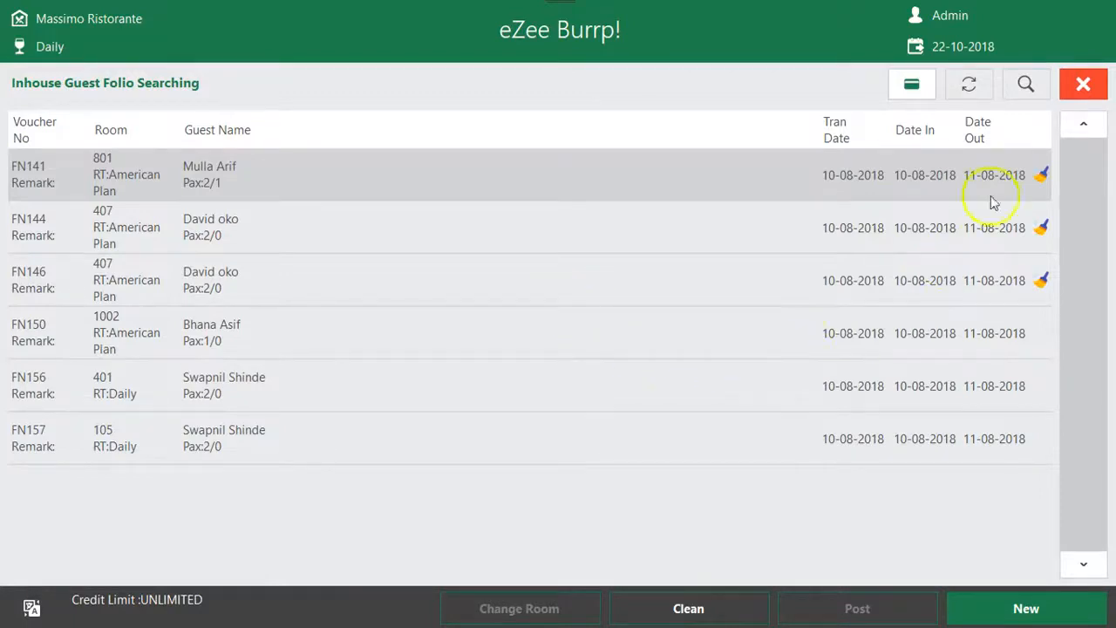
left_click(1084, 84)
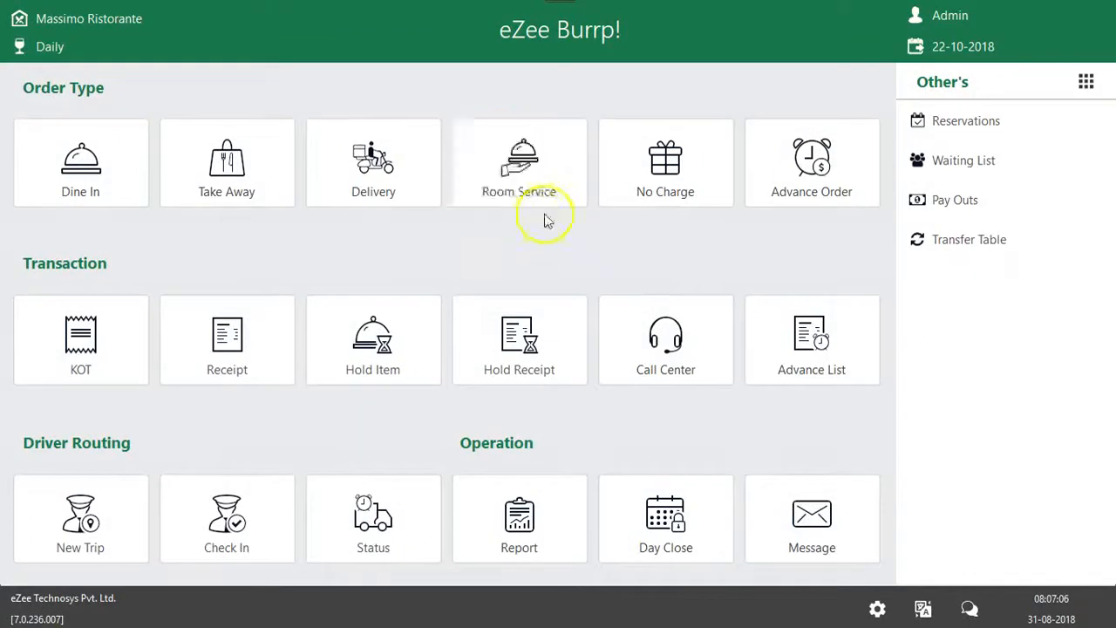
Start a no-charge order for the Staff account
left_click(711, 190)
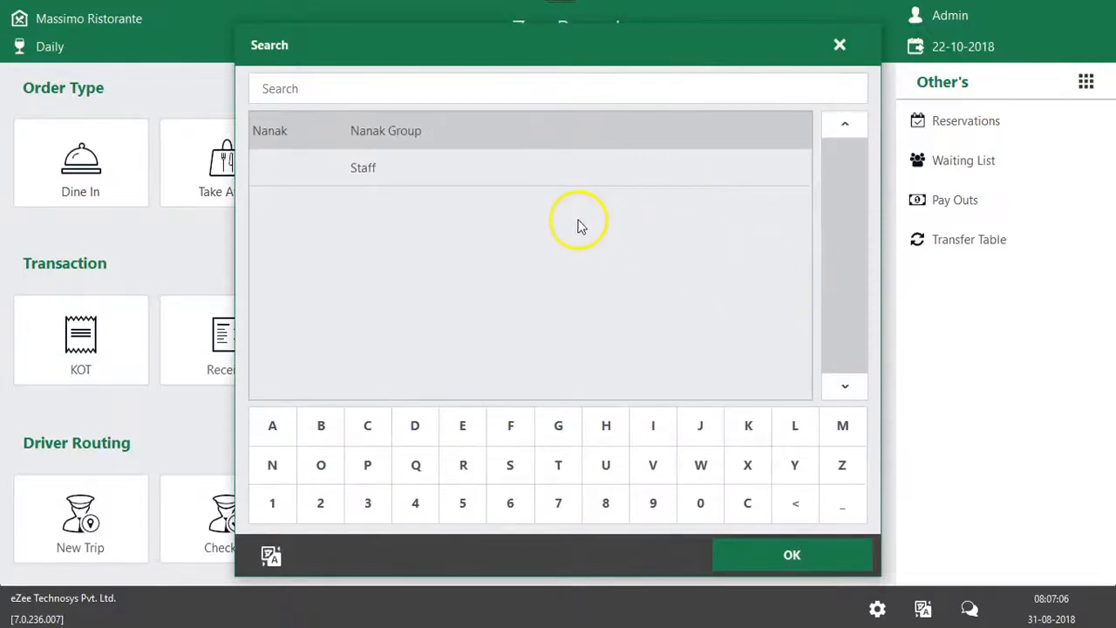
left_click(839, 45)
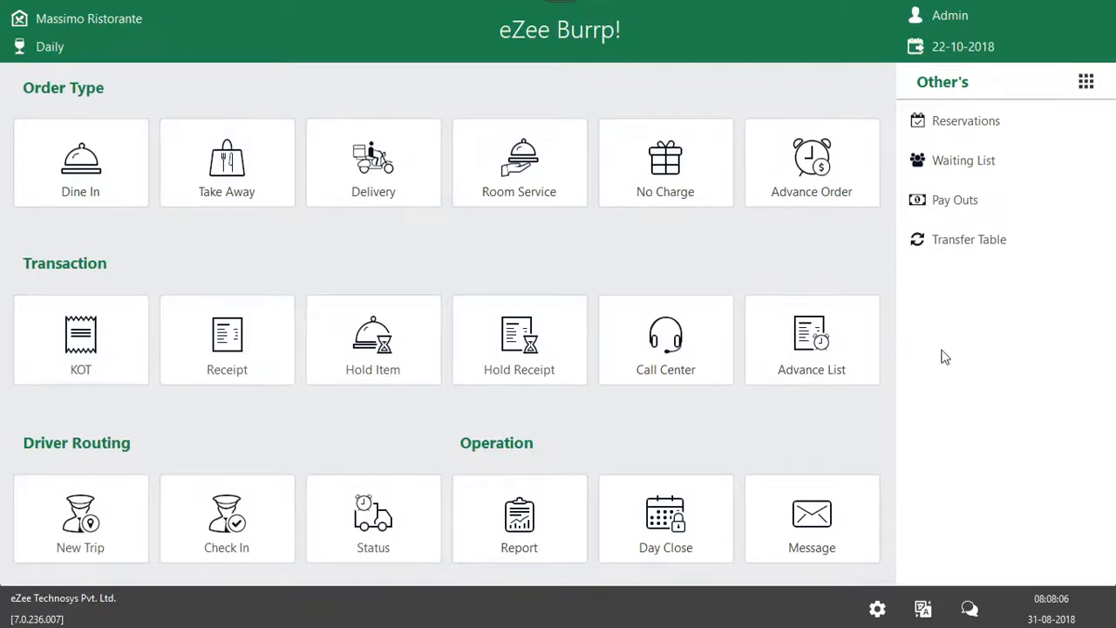
left_click(698, 143)
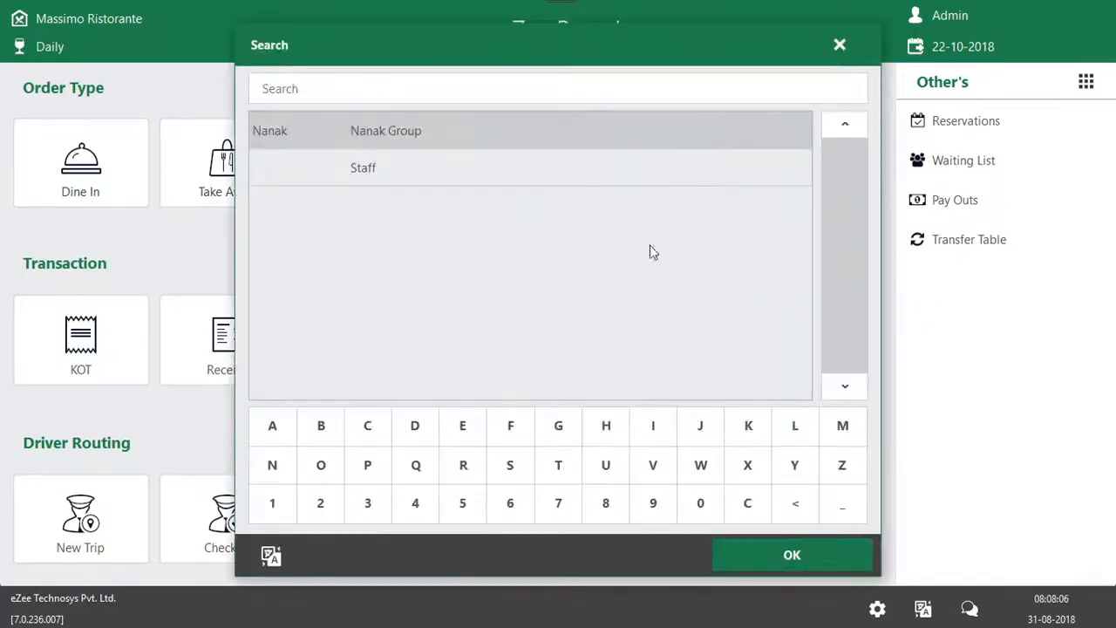
left_click(478, 165)
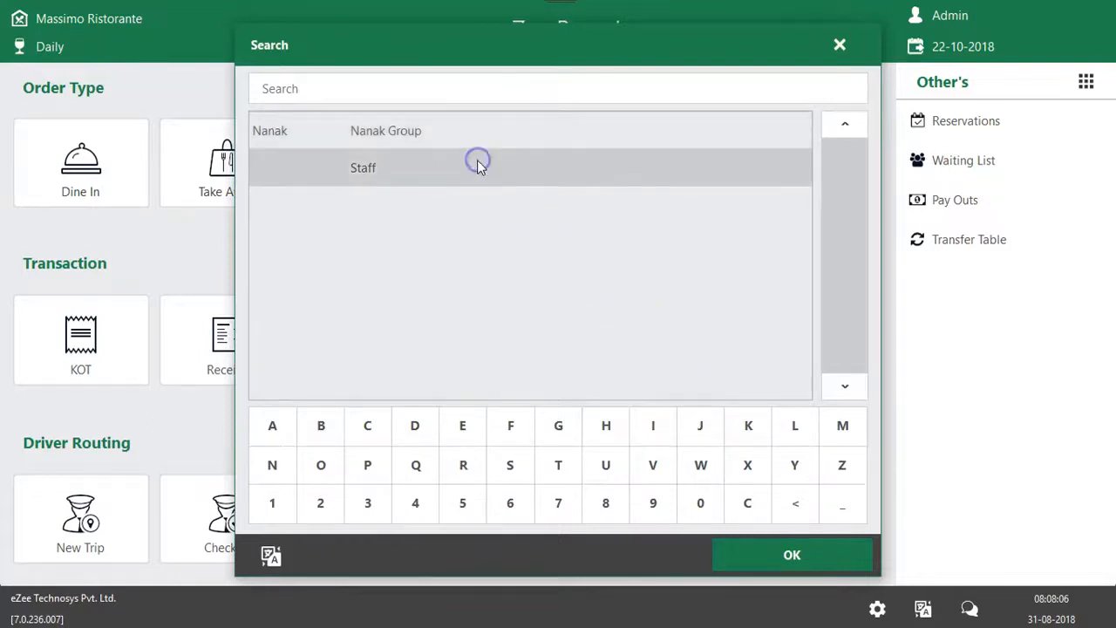
left_click(399, 139)
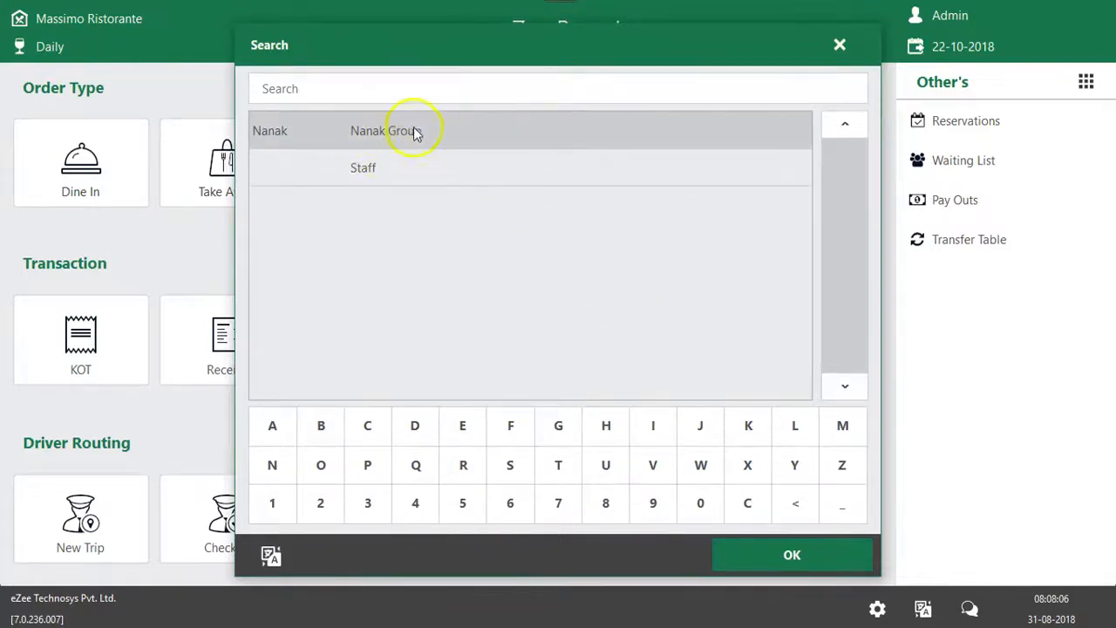
left_click(411, 165)
left_click(765, 564)
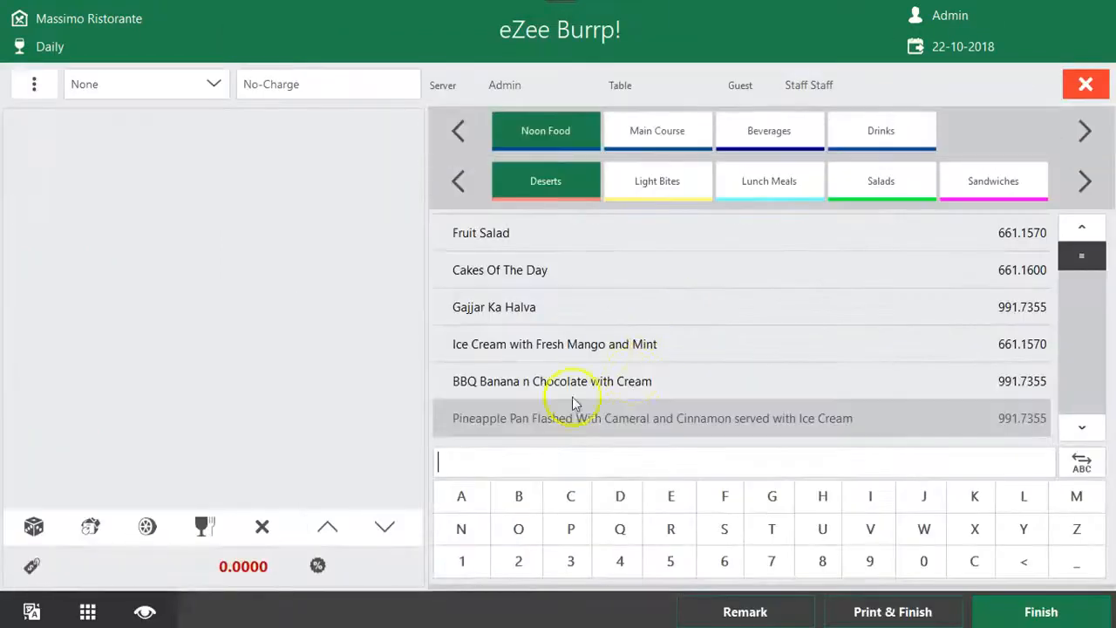
Add 6 servings of Gajjar Ka Halva, 6 of Ice Cream with Fresh Mango and Mint, and another 55 of Gajjar Ka Halva
left_click(705, 294)
left_click(582, 305)
left_click(636, 466)
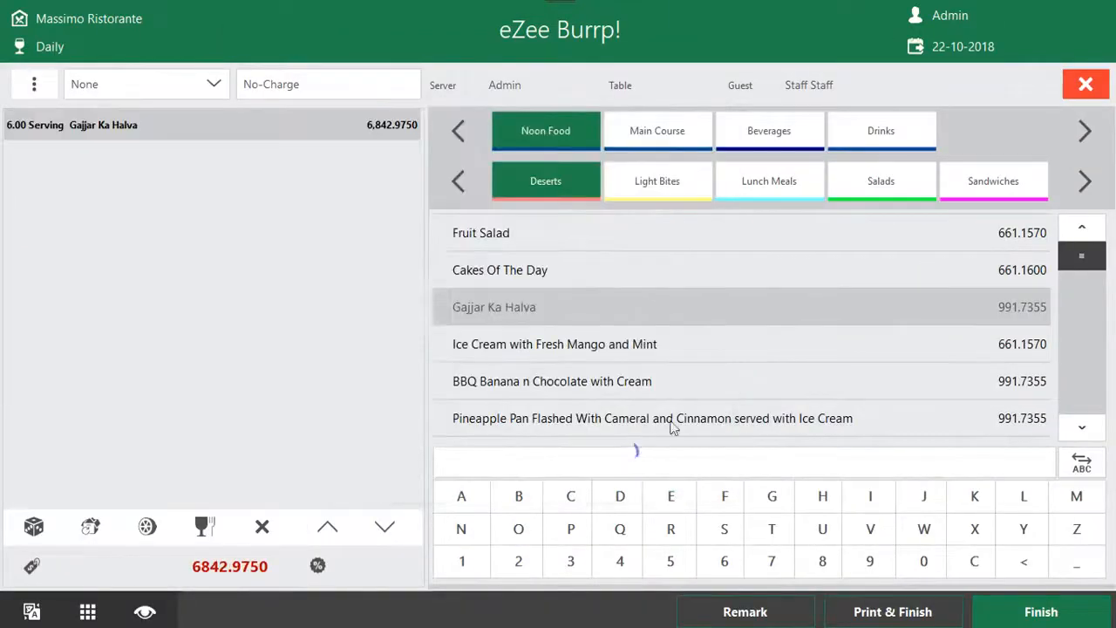
left_click(764, 339)
left_click(592, 282)
left_click(636, 466)
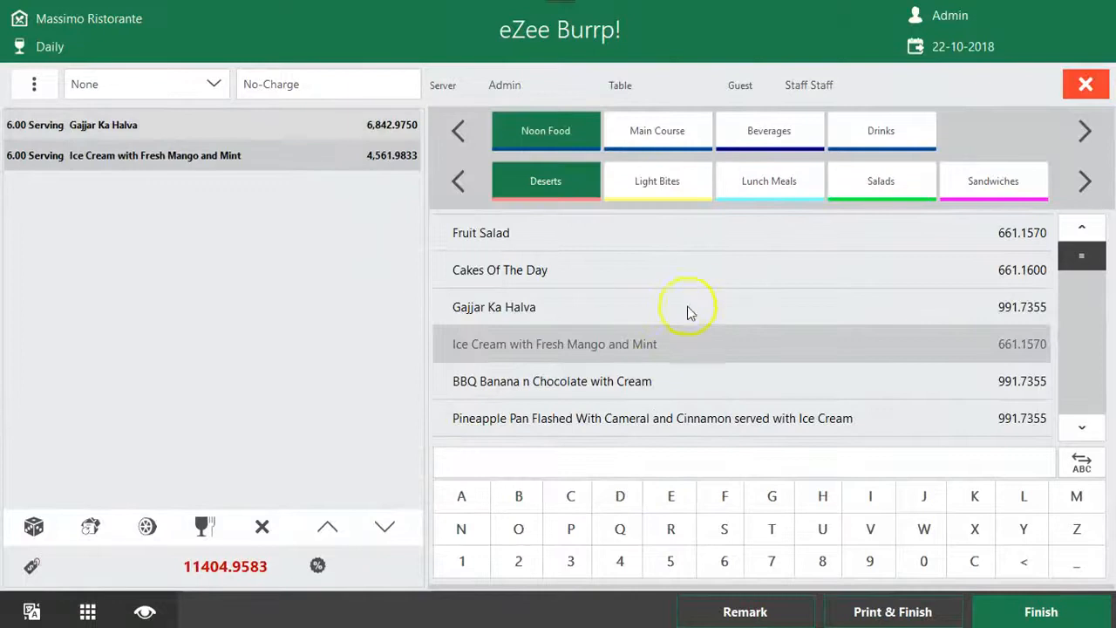
left_click(695, 294)
left_click(533, 285)
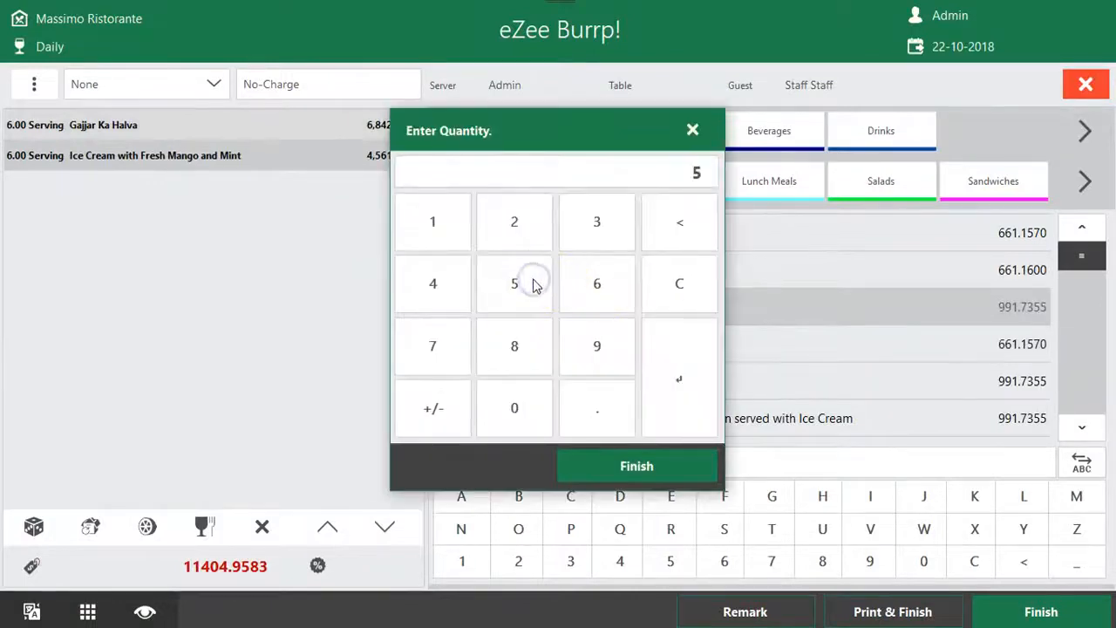
left_click(533, 285)
left_click(635, 462)
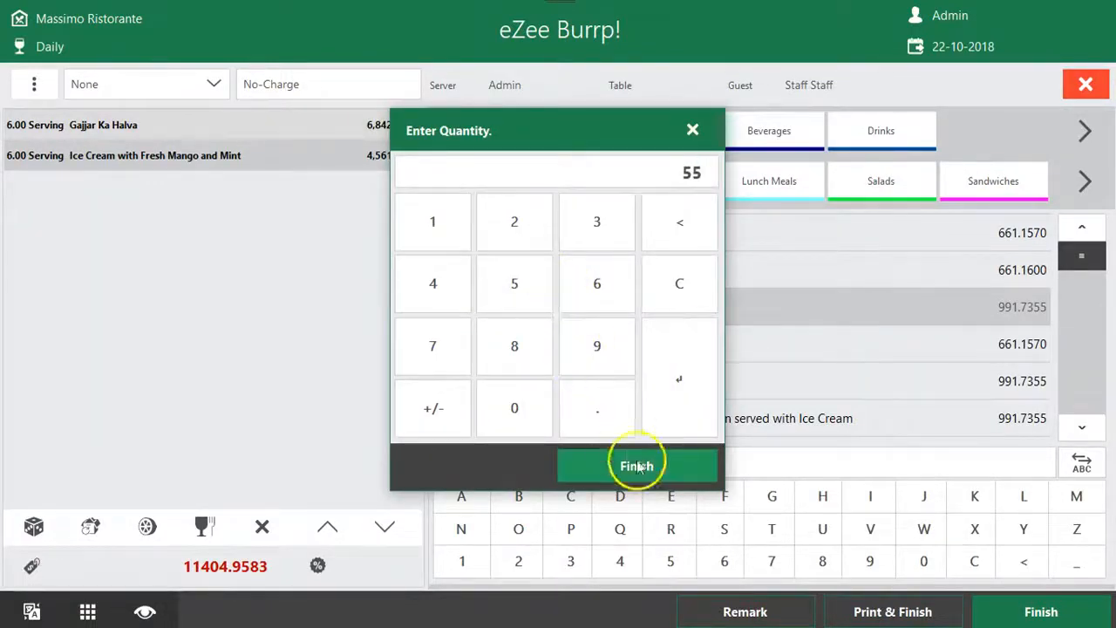
Print and finish the no-charge order, review the Staff-NC line on its receipt and close the print preview
left_click(958, 606)
left_click(624, 322)
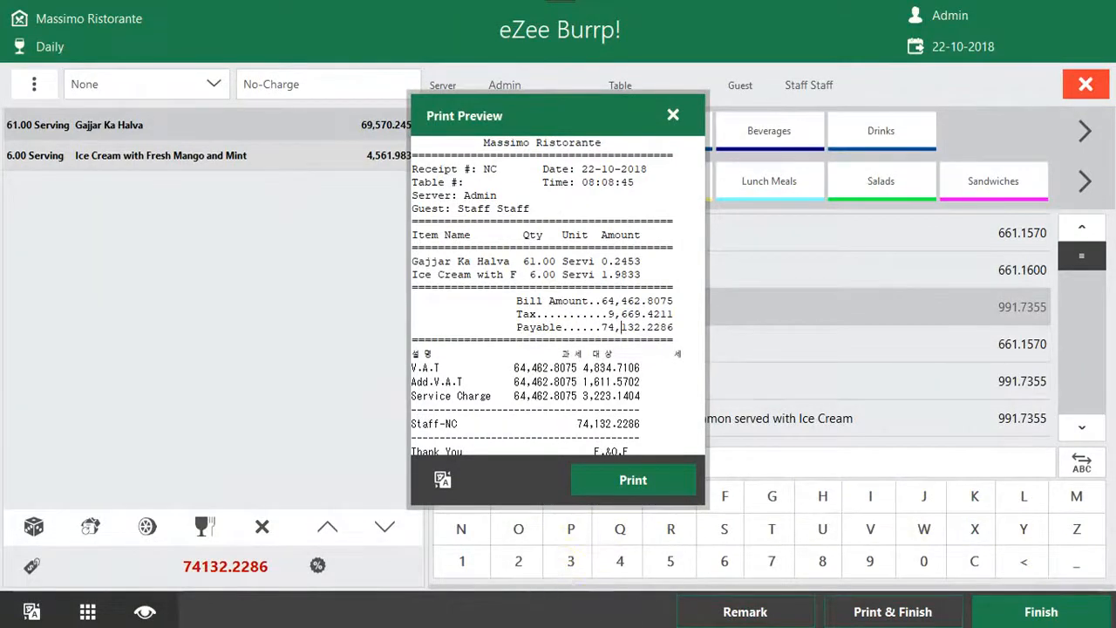
left_click(645, 423)
left_click_drag(647, 421, 404, 428)
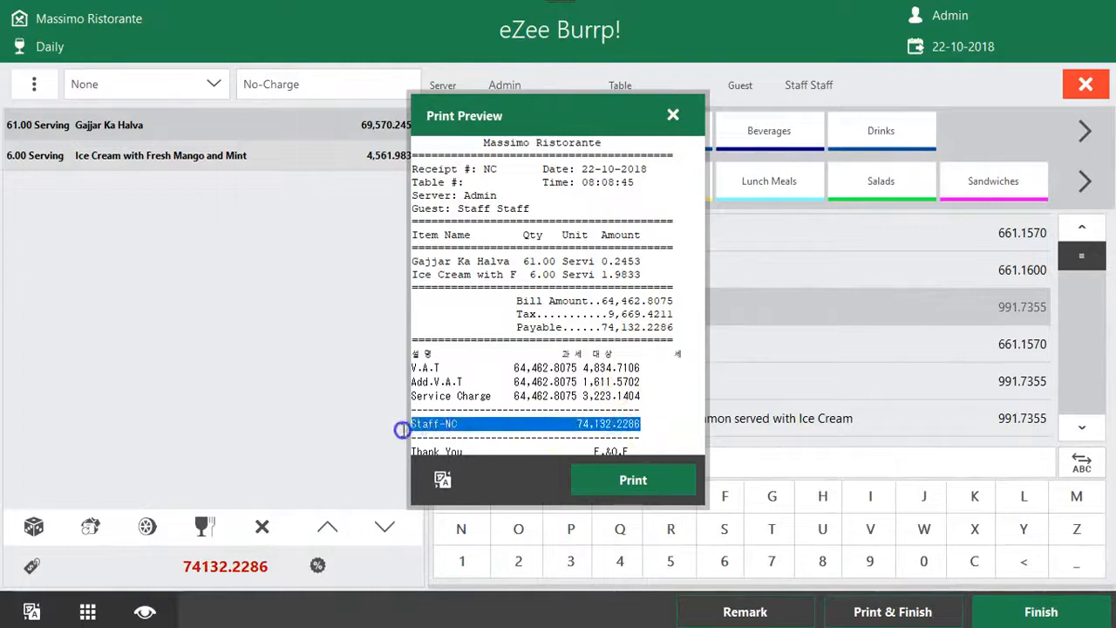
left_click(494, 424)
left_click_drag(493, 424, 401, 431)
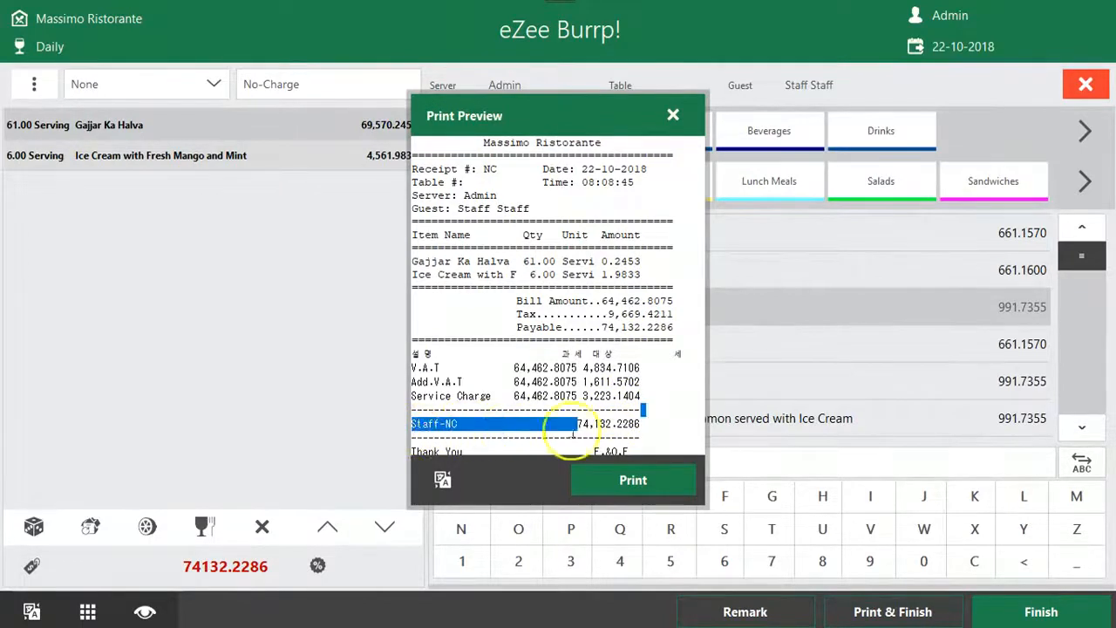
left_click_drag(652, 428, 427, 429)
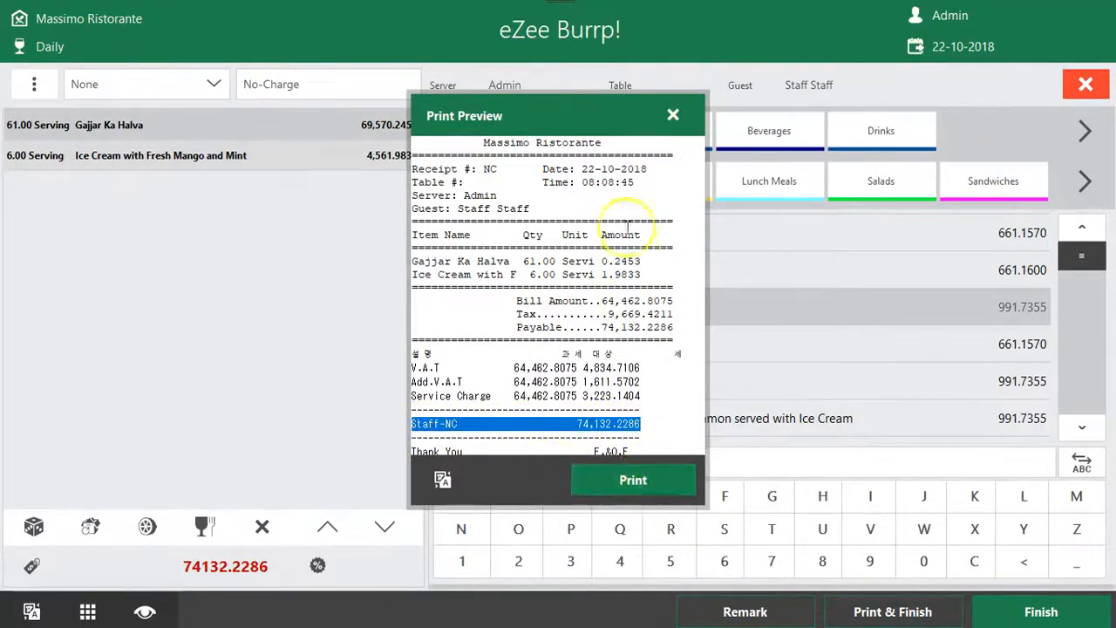
left_click(672, 115)
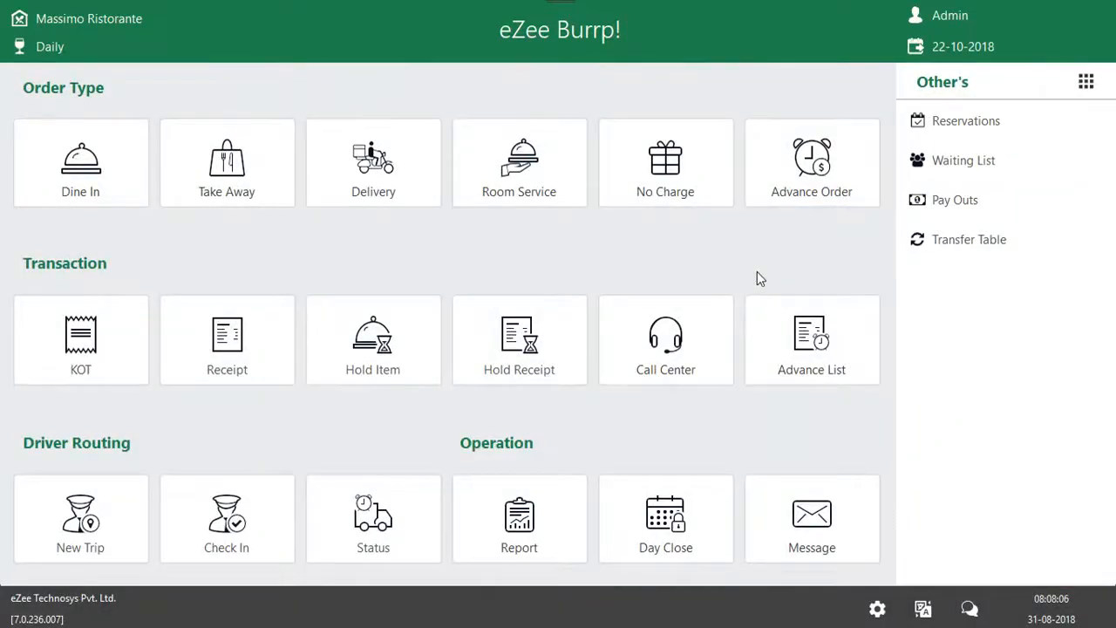
Start an advance order and place the cursor in the guest's first name field
left_click(825, 163)
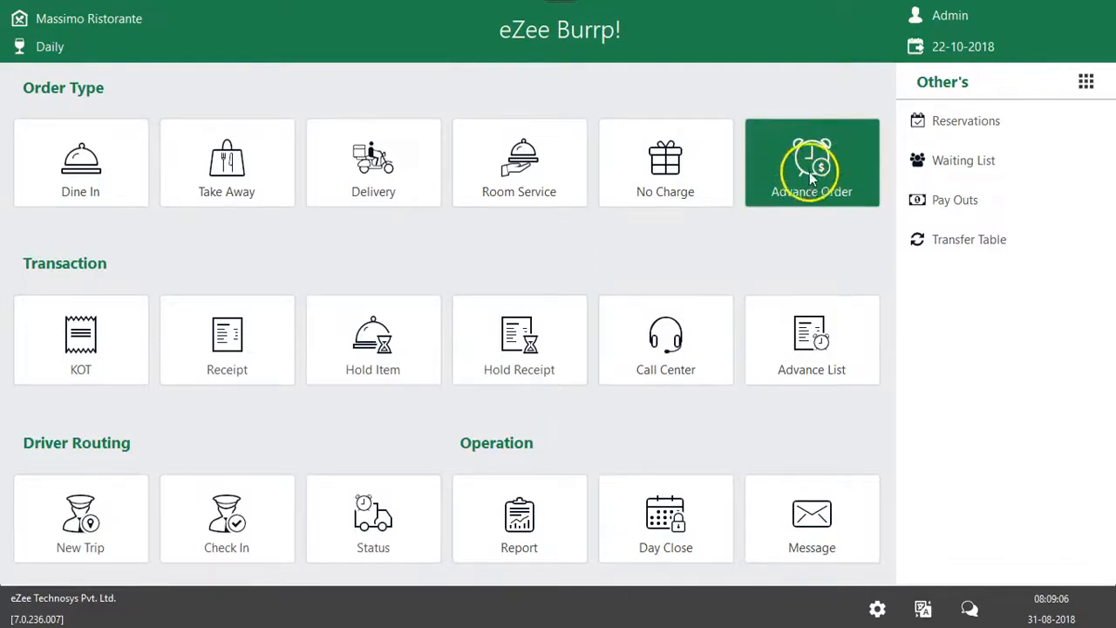
left_click(827, 164)
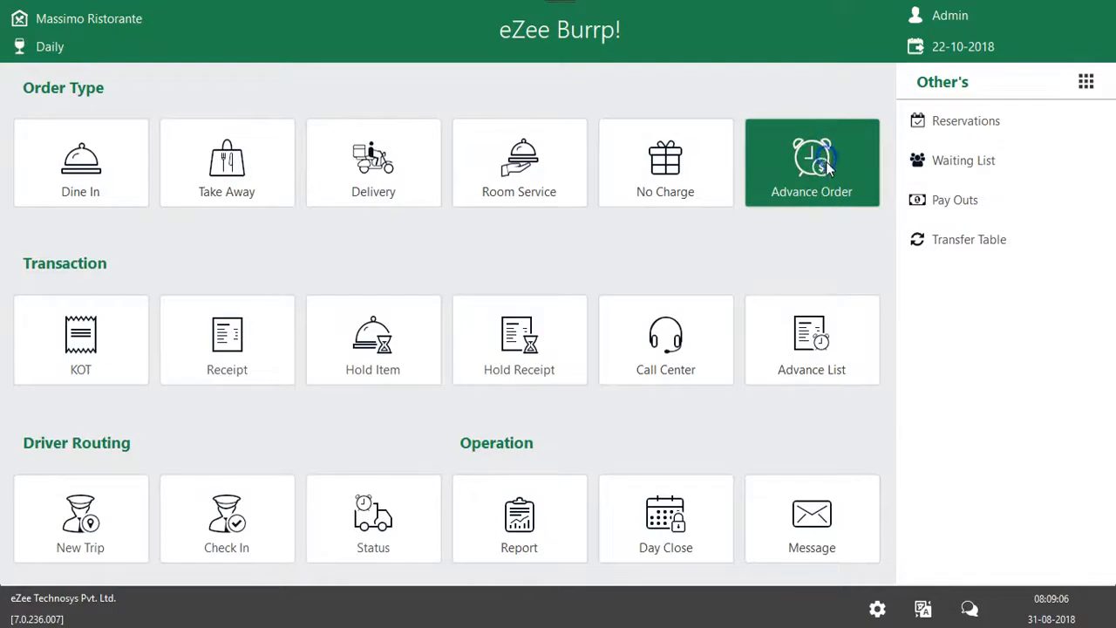
left_click(590, 244)
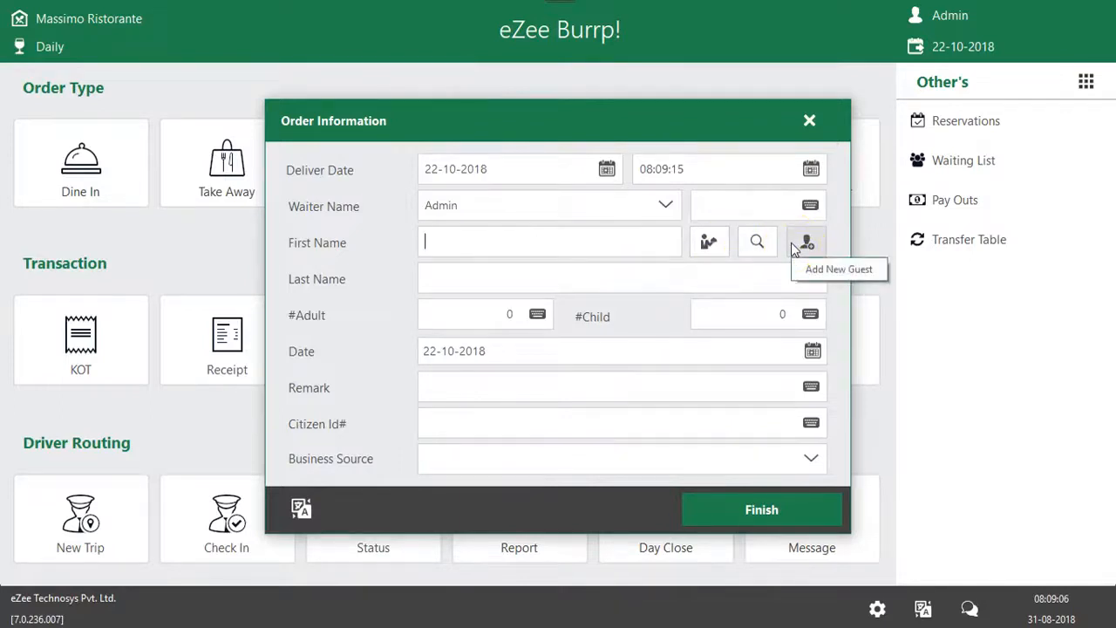
Look through the in-house guest folios available for the advance order, highlight the second room 407 folio and close the list
left_click(709, 242)
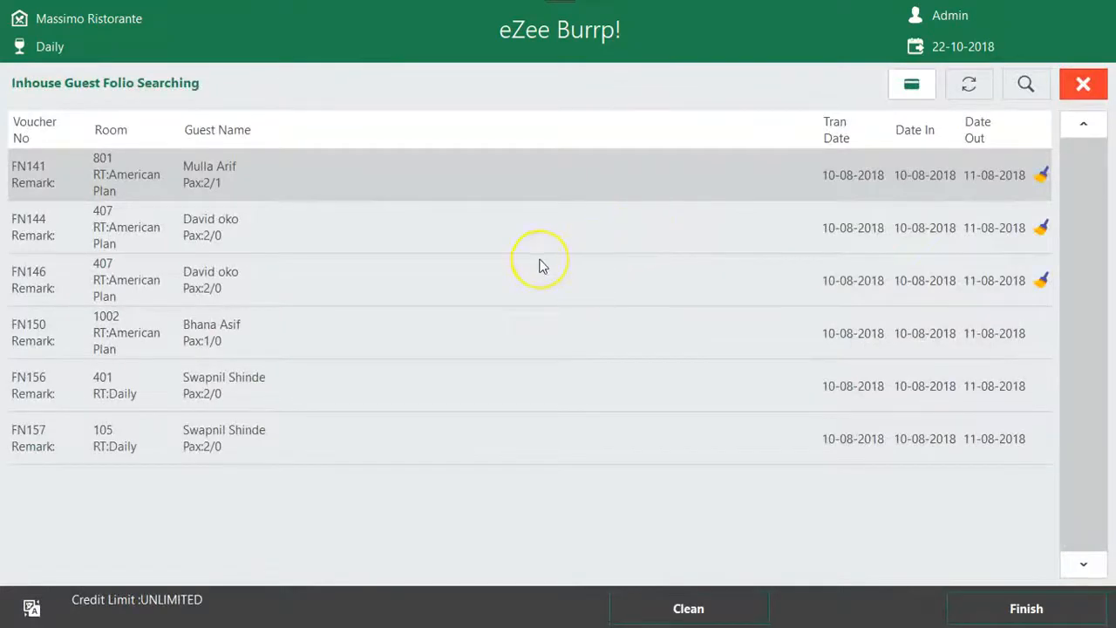
left_click(540, 266)
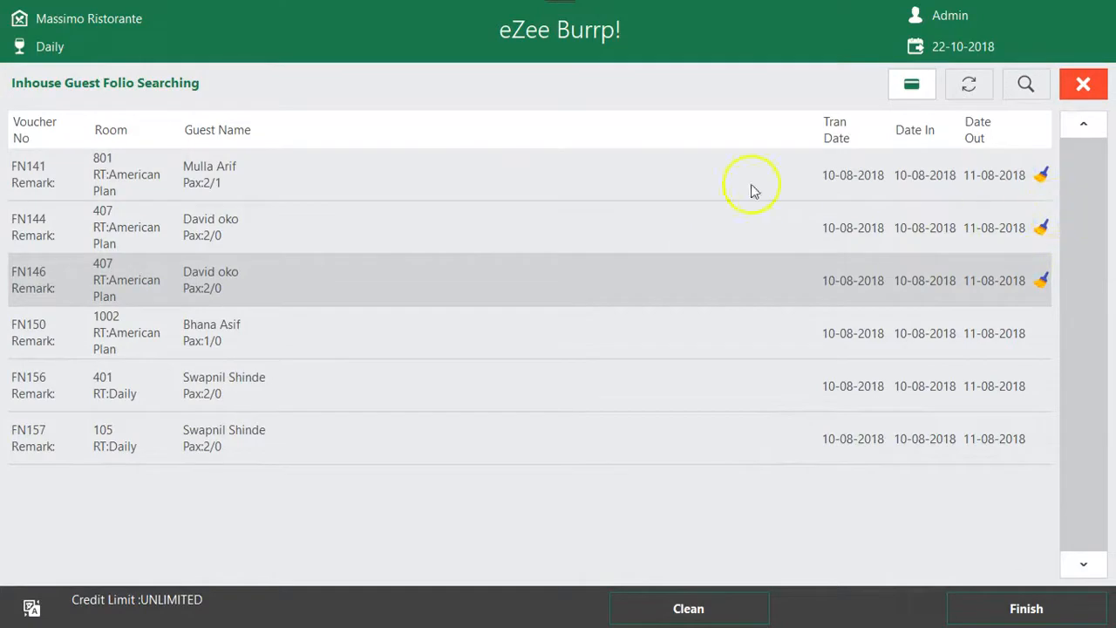
left_click(1082, 85)
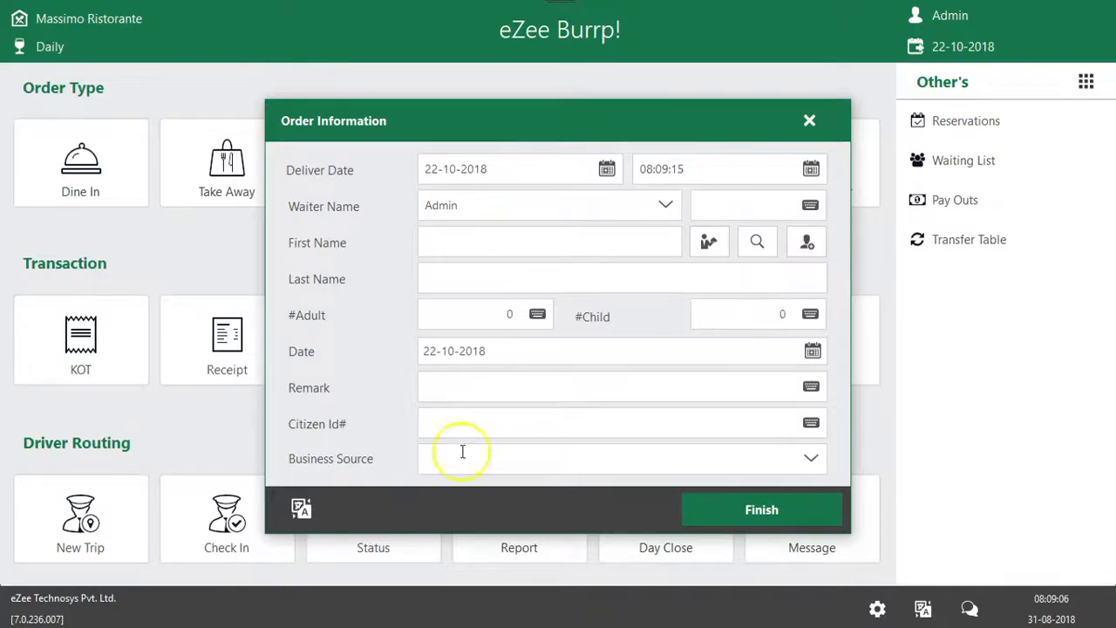
Try 23-10-2018 as the advance order's deliver date and set it back to 22-10-2018
left_click(604, 168)
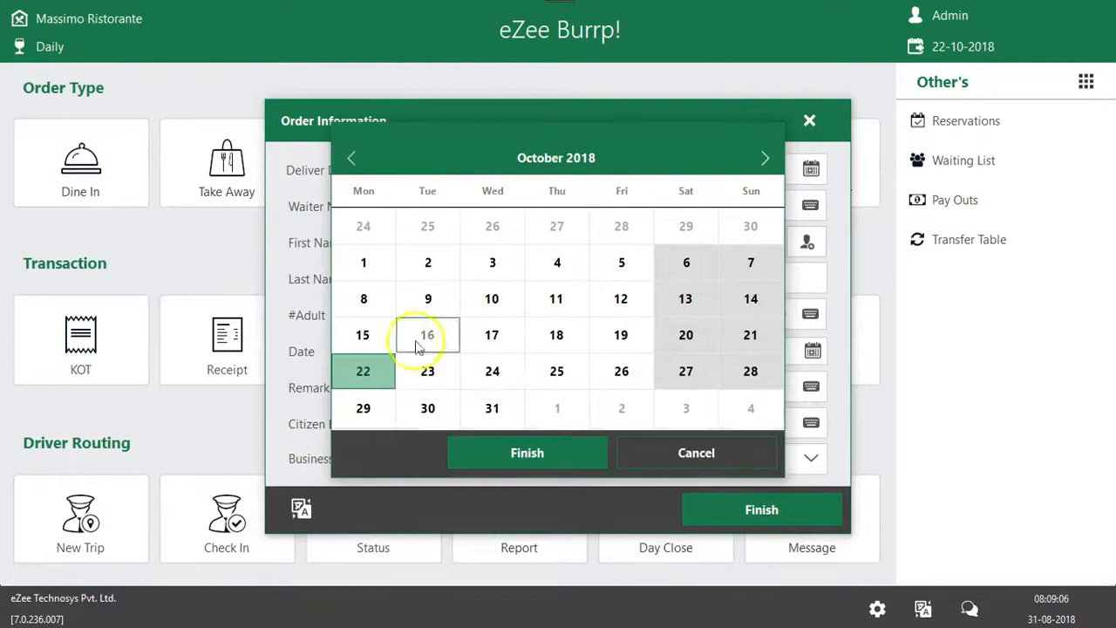
left_click(425, 371)
left_click(526, 454)
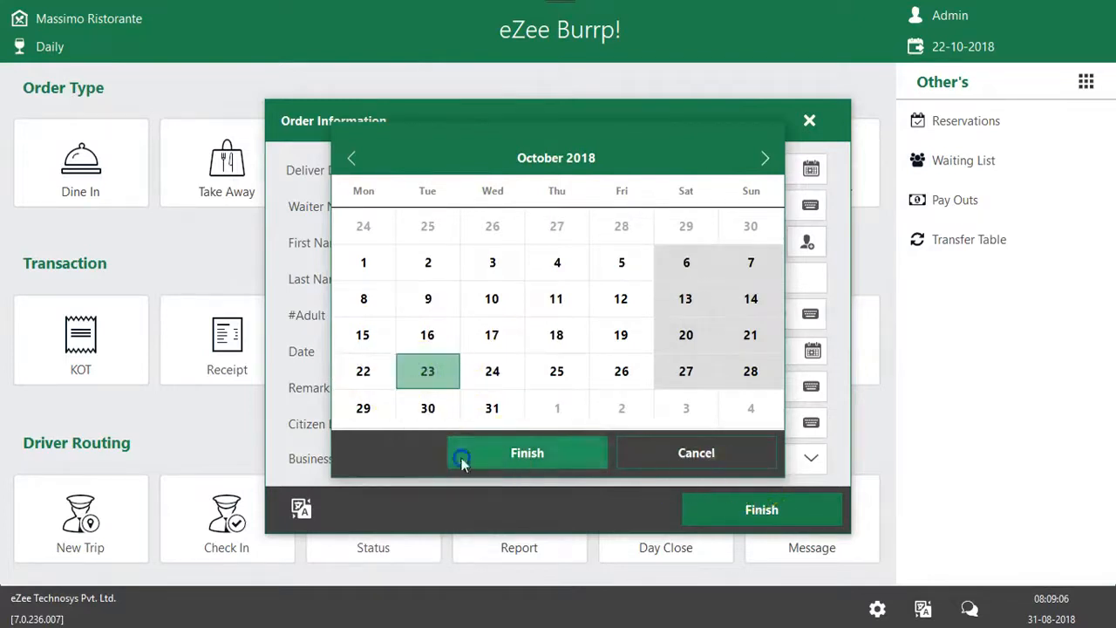
left_click_drag(491, 170, 296, 183)
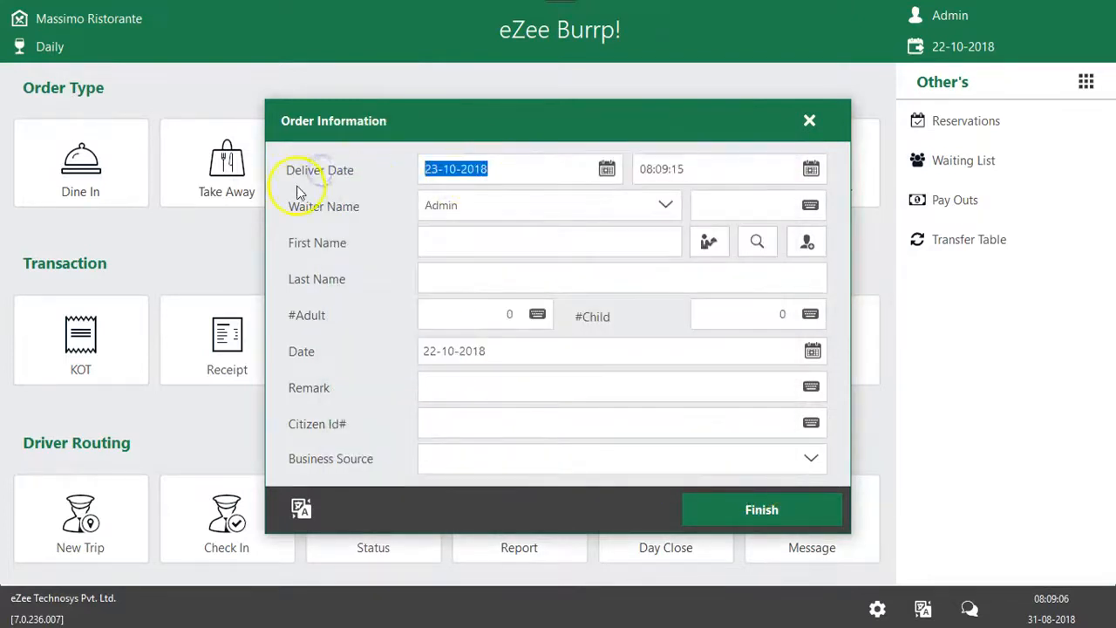
left_click(607, 169)
left_click(364, 370)
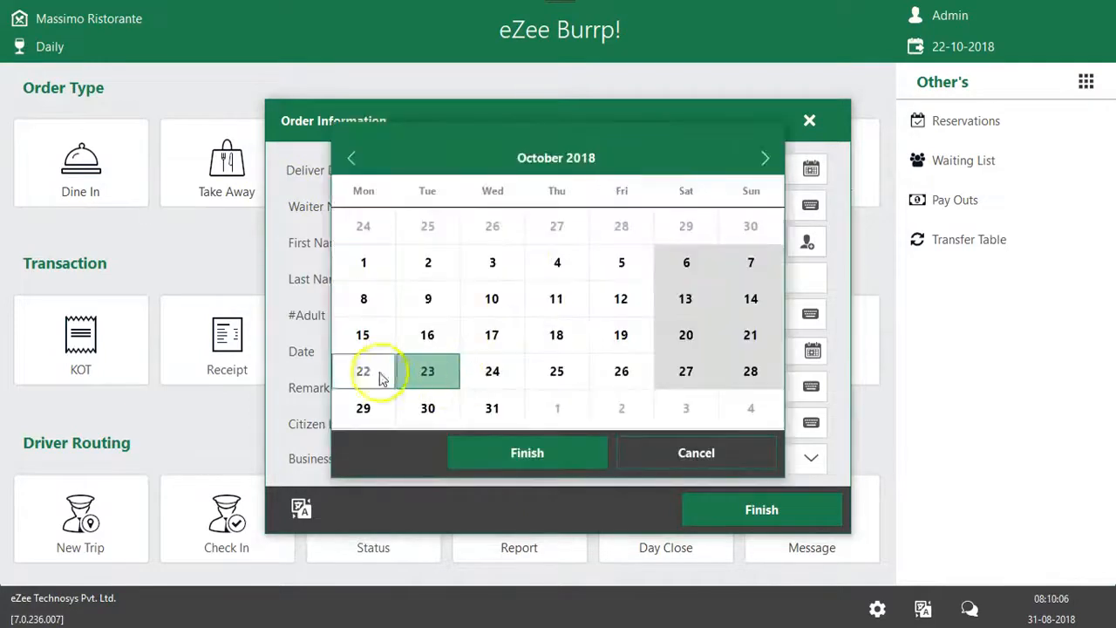
left_click(469, 444)
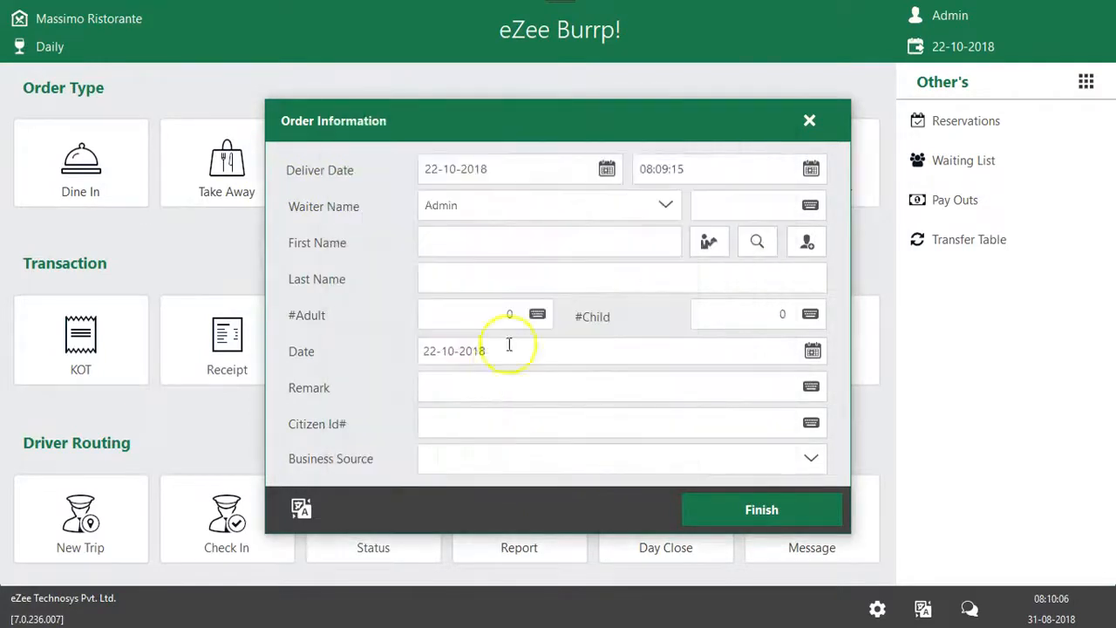
left_click_drag(488, 170, 334, 175)
Set the advance order's delivery time to 3:10 PM
left_click(811, 169)
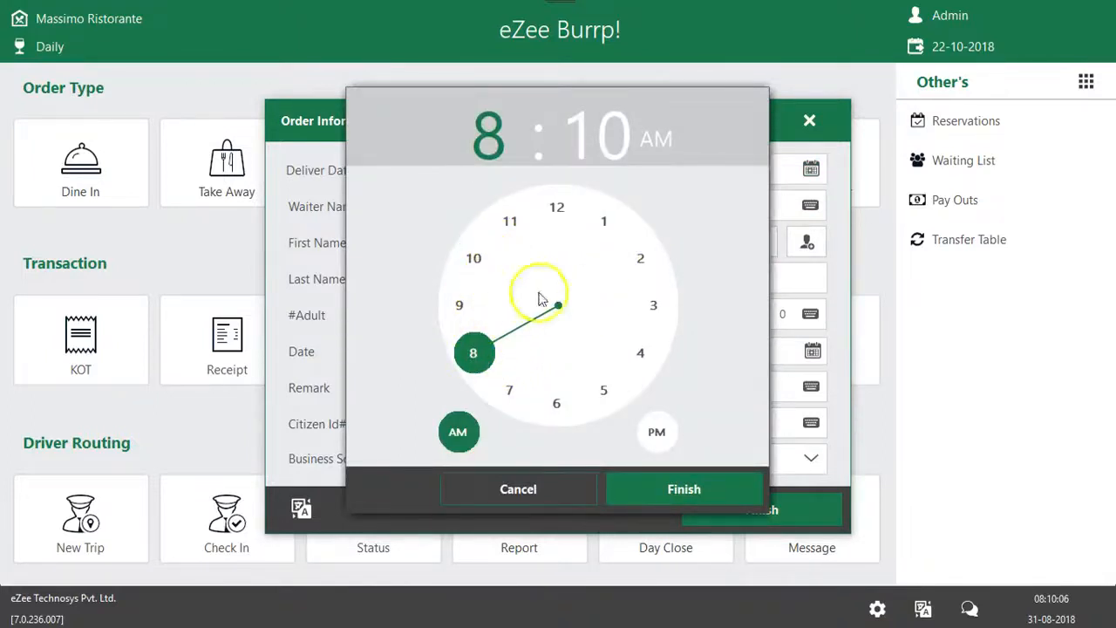
left_click(649, 309)
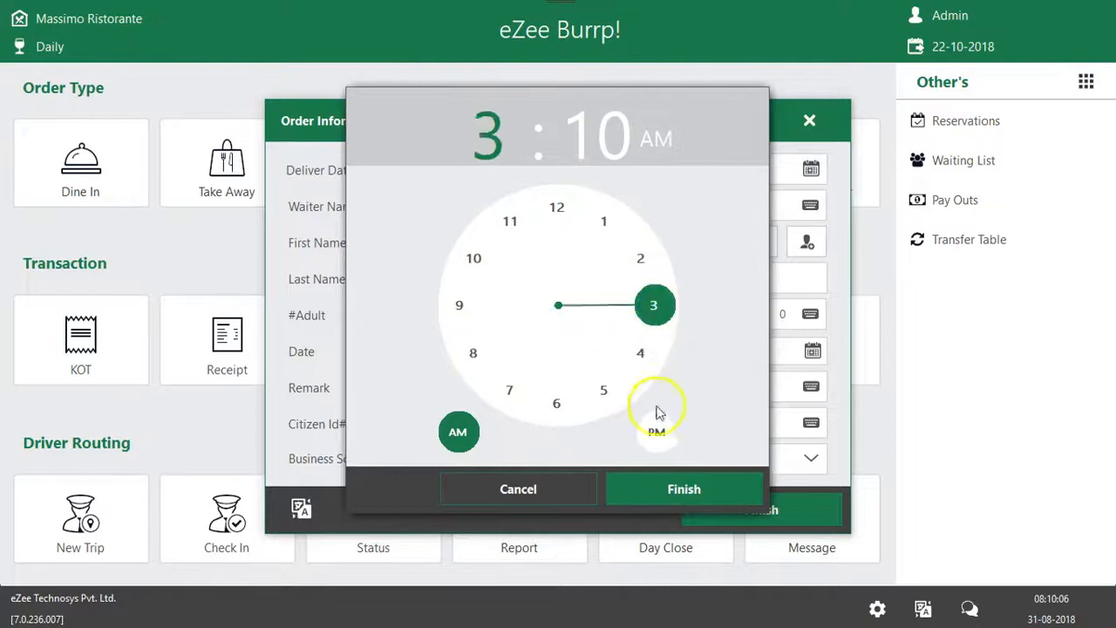
left_click(656, 431)
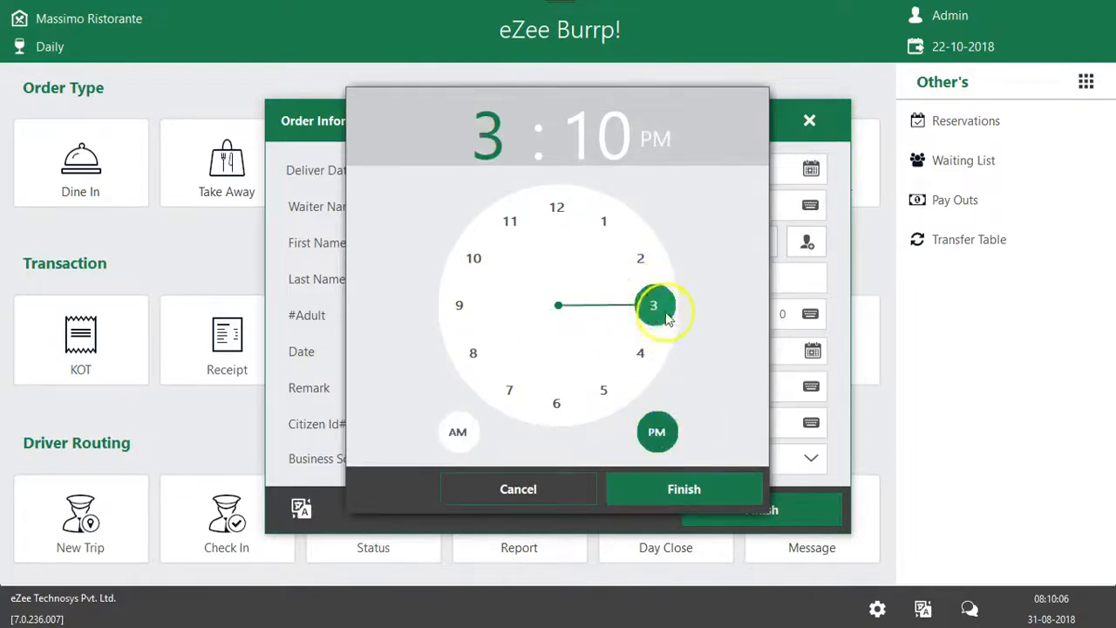
left_click(659, 484)
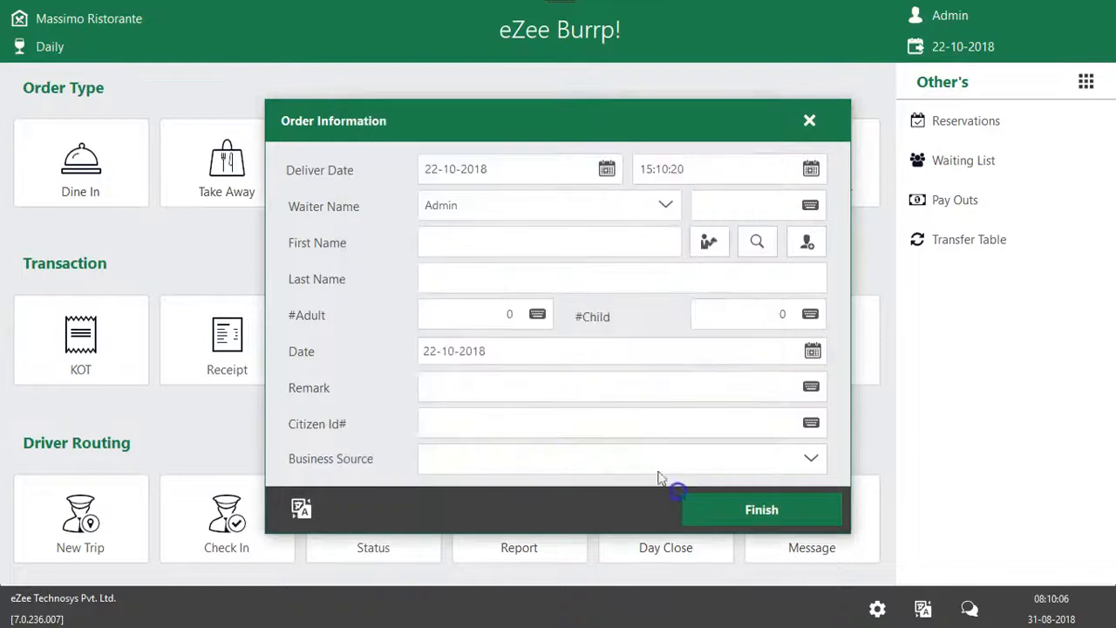
left_click(727, 170)
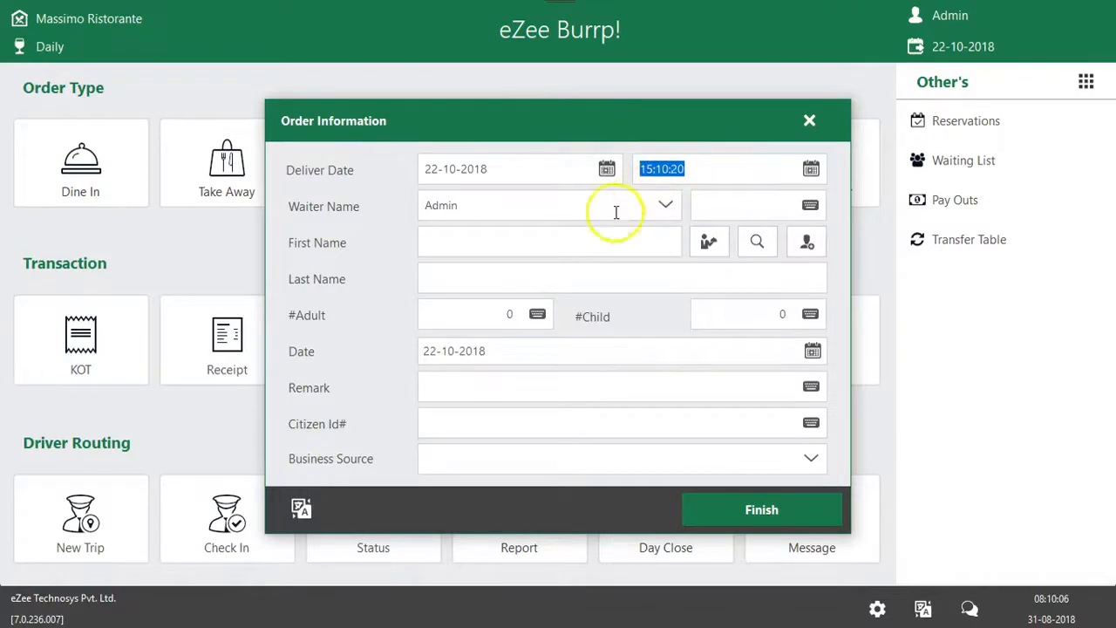
Add a new guest to the advance order with the guest's phone number, first name and last name, and try to save the record
left_click(565, 245)
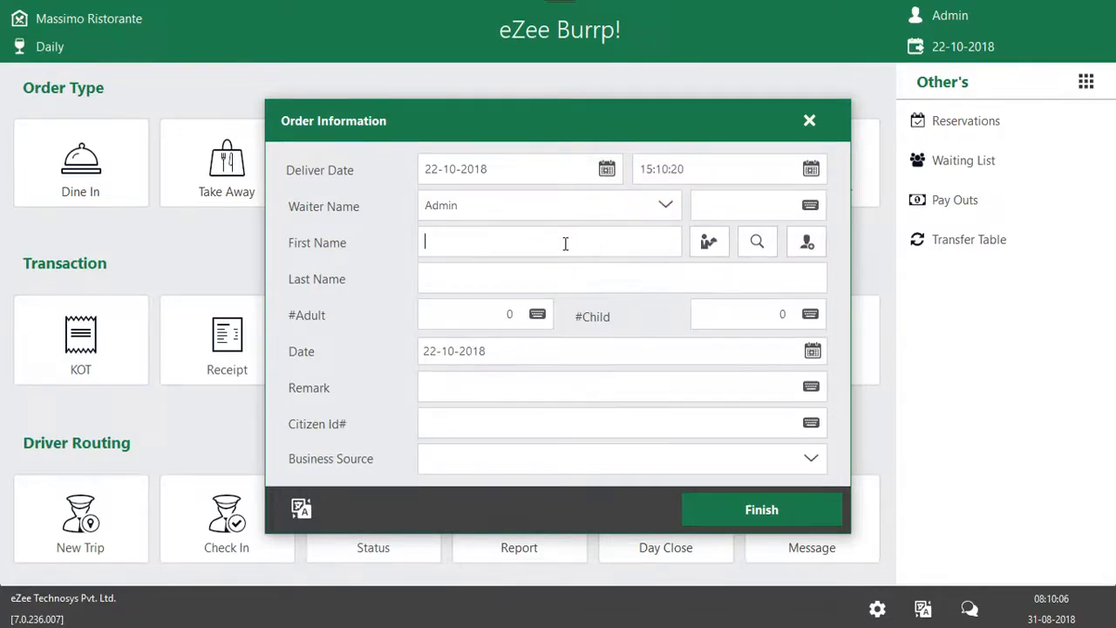
left_click(508, 244)
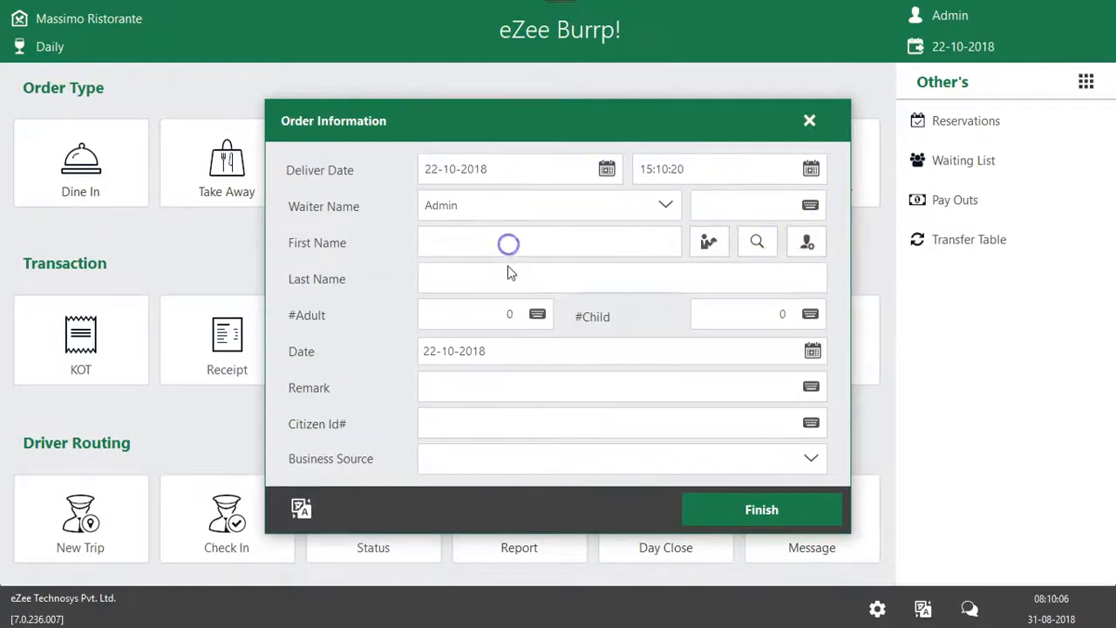
left_click(810, 245)
left_click(343, 133)
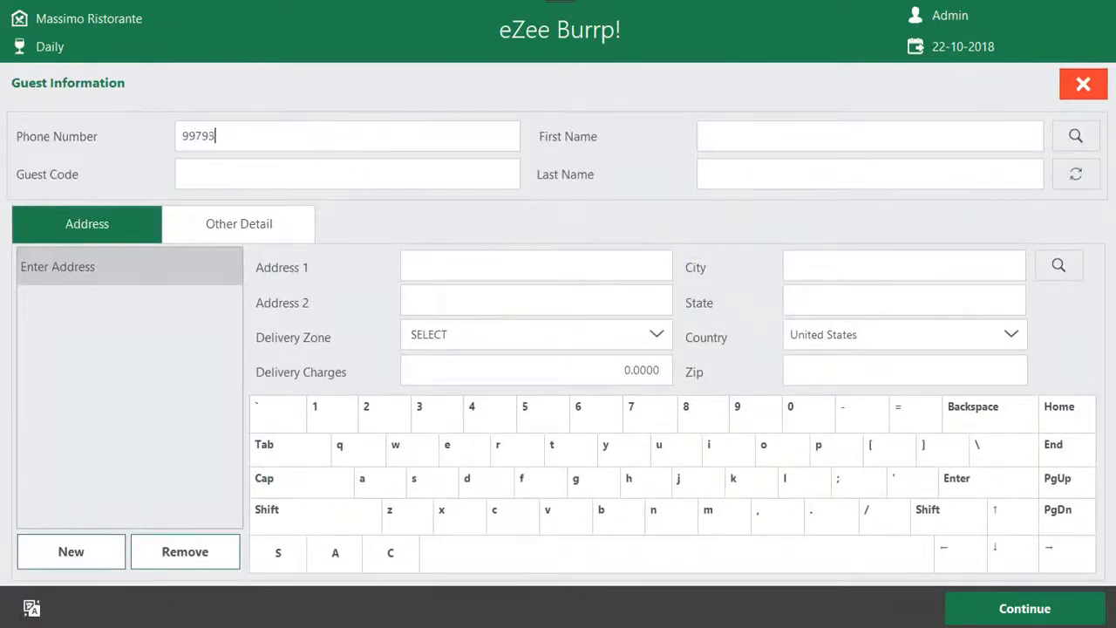
left_click(886, 142)
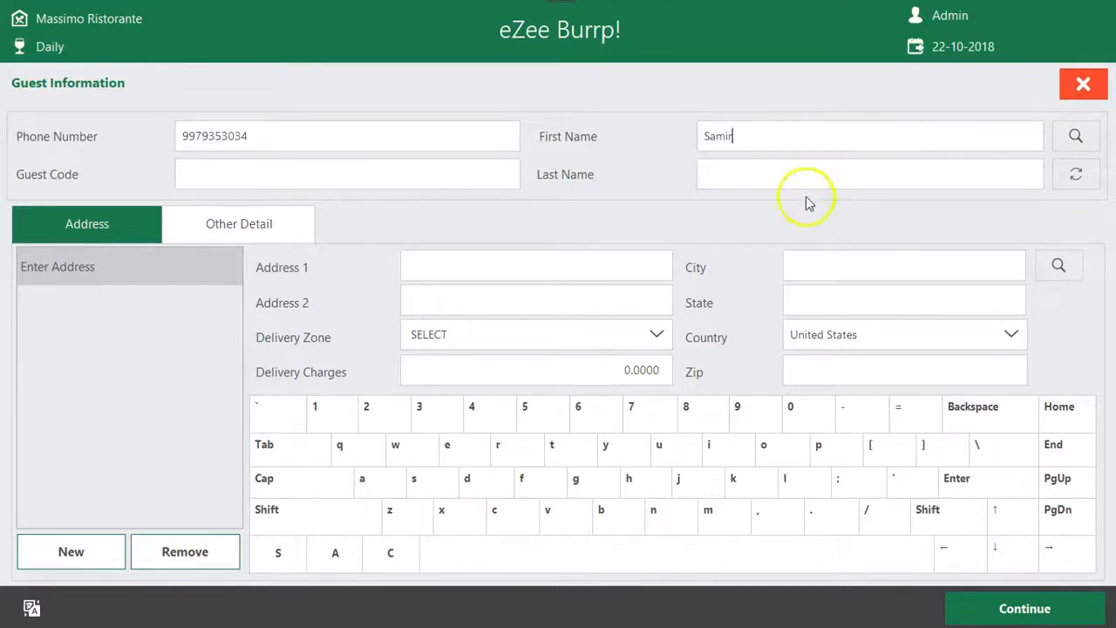
type("Prajapati")
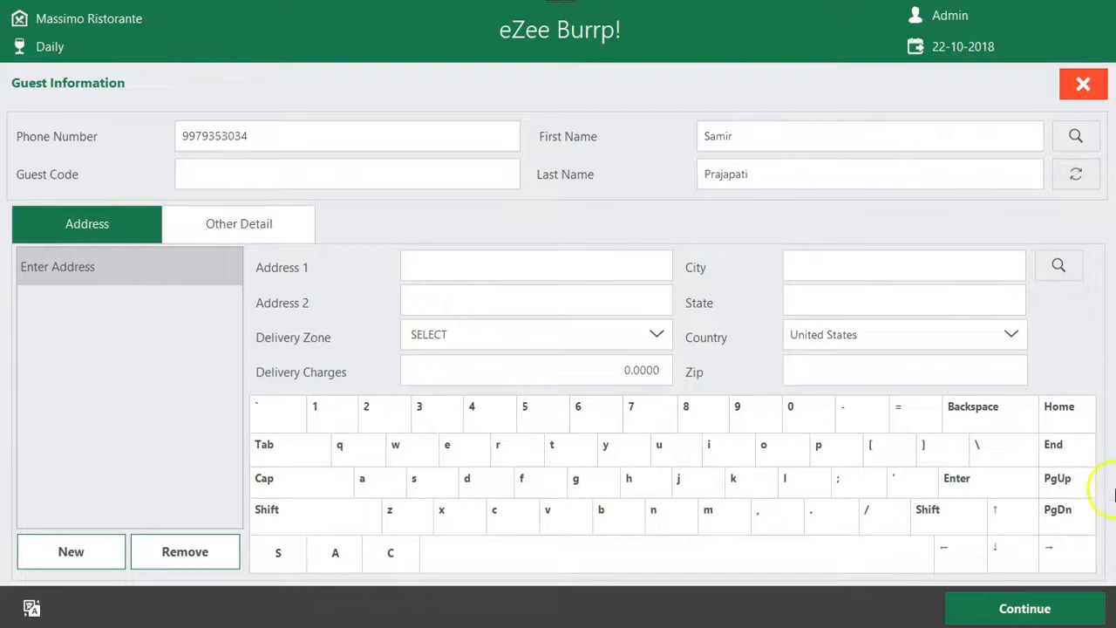
left_click(1063, 607)
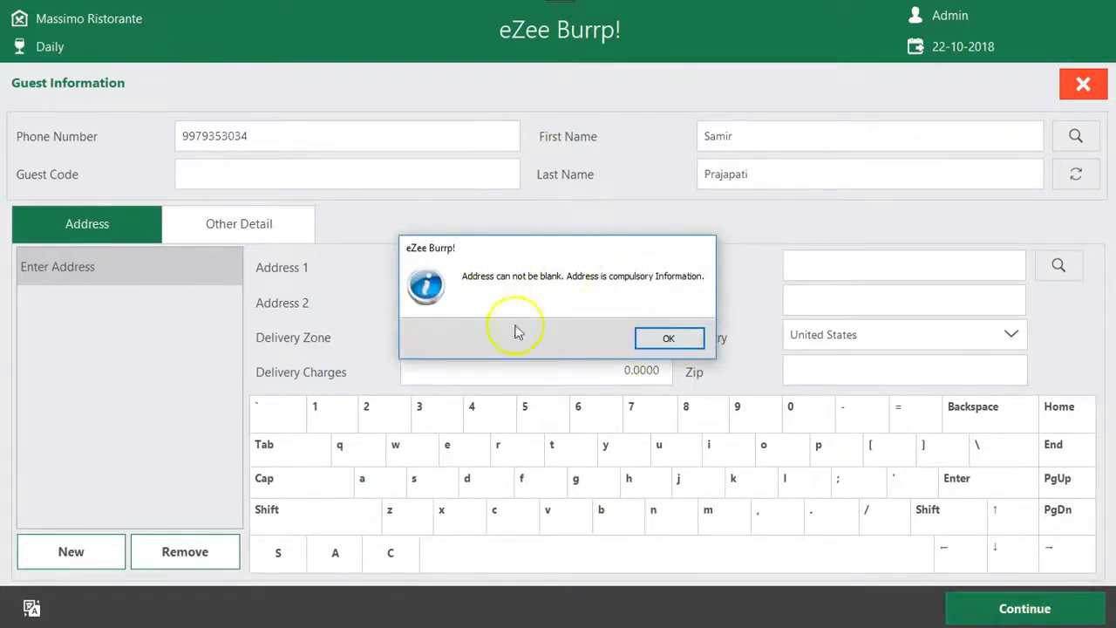
left_click(668, 338)
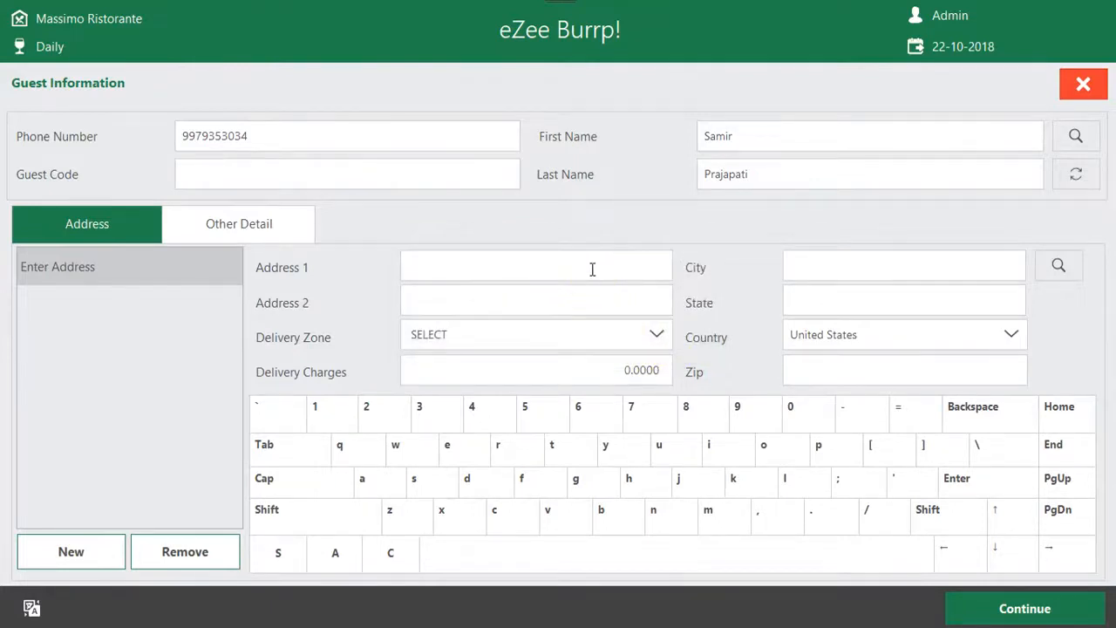
Fill in the guest's address line, city and state, and try to save the guest record
left_click(978, 266)
type("Bardoli")
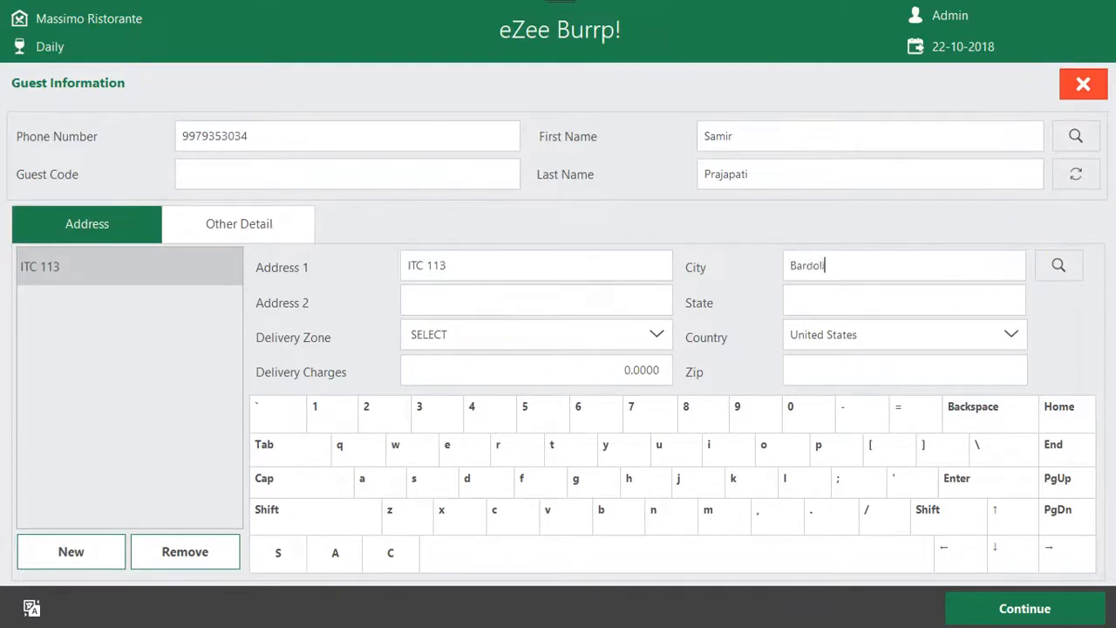
left_click(834, 310)
left_click(1012, 607)
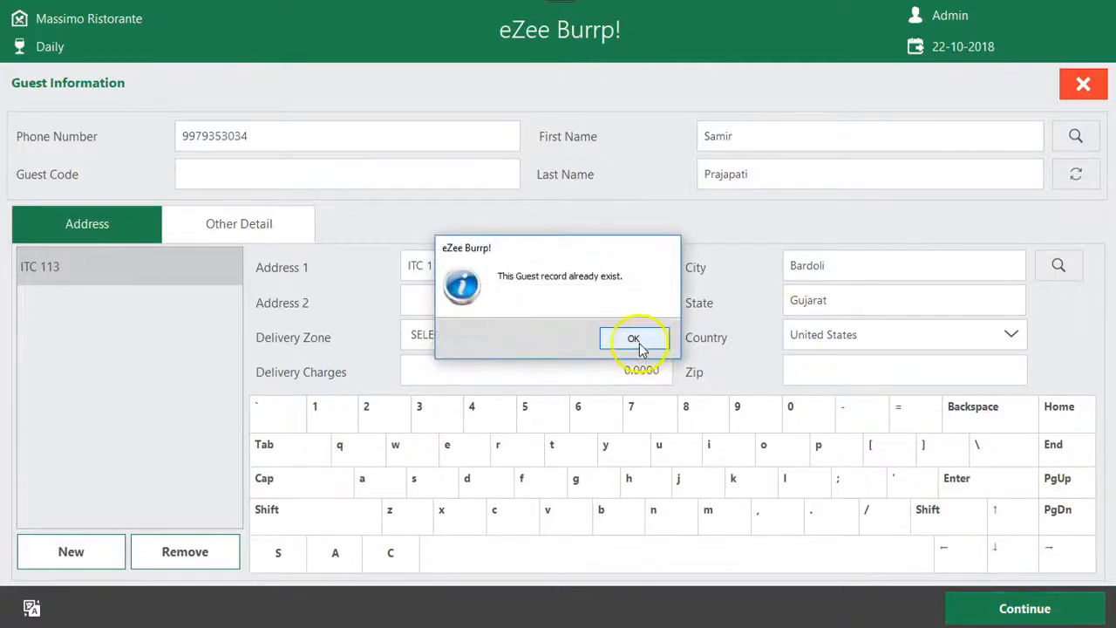
Shorten the guest's first name and save the guest record to the advance order
left_click(633, 339)
left_click(766, 138)
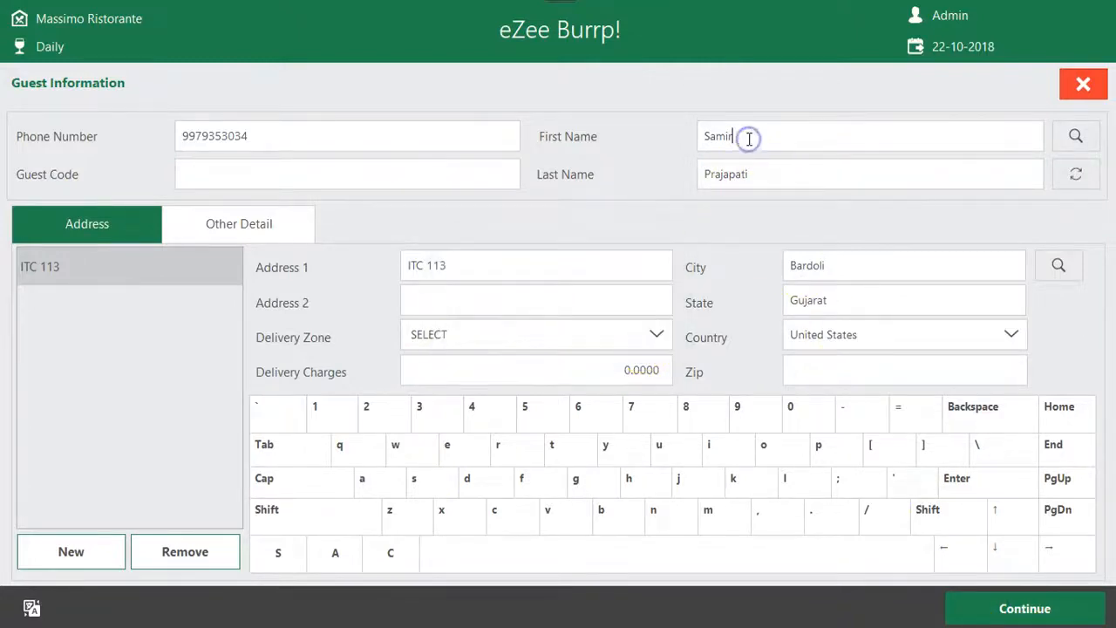
left_click(1029, 601)
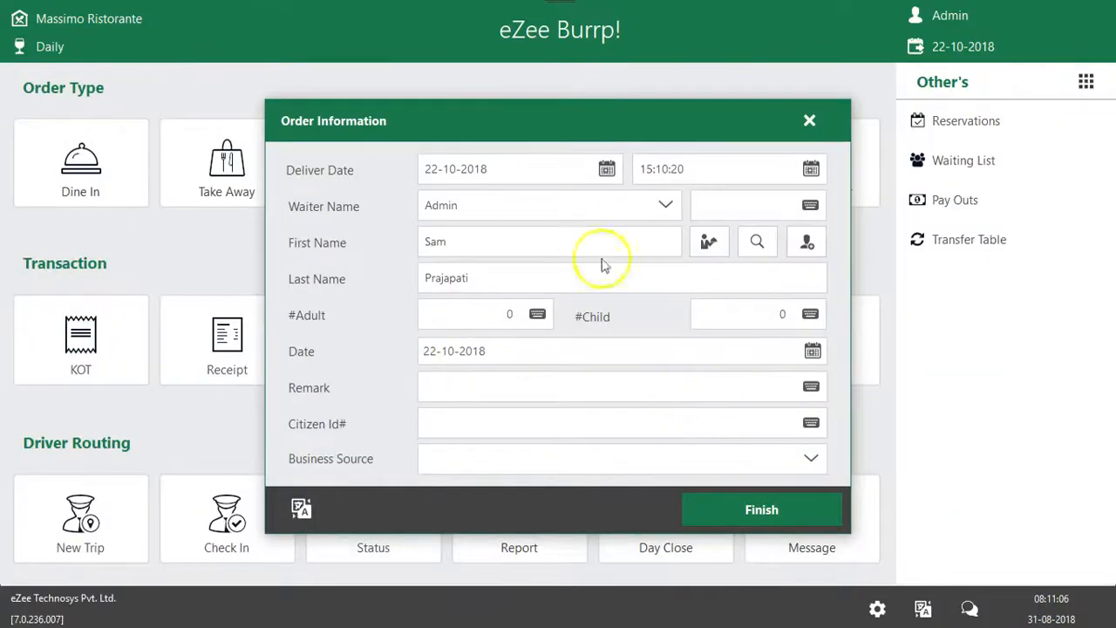
Complete the order information with 50 adults, 10 children and the remark "We will be paying after 2 days."
left_click(537, 313)
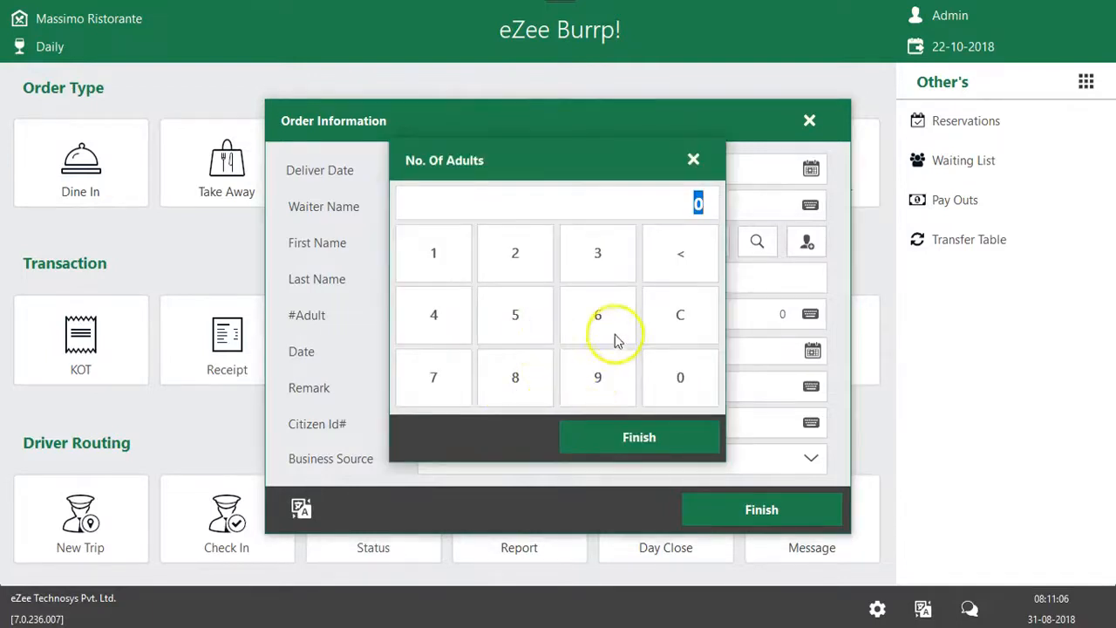
type("50")
left_click(639, 437)
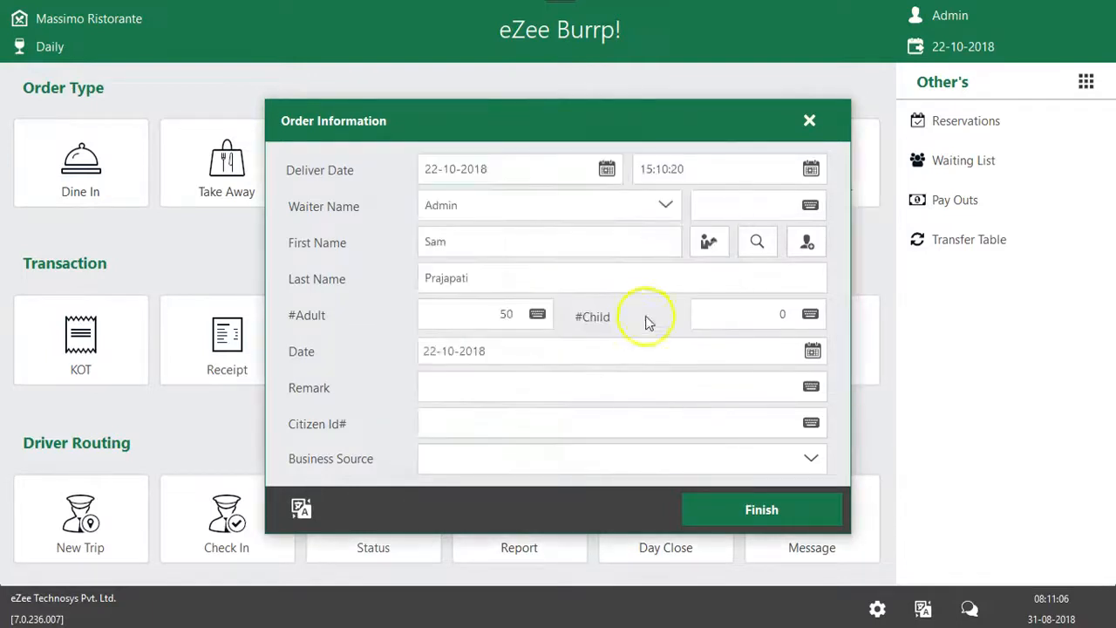
left_click(810, 314)
type("10")
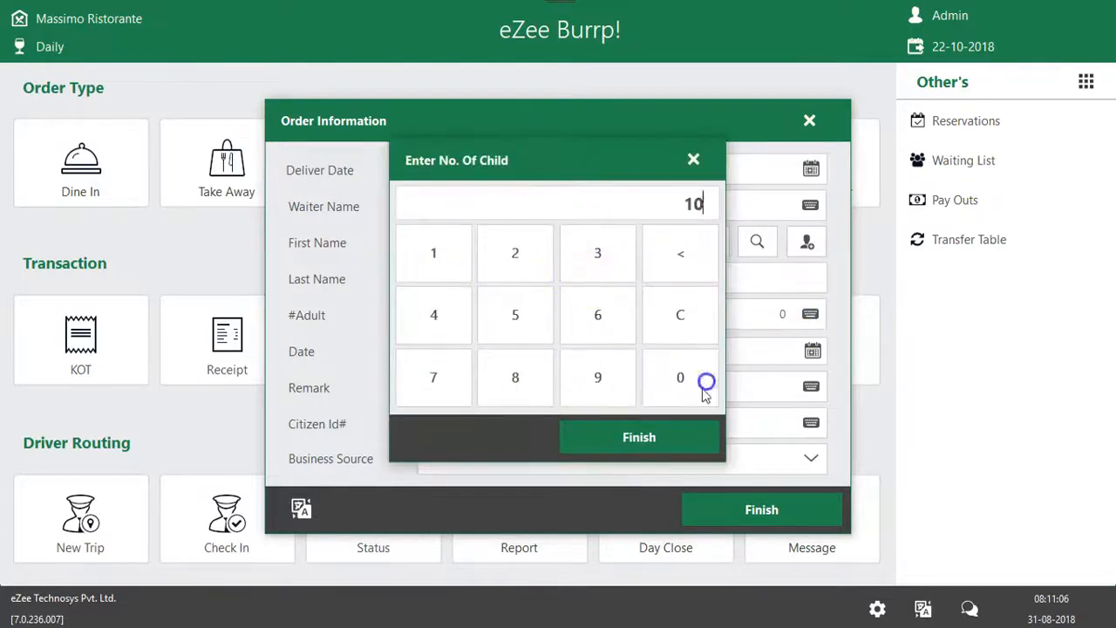
left_click(678, 436)
left_click(445, 382)
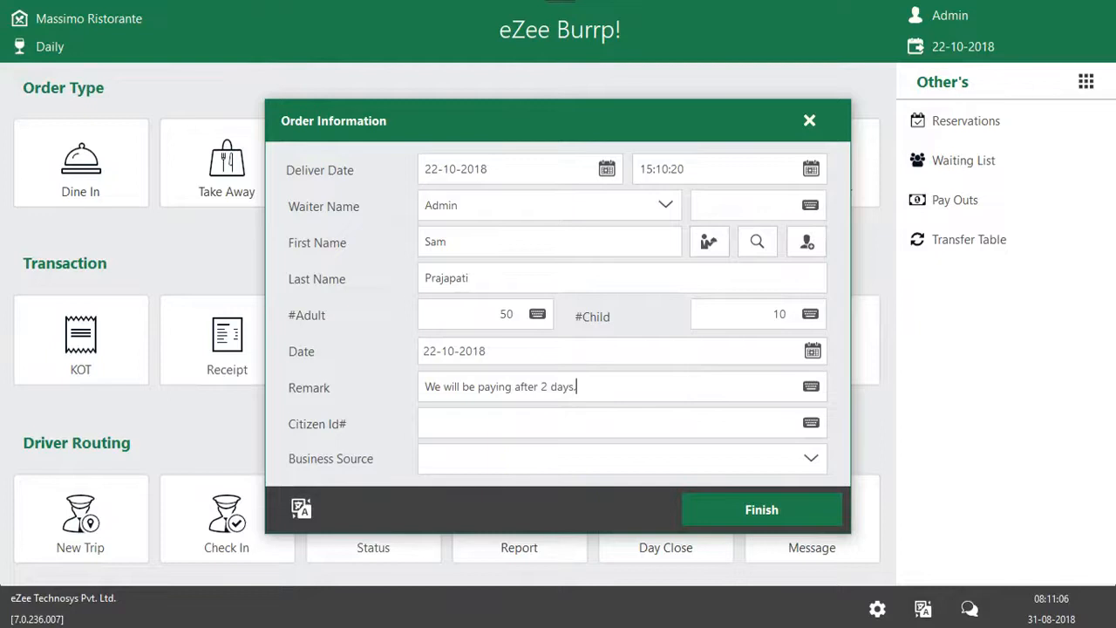
left_click(768, 501)
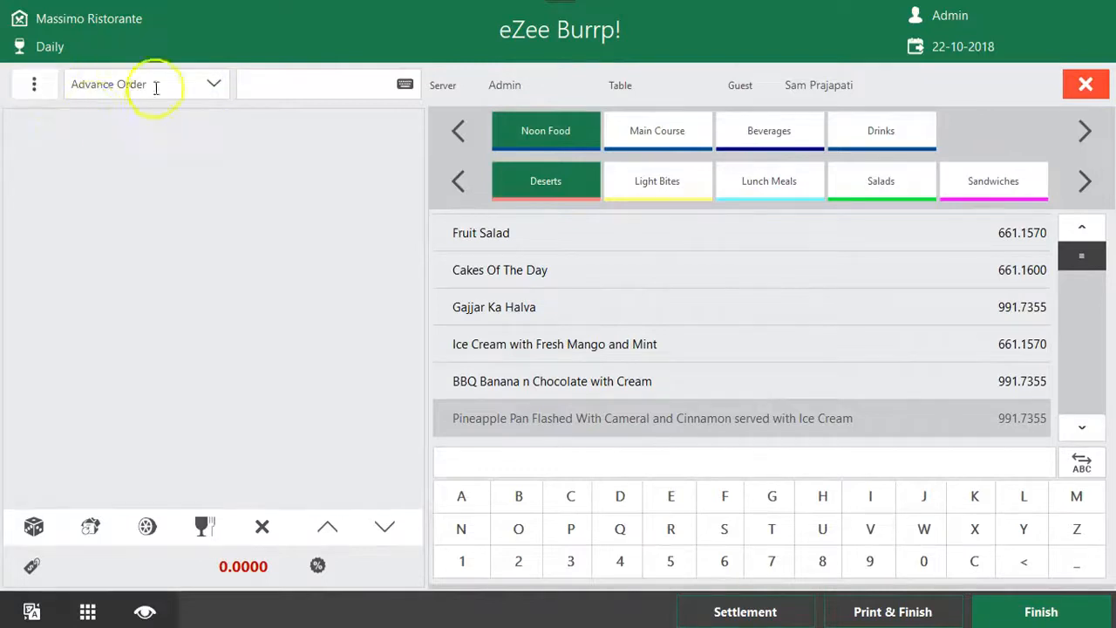
Review the advance order's information and set its receipt number to ADV1
left_click(34, 83)
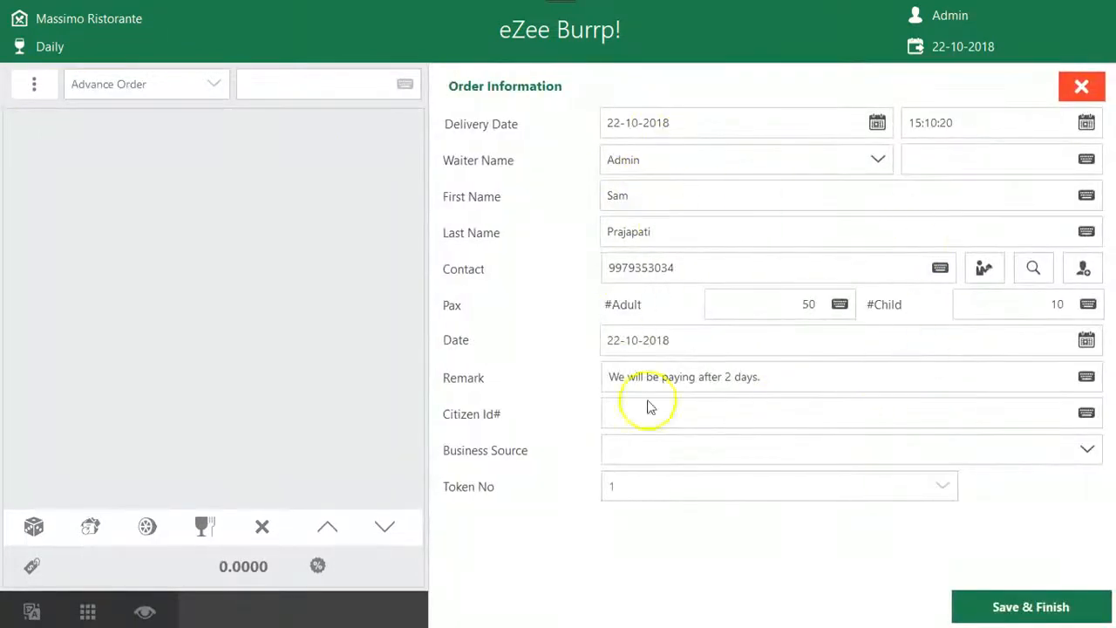
left_click(1081, 86)
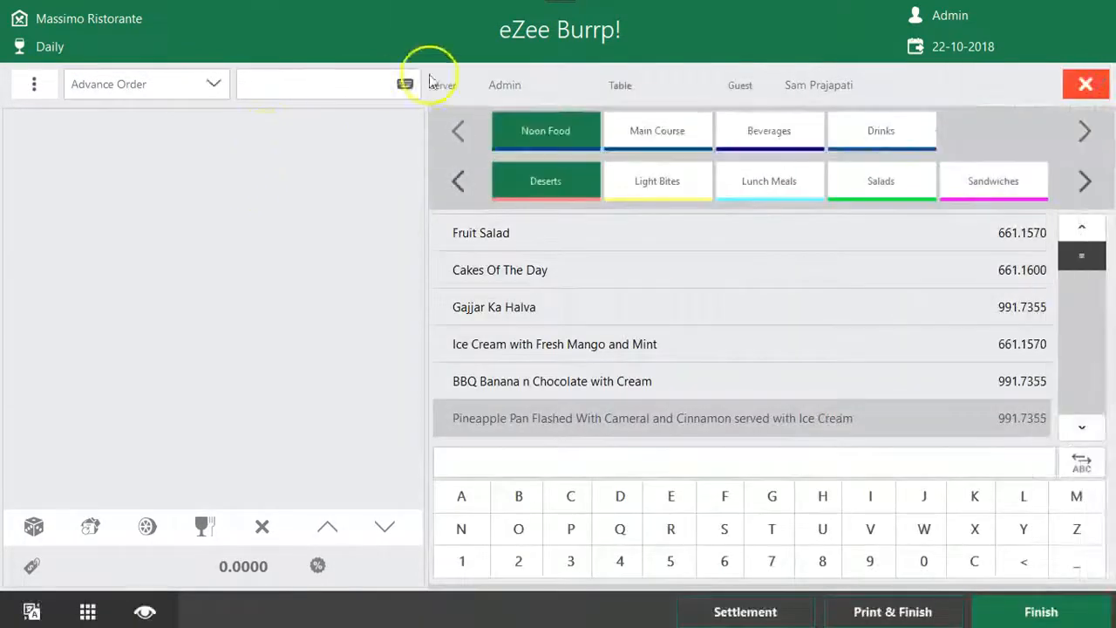
left_click(405, 84)
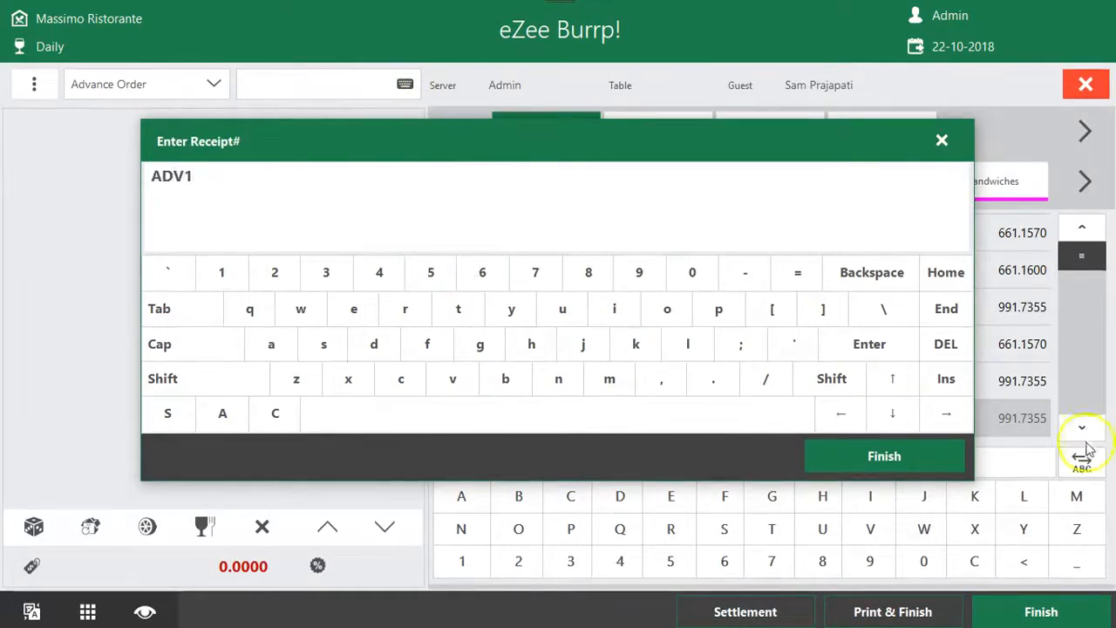
left_click(922, 455)
Add 50 servings of Gajjar Ka Halva to the advance order
left_click(732, 301)
left_click(524, 288)
left_click(519, 403)
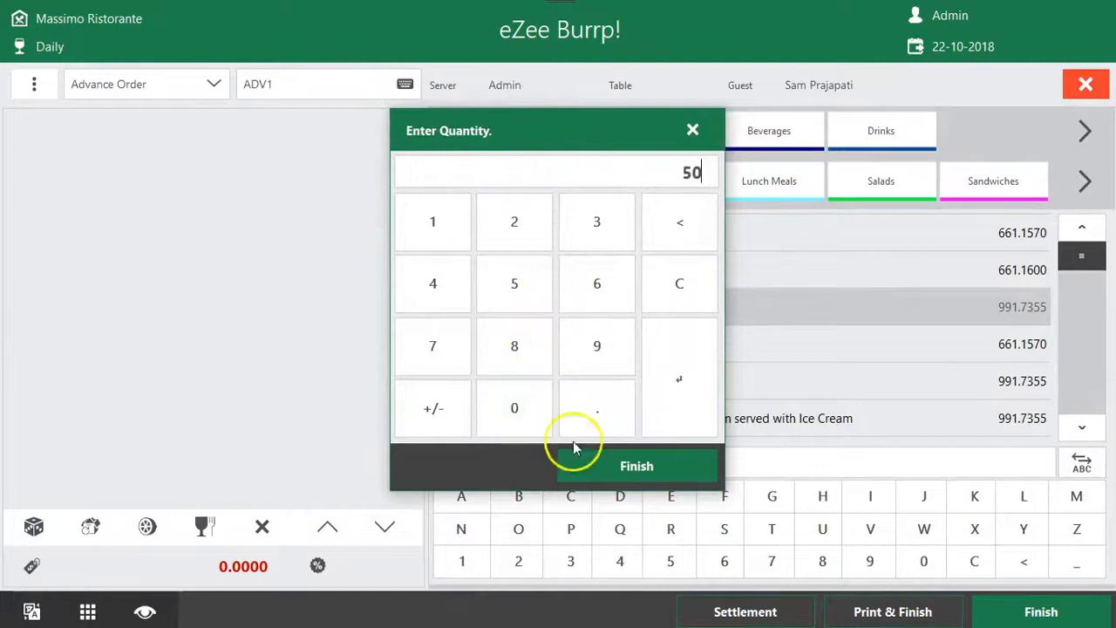
left_click(657, 484)
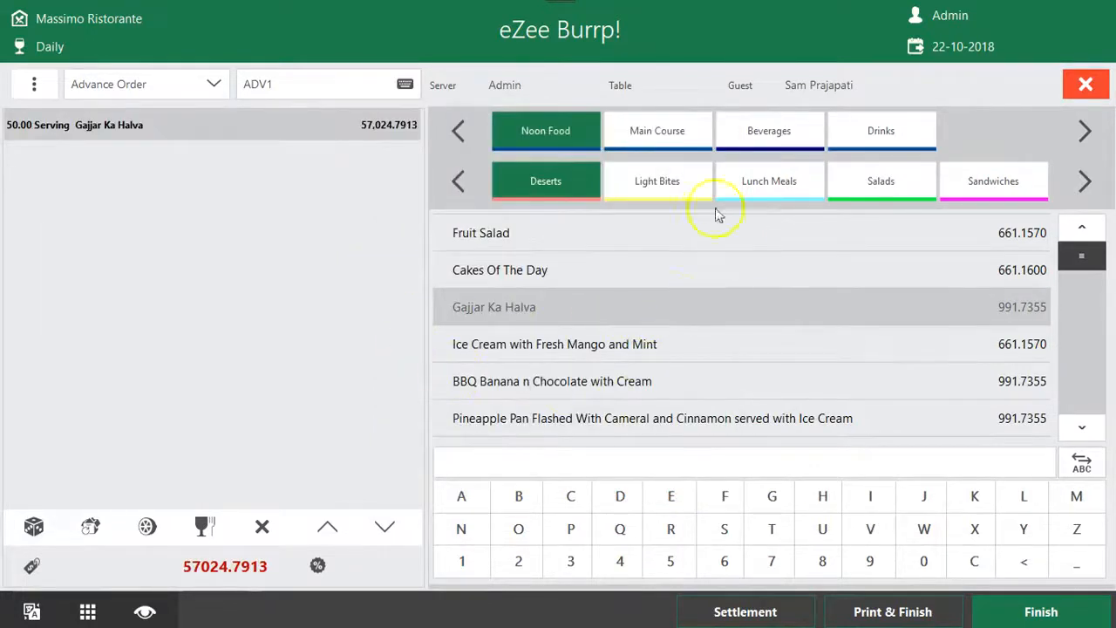
Add 100 servings of Fruit Salad from the Main Course desserts to the advance order
left_click(665, 133)
left_click(549, 273)
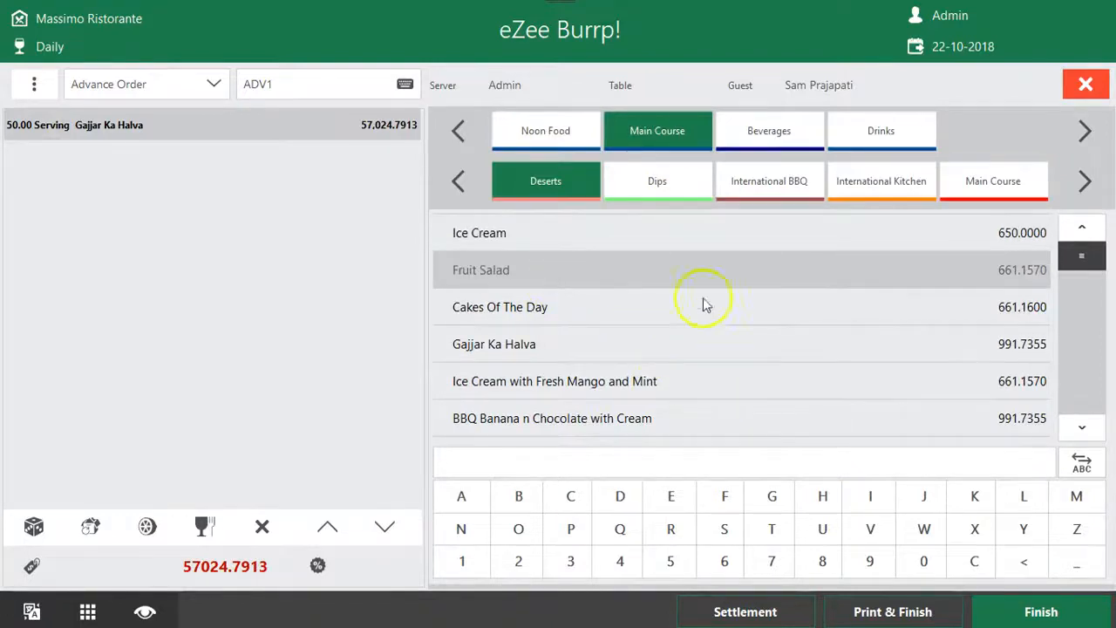
left_click(674, 270)
left_click(440, 236)
left_click(504, 386)
left_click(511, 406)
left_click(636, 470)
Add 50 servings of Iranian Kheema Masala from the International Kitchen group
left_click(875, 185)
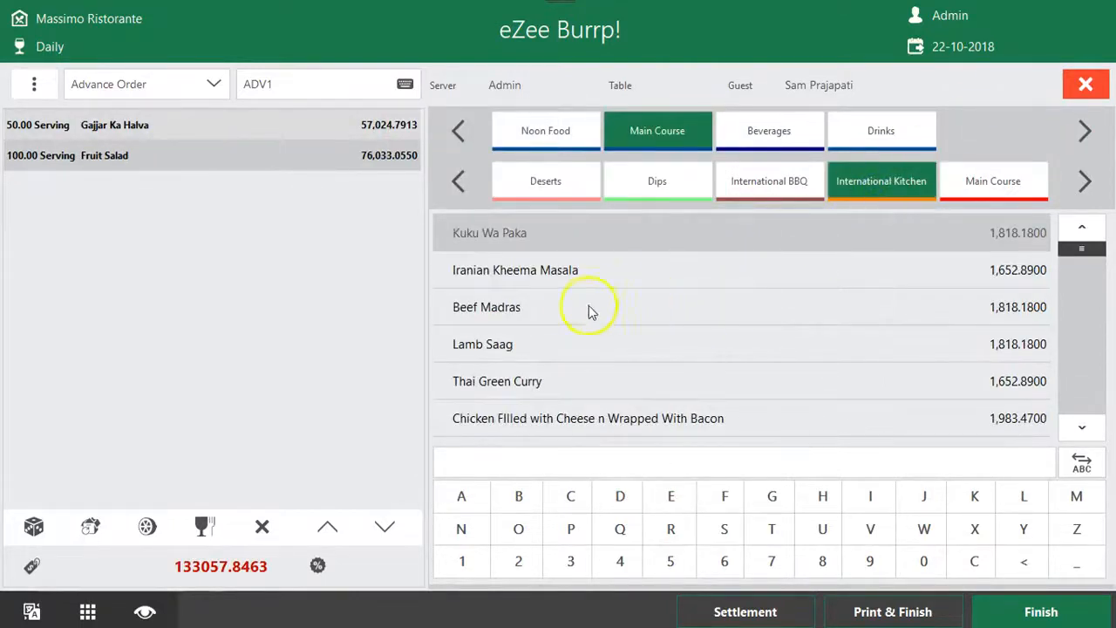
left_click(656, 279)
left_click(544, 283)
left_click(510, 407)
left_click(637, 466)
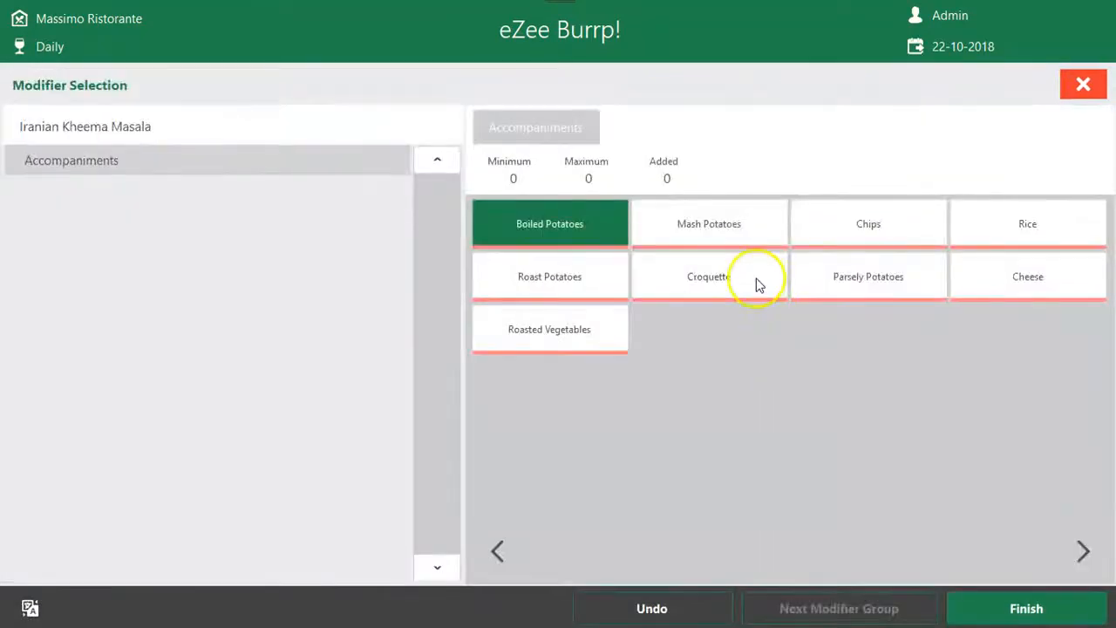
Add two Chips, three Rice and two Parsely Potatoes as accompaniments to the Iranian Kheema Masala
left_click(881, 225)
left_click(882, 225)
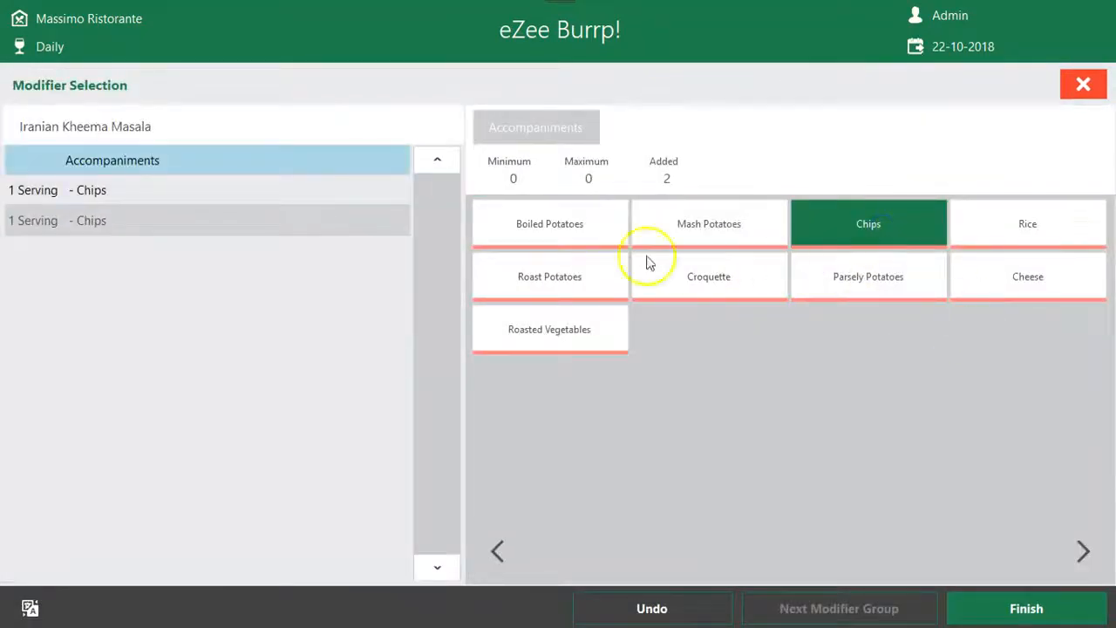
left_click(1026, 235)
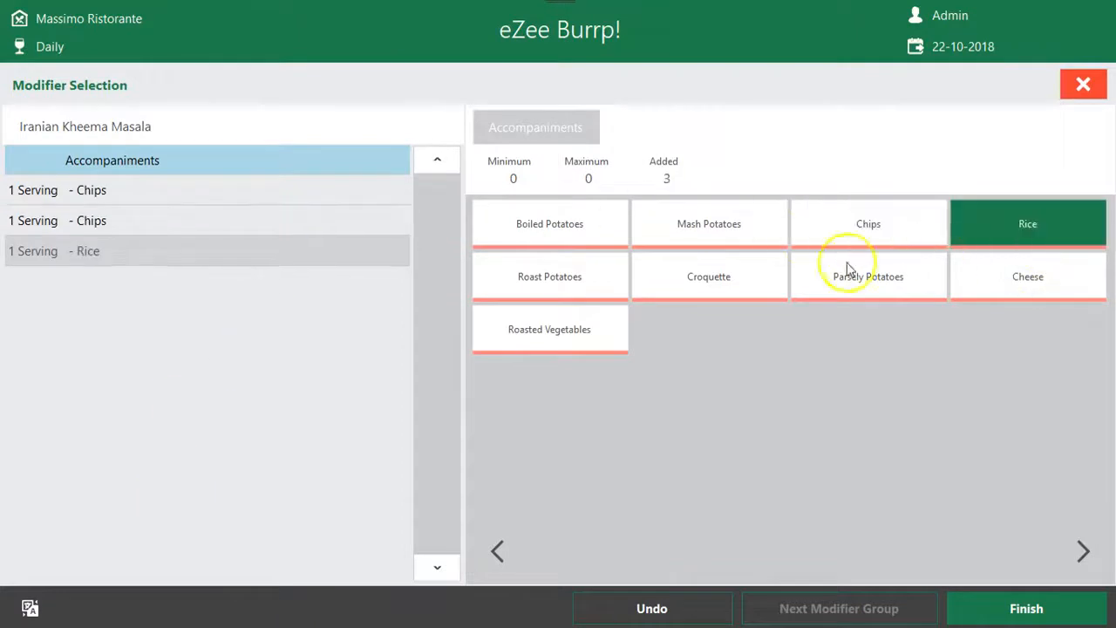
double_click(1024, 218)
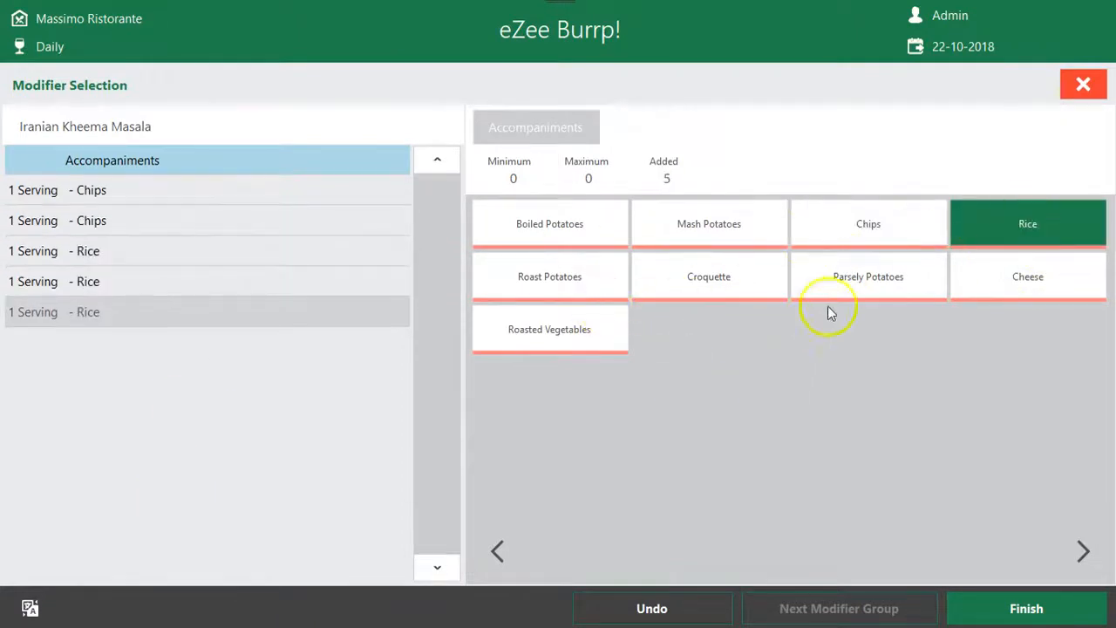
left_click(874, 288)
left_click(874, 288)
left_click(950, 610)
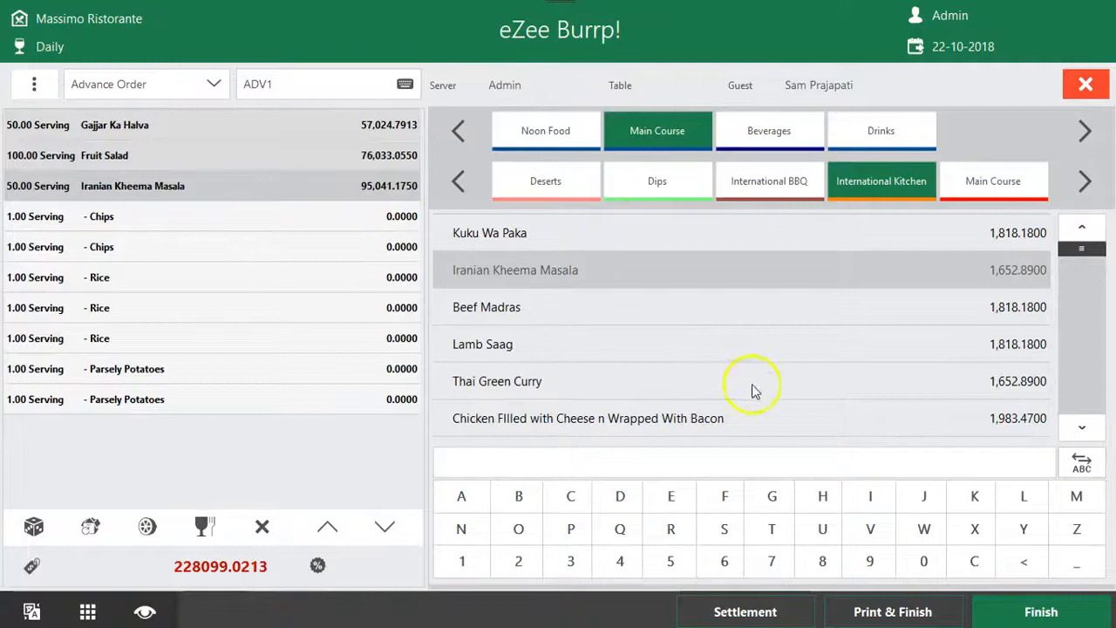
Add 580 servings of Chicken Filled with Cheese n Wrapped With Bacon without any accompaniments
left_click(710, 420)
left_click(517, 301)
left_click(514, 342)
left_click(513, 410)
left_click(610, 463)
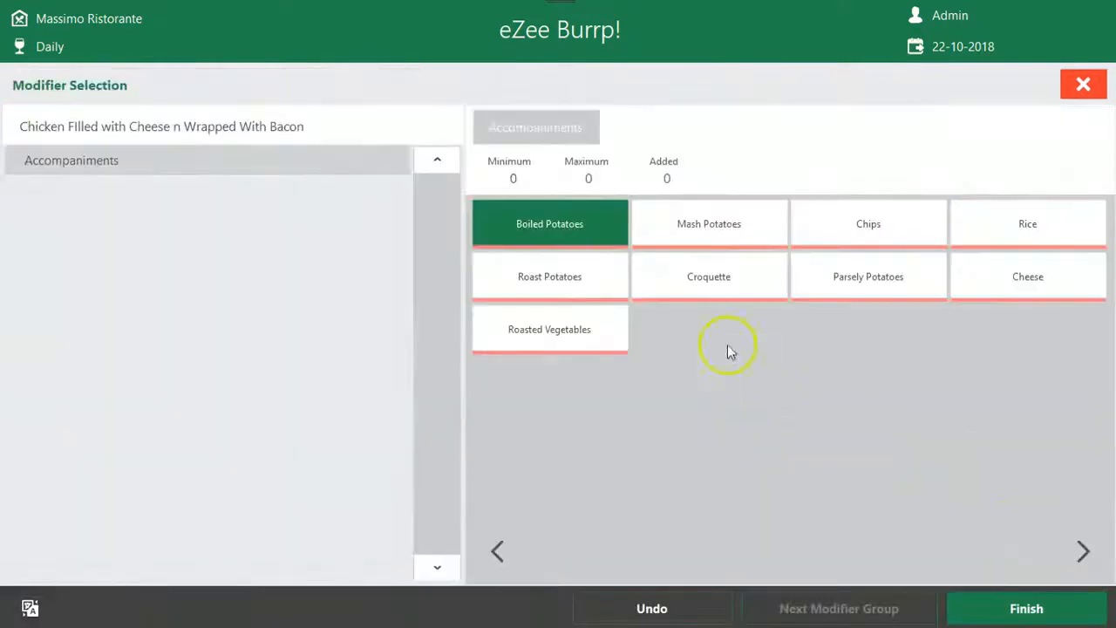
left_click(1021, 611)
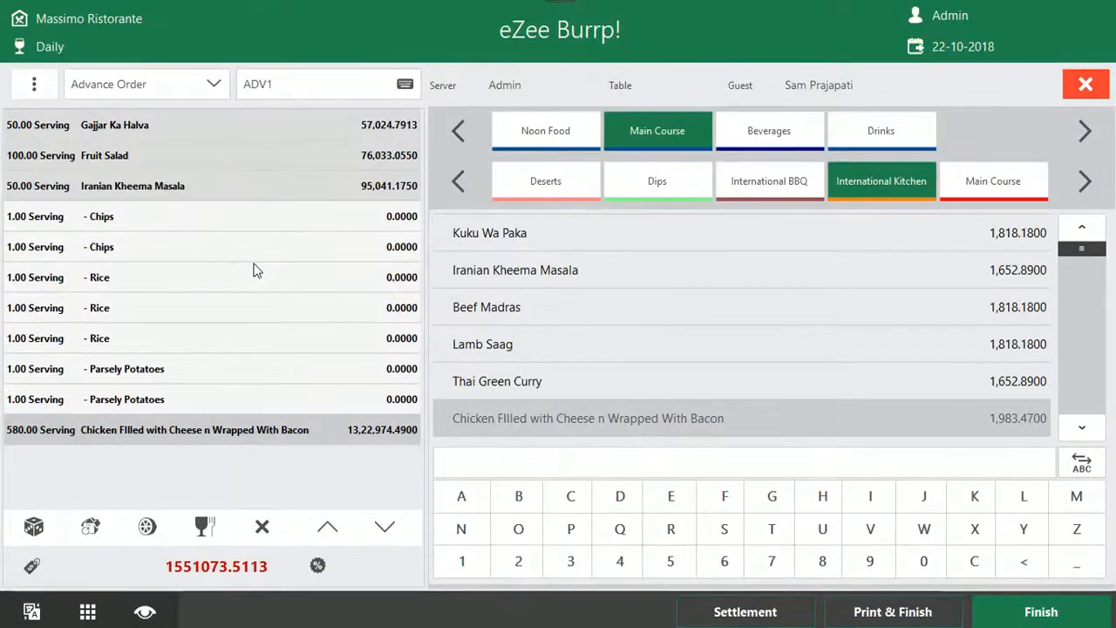
Review the advance order's charges and available discounts without applying any, and print and finish the order
left_click(31, 565)
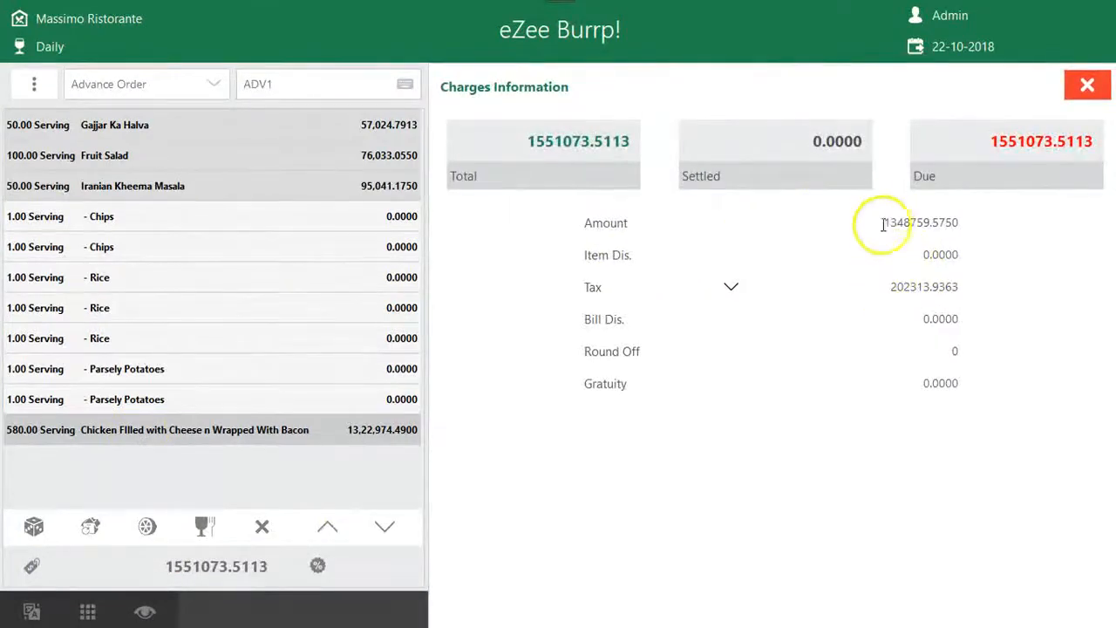
left_click(1087, 85)
left_click(317, 565)
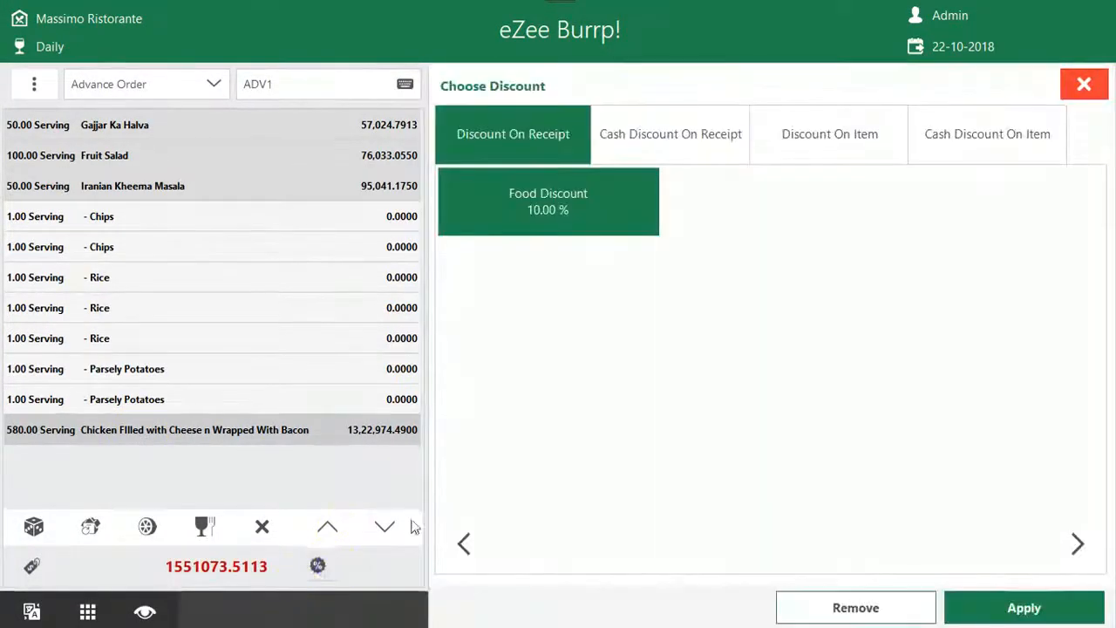
left_click(1085, 89)
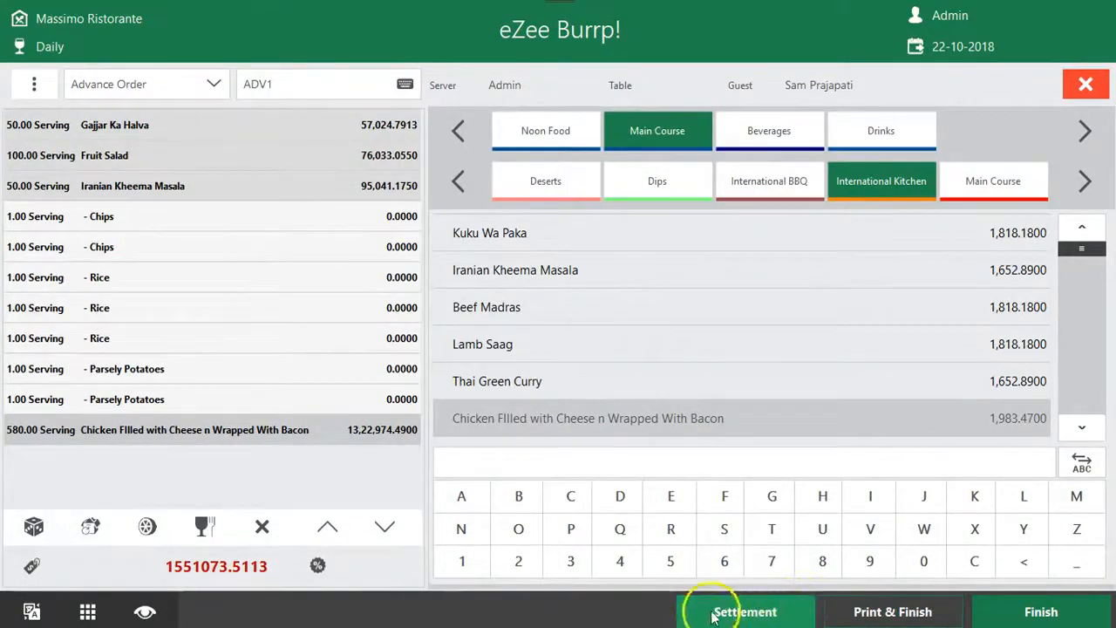
left_click(891, 614)
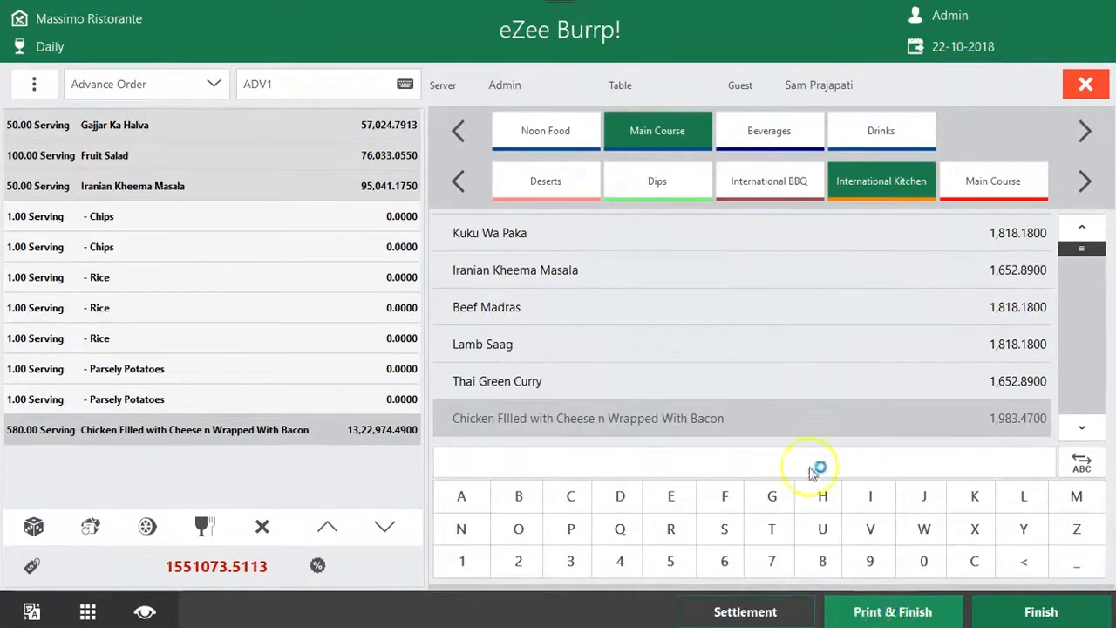
Review the advance order's print preview down to the tax lines and balance due, and close the preview and the order
left_click_drag(703, 199, 698, 324)
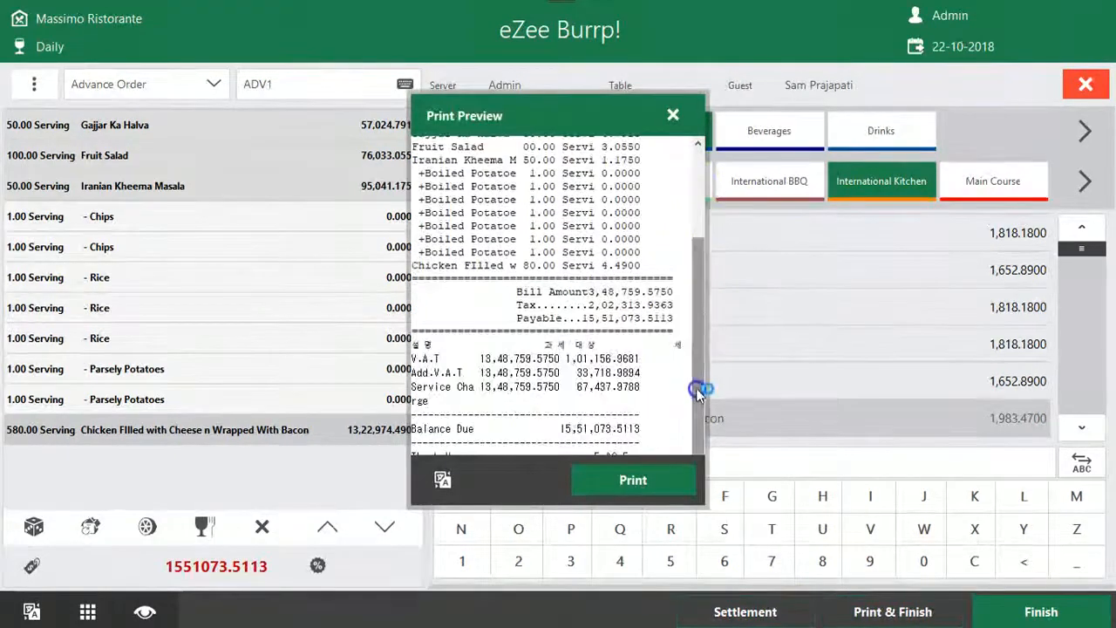
left_click_drag(672, 426, 396, 120)
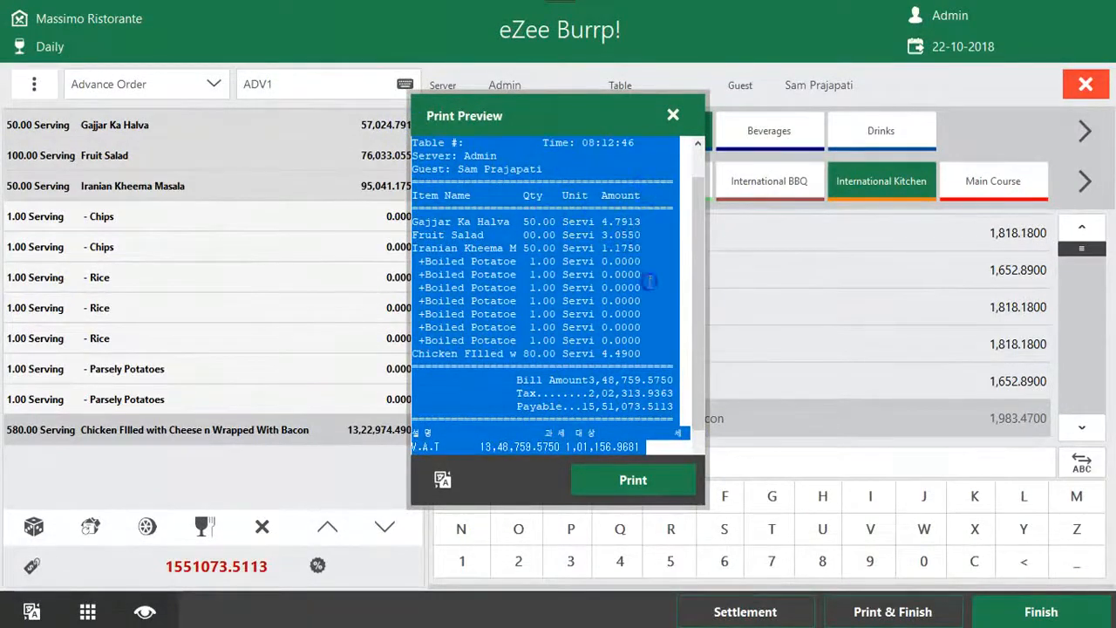
left_click_drag(693, 304, 698, 378)
left_click(664, 428)
left_click_drag(664, 428, 397, 429)
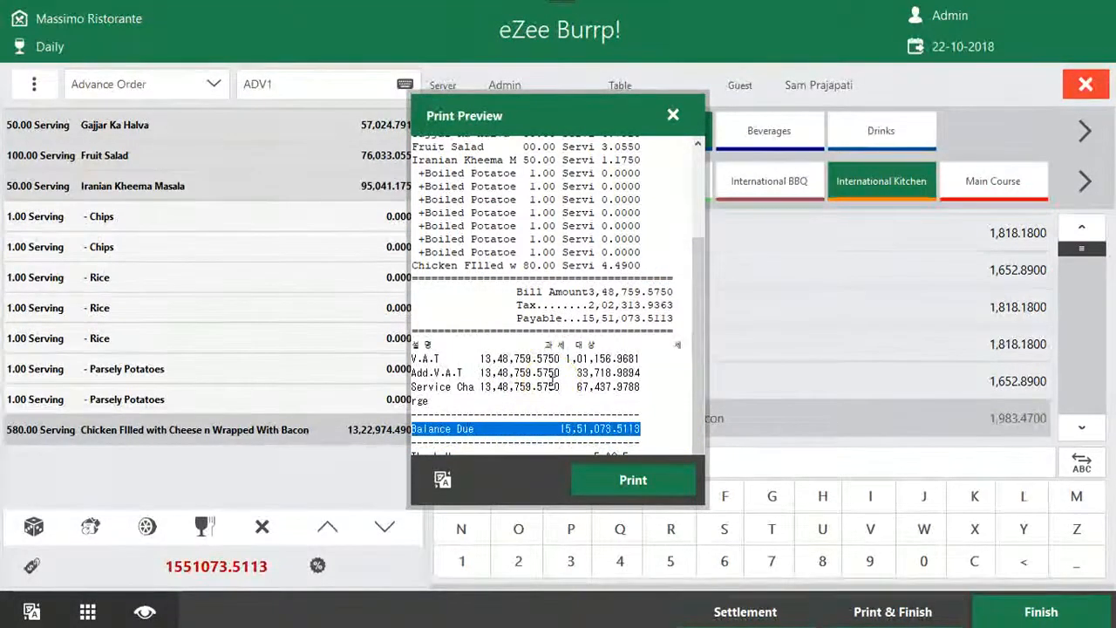
left_click(510, 442)
left_click(673, 115)
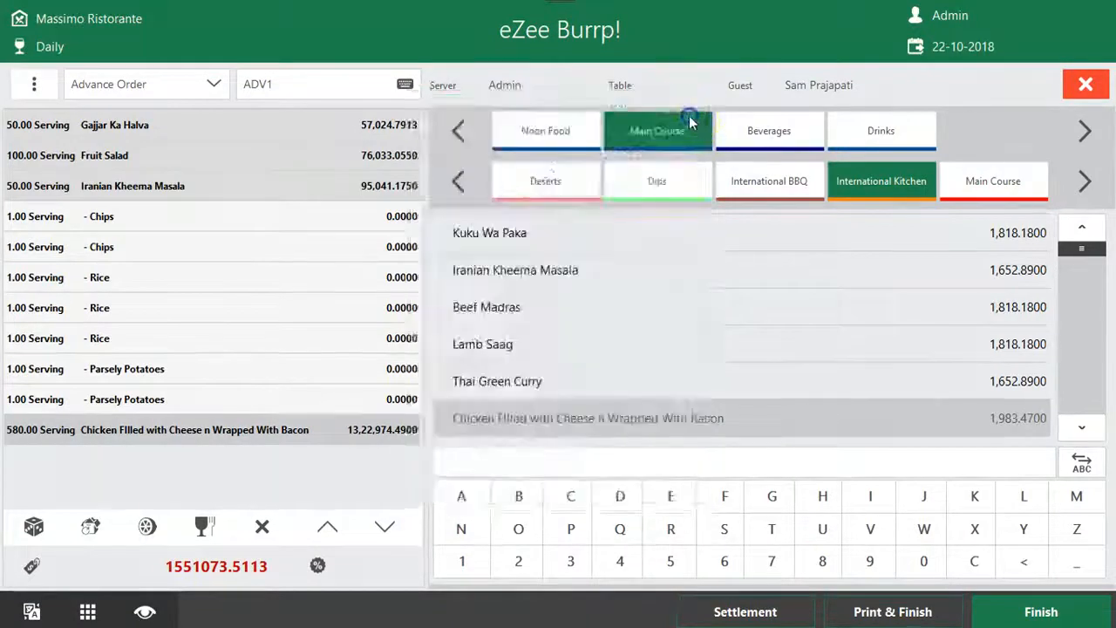
left_click(1085, 85)
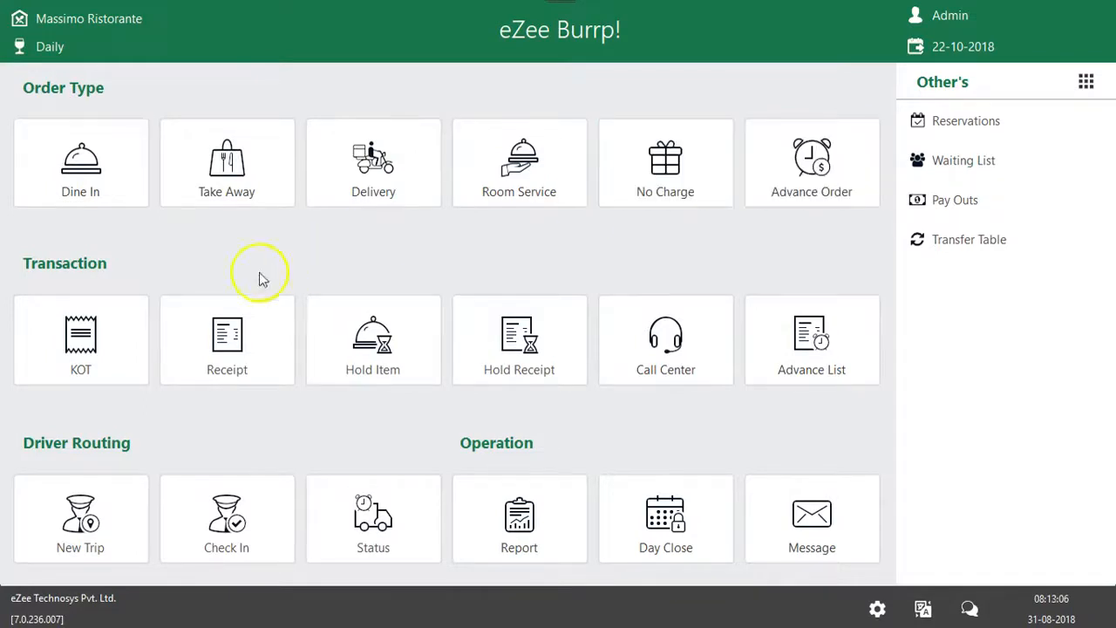
Check the receipt list, and recall the bulk advance order with the pay-after-2-days remark from the advance order list
left_click(251, 325)
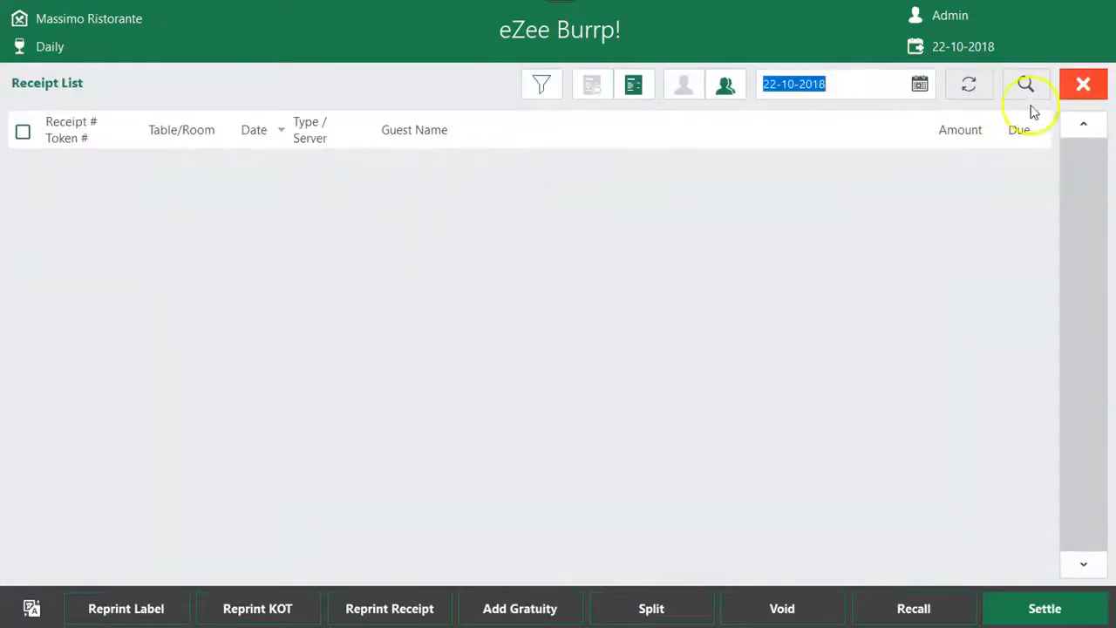
left_click(1081, 86)
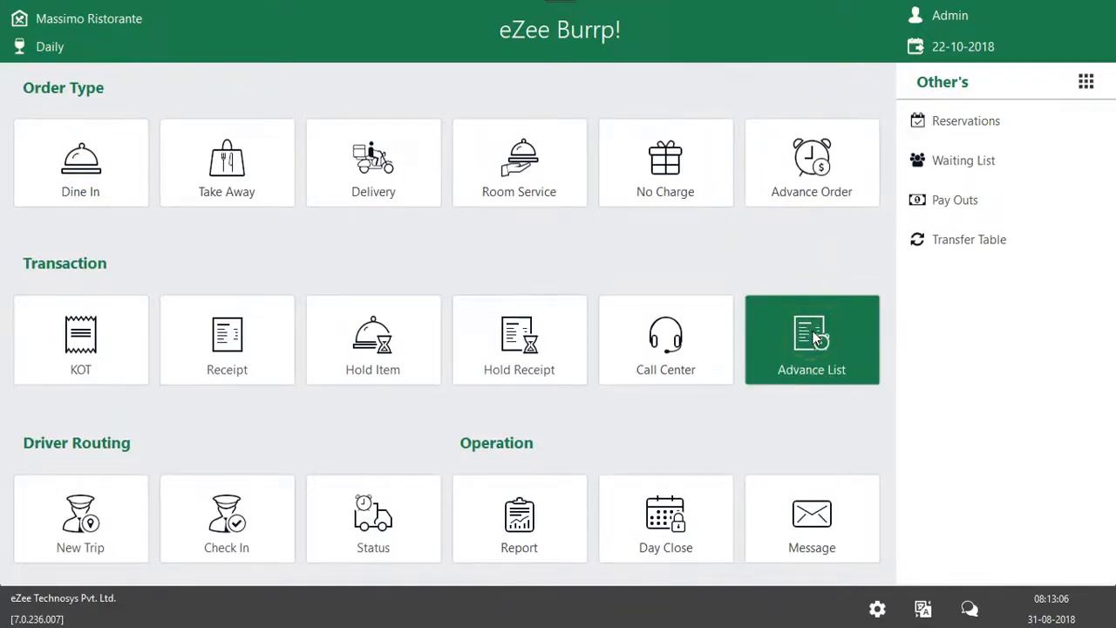
left_click(841, 336)
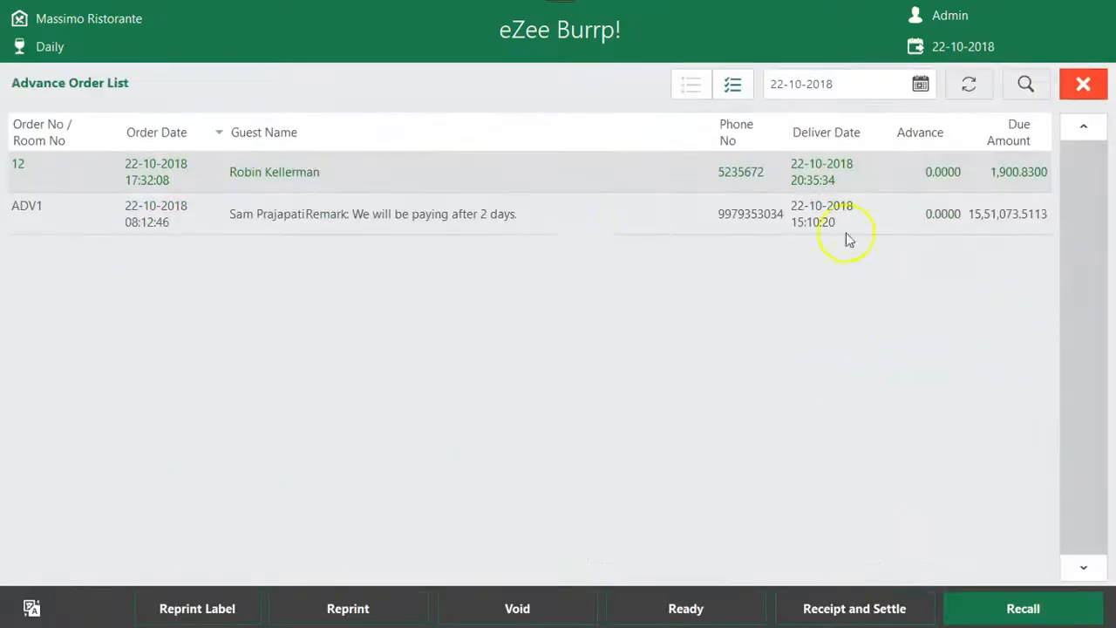
left_click(294, 218)
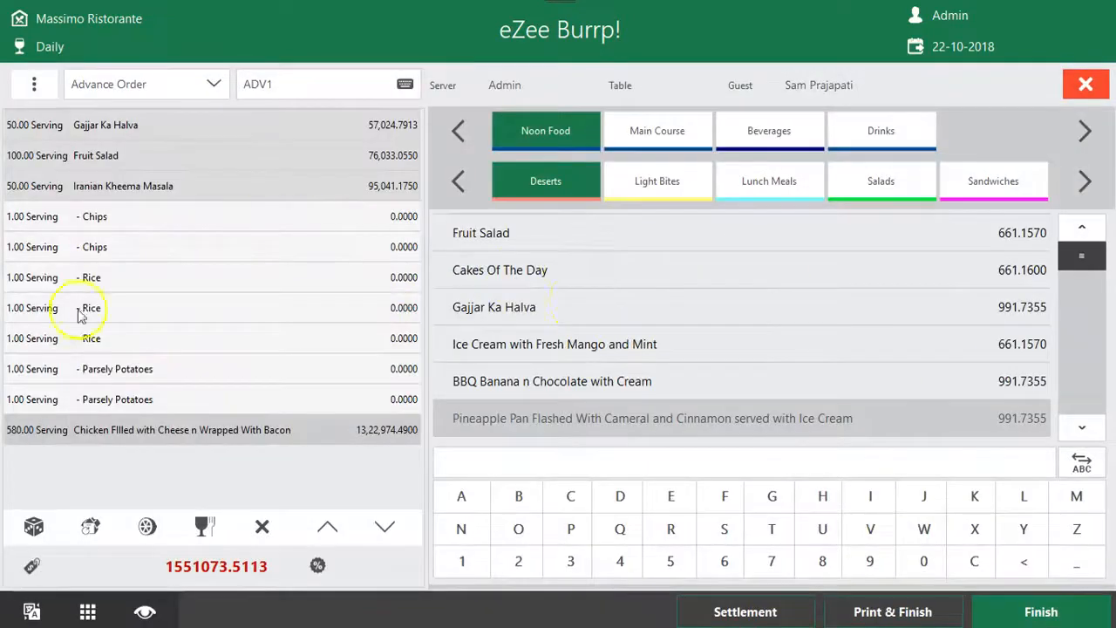
Void all 580 servings of Chicken Filled with Cheese n Wrapped With Bacon as Void Item with the reason Test
left_click(261, 526)
left_click(824, 342)
type("T")
left_click(879, 453)
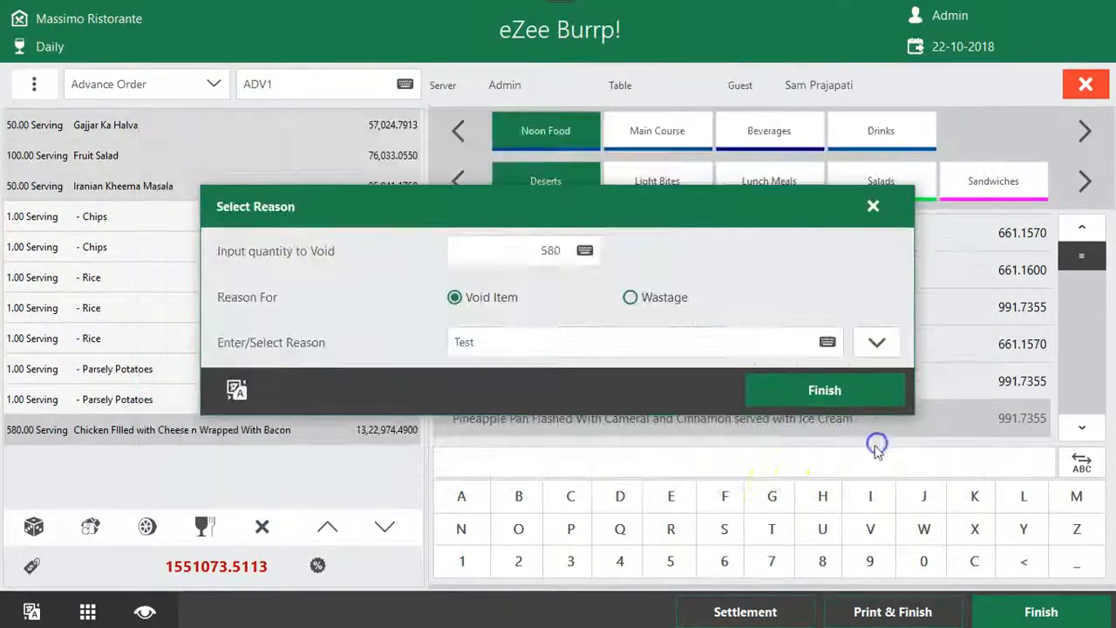
left_click(772, 387)
Print and finish the revised advance order, reviewing the print preview and closing it
left_click(893, 612)
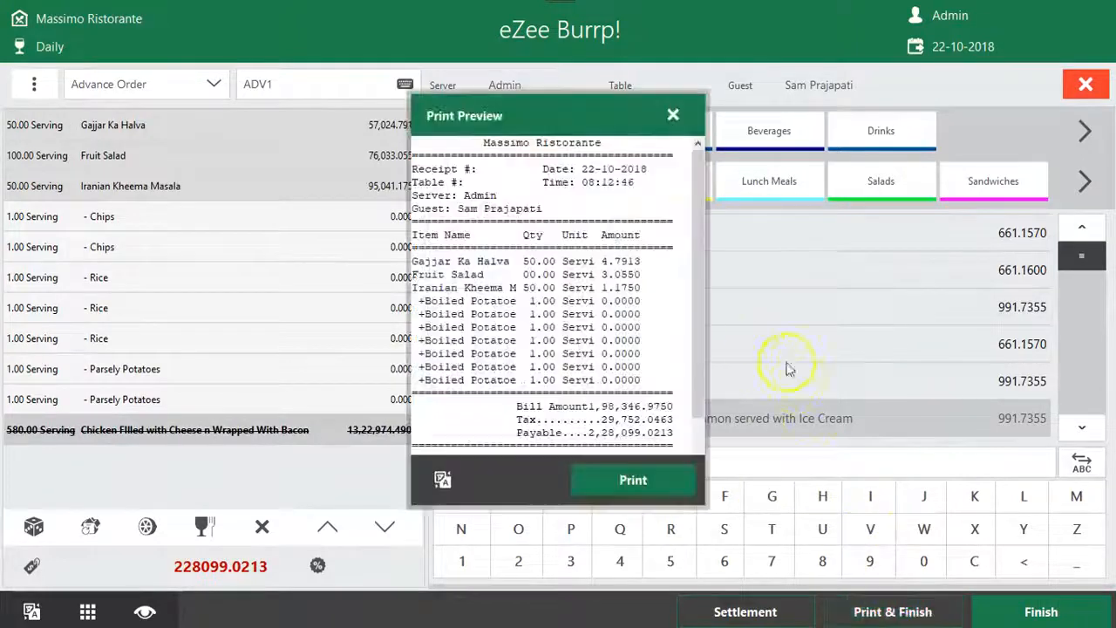
scroll(663, 338, "down", 3)
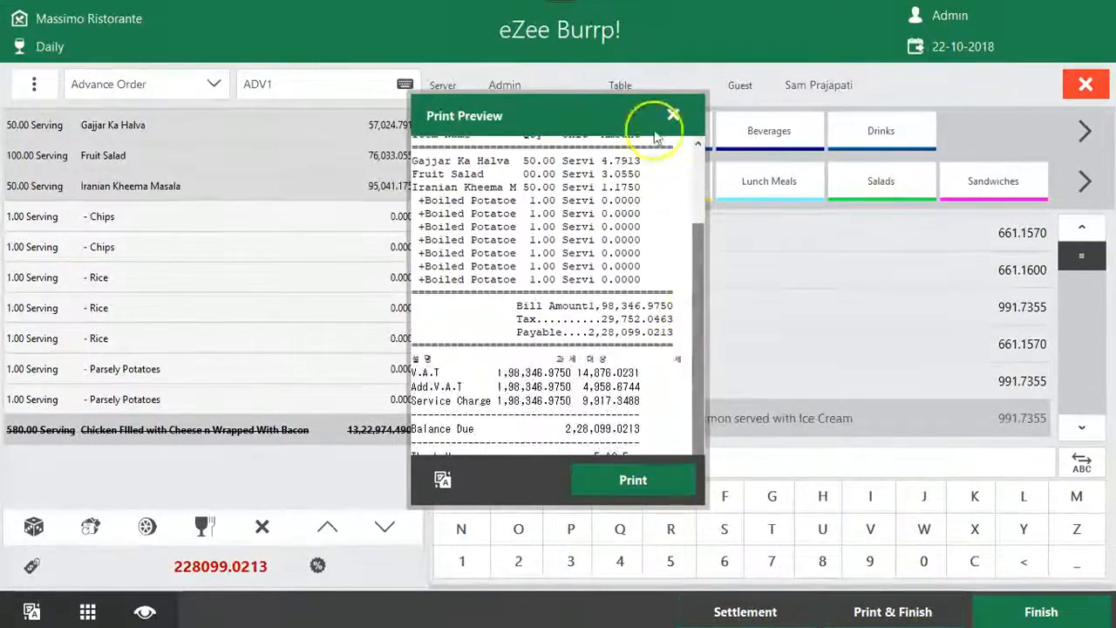
left_click(672, 115)
Open Receipt and Settle for the bulk advance order and compare the City Ledger, Room Posting and Cash payment modes, ending on Cash
left_click(625, 225)
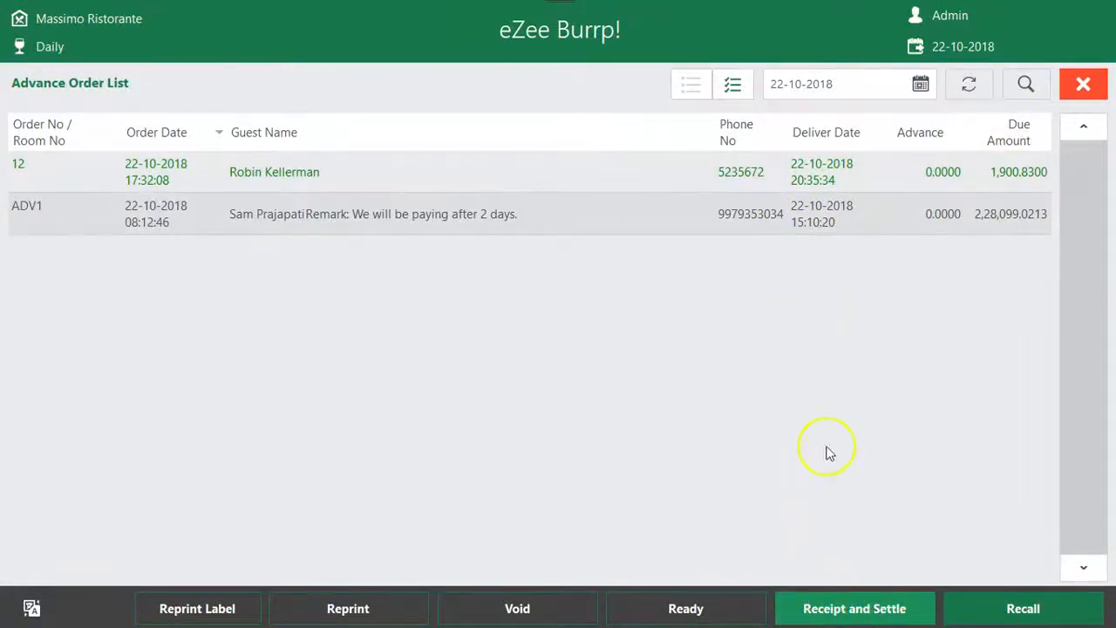
left_click(531, 268)
left_click(512, 305)
left_click(510, 219)
left_click(502, 270)
left_click(504, 307)
left_click(520, 218)
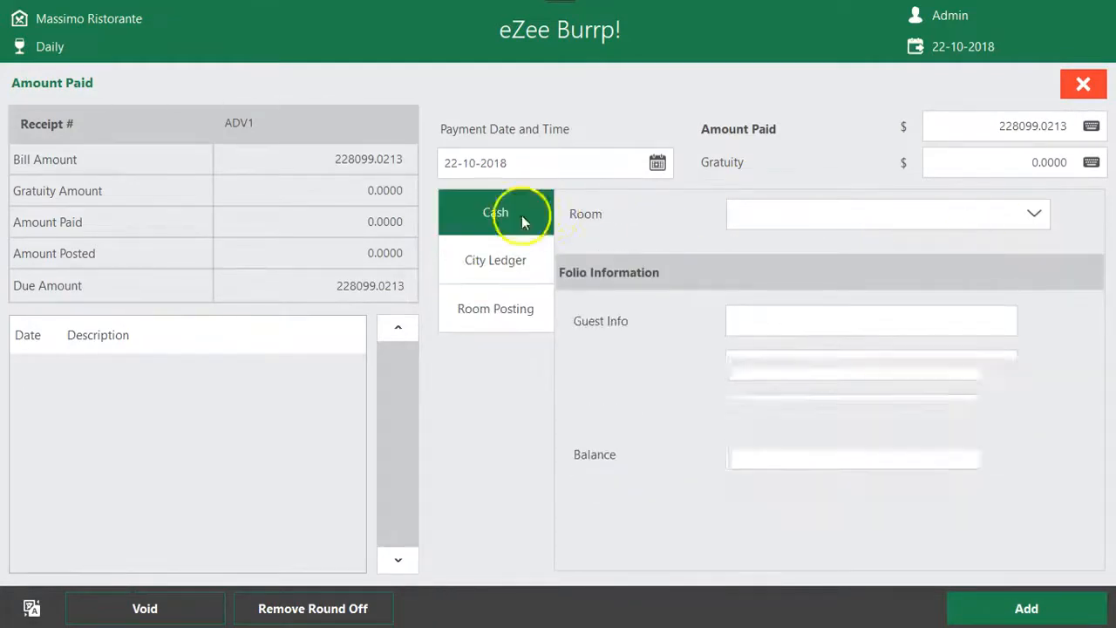
Settle the advance order's full due amount with the Visa payment type
left_click(982, 216)
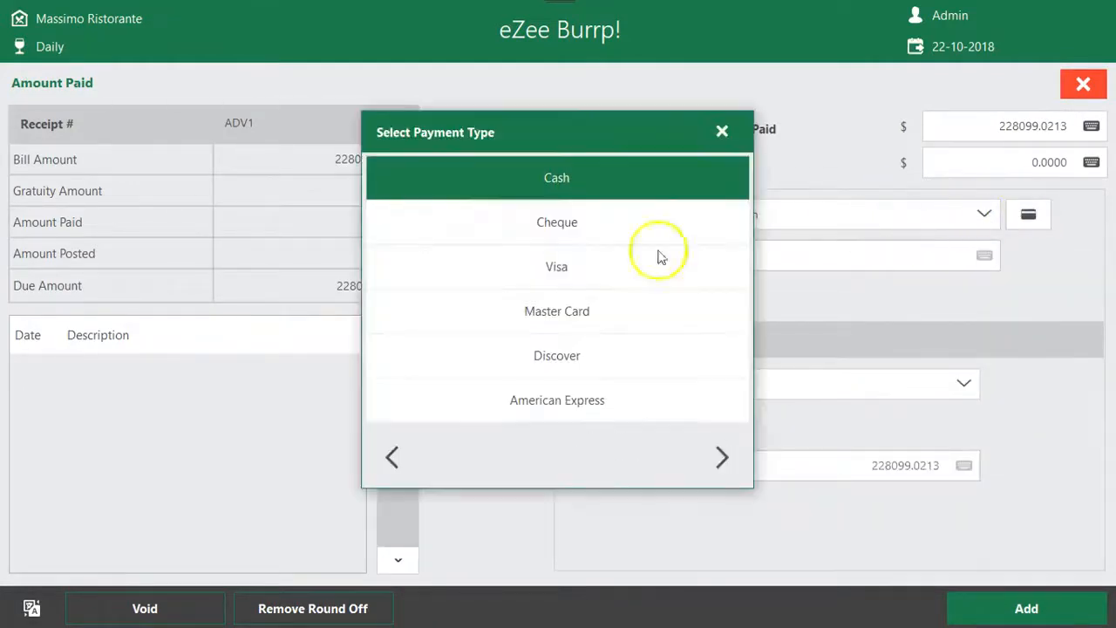
left_click(555, 258)
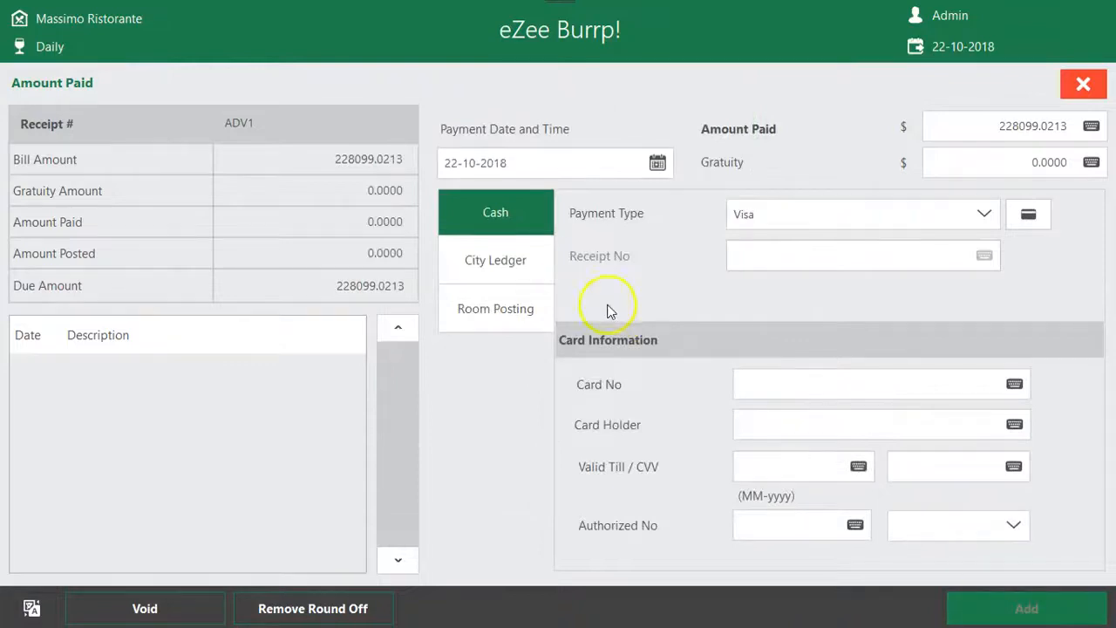
left_click(968, 602)
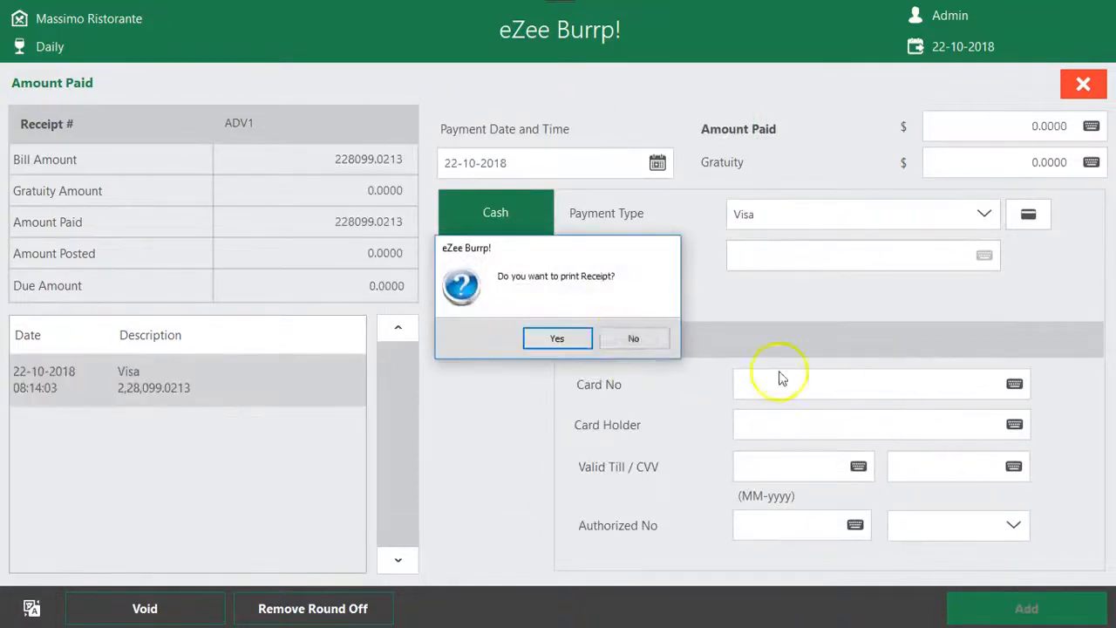
Agree to print the receipt, review its taxes and Visa payment line in the preview, and close the preview
left_click(573, 338)
scroll(580, 282, "down", 3)
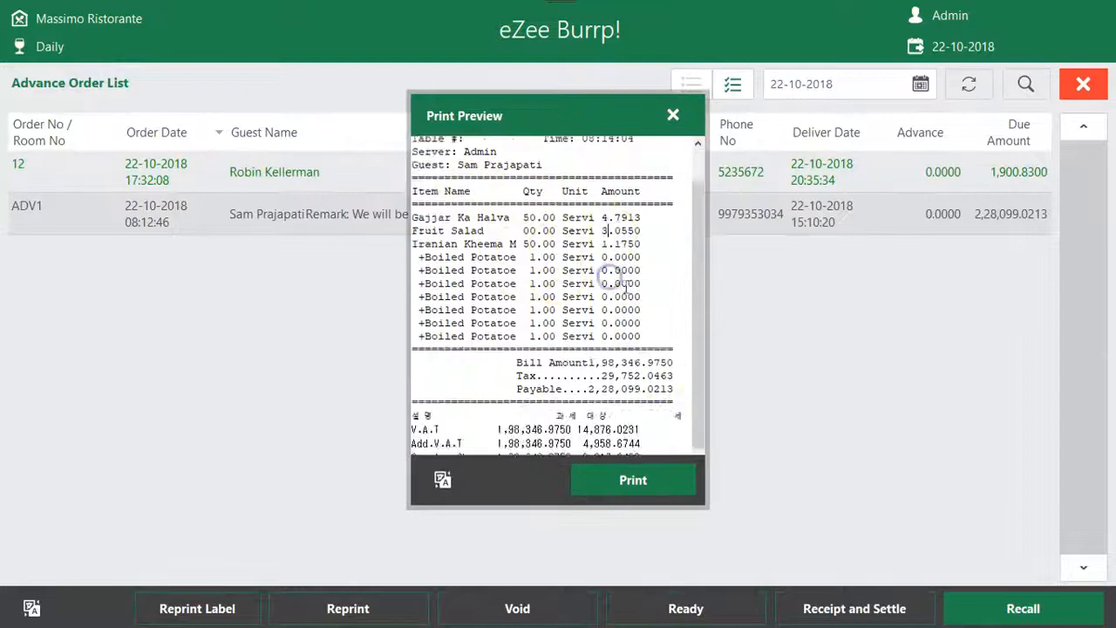
left_click_drag(643, 430, 61, 381)
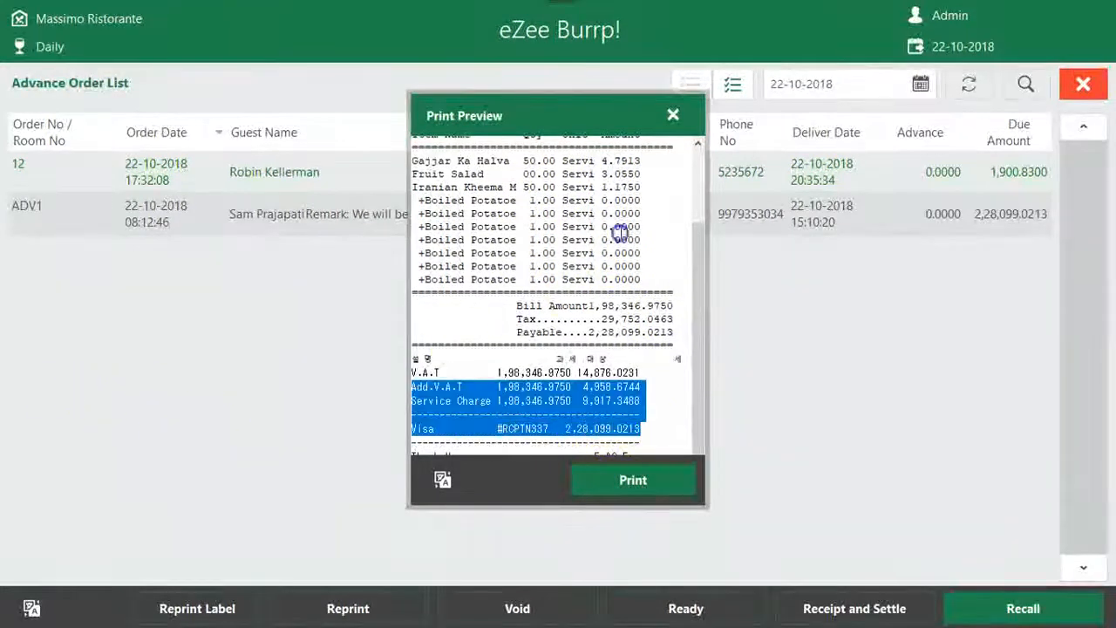
left_click(671, 115)
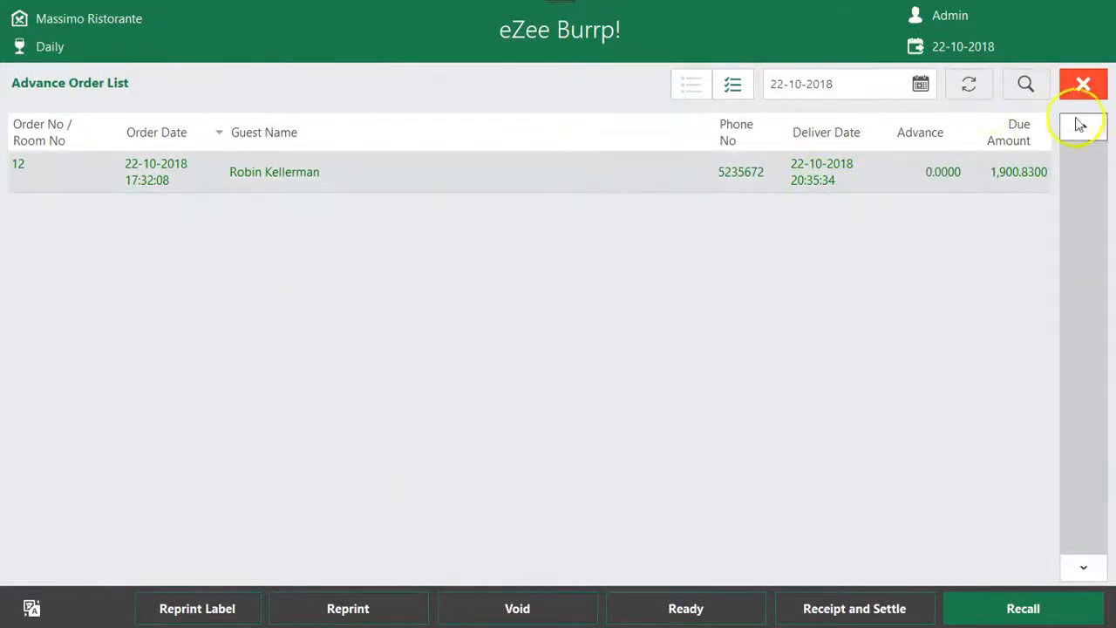
Check the receipt list, switch its receipt and server filters, browse the listed receipts, and return to the main screen
left_click(1082, 87)
left_click(227, 340)
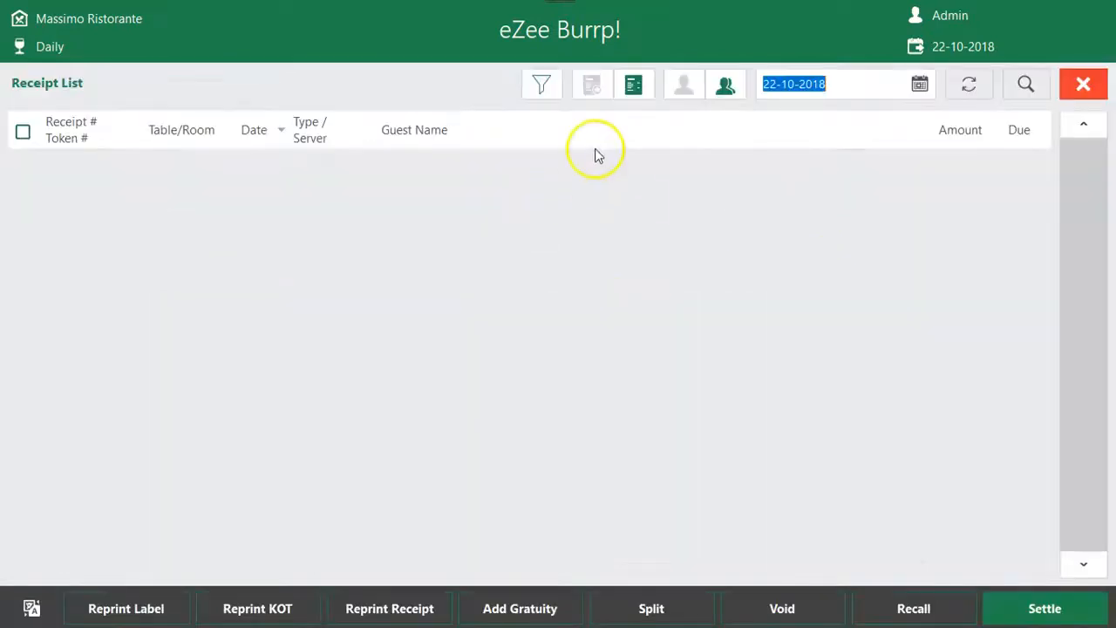
left_click(1083, 84)
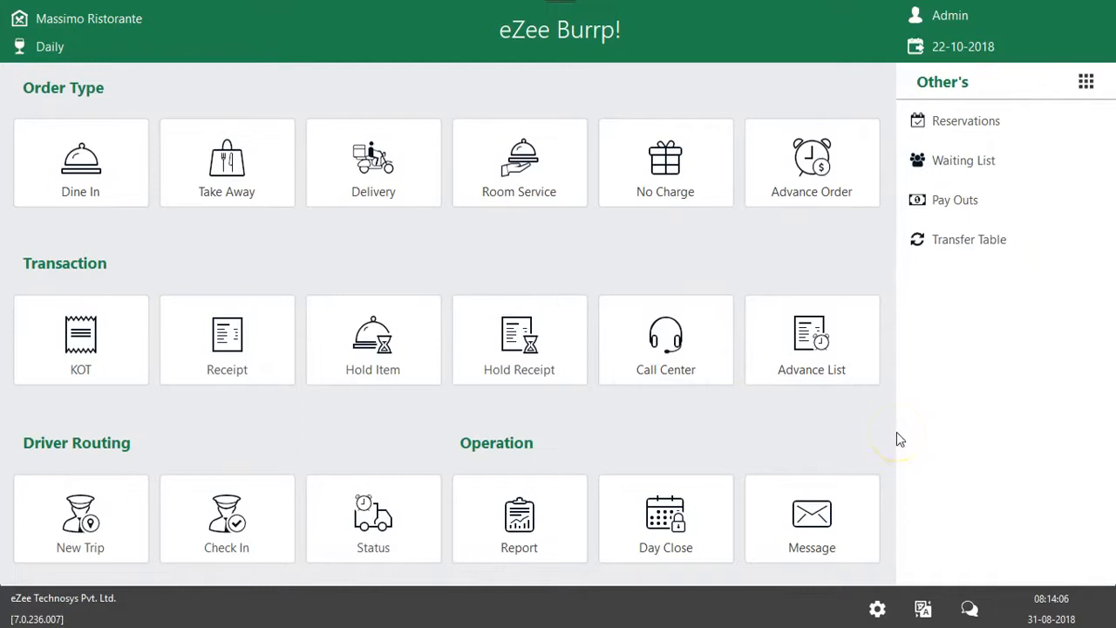
left_click(253, 353)
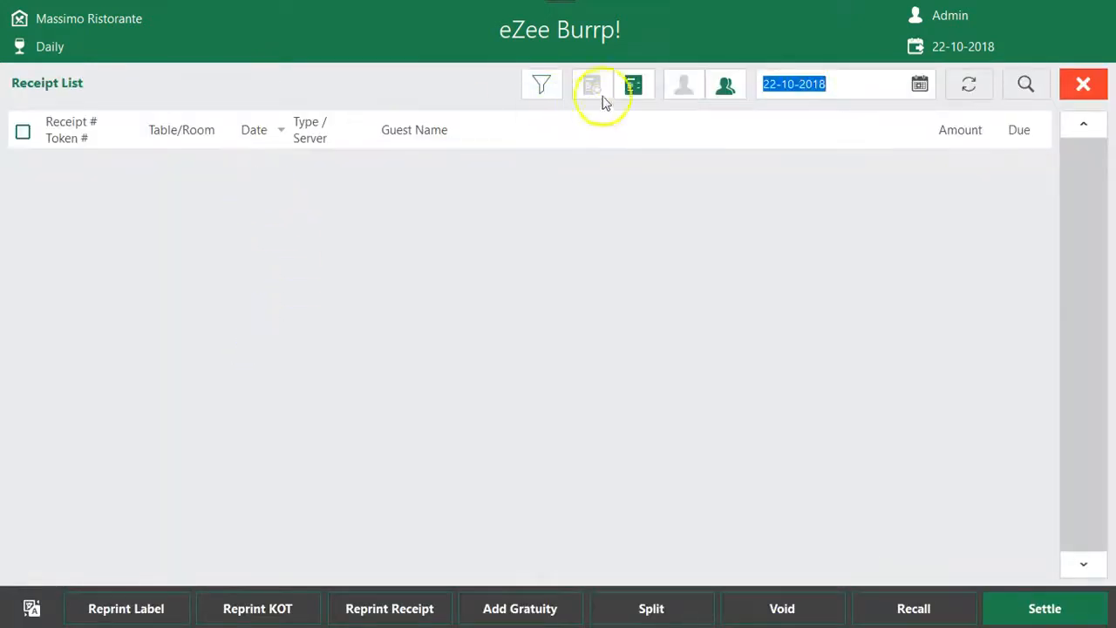
left_click(595, 87)
left_click(682, 86)
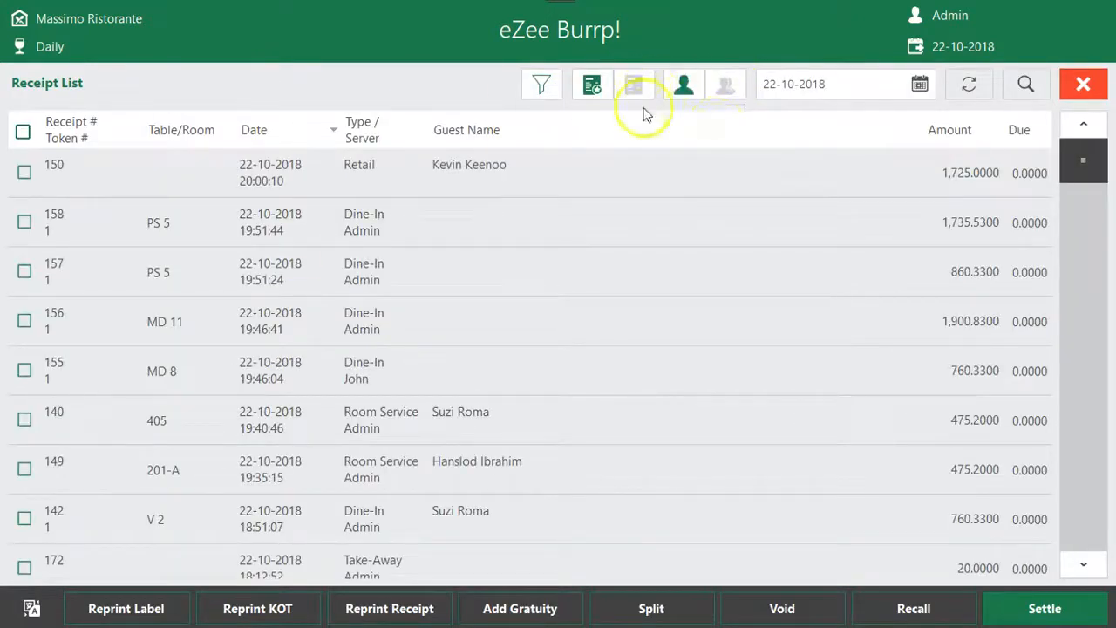
left_click_drag(1100, 199, 1081, 427)
left_click(1081, 86)
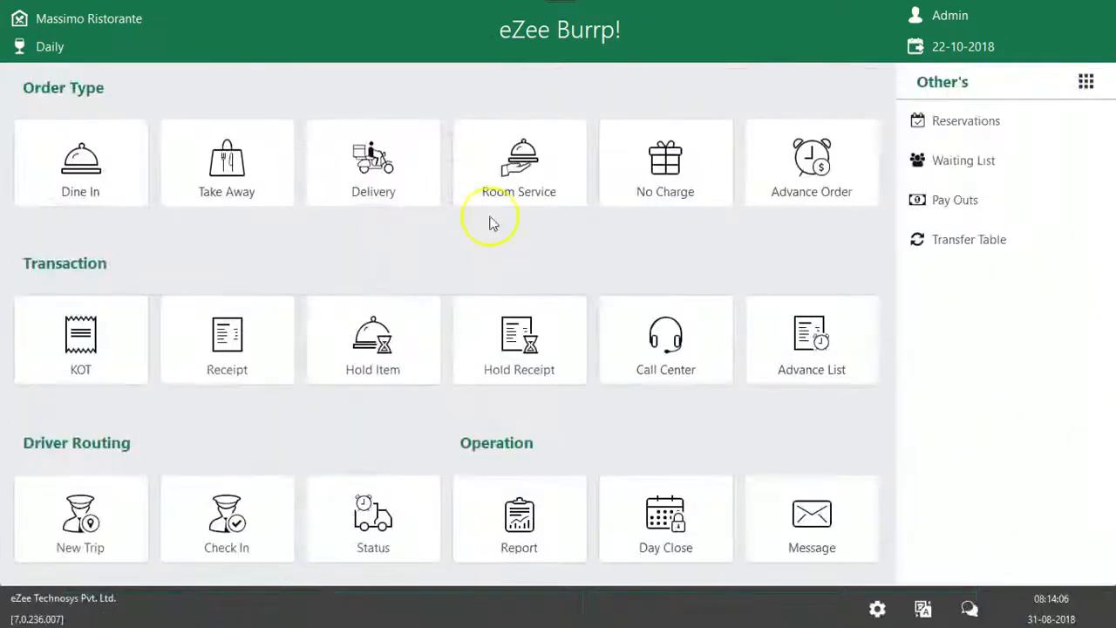
Open the KOT list, toggle its KOT filter, select and deselect the 17:17:35 KOT for table MD 1, and close the list
left_click(110, 346)
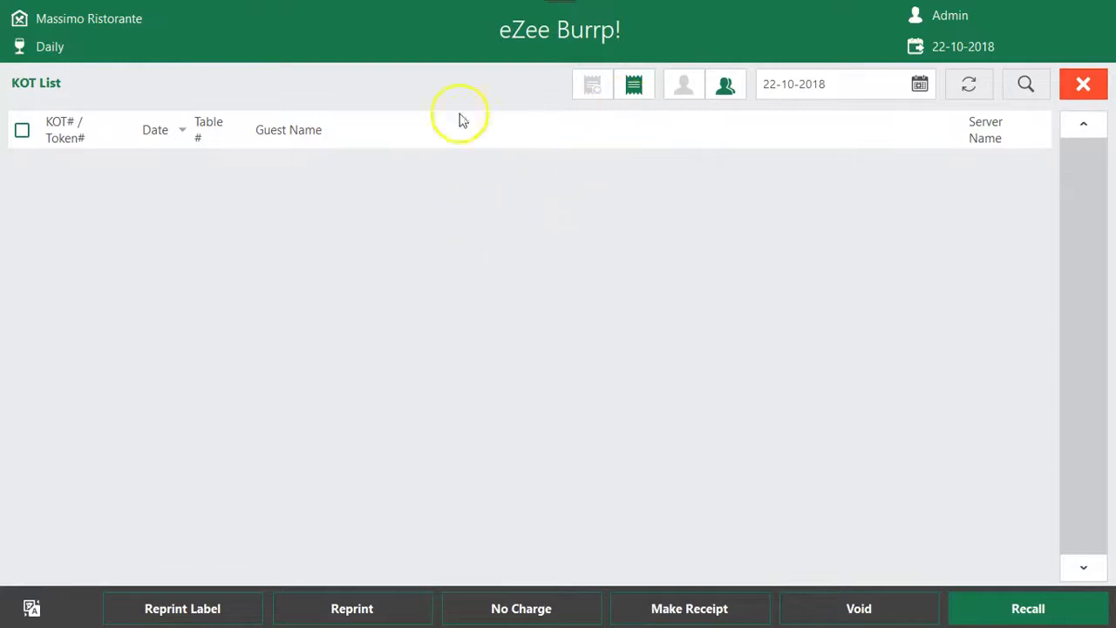
left_click(633, 83)
left_click(196, 210)
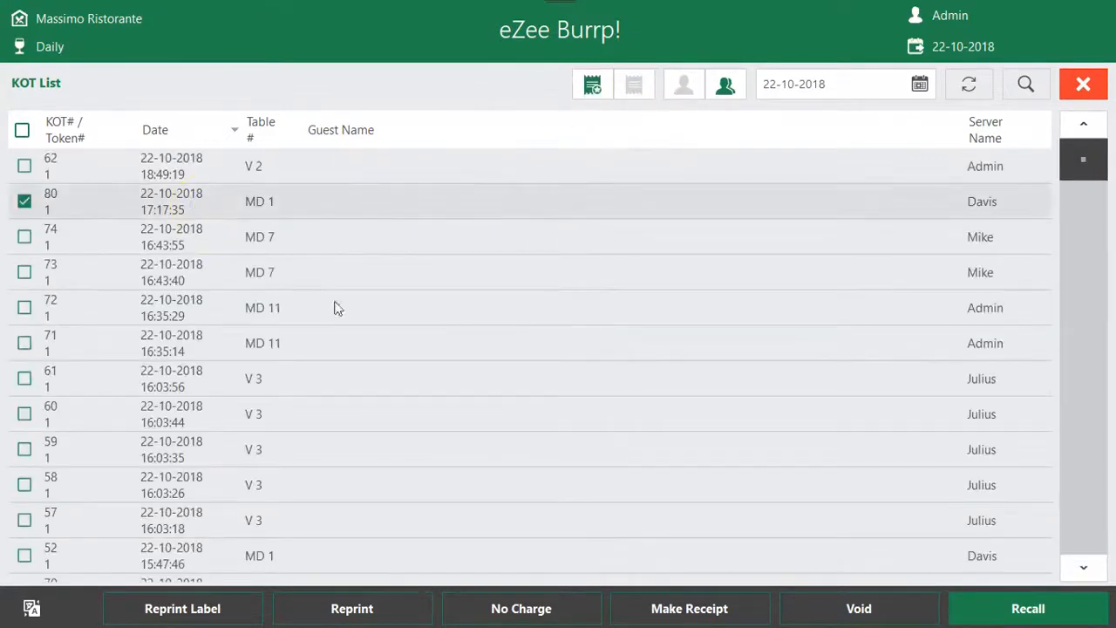
left_click(173, 202)
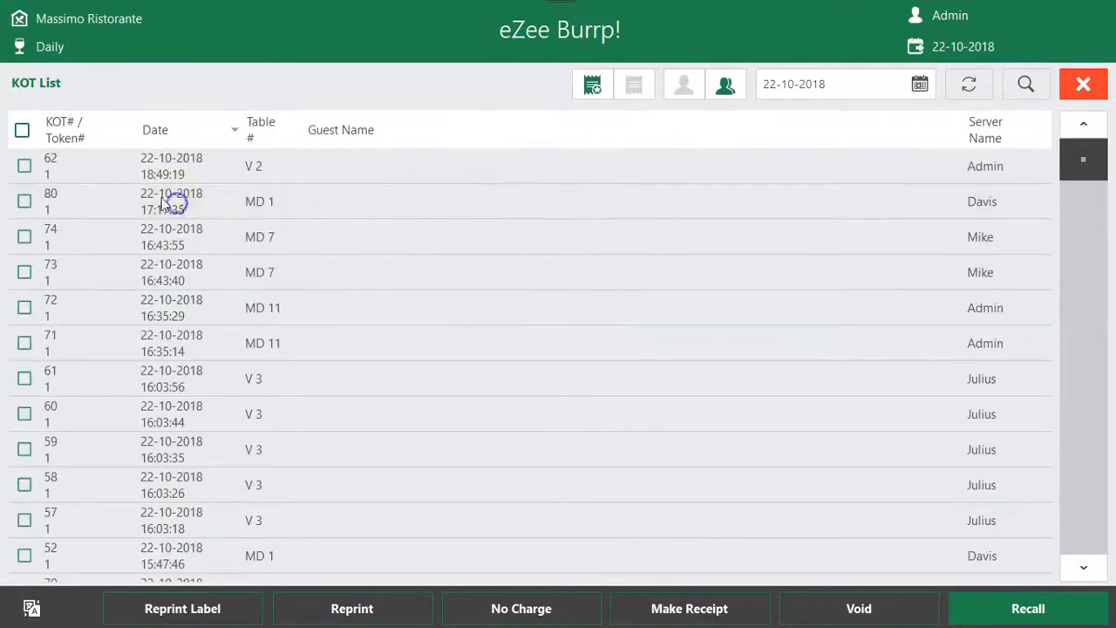
left_click(593, 86)
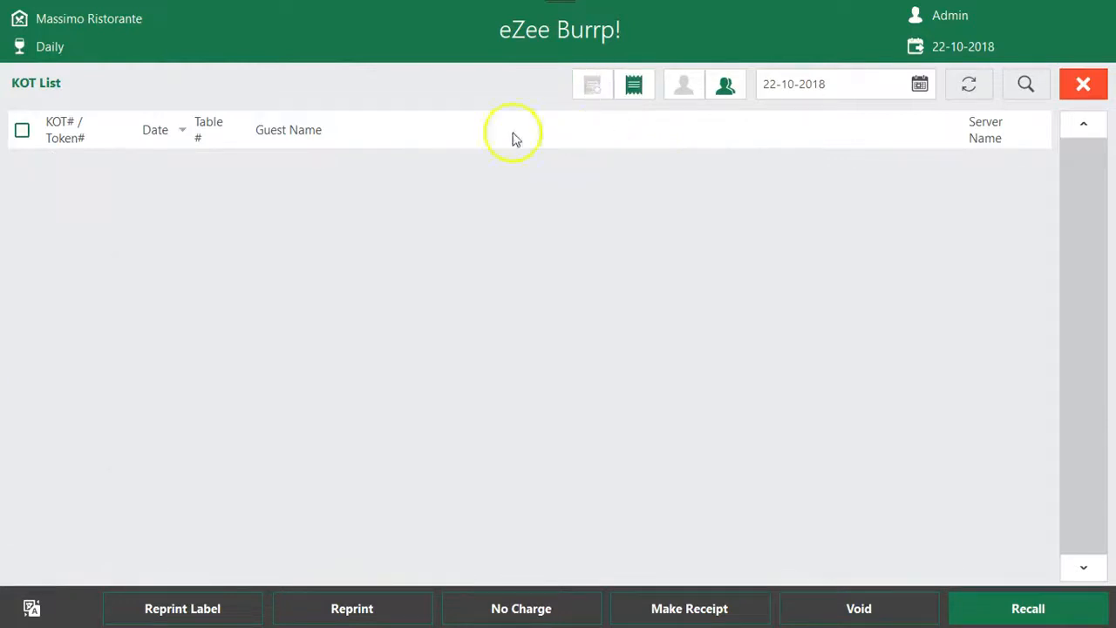
left_click(1082, 84)
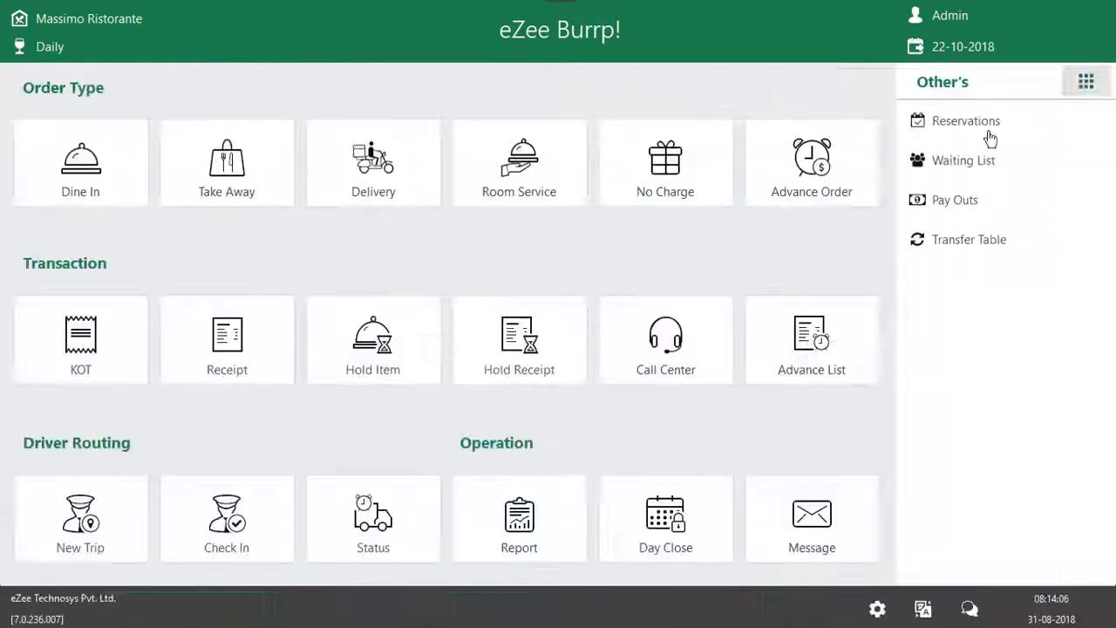
Examine the list of items on hold and return to the main screen
left_click(336, 366)
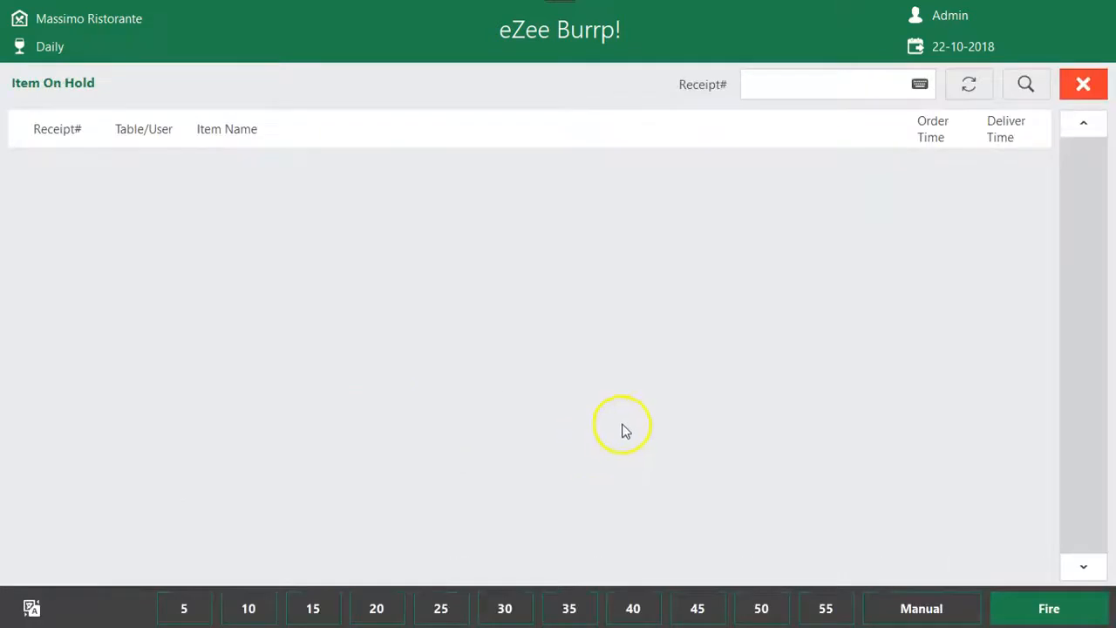
left_click(1083, 84)
left_click(357, 349)
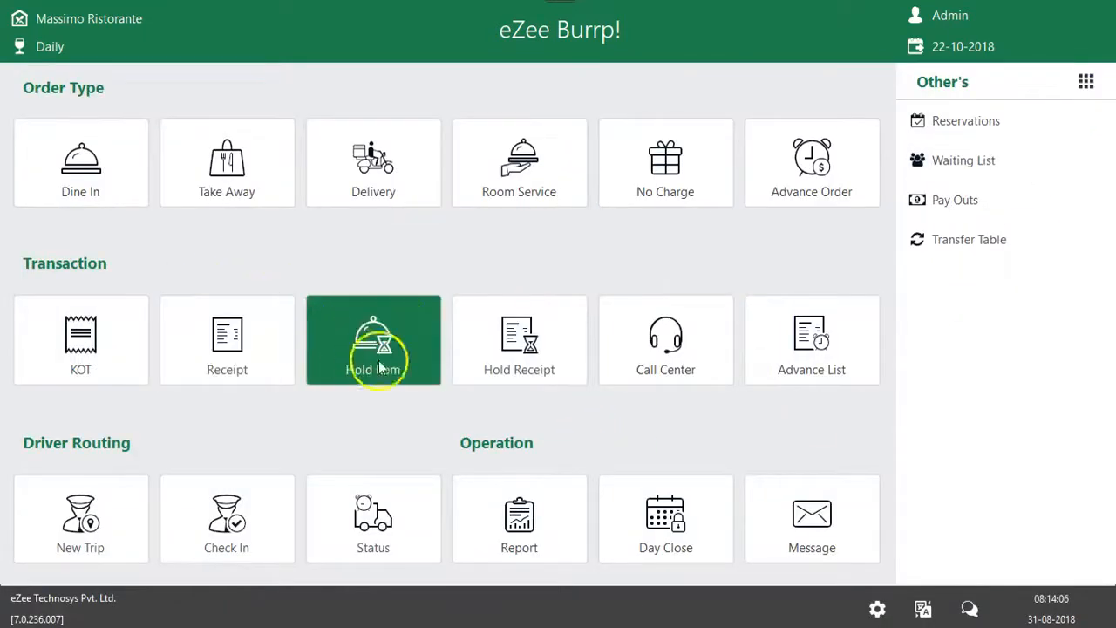
left_click(1083, 84)
Start a dine-in order for table MD 5 with the default order information and add 5 servings of Cakes Of The Day
left_click(122, 157)
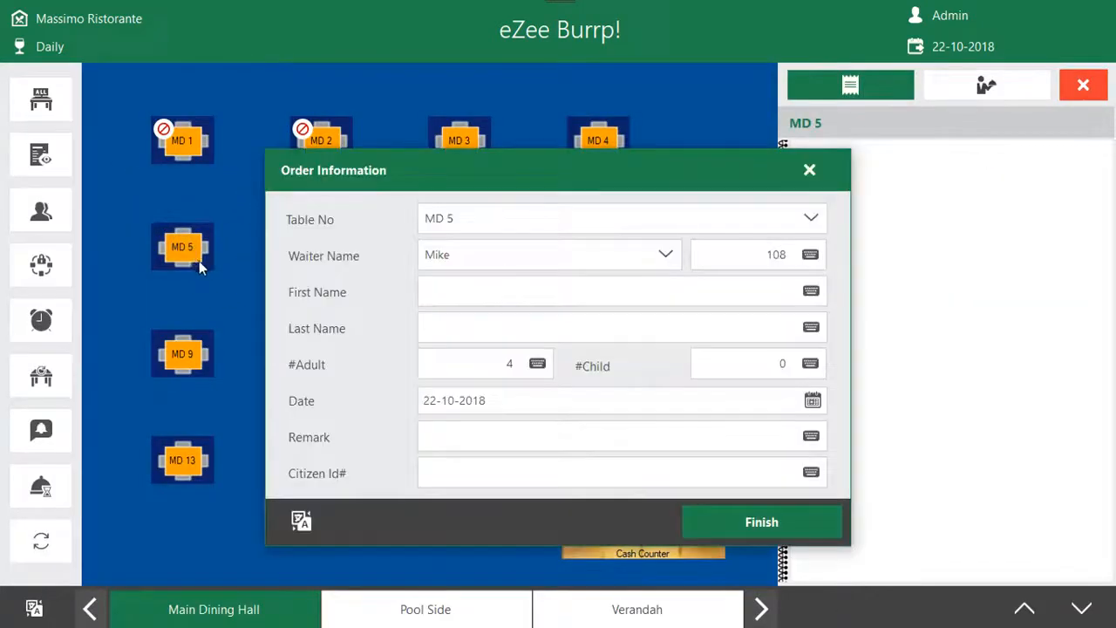
left_click(730, 518)
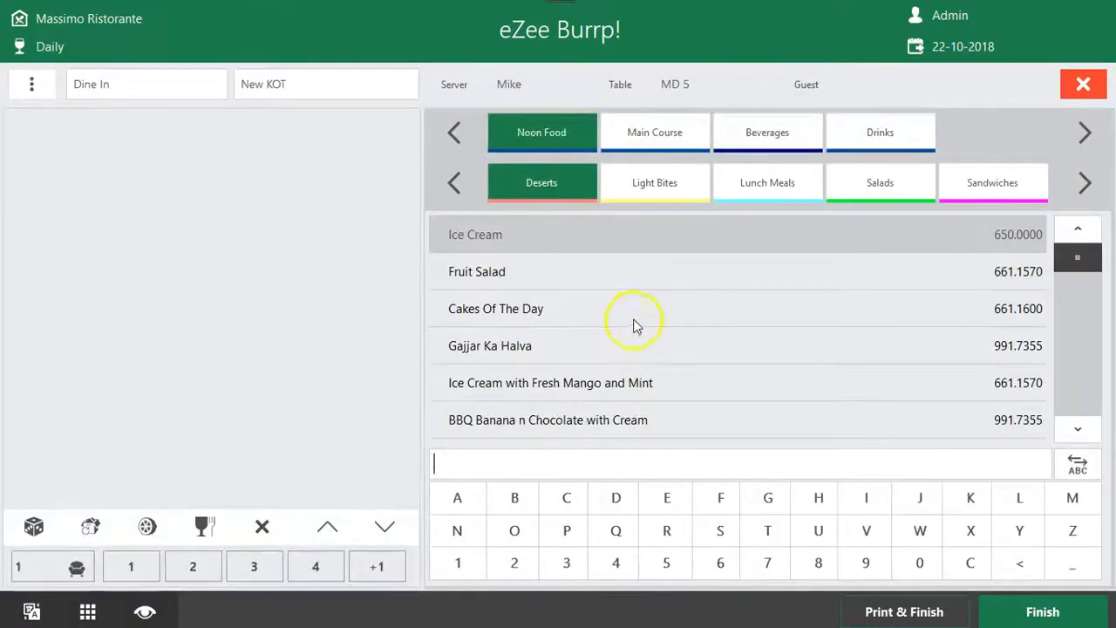
left_click(613, 313)
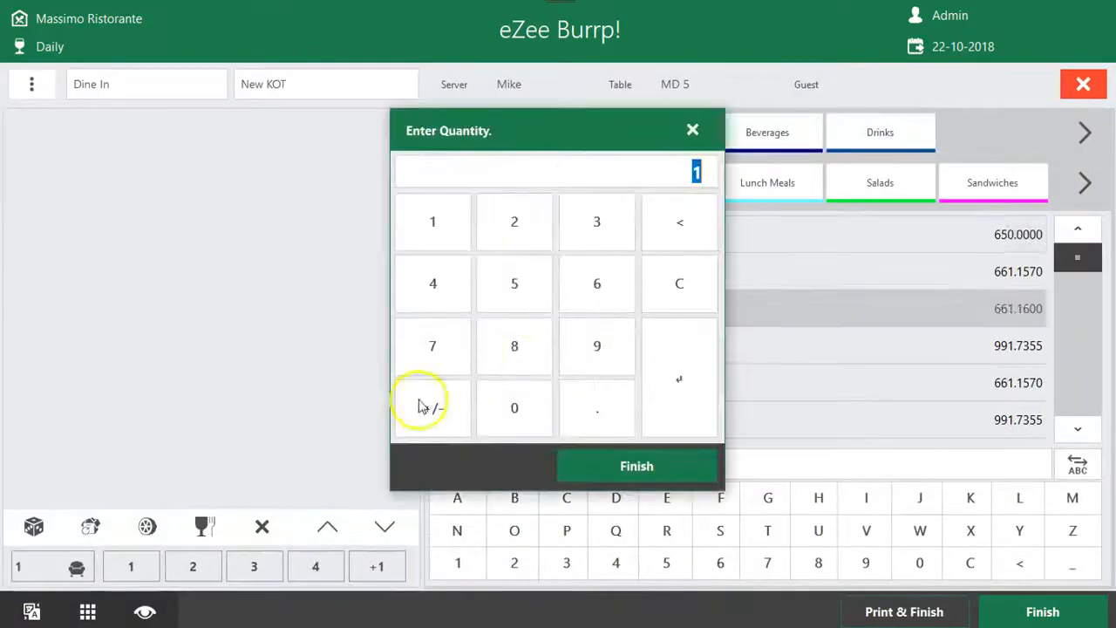
left_click(514, 296)
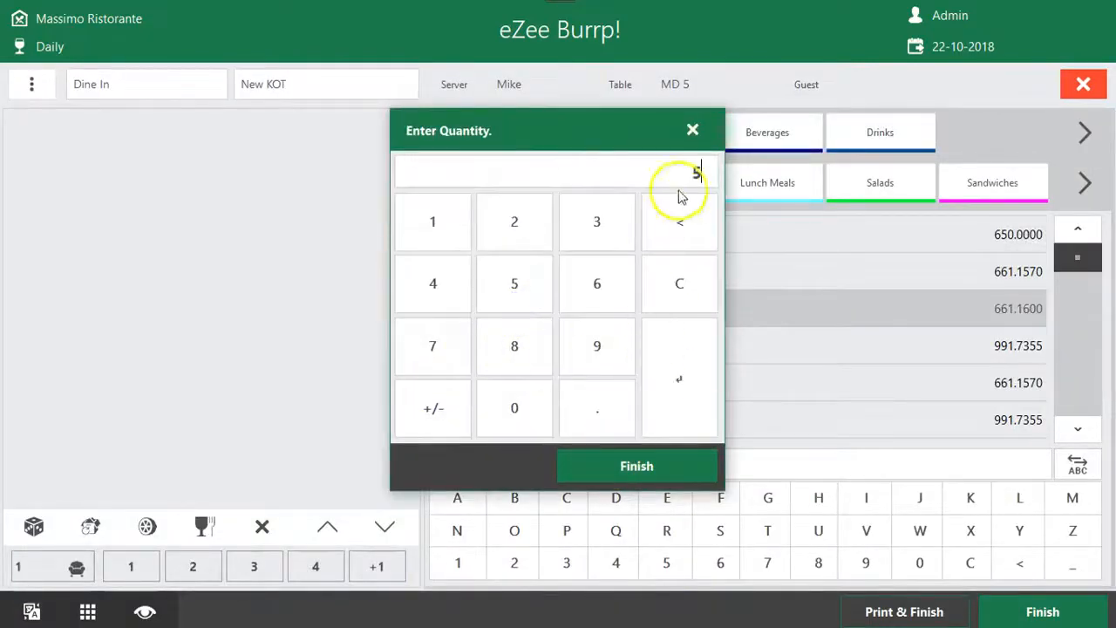
left_click(637, 466)
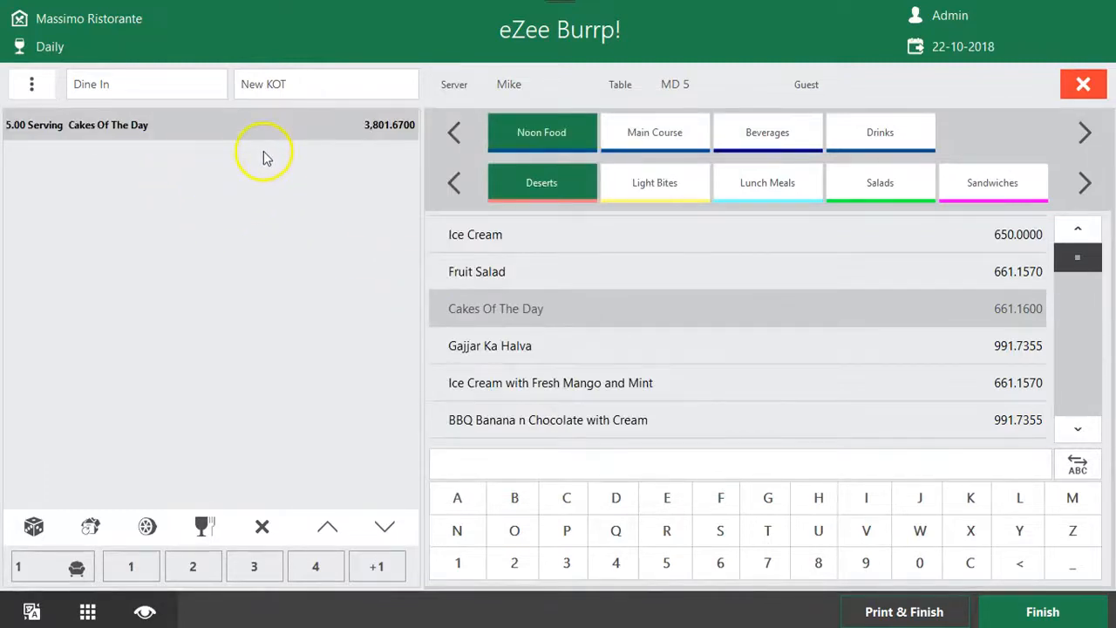
left_click(163, 145)
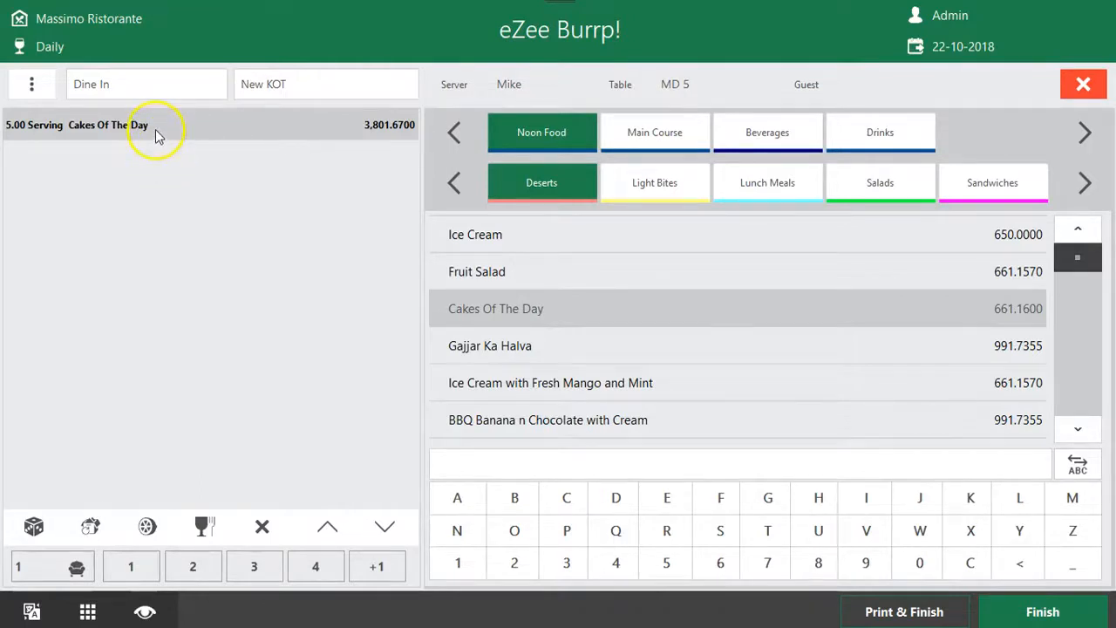
Place the Cakes Of The Day item on hold with a hold time of 10 and finish the KOT
left_click(91, 611)
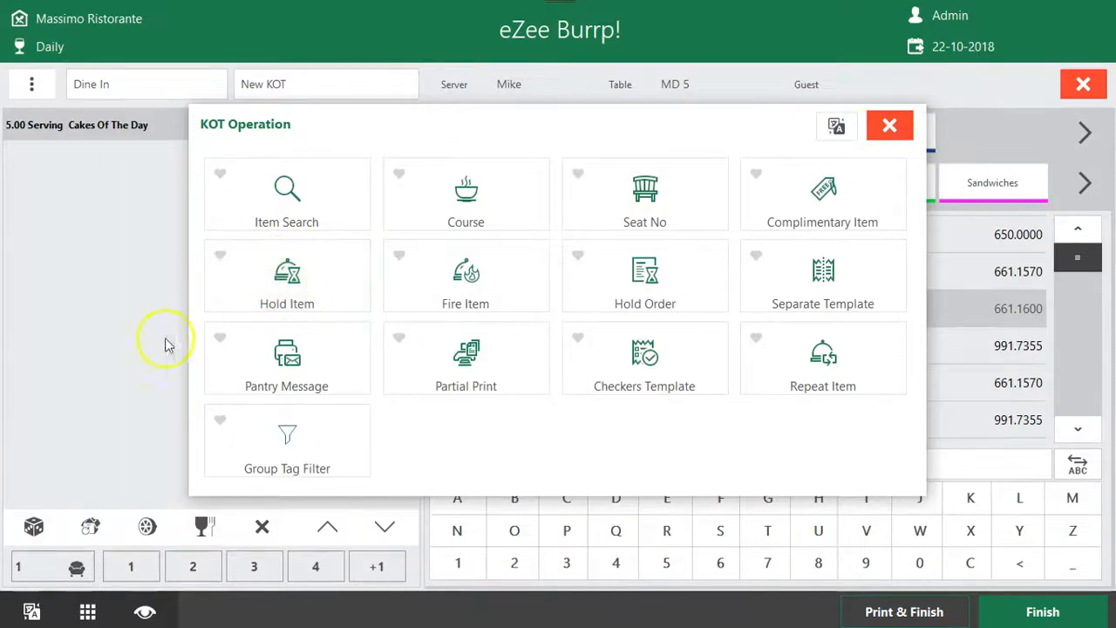
left_click(279, 294)
left_click(643, 436)
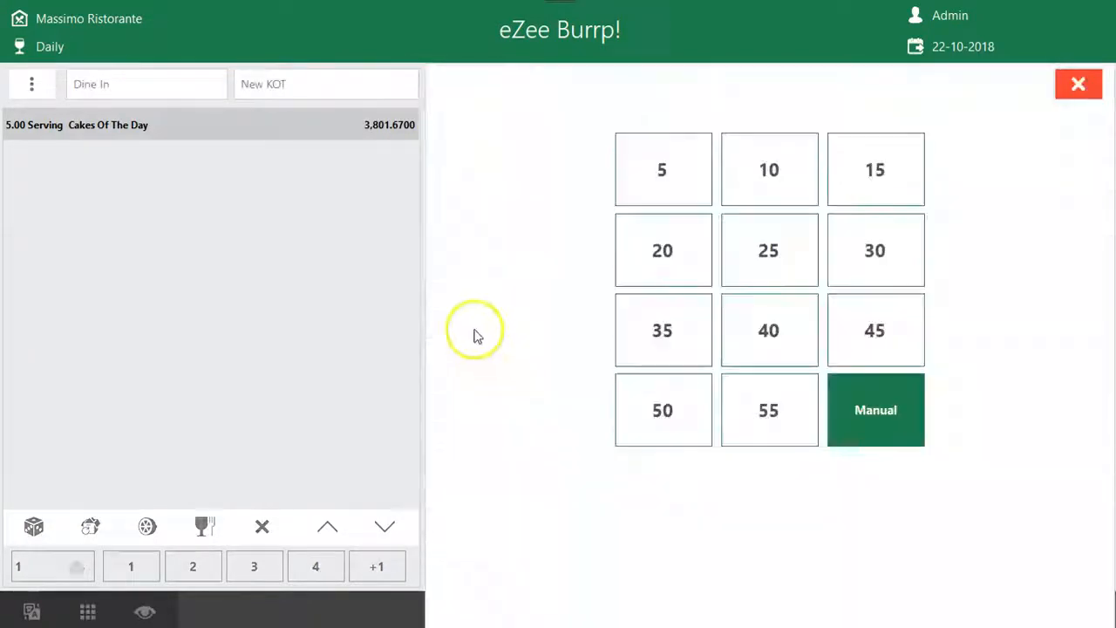
left_click(735, 160)
left_click(1010, 614)
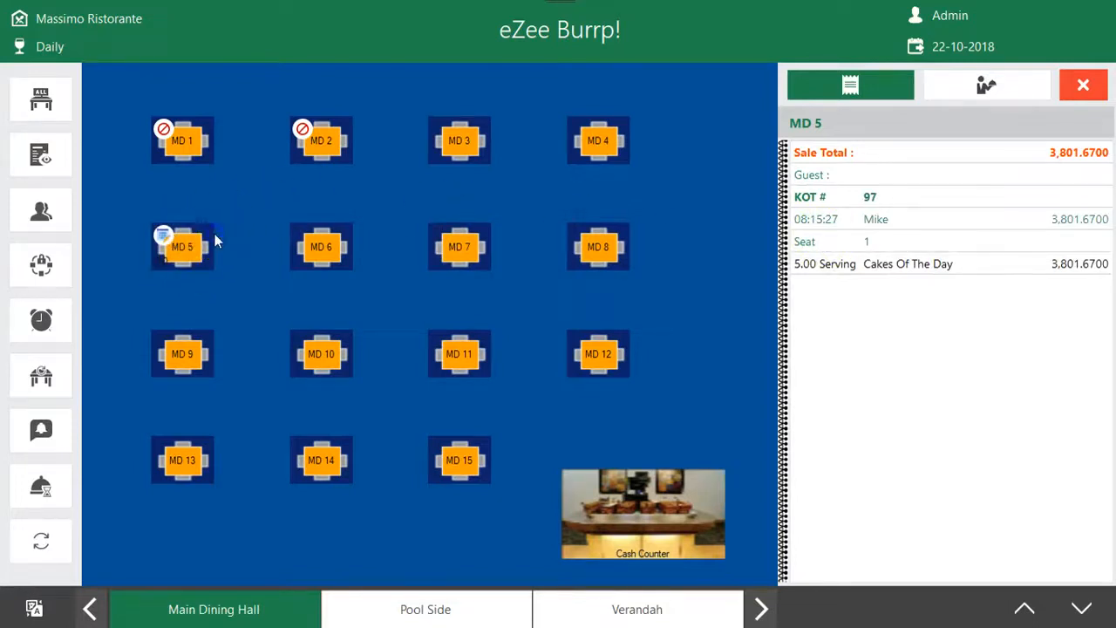
Check the held items list and the KOT list for the MD 5 order, and return to the main screen
left_click(215, 238)
left_click(816, 116)
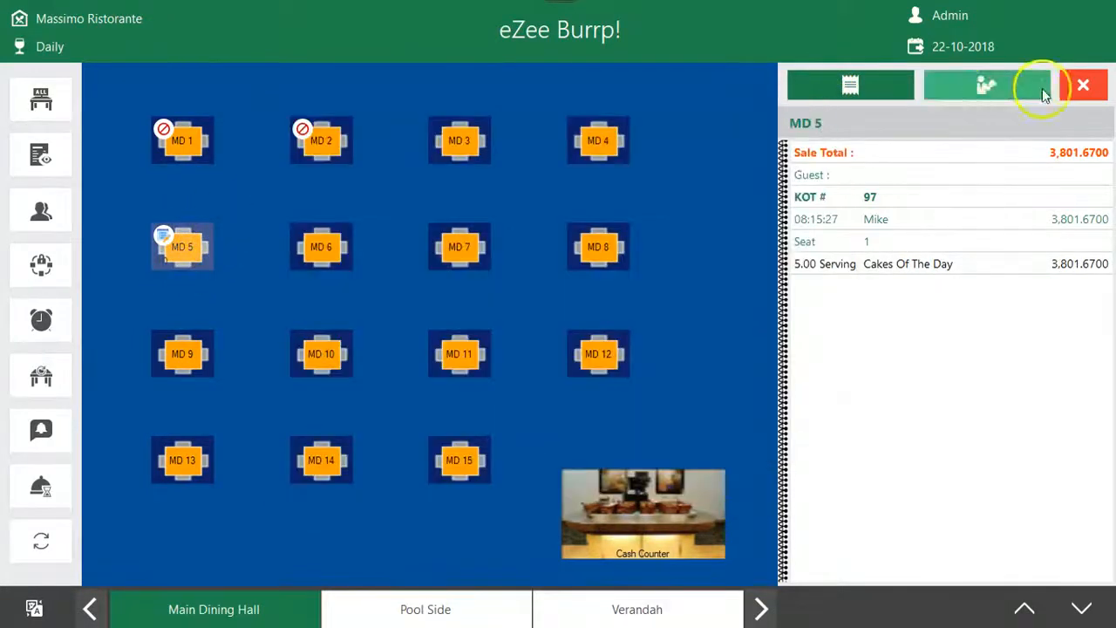
left_click(1042, 88)
left_click(377, 349)
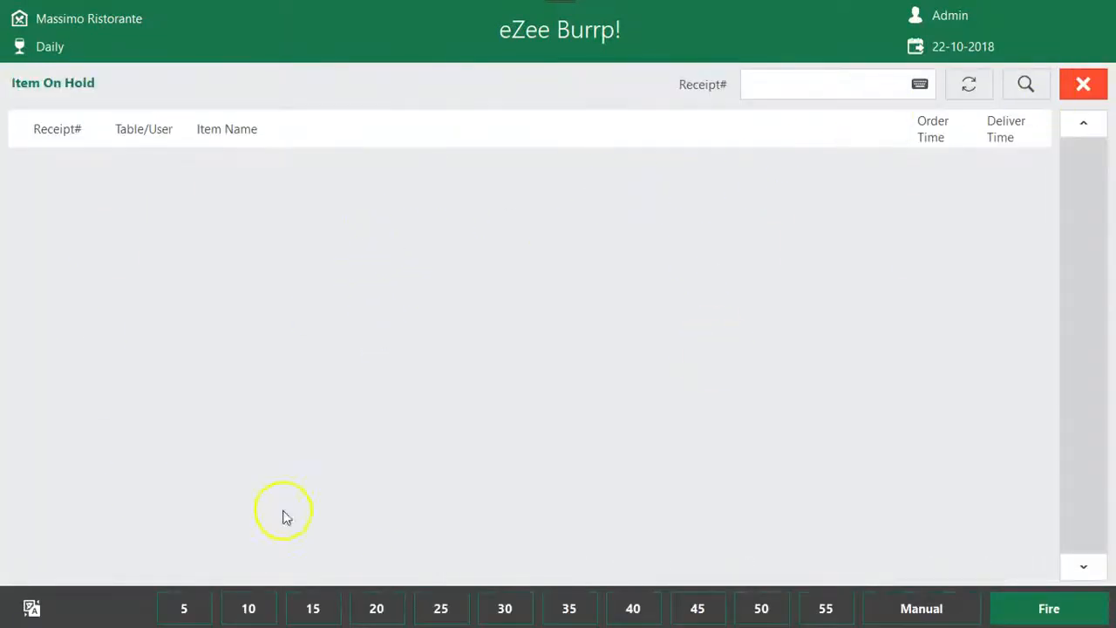
left_click(1066, 97)
left_click(75, 340)
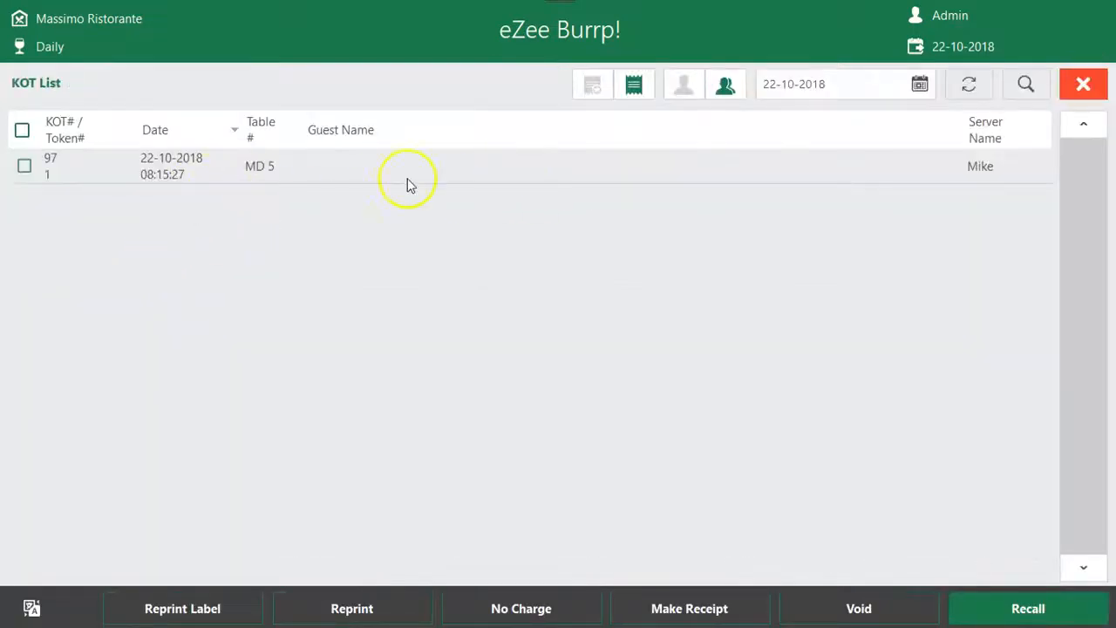
left_click(901, 166)
left_click(1079, 84)
Create a new KOT for dine-in table MD 5 and add 5 servings of Ice Cream
left_click(119, 194)
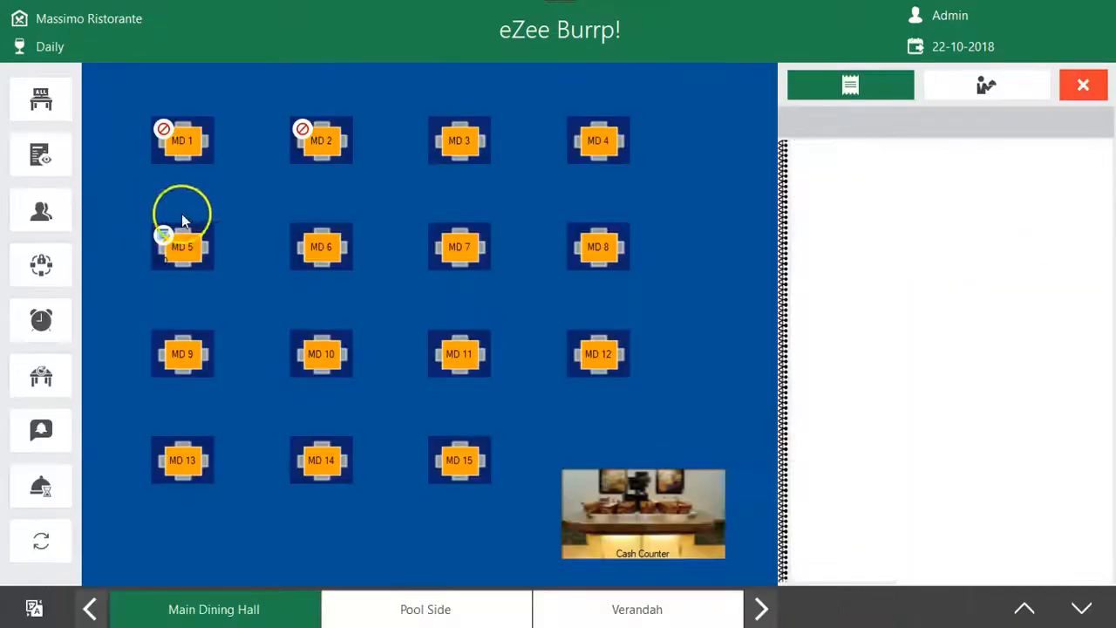
left_click(189, 272)
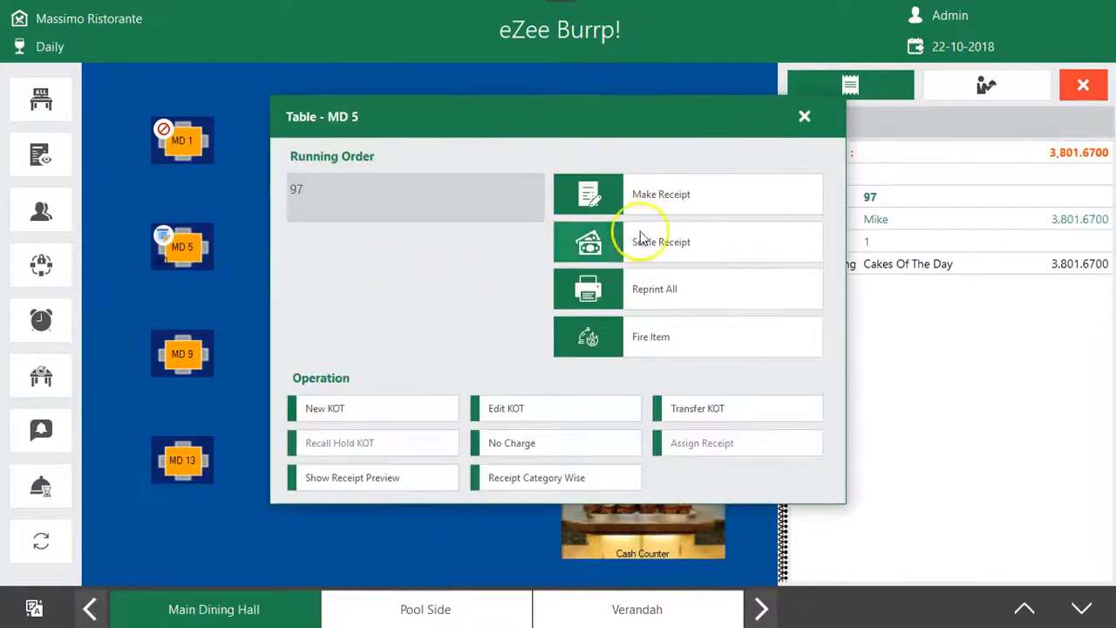
left_click(379, 410)
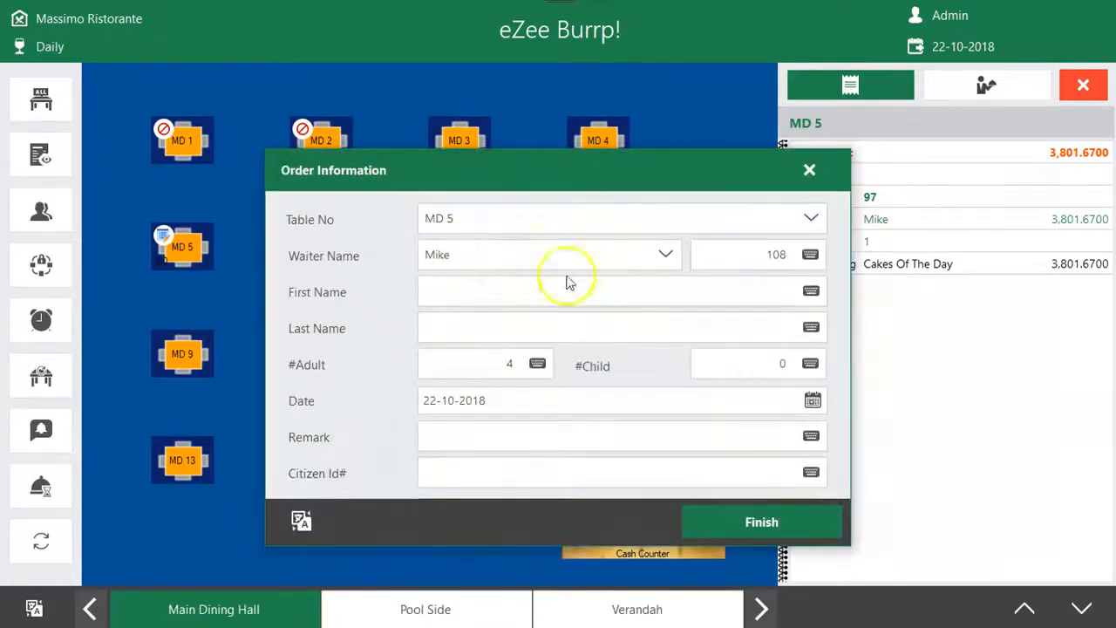
left_click(723, 523)
left_click(503, 253)
left_click(520, 232)
type("5")
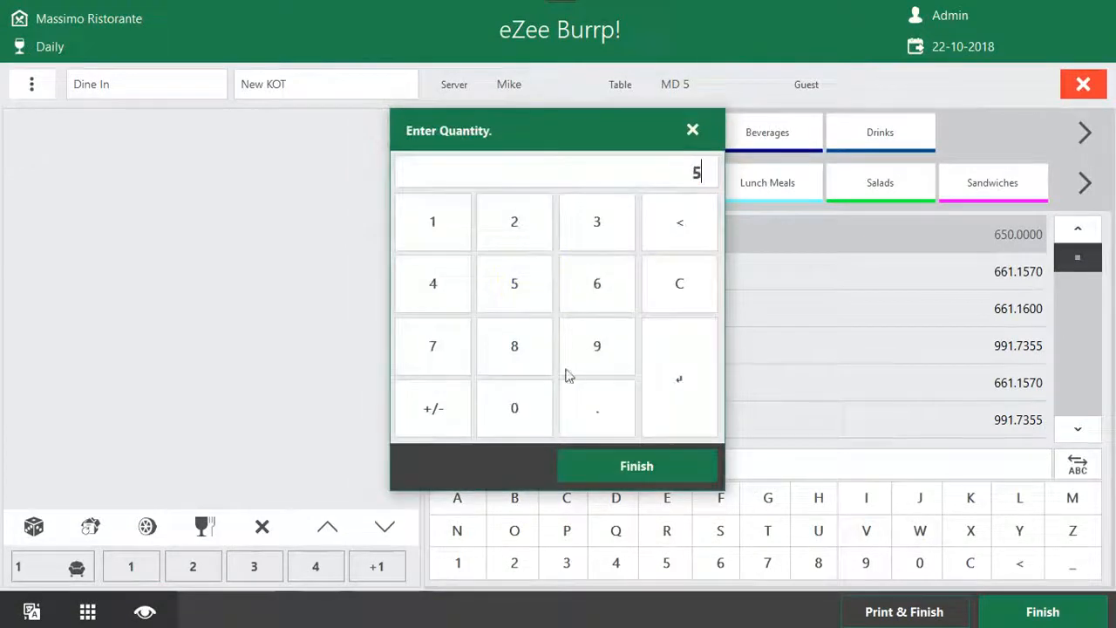
left_click(620, 466)
Hold 1 serving of Ice Cream with the Manual hold option and finish the KOT
left_click(87, 611)
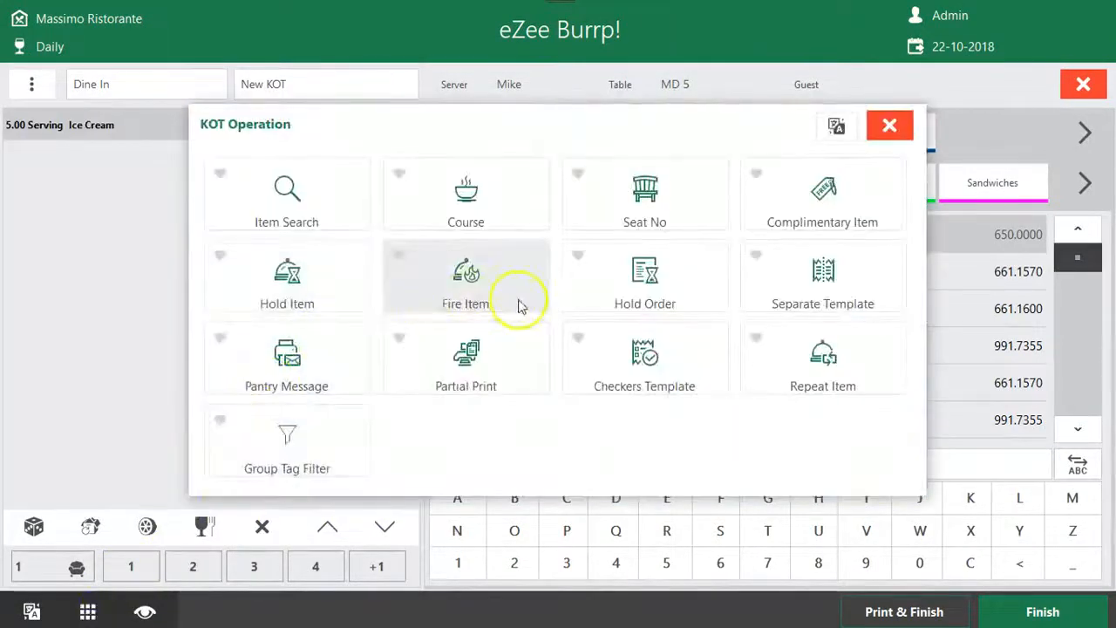
left_click(291, 281)
left_click(456, 255)
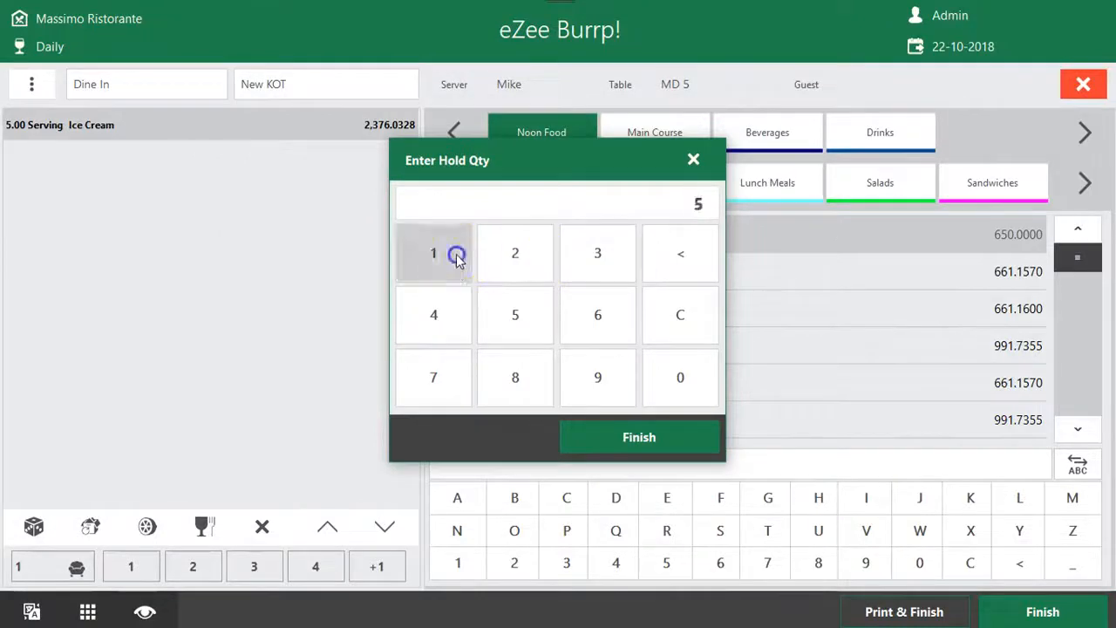
left_click(622, 436)
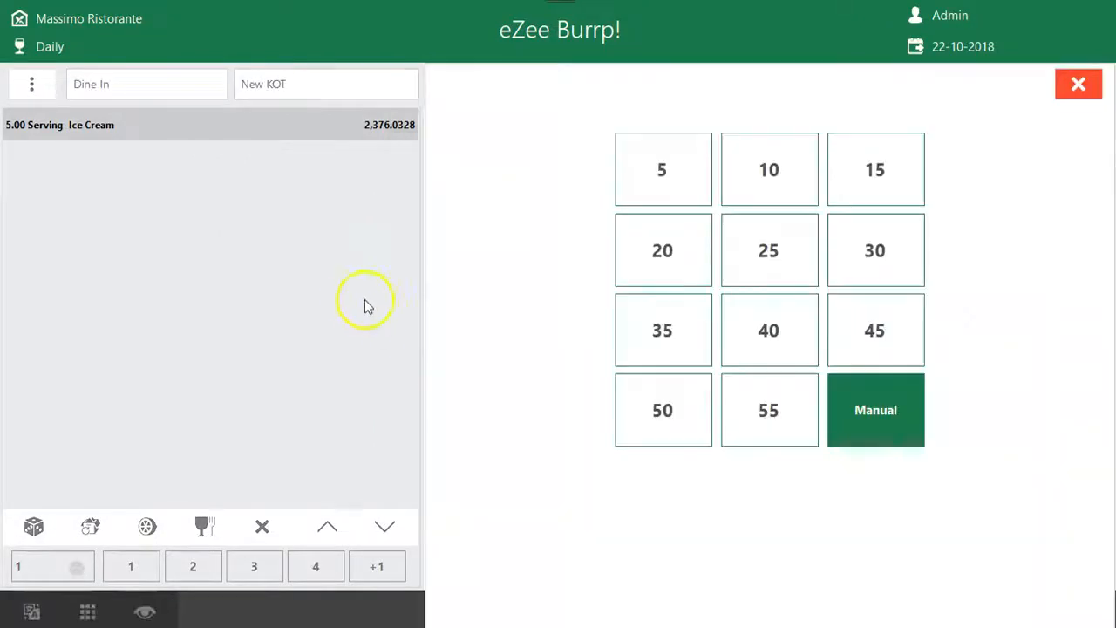
left_click(867, 419)
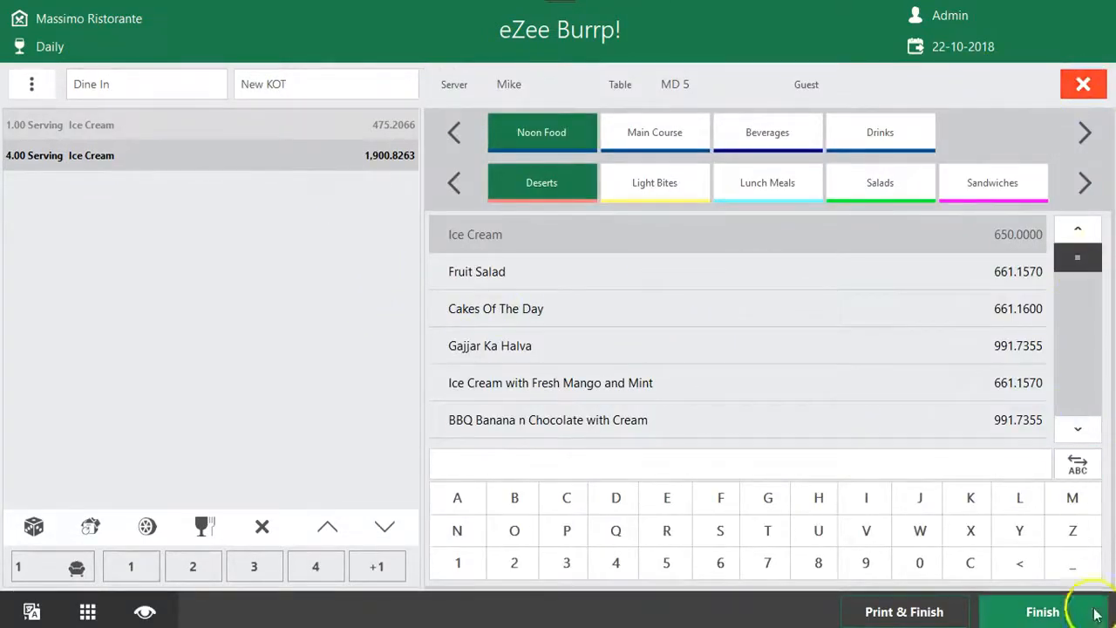
left_click(1050, 606)
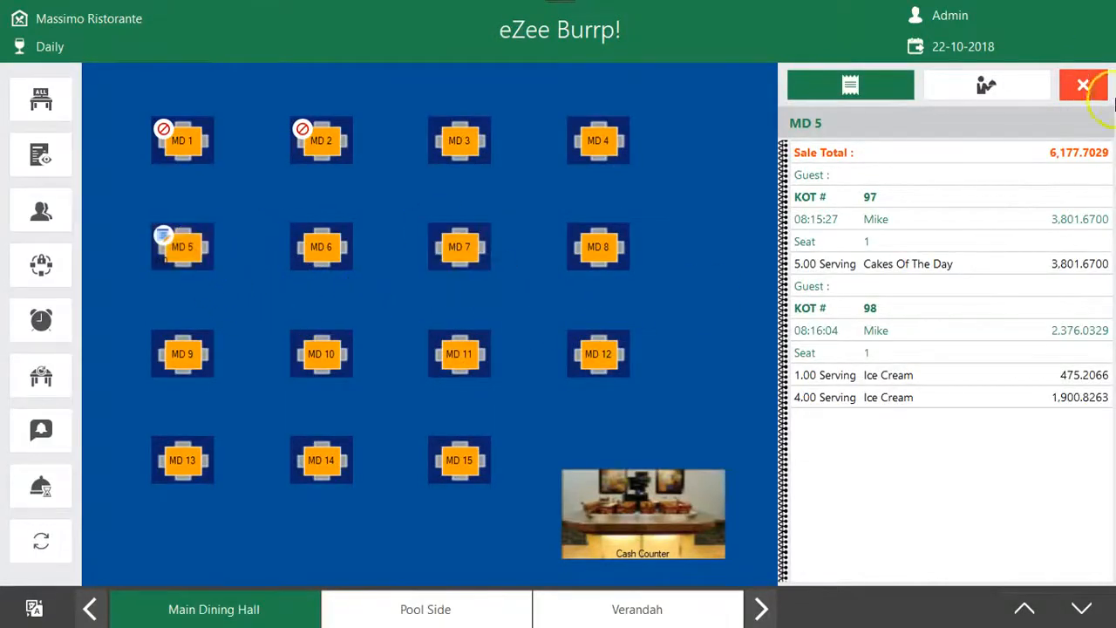
Leave the table layout, check the list of items on hold again, and return to the main screen
left_click(1086, 86)
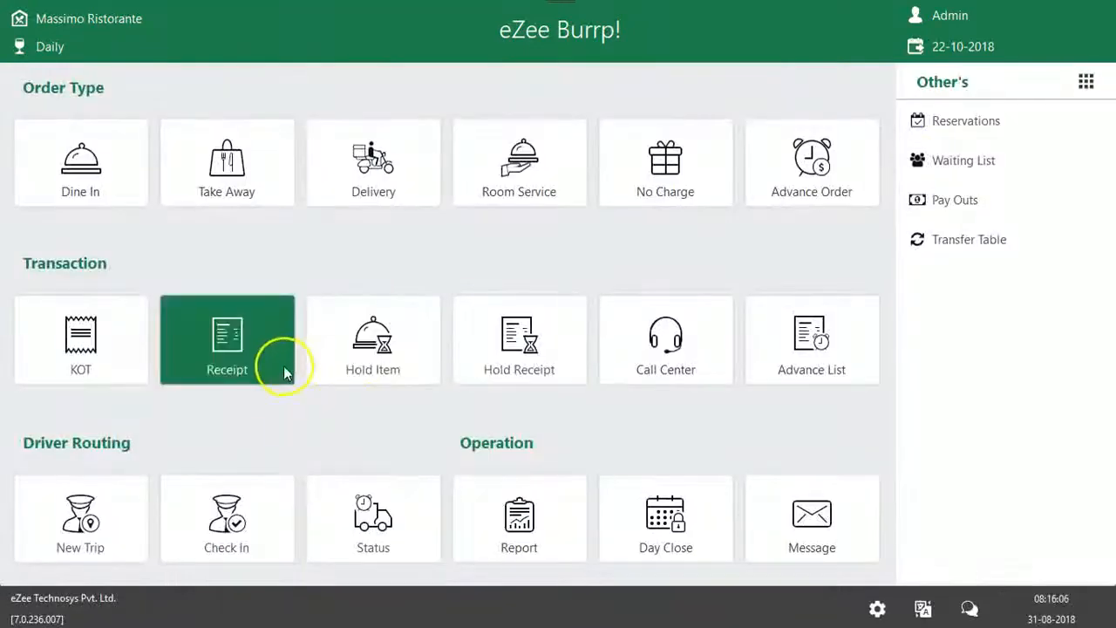
left_click(353, 366)
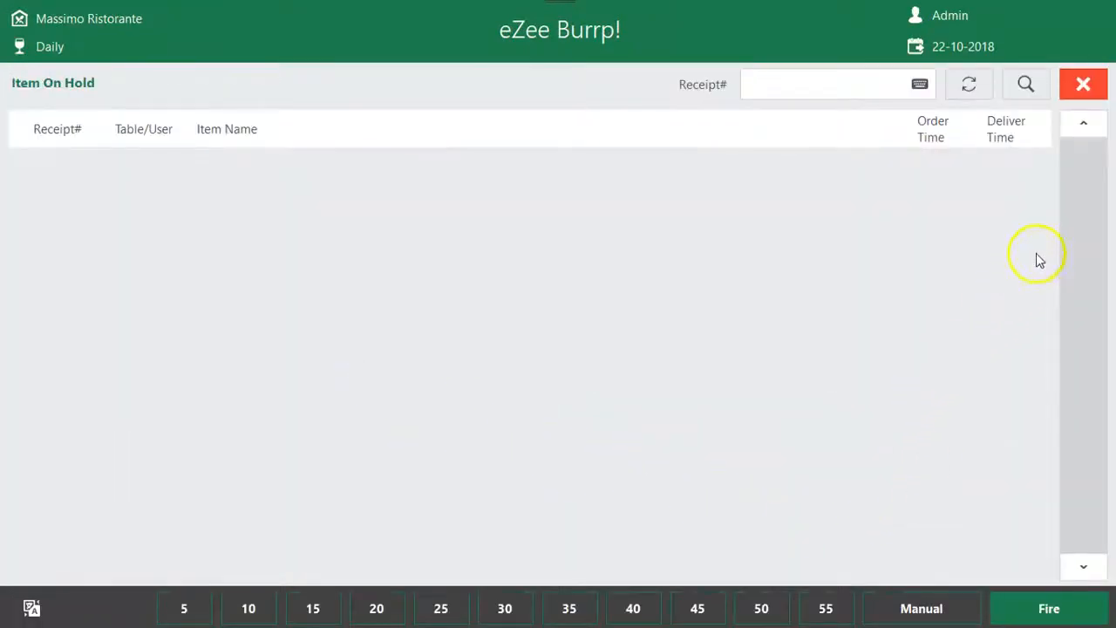
left_click(1068, 88)
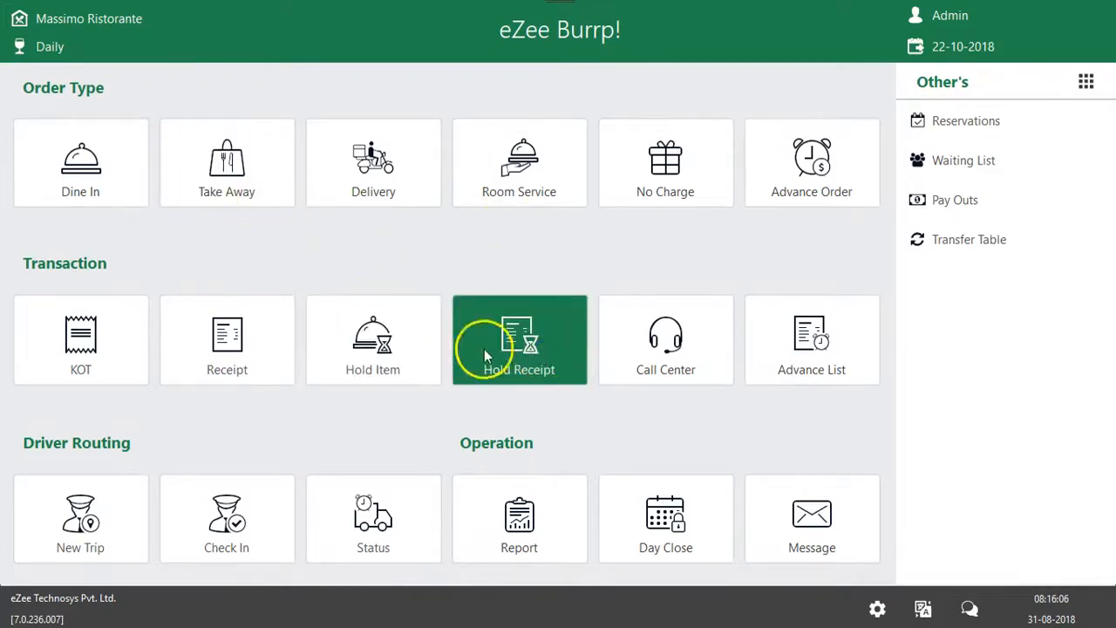
Select both running KOTs, 98 and 97, of dine-in table MD 5 and make a receipt from them
left_click(84, 190)
left_click(202, 248)
left_click(193, 253)
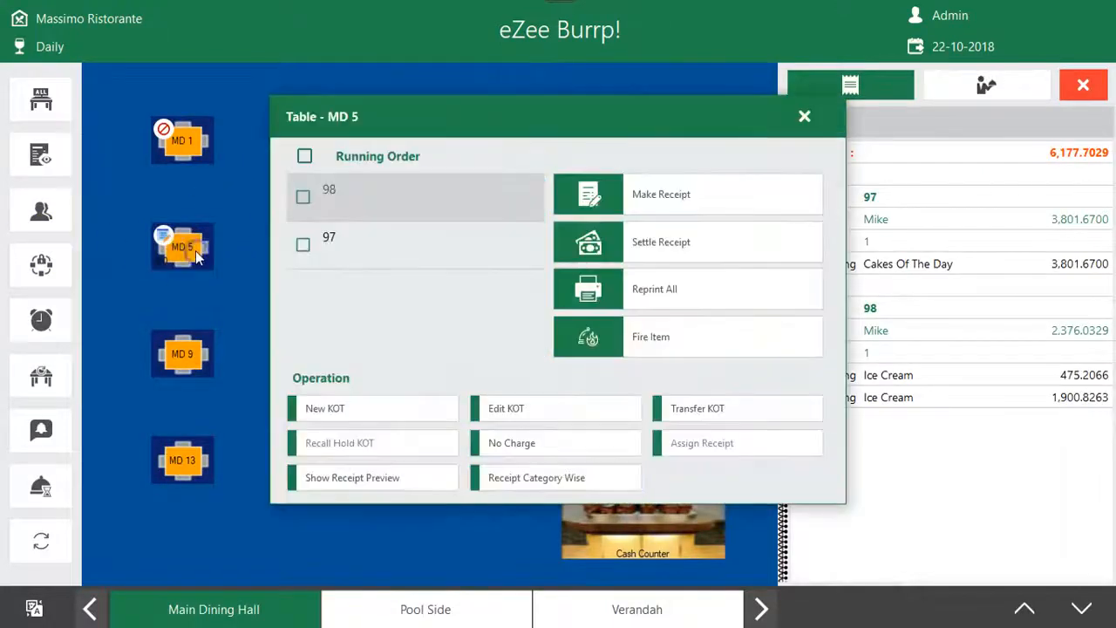
left_click(334, 190)
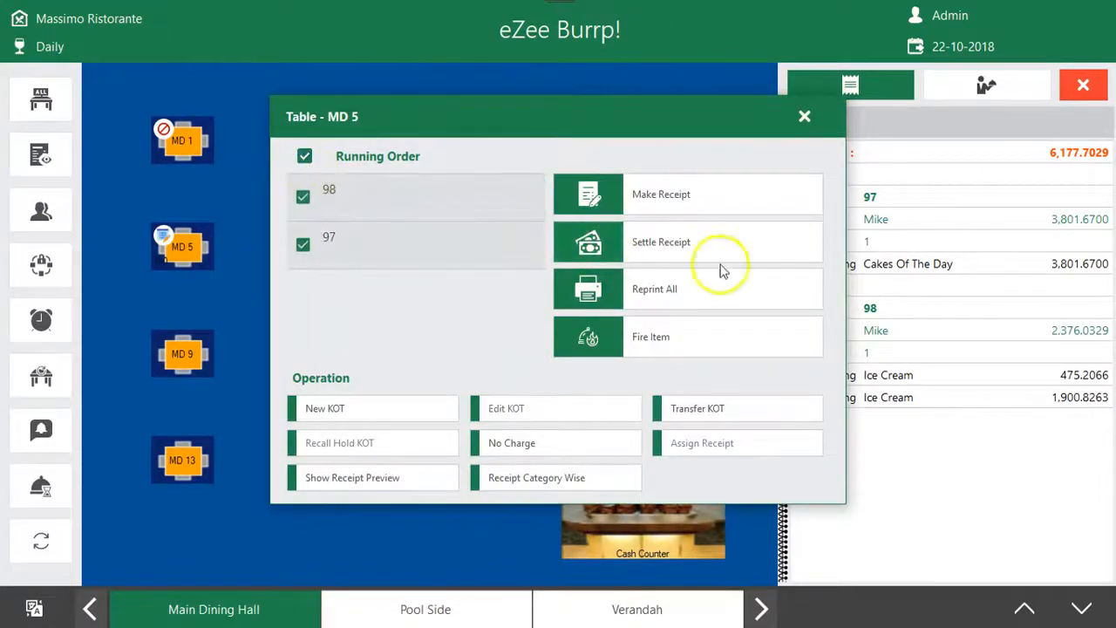
left_click(692, 209)
left_click(491, 229)
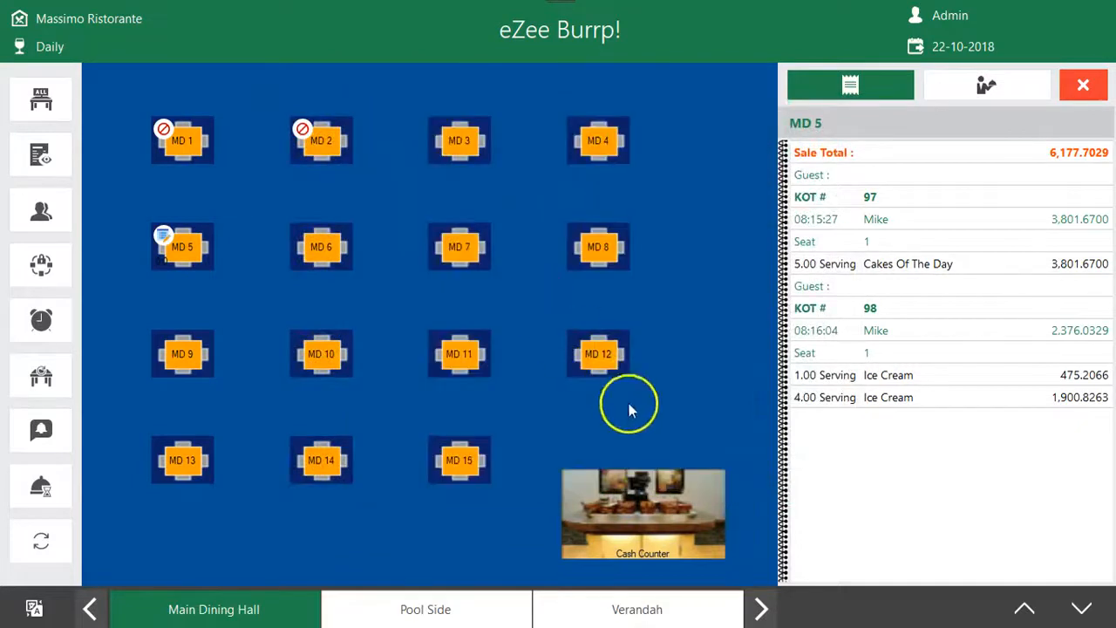
Put the MD 5 receipt on hold with Hold Order and return to the main screen
left_click(96, 609)
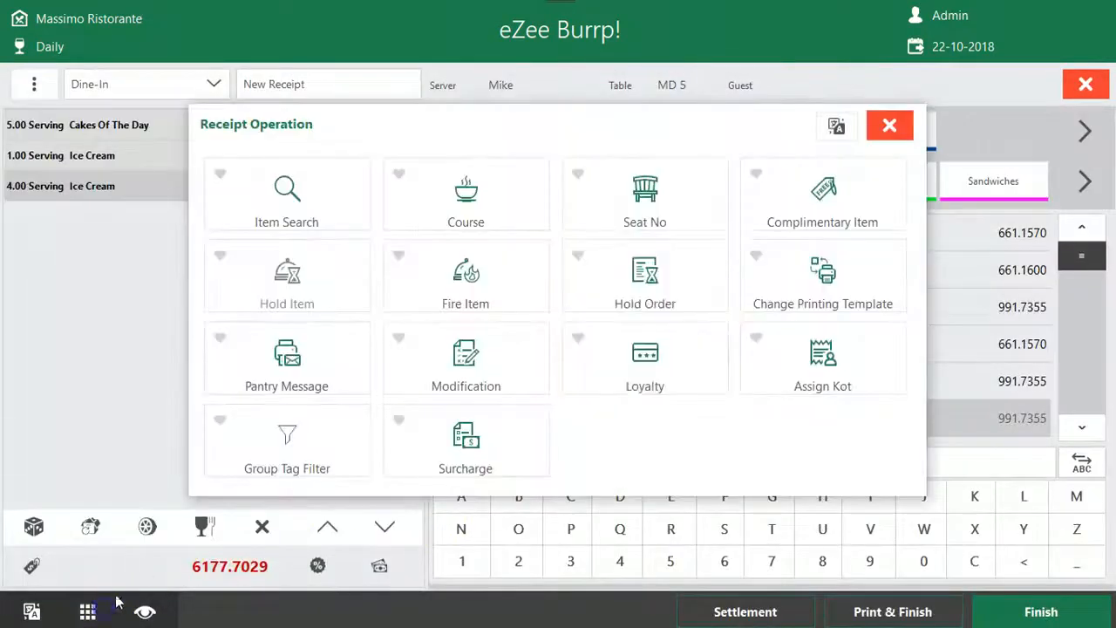
left_click(645, 287)
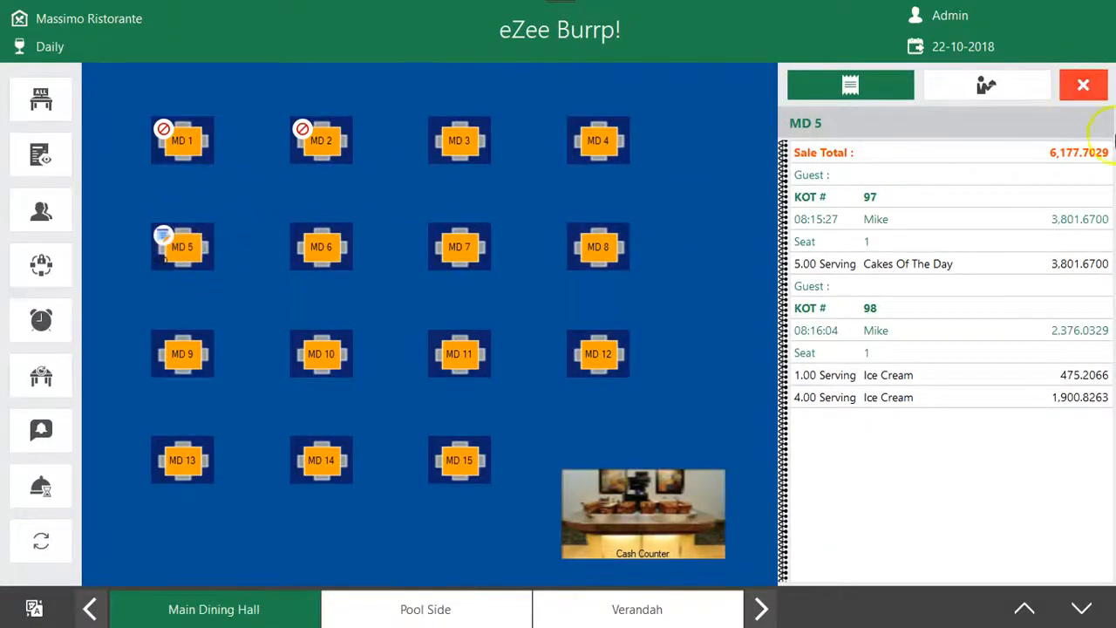
left_click(1090, 78)
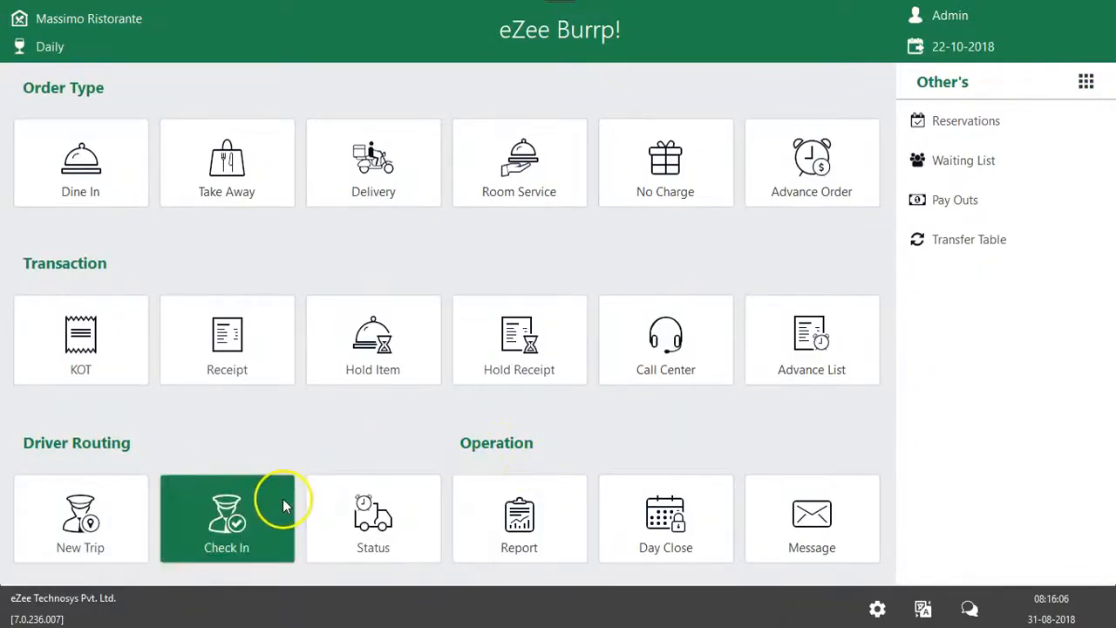
Open the reports and preview the Sales Report by outlet for 22-10-2018
left_click(524, 521)
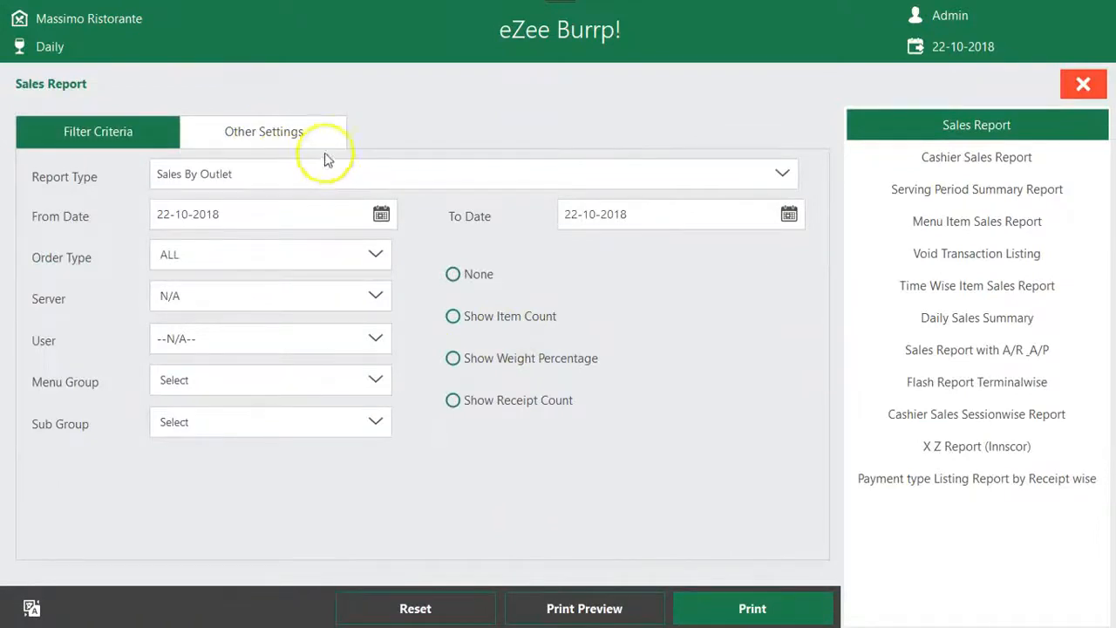
left_click(981, 145)
left_click(983, 127)
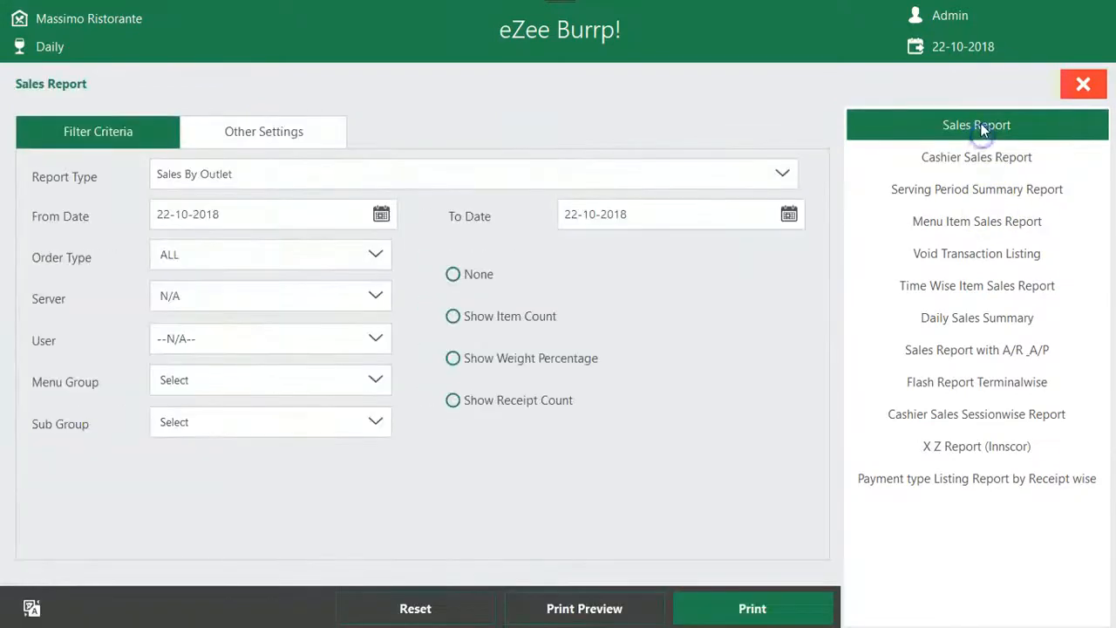
left_click(608, 615)
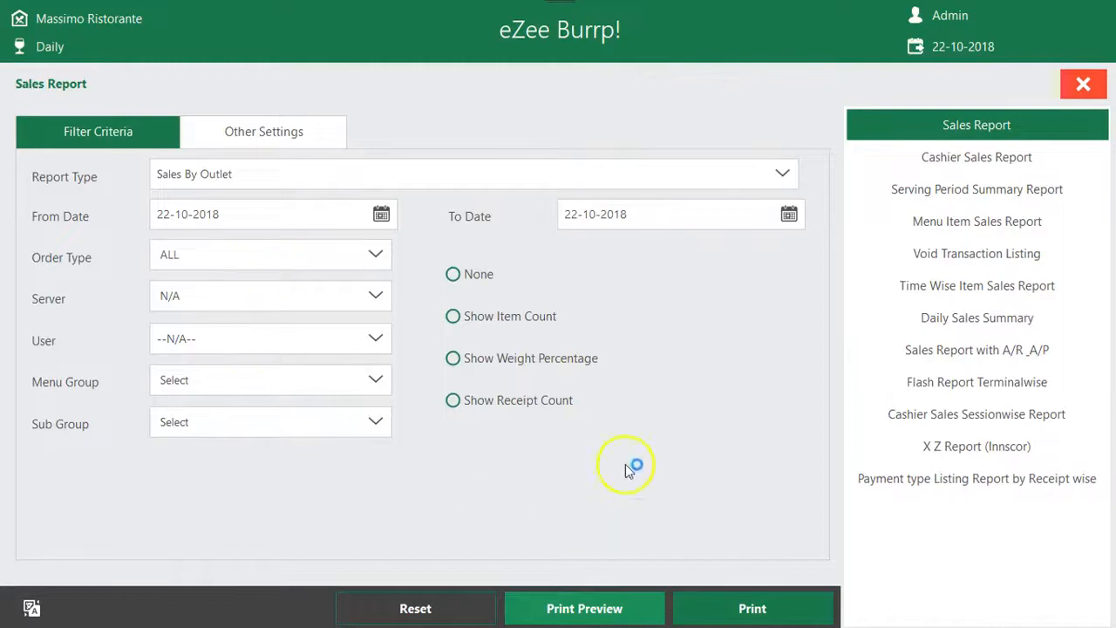
Examine the receipt summary and the sales by outlet in the Sales Report preview
scroll(388, 287, "down", 5)
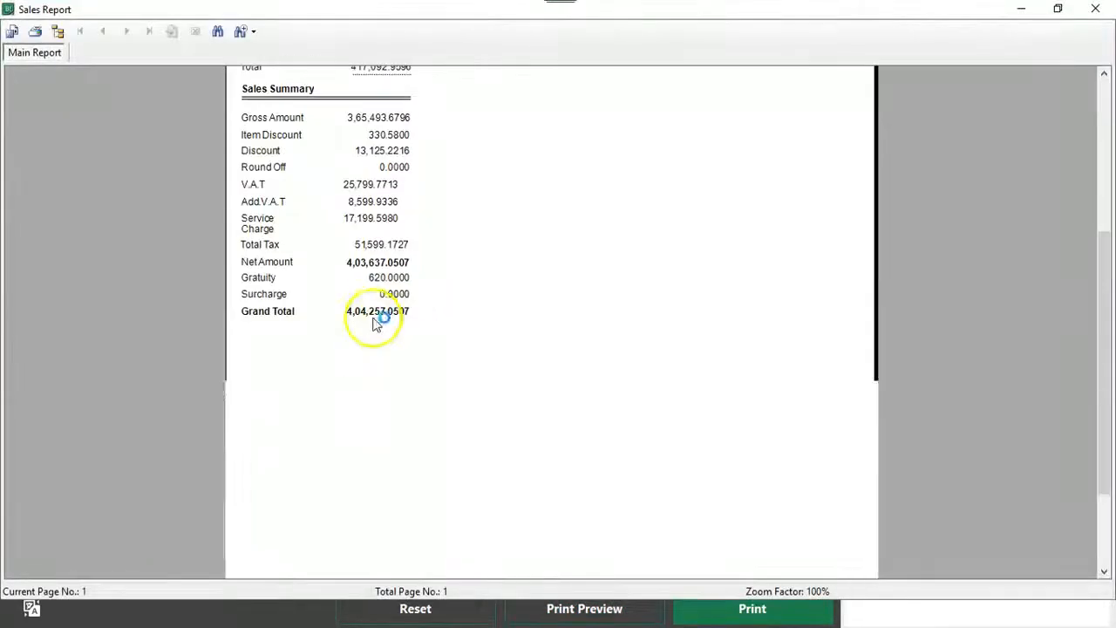
scroll(368, 367, "up", 5)
left_click(404, 127)
left_click(375, 180)
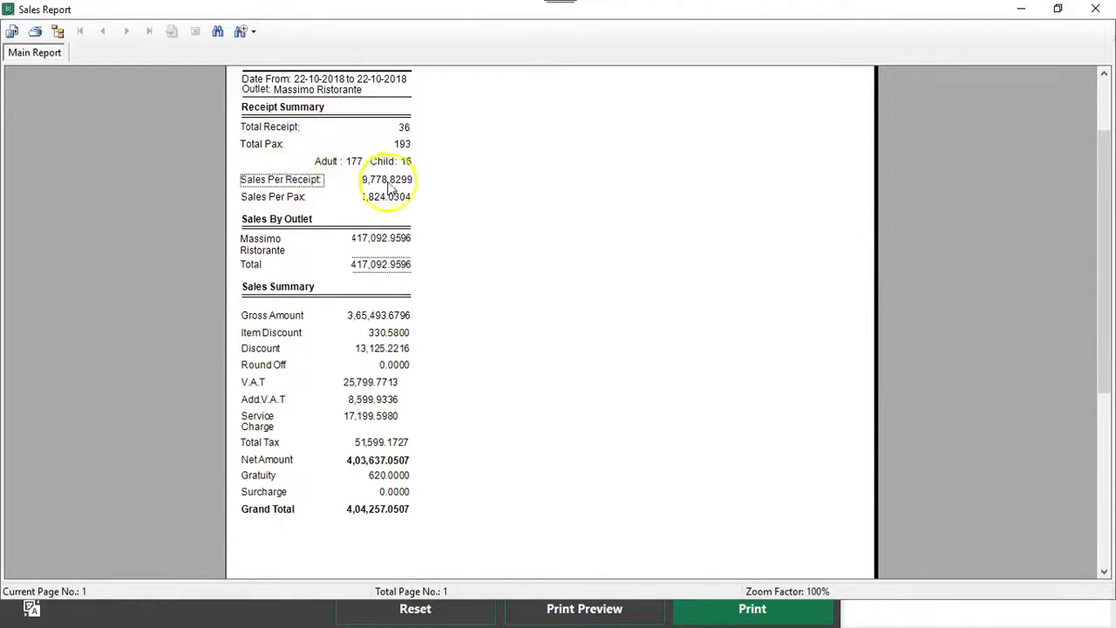
left_click(278, 251)
left_click(397, 229)
Examine the sales summary from gross amount through discounts, taxes and gratuity to the grand total, and close the Sales Report preview
left_click(302, 316)
left_click(301, 332)
left_click(281, 348)
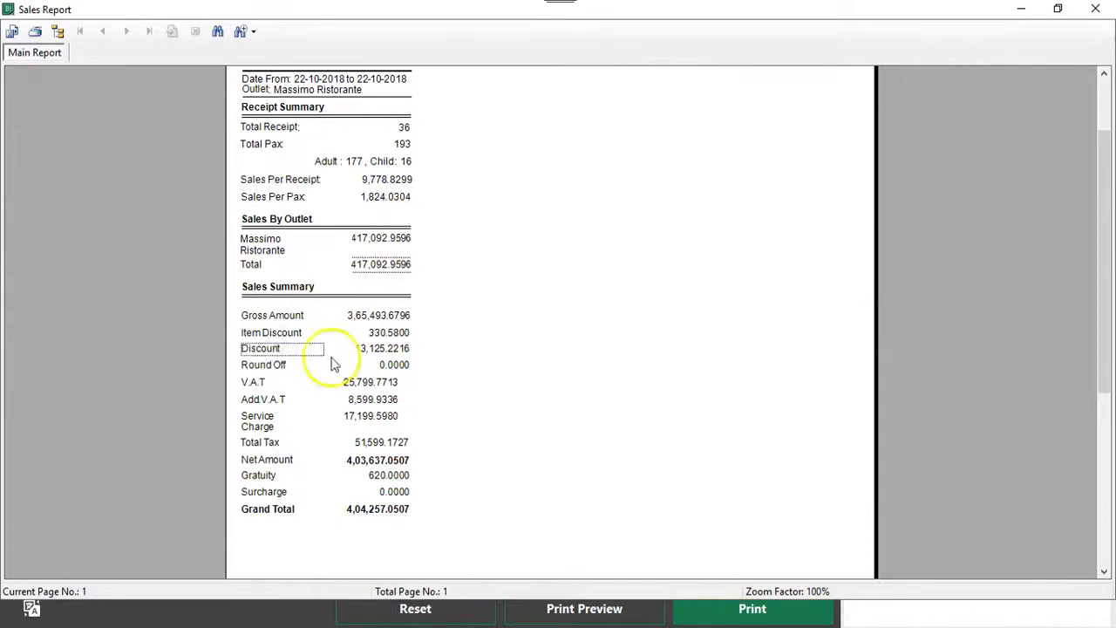
left_click(382, 347)
left_click(329, 384)
left_click(367, 402)
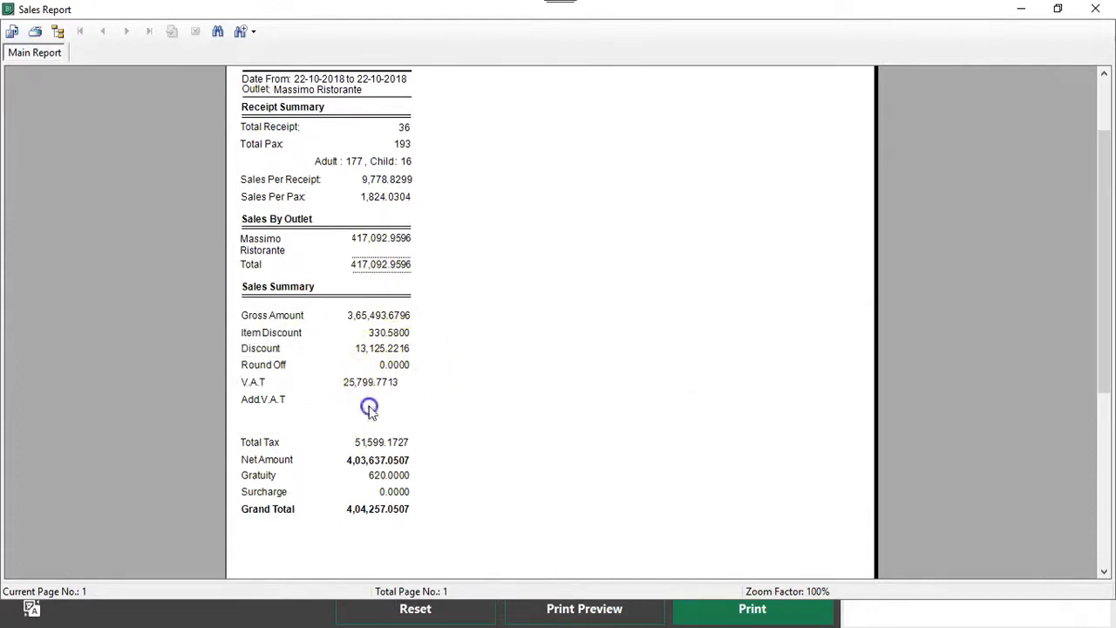
left_click(282, 480)
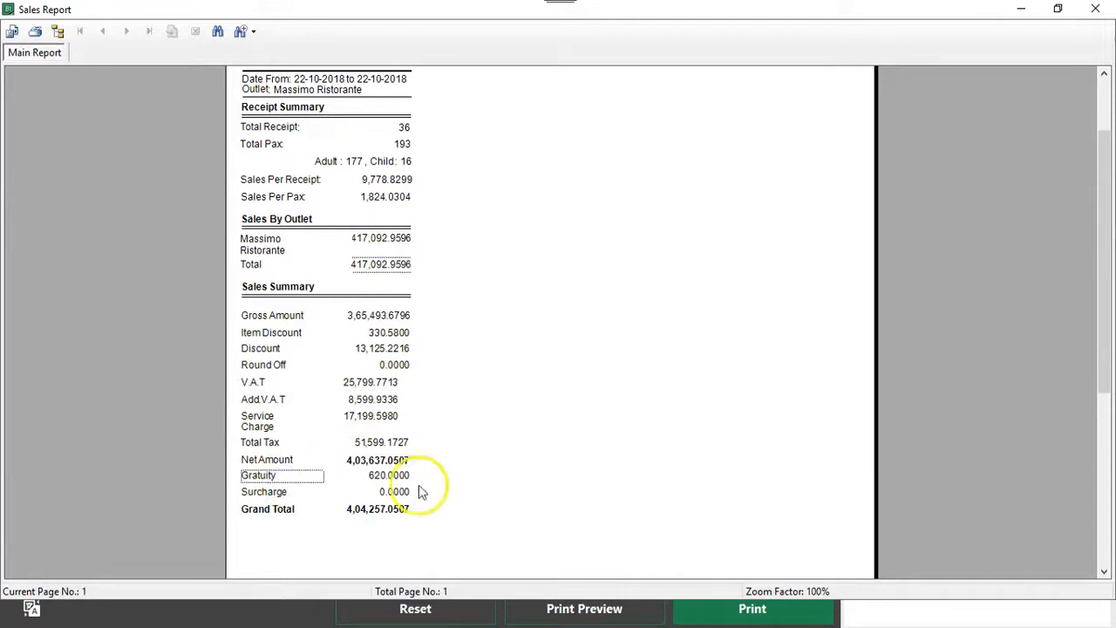
left_click(338, 495)
left_click(349, 504)
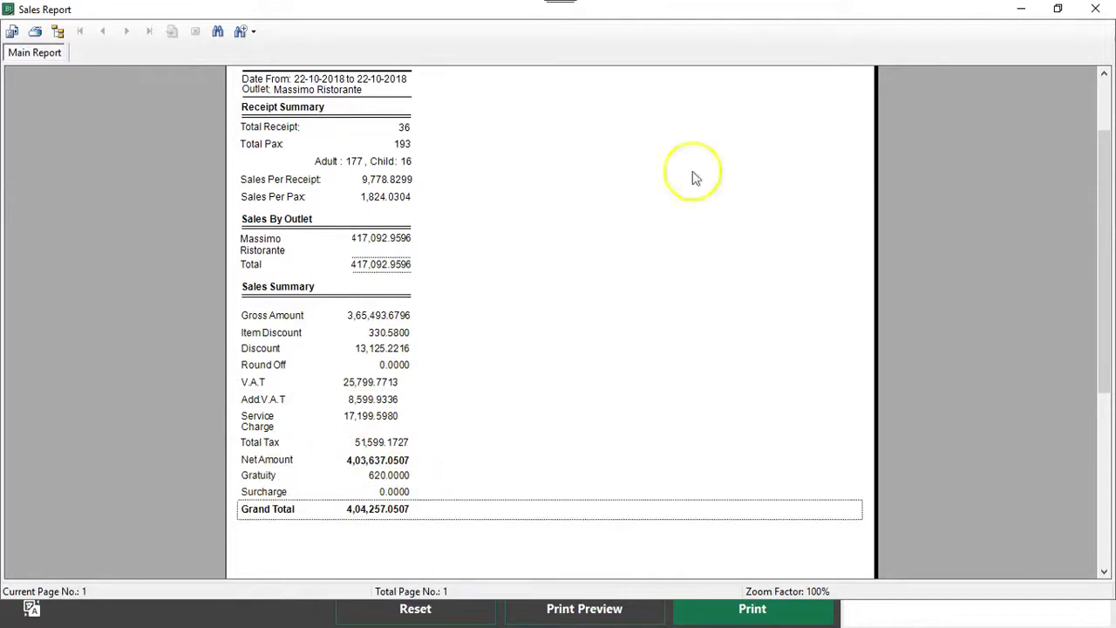
left_click(1108, 6)
Preview the Flash Report Terminalwise, review its terminal ID, tax, discount, settlement and direct billing sections, and close it
left_click(968, 384)
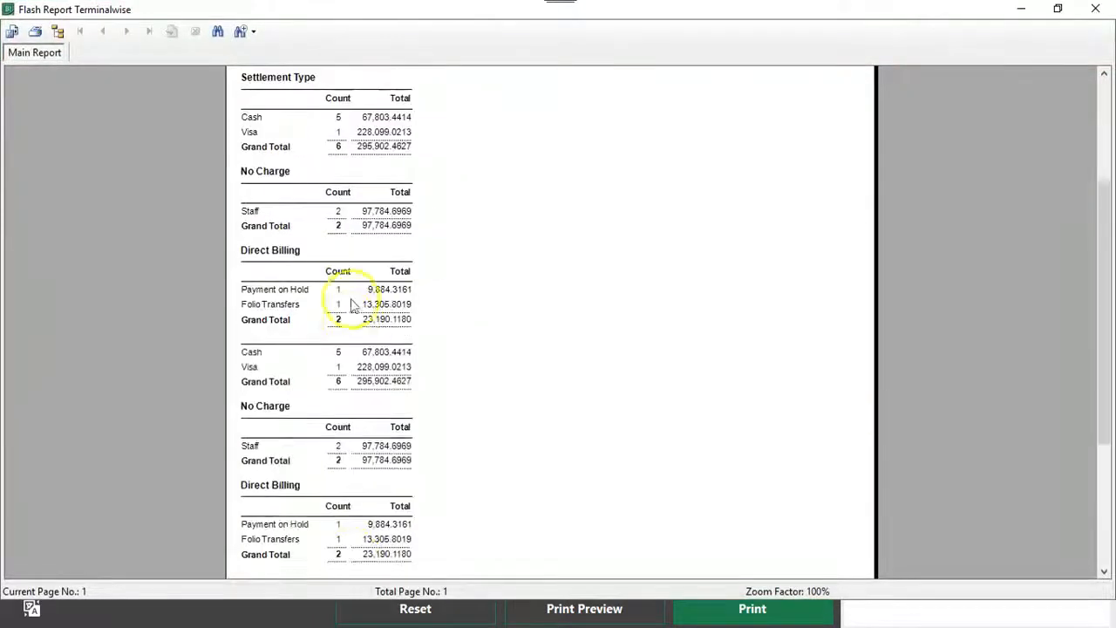
left_click(361, 324)
scroll(366, 322, "down", 5)
scroll(371, 248, "up", 2)
scroll(370, 249, "up", 3)
left_click(344, 144)
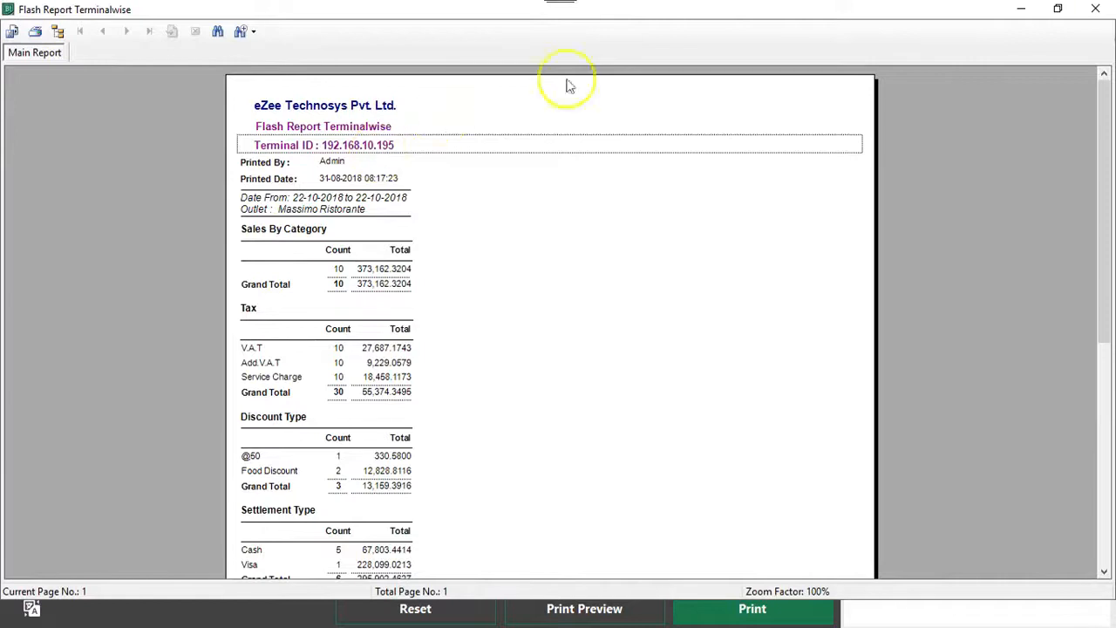
scroll(523, 226, "down", 5)
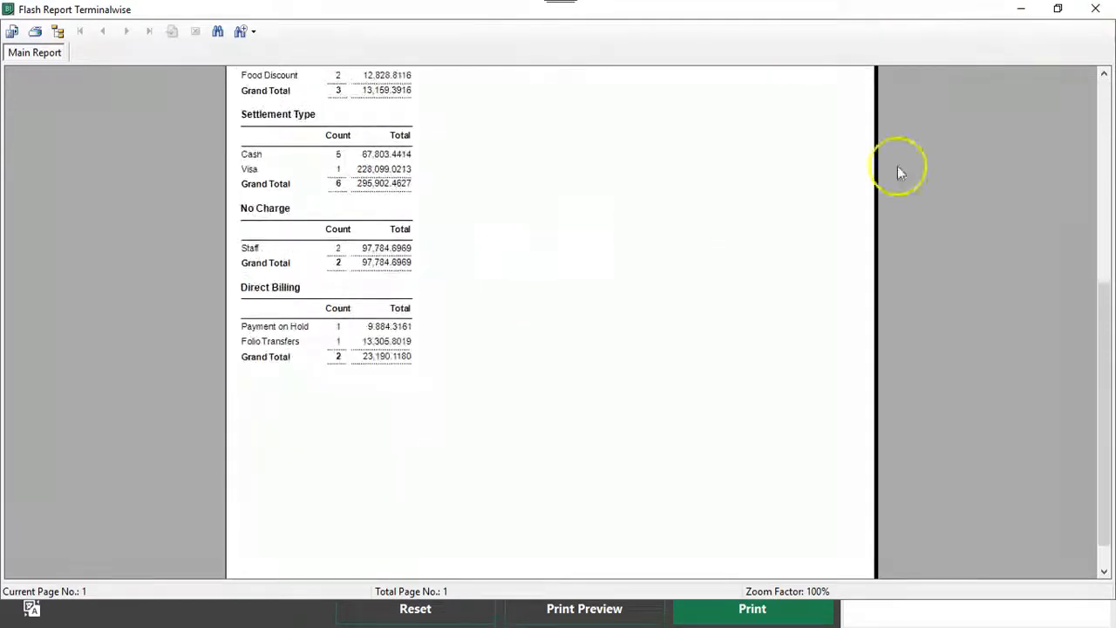
left_click(1093, 9)
Preview the Cashier Sales Report for user Admin with all order types, down to its payment summary
left_click(989, 160)
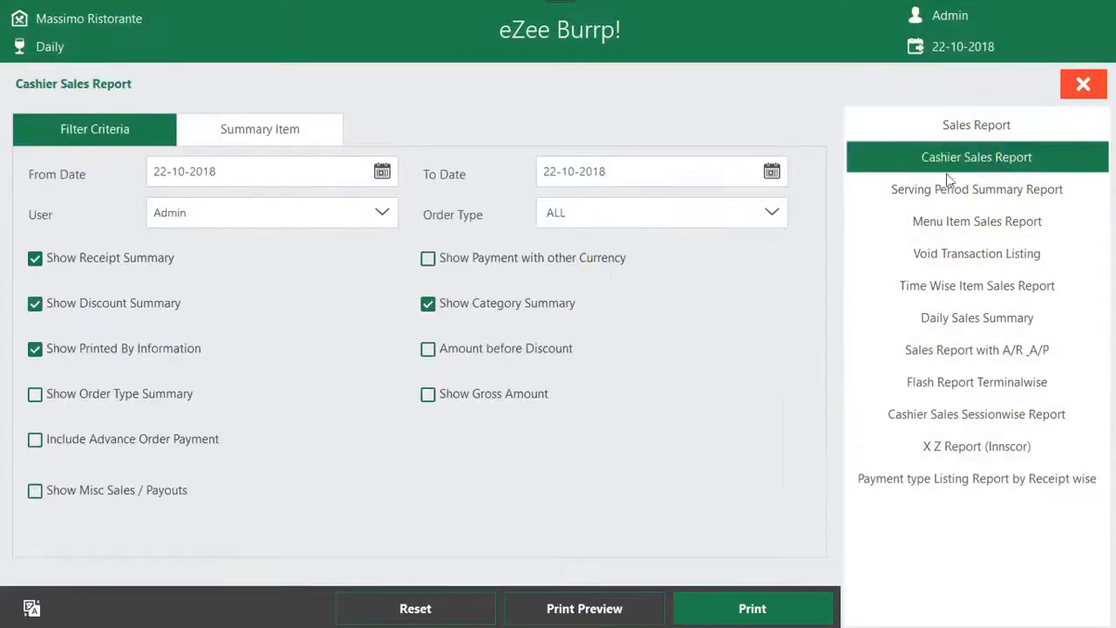
left_click(580, 611)
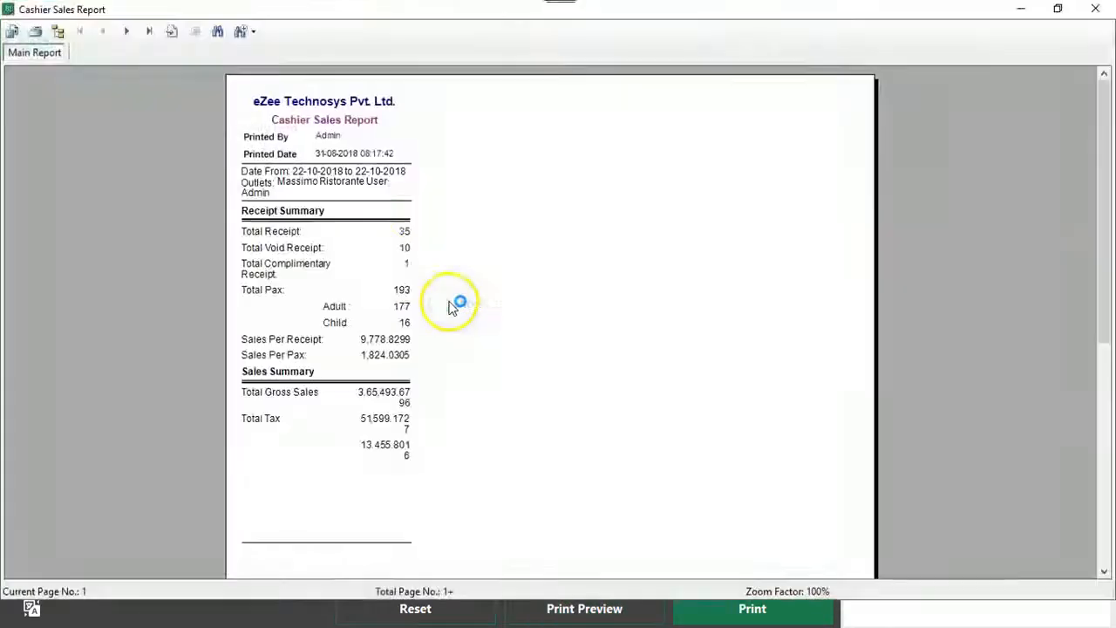
scroll(371, 288, "down", 5)
scroll(366, 356, "down", 3)
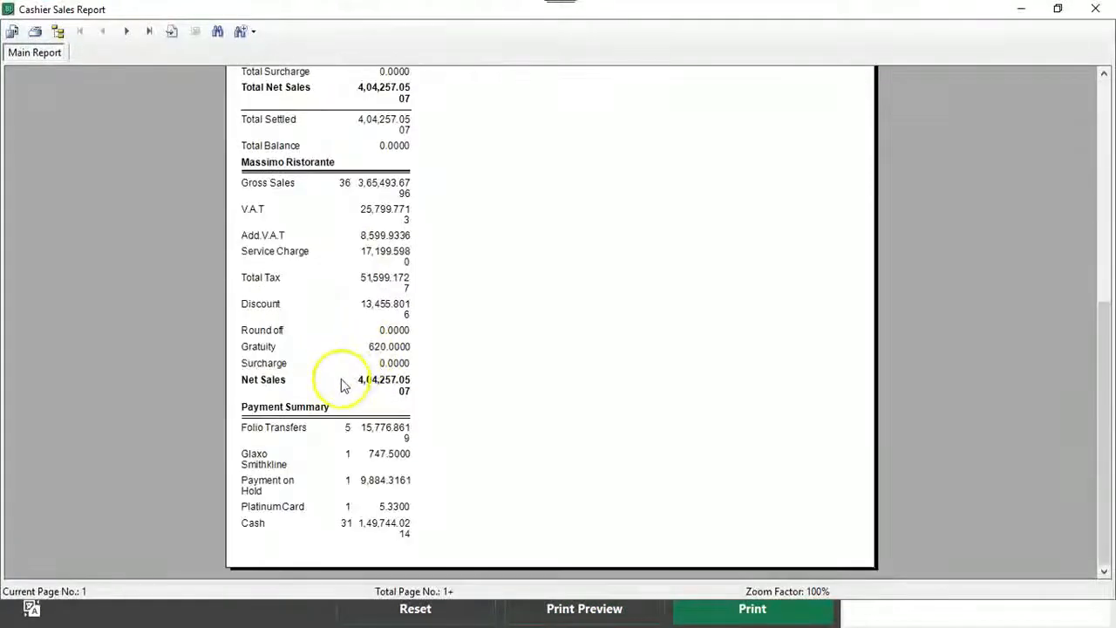
Examine the payment summary entries for folio transfers, cash, Platinum Card, Payment on Hold and Glaxo Smithkline
left_click(274, 428)
left_click(363, 429)
left_click(330, 428)
left_click(397, 427)
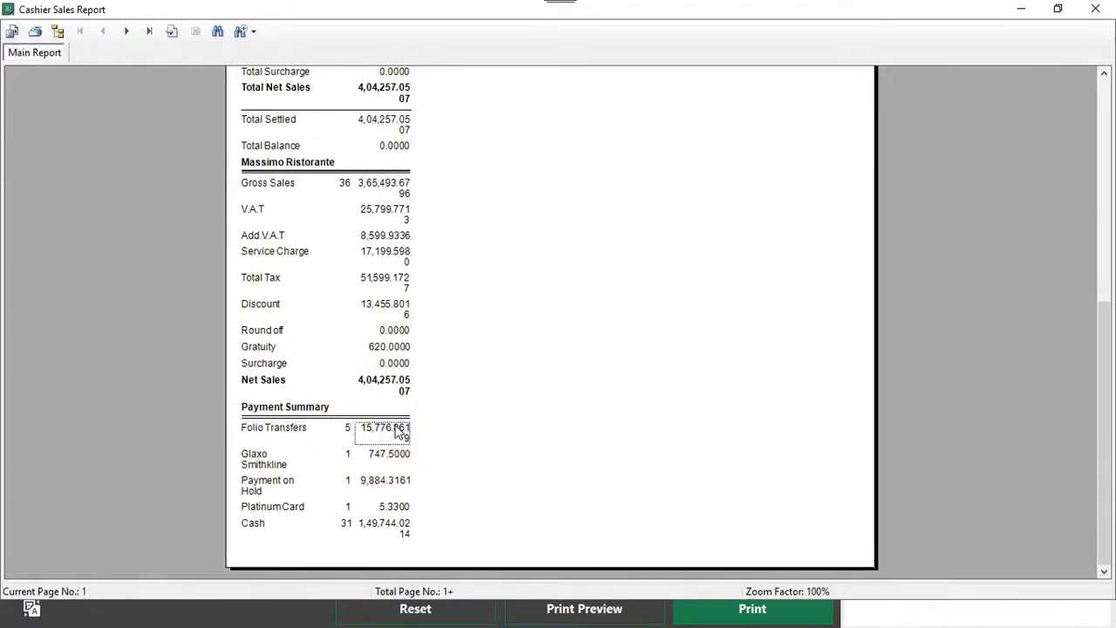
left_click(300, 528)
left_click(282, 506)
left_click(273, 479)
left_click(266, 458)
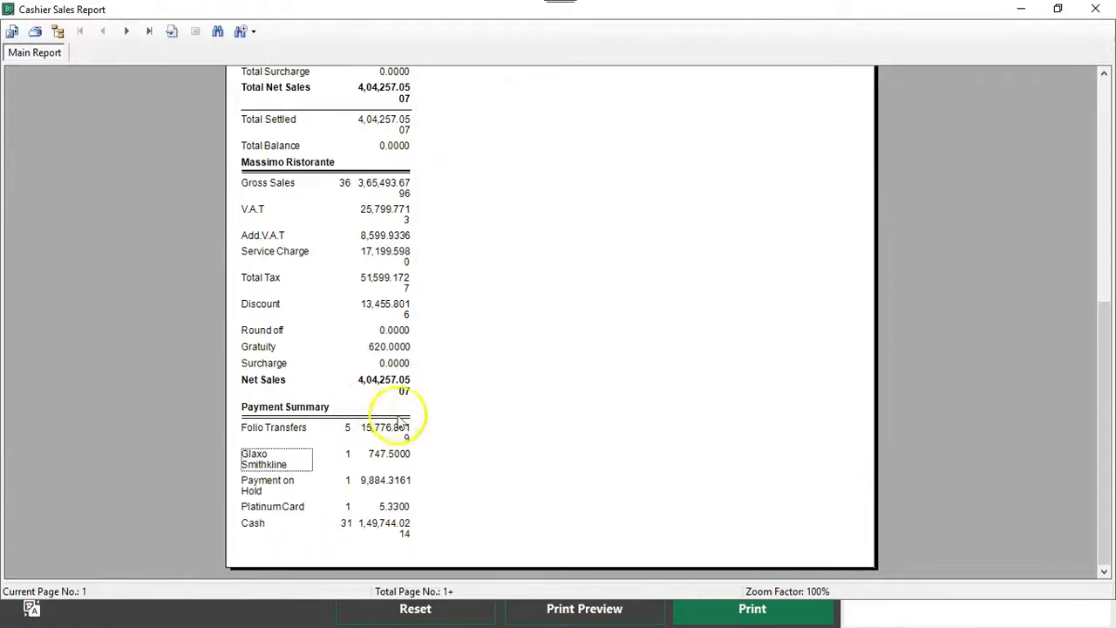
Review the Visa, discount and category summaries on the Cashier Sales Report's second page, and return to the main screen
left_click(135, 33)
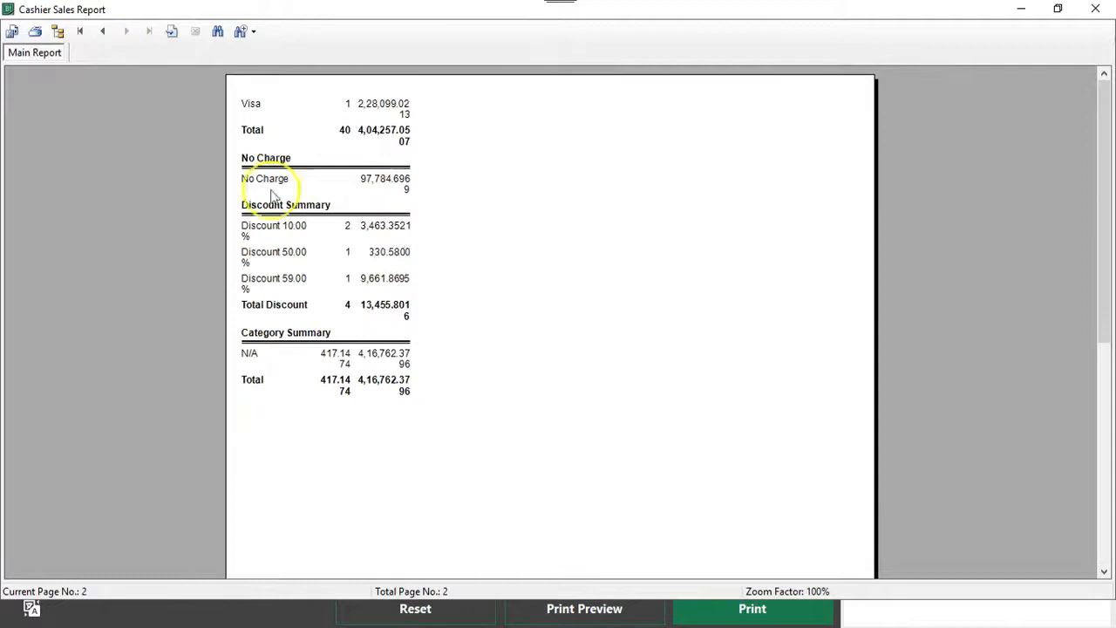
left_click(257, 118)
left_click(345, 103)
left_click(270, 227)
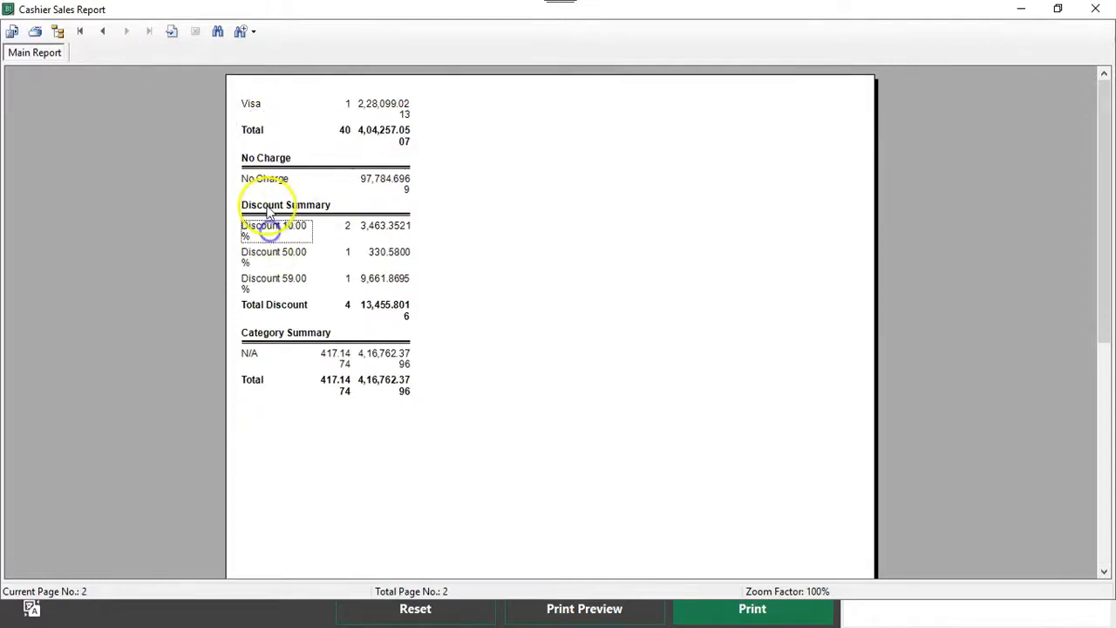
left_click(262, 255)
left_click(281, 279)
left_click(288, 333)
left_click(272, 355)
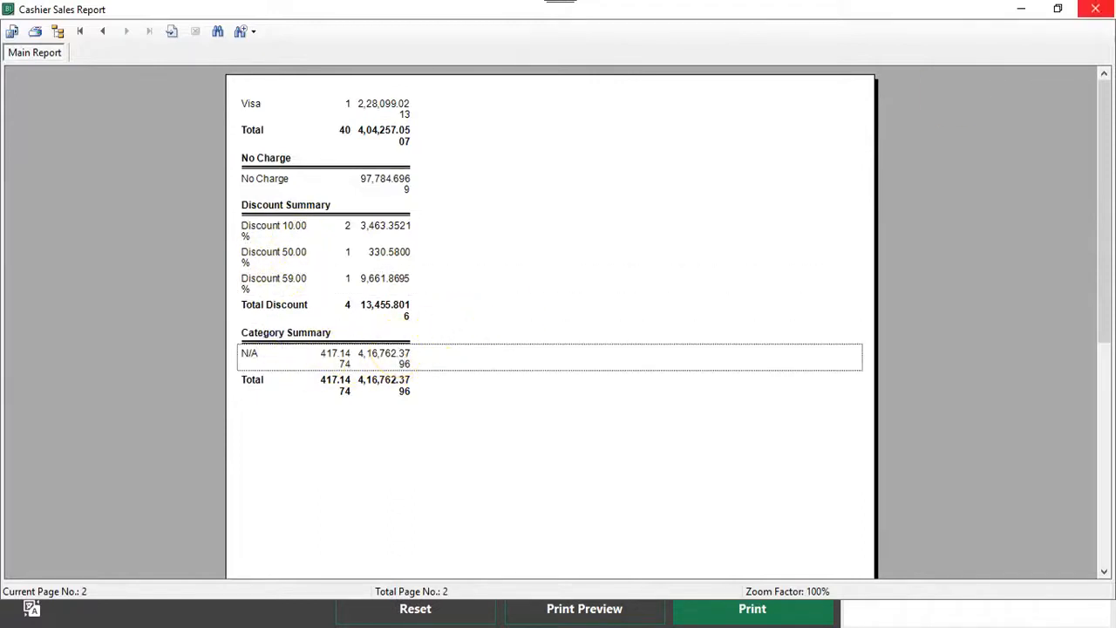
left_click(1095, 9)
left_click(1101, 81)
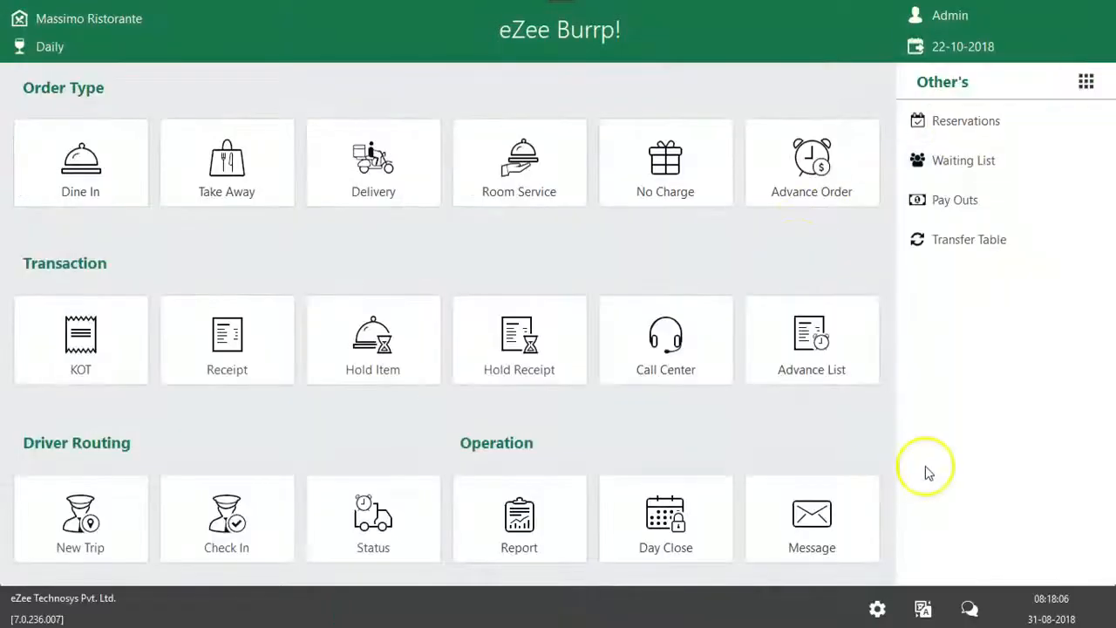
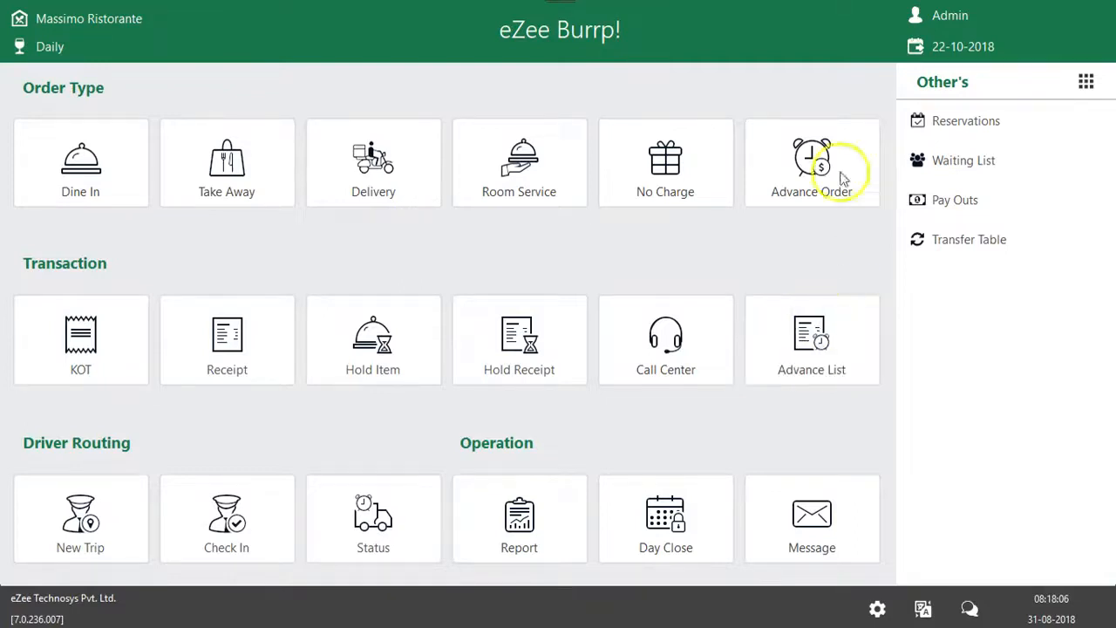
Start closing the current Admin shift and confirm it to bring up the cash drawer count
left_click(953, 16)
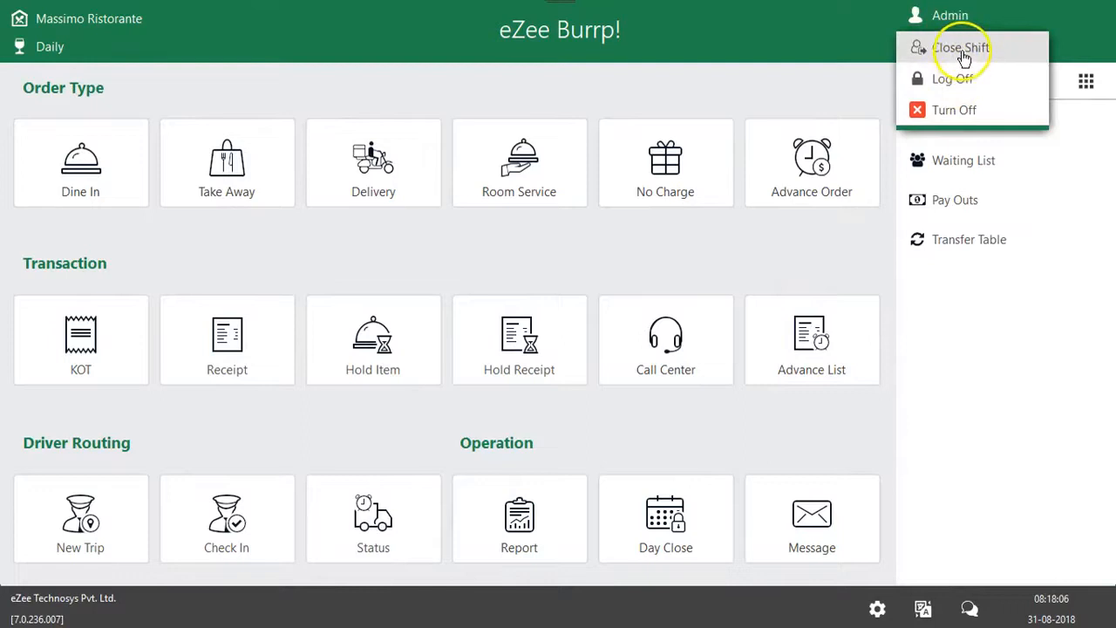
left_click(962, 50)
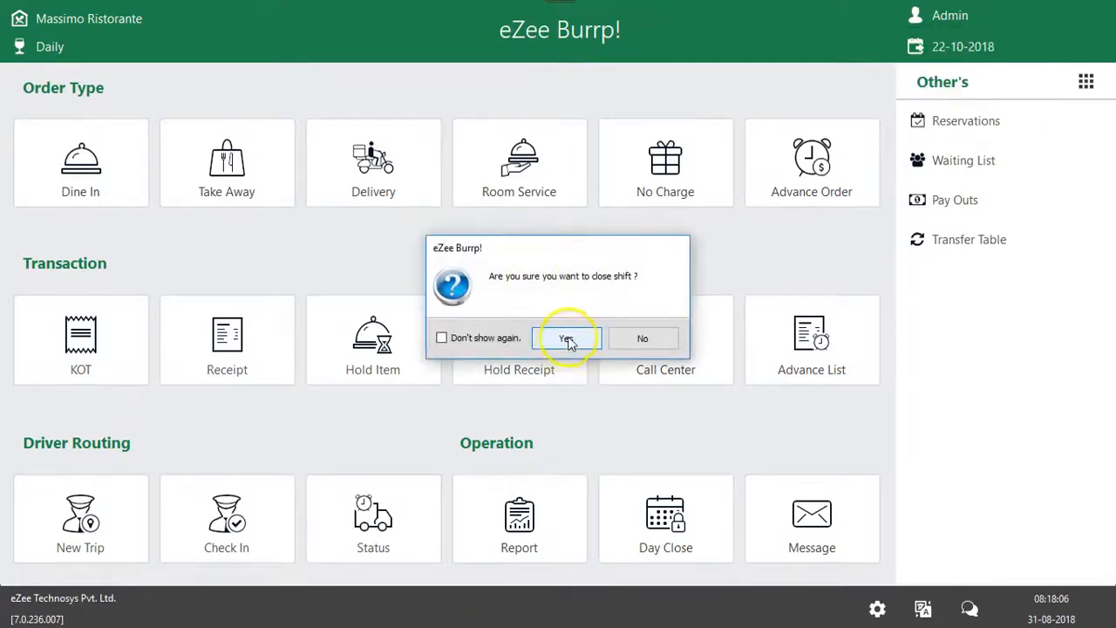
left_click(568, 340)
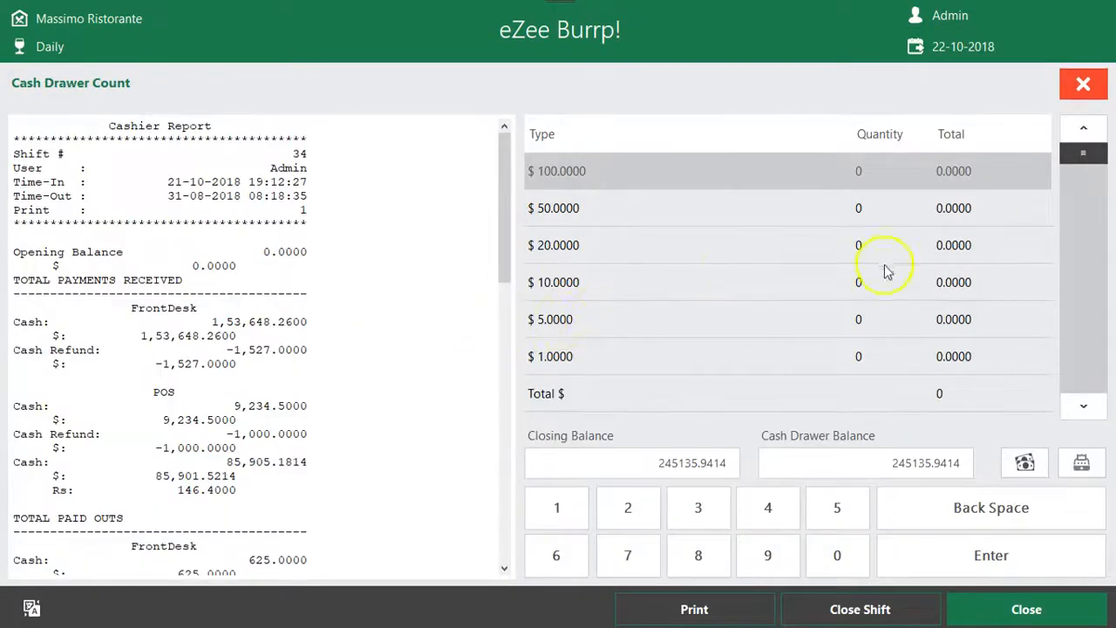
left_click_drag(507, 153, 493, 87)
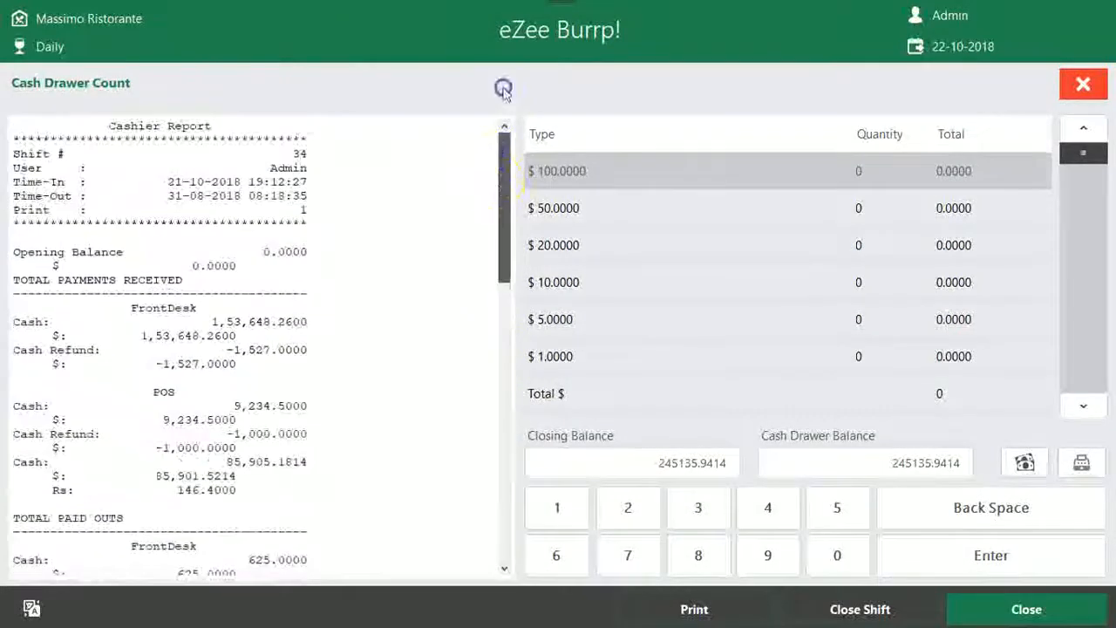
Enter the cash drawer quantities: 10 for $100, 5 for $50, 10 for $20 and 500 for $10
left_click(868, 172)
type("10")
key("Return")
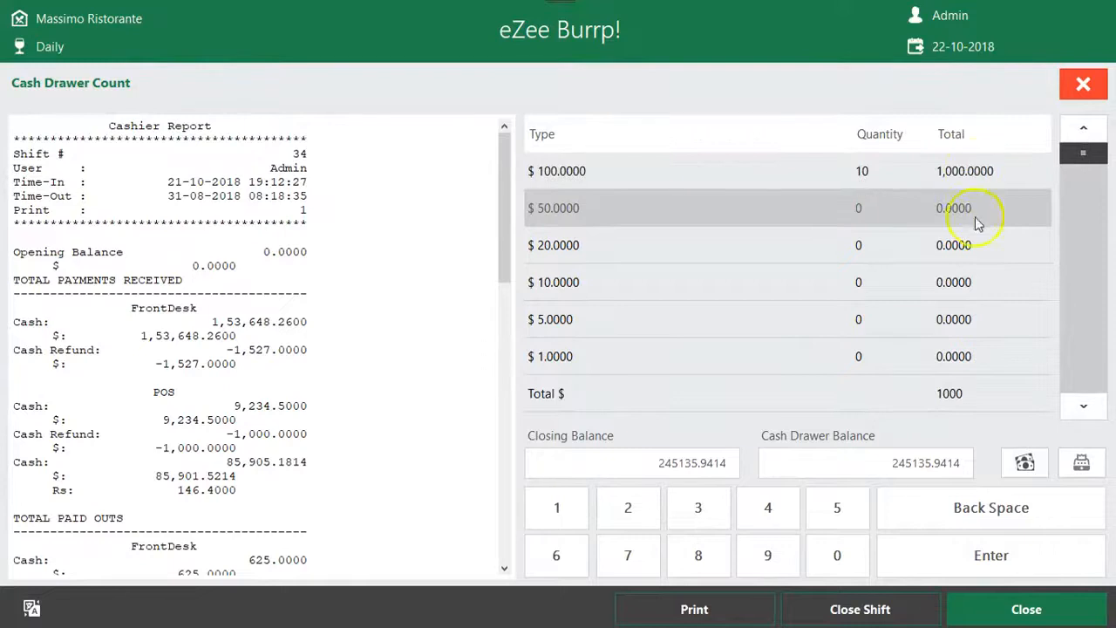
left_click(886, 224)
key("Return")
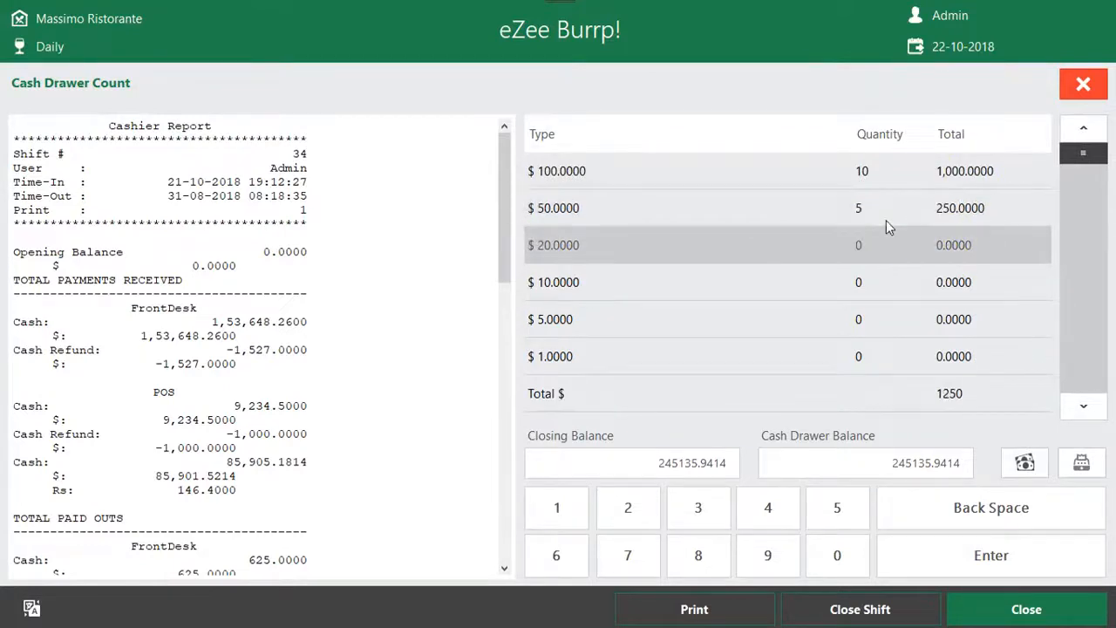
left_click(874, 256)
type("10")
key("Return")
left_click(863, 280)
key("Return")
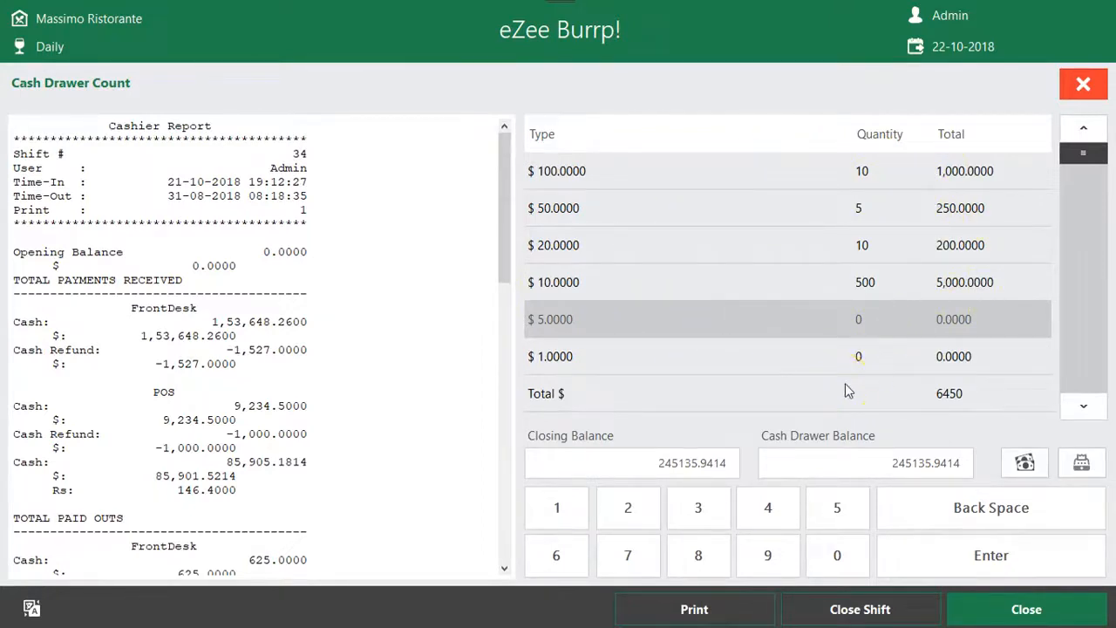
Review the shift number, user, time-in and time-out in the Cashier Report header
left_click_drag(502, 249, 500, 199)
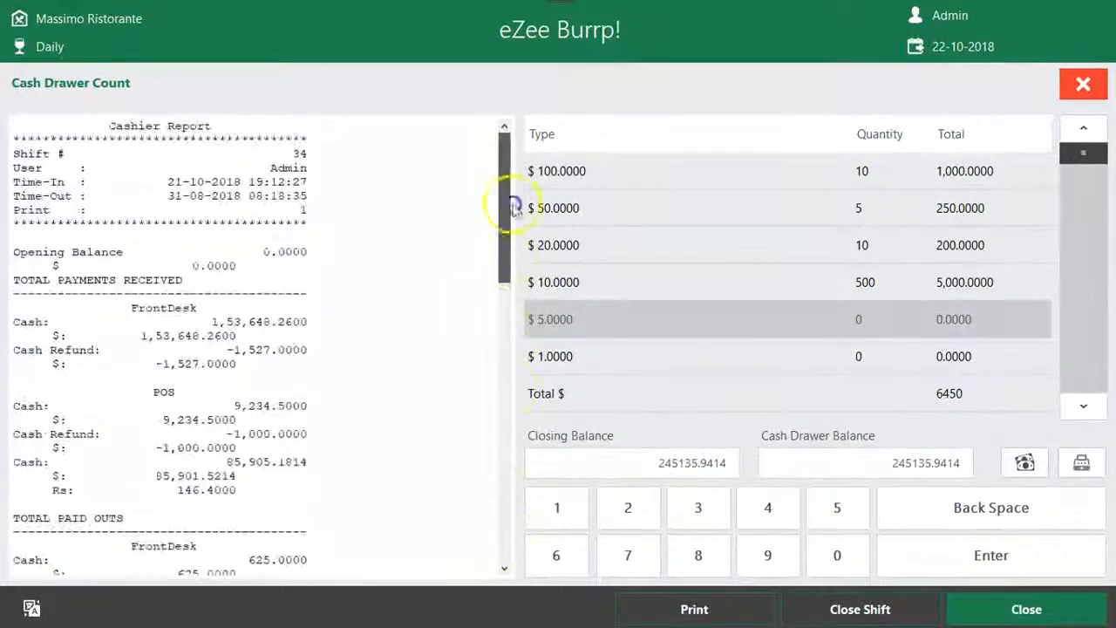
left_click_drag(18, 153, 299, 153)
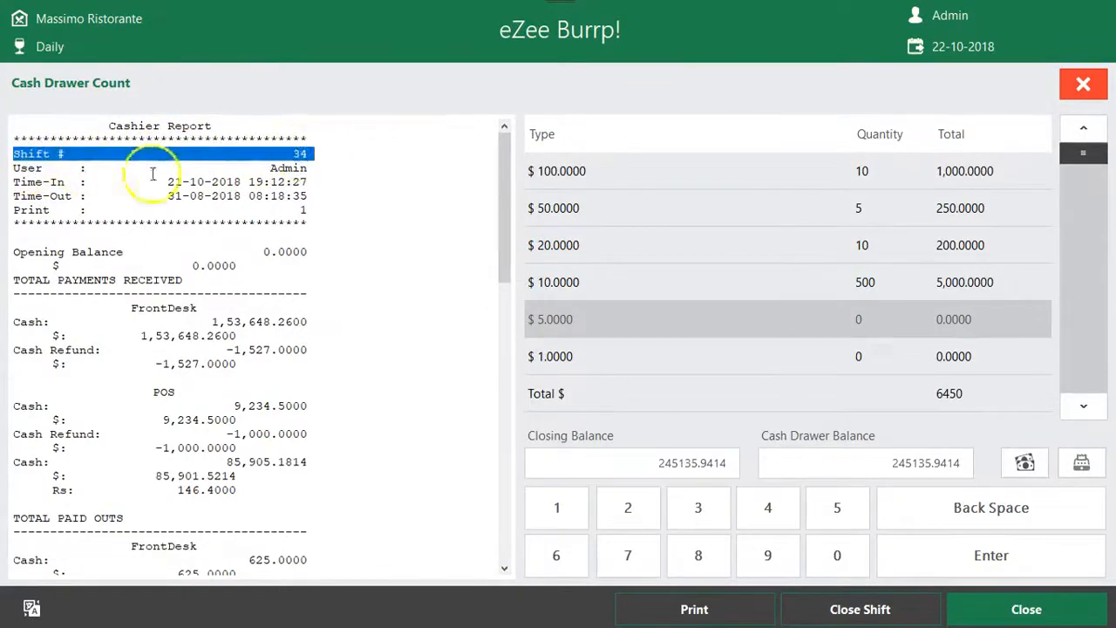
left_click_drag(50, 167, 388, 166)
left_click_drag(167, 180, 346, 181)
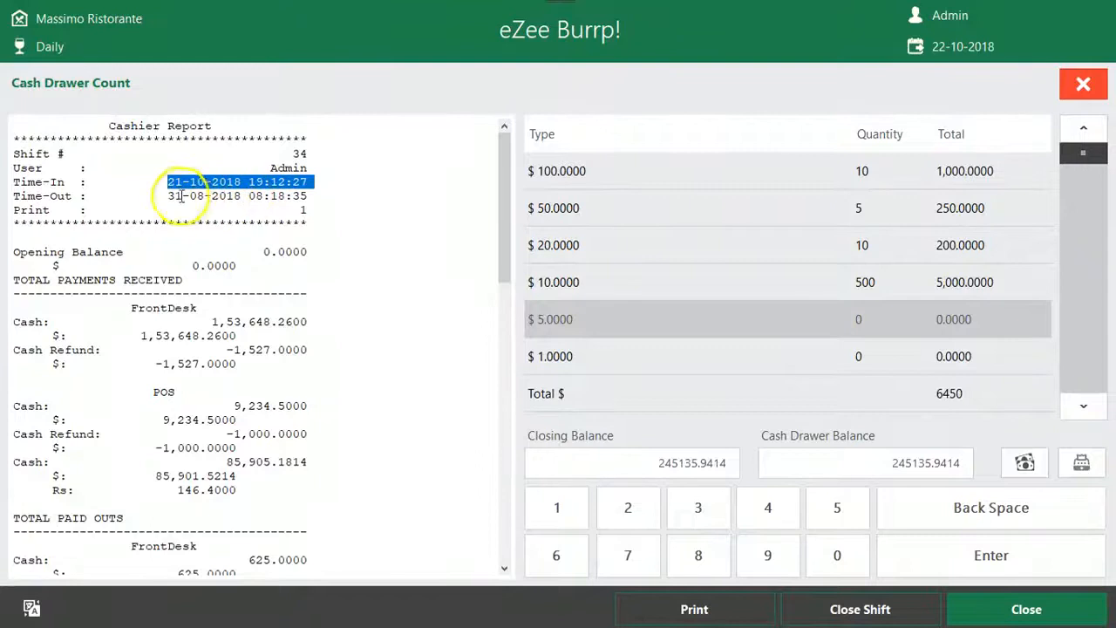
left_click_drag(167, 196, 335, 197)
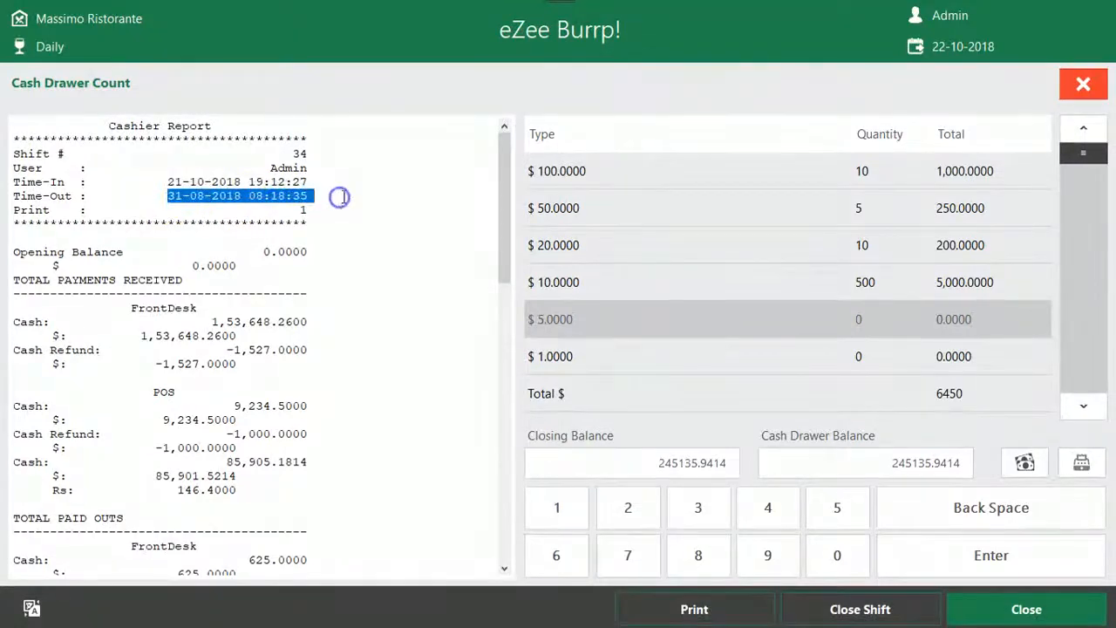
Examine the opening balance and the FrontDesk and POS payments received in the Cashier Report
scroll(343, 197, "down", 2)
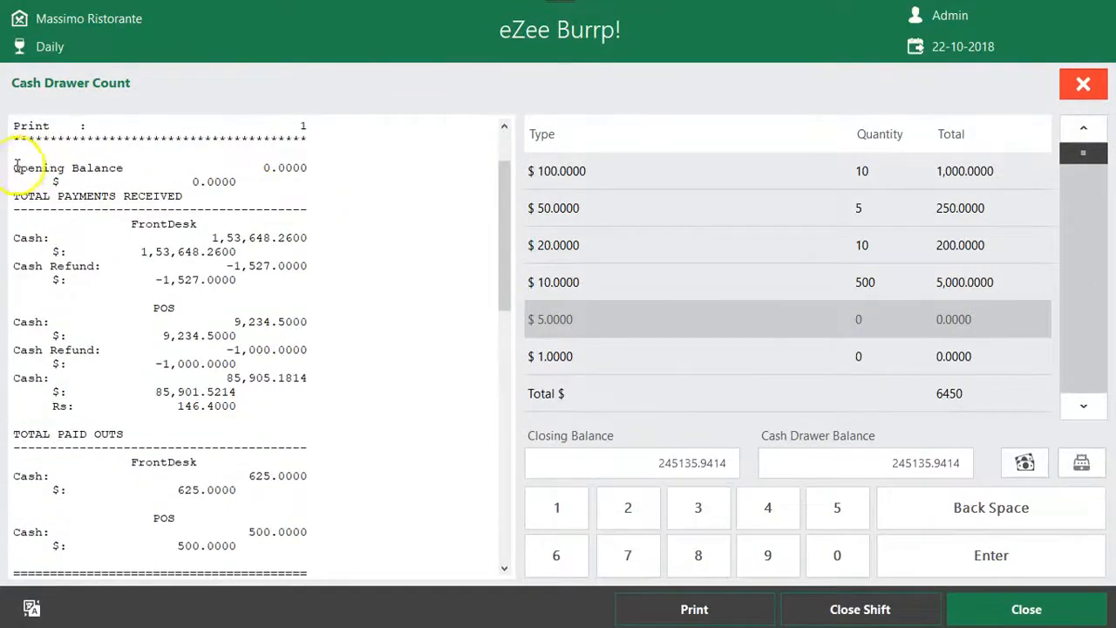
left_click_drag(17, 166, 124, 166)
left_click_drag(287, 168, 317, 181)
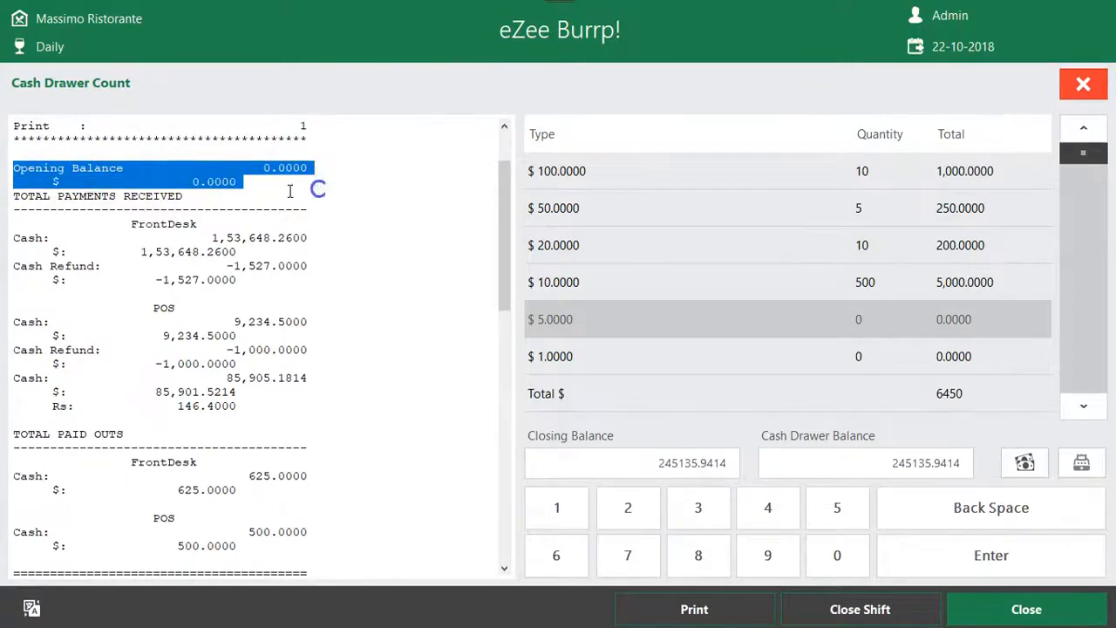
left_click_drag(18, 198, 298, 414)
left_click_drag(20, 218, 296, 276)
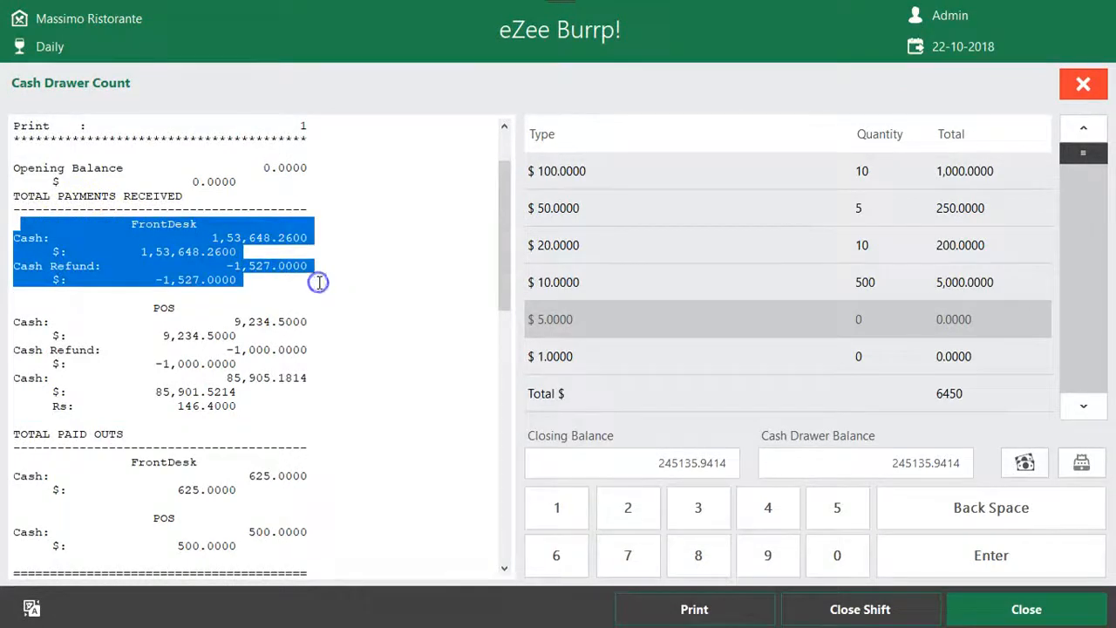
left_click(256, 277)
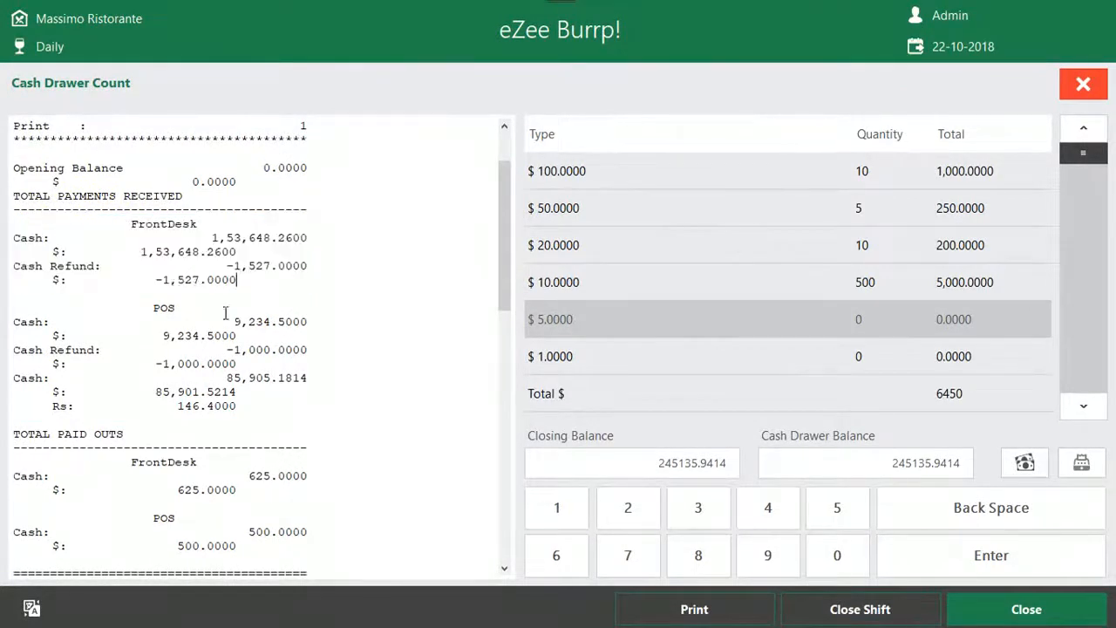
left_click_drag(139, 307, 296, 403)
left_click_drag(144, 309, 221, 317)
scroll(366, 354, "down", 3)
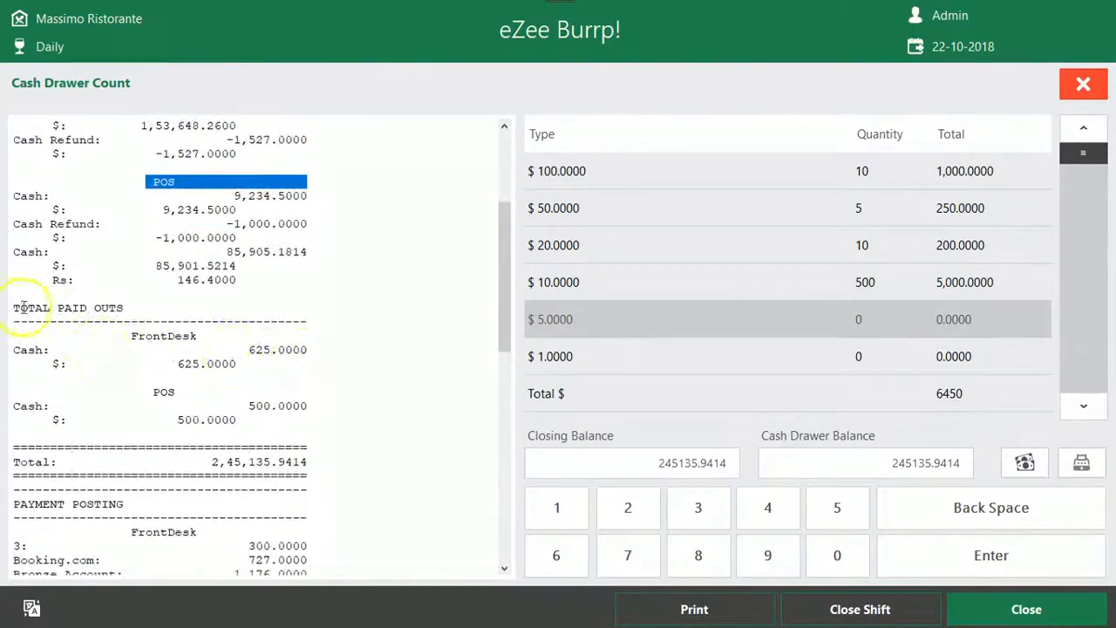
Review the total paid outs and the payment posting section of the Cashier Report
left_click_drag(18, 307, 317, 427)
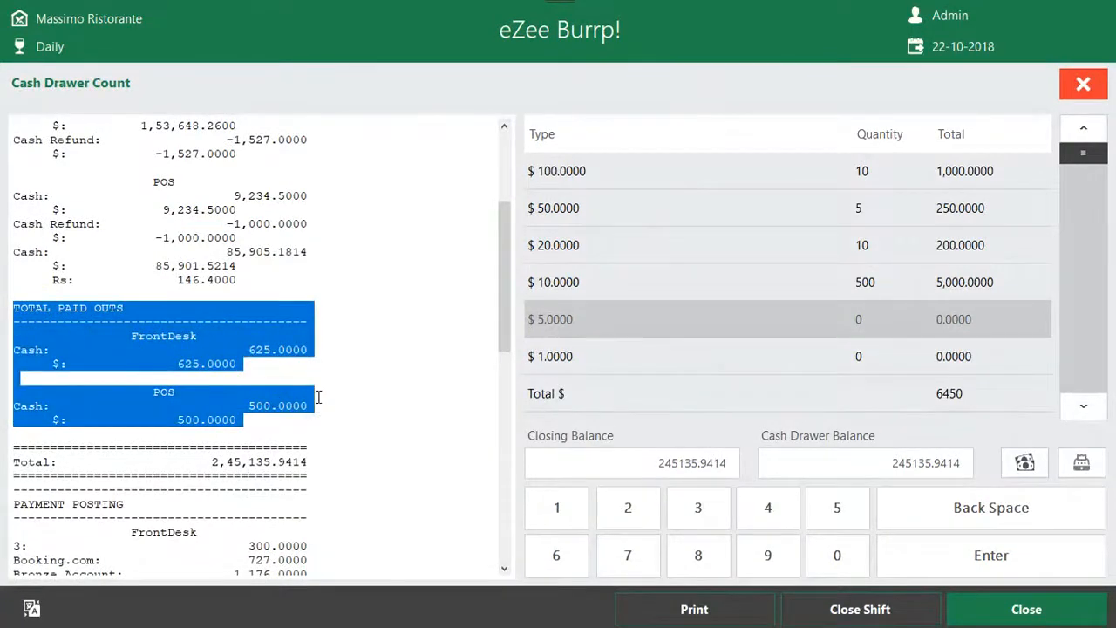
scroll(318, 397, "down", 4)
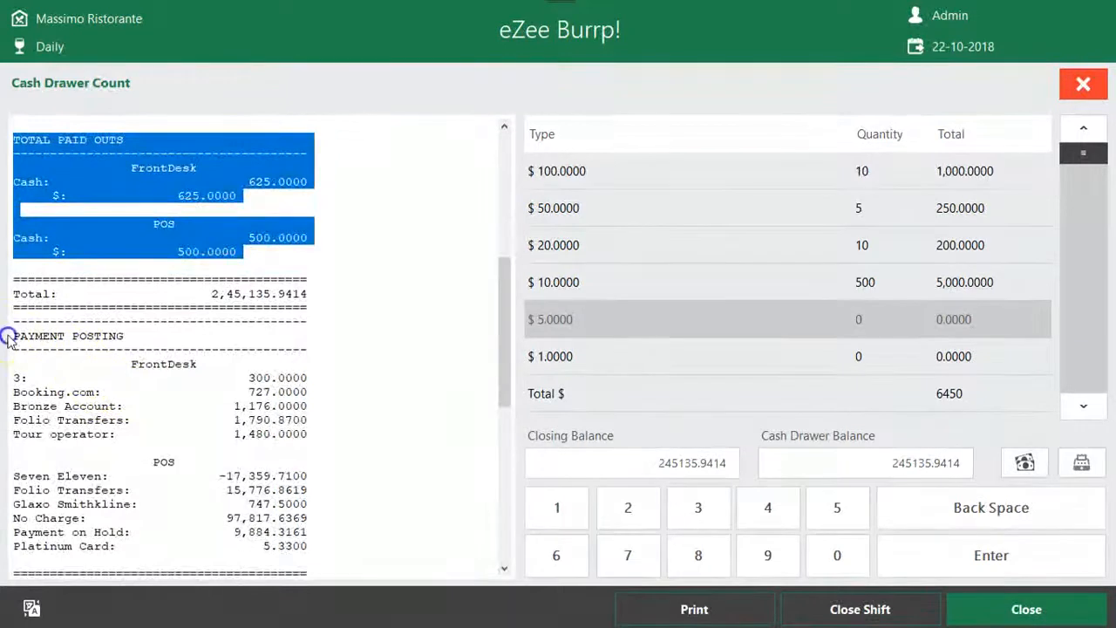
left_click(34, 340)
triple_click(34, 340)
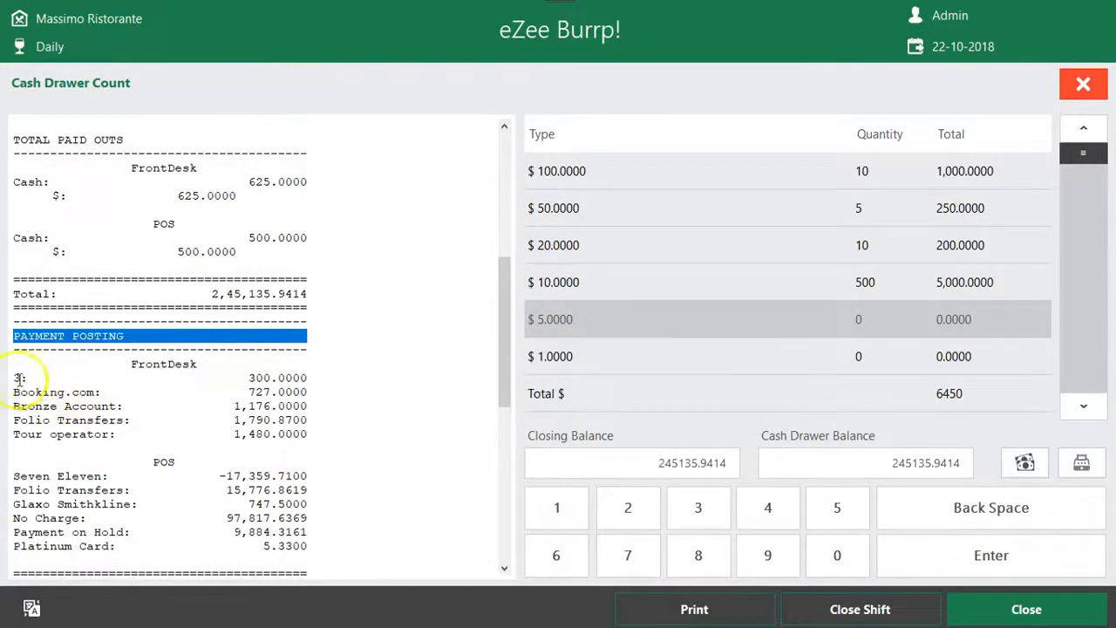
scroll(119, 440, "down", 4)
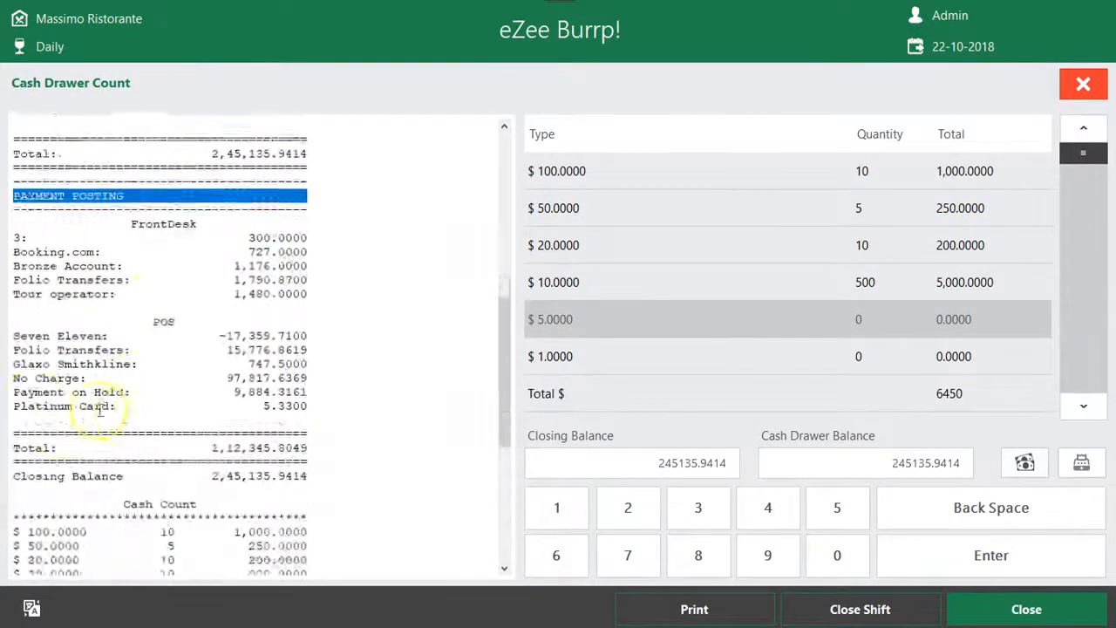
left_click_drag(13, 335, 336, 385)
left_click(152, 333)
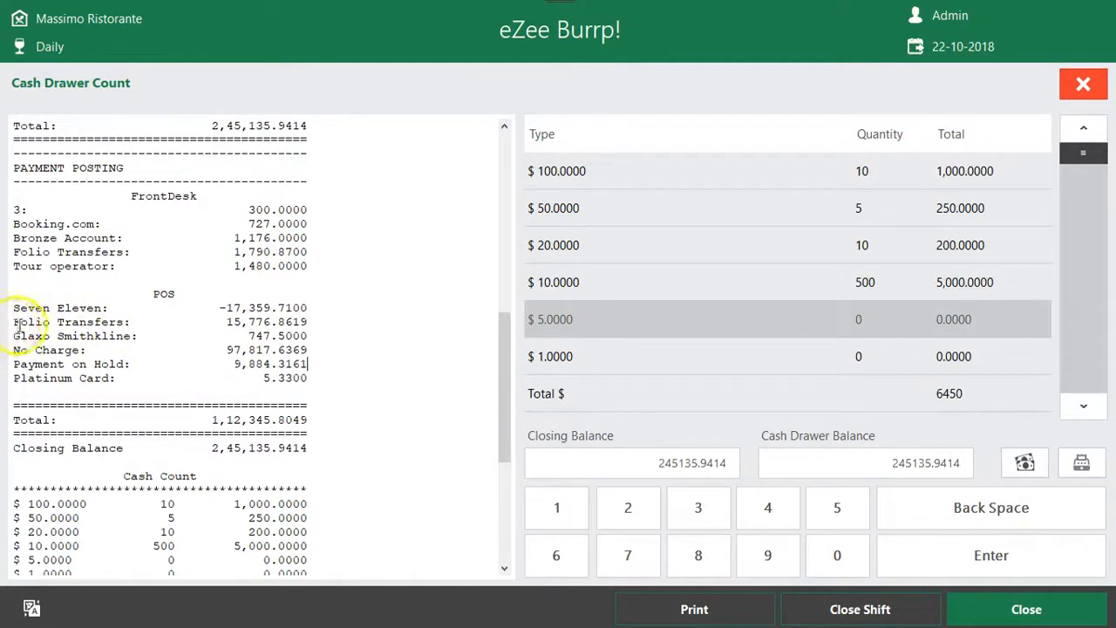
Examine the payment posting entries for folio transfers, Glaxo Smithkline, the FrontDesk accounts and Payment on Hold
left_click_drag(14, 322, 335, 326)
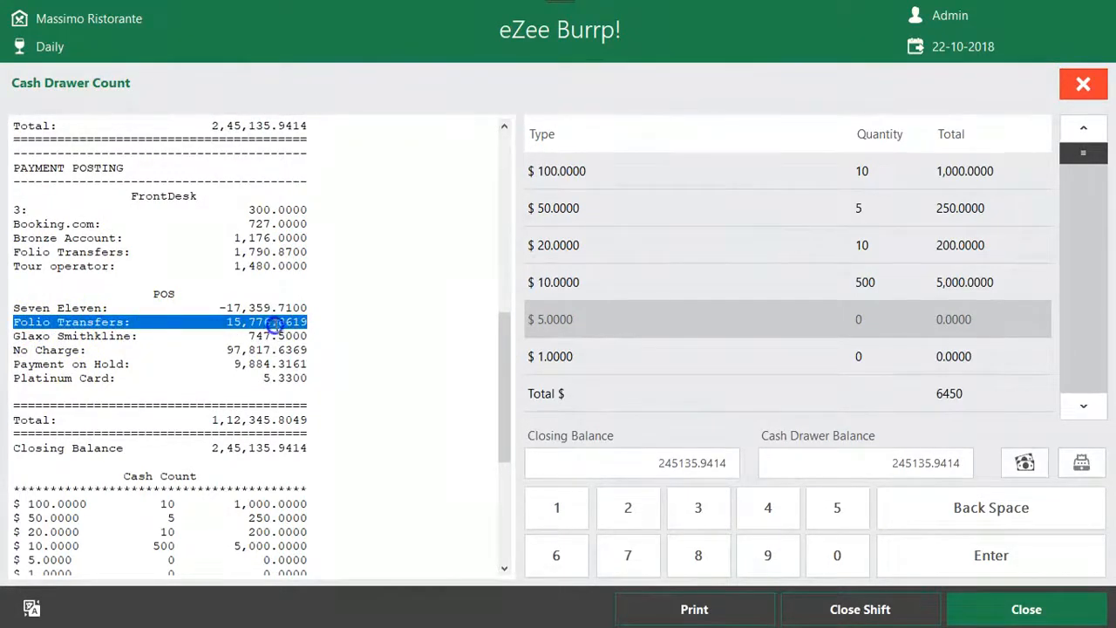
left_click(177, 335)
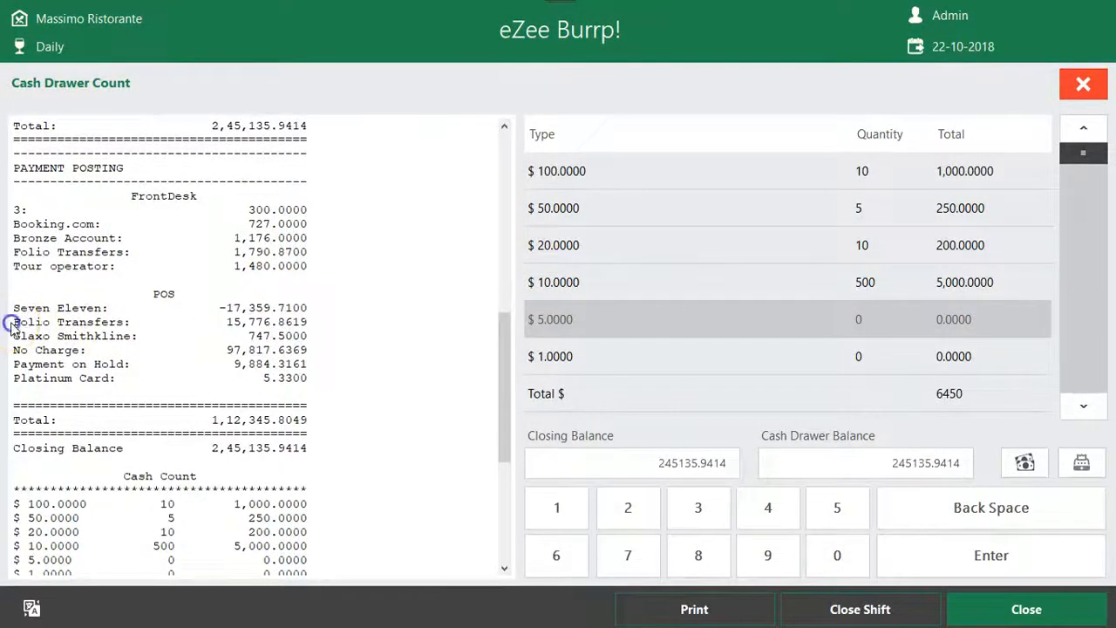
left_click_drag(50, 343, 144, 338)
left_click_drag(16, 225, 316, 263)
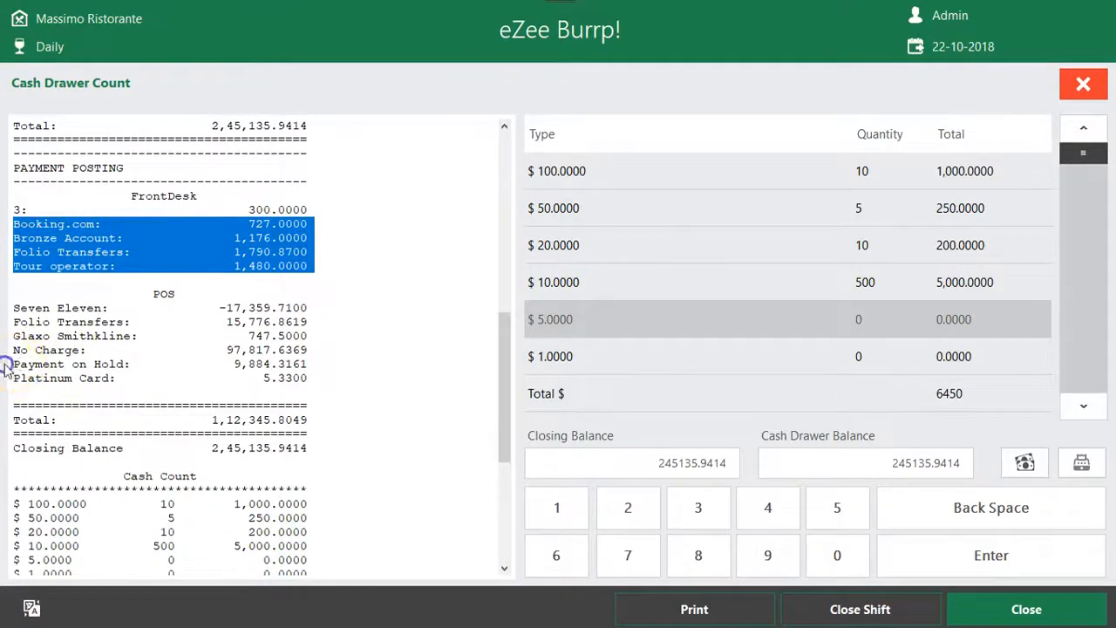
left_click_drag(26, 363, 331, 365)
left_click(112, 379)
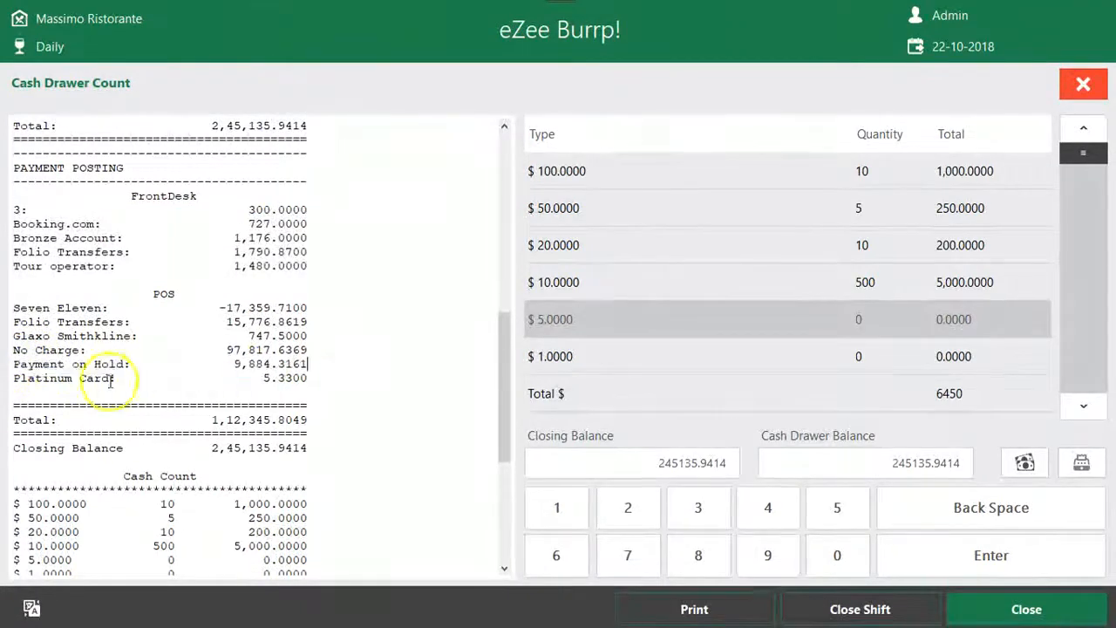
Compare the Cashier Report's cash count section with the quantities entered for each denomination
scroll(323, 423, "down", 7)
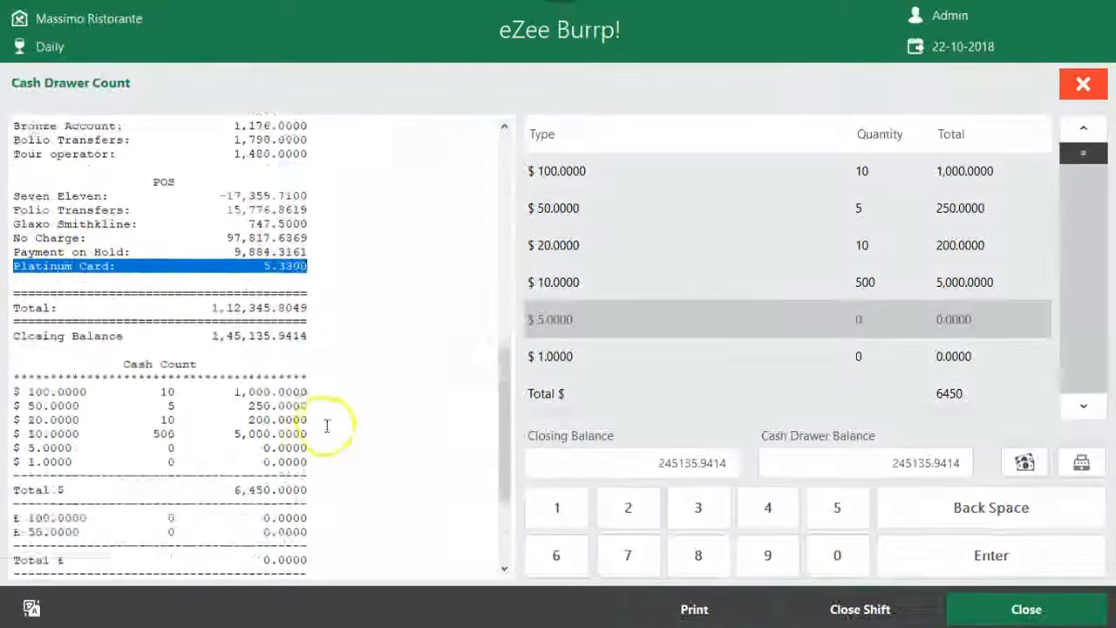
left_click_drag(159, 206, 536, 219)
left_click(866, 168)
left_click(865, 211)
left_click(867, 253)
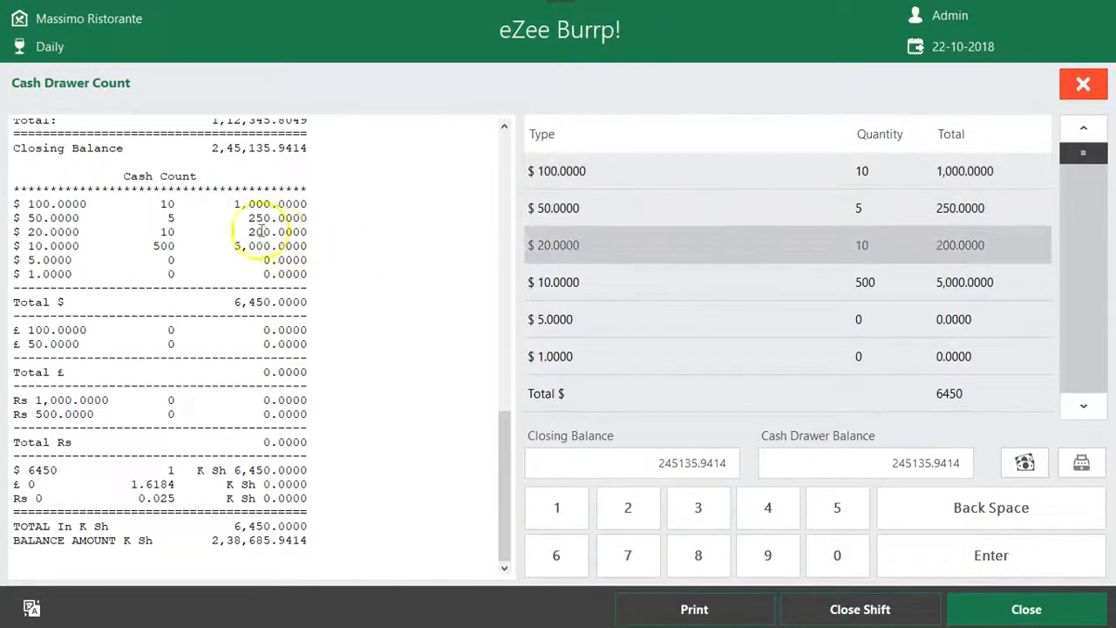
left_click_drag(154, 203, 179, 245)
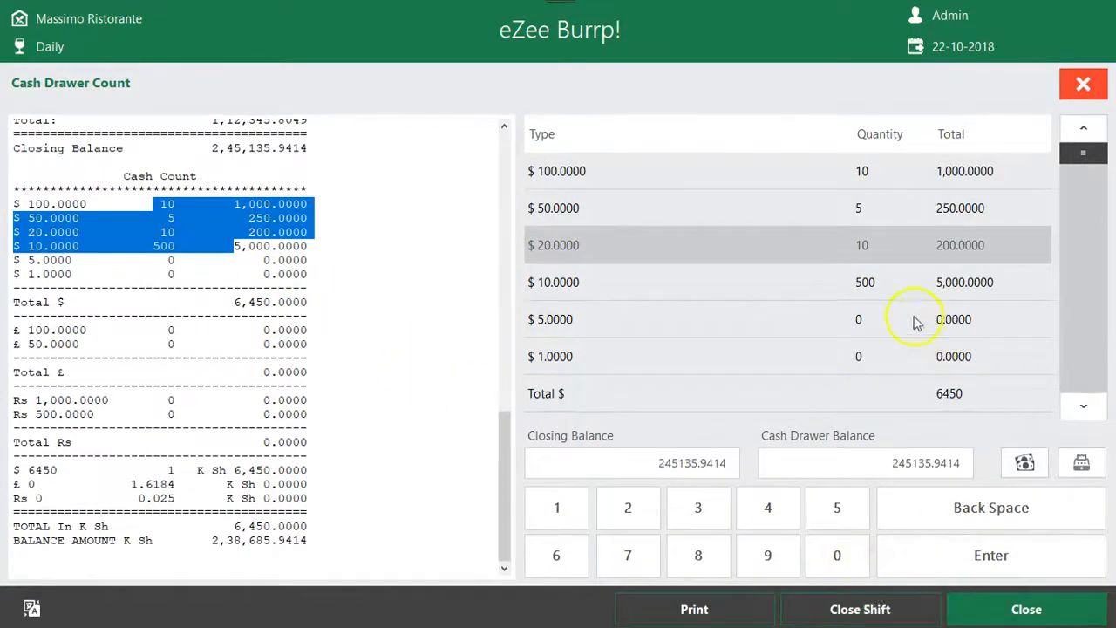
Print the shift report, dismiss the file notification and close the shift
left_click(698, 609)
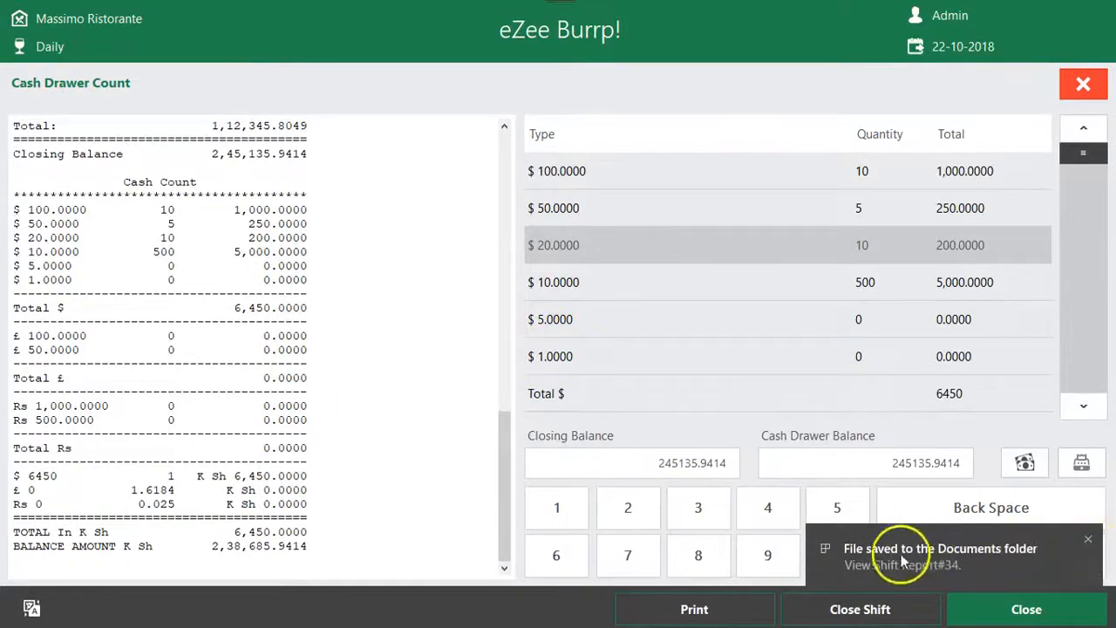
left_click(1087, 539)
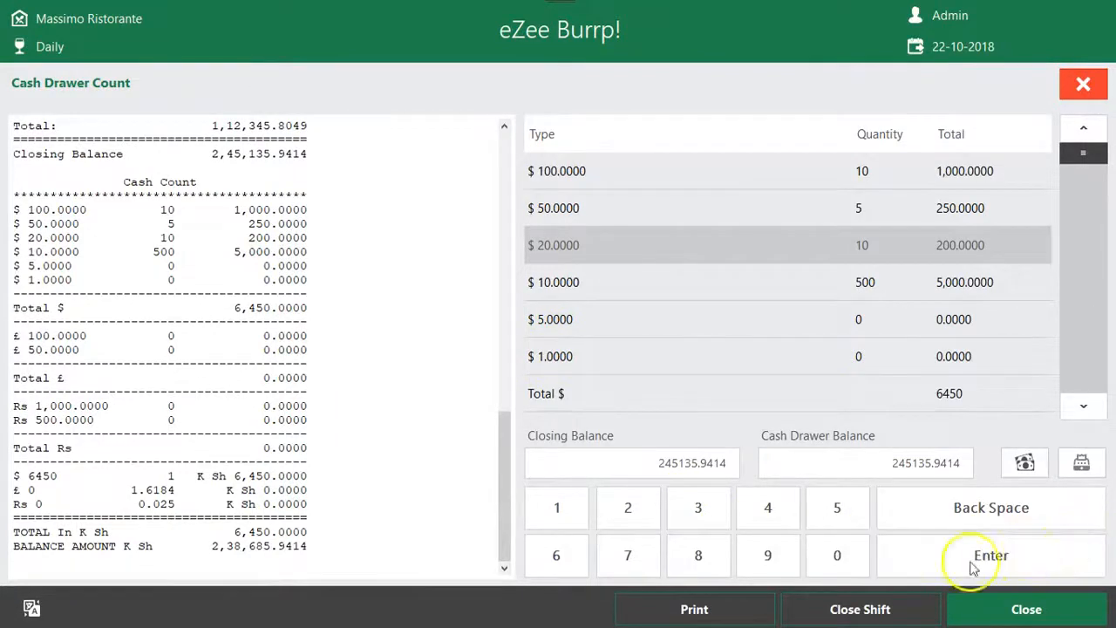
left_click(901, 607)
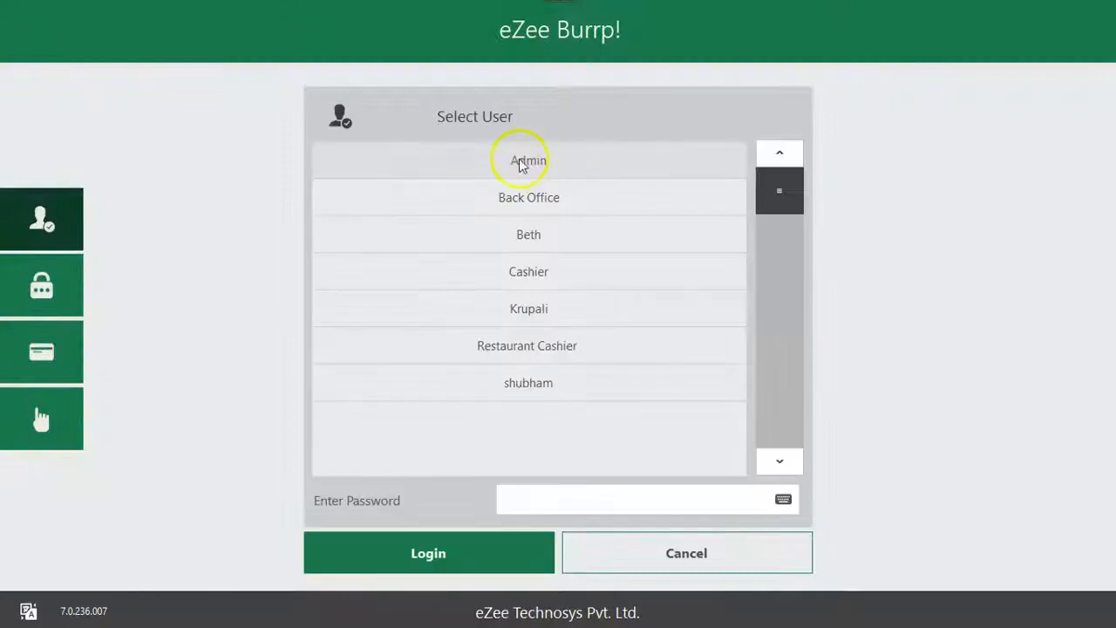
Log in as Admin and open a new shift with a balance of 1000 at the Massimo Ristorante outlet
left_click(471, 558)
left_click(599, 497)
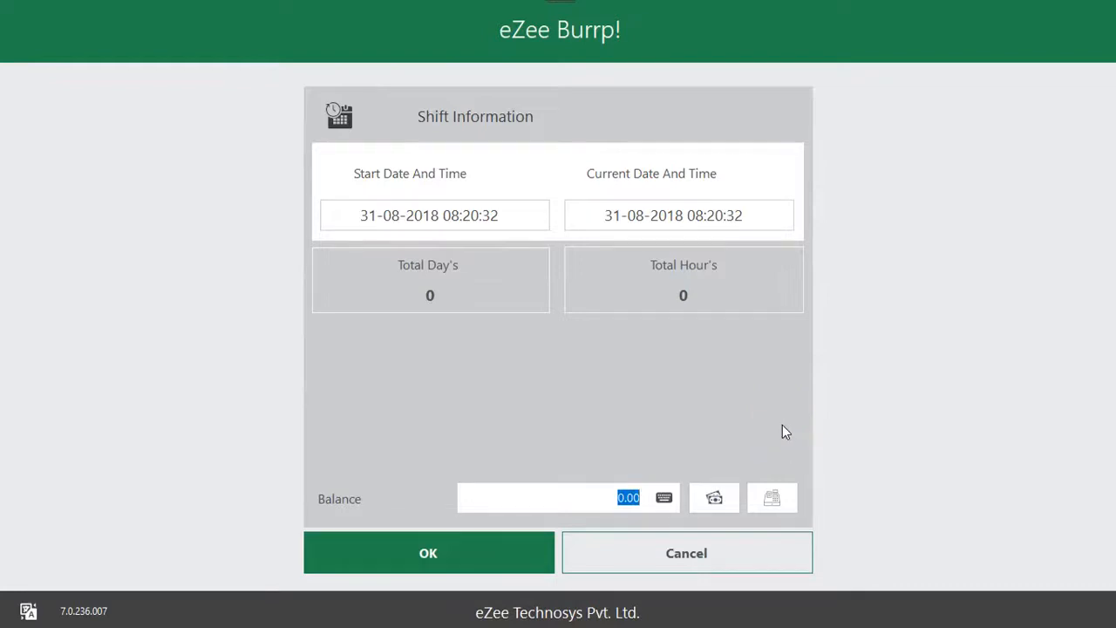
type("1000")
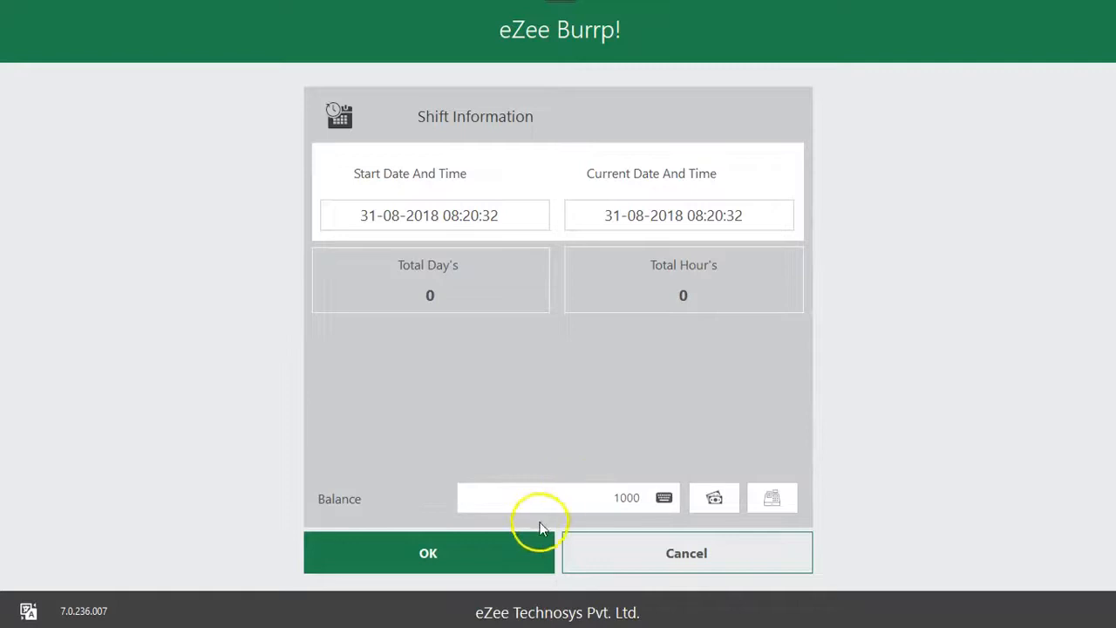
left_click(511, 549)
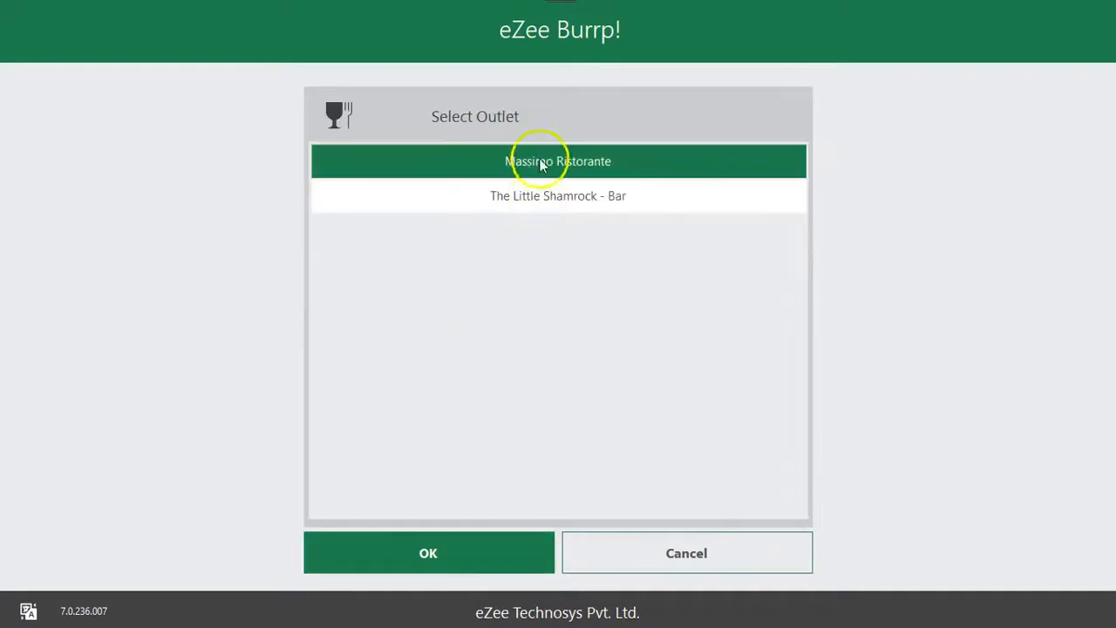
left_click(473, 534)
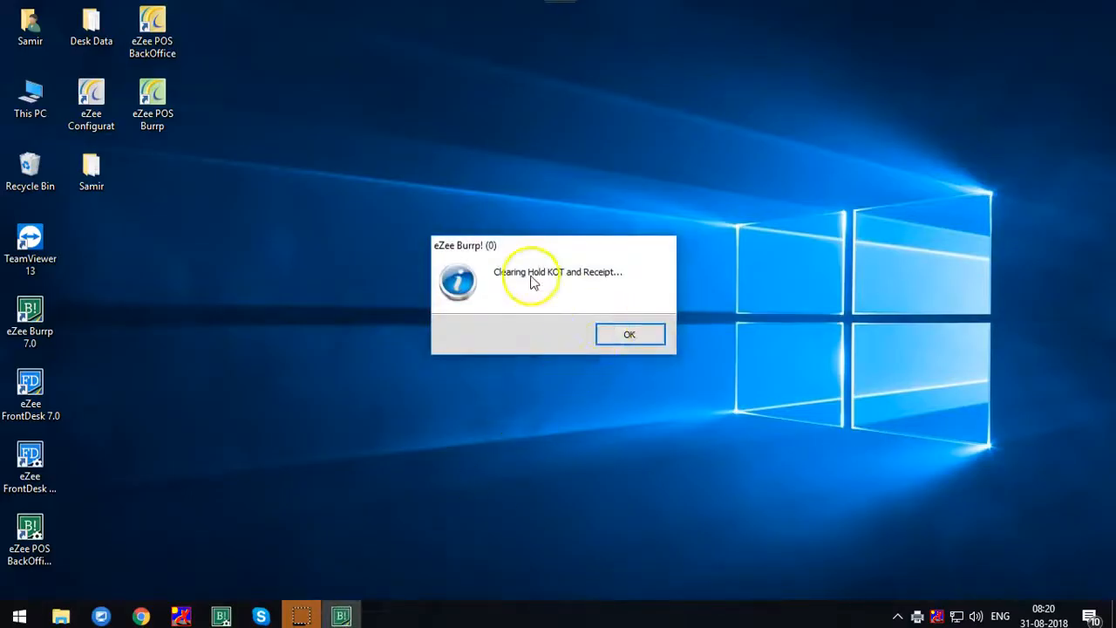
Dismiss the notice about clearing held KOTs and receipts and open the reservation list
left_click(626, 338)
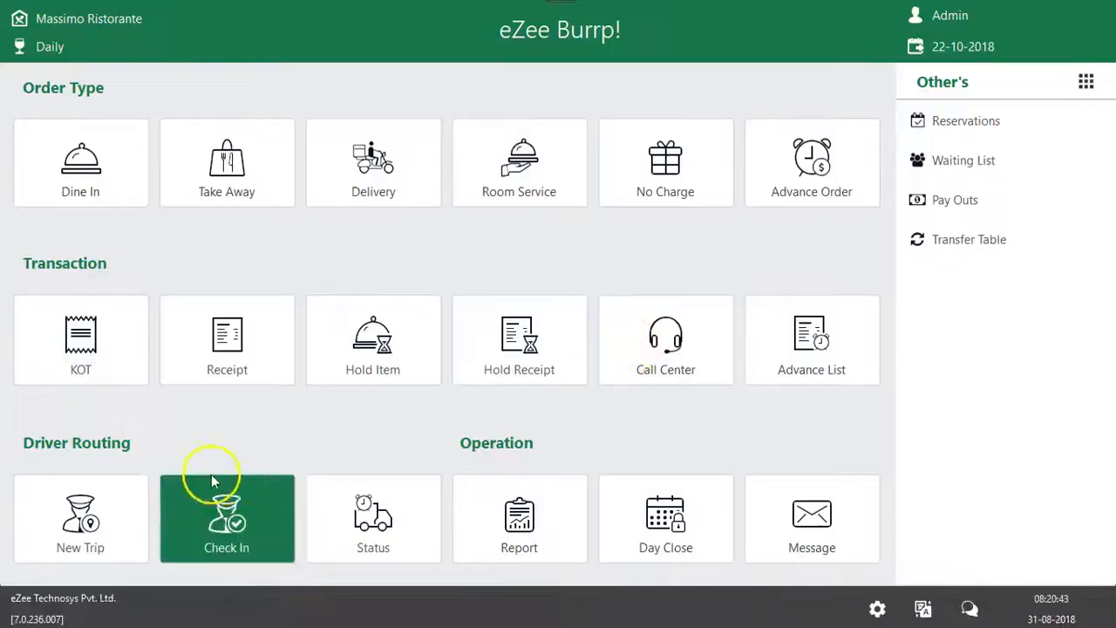
left_click(950, 126)
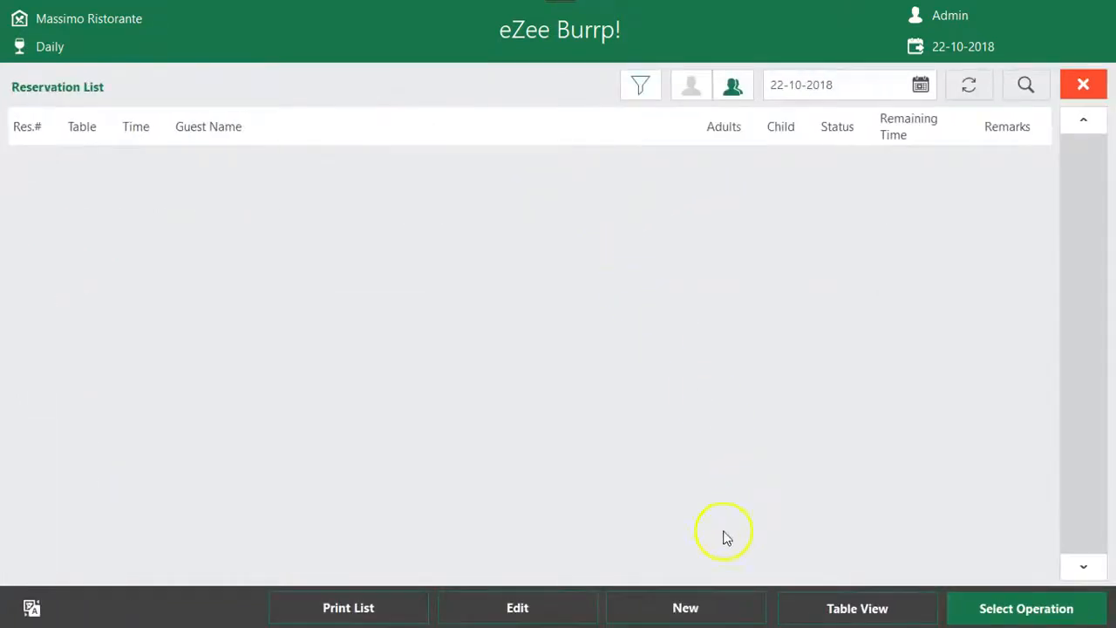
left_click(673, 599)
left_click(244, 249)
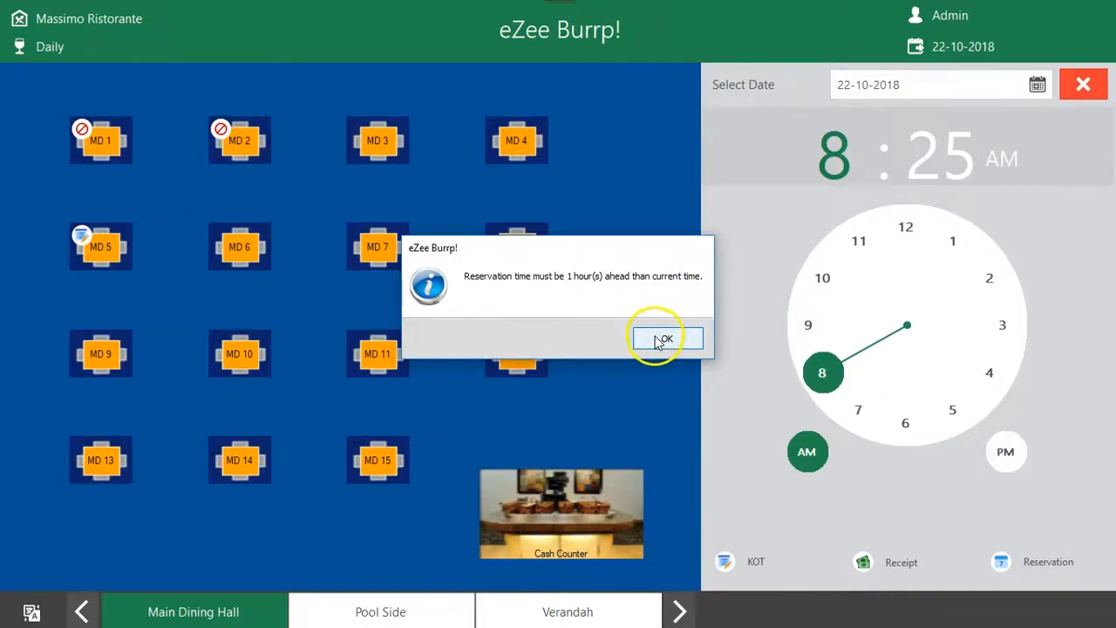
left_click(662, 339)
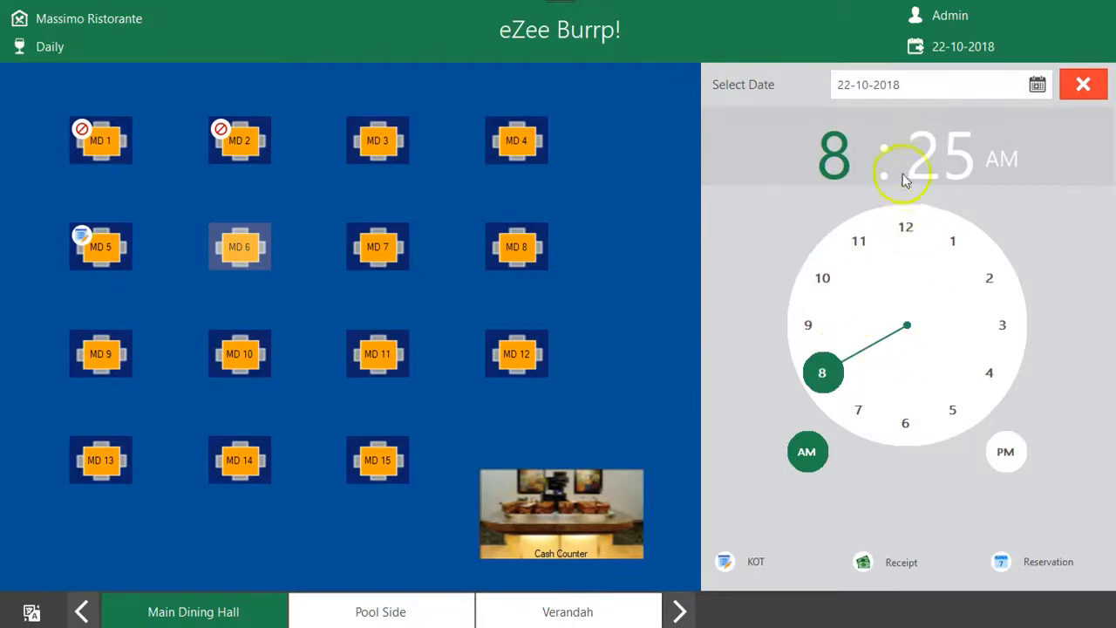
left_click(809, 324)
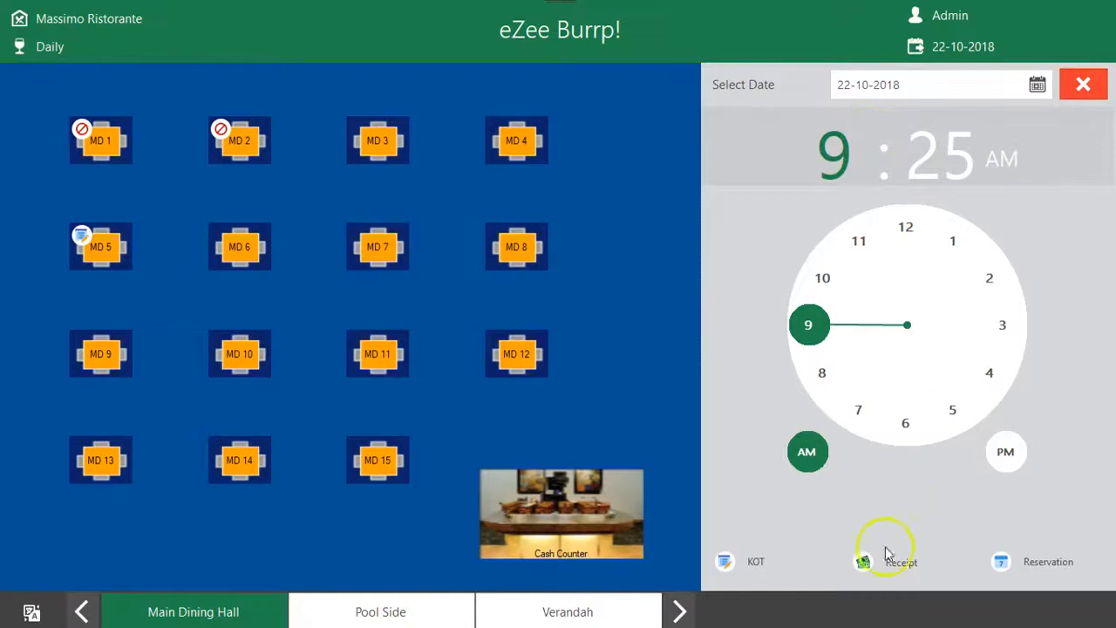
left_click(257, 245)
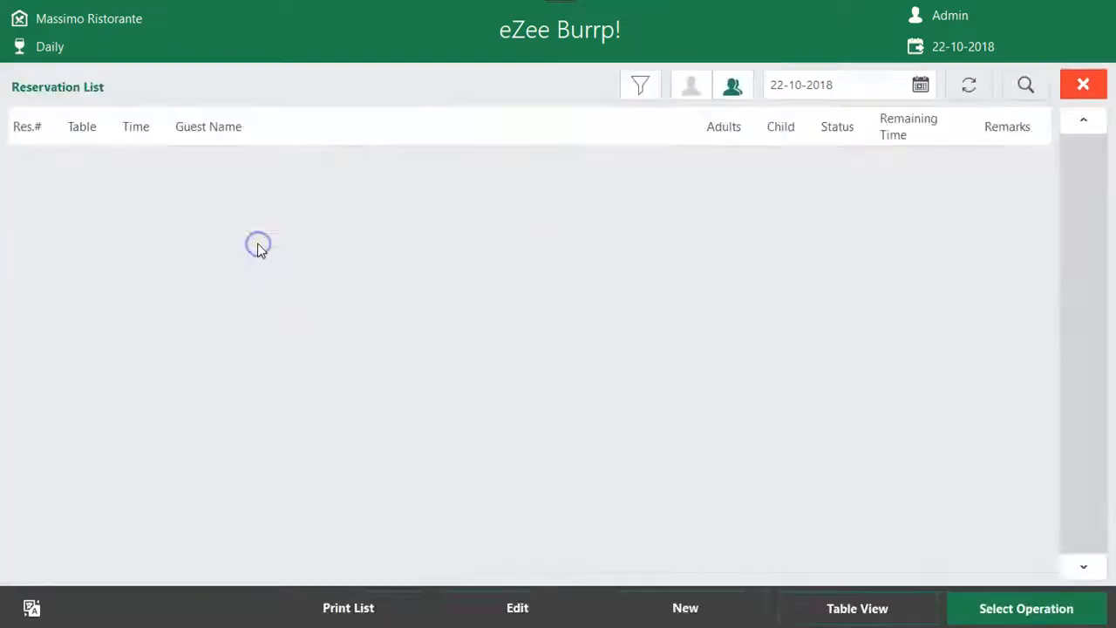
left_click(1081, 85)
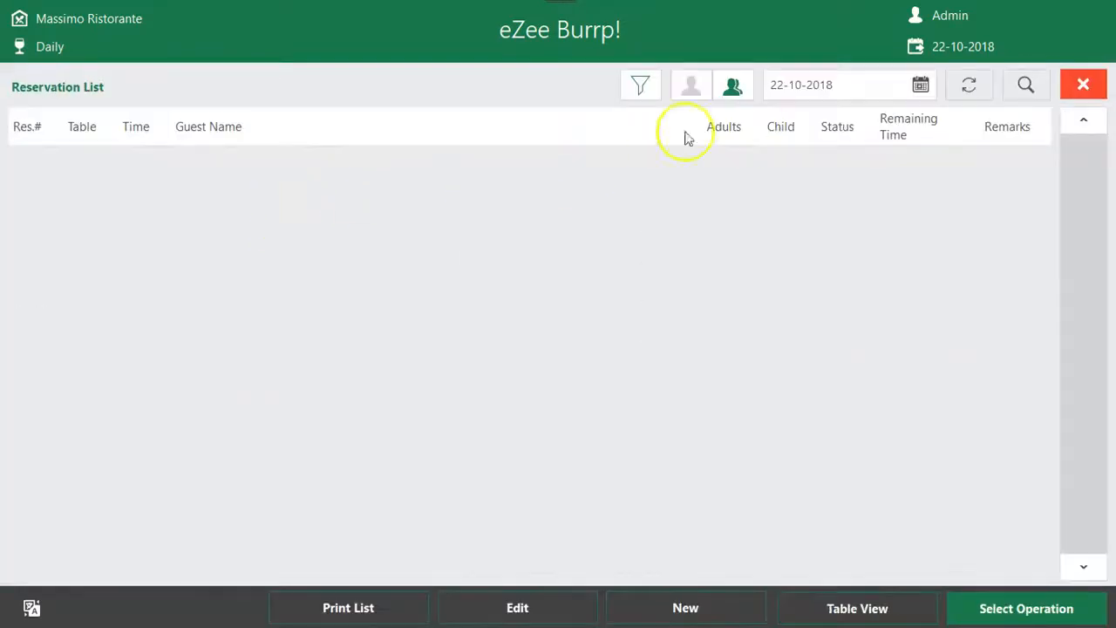
Start a new reservation for table MD 6 in the Main Dining Hall at 9:25 AM
left_click(725, 601)
left_click(255, 251)
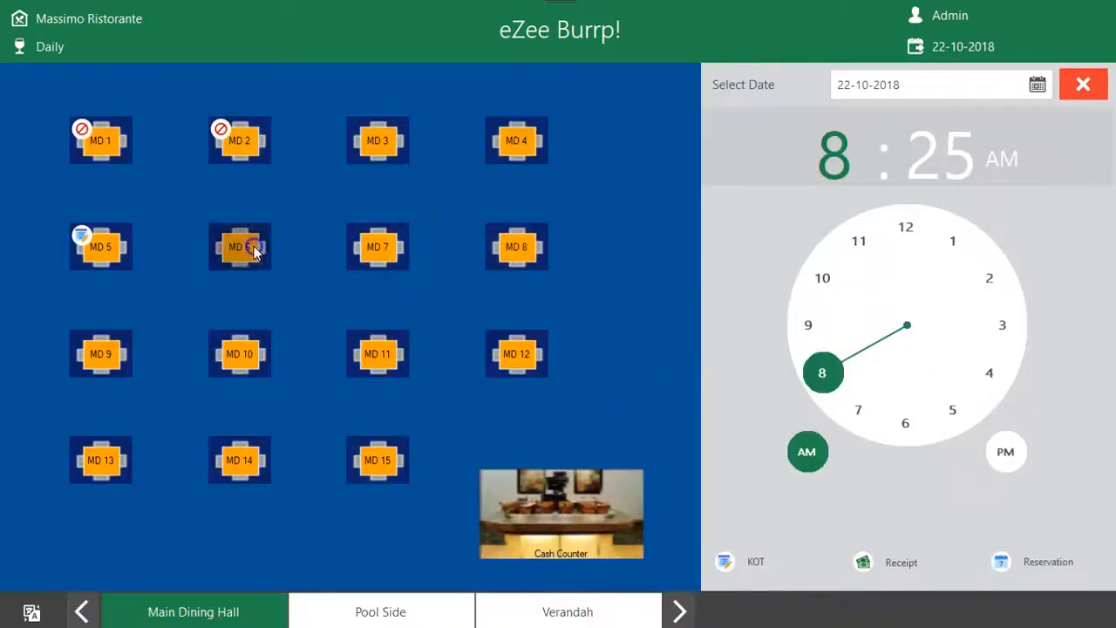
left_click(812, 326)
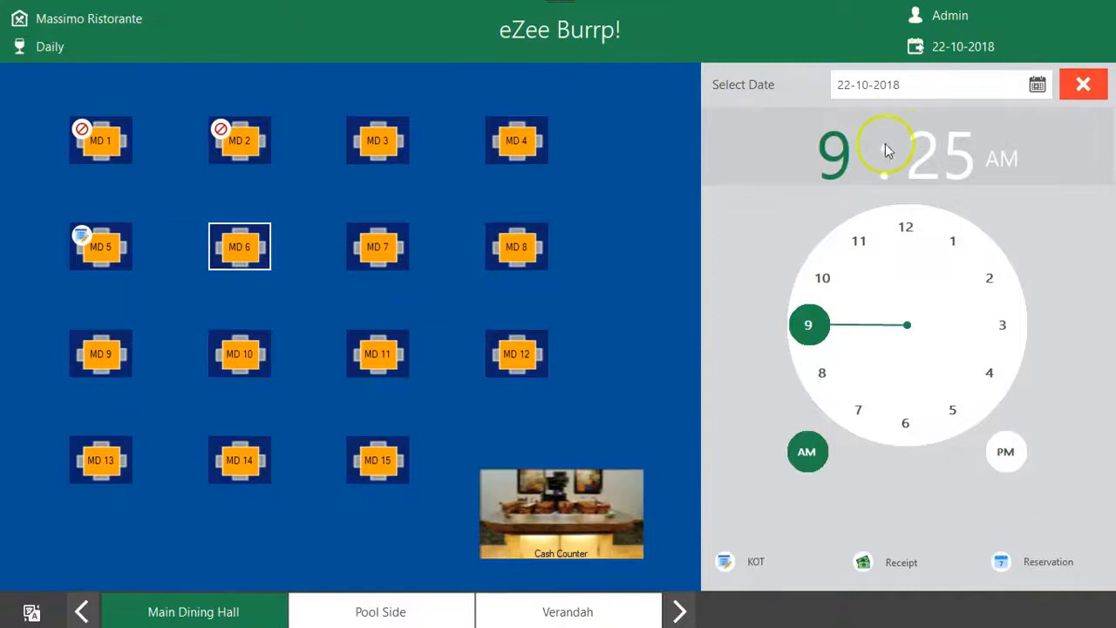
left_click(239, 249)
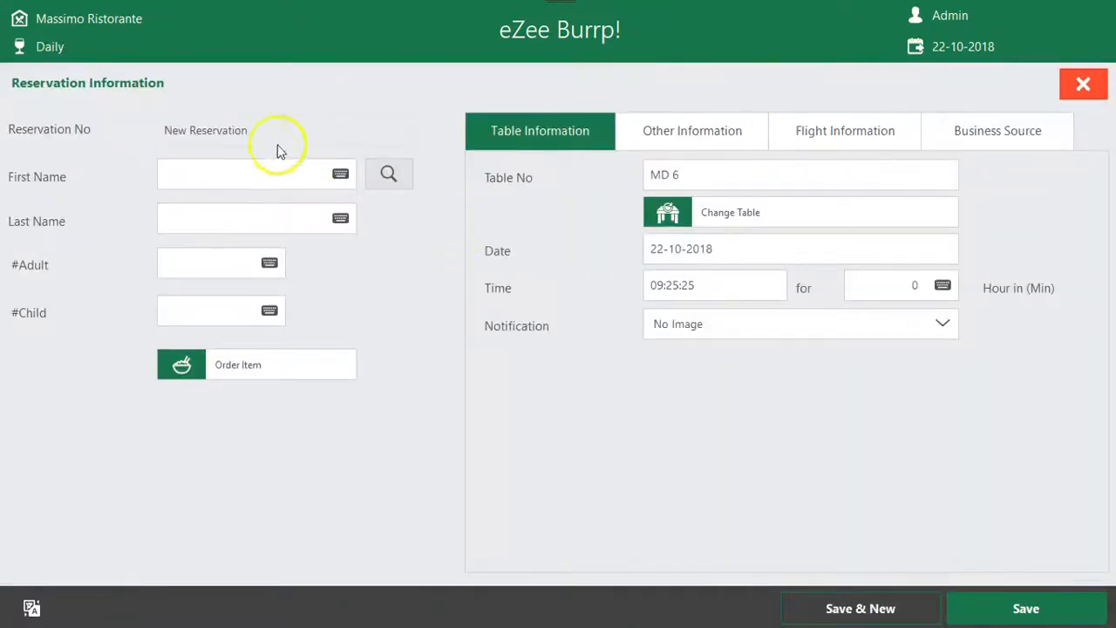
Enter the guest's first and last name in the reservation
left_click(340, 175)
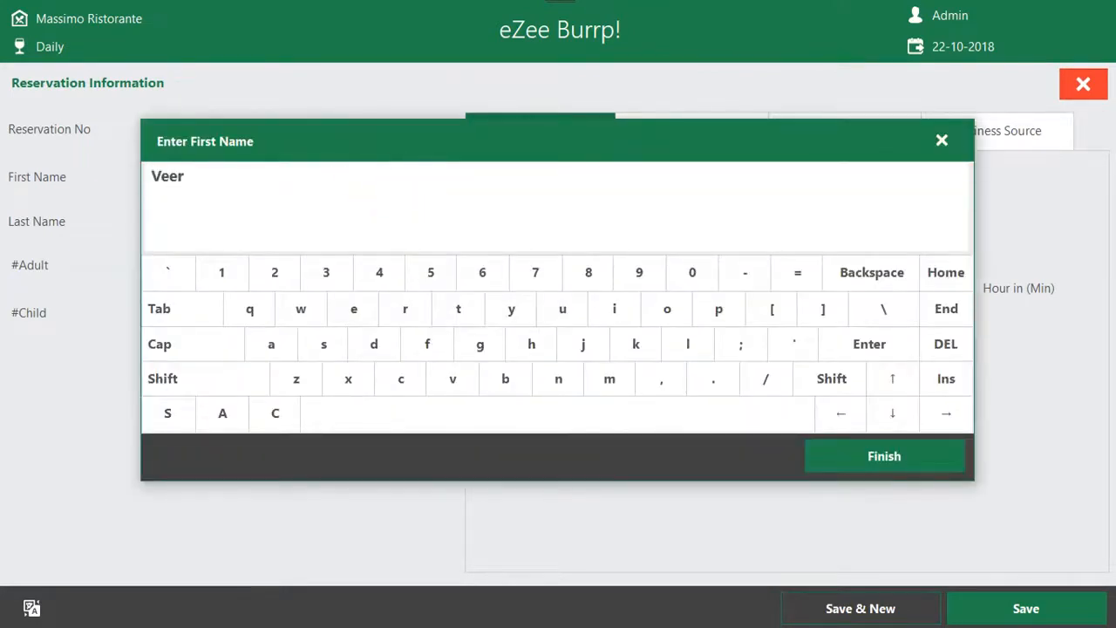
left_click(884, 456)
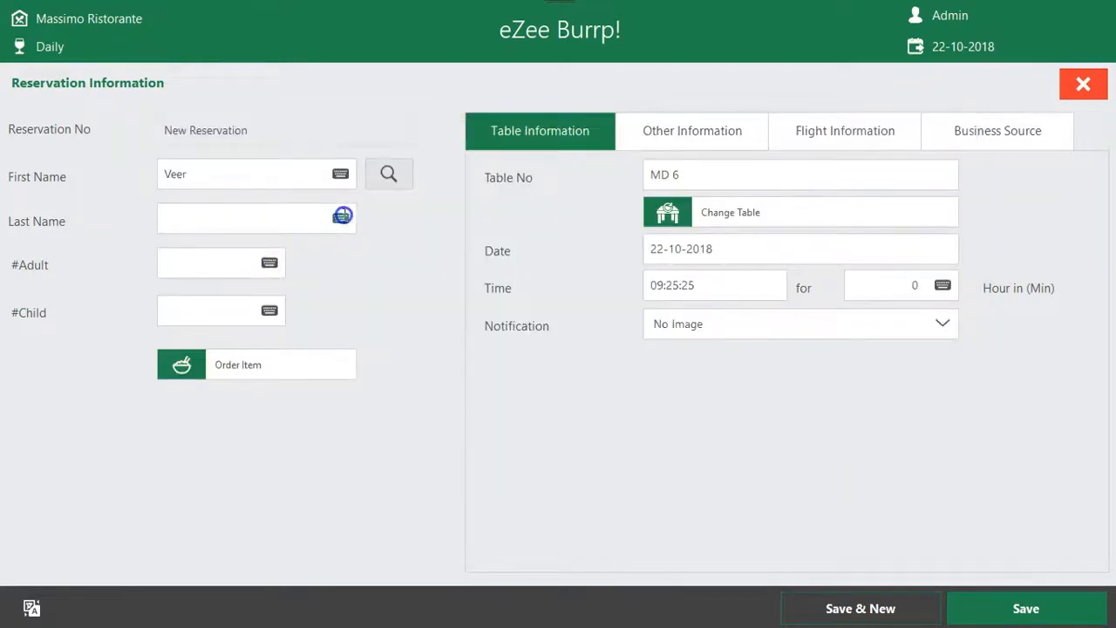
left_click(342, 216)
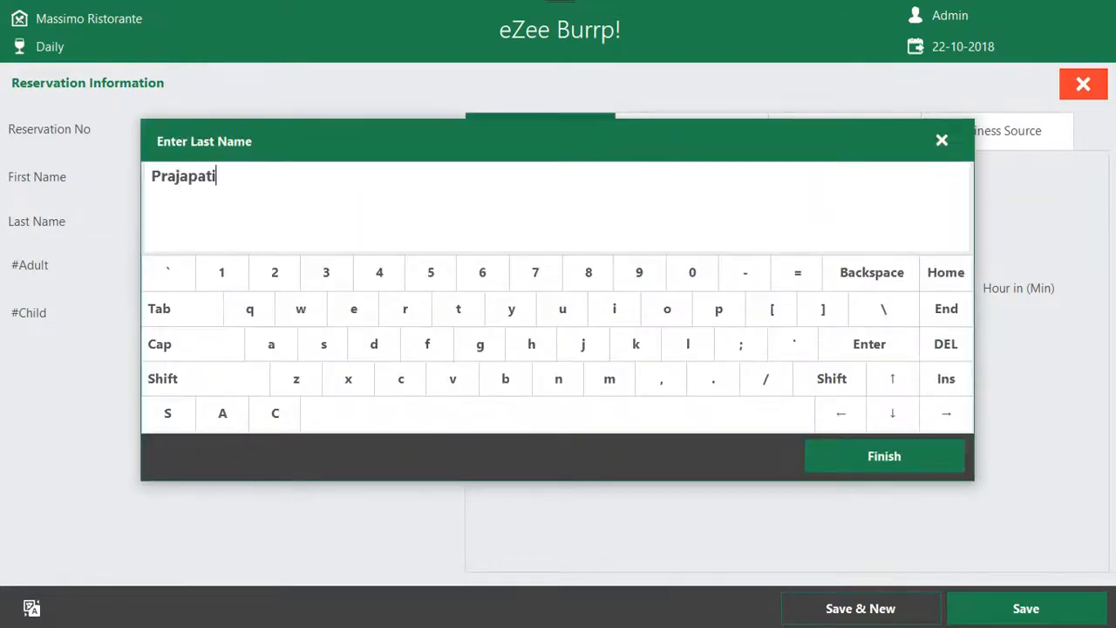
left_click(884, 456)
Set the reservation's party size to 50 adults and 10 children
left_click(267, 261)
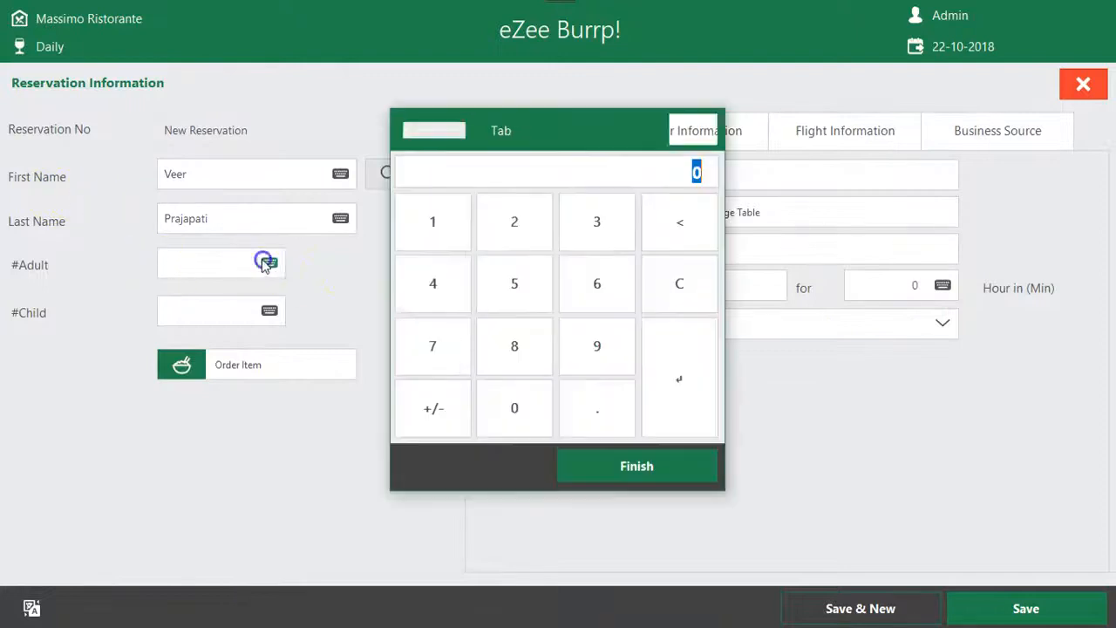
left_click(485, 306)
left_click(528, 398)
left_click(602, 466)
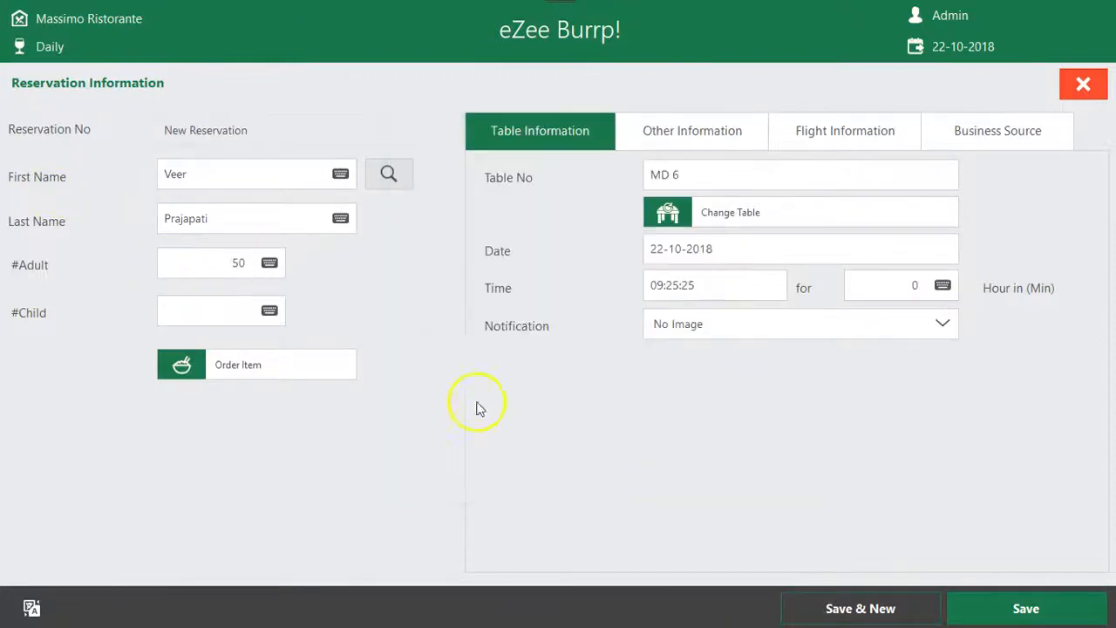
left_click(267, 307)
left_click(432, 221)
left_click(514, 408)
left_click(674, 481)
Order 5 servings of Fruit Salad and 5 servings of Gajjar Ka Halva for the reservation
left_click(239, 363)
left_click(590, 267)
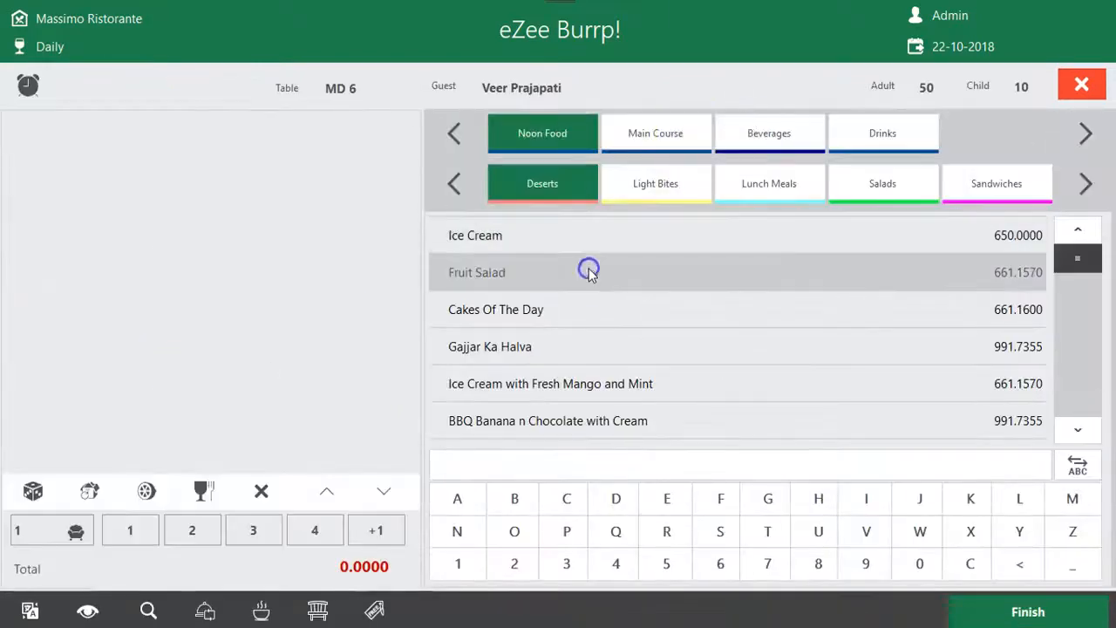
left_click(514, 284)
left_click(635, 465)
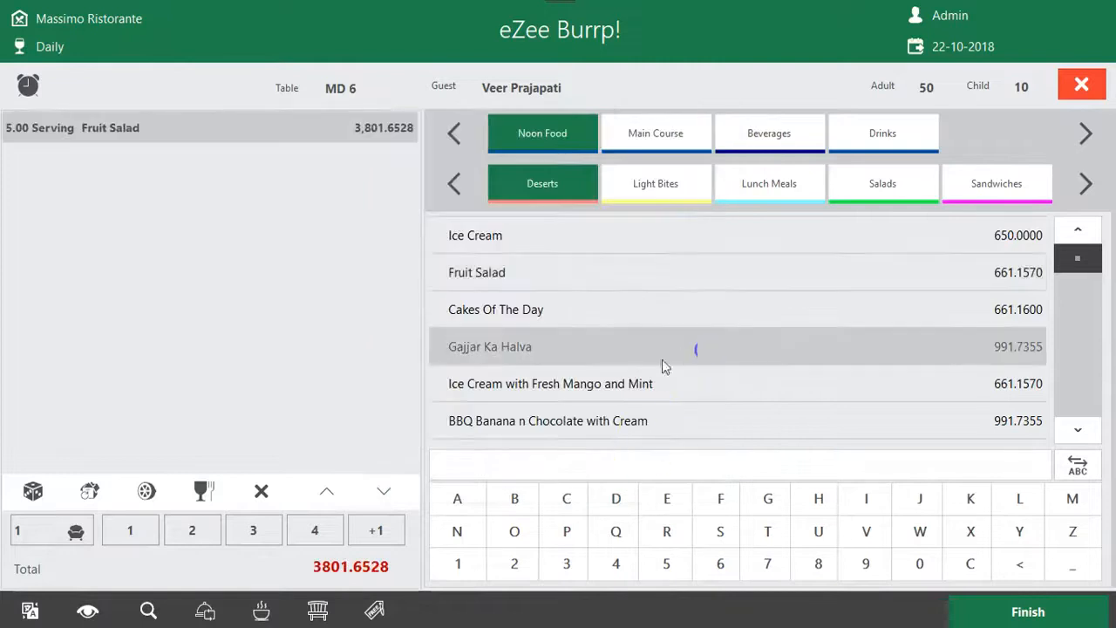
left_click(557, 348)
left_click(512, 281)
left_click(601, 465)
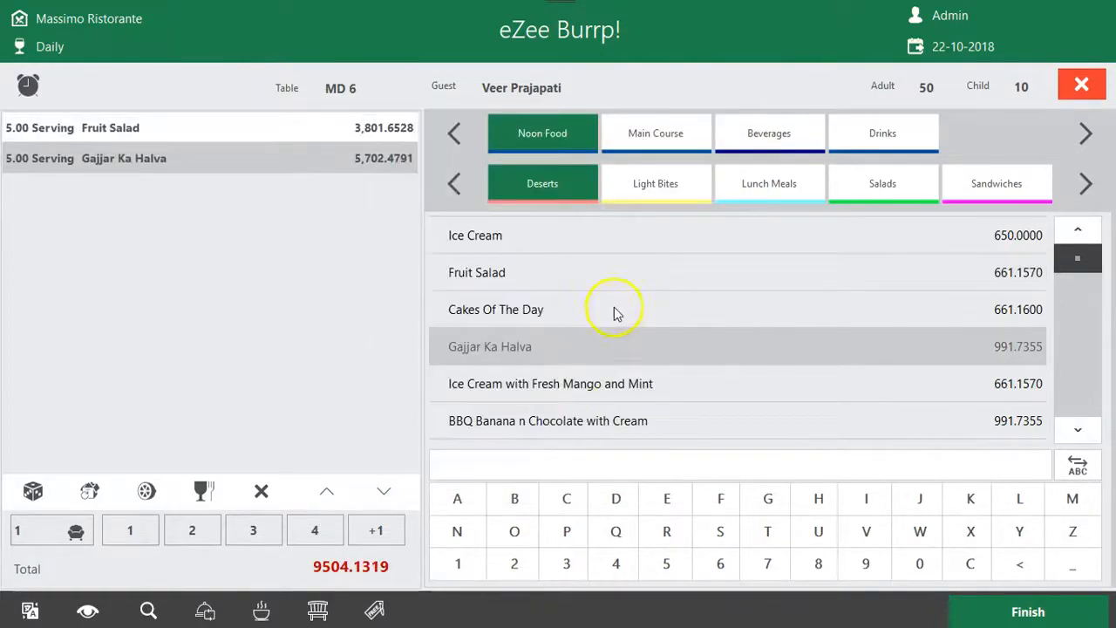
Add 5 servings of Cakes Of The Day and 5 more of Gajjar Ka Halva, and finish the order
left_click(612, 301)
left_click(528, 281)
left_click(586, 447)
left_click(665, 344)
left_click(514, 284)
left_click(635, 469)
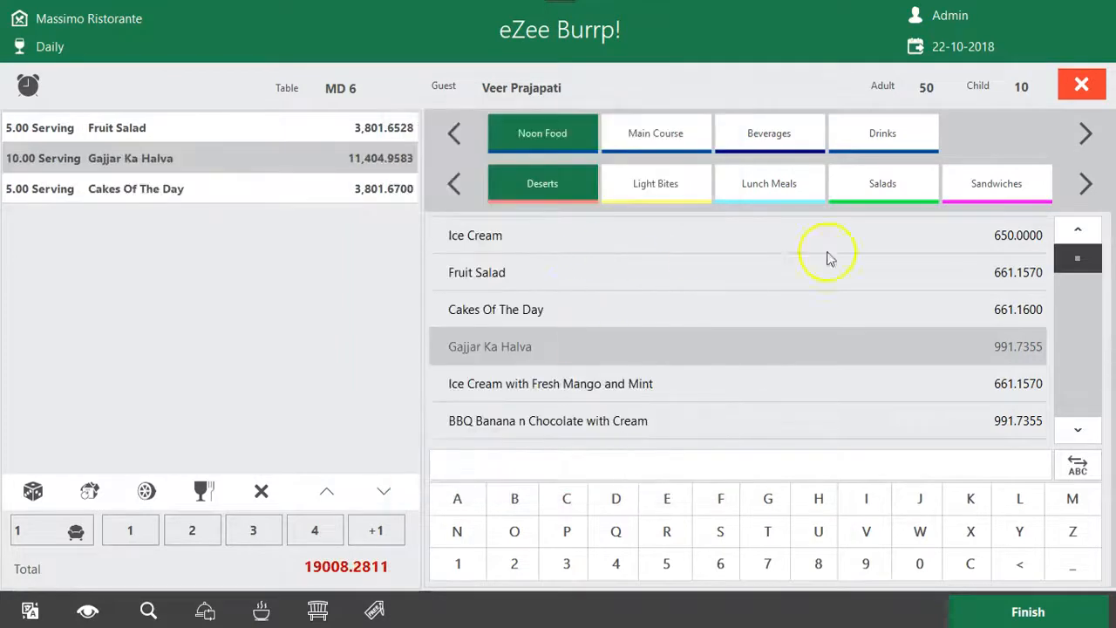
left_click(1033, 612)
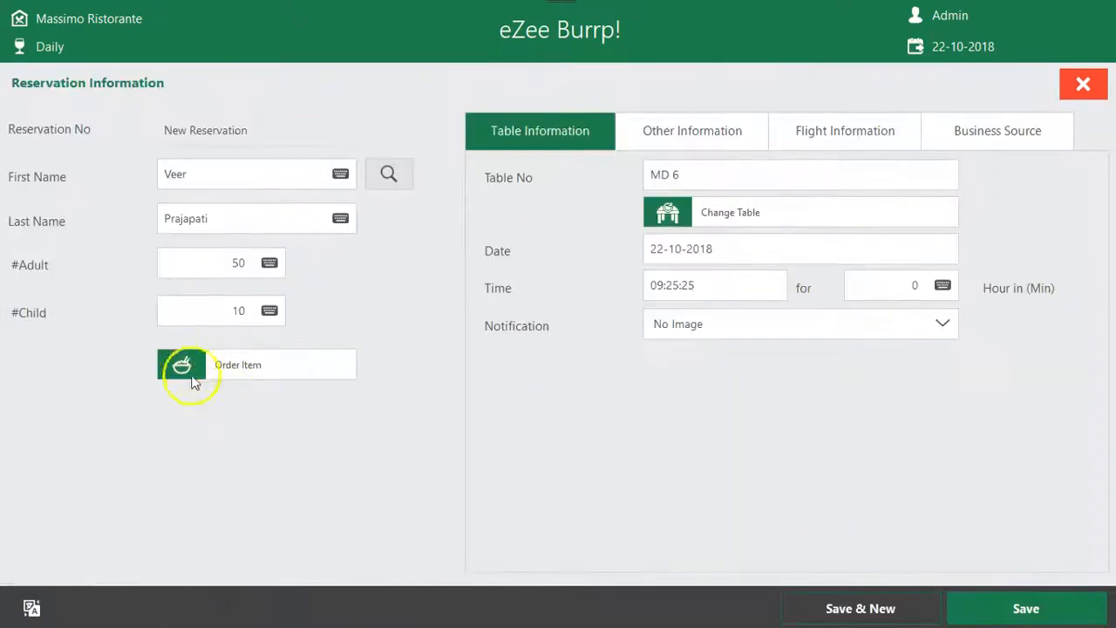
Review the reservation's table number and date, plus its other, flight and business source information
left_click_drag(741, 175, 535, 187)
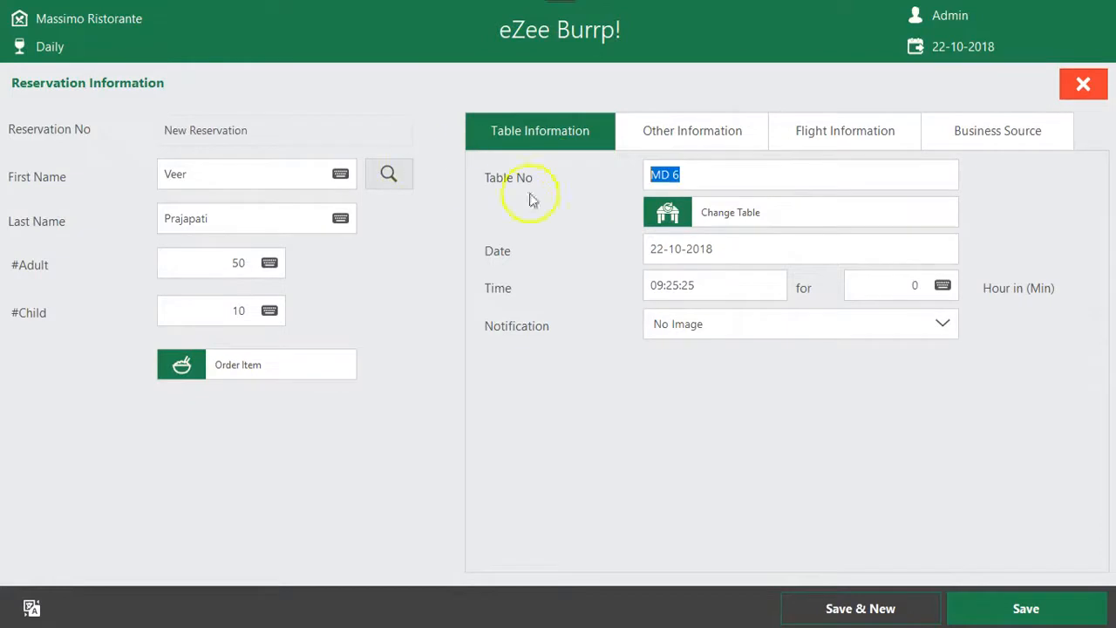
left_click_drag(731, 247, 603, 246)
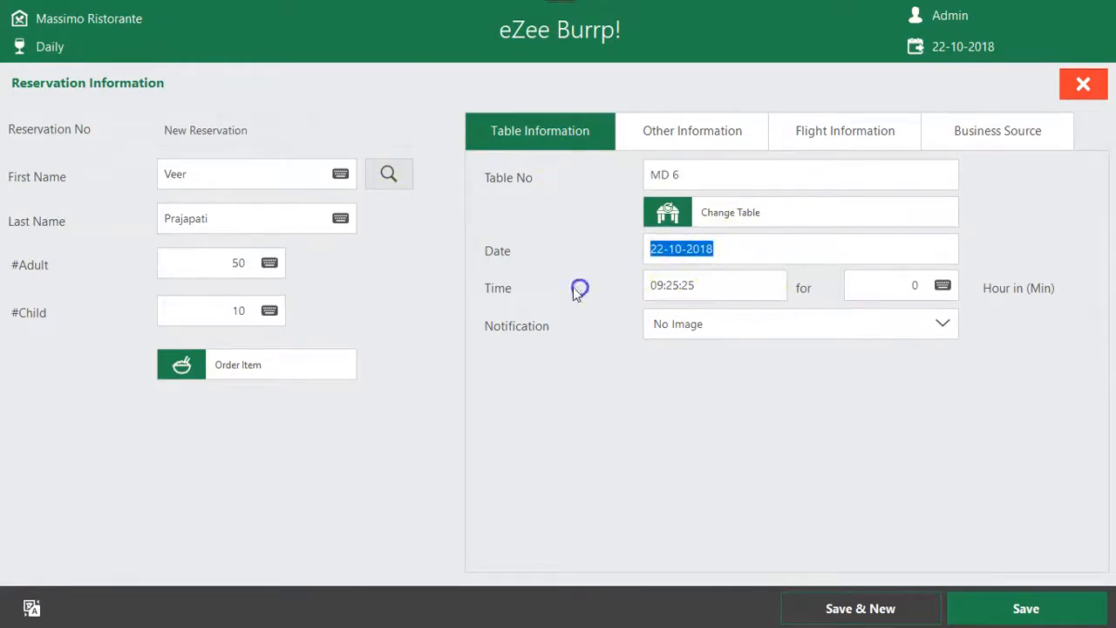
left_click(703, 132)
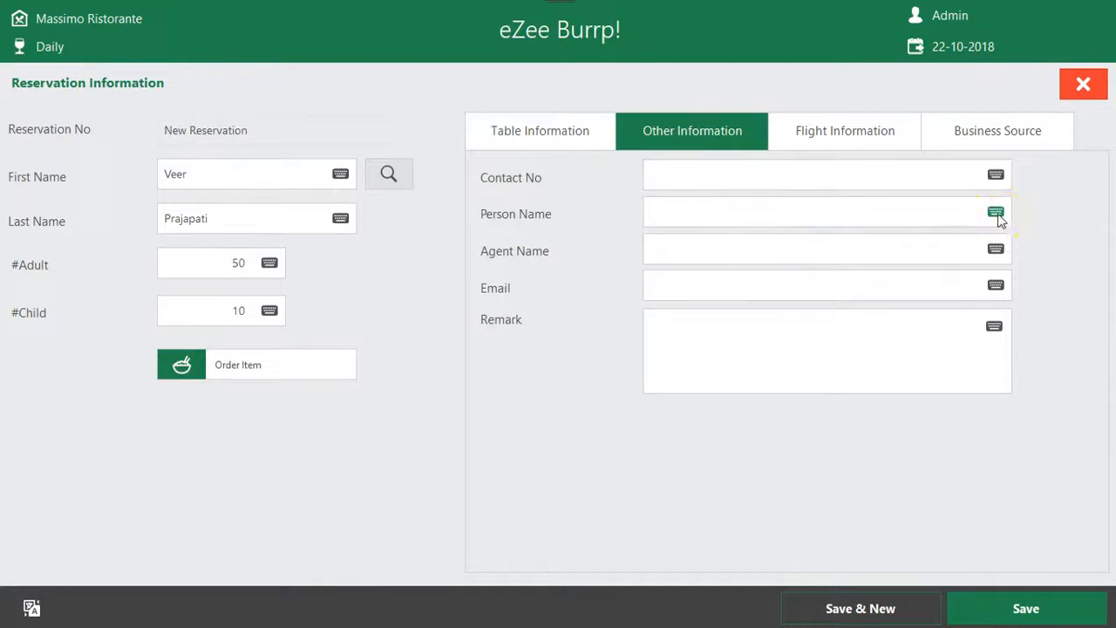
left_click(848, 135)
left_click(954, 140)
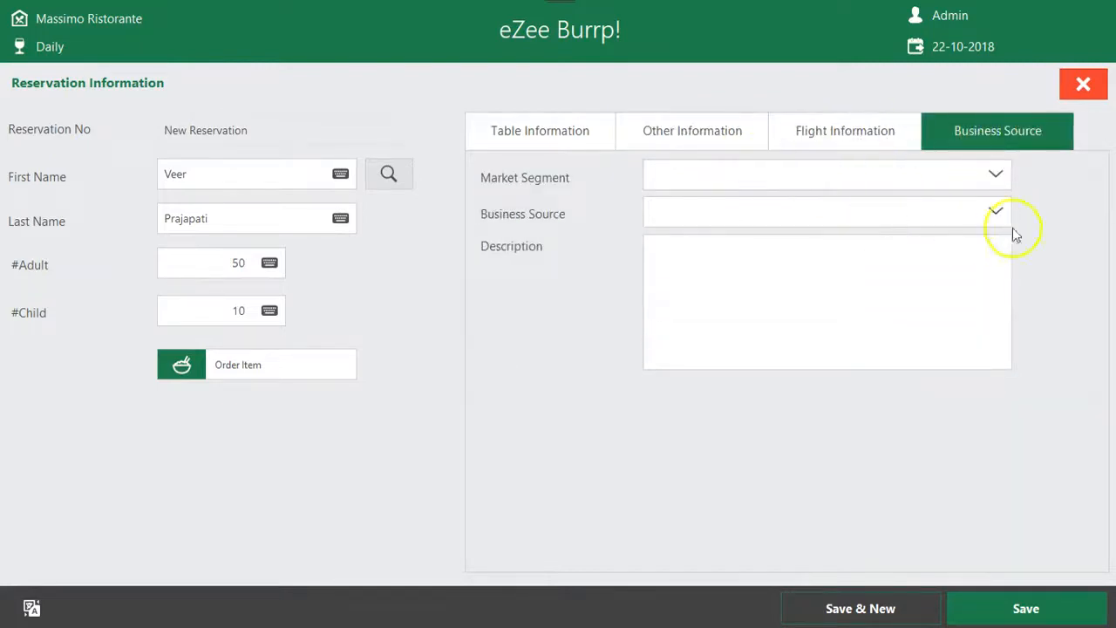
Reduce the party size to 4 adults and 0 children to fit the table capacity, and save the reservation
left_click(996, 608)
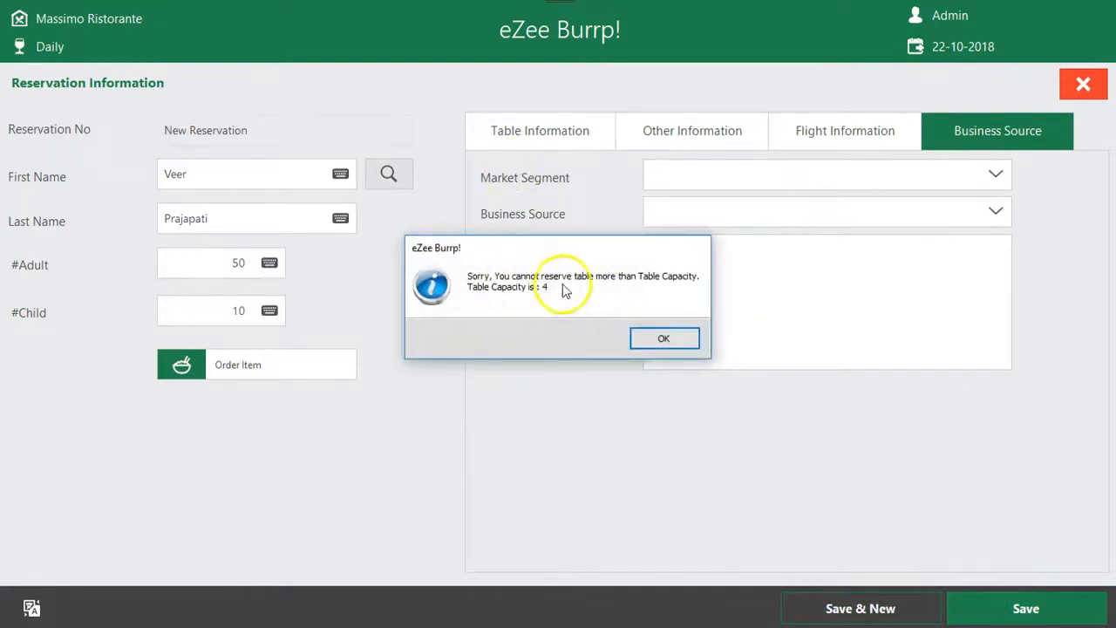
left_click(668, 339)
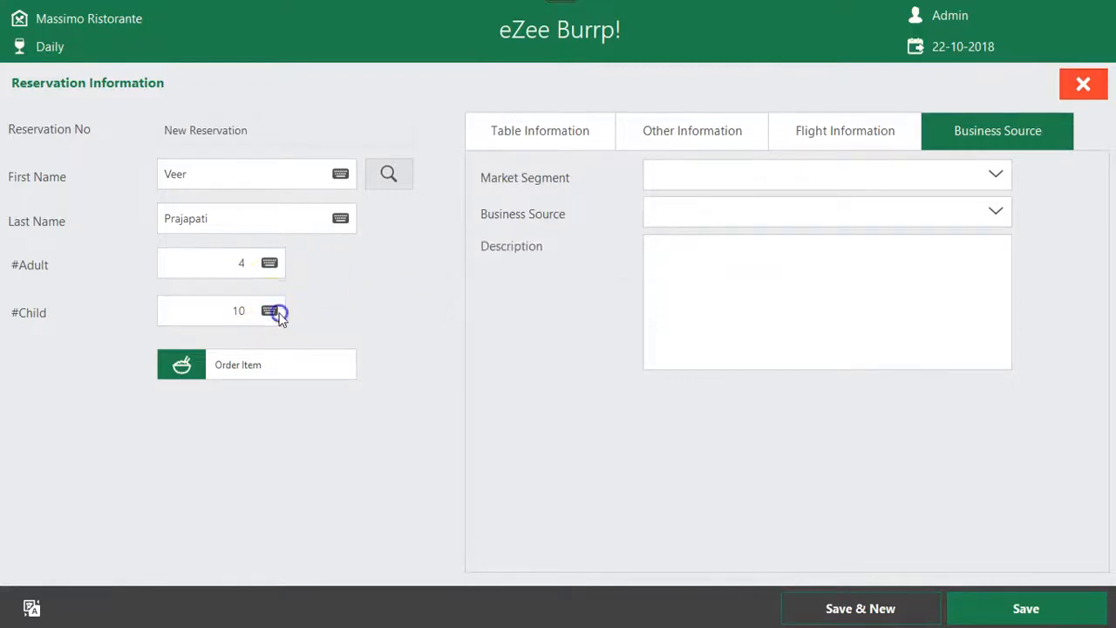
left_click(272, 311)
left_click(520, 401)
left_click(605, 456)
left_click(198, 256)
left_click(1026, 608)
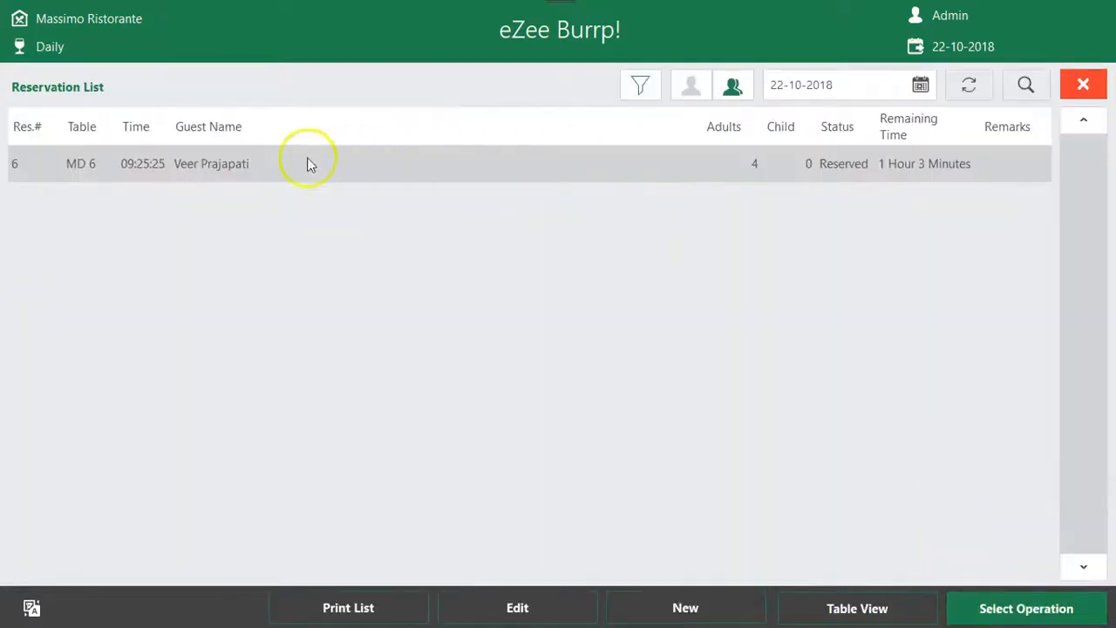
Return to the main screen, recheck the saved MD 6 booking in the reservation list and close the list
left_click(1081, 86)
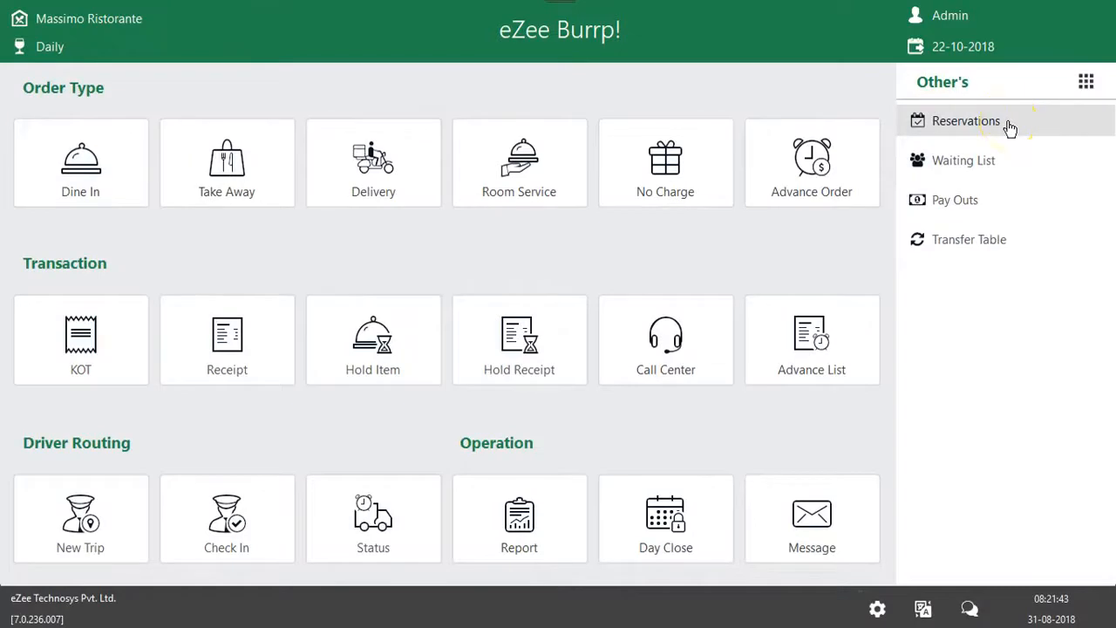
left_click(1008, 126)
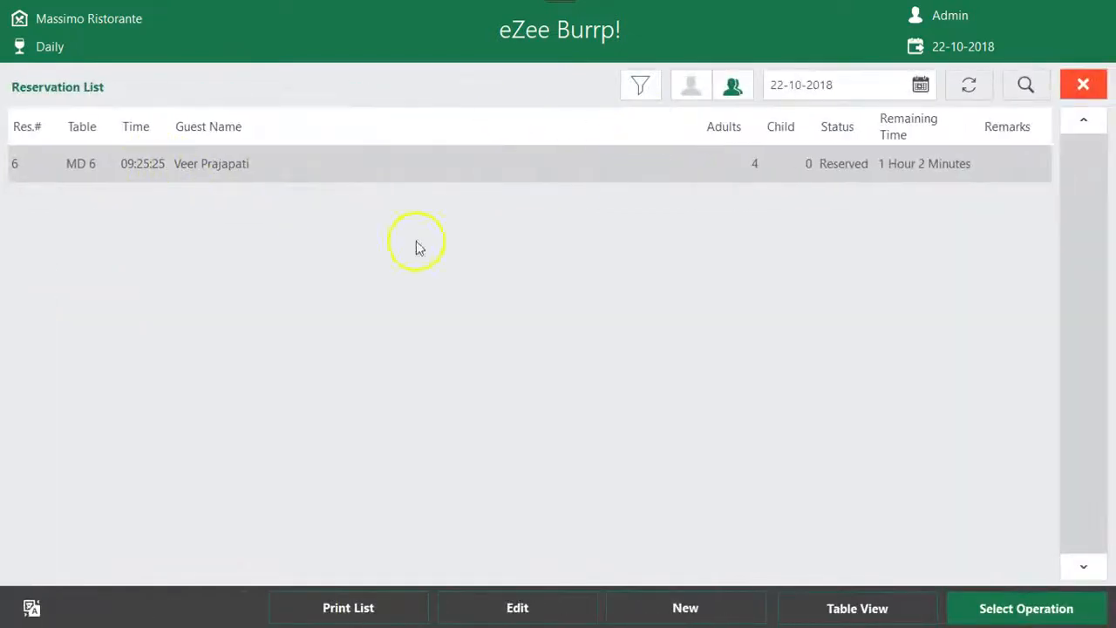
left_click(1086, 84)
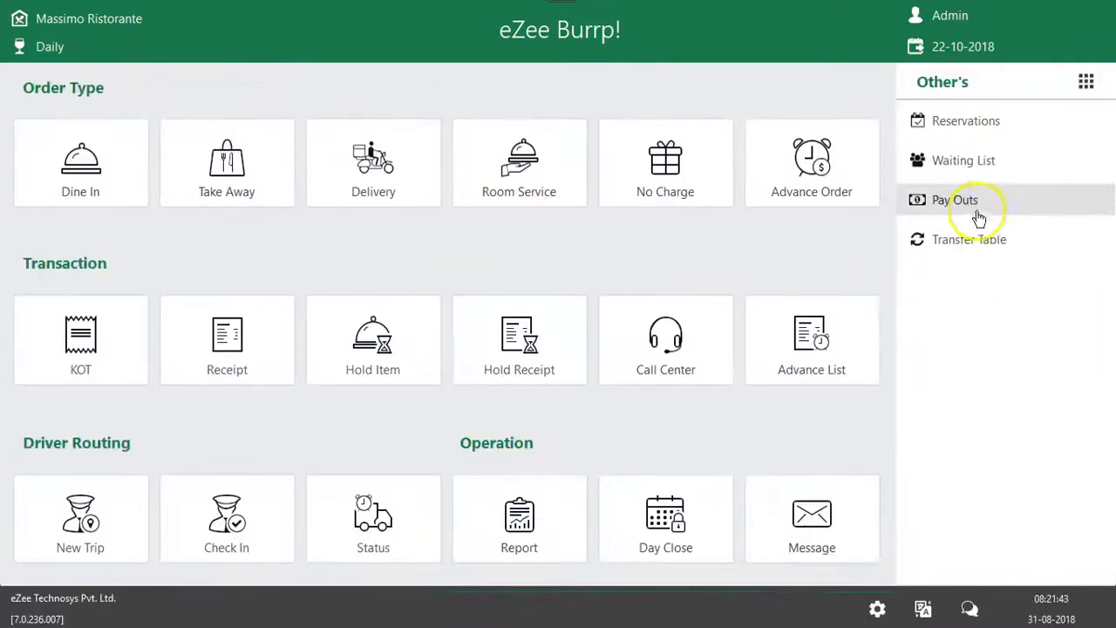
Look over the additional operations, view the Pay Outs list and return to the operations overview
left_click(1084, 82)
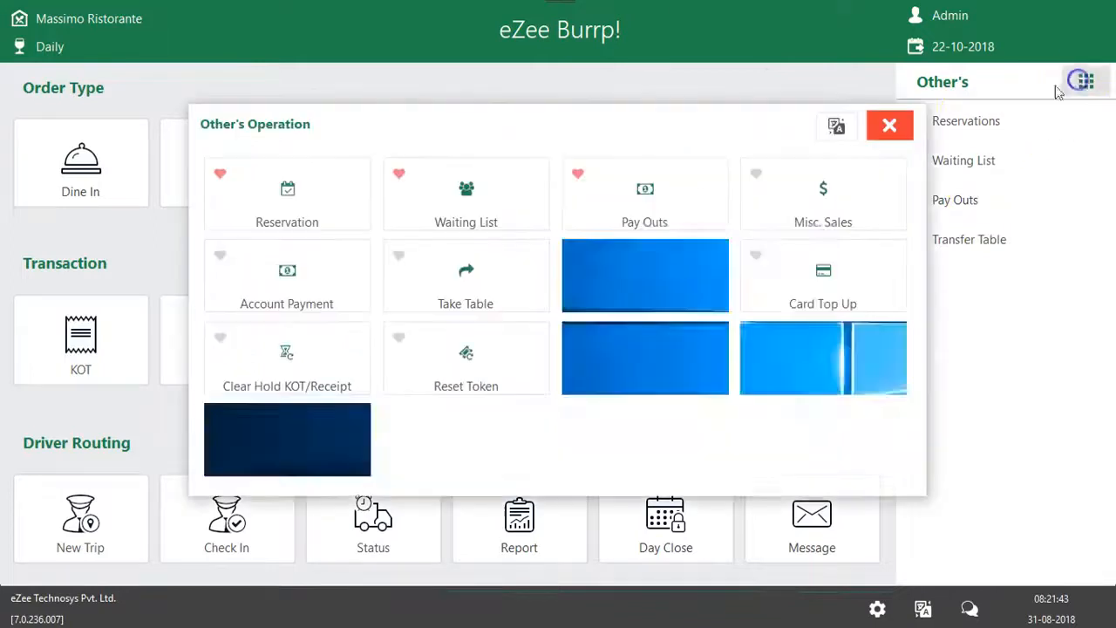
left_click(905, 126)
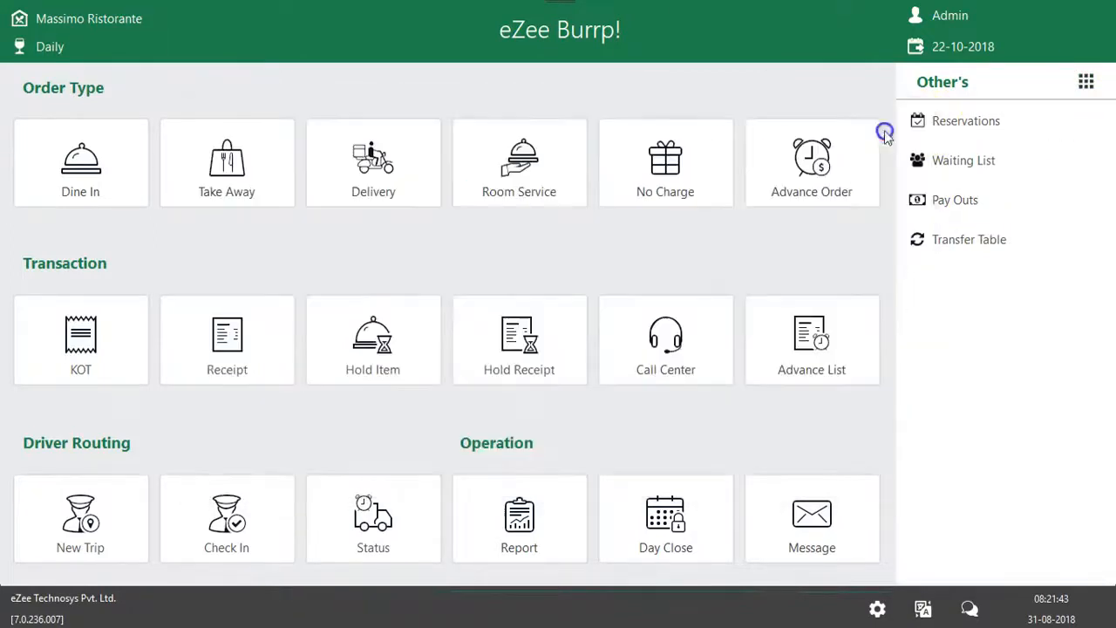
left_click(1088, 82)
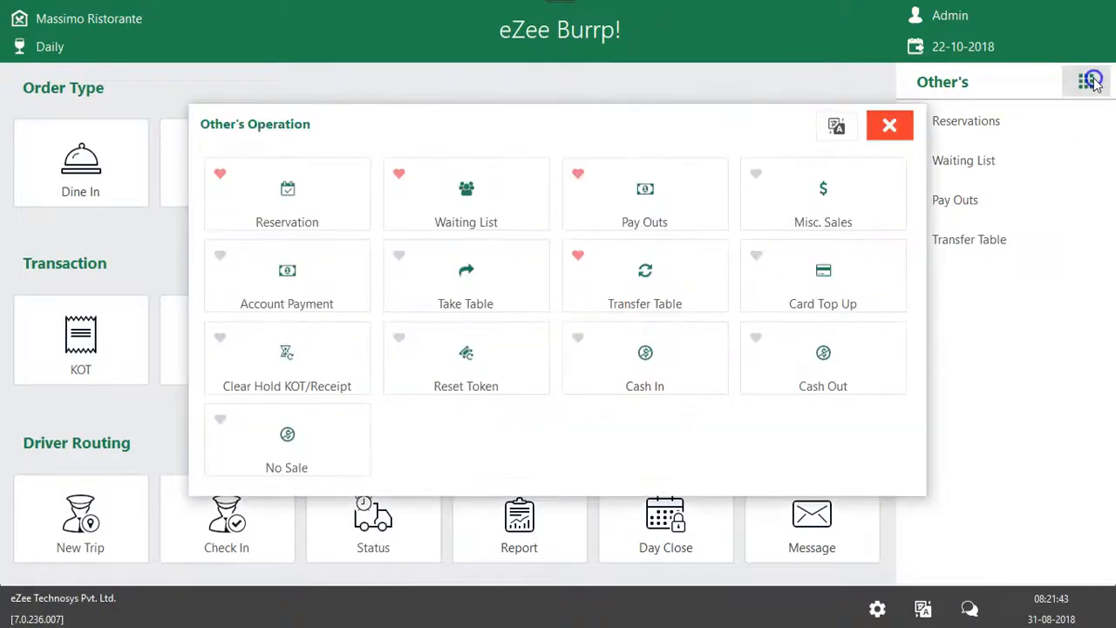
left_click(642, 193)
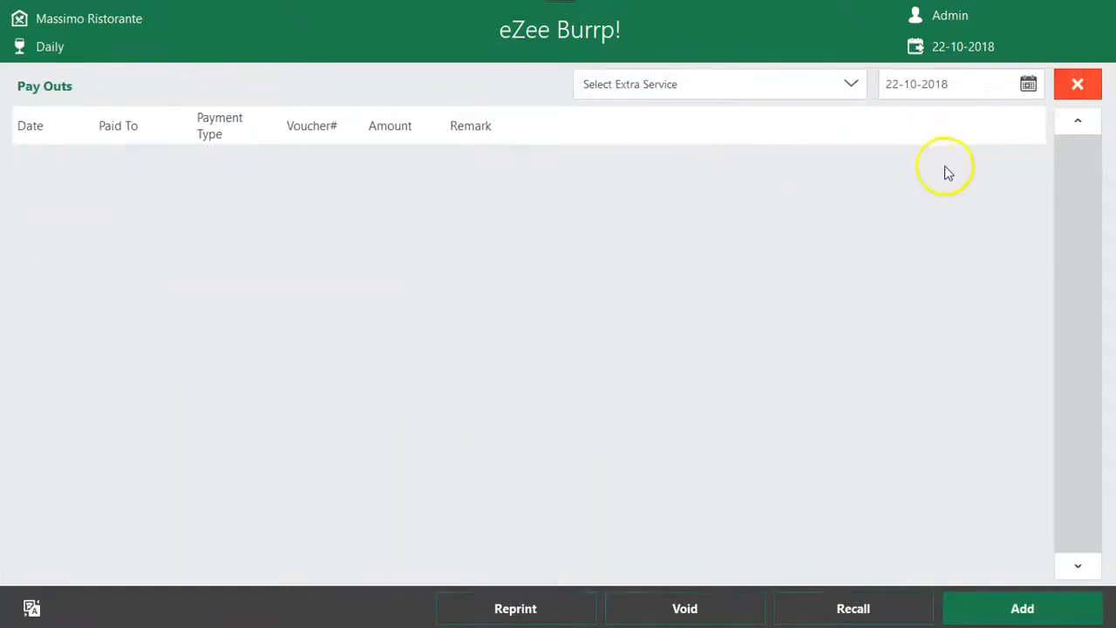
left_click(1079, 84)
left_click(1081, 82)
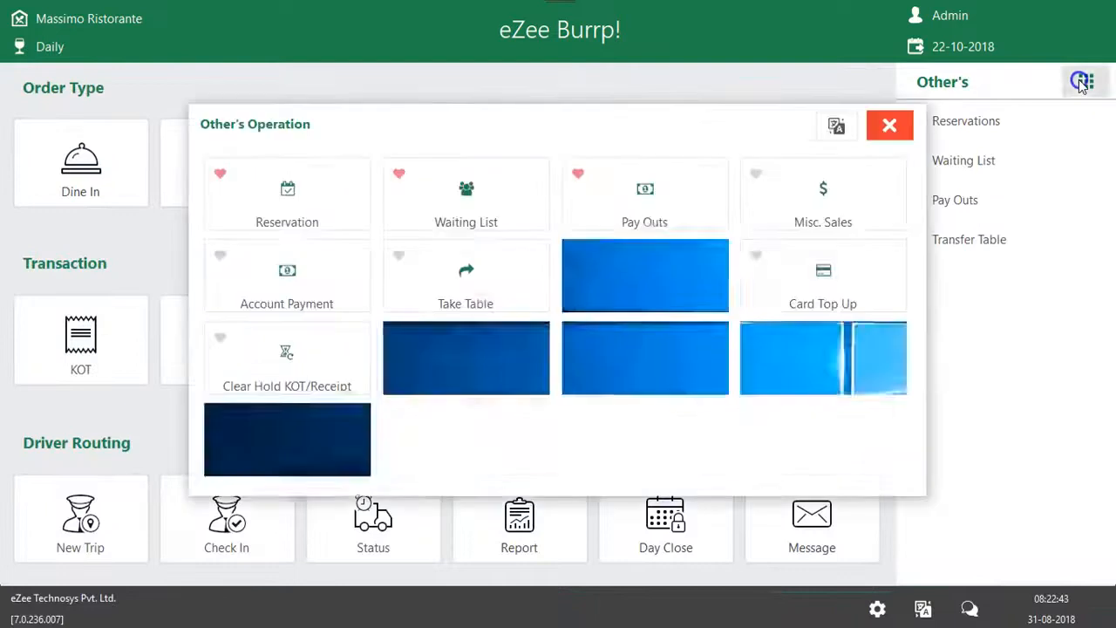
Start a new pay out entry with voucher number VCH and enter the payee's full name
left_click(646, 190)
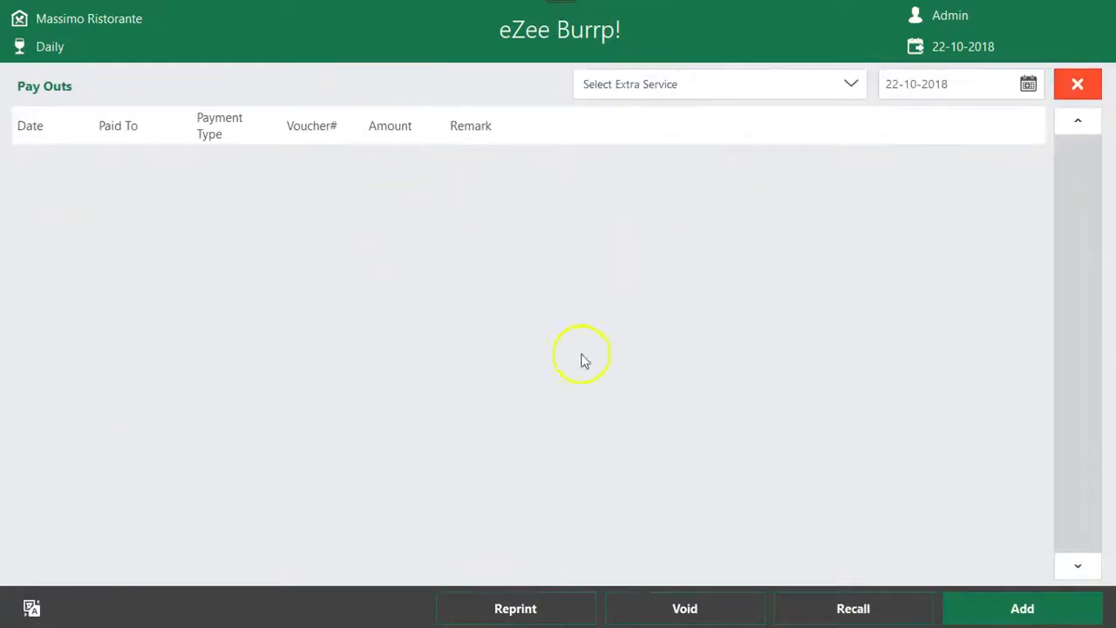
left_click(1002, 614)
left_click(511, 128)
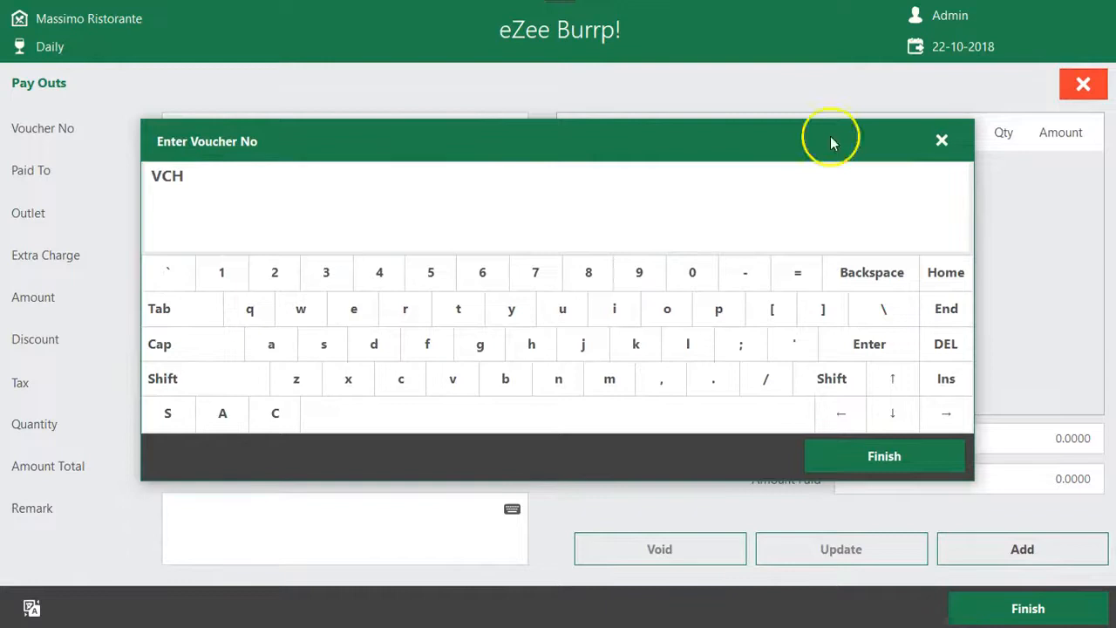
left_click(872, 452)
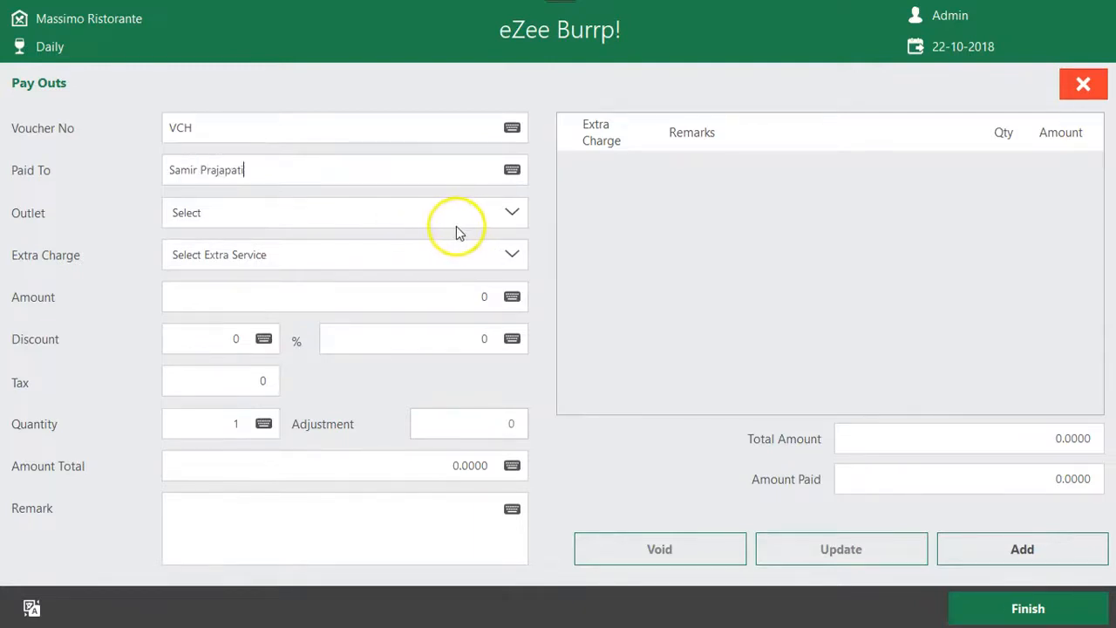
left_click(332, 170)
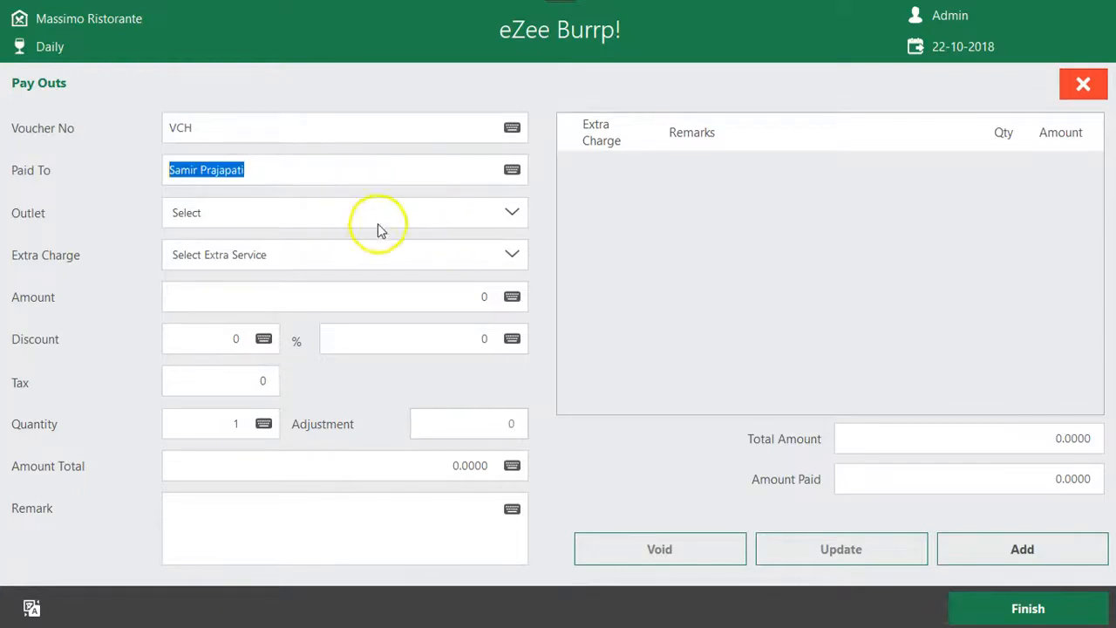
Browse the available extra charges and choose Platinum Acnt for the pay out
left_click(511, 255)
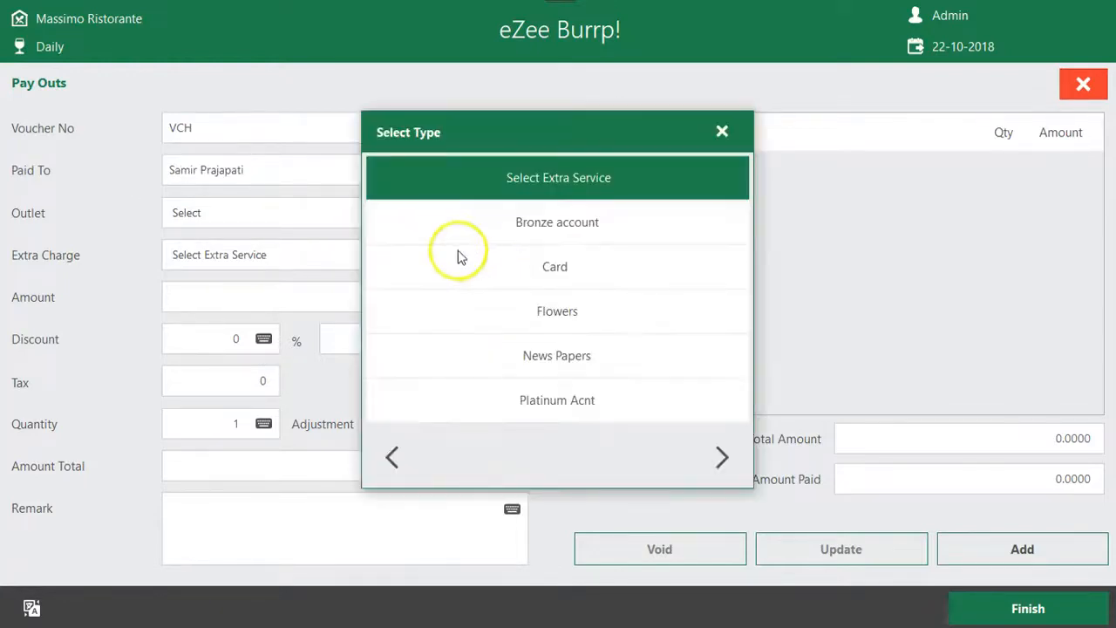
left_click(720, 457)
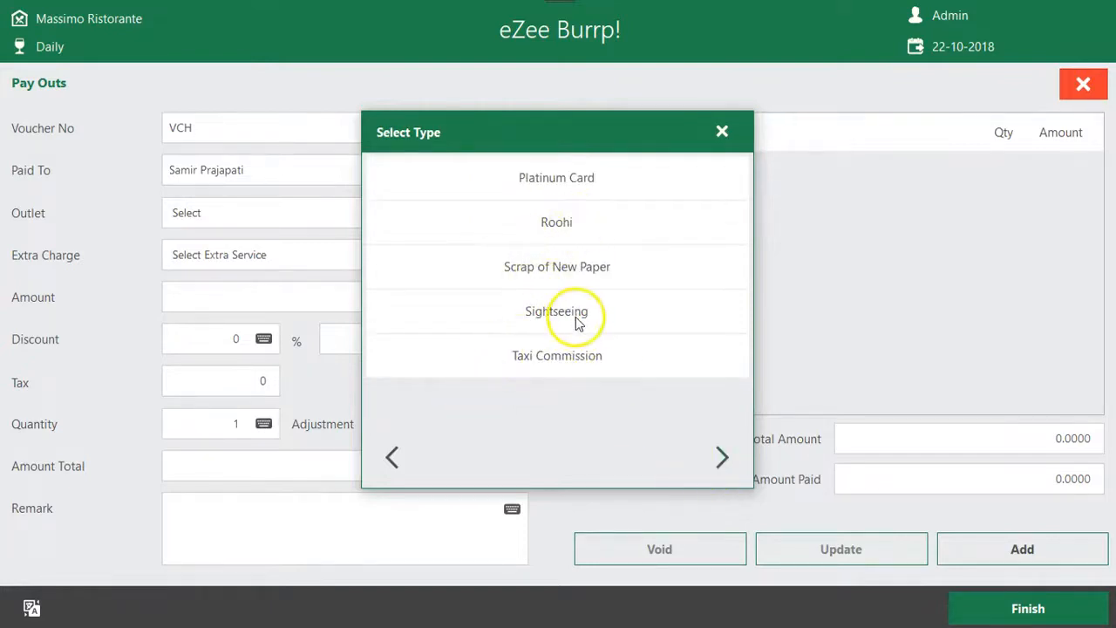
left_click(391, 460)
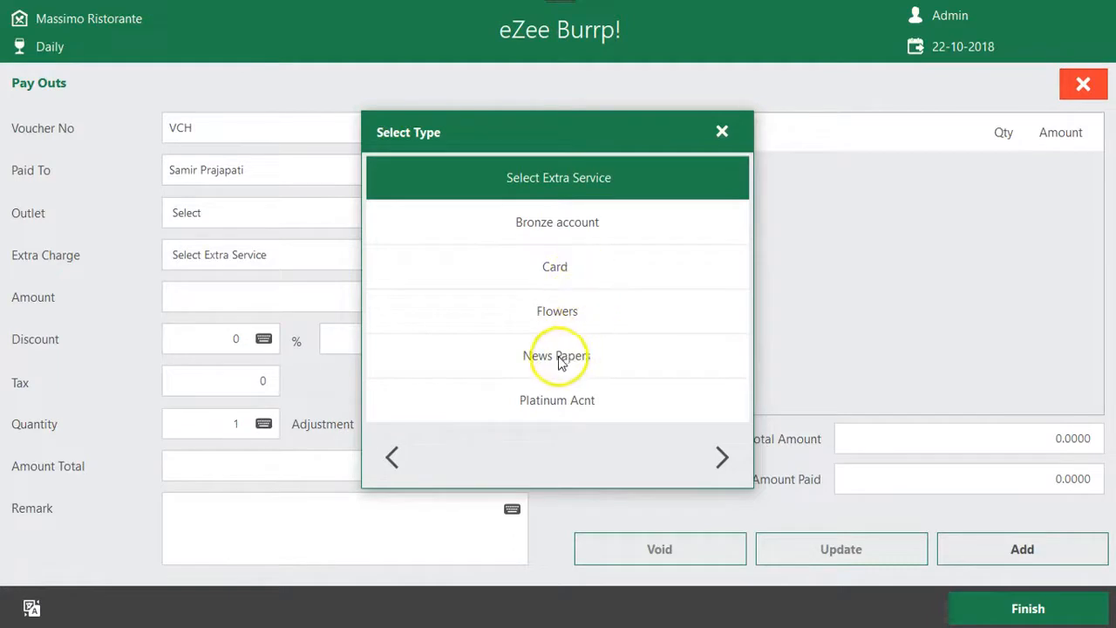
left_click(562, 403)
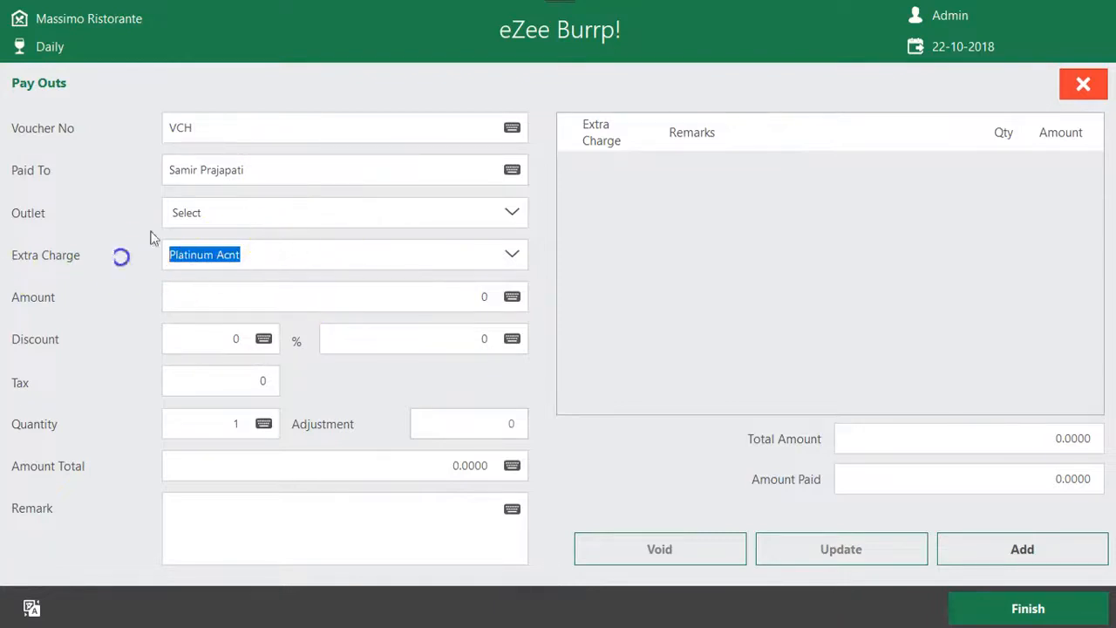
left_click(263, 165)
left_click_drag(263, 166, 97, 170)
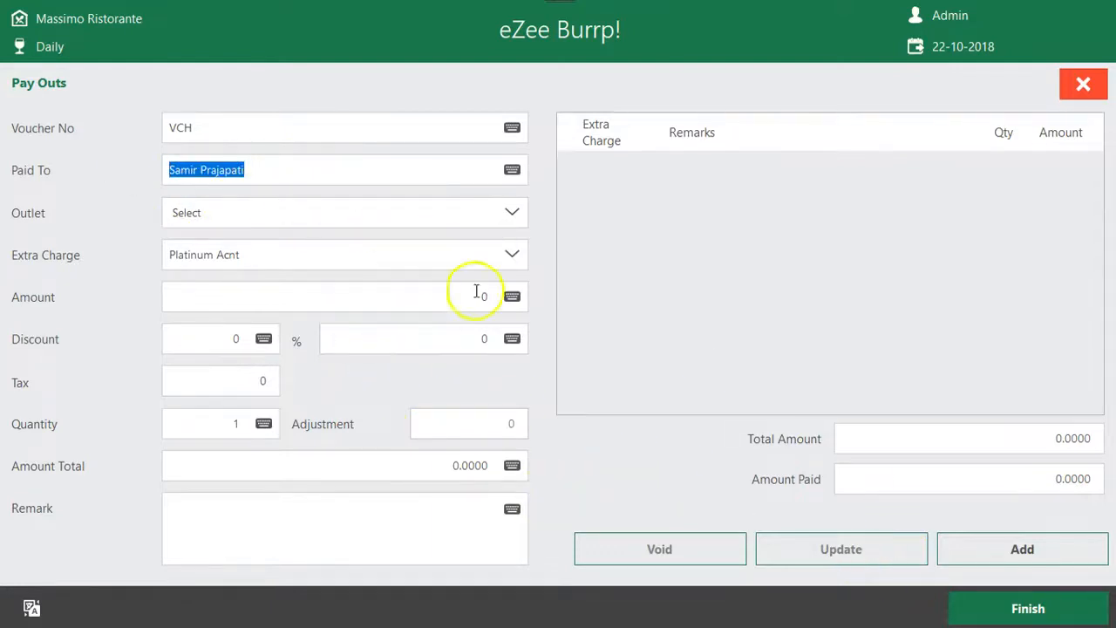
Set the Platinum Acnt charge's quantity to 20 and its amount to 500, and check the amount total
left_click(264, 425)
type("20")
left_click(637, 467)
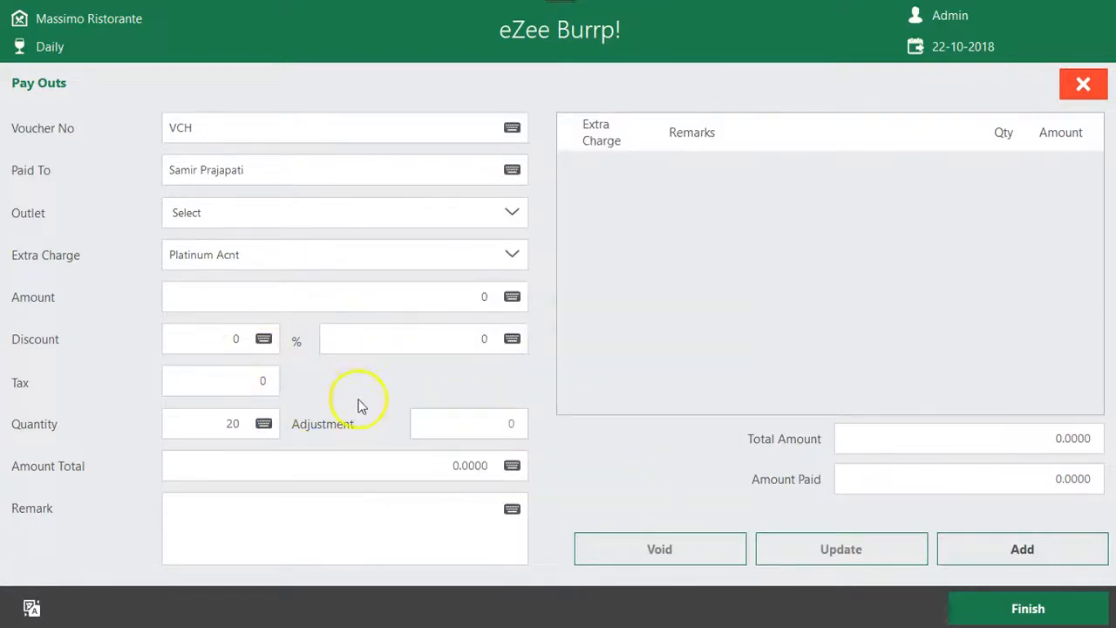
left_click(413, 295)
type("500")
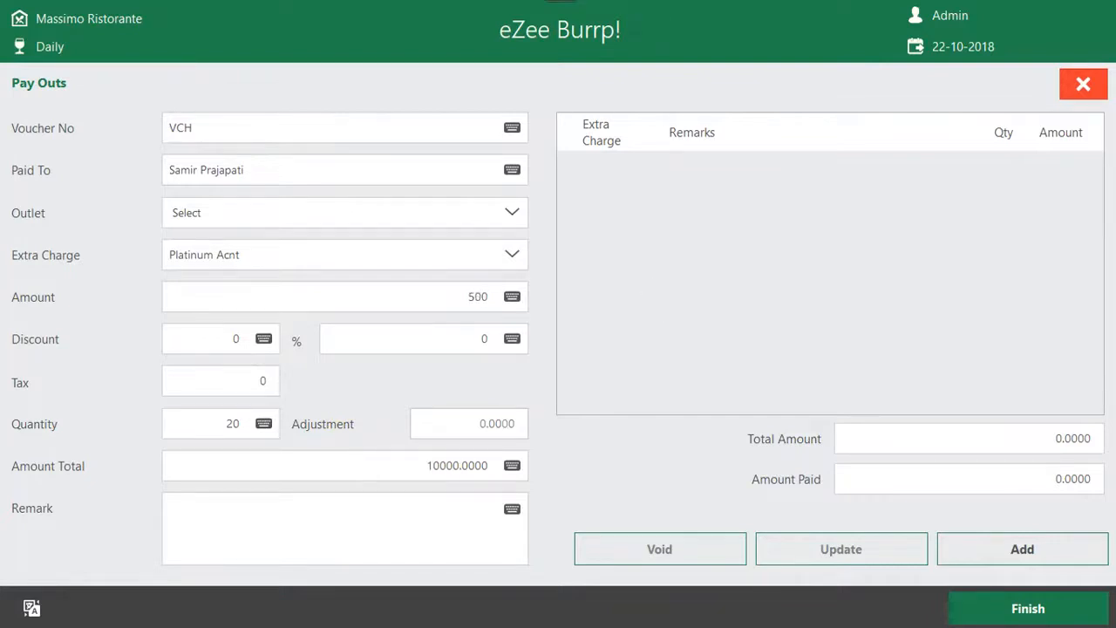
left_click_drag(404, 462, 494, 463)
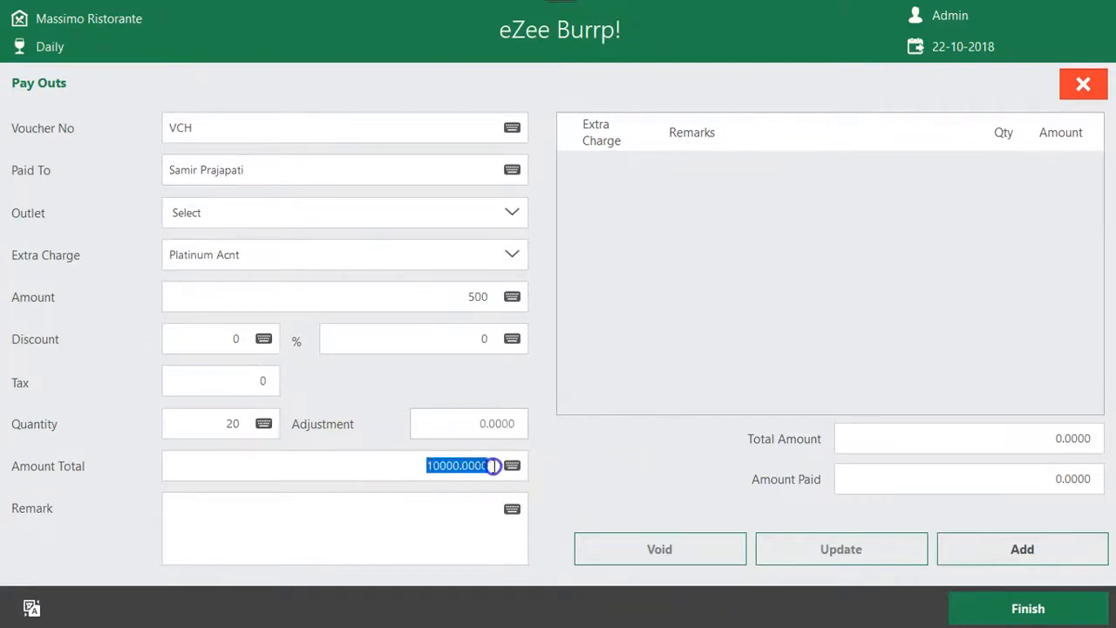
Enter the remark "For purchasing Misc Things." and add the Platinum Acnt charge to the pay out
left_click(373, 533)
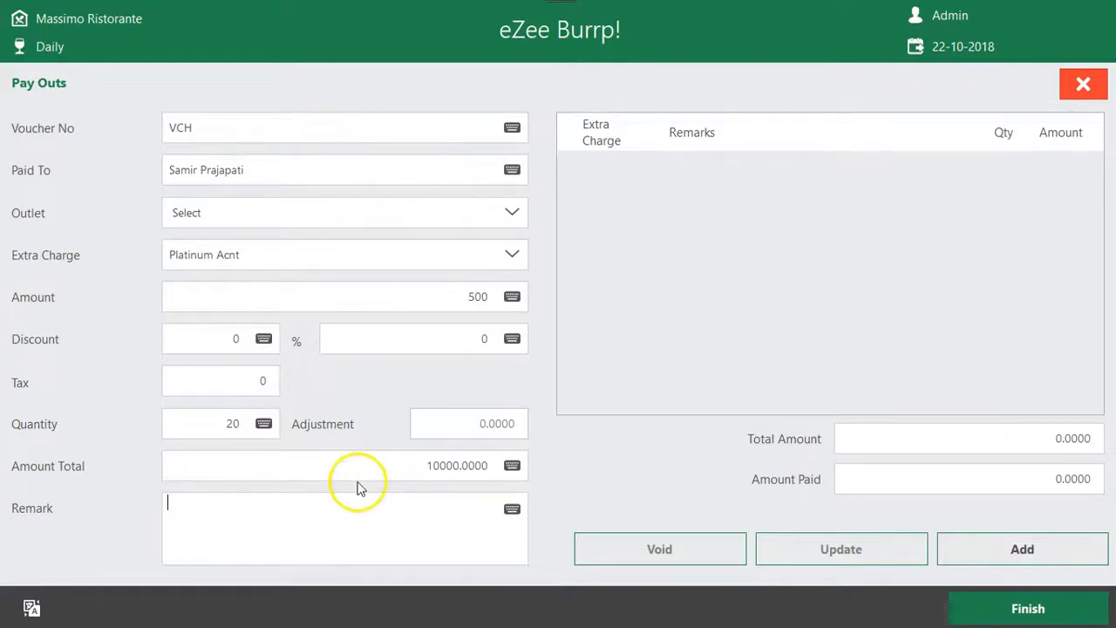
type("ing Misc Things.")
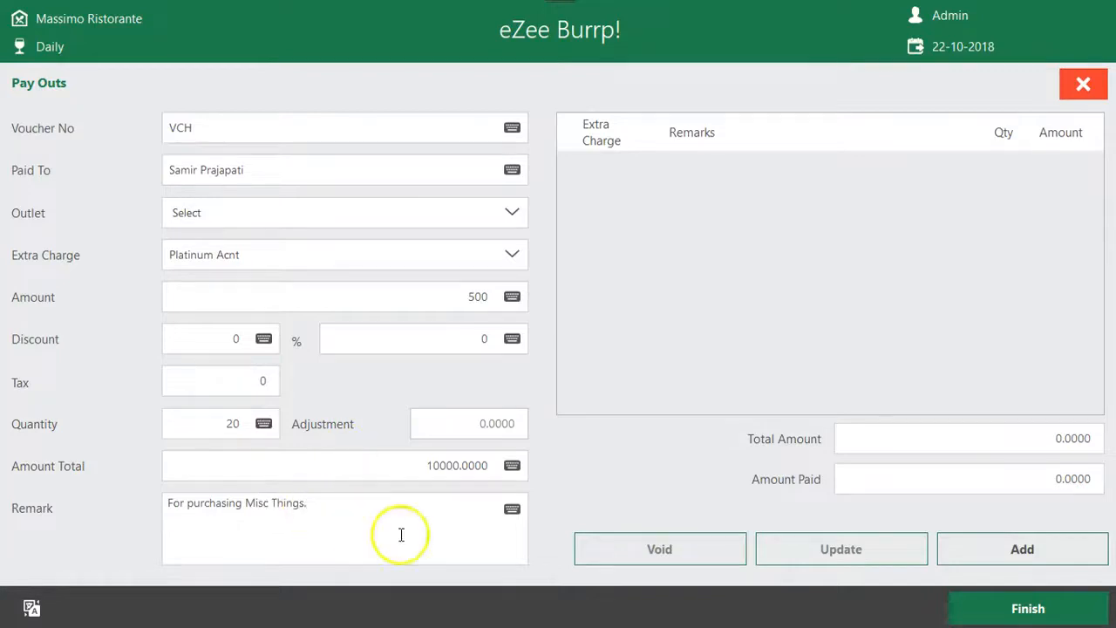
left_click(1016, 562)
Load the added Platinum Acnt line back into the form and choose Flowers as the extra charge for another line
left_click(719, 169)
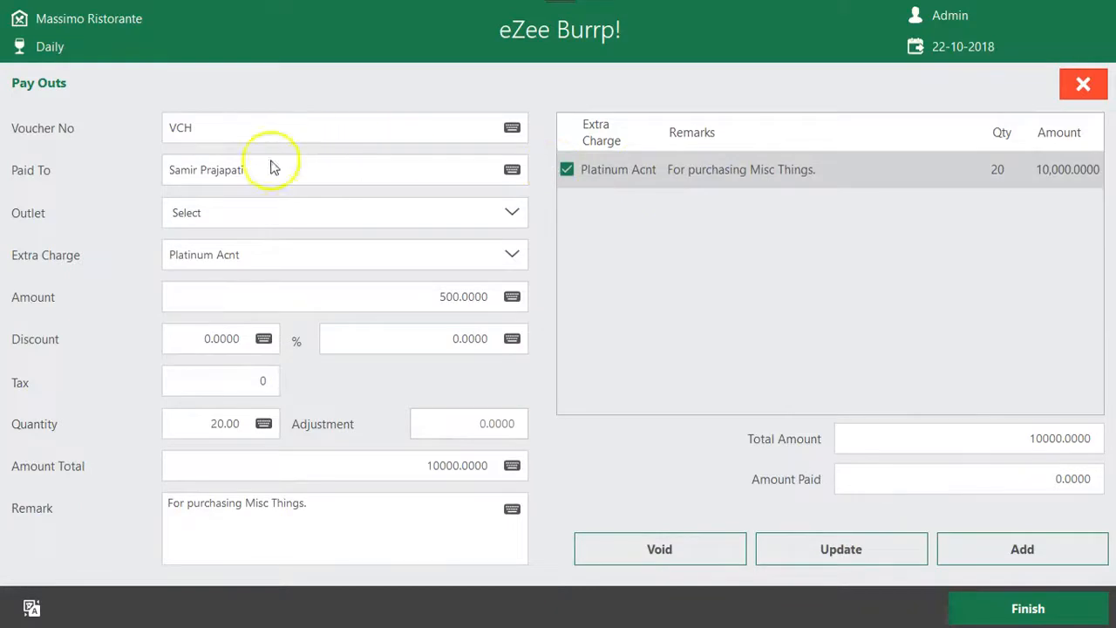
left_click_drag(273, 167, 6, 169)
left_click_drag(260, 174, 58, 176)
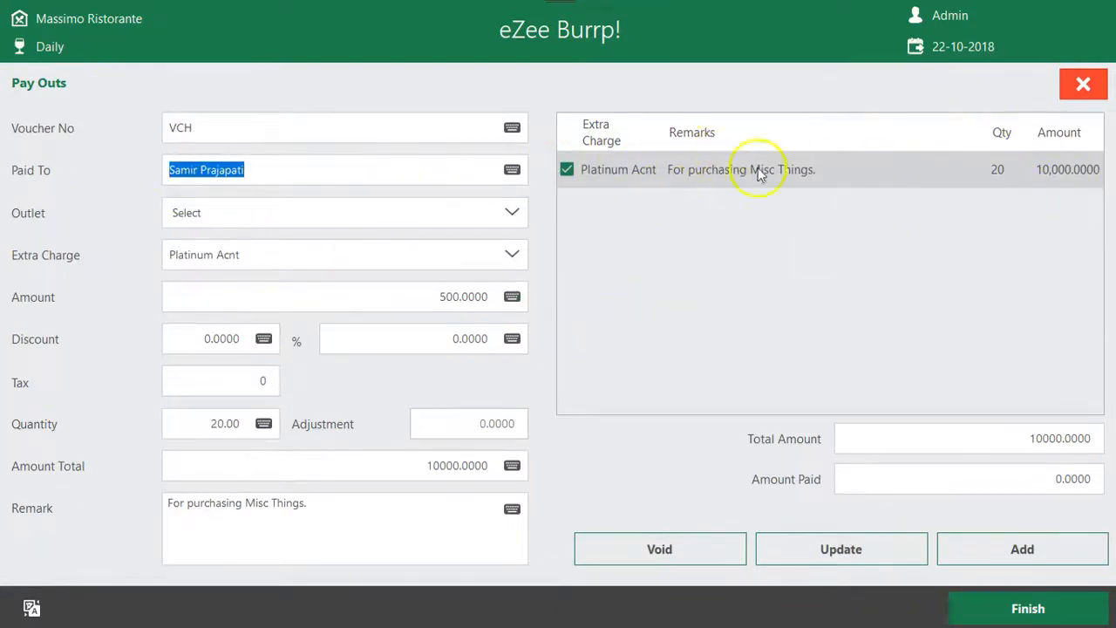
left_click(514, 254)
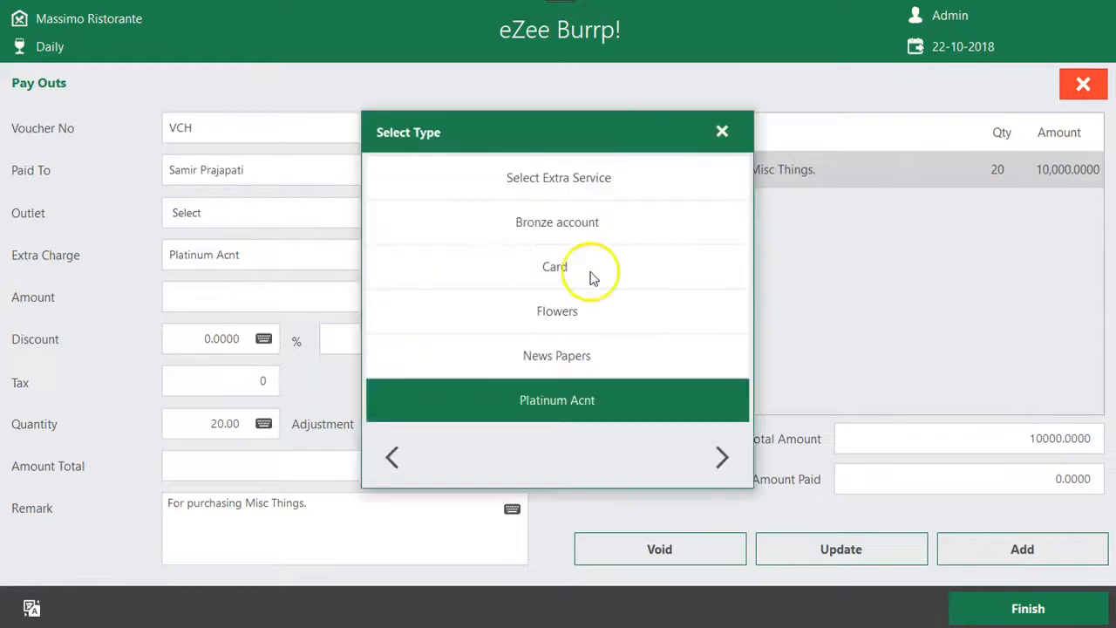
left_click(587, 272)
left_click(513, 260)
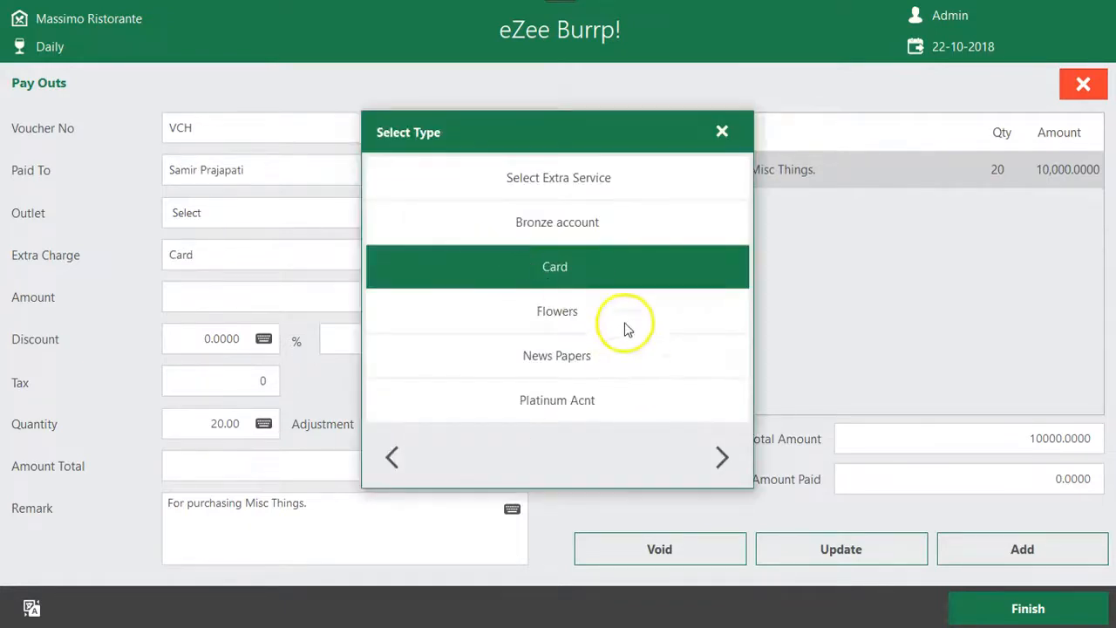
left_click(621, 314)
Set the Flowers charge's amount to 100 and quantity to 25, and add it as a second pay out line
left_click(532, 296)
type("100")
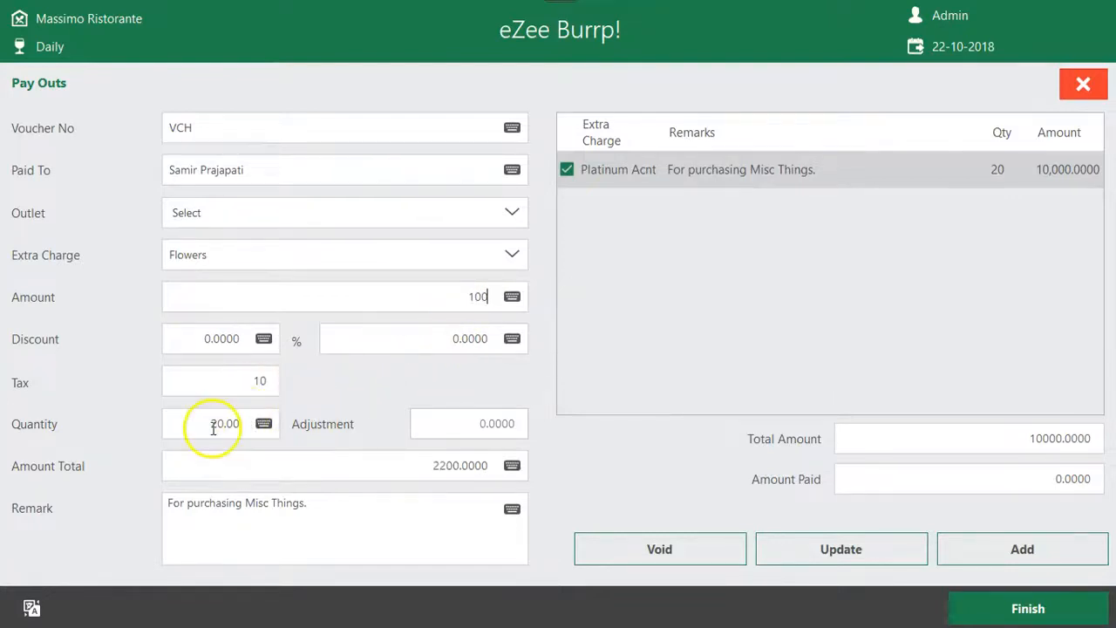
left_click(276, 424)
type("25")
left_click(461, 466)
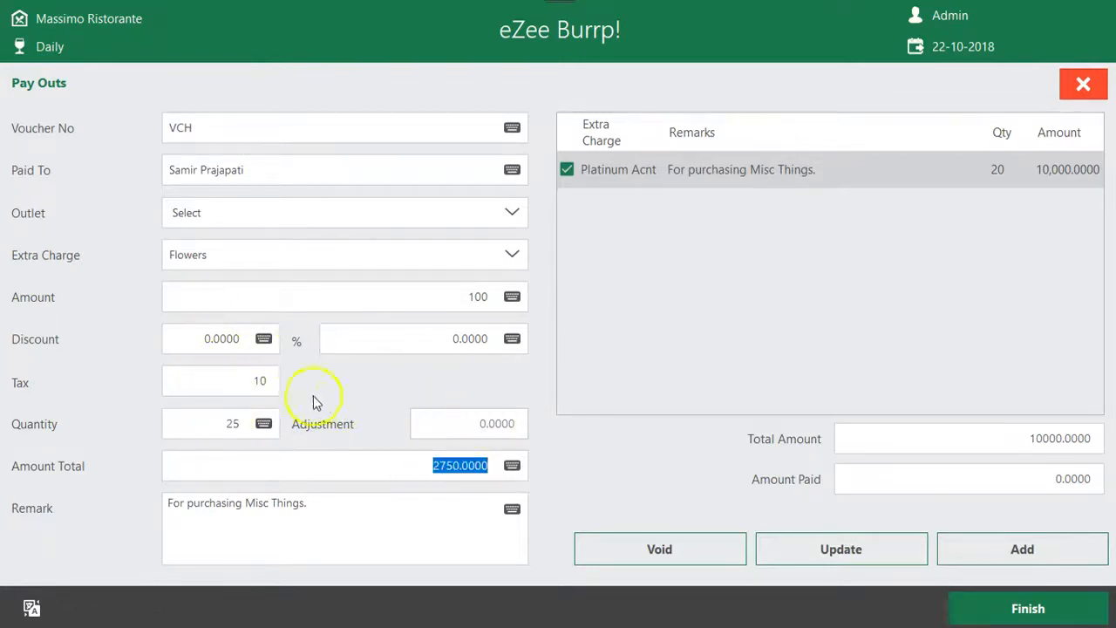
left_click(242, 381)
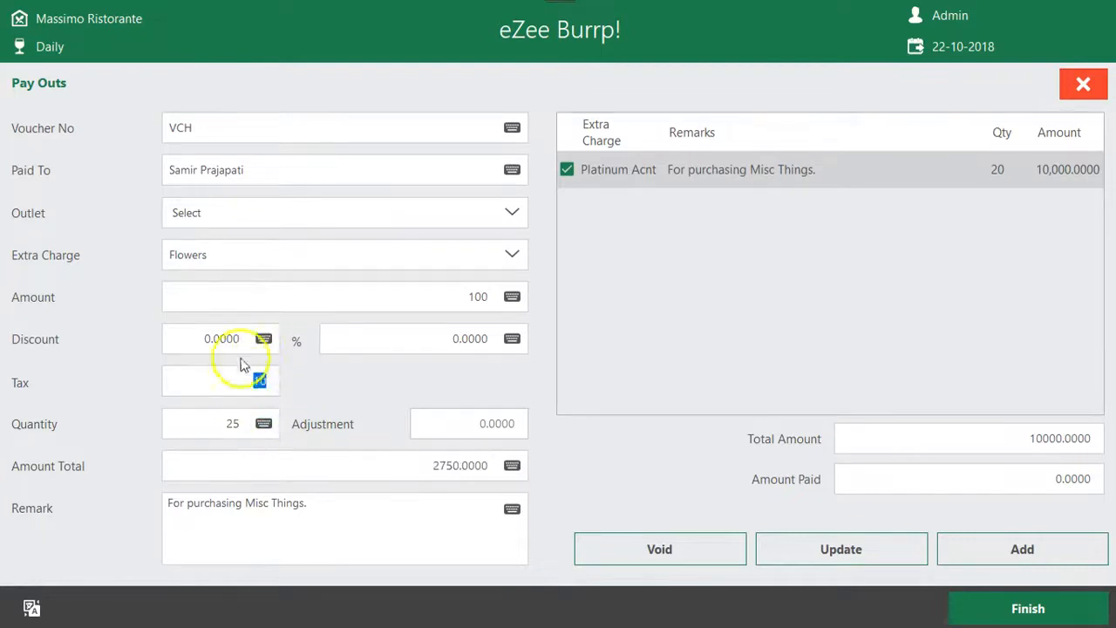
left_click(1018, 545)
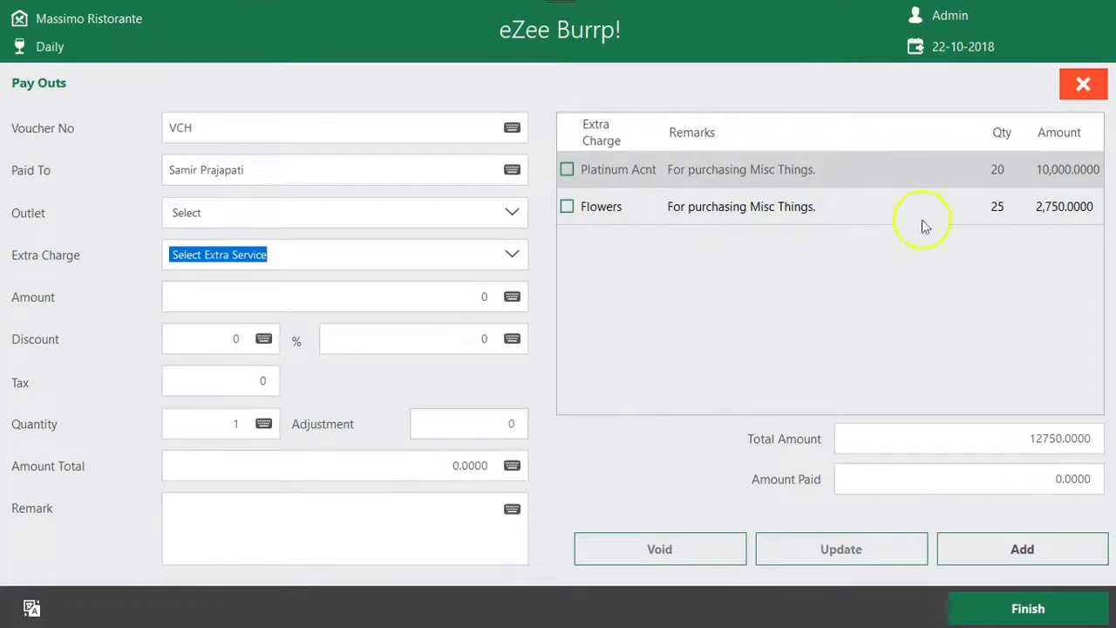
Check the payee and total amount, and update the Flowers line with a 10% discount
left_click(294, 169)
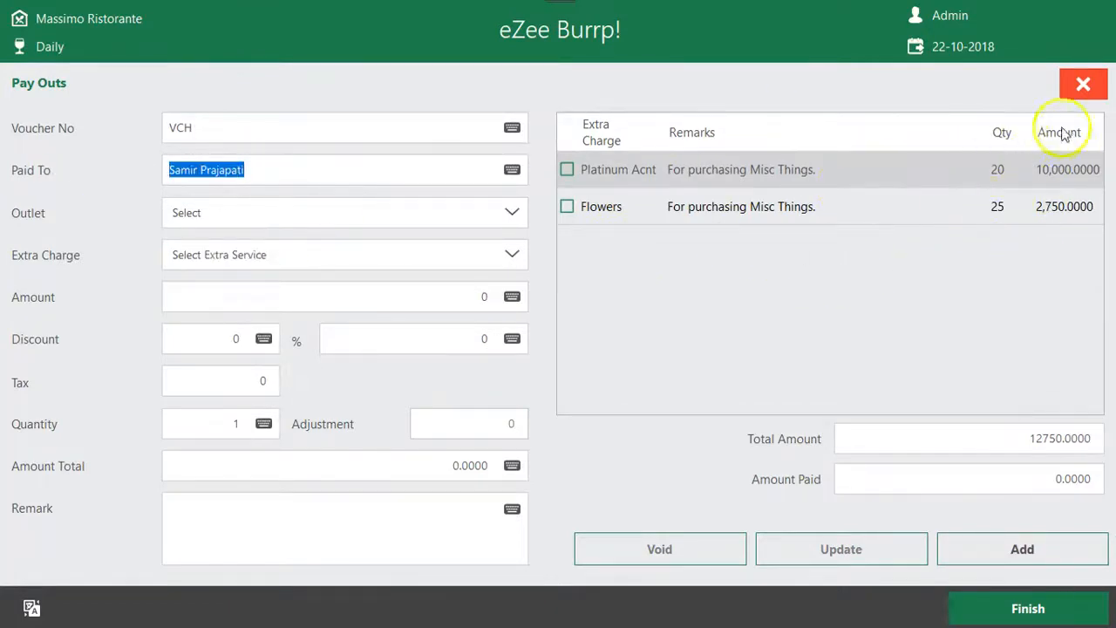
left_click_drag(1031, 438, 1100, 438)
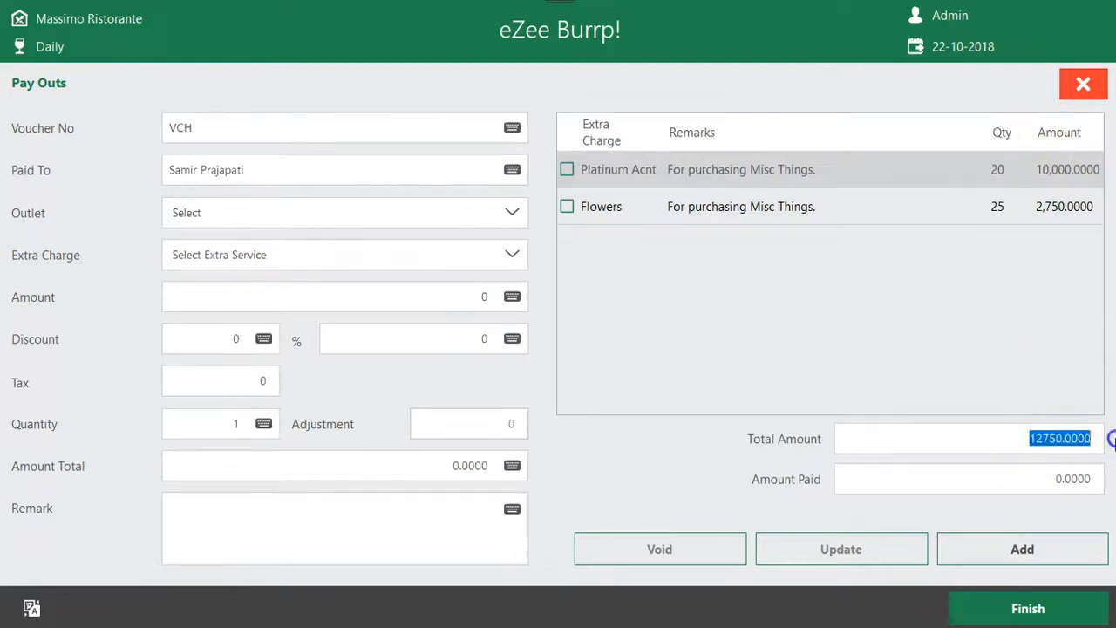
left_click(813, 214)
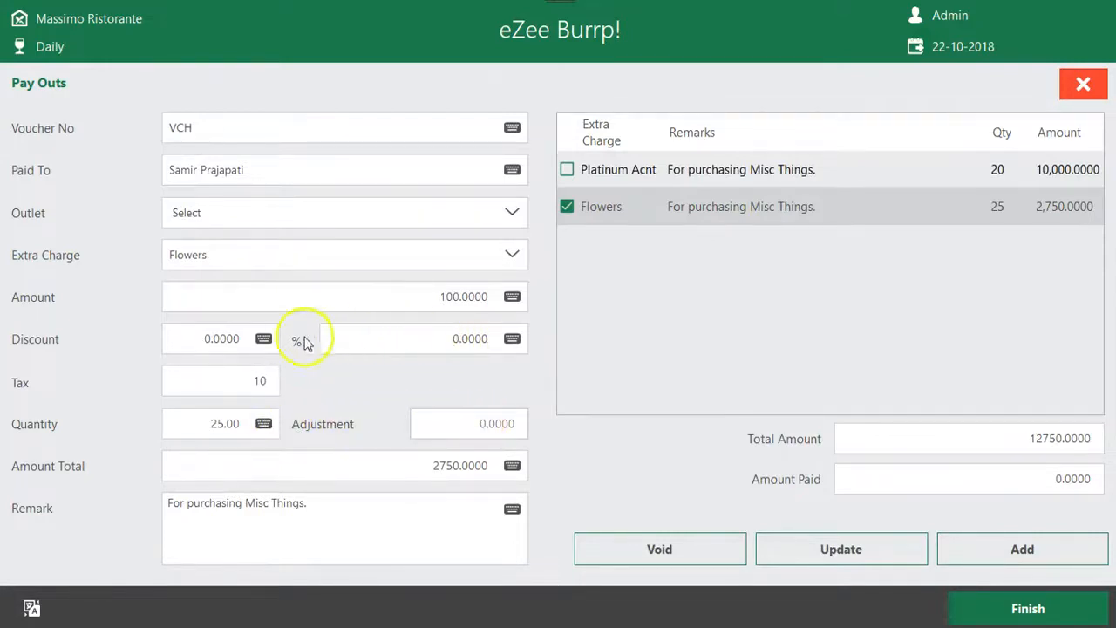
left_click(263, 338)
type("10")
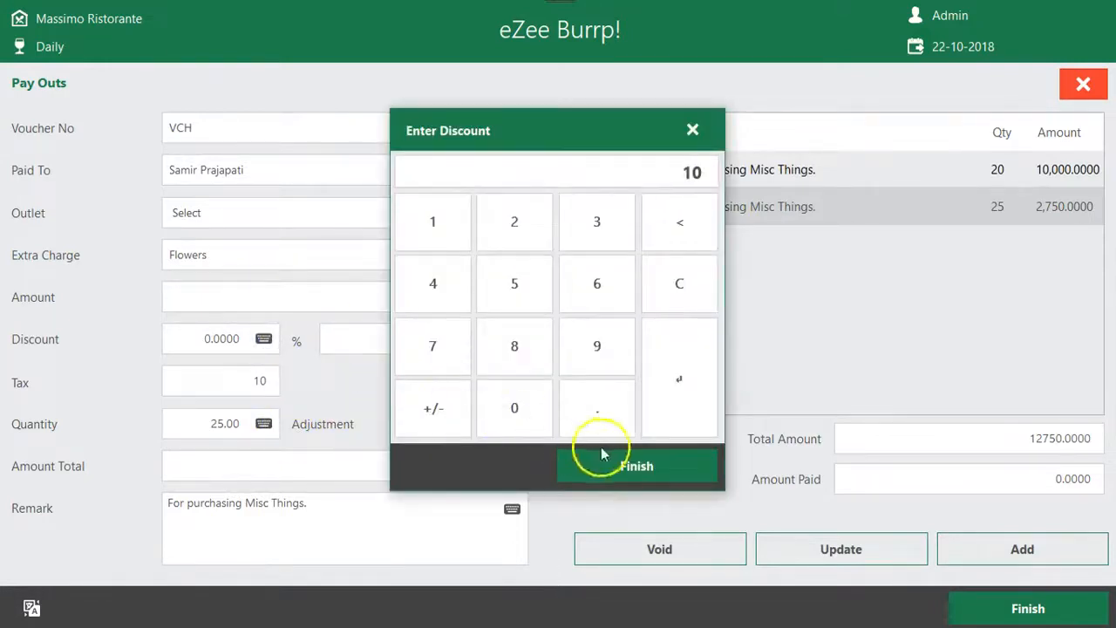
left_click(640, 471)
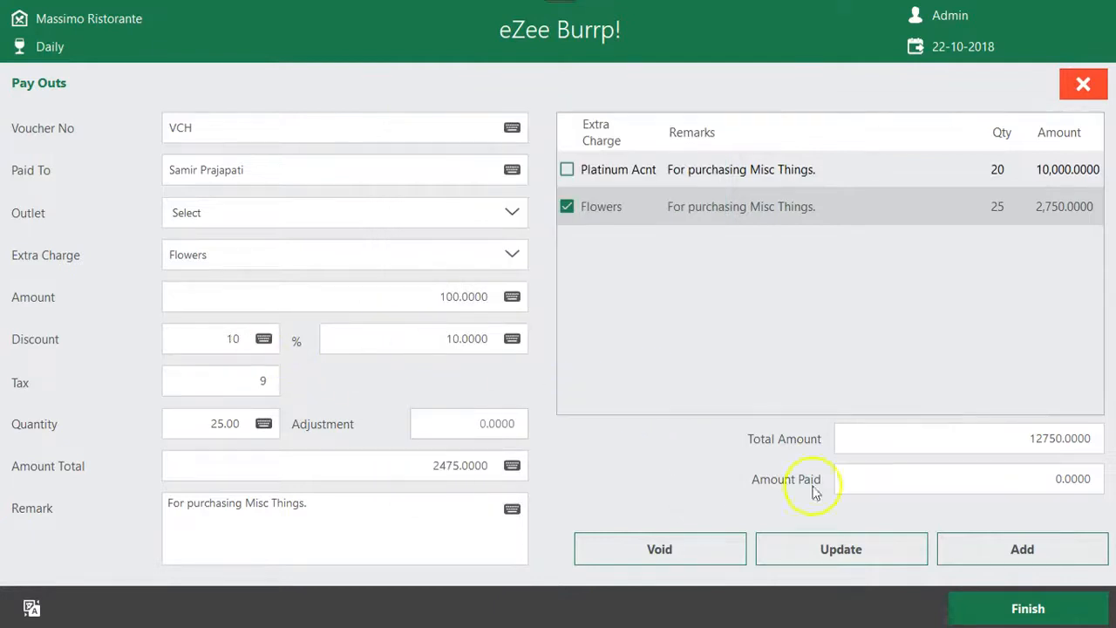
left_click(858, 551)
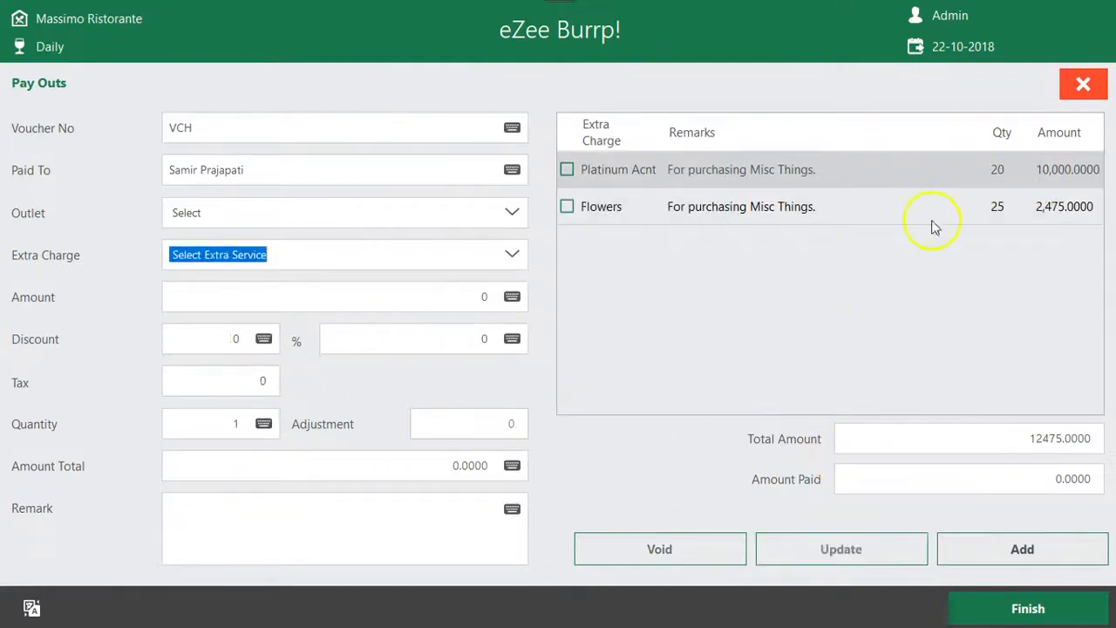
Finish the pay out with Cash as the payment type and save the entry
left_click(1022, 610)
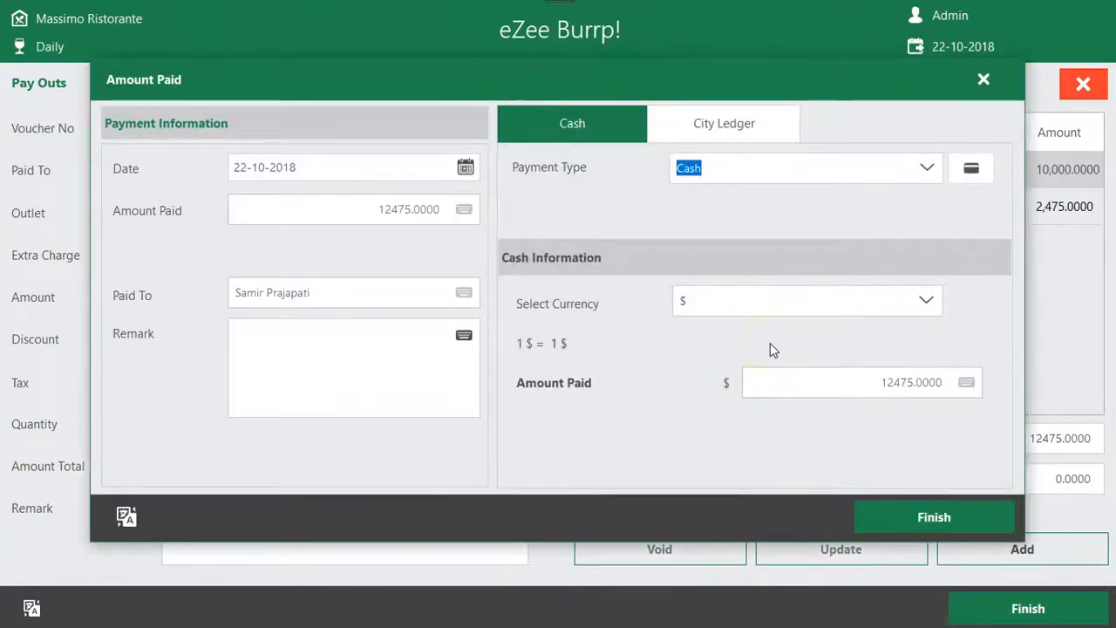
left_click(924, 169)
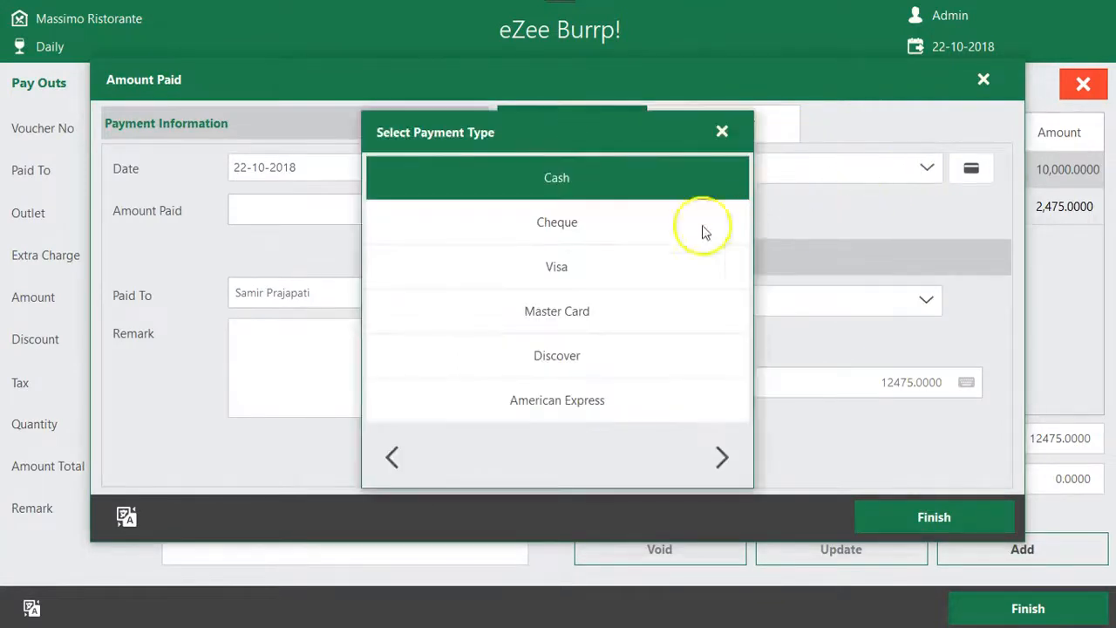
left_click(601, 179)
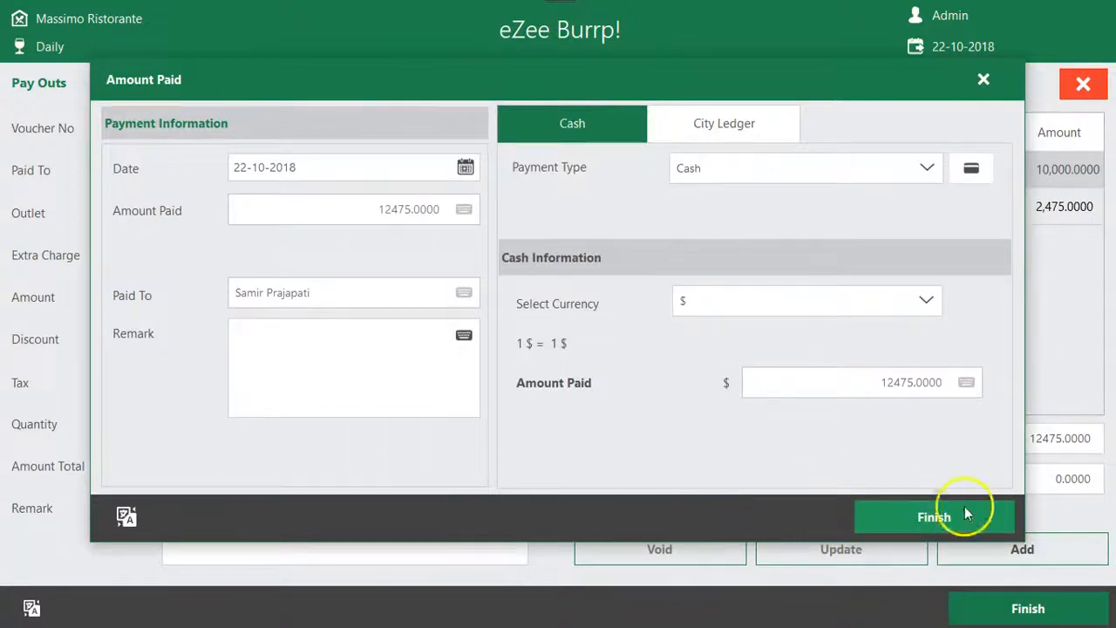
left_click(893, 523)
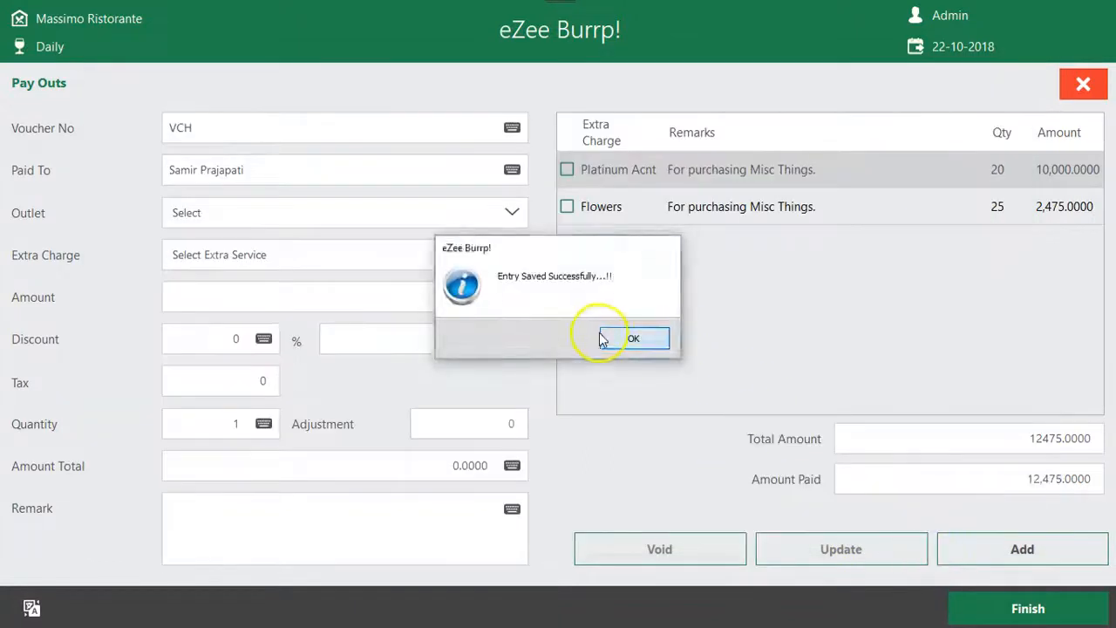
left_click(633, 339)
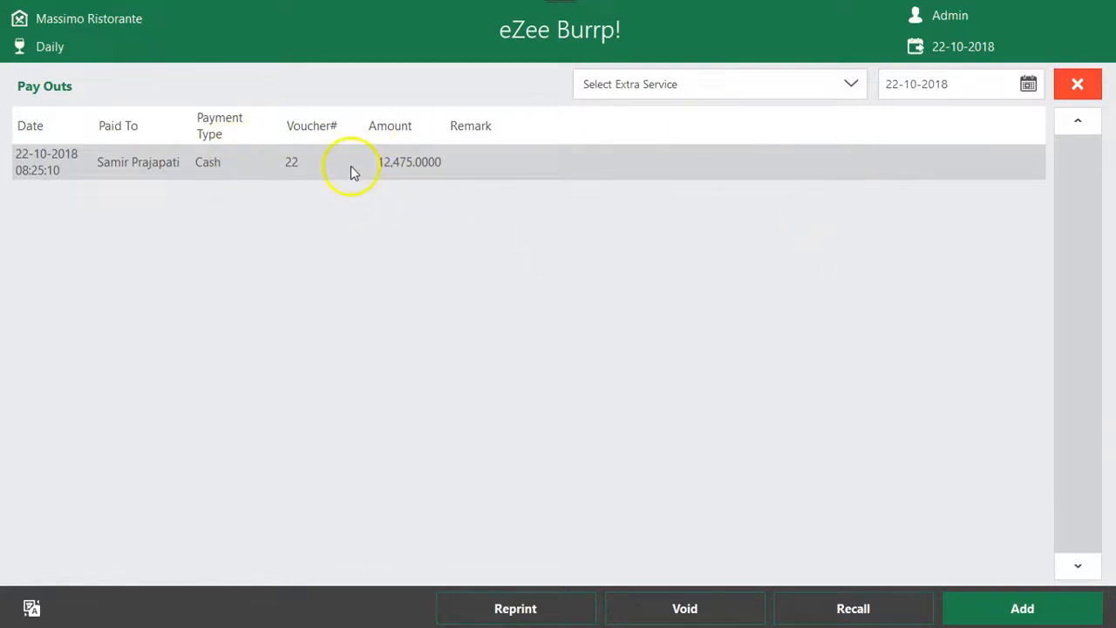
Reprint the saved cash pay out and return to the main screen
left_click(549, 610)
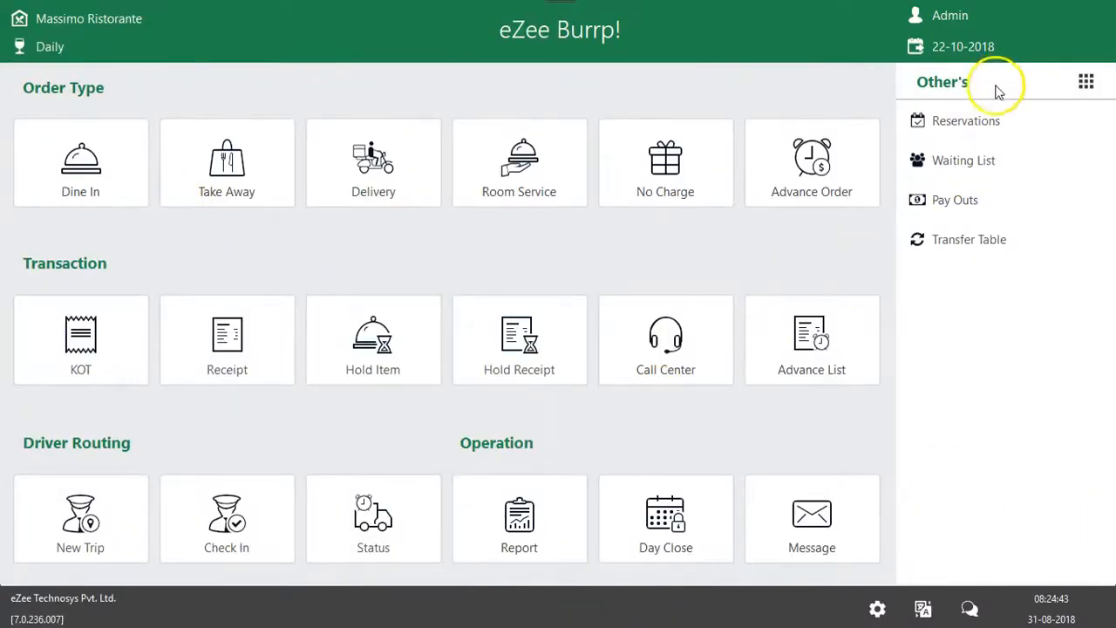
key("super")
left_click(922, 314)
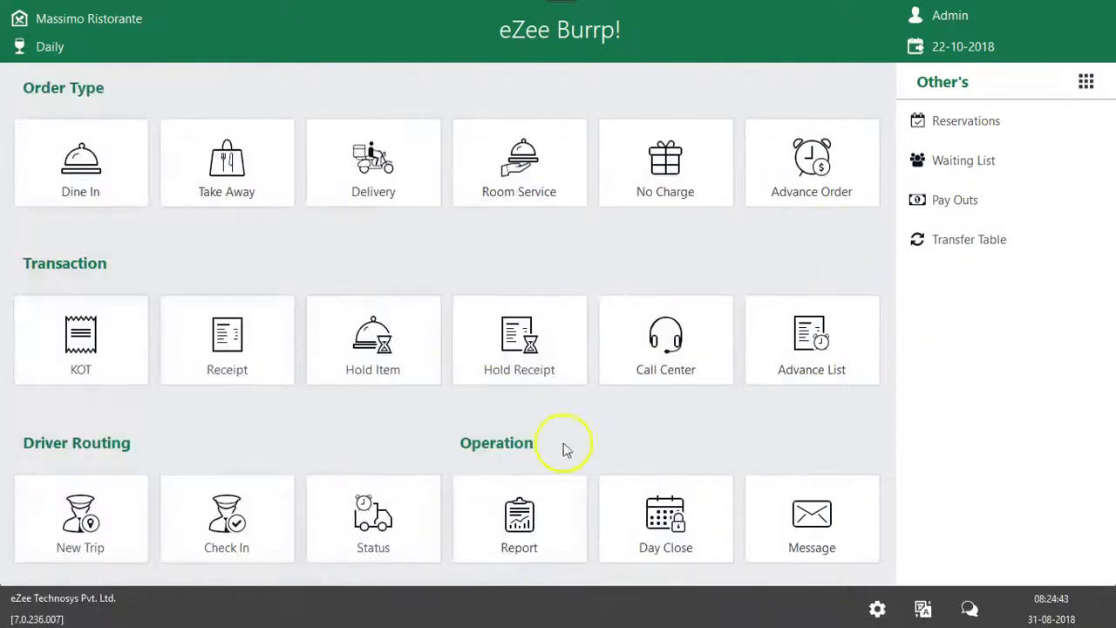
Start a new miscellaneous sale and enter voucher number MISC1 and the guest's full name
left_click(1085, 81)
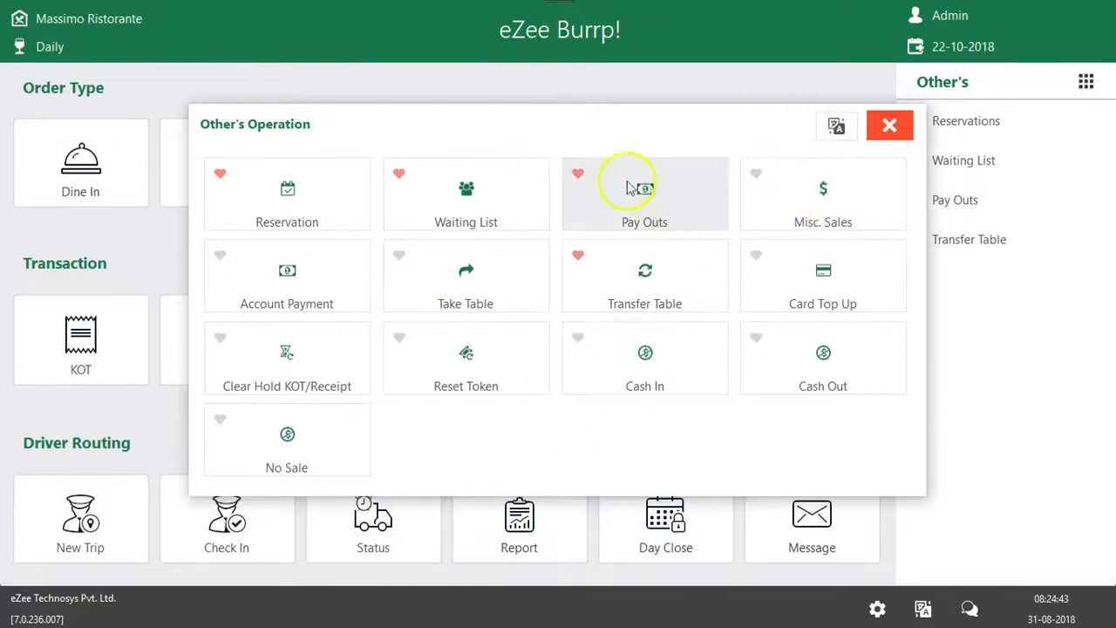
left_click(813, 204)
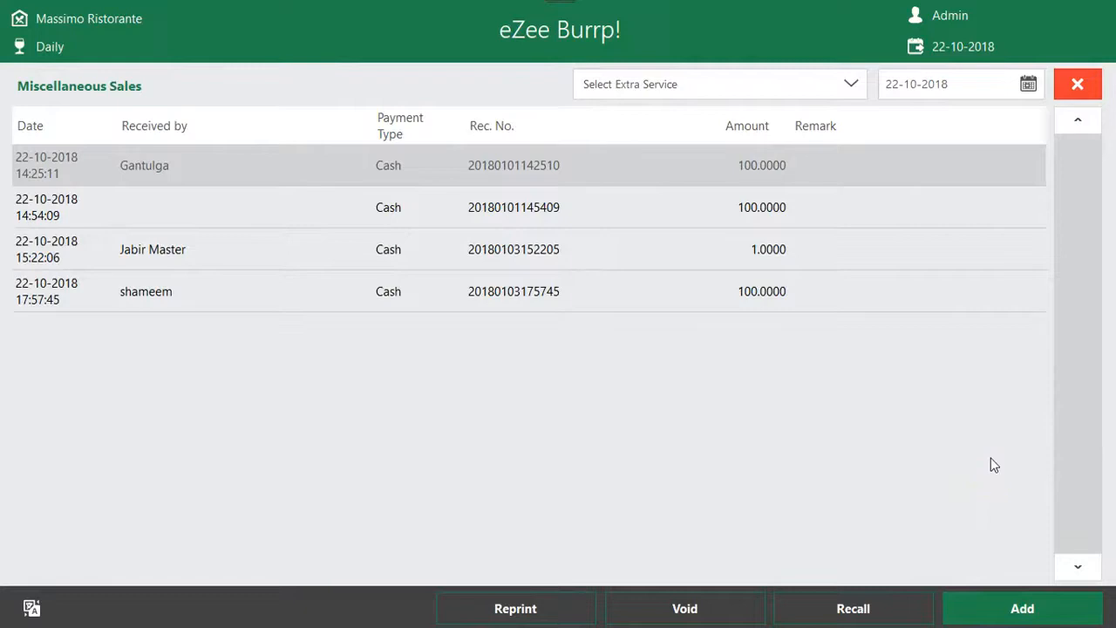
left_click(1021, 608)
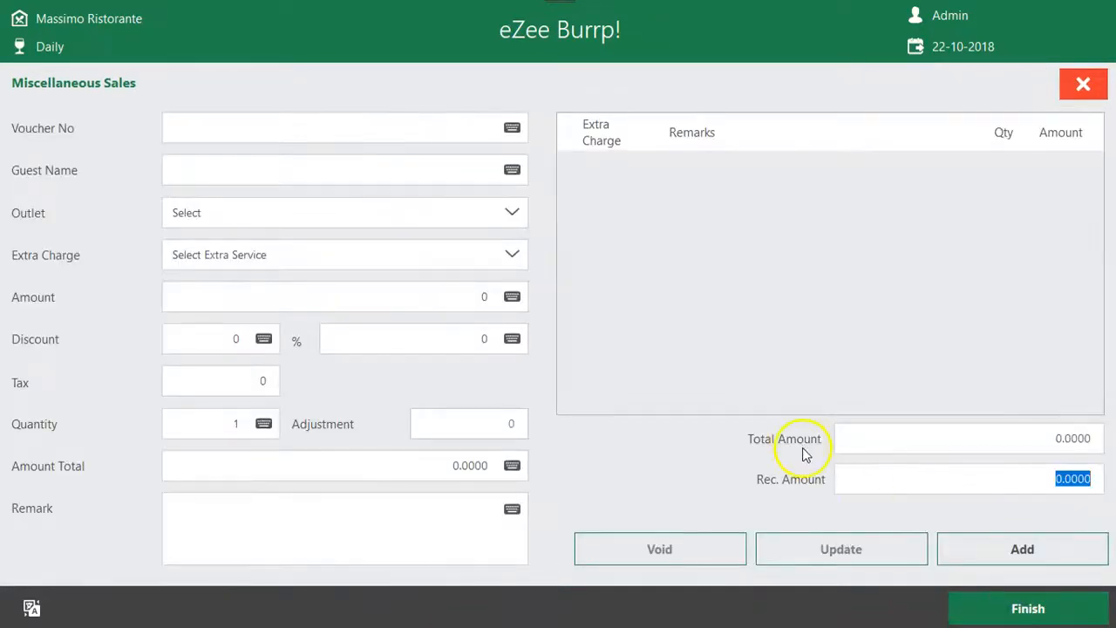
left_click(512, 128)
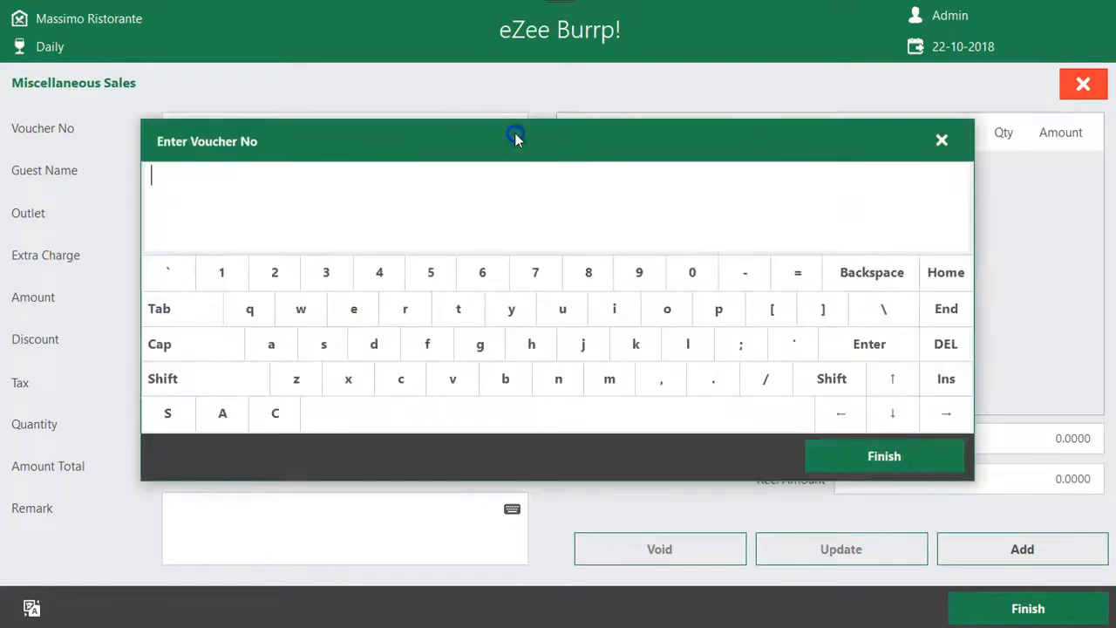
type("MISC1")
left_click(929, 456)
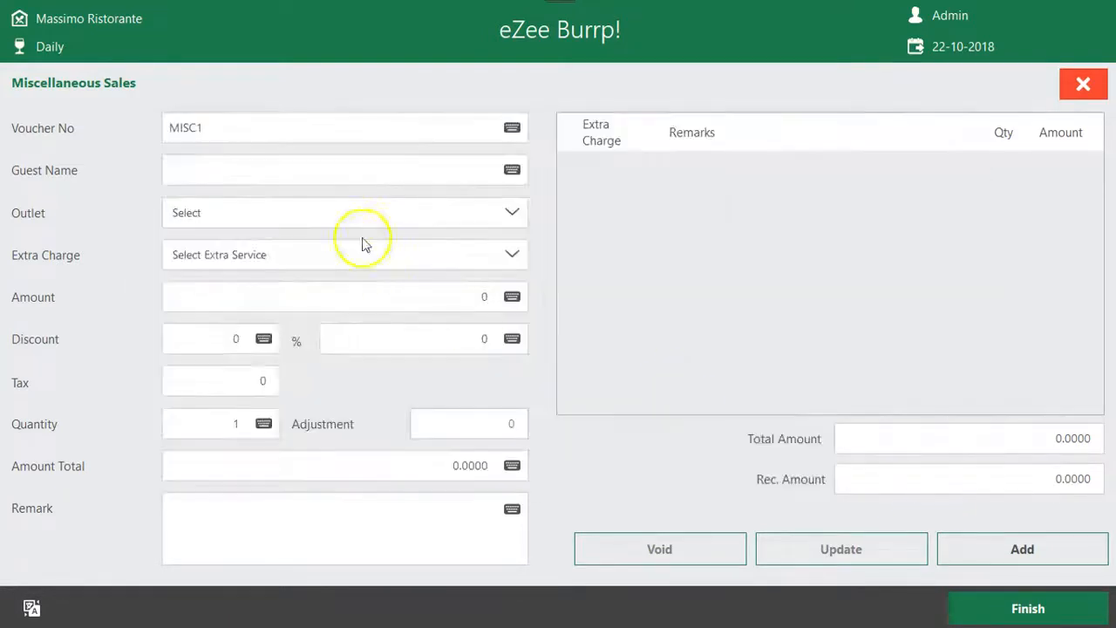
left_click(510, 170)
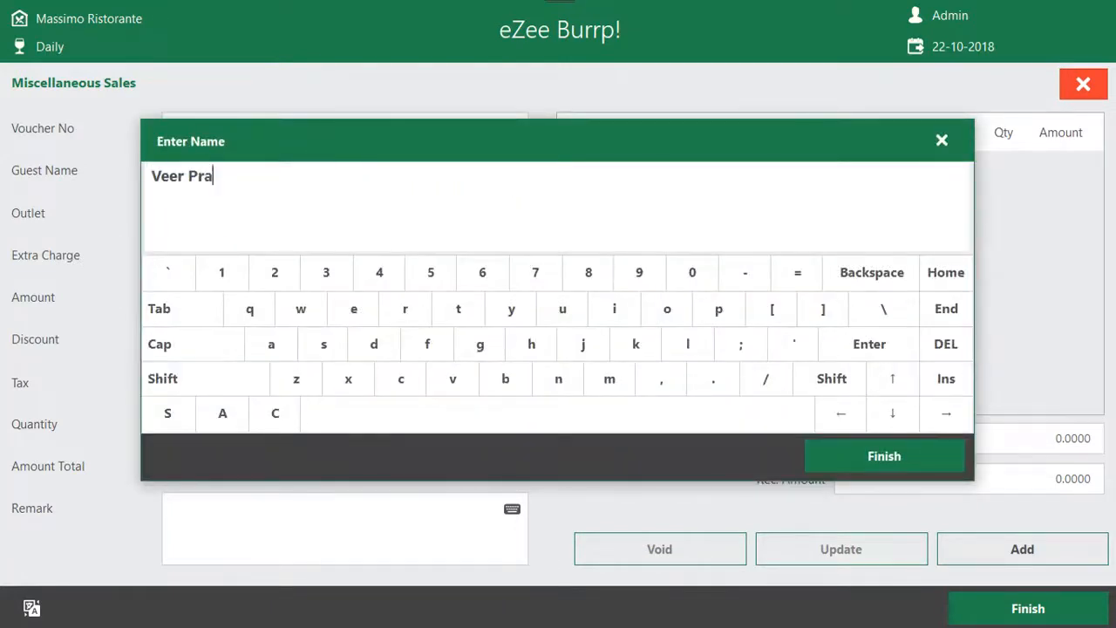
left_click(884, 454)
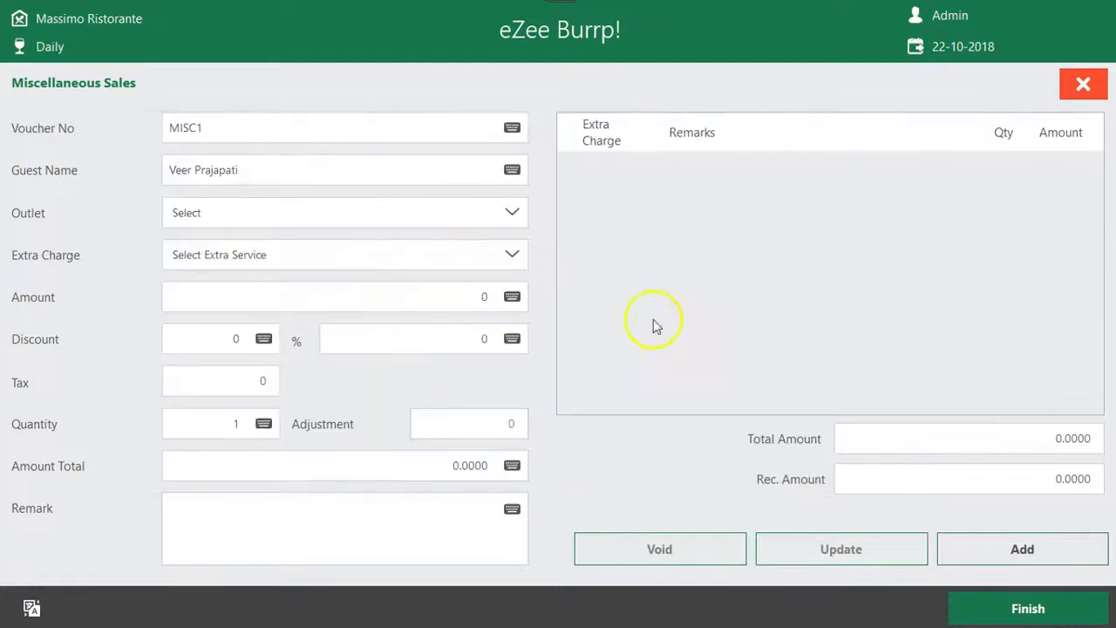
left_click_drag(253, 170, 13, 186)
left_click(319, 169)
left_click_drag(319, 169, 102, 169)
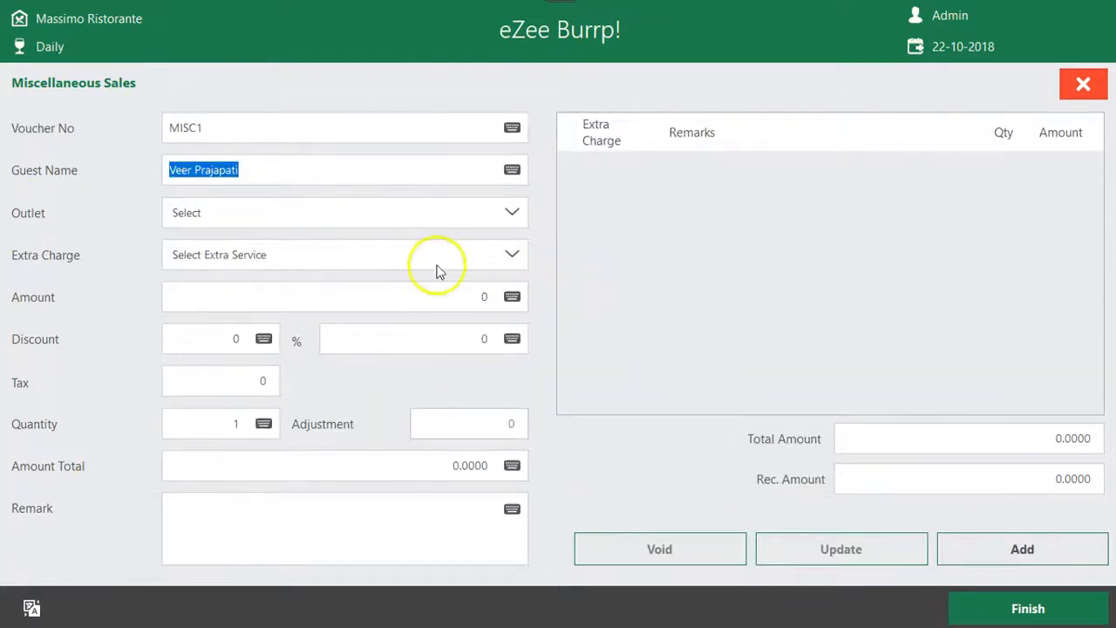
Choose Swimming - Adults as the extra charge for the miscellaneous sale
left_click(511, 256)
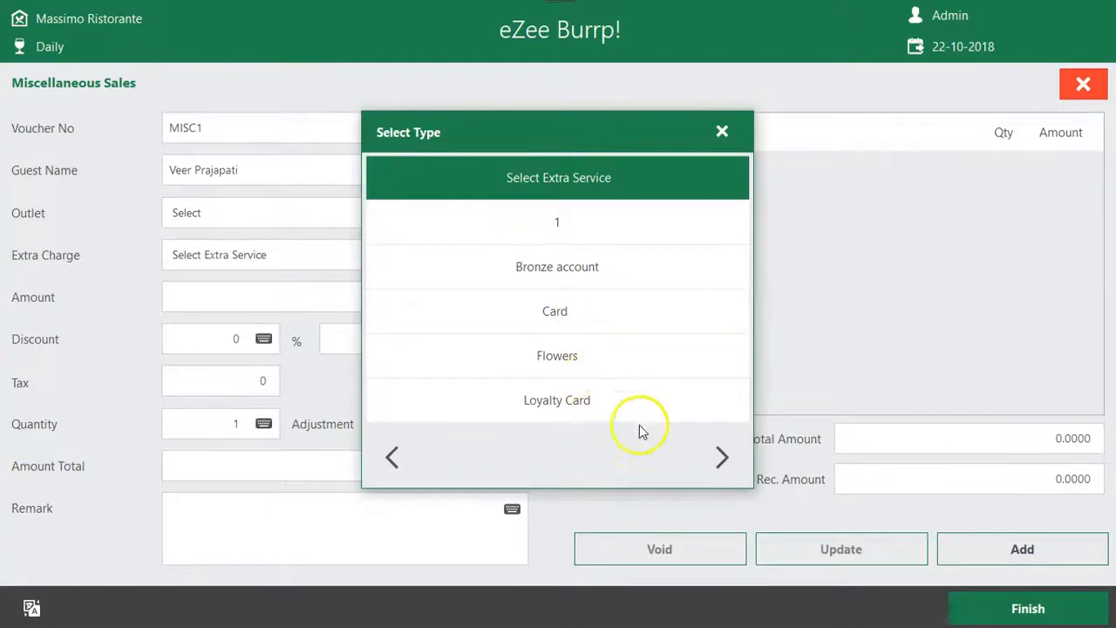
left_click(721, 456)
left_click(570, 229)
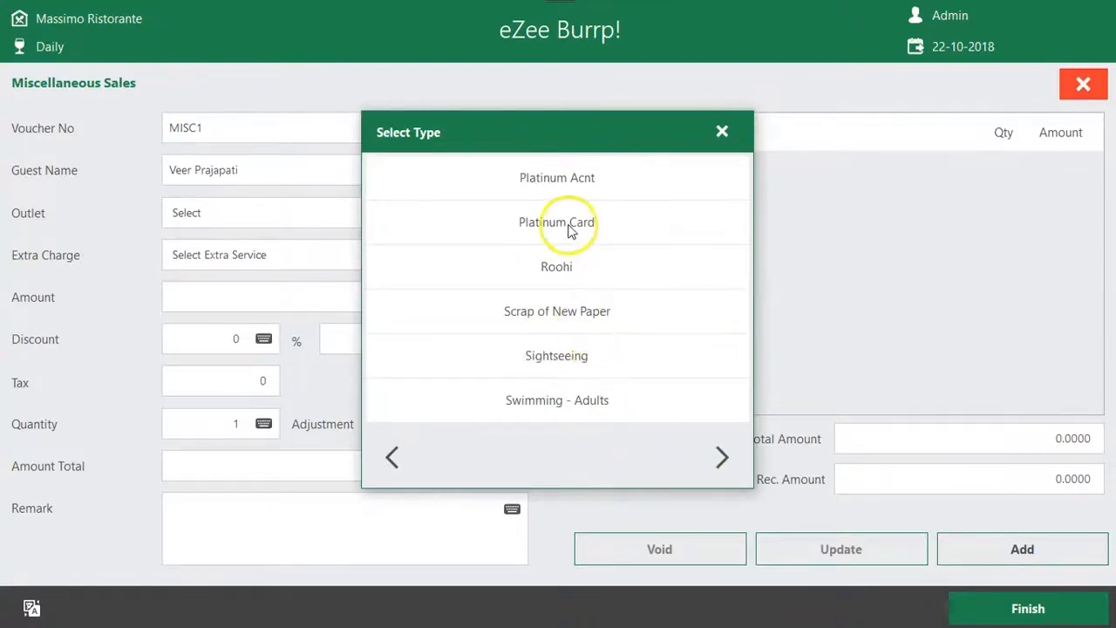
left_click(519, 255)
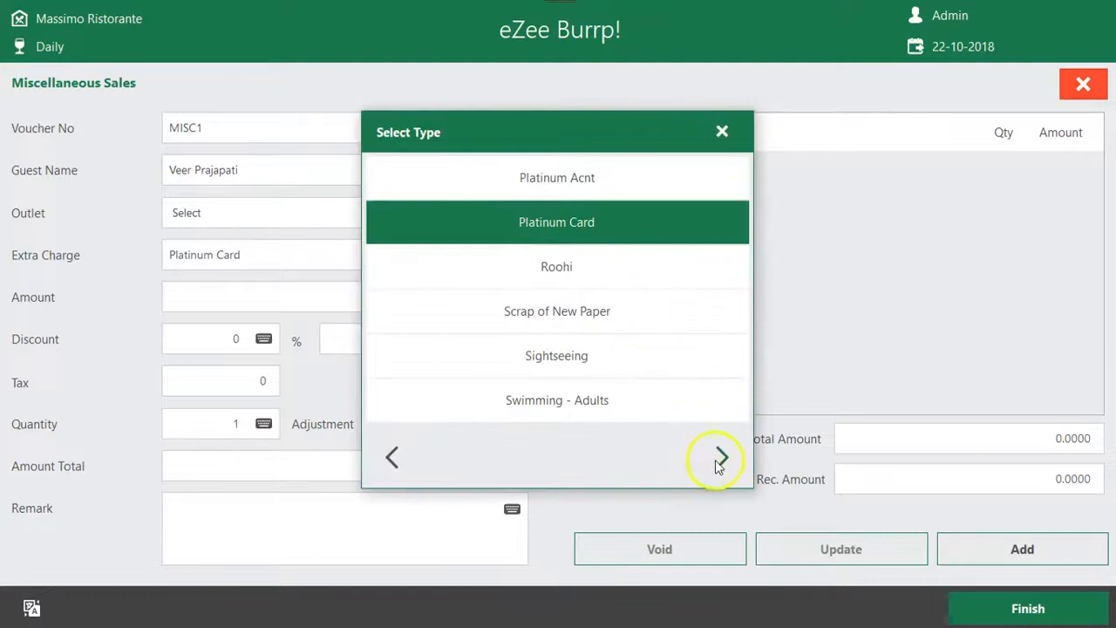
left_click(606, 412)
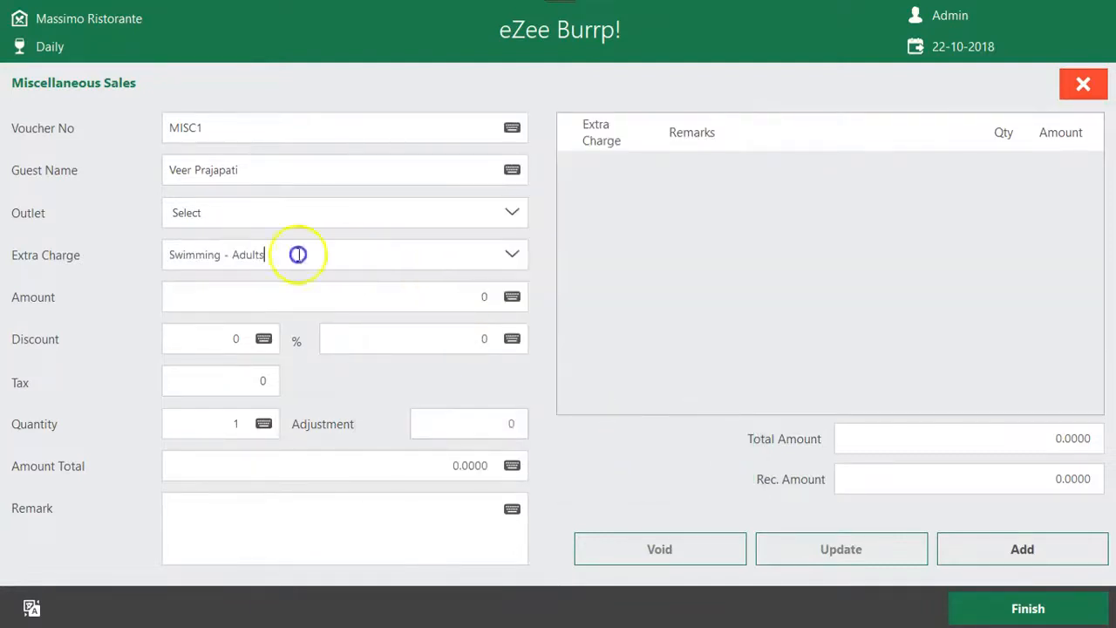
left_click_drag(296, 253, 132, 245)
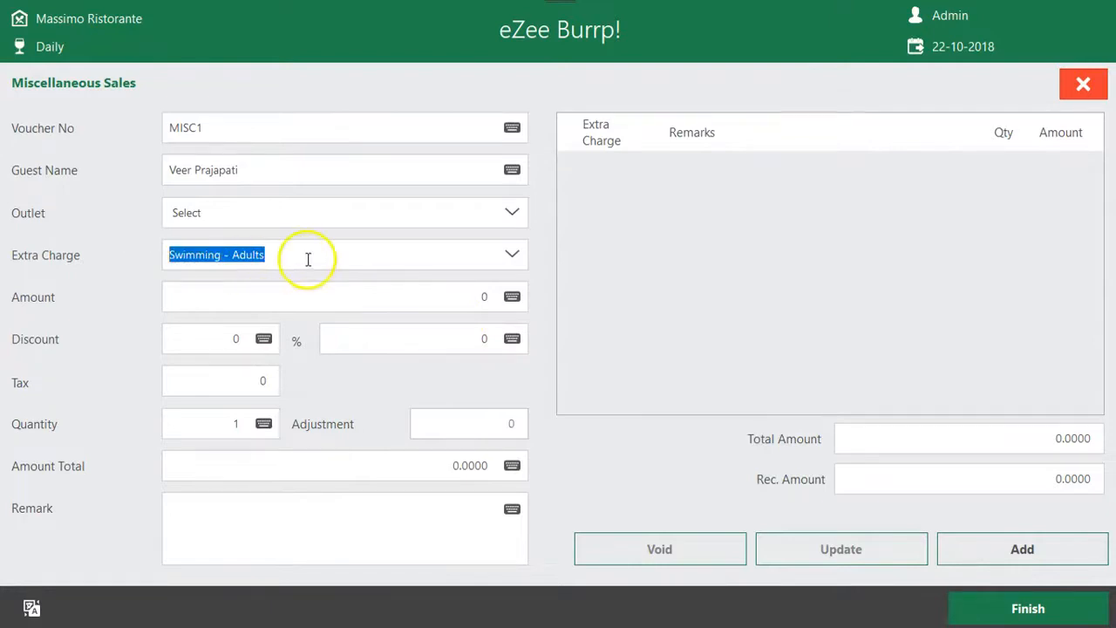
Set the amount to 500, quantity to 50, remark to "Sold Swimming Pool for 1 Adult with 500 per adult", and add the line
left_click(477, 297)
type("500")
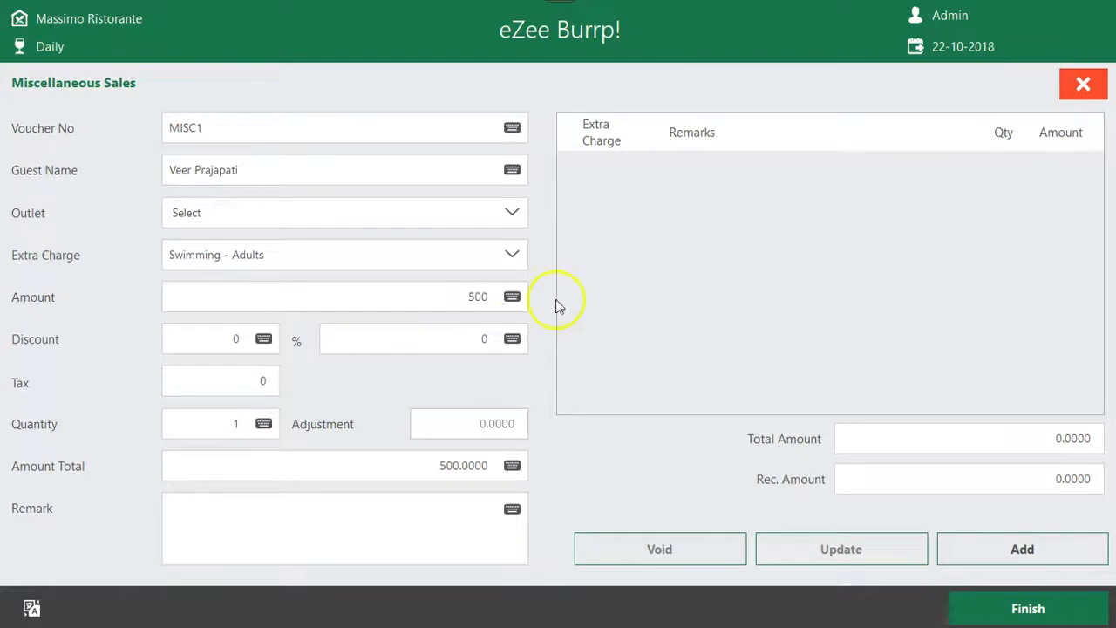
left_click(223, 421)
type("50")
left_click(343, 526)
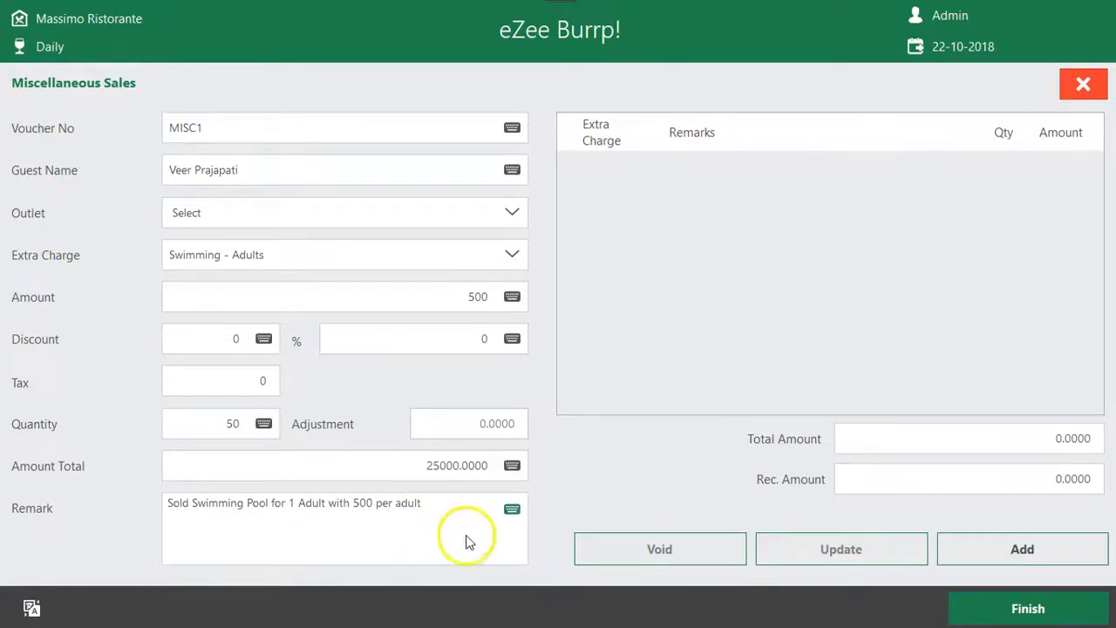
left_click(237, 423)
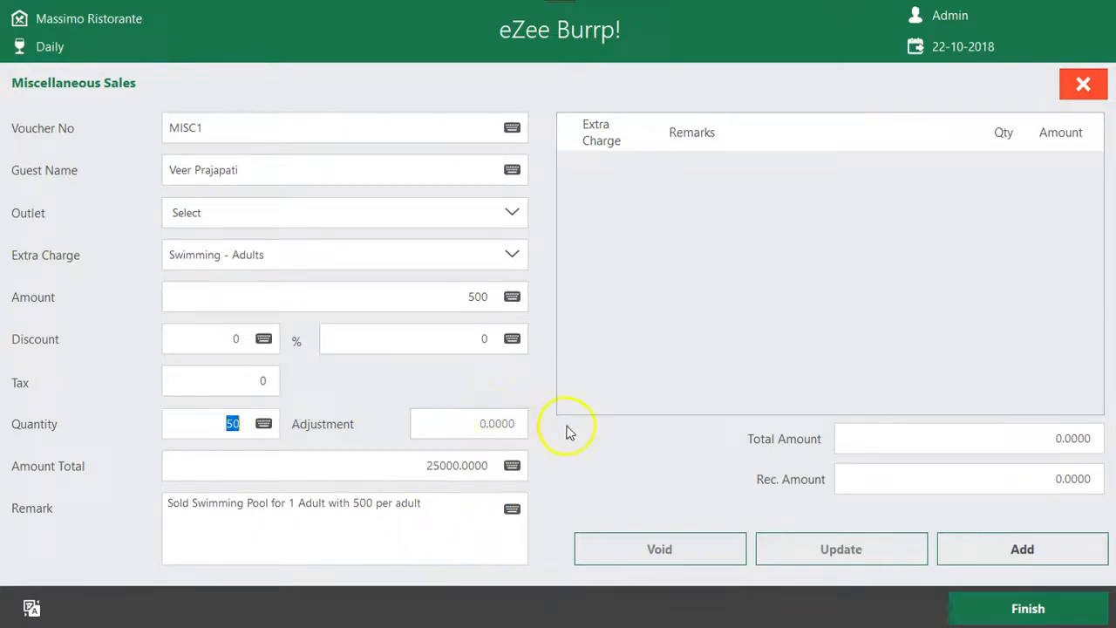
left_click(996, 551)
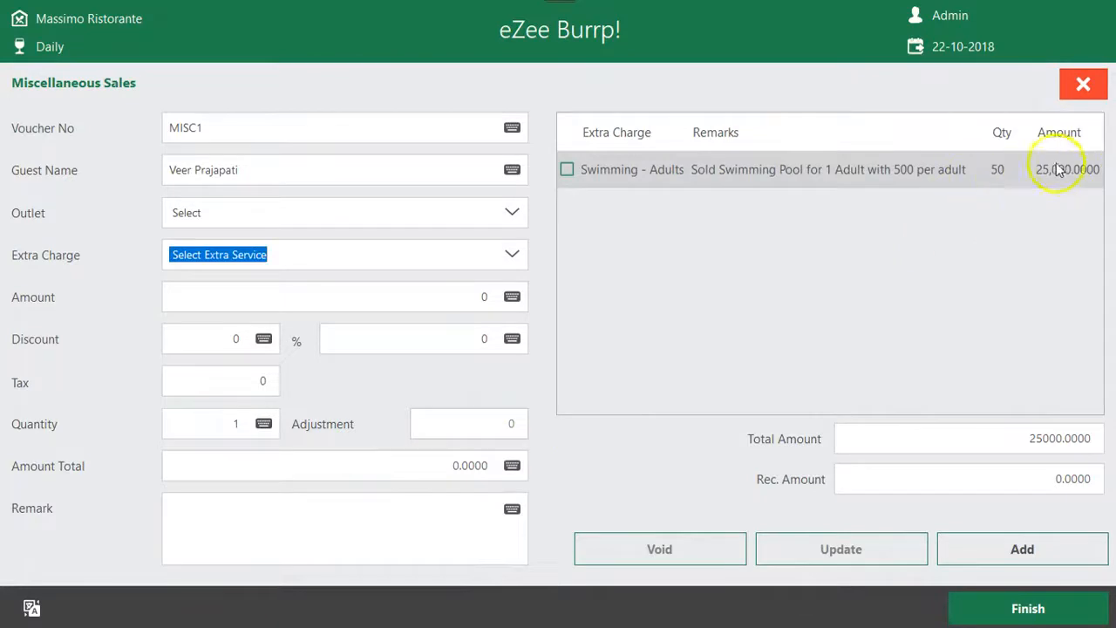
Finish the miscellaneous sale with Visa as the payment type, save the entry and return to the main screen
left_click(1027, 605)
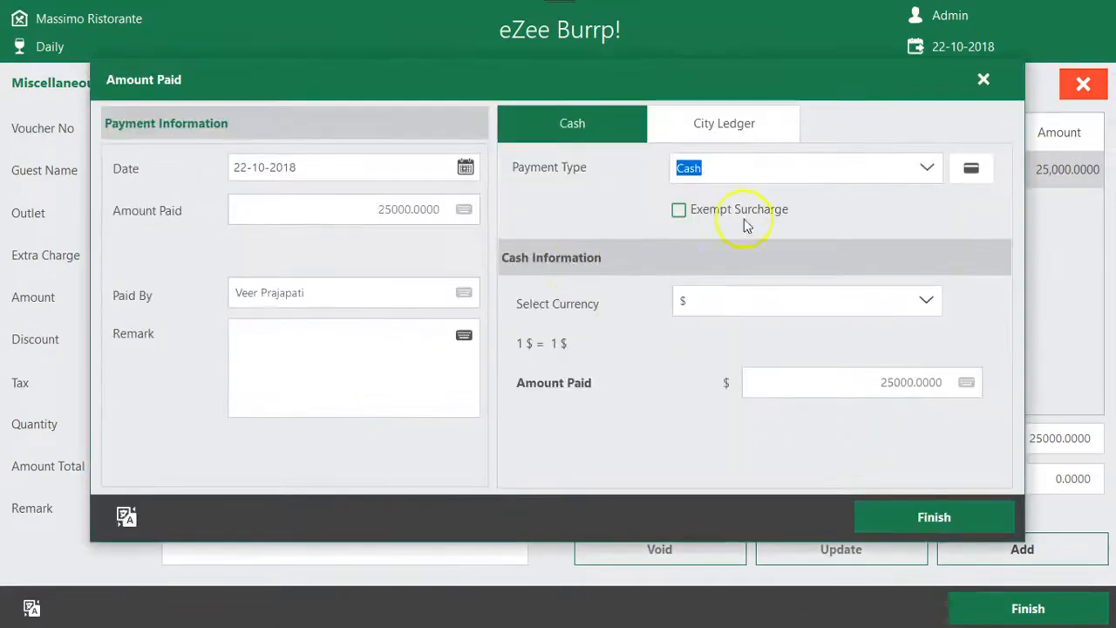
left_click(927, 168)
left_click(643, 282)
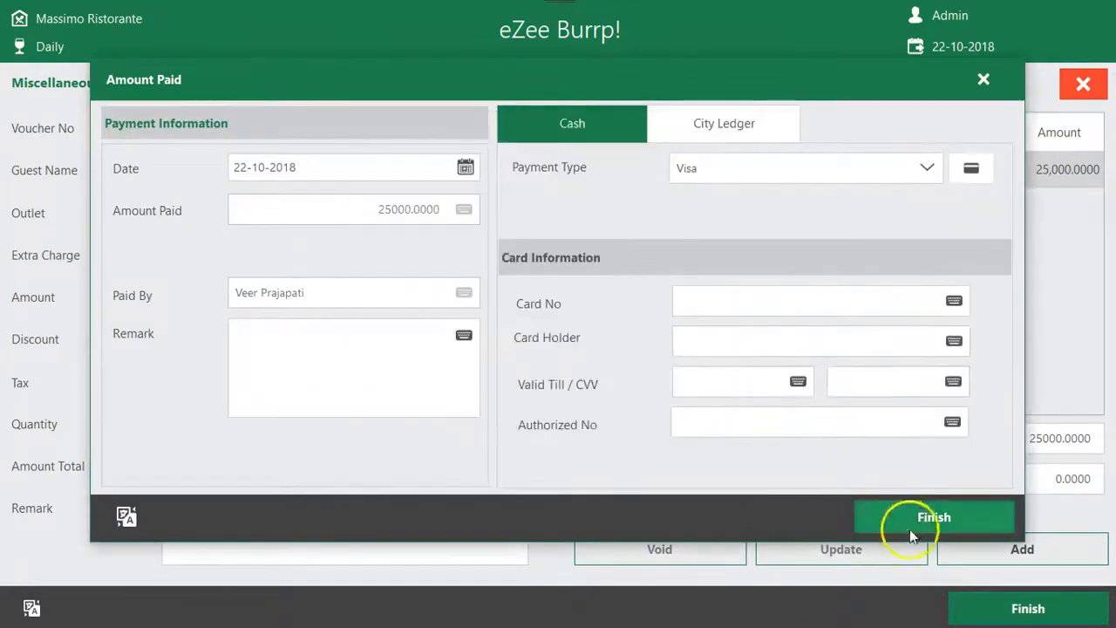
left_click(905, 513)
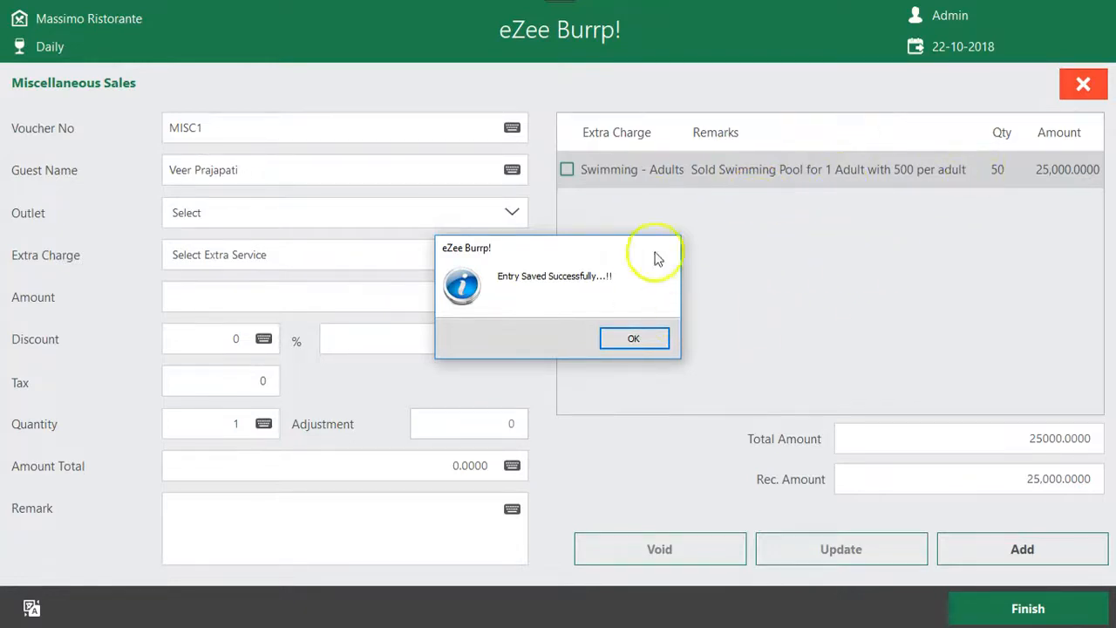
left_click(646, 347)
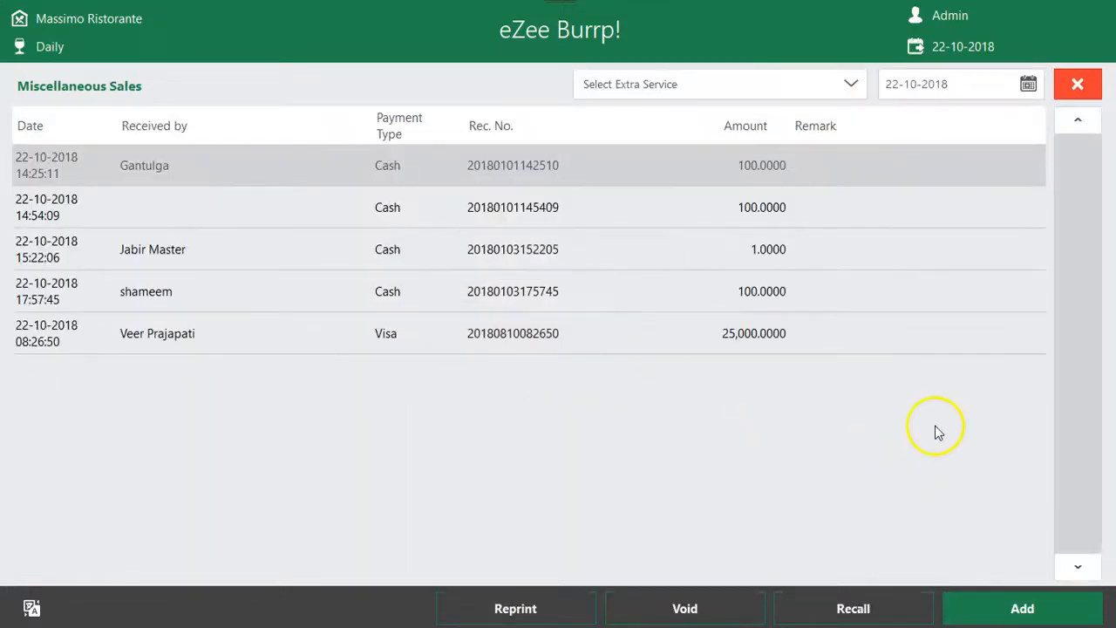
left_click(1078, 83)
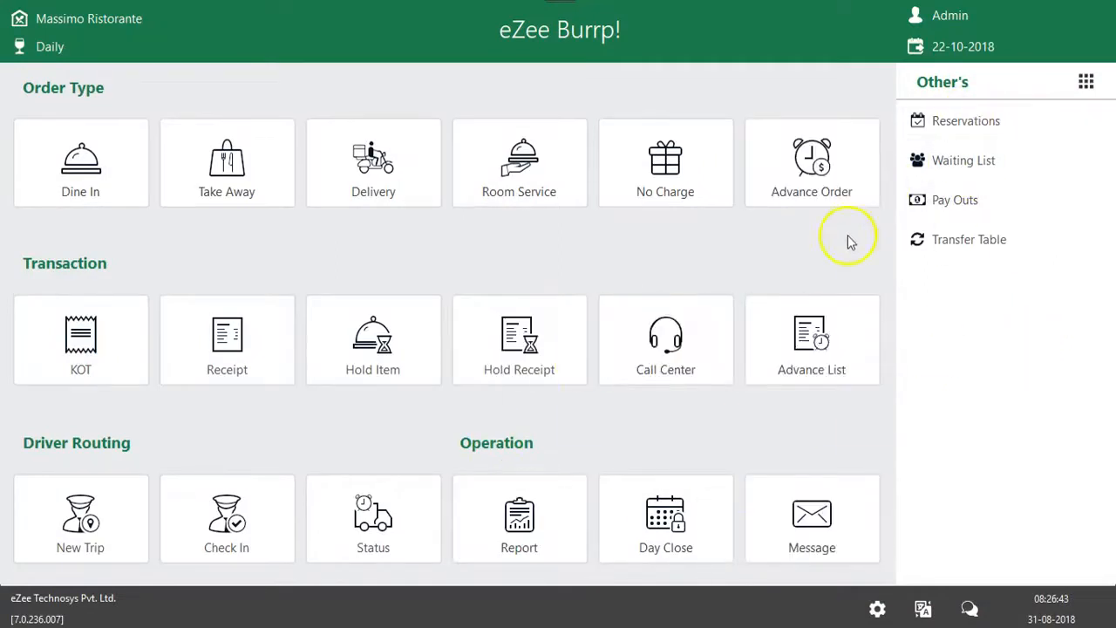
Open the cash drawer count for shift closing and check the cashier report's total and opening balance
left_click(952, 19)
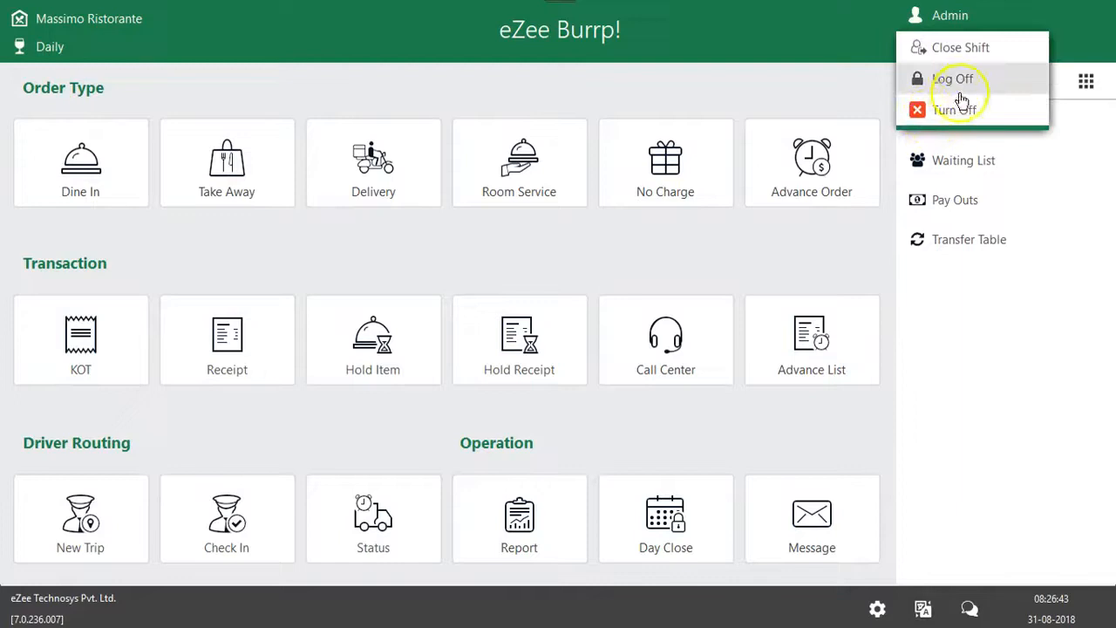
left_click(978, 54)
left_click(567, 343)
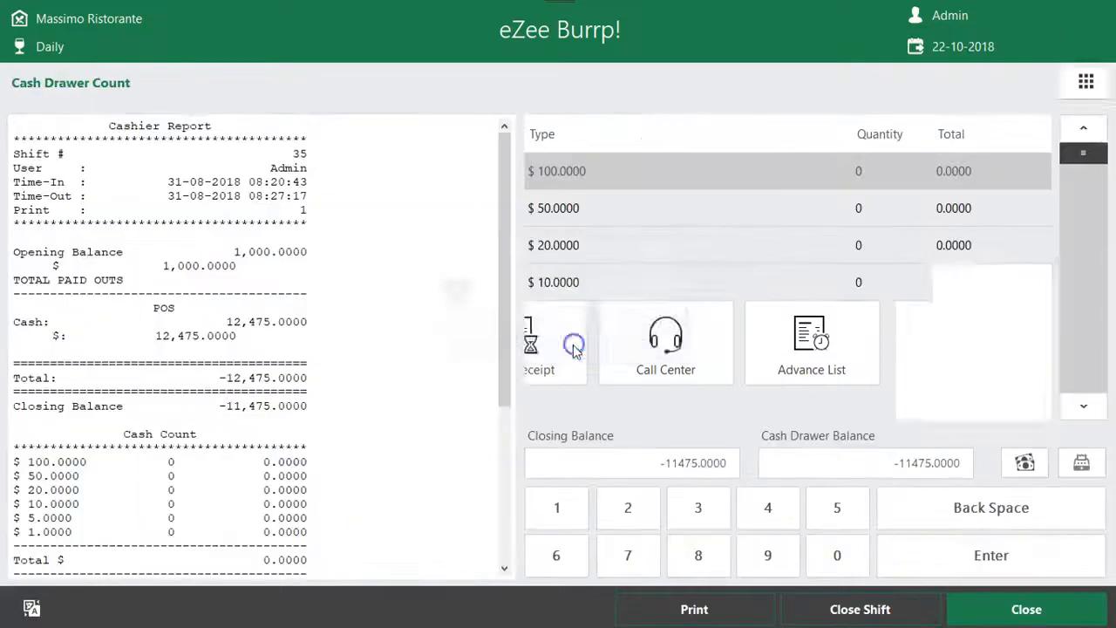
left_click_drag(220, 378, 330, 389)
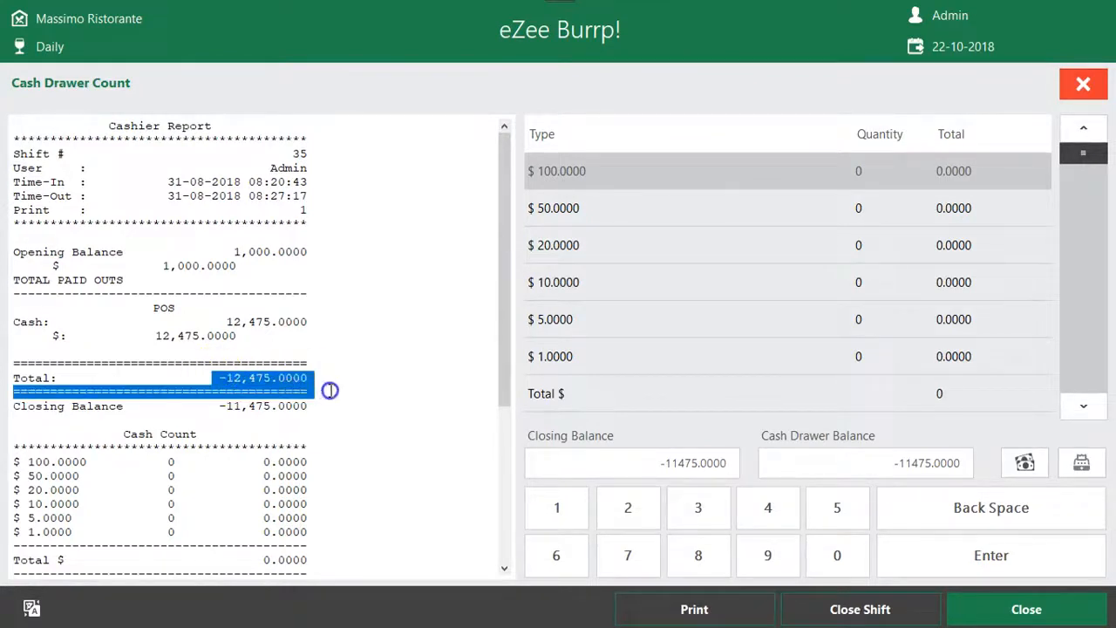
left_click_drag(227, 252, 374, 256)
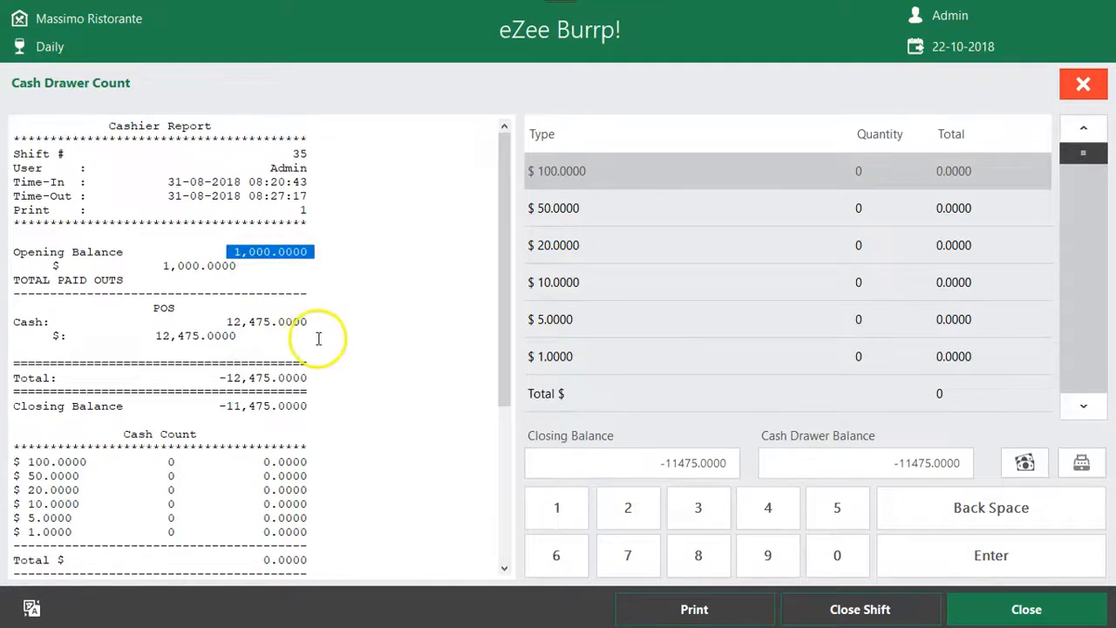
Review the POS cash amounts and cash count in the cashier report, and close the shift
scroll(319, 336, "down", 2)
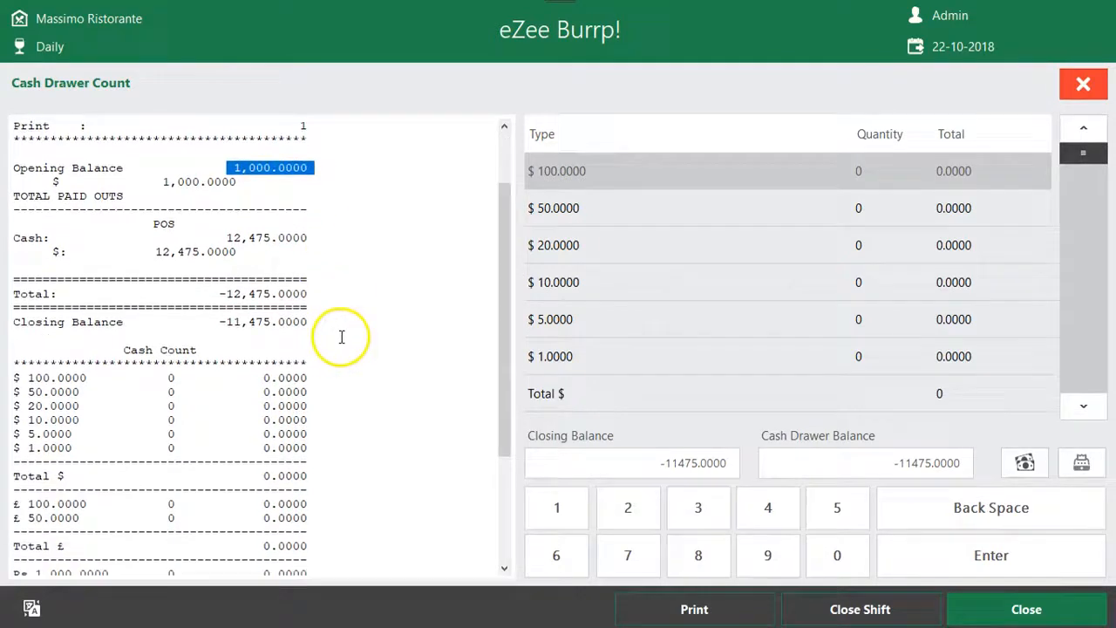
left_click(174, 167)
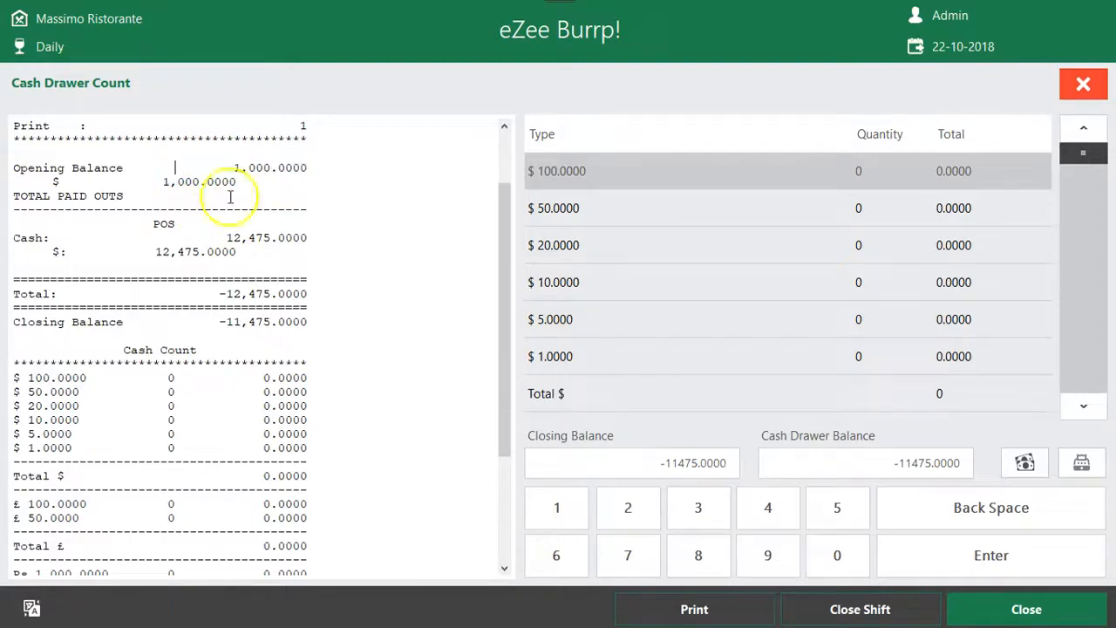
left_click_drag(225, 238, 275, 248)
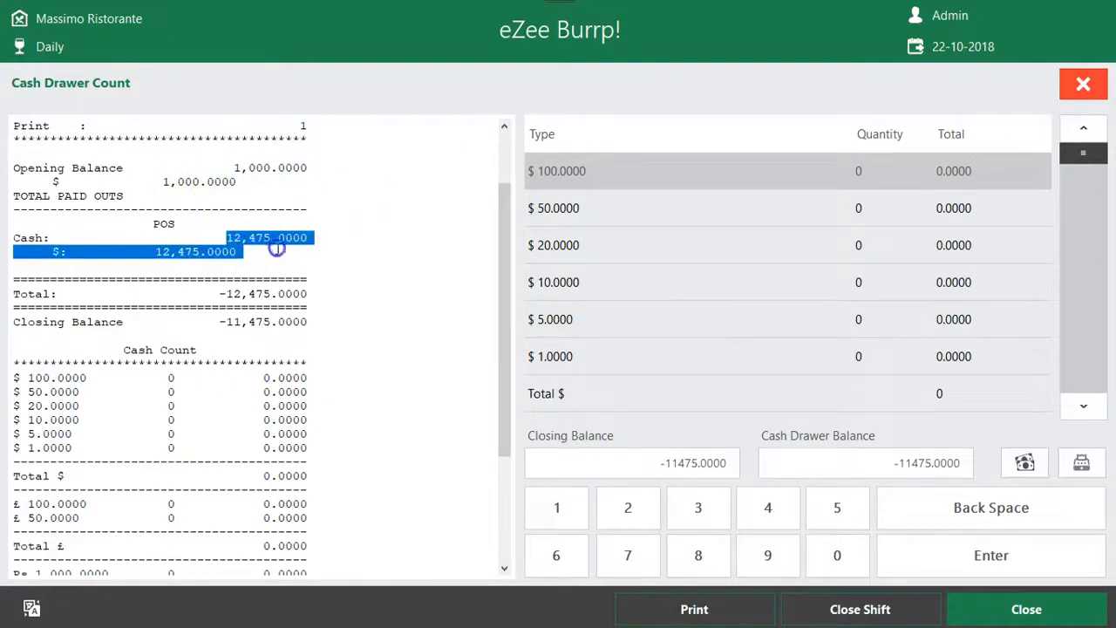
left_click(270, 248)
left_click_drag(207, 234, 407, 279)
left_click(340, 258)
left_click_drag(220, 239, 282, 250)
left_click(220, 235)
scroll(289, 250, "down", 3)
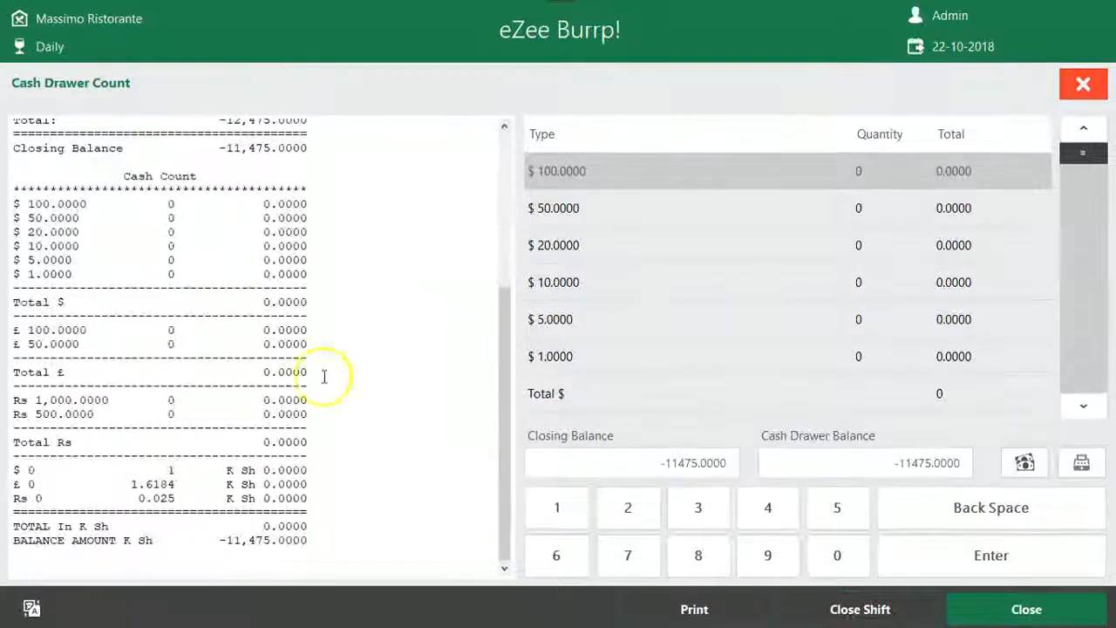
left_click(860, 609)
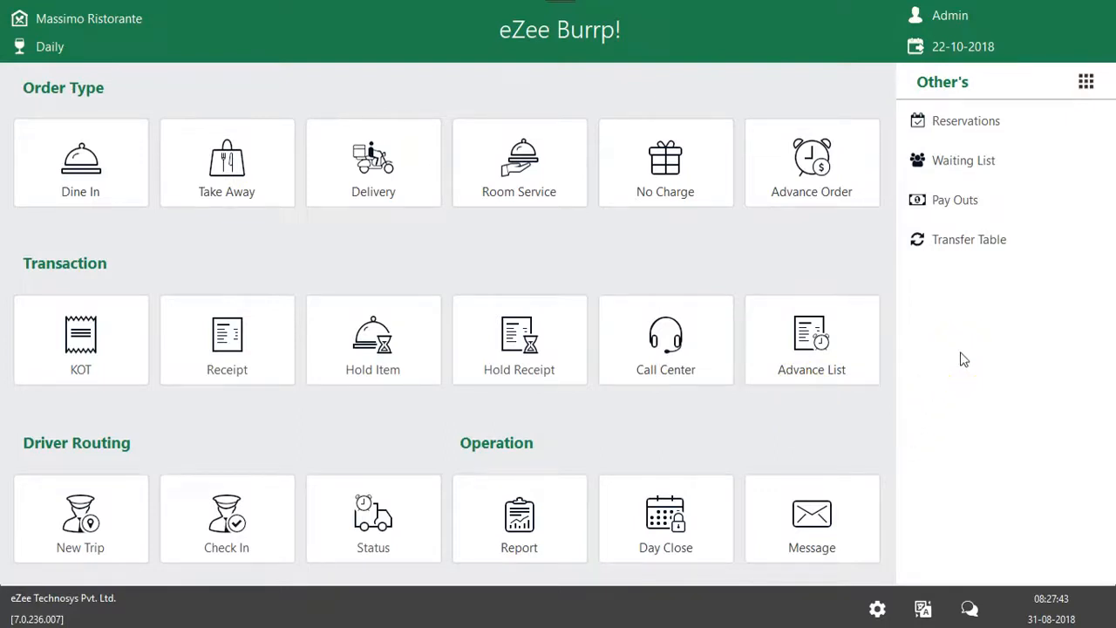
Try to start the day close for the outlet
left_click(666, 526)
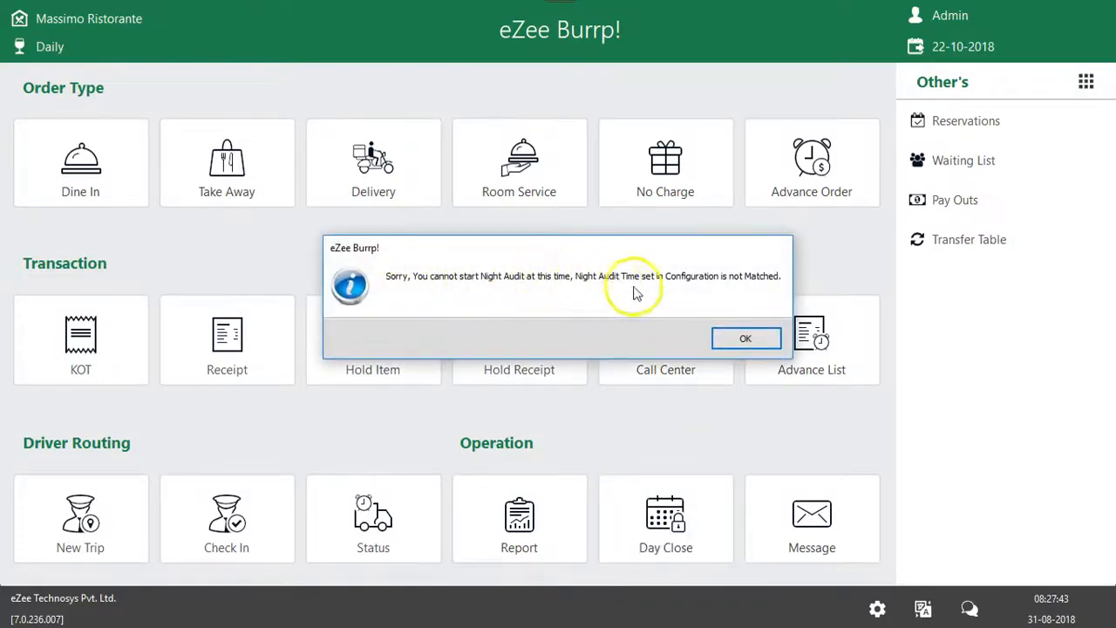
left_click(746, 340)
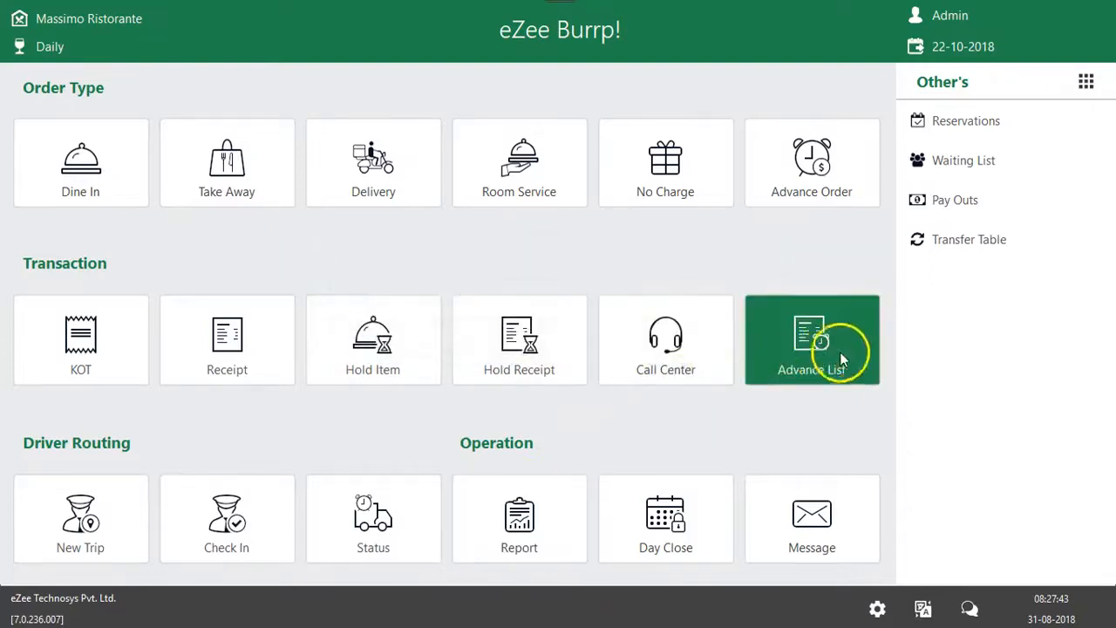
Switch to the eZee Burrp! Back office and open the Massimo Ristorante outlet record to check its day close time
key("alt+Tab")
key("Tab")
key("Tab")
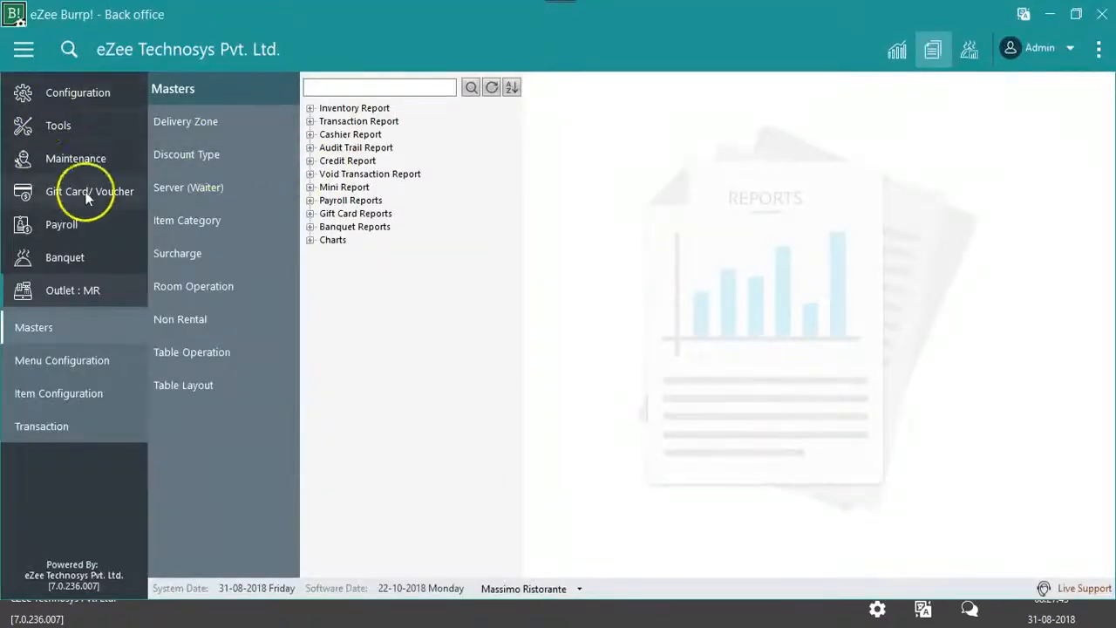
left_click(39, 96)
left_click(48, 161)
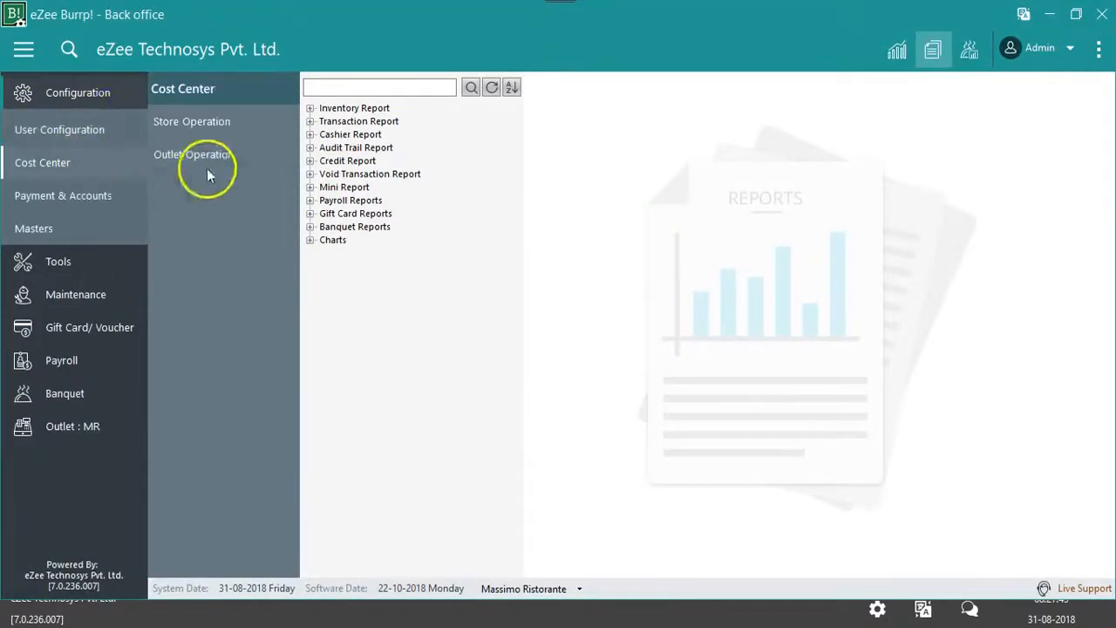
left_click(210, 155)
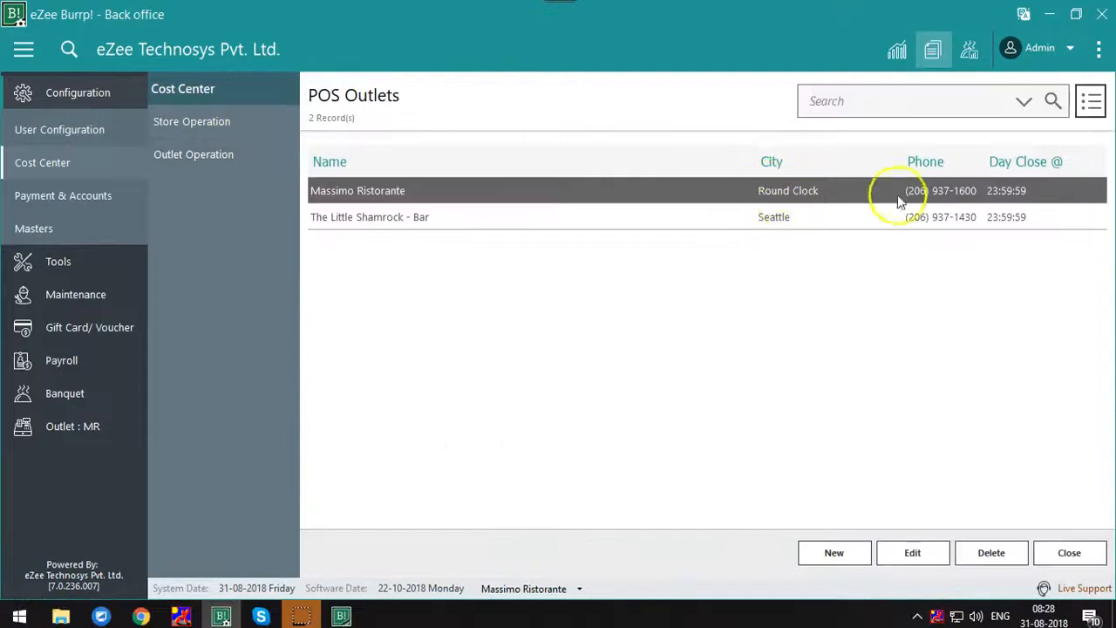
double_click(972, 199)
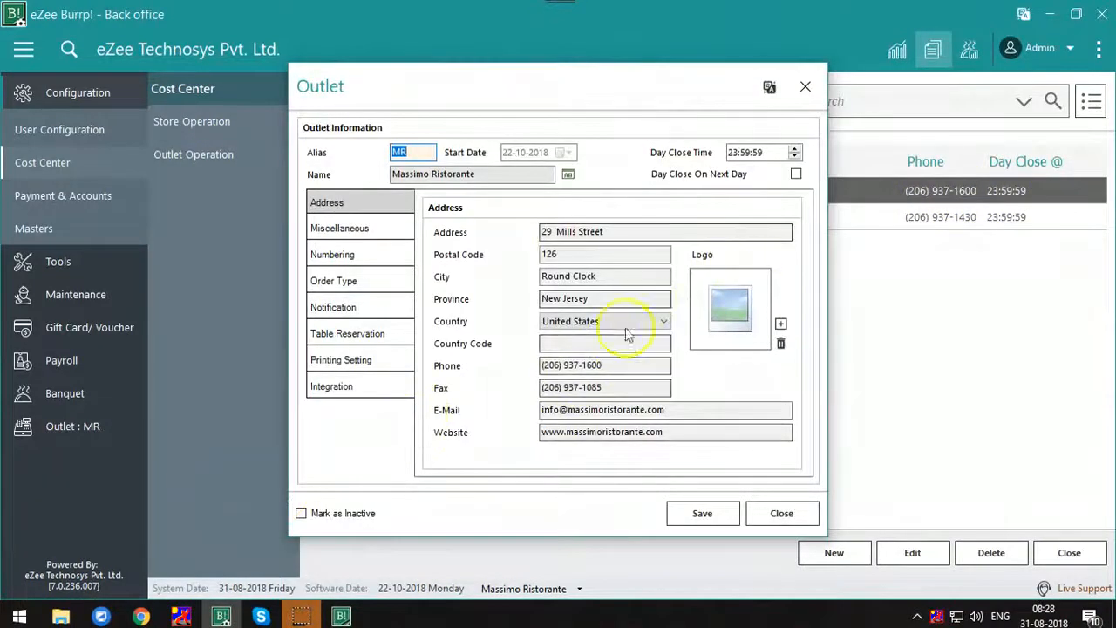
left_click(735, 154)
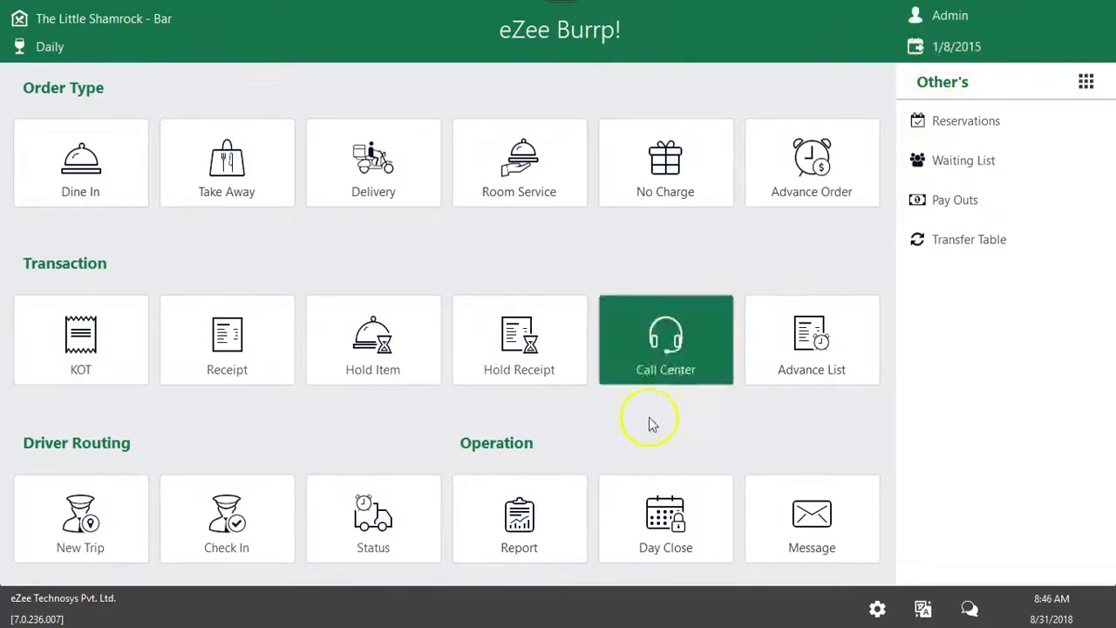
Run the day close for The Little Shamrock - Bar with January 9, 2015 as the new business day
left_click(643, 514)
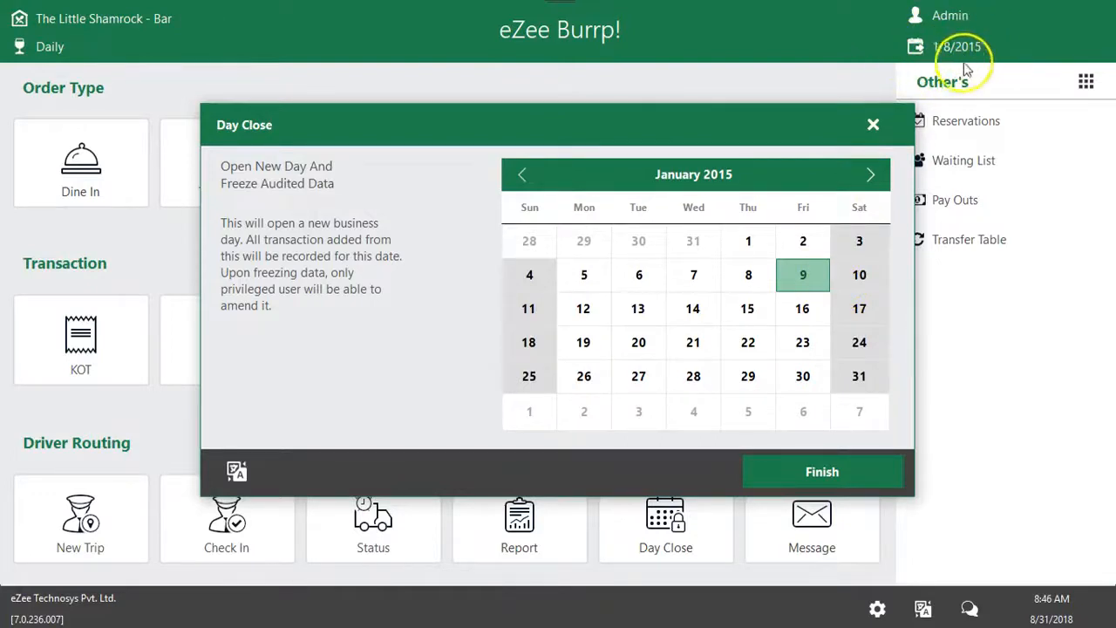
left_click(798, 277)
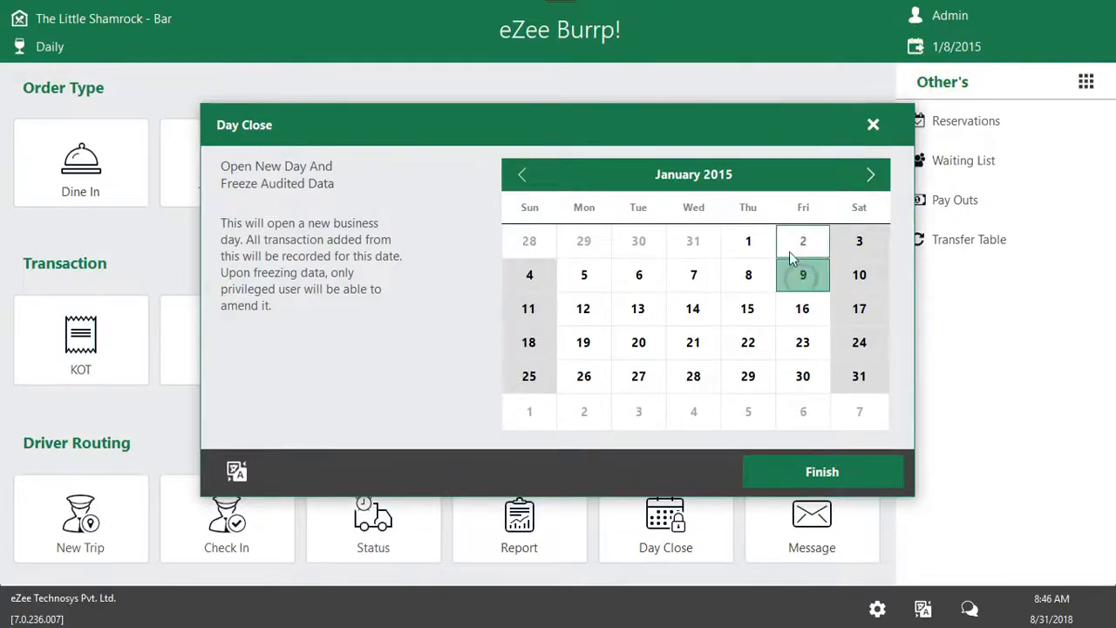
left_click(822, 470)
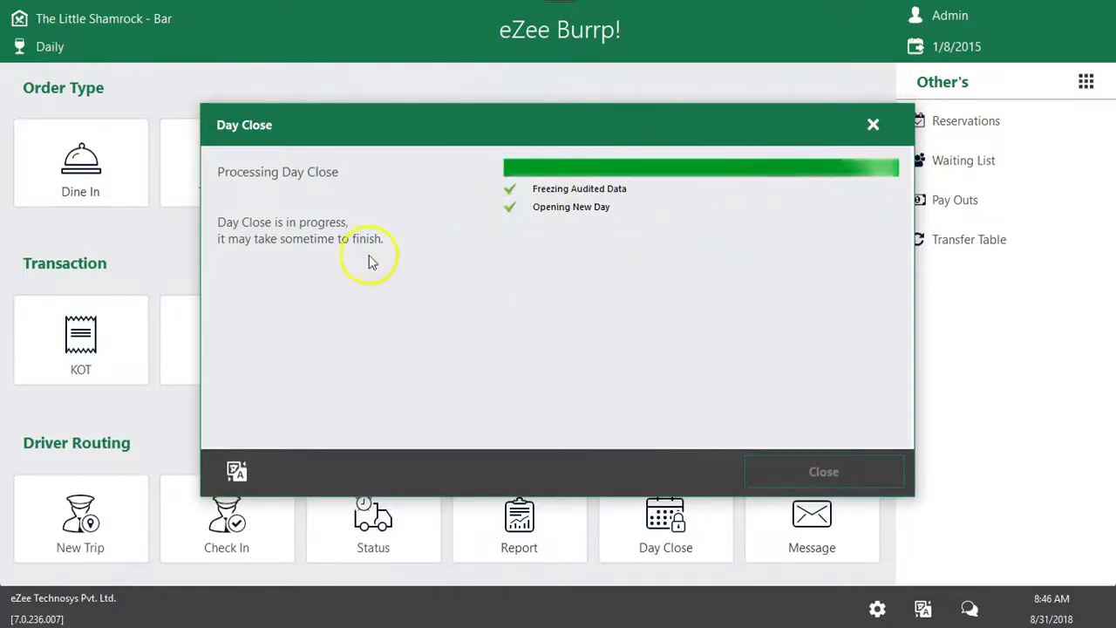
left_click(713, 338)
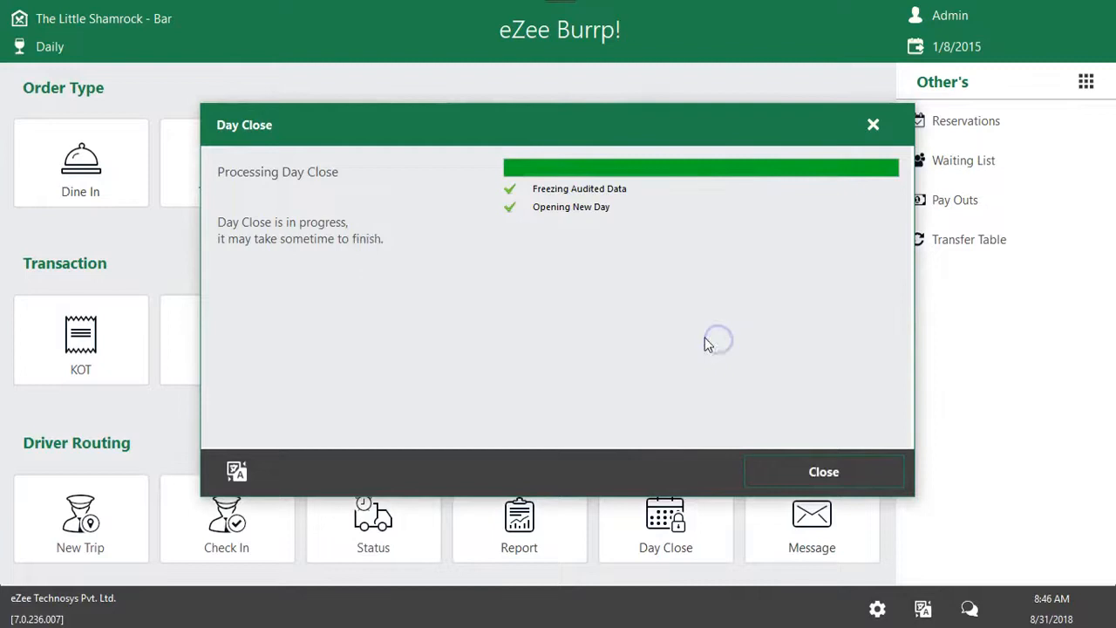
left_click(791, 468)
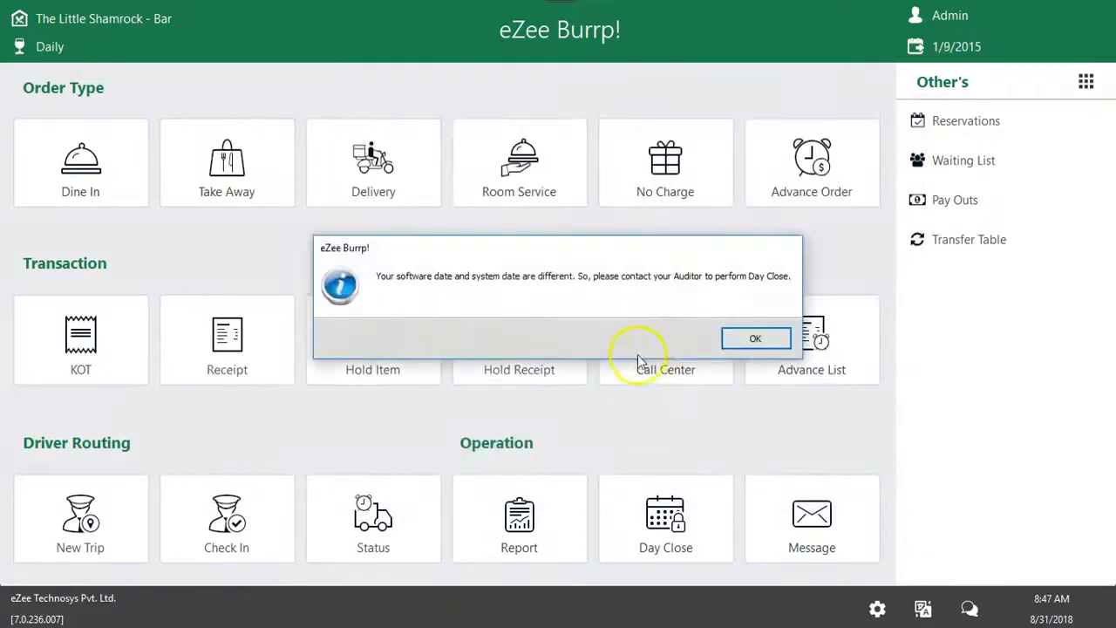
left_click(750, 342)
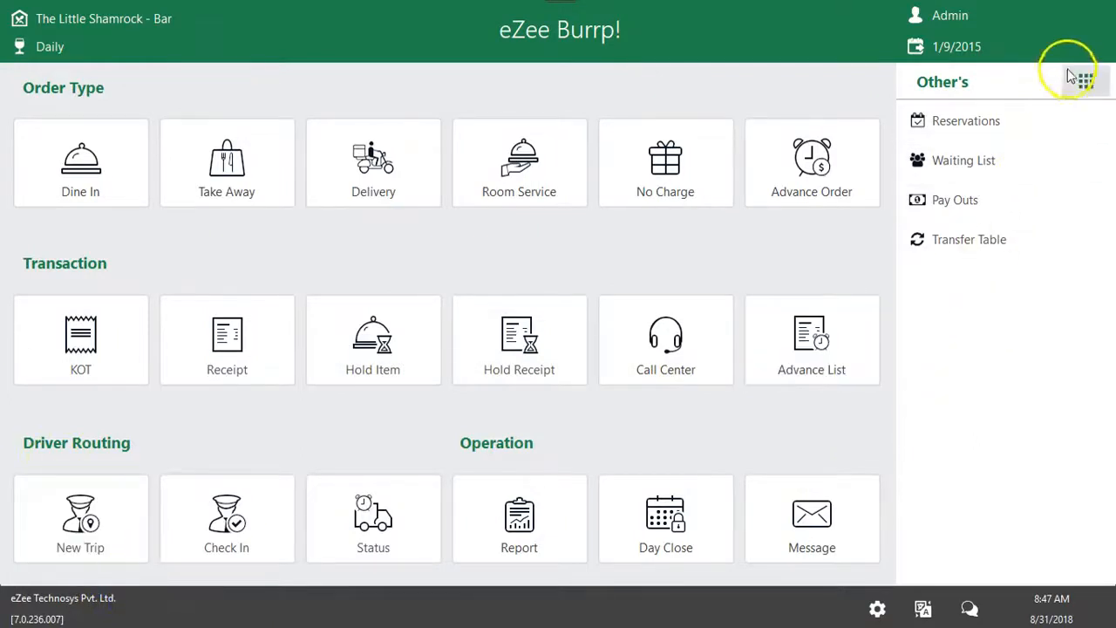
Open eZee's Live Support page in the browser and choose eZee BurrP! as the product needing help
left_click(1085, 81)
left_click(889, 126)
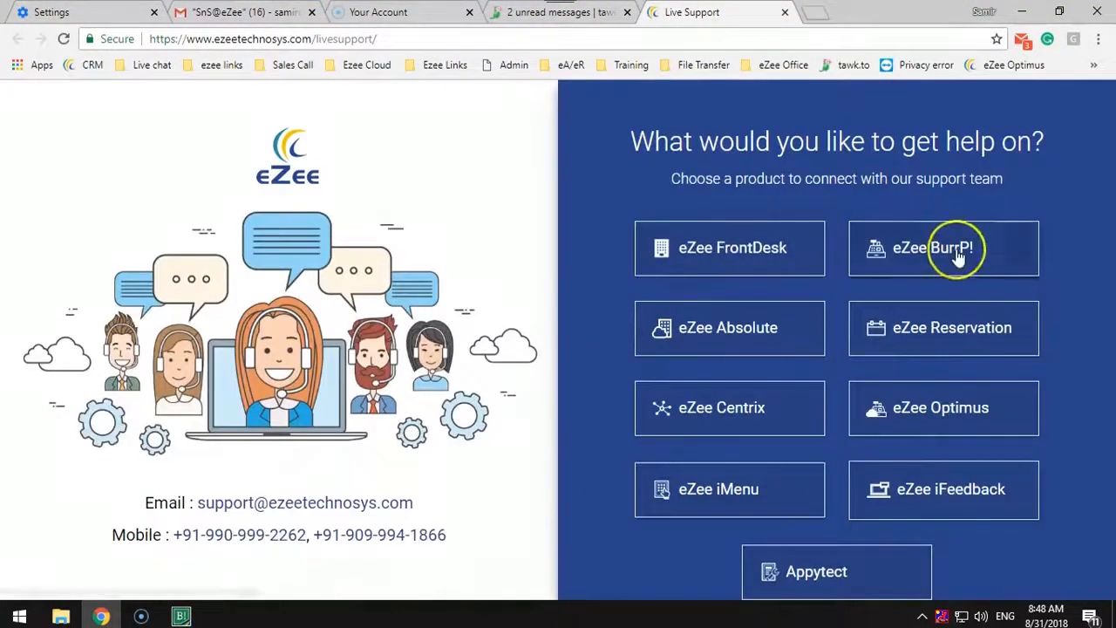
left_click(957, 253)
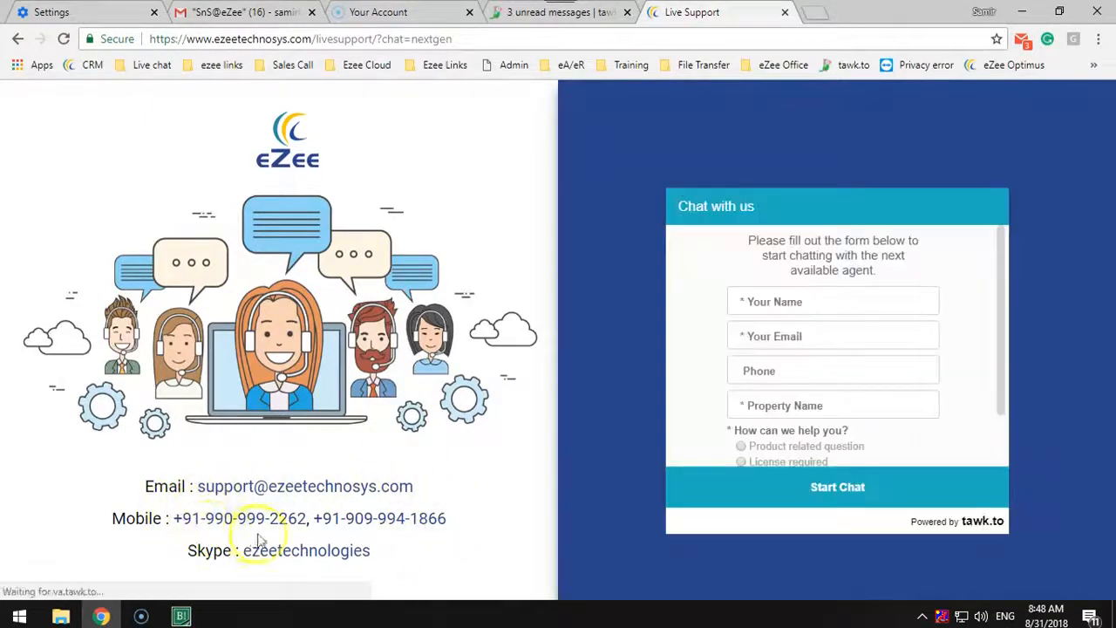
Start a support chat with the visitor's name, e-mail, phone, property name eZee, Product related question and New Query
left_click(820, 300)
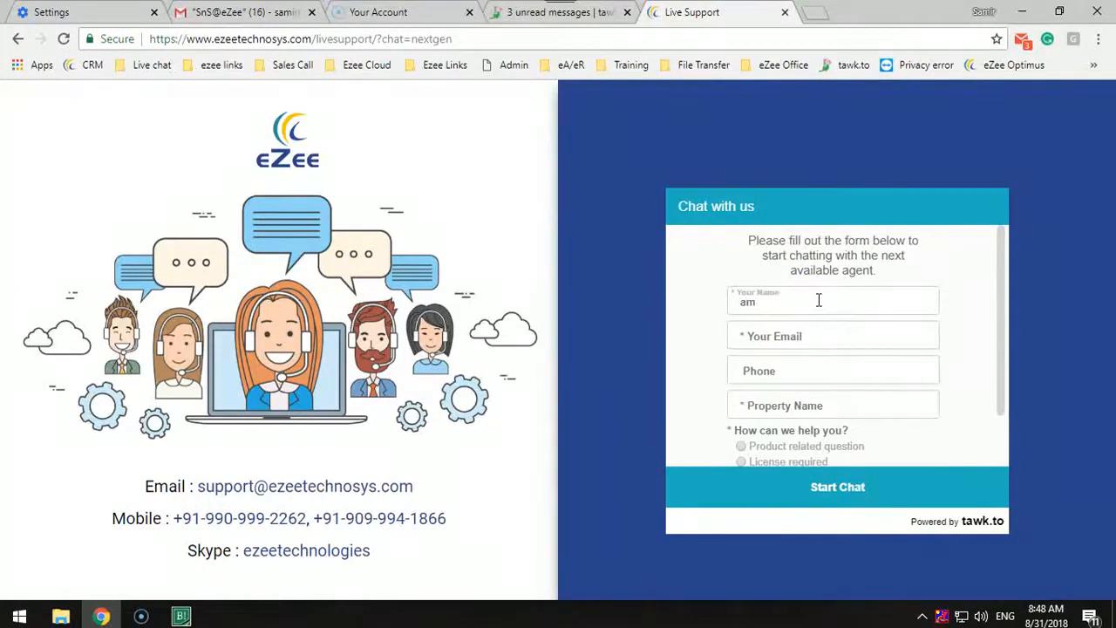
type("Samir")
key("Tab")
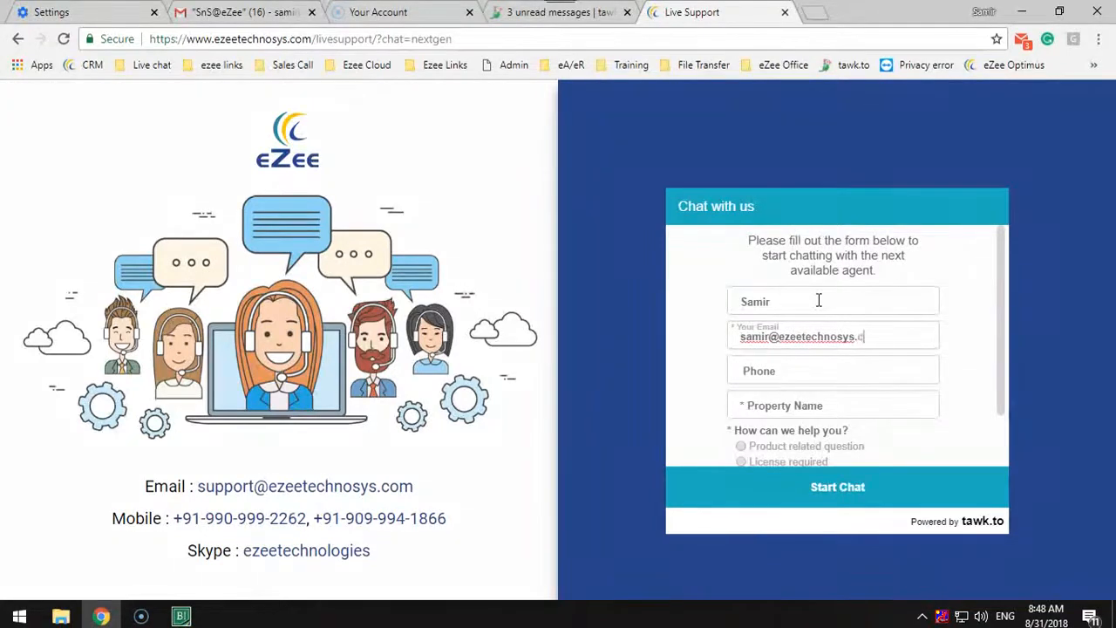
key("Tab")
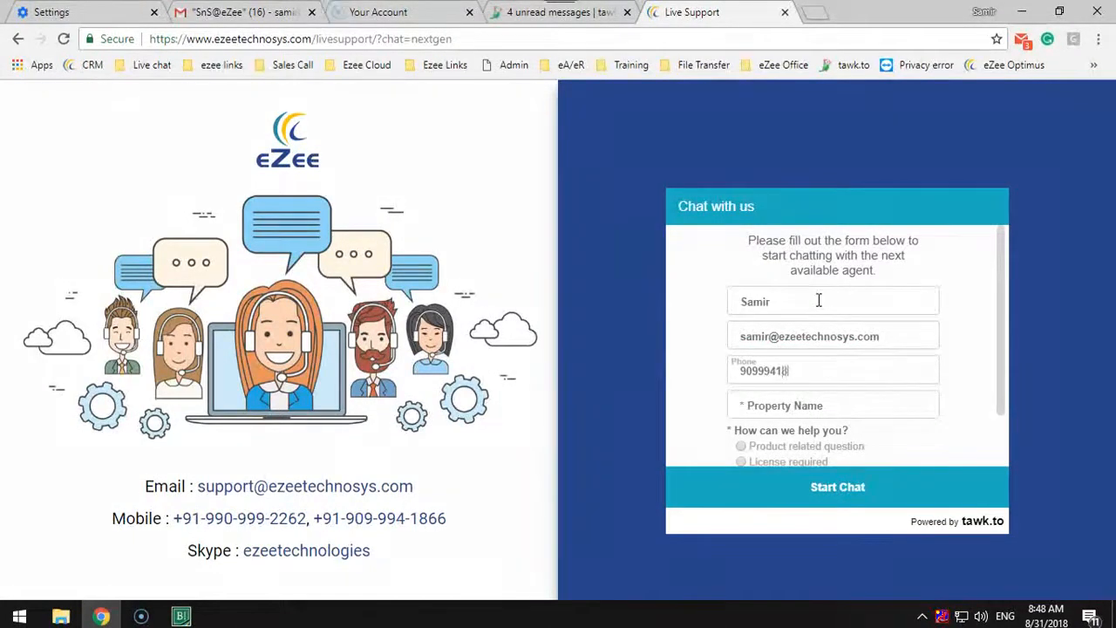
key("Tab")
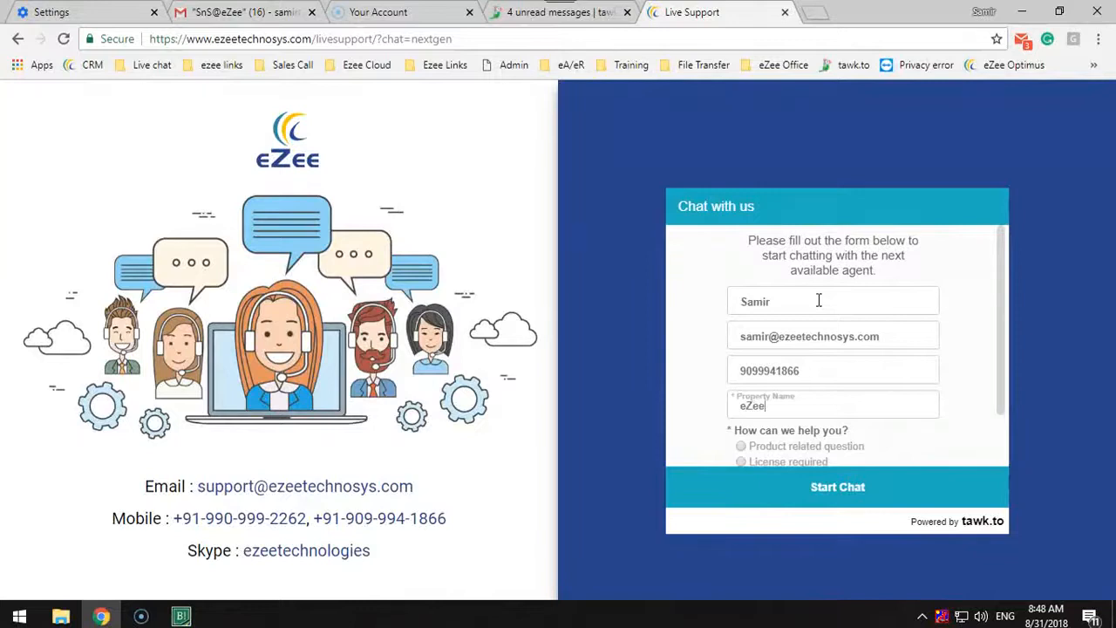
scroll(896, 337, "down", 2)
left_click(809, 380)
left_click(796, 432)
left_click(814, 486)
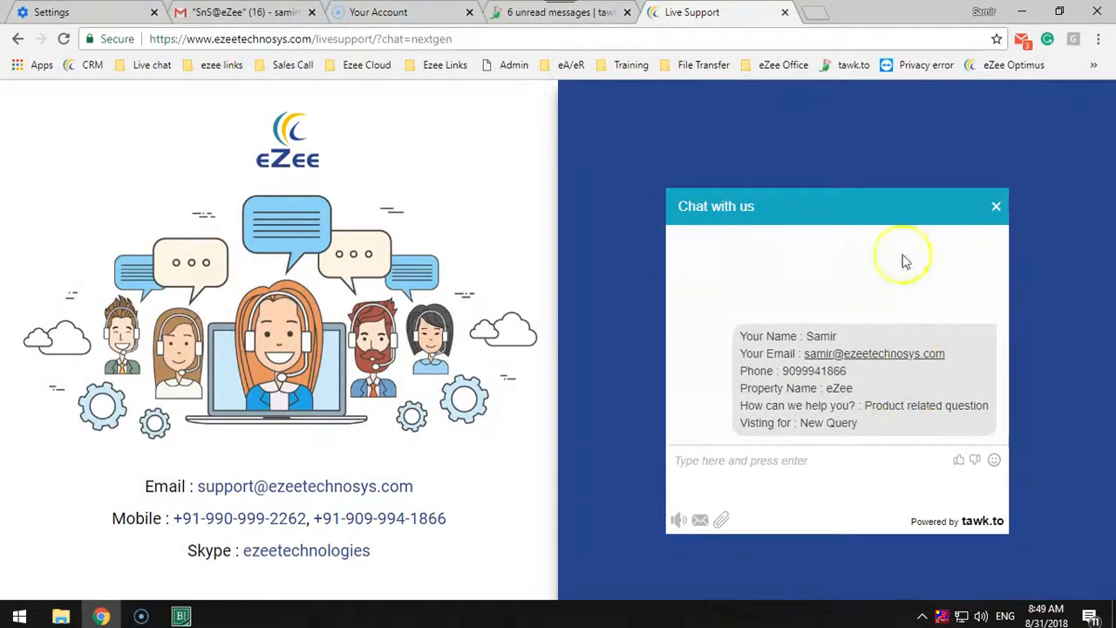
Send the greeting "Hii" in the support chat and leave the message box empty
left_click(802, 466)
type("Hii")
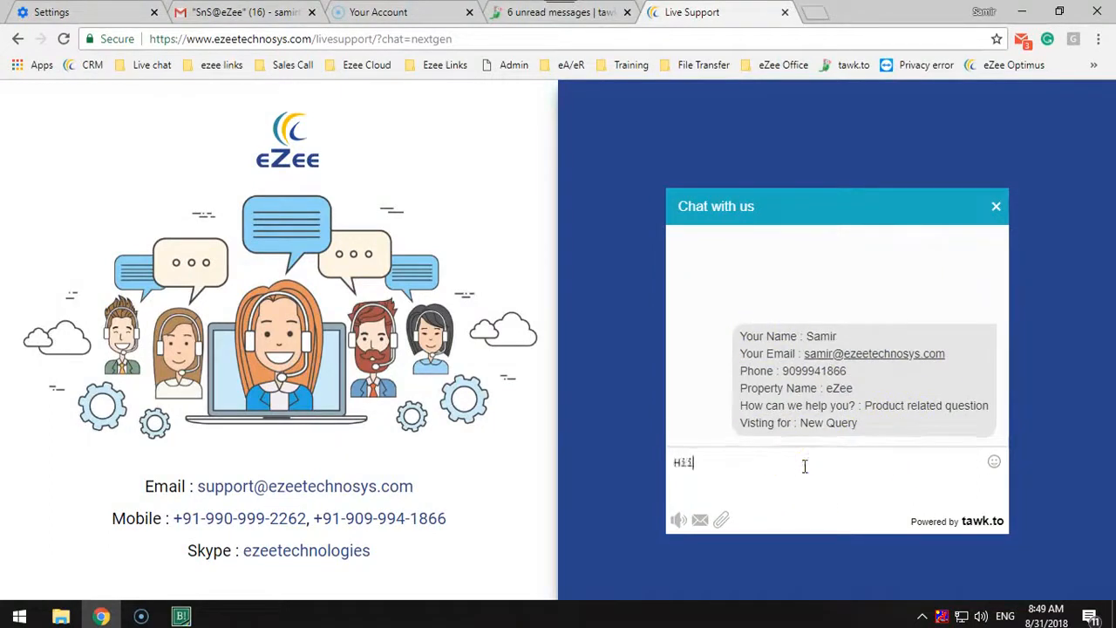
key("Return")
type("W")
key("BackSpace")
key("BackSpace")
key("BackSpace")
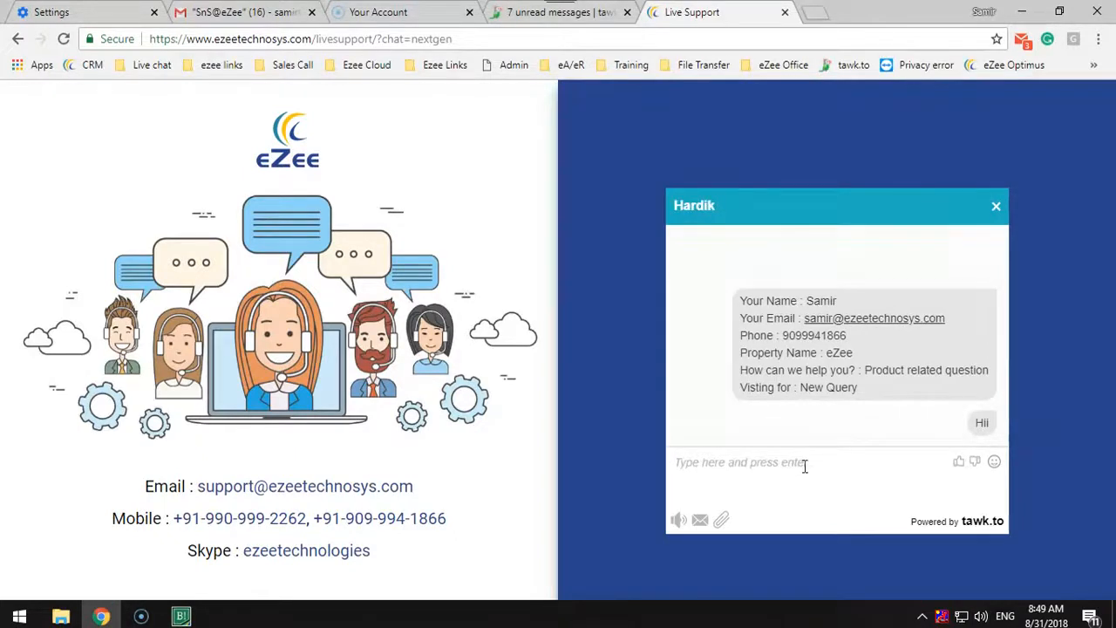
Send the chat messages "This was test" and "Thank you." to the support agent
type("This w")
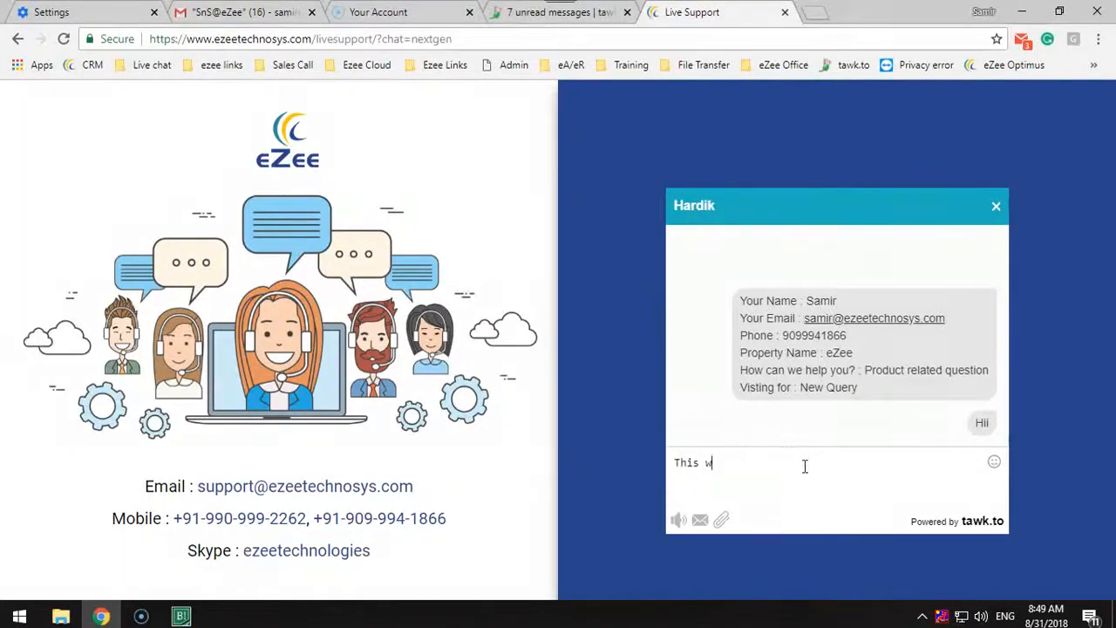
type("as test")
key("Return")
type("Thank you.")
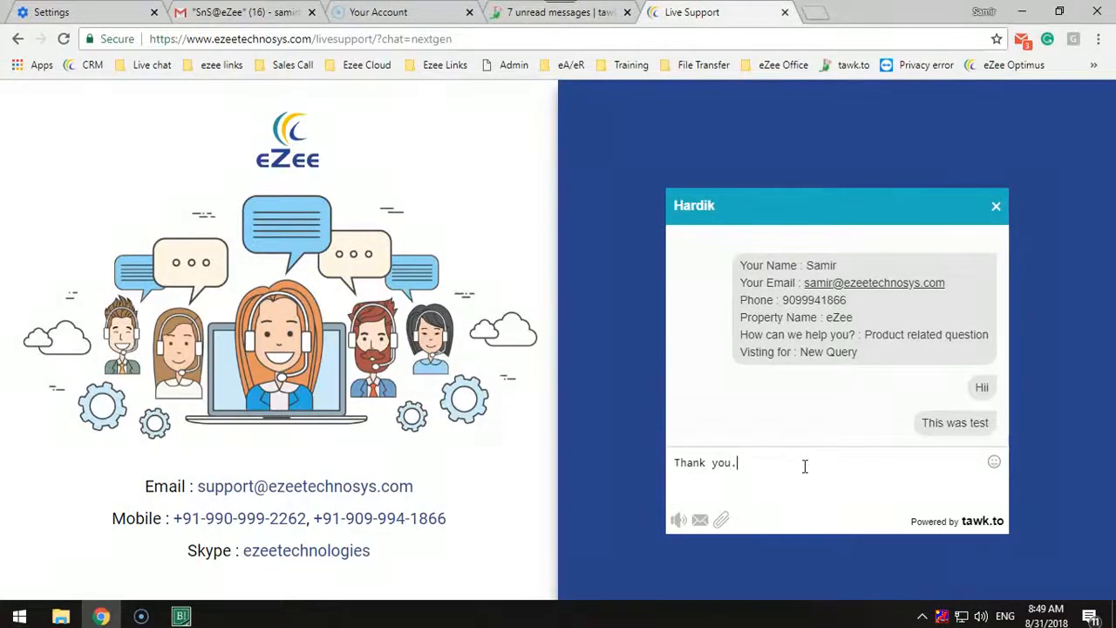
key("Return")
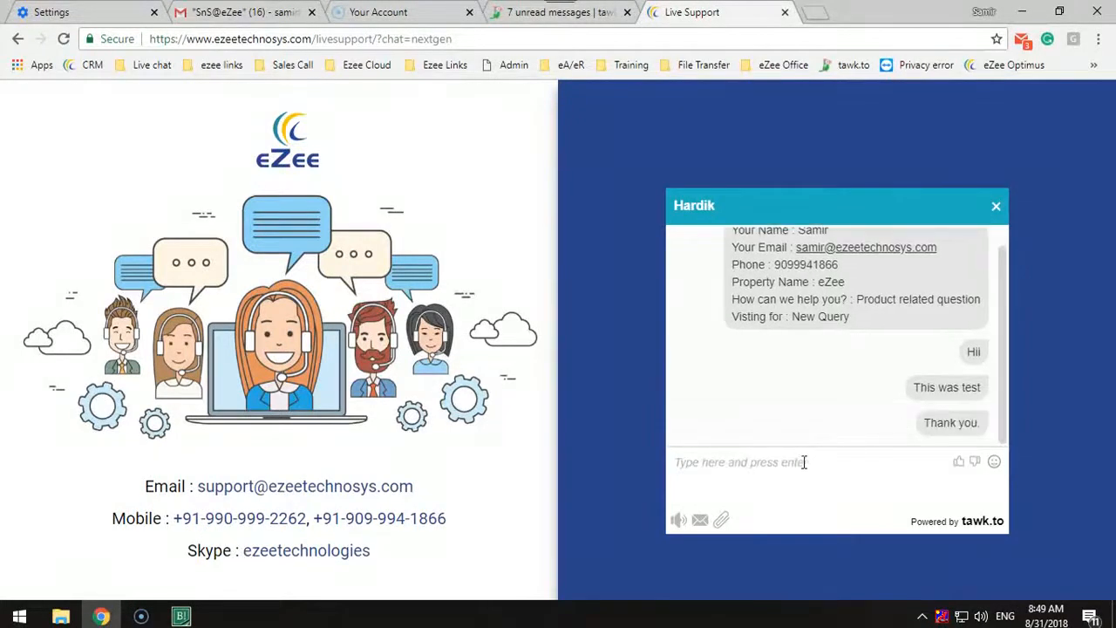
Send the chat transcript by e-mail to the visitor's e-mail address
left_click(706, 521)
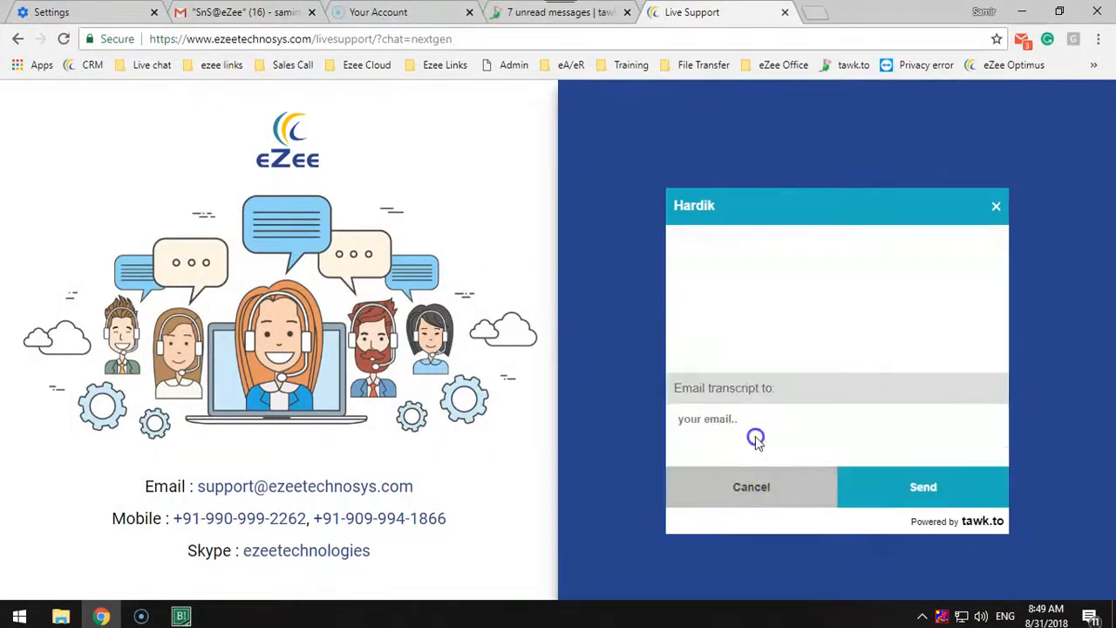
left_click(720, 418)
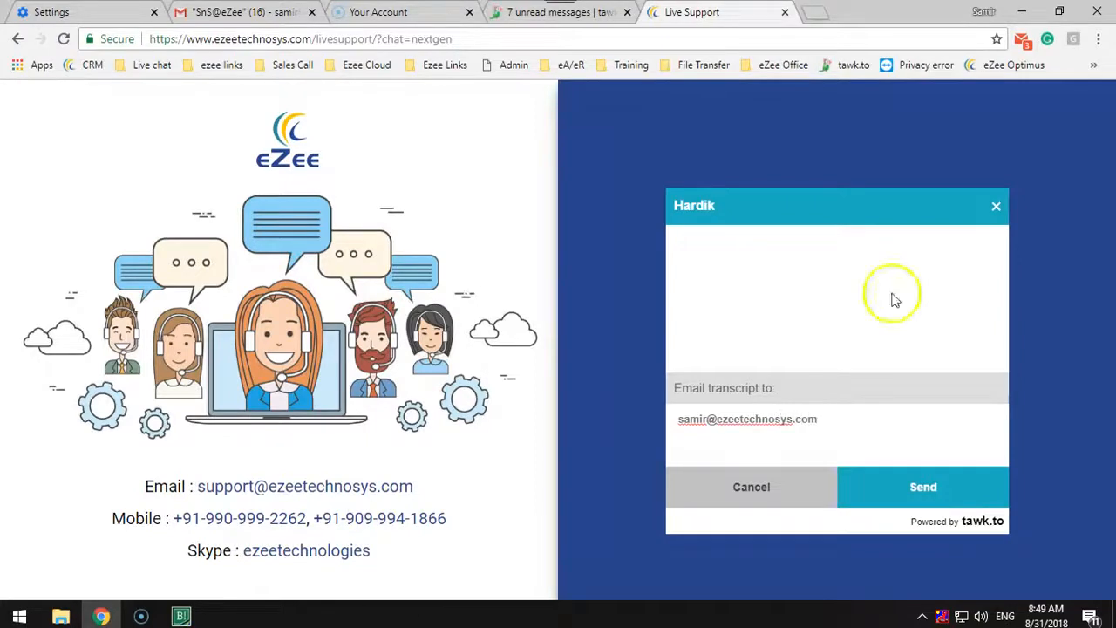
left_click(965, 484)
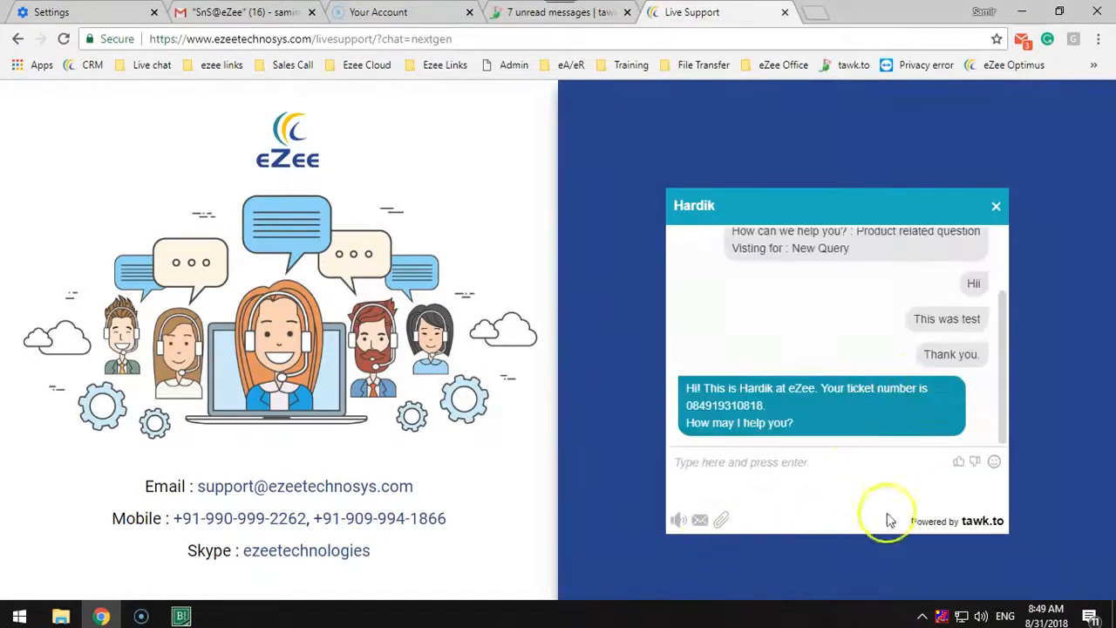
End the support chat and minimize the browser to return to the eZee Burrp! main screen
left_click(996, 207)
left_click(899, 494)
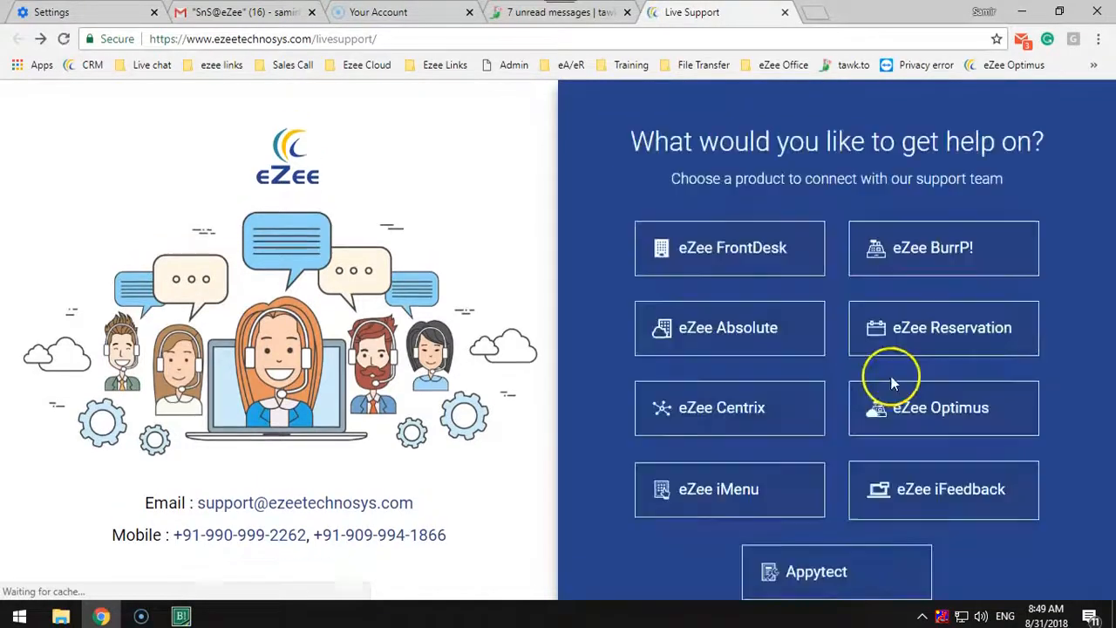
left_click(1022, 11)
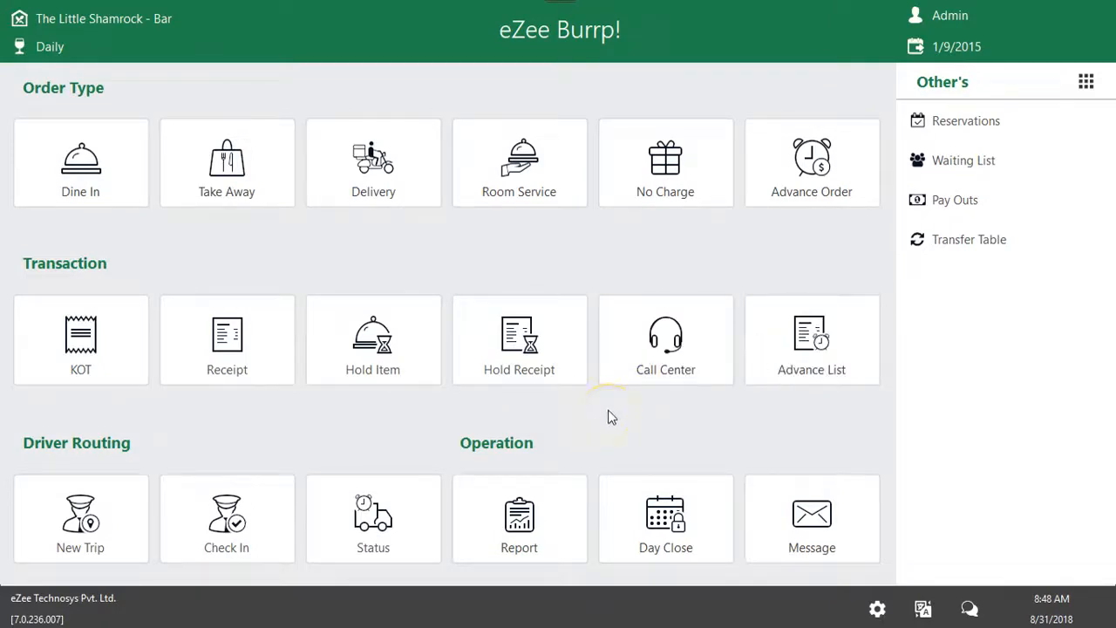
Open the Windows Run dialog and enter the training team's contact e-mail address in it
key("super+r")
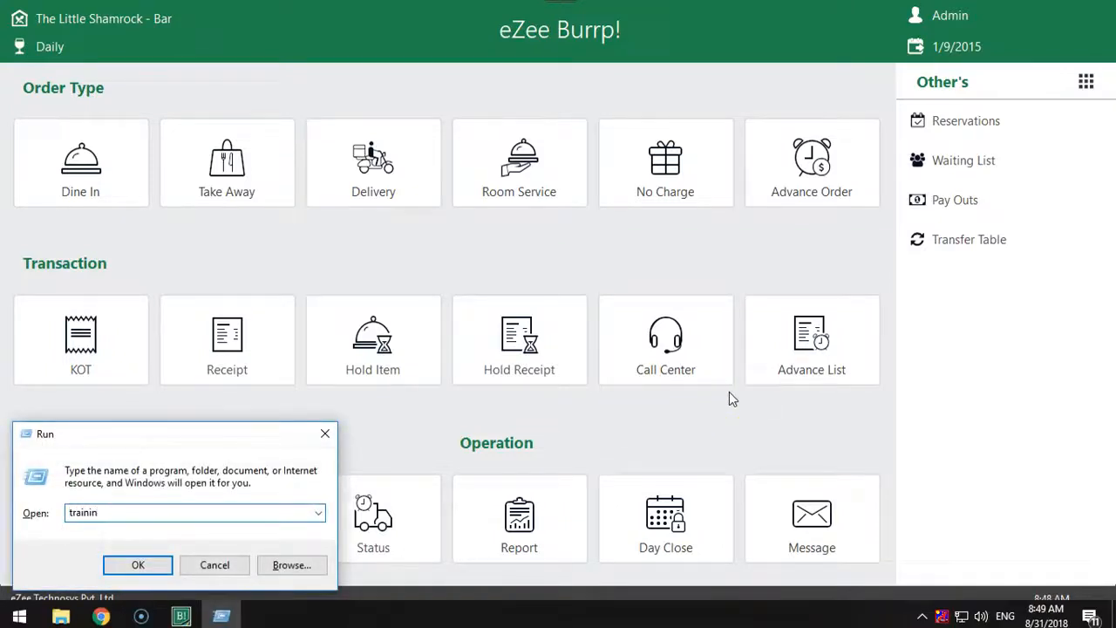
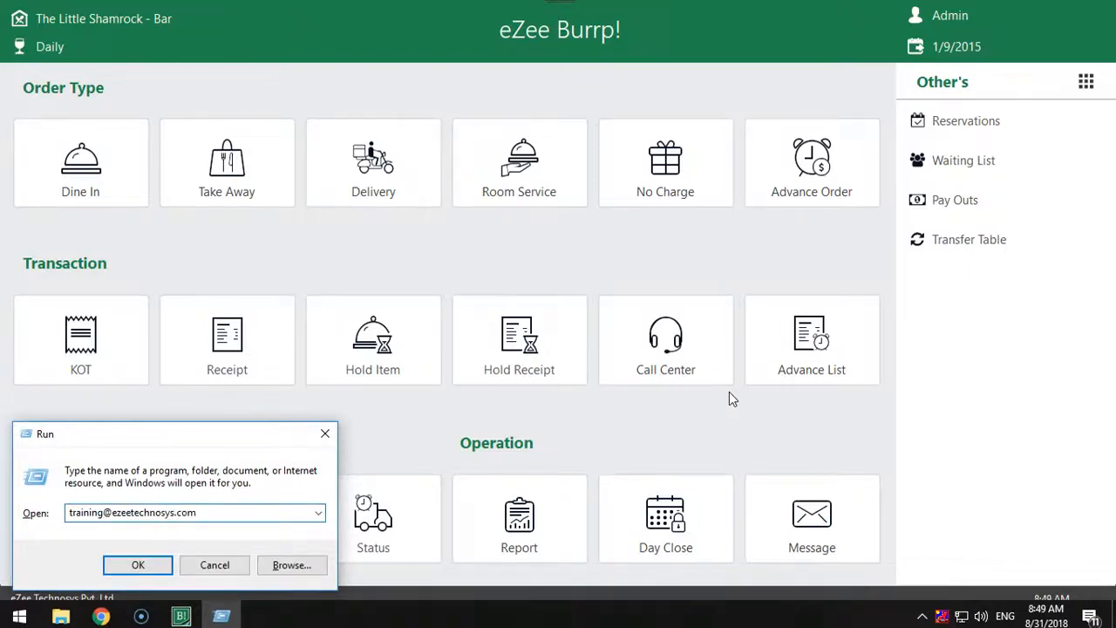